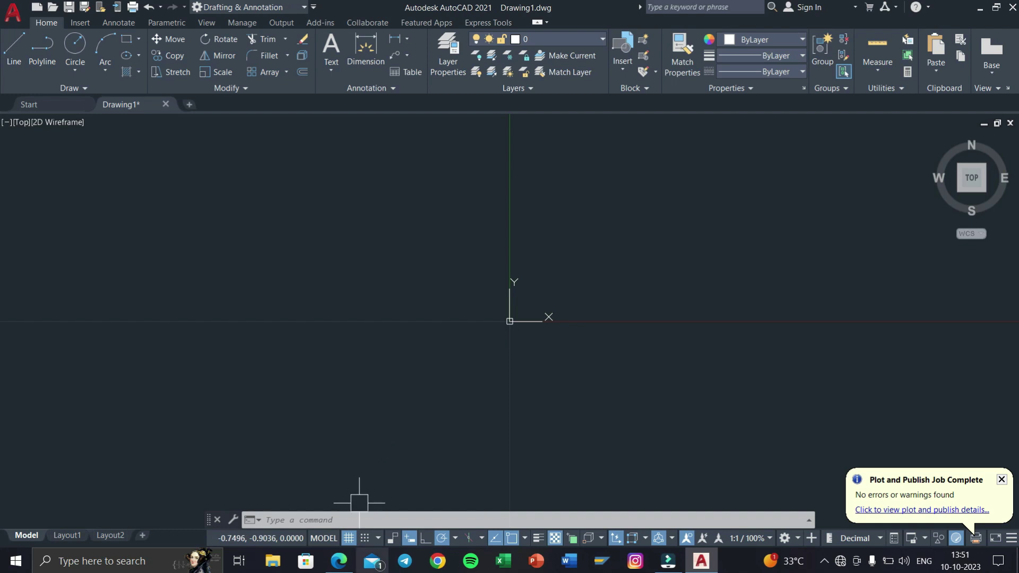
# Bring up the Universal Joint-Layout1 PDF in Edge and zoom into part 1's orthographic and isometric views.
pyautogui.click(338, 561)
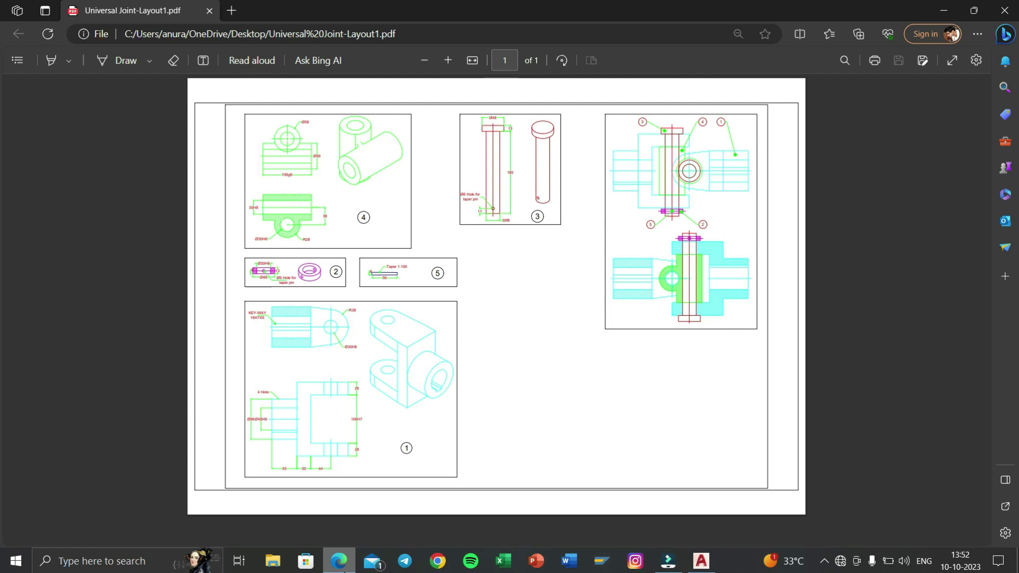
pyautogui.keyDown('ctrl'); pyautogui.scroll(2, 375, 381); pyautogui.keyUp('ctrl')
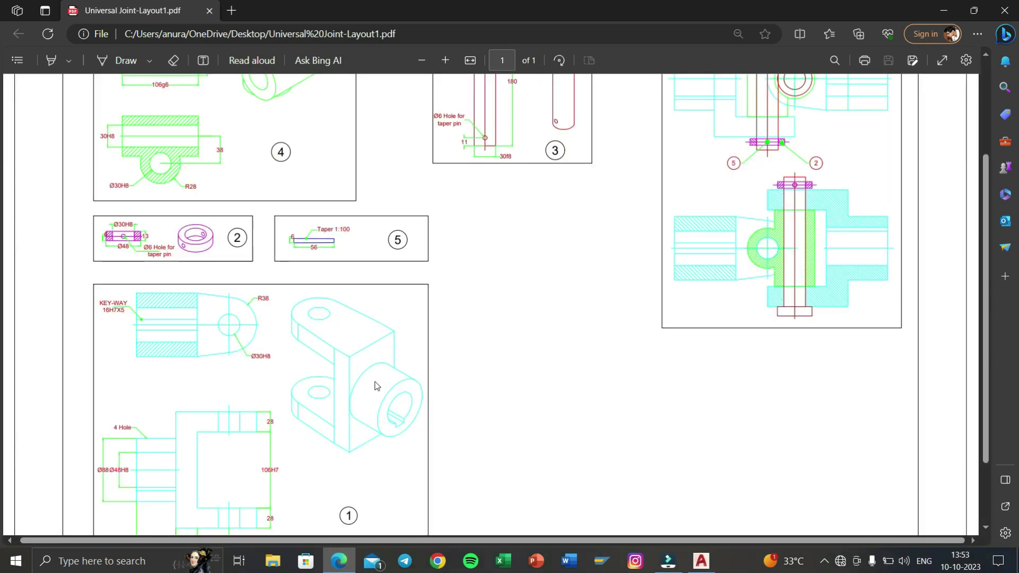
pyautogui.scroll(3, 375, 381)
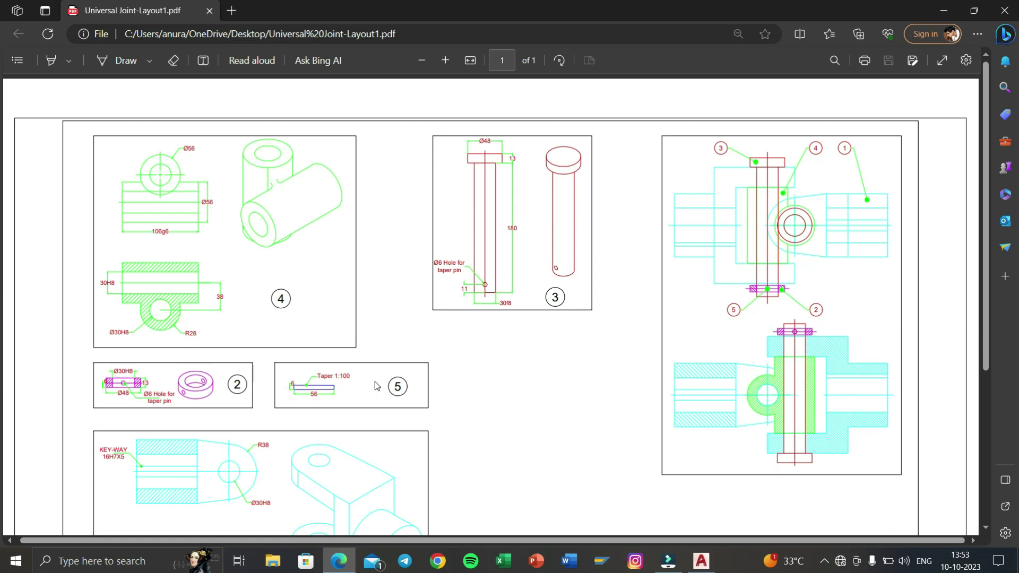
pyautogui.scroll(-1, 244, 269)
pyautogui.scroll(-1, 255, 269)
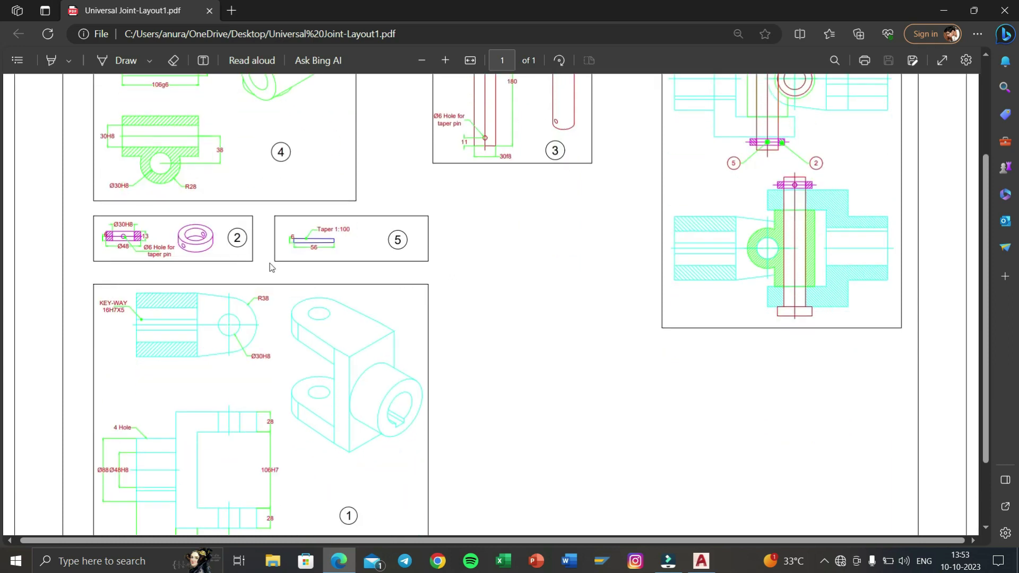
pyautogui.scroll(2, 268, 269)
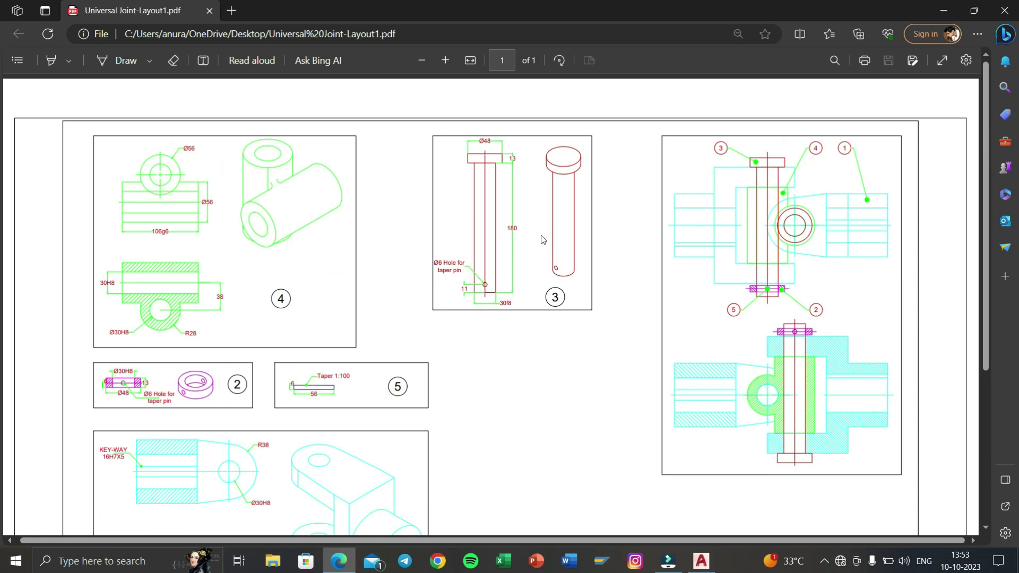
pyautogui.scroll(-2, 438, 270)
pyautogui.scroll(1, 300, 419)
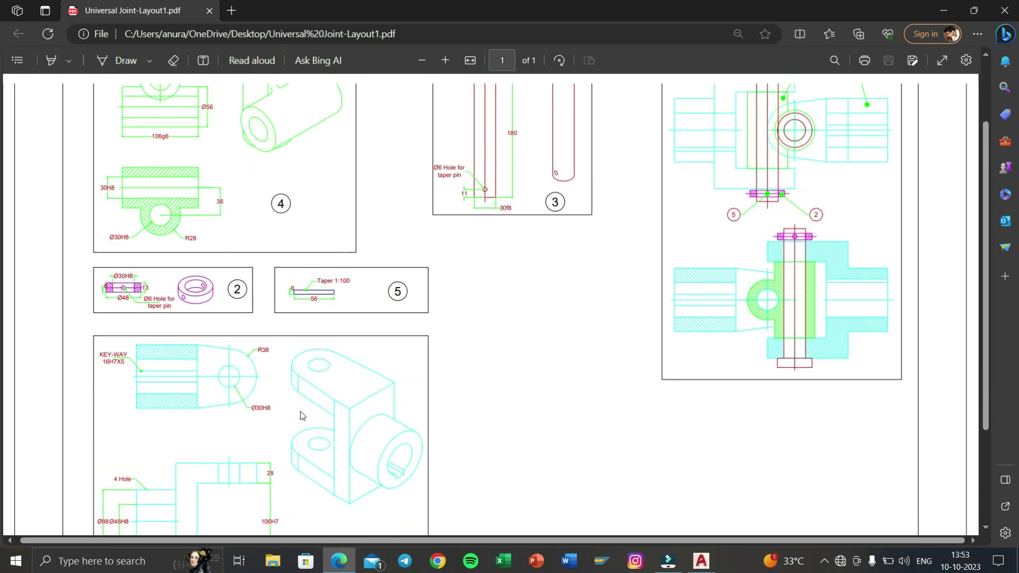
pyautogui.scroll(1, 303, 424)
pyautogui.scroll(-3, 306, 430)
pyautogui.scroll(-1, 307, 425)
pyautogui.scroll(2, 404, 366)
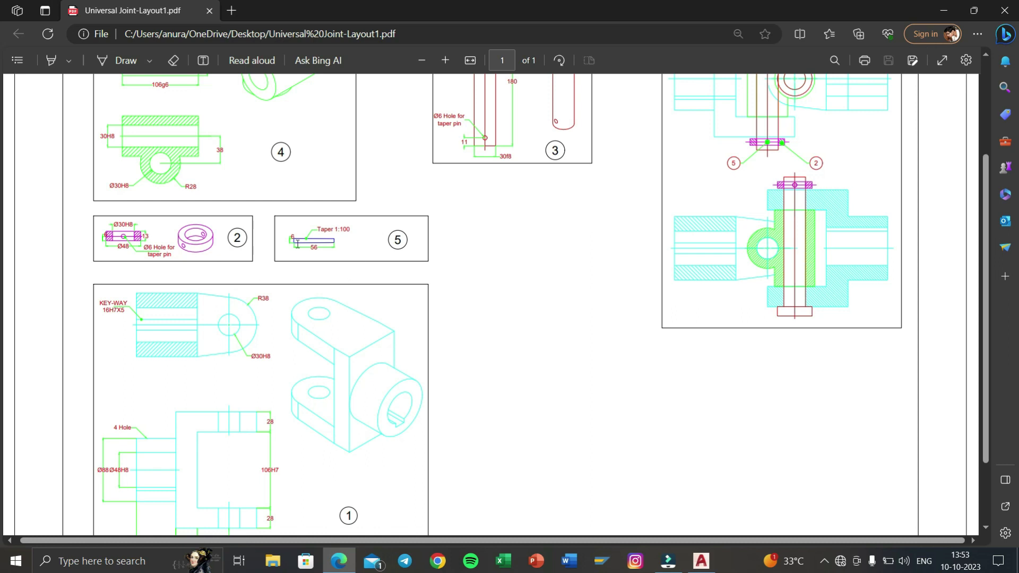
pyautogui.scroll(3, 333, 249)
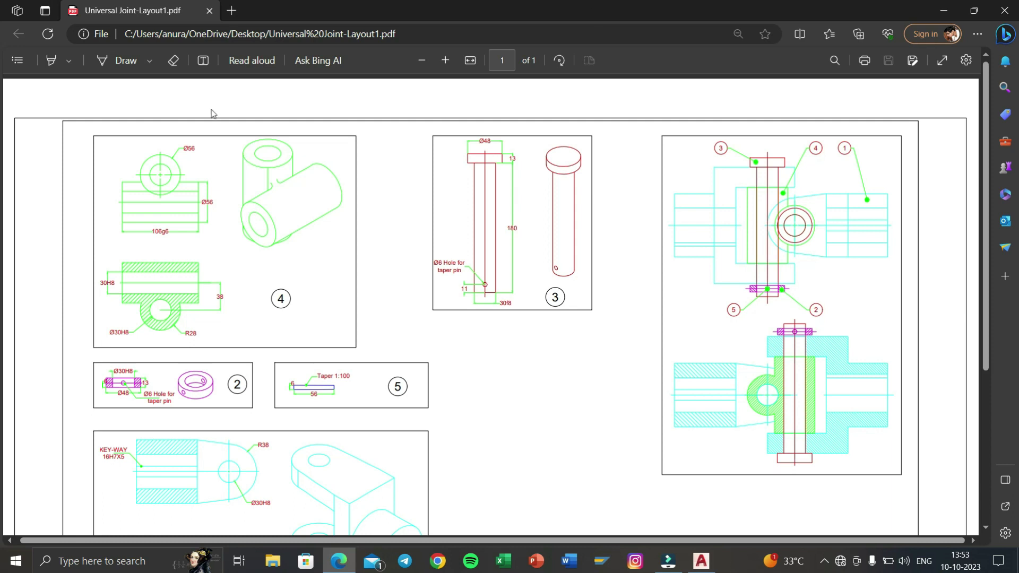
pyautogui.scroll(-3, 826, 268)
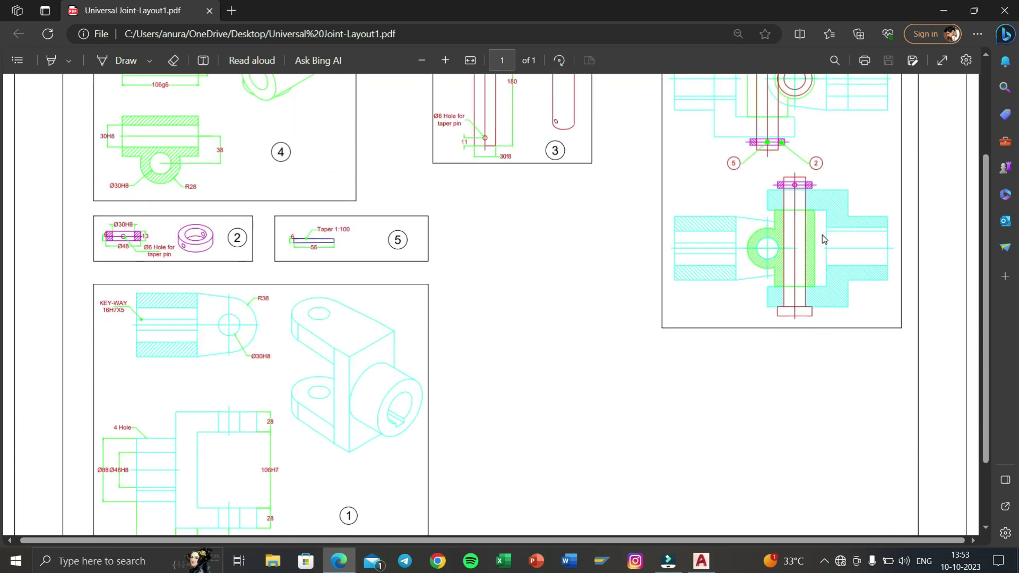
pyautogui.scroll(2, 823, 239)
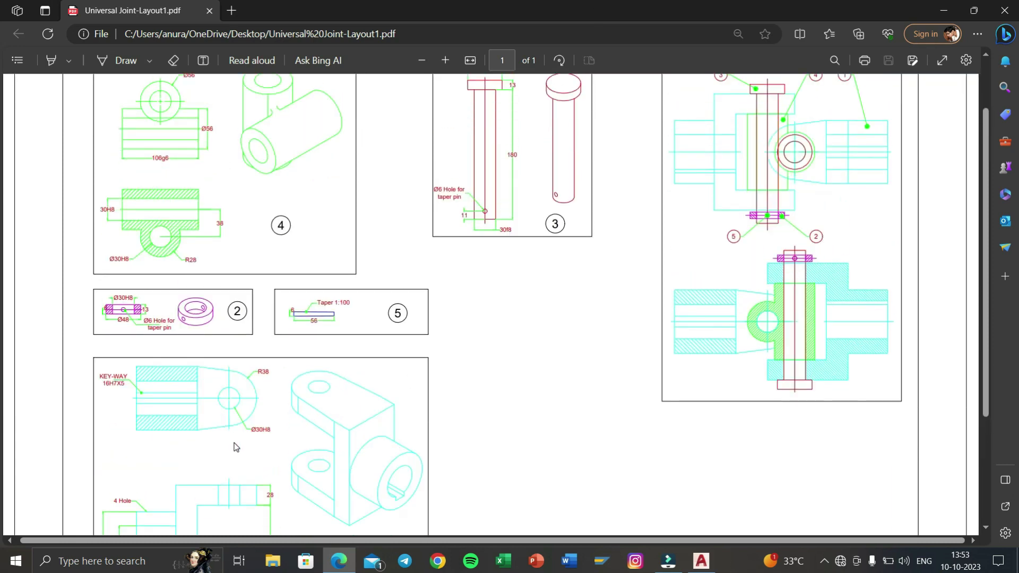
pyautogui.scroll(-3, 236, 447)
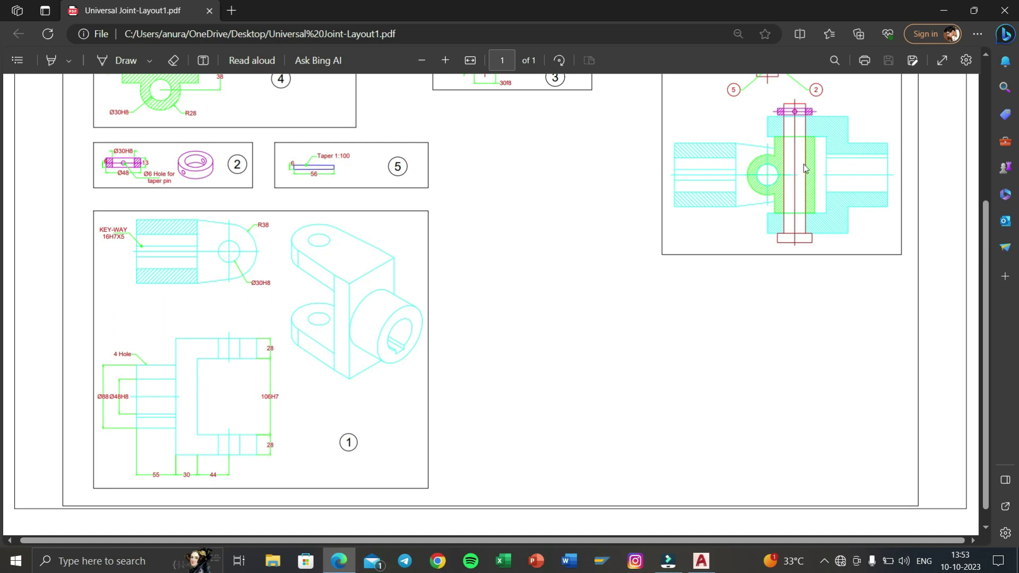
pyautogui.scroll(3, 811, 204)
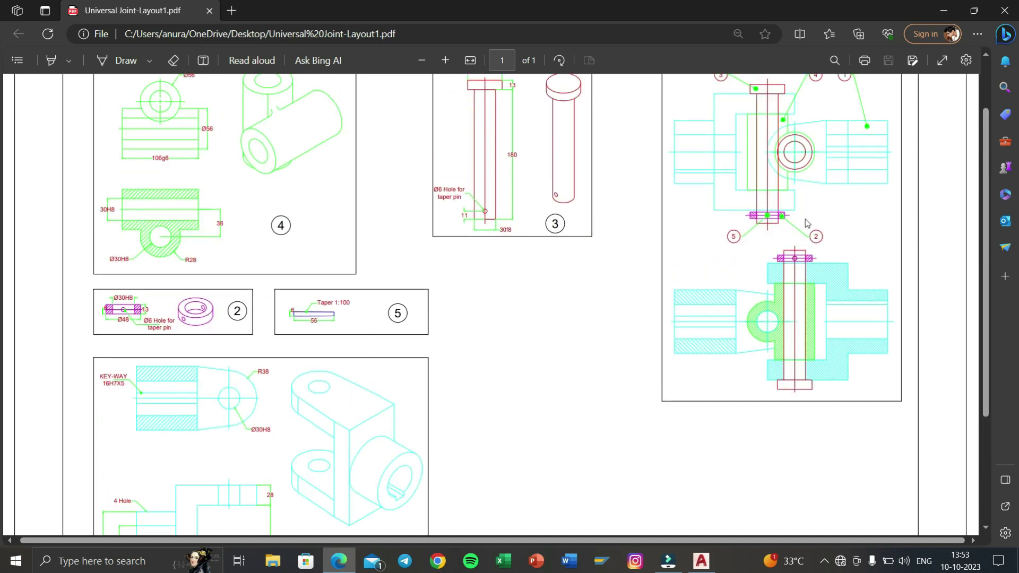
pyautogui.scroll(2, 789, 373)
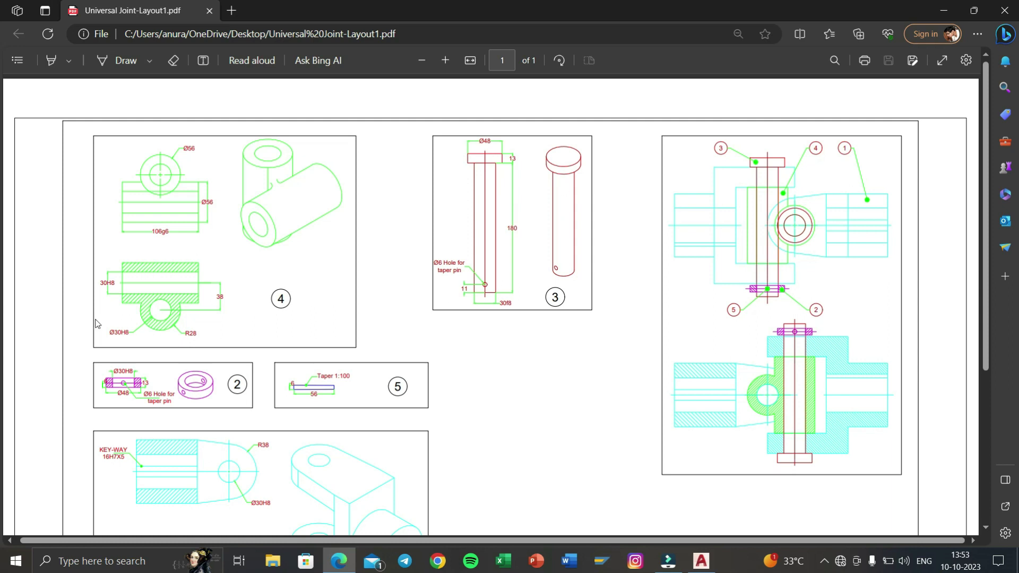
pyautogui.scroll(-3, 186, 319)
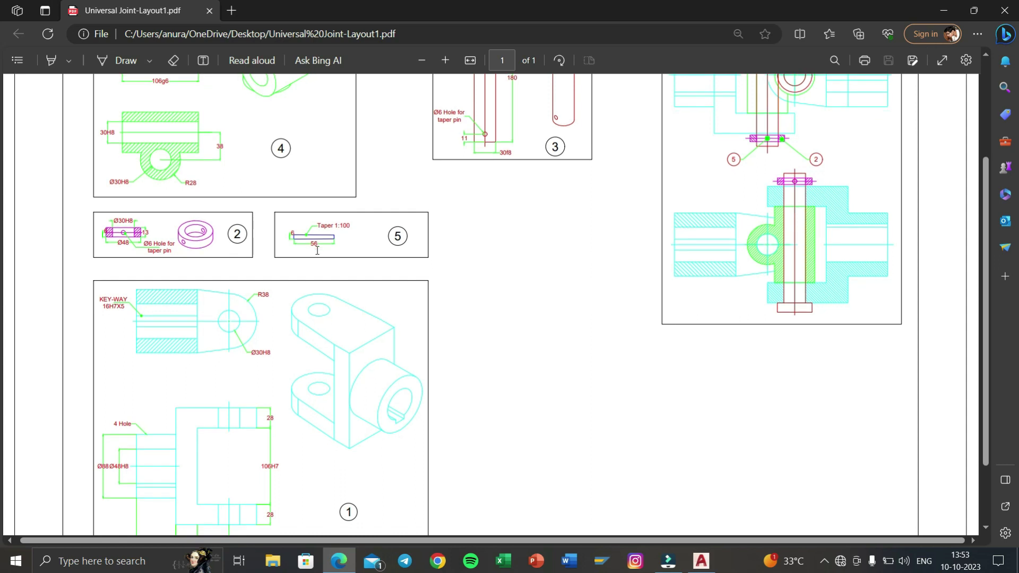
pyautogui.scroll(-2, 317, 251)
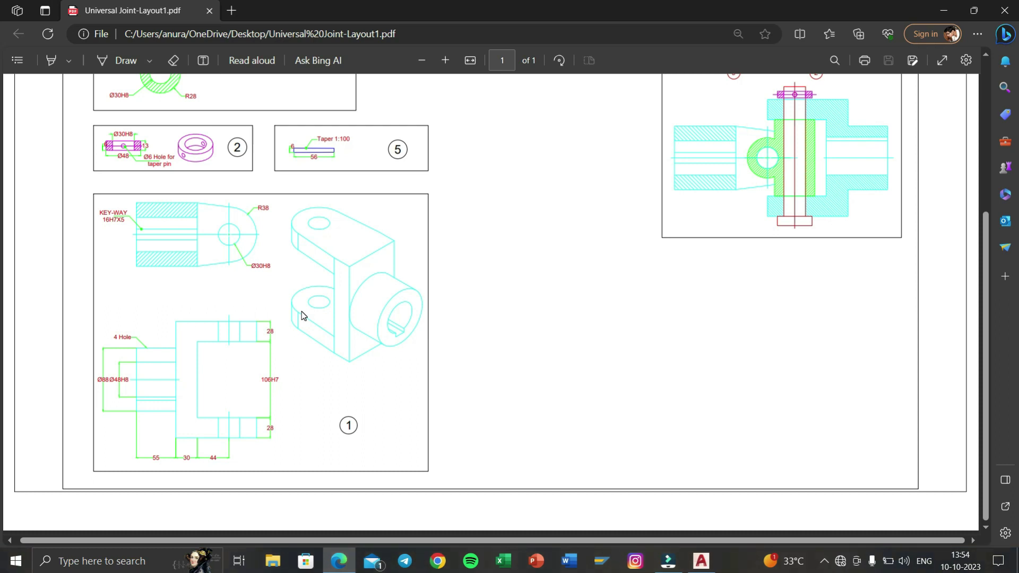
pyautogui.keyDown('ctrl'); pyautogui.scroll(3, 301, 316); pyautogui.keyUp('ctrl')
pyautogui.keyDown('ctrl'); pyautogui.scroll(2, 301, 316); pyautogui.keyUp('ctrl')
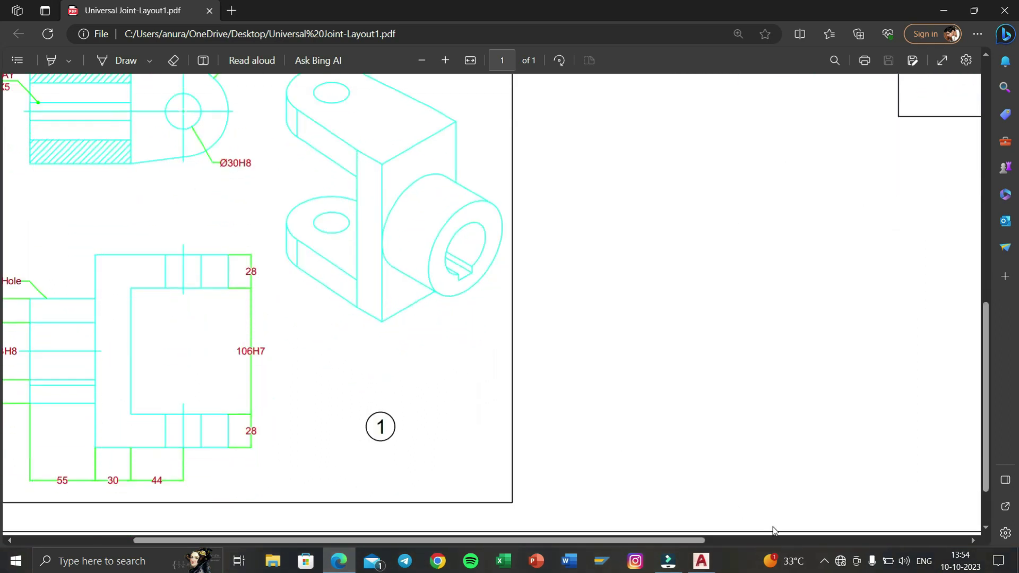
pyautogui.keyDown('ctrl'); pyautogui.scroll(-2, 514, 527); pyautogui.keyUp('ctrl')
pyautogui.keyDown('ctrl'); pyautogui.scroll(-1, 525, 392); pyautogui.keyUp('ctrl')
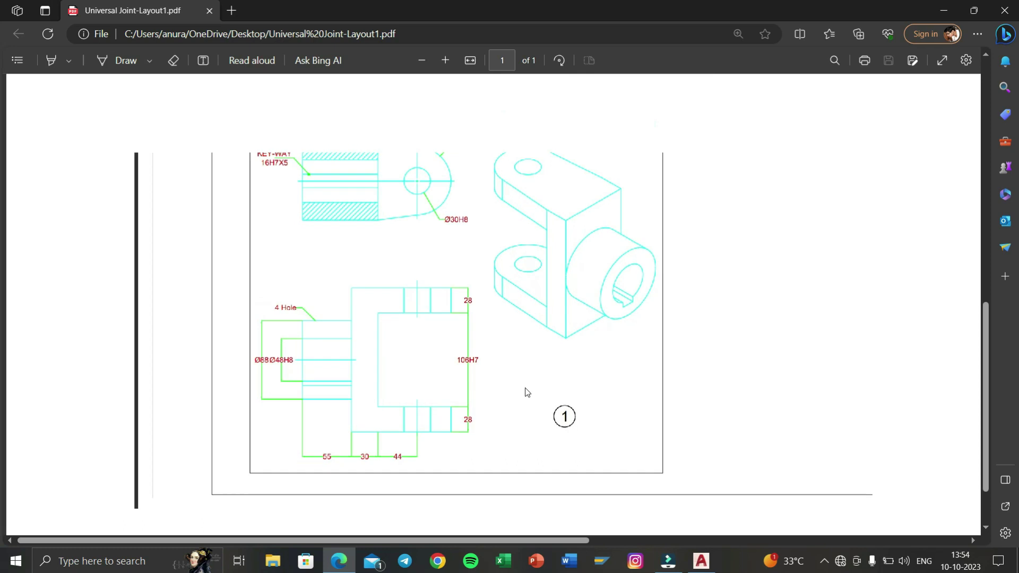
pyautogui.scroll(-2, 412, 375)
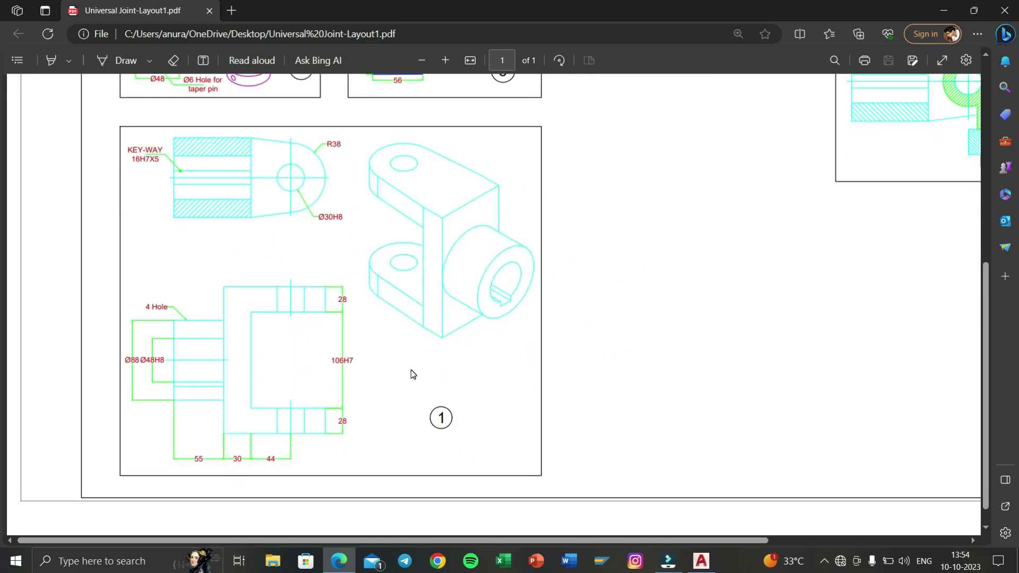
# Handwrite 'Ø30 H8' in ink beside part 1, with an underline and a cross mark.
pyautogui.click(117, 59)
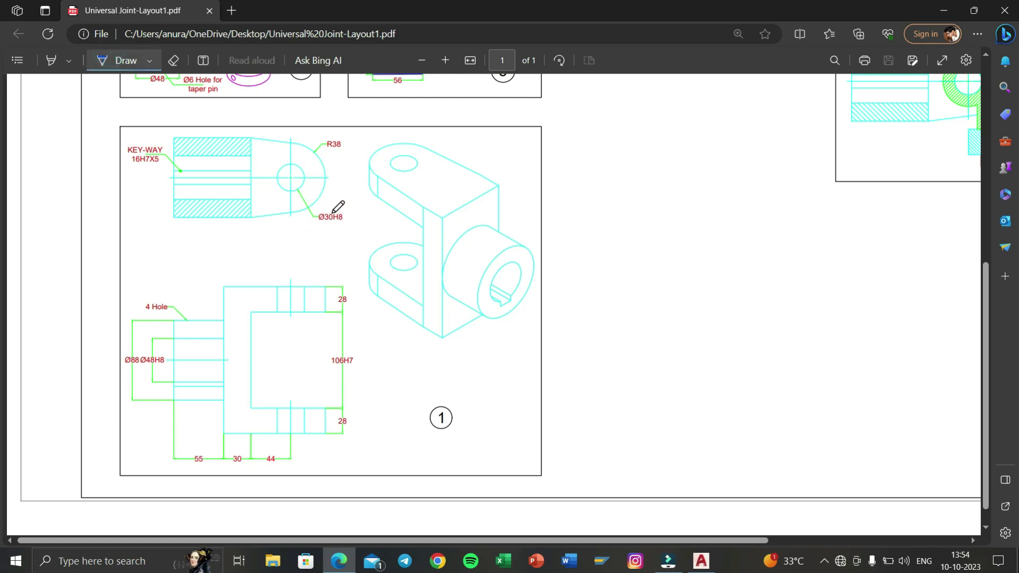
pyautogui.click(315, 228)
pyautogui.moveTo(645, 212)
pyautogui.mouseDown()
pyautogui.moveTo(640, 205)
pyautogui.moveTo(650, 220)
pyautogui.moveTo(667, 211)
pyautogui.mouseUp()
pyautogui.moveTo(676, 207)
pyautogui.mouseDown()
pyautogui.moveTo(688, 223)
pyautogui.moveTo(699, 210)
pyautogui.moveTo(677, 239)
pyautogui.moveTo(775, 220)
pyautogui.mouseUp()
pyautogui.moveTo(719, 193)
pyautogui.mouseDown()
pyautogui.moveTo(752, 215)
pyautogui.moveTo(721, 235)
pyautogui.mouseUp()
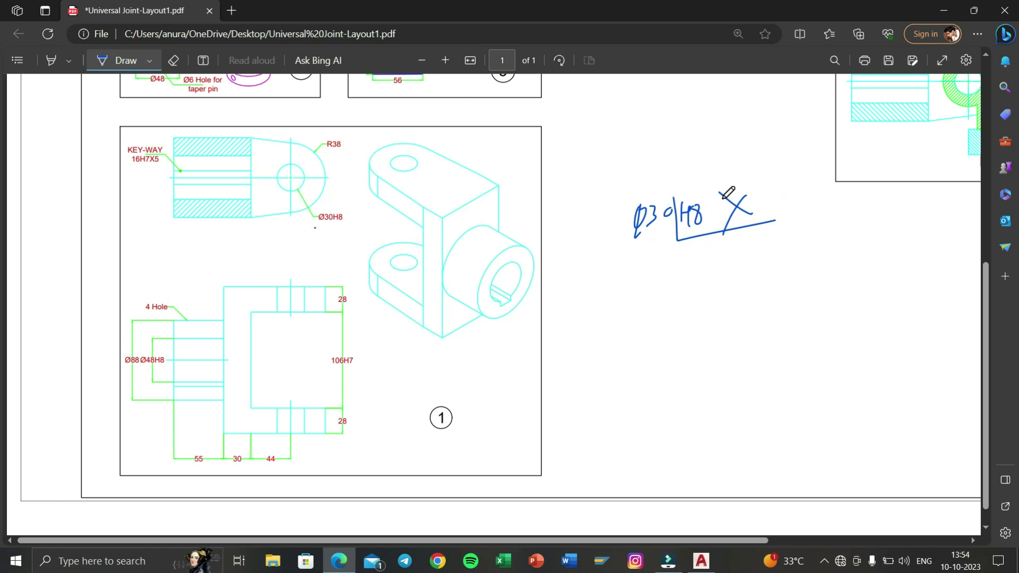
pyautogui.scroll(-1, 242, 239)
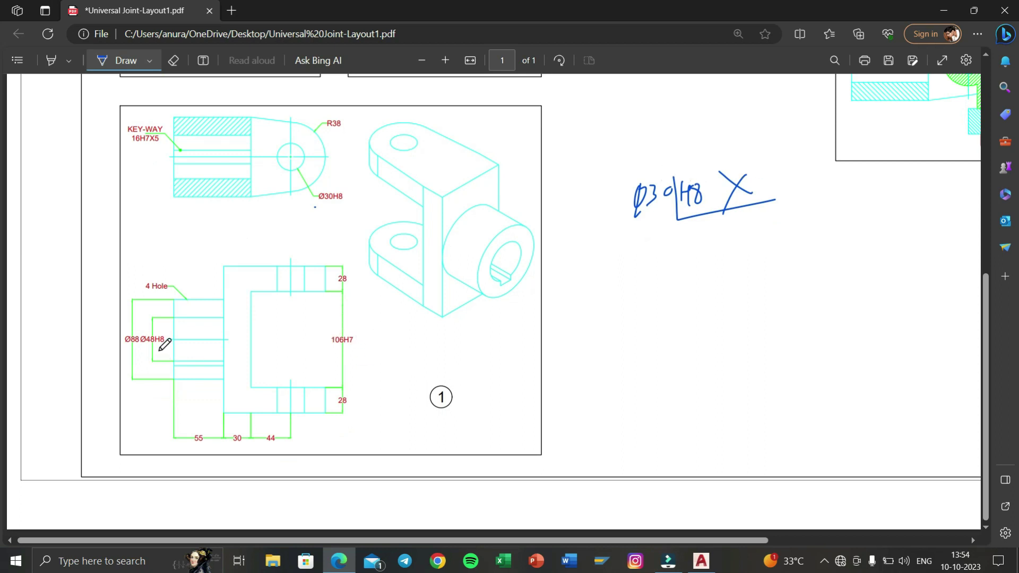
pyautogui.scroll(3, 398, 268)
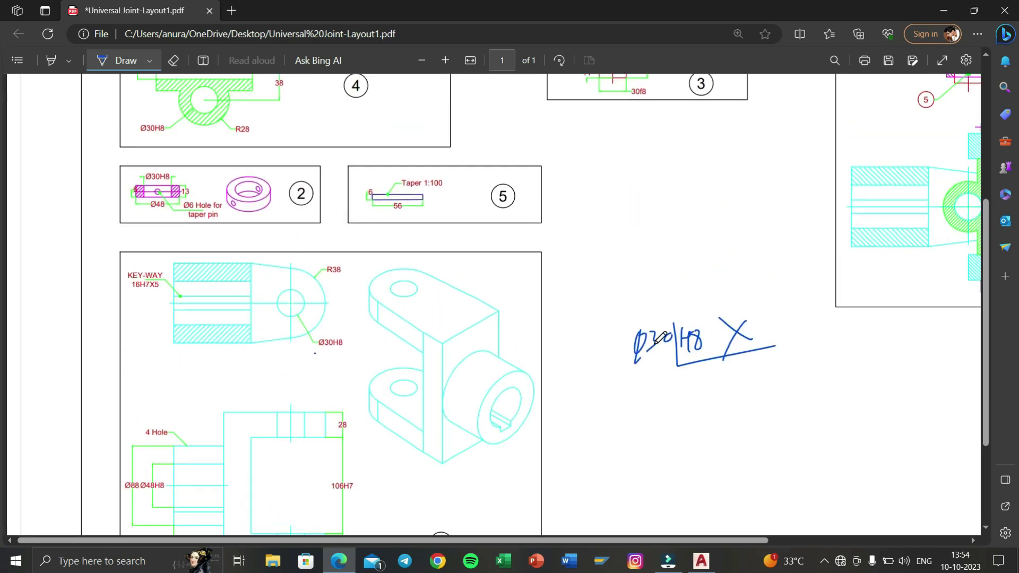
pyautogui.scroll(-2, 669, 340)
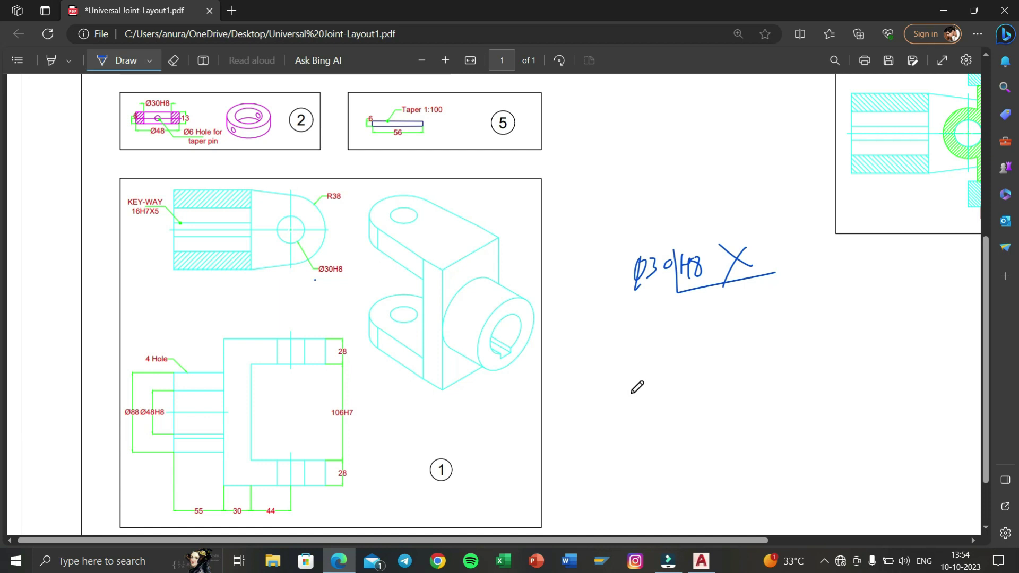
# In Layer Properties, add a layer named Fork and set its colour to cyan.
pyautogui.click(701, 561)
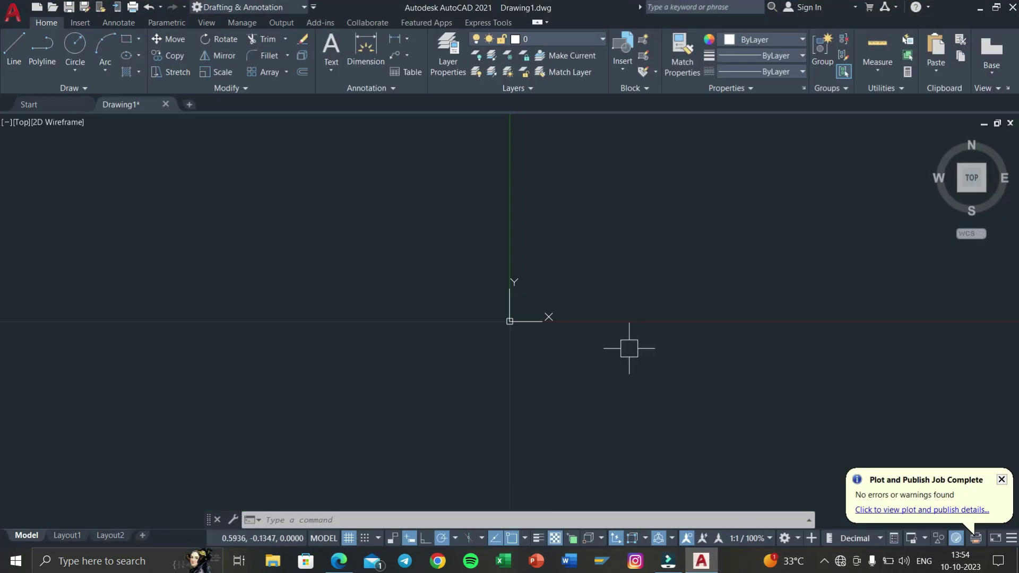
pyautogui.click(453, 62)
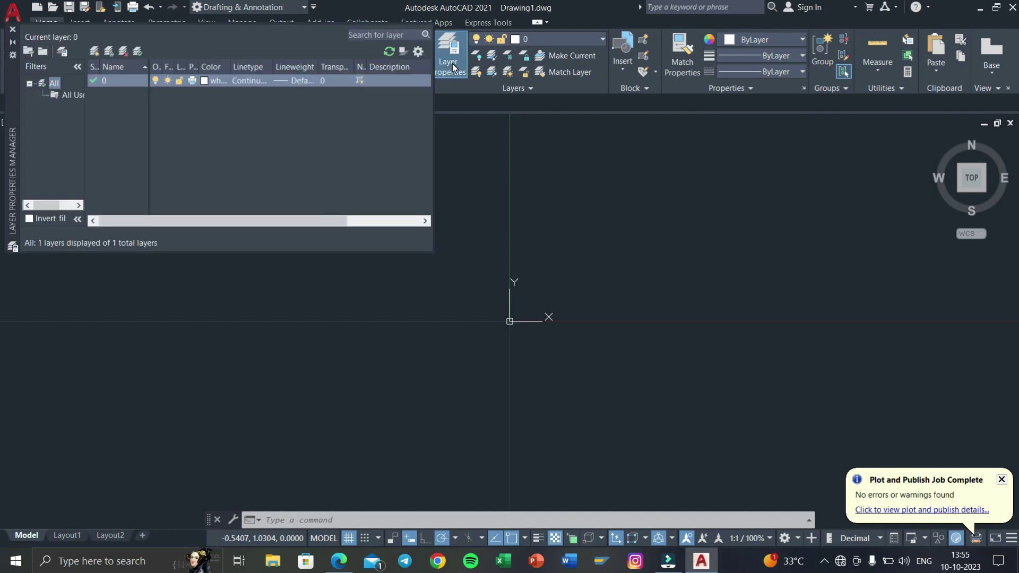
pyautogui.click(95, 51)
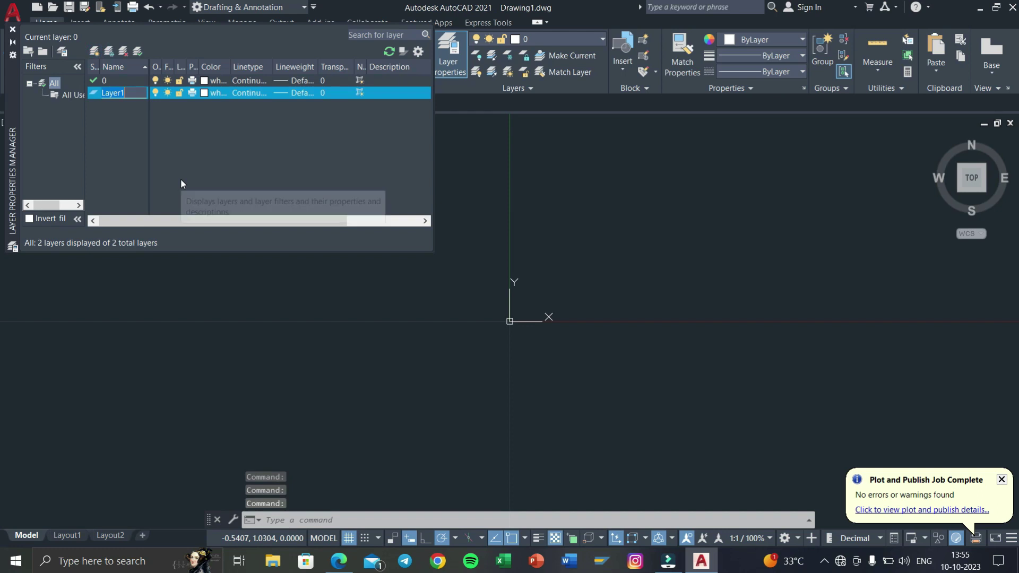
pyautogui.write('Fork')
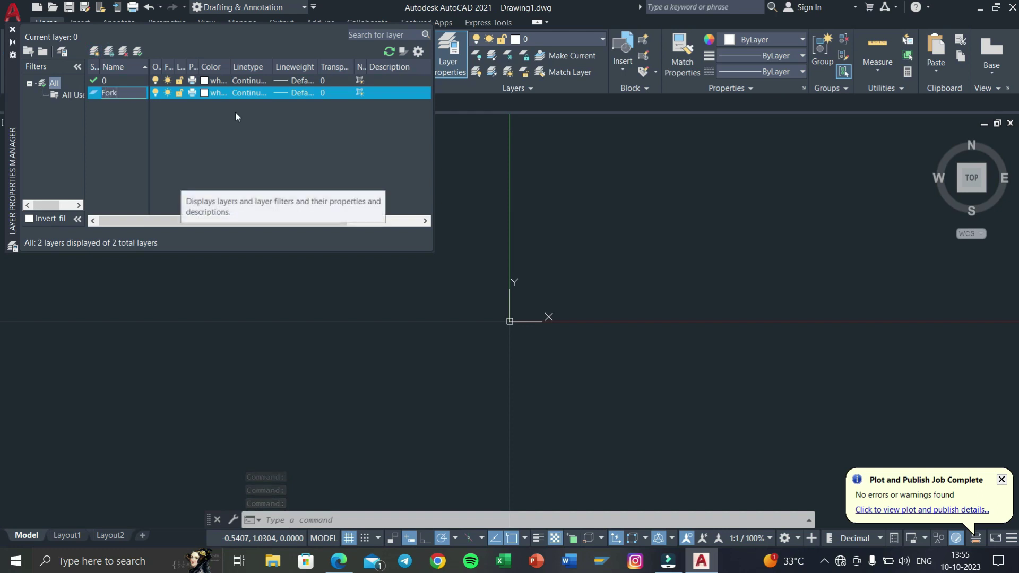
pyautogui.click(209, 93)
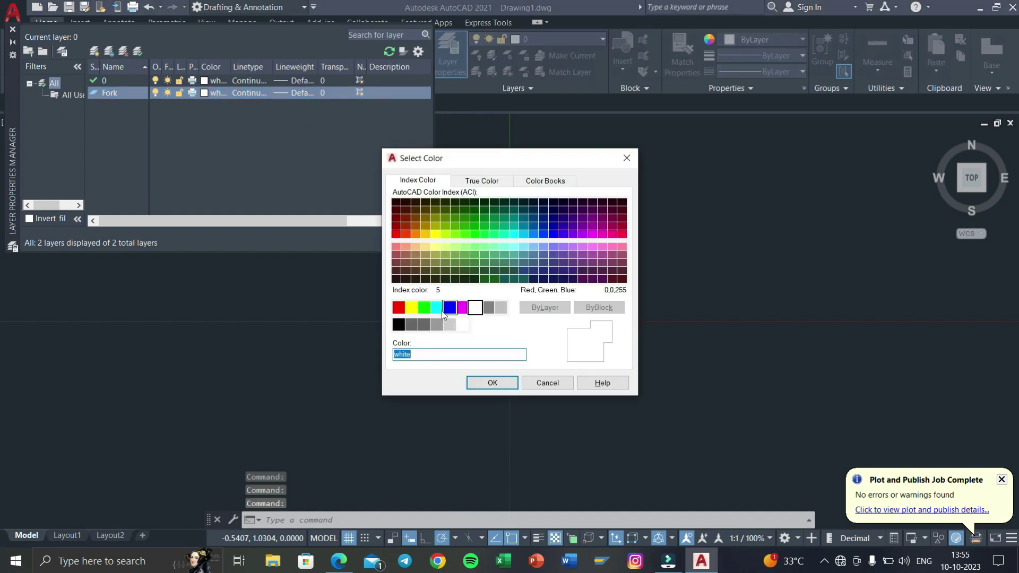
pyautogui.click(436, 307)
pyautogui.click(492, 382)
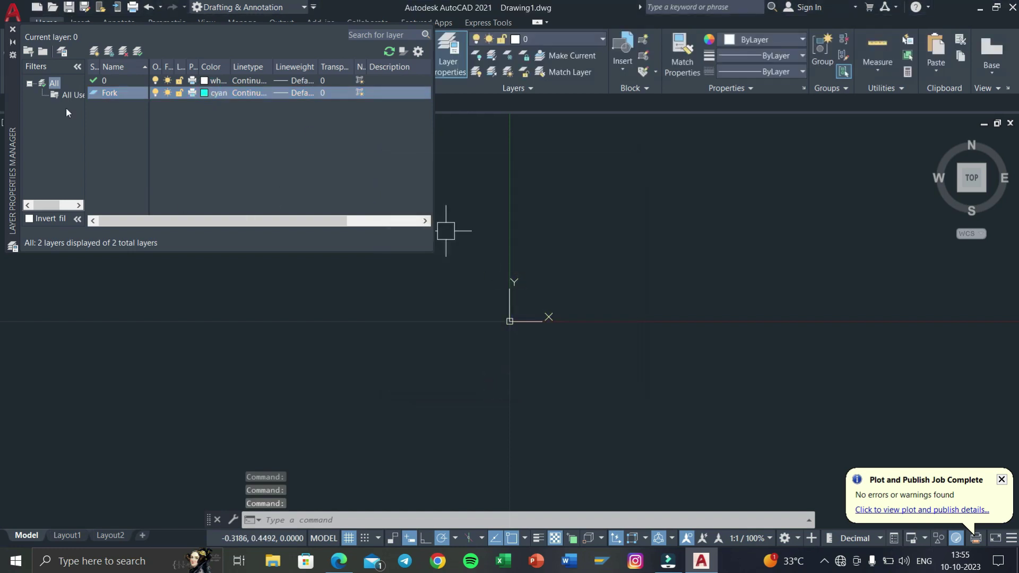
pyautogui.click(12, 29)
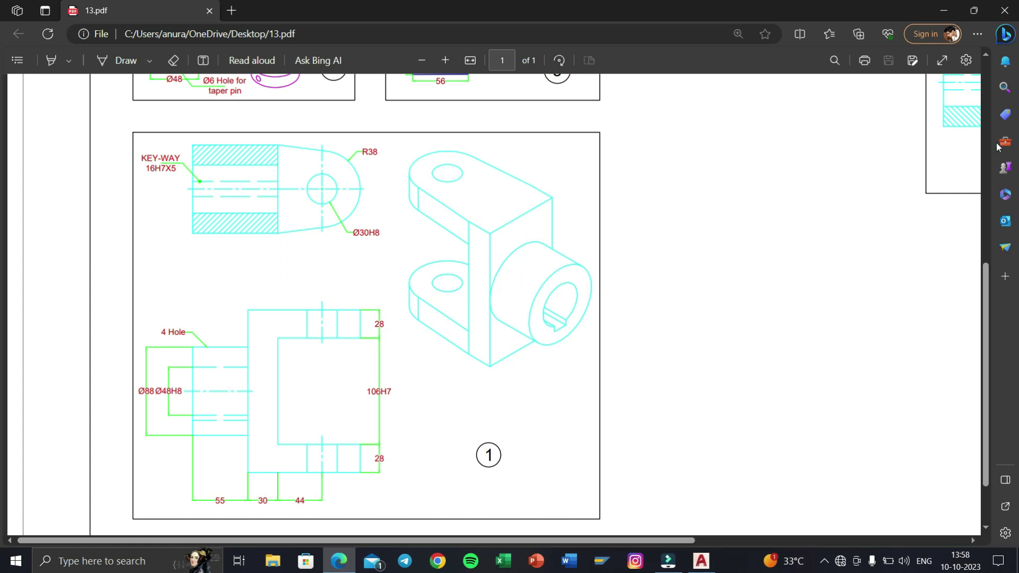
pyautogui.click(944, 10)
# Load the ACAD_ISO02W100 dashed linetype through the Linetype Manager (LT).
pyautogui.write('lt')
pyautogui.press('Return')
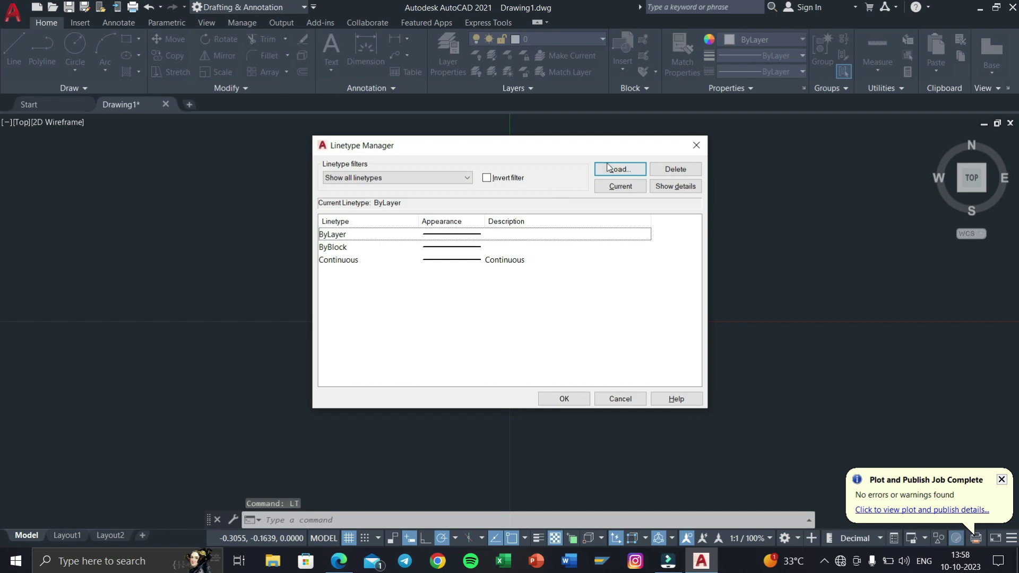
pyautogui.click(609, 169)
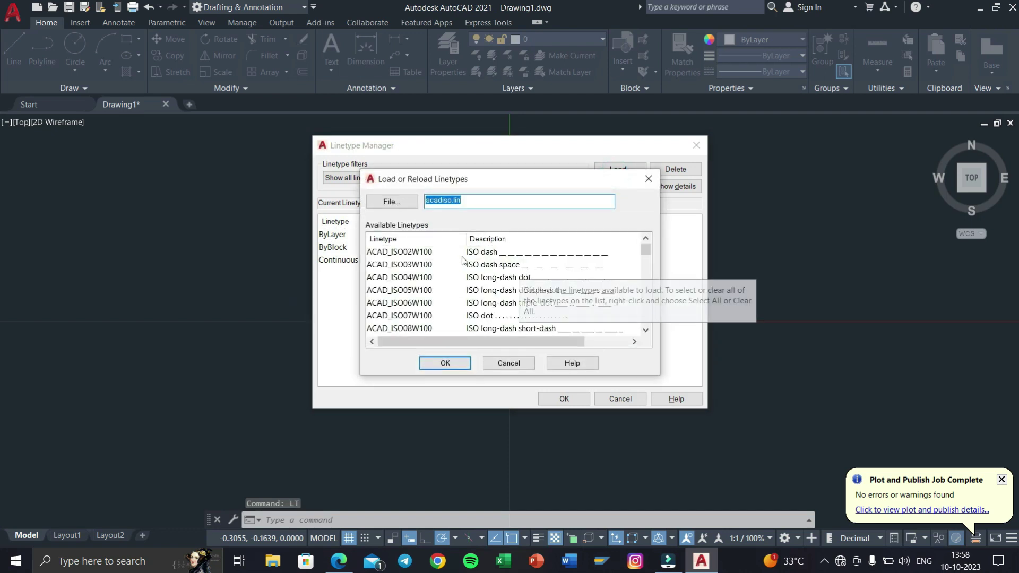
pyautogui.click(399, 252)
pyautogui.click(444, 363)
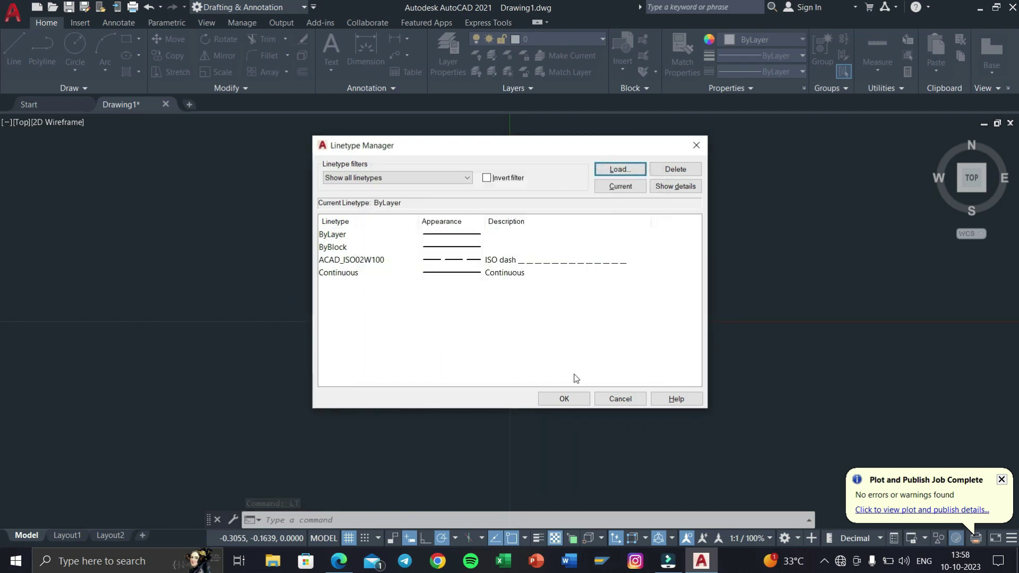
pyautogui.click(569, 397)
# Make Fork the current layer from the Layers dropdown and begin a line.
pyautogui.click(682, 72)
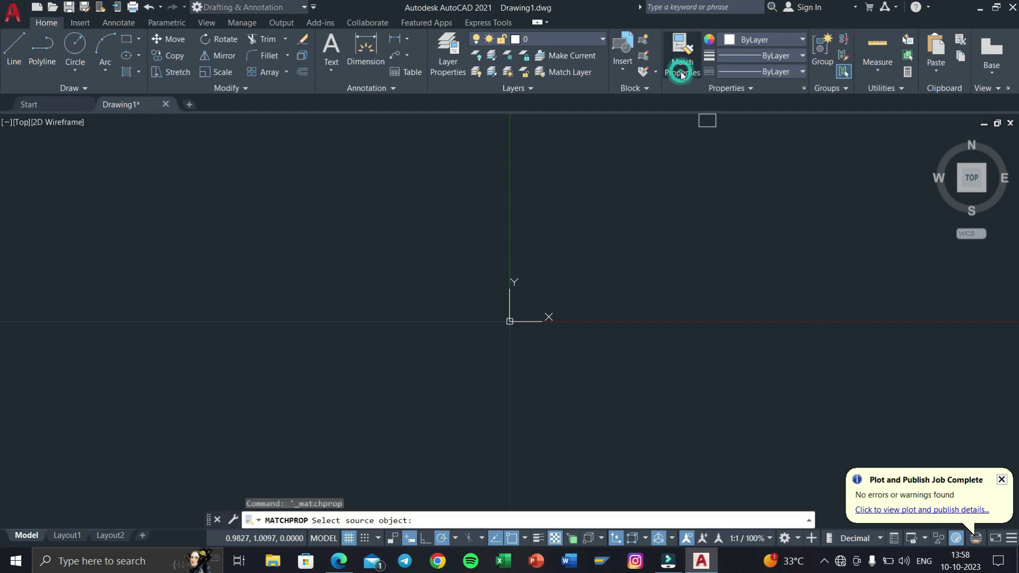
pyautogui.click(448, 51)
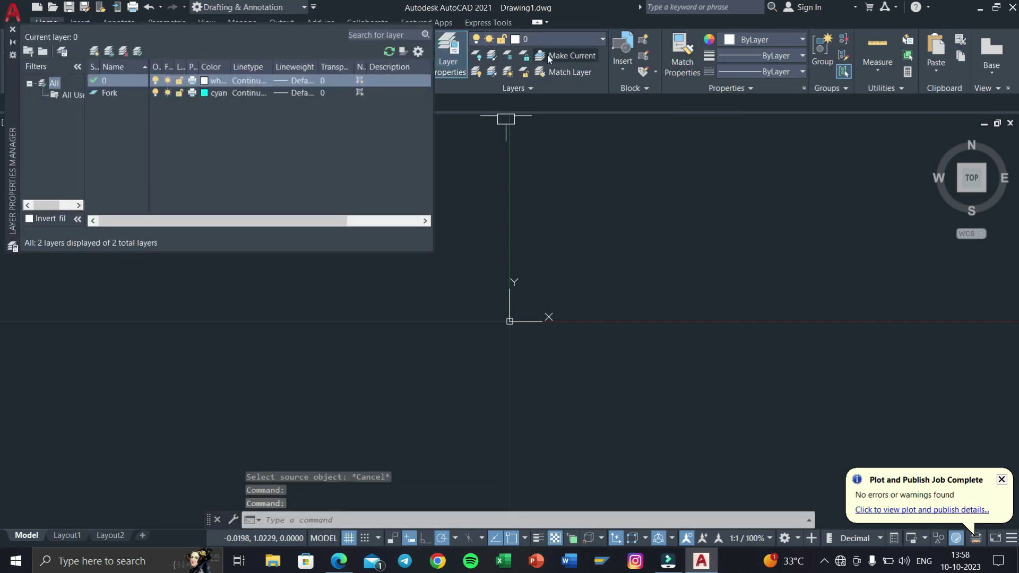
pyautogui.click(13, 30)
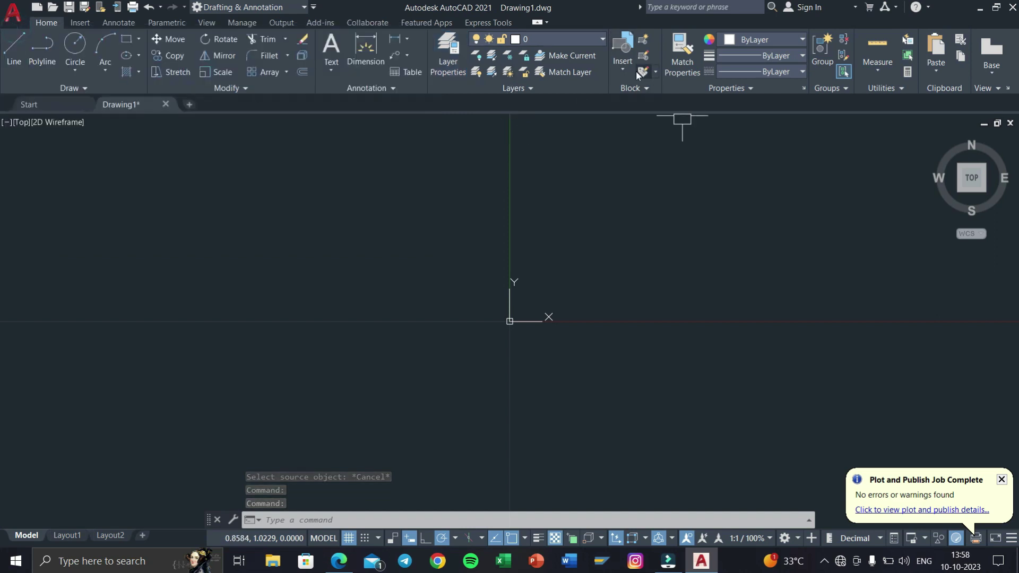
pyautogui.click(767, 41)
pyautogui.click(557, 37)
pyautogui.click(531, 69)
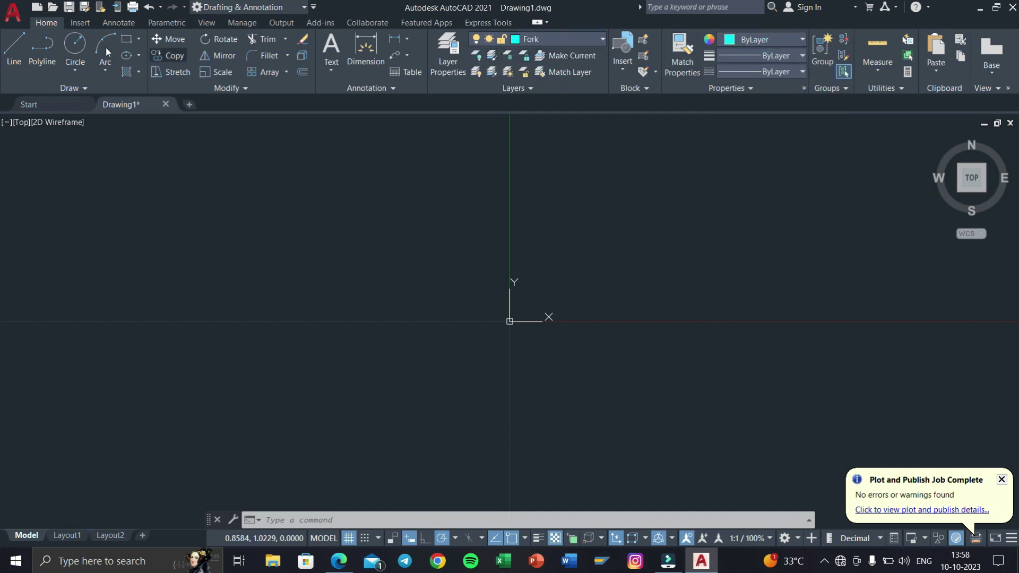
pyautogui.click(14, 51)
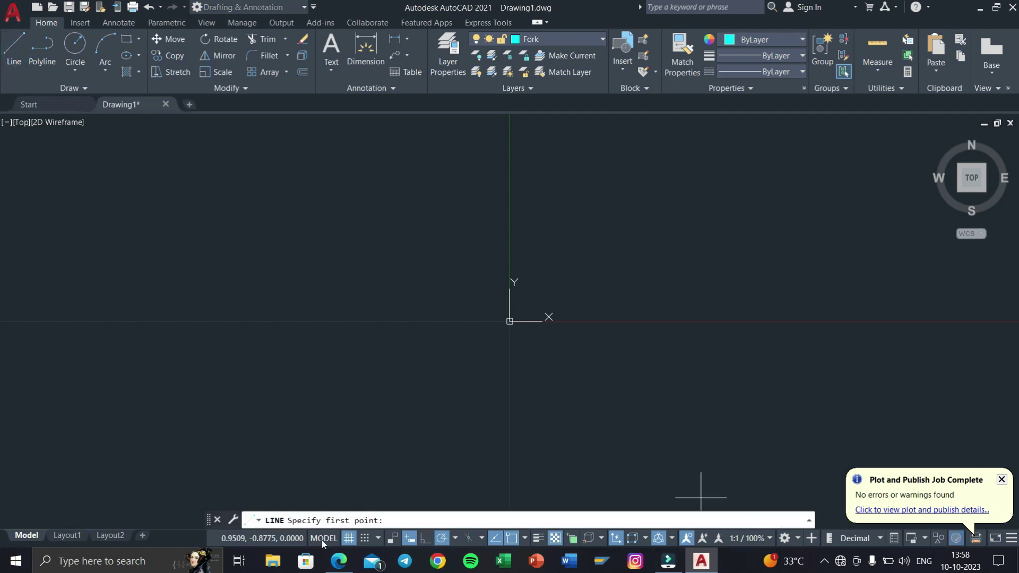
pyautogui.press('super+Tab')
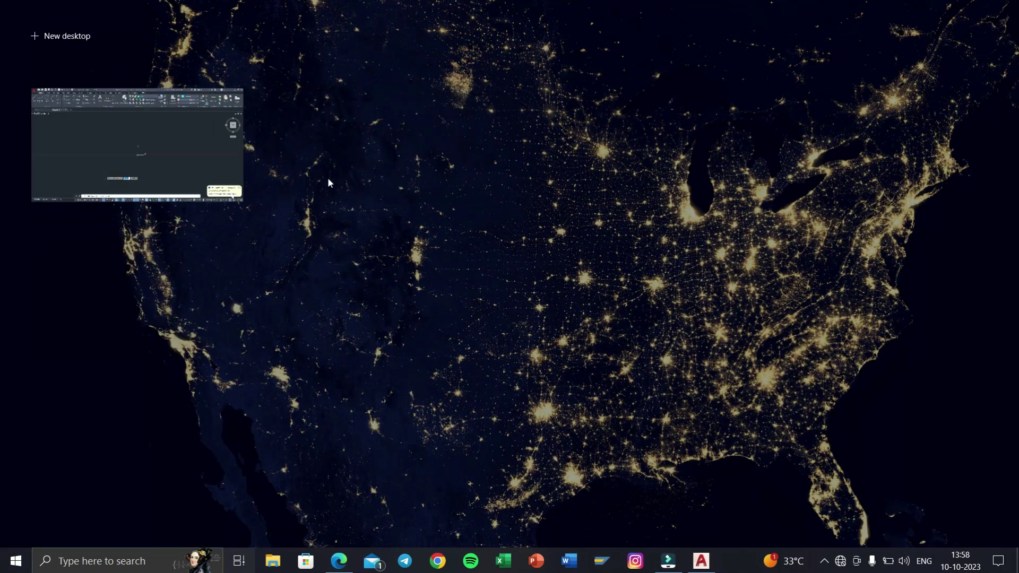
# On 13.pdf, trace the keyway bore outline of the isometric view in blue ink.
pyautogui.click(327, 178)
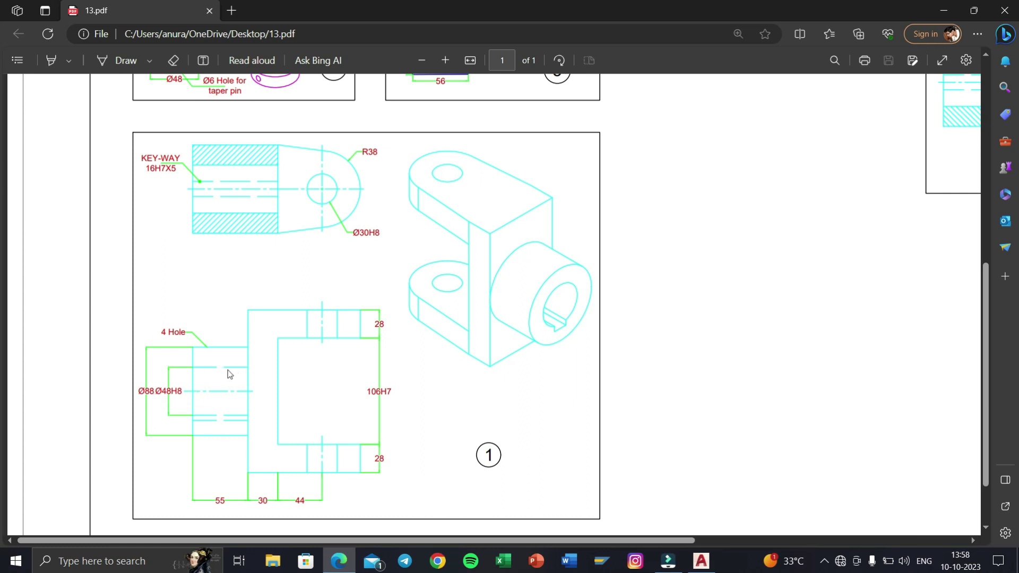
pyautogui.click(113, 64)
pyautogui.moveTo(575, 286)
pyautogui.mouseDown()
pyautogui.moveTo(567, 283)
pyautogui.moveTo(553, 323)
pyautogui.mouseUp()
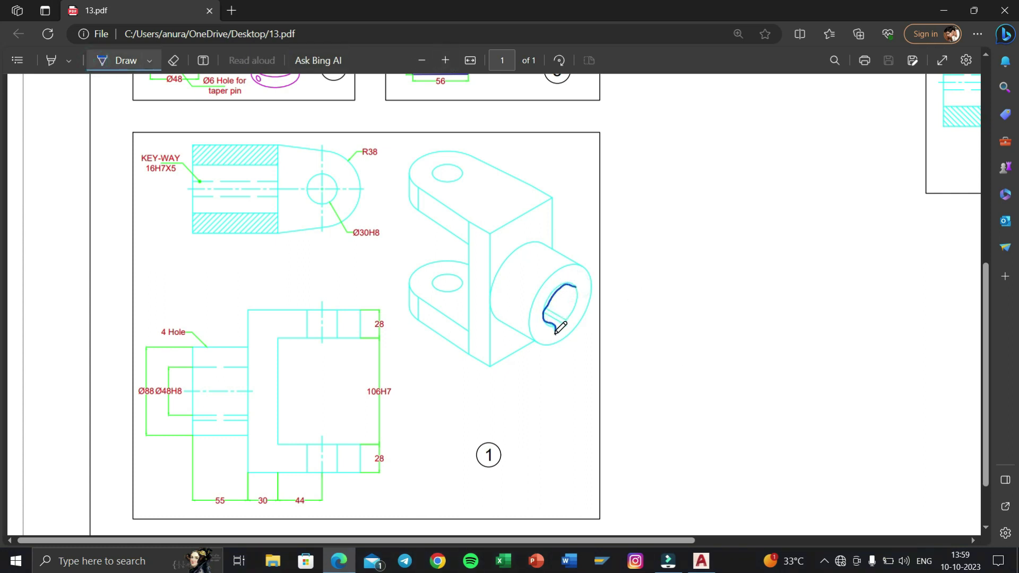
pyautogui.moveTo(575, 312); pyautogui.dragTo(577, 287)
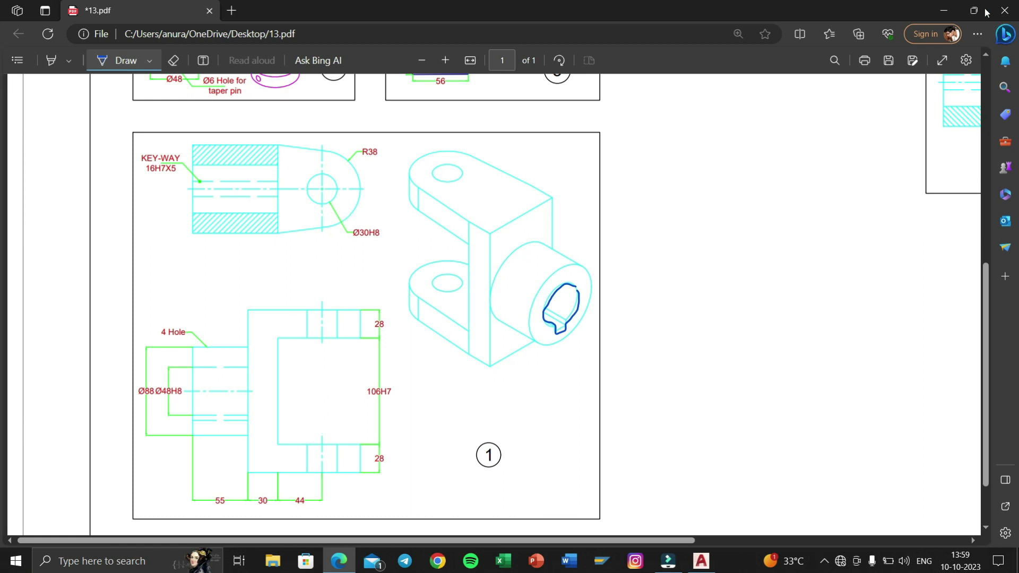
# With Ortho on, draw a C-shaped outline of 55, 88 and 55-unit lines.
pyautogui.click(944, 10)
pyautogui.moveTo(636, 249); pyautogui.dragTo(466, 342, button='middle')
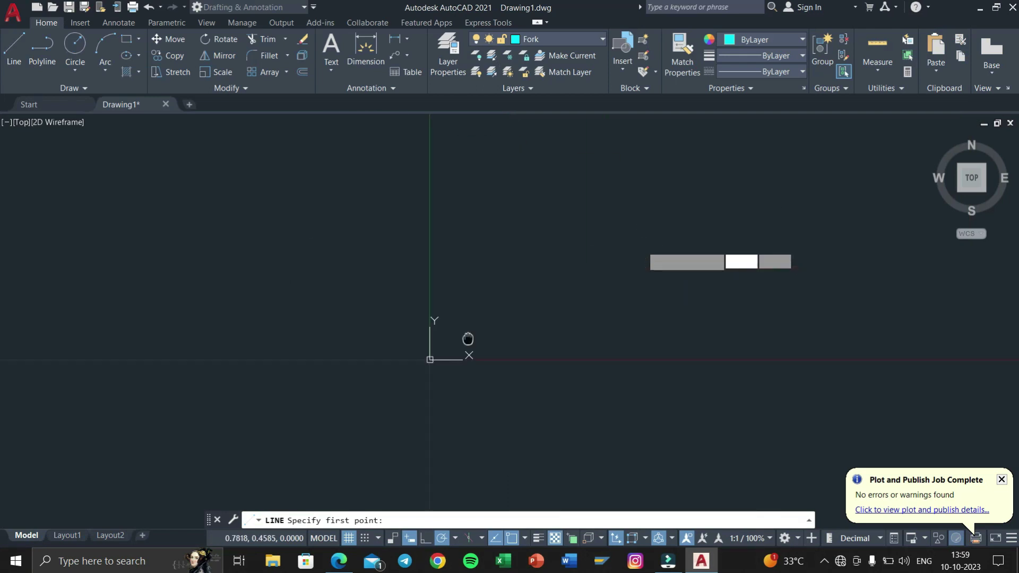
pyautogui.moveTo(564, 302); pyautogui.dragTo(262, 401, button='middle')
pyautogui.click(629, 205)
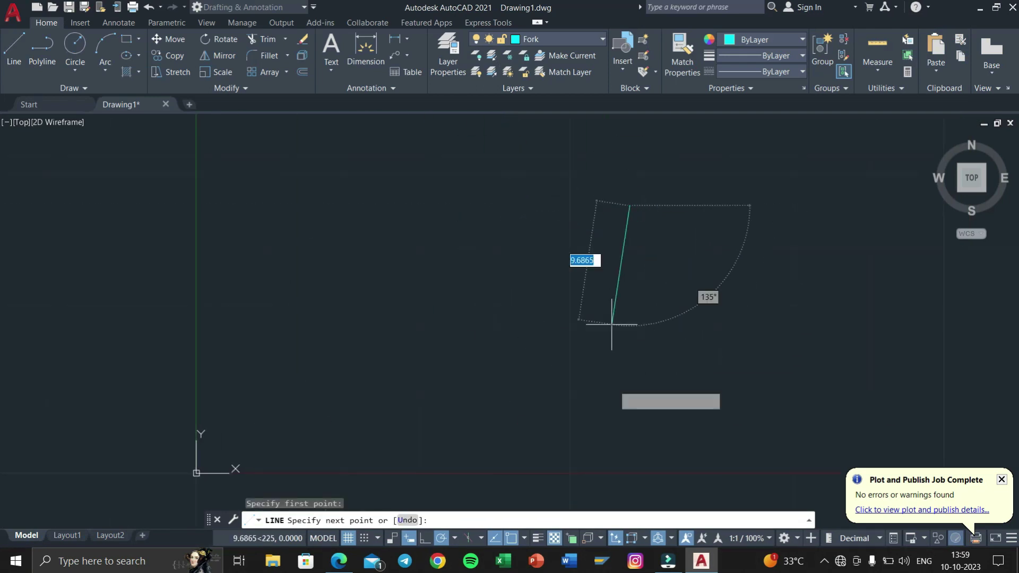
pyautogui.click(423, 539)
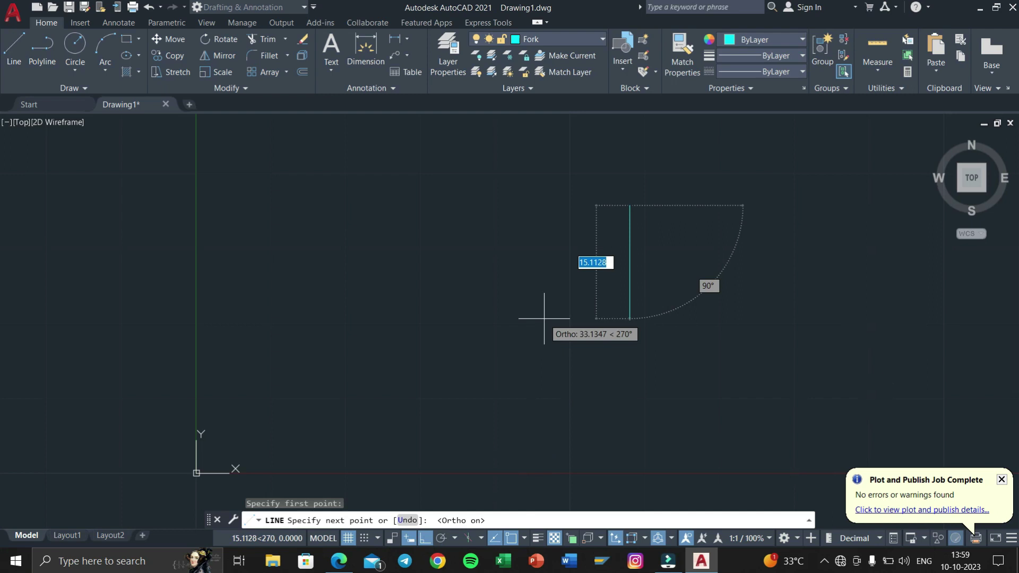
pyautogui.write('55')
pyautogui.press('Return')
pyautogui.scroll(-3, 478, 226)
pyautogui.scroll(-2, 455, 284)
pyautogui.write('88')
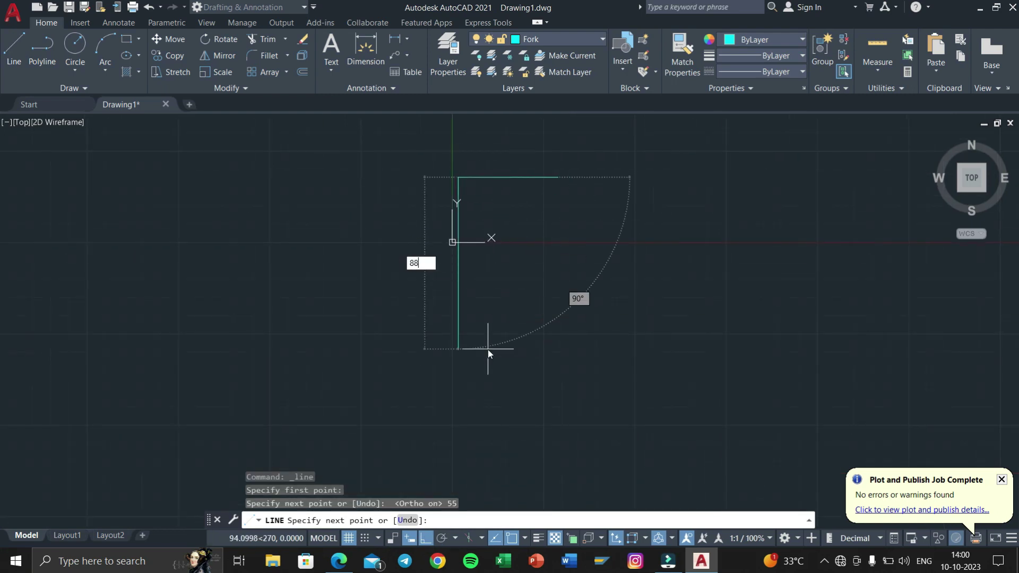
pyautogui.press('Return')
pyautogui.write('55')
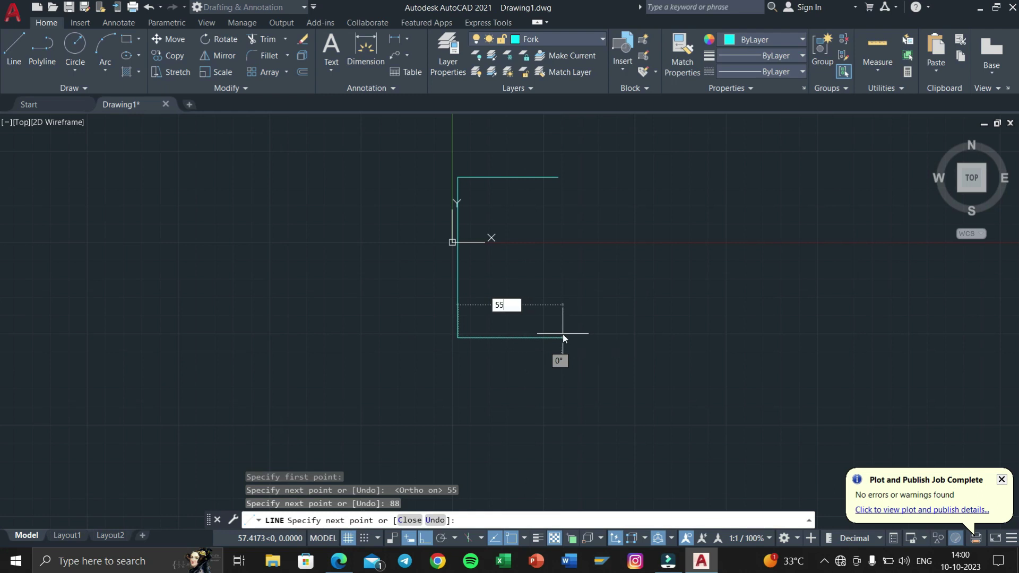
pyautogui.press('Return')
pyautogui.press('Escape')
# Window-select the three bracket lines and move them to their new position.
pyautogui.click(619, 387)
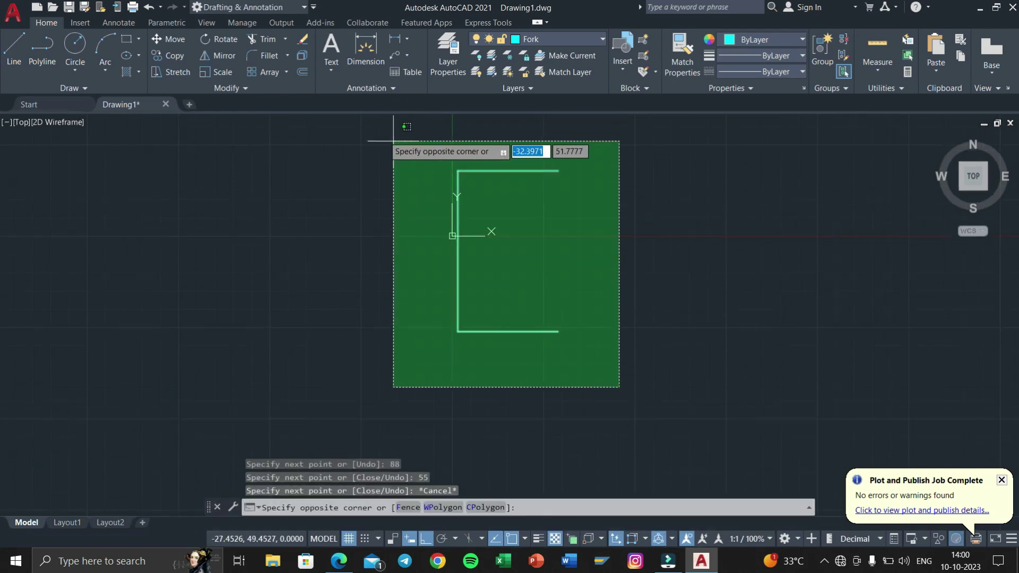
pyautogui.click(377, 130)
pyautogui.write('m')
pyautogui.press('Return')
pyautogui.click(514, 364)
pyautogui.moveTo(528, 351); pyautogui.dragTo(476, 462, button='middle')
pyautogui.moveTo(552, 371); pyautogui.dragTo(576, 364, button='middle')
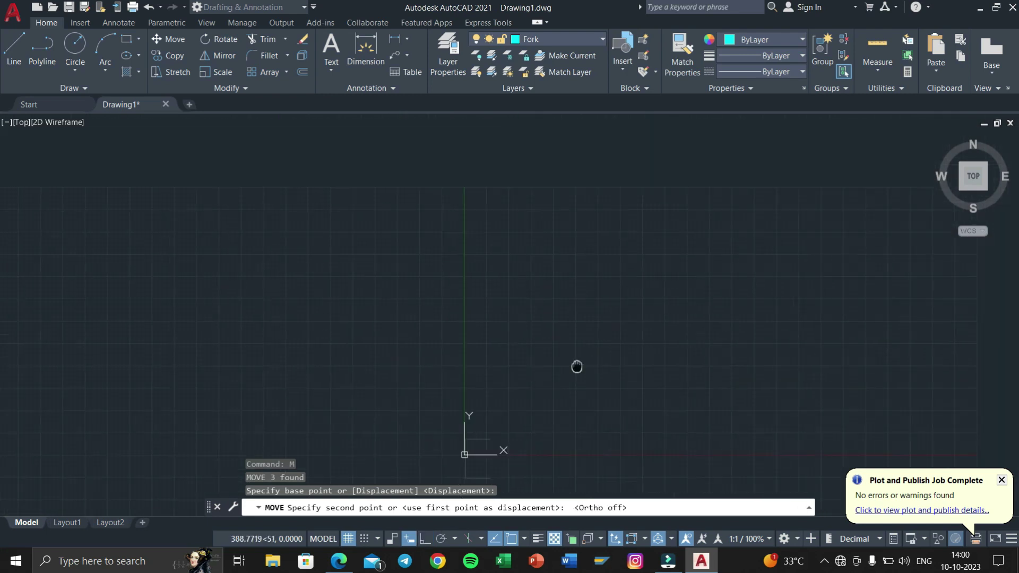
pyautogui.click(594, 303)
pyautogui.moveTo(593, 303)
pyautogui.mouseDown(button='middle')
pyautogui.moveTo(619, 391)
pyautogui.moveTo(539, 336)
pyautogui.mouseUp(button='middle')
# Ink the calculation 106+20+28, minus 88, halved to 37, and centre lines on Ø30H8.
pyautogui.press('super+Tab')
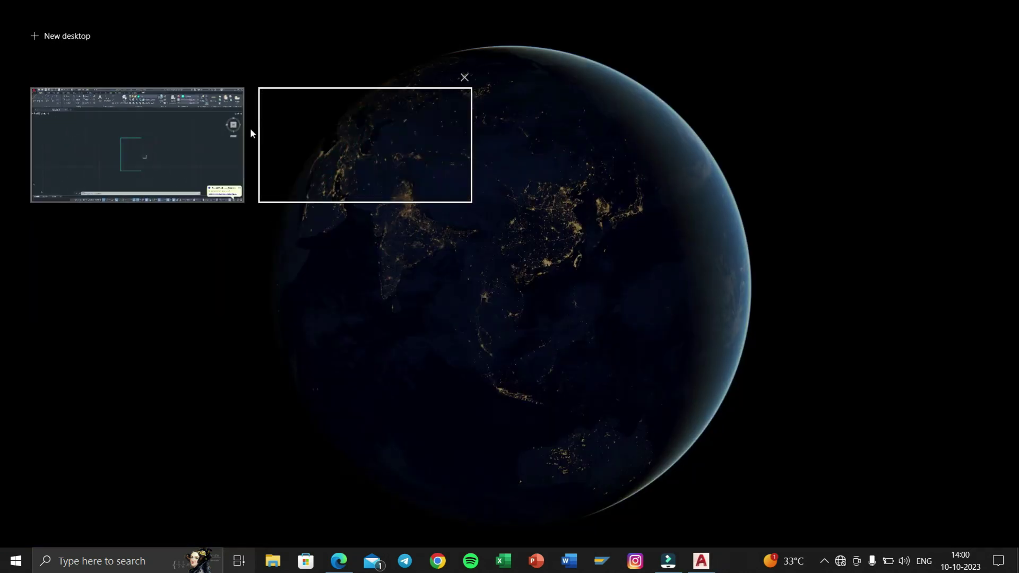
pyautogui.click(276, 138)
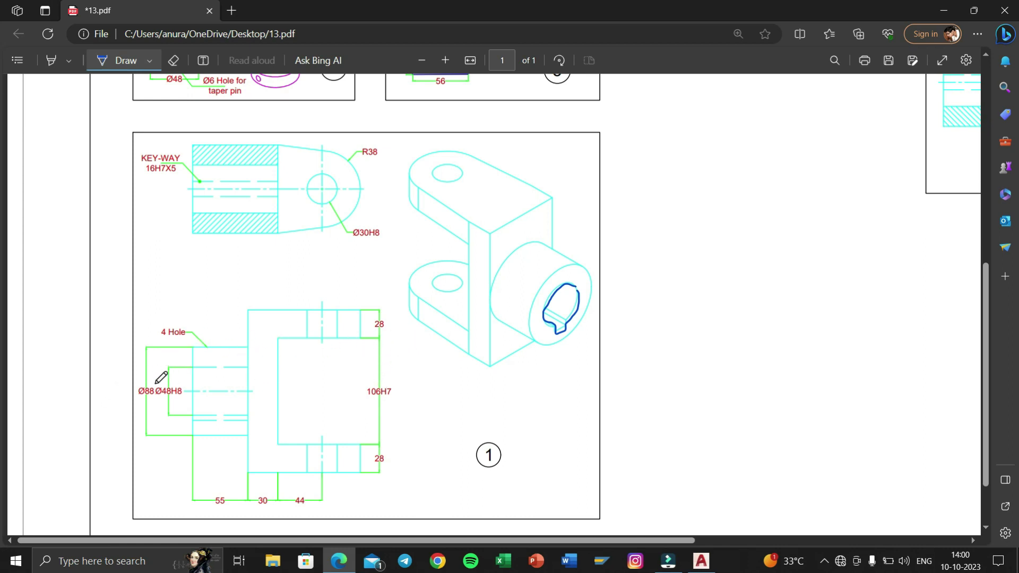
pyautogui.moveTo(444, 375)
pyautogui.mouseDown()
pyautogui.moveTo(444, 396)
pyautogui.moveTo(457, 379)
pyautogui.moveTo(516, 387)
pyautogui.mouseUp()
pyautogui.moveTo(511, 382); pyautogui.dragTo(564, 382)
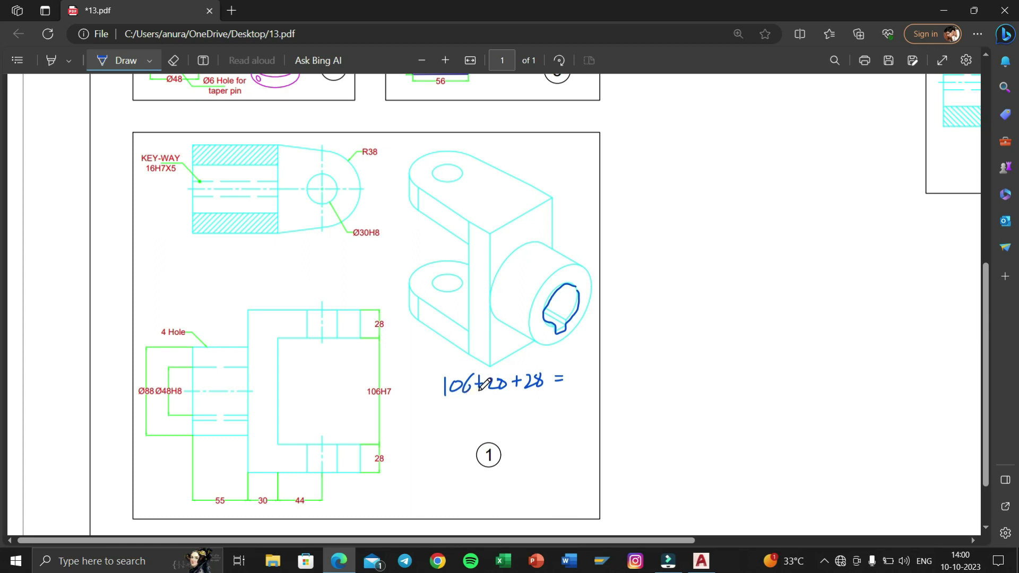
pyautogui.moveTo(572, 365)
pyautogui.mouseDown()
pyautogui.moveTo(571, 388)
pyautogui.moveTo(591, 385)
pyautogui.mouseUp()
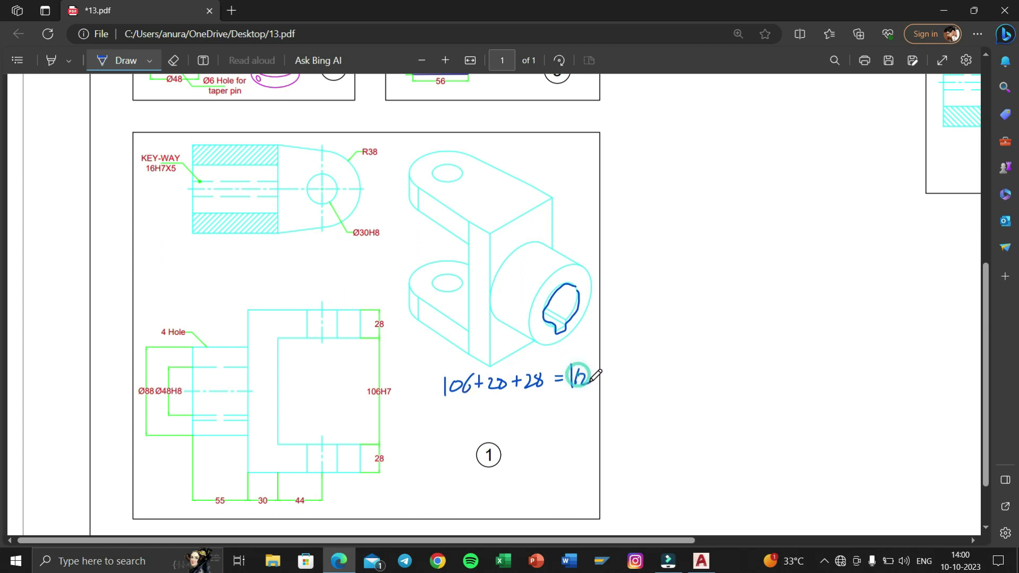
pyautogui.moveTo(553, 414)
pyautogui.mouseDown()
pyautogui.moveTo(579, 416)
pyautogui.moveTo(584, 402)
pyautogui.moveTo(599, 423)
pyautogui.mouseUp()
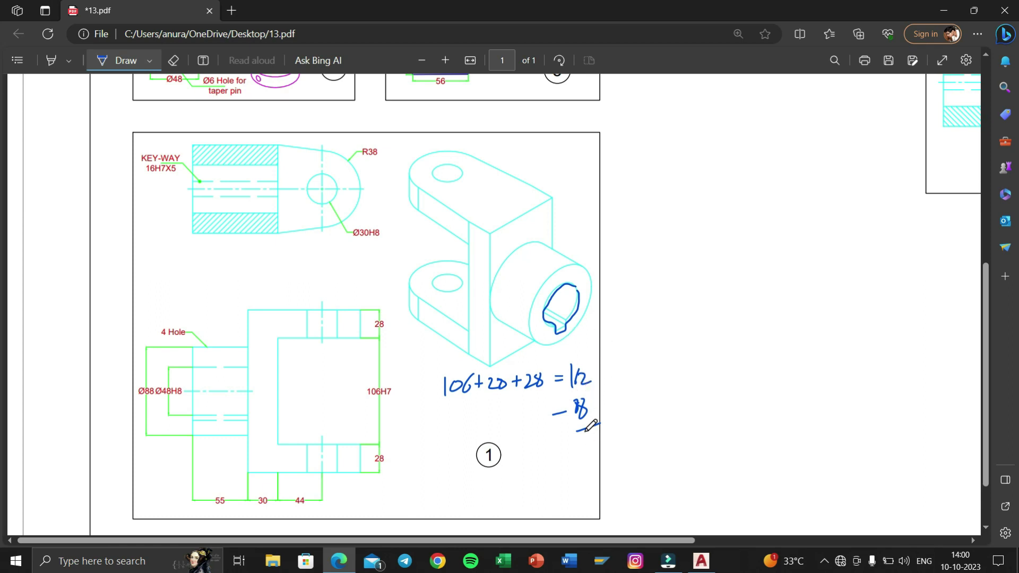
pyautogui.moveTo(586, 434)
pyautogui.mouseDown()
pyautogui.moveTo(589, 451)
pyautogui.moveTo(614, 446)
pyautogui.moveTo(670, 419)
pyautogui.moveTo(716, 417)
pyautogui.moveTo(734, 400)
pyautogui.moveTo(746, 413)
pyautogui.moveTo(765, 395)
pyautogui.moveTo(794, 396)
pyautogui.moveTo(808, 413)
pyautogui.mouseUp()
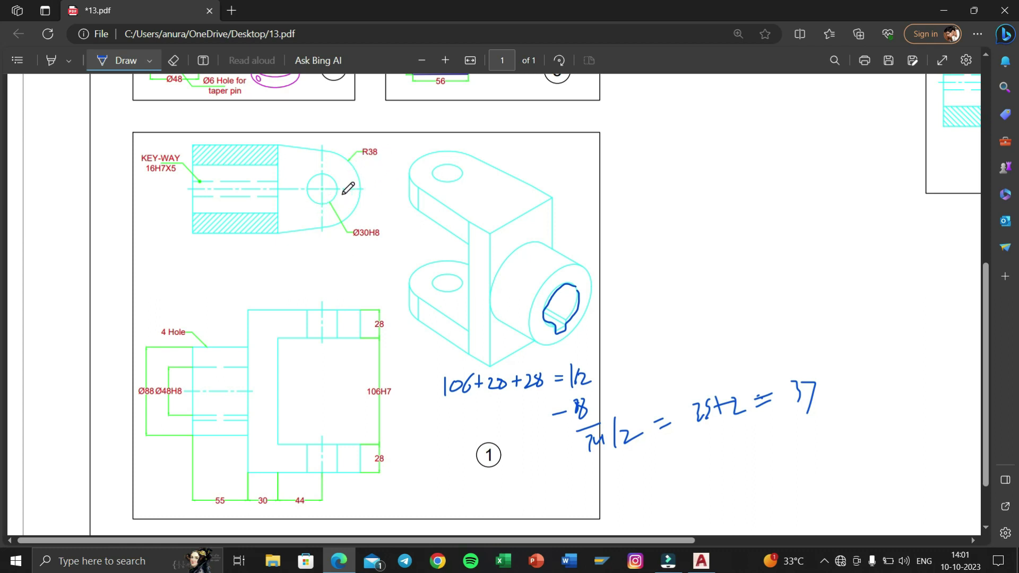
pyautogui.moveTo(321, 190)
pyautogui.mouseDown()
pyautogui.moveTo(370, 189)
pyautogui.moveTo(362, 207)
pyautogui.mouseUp()
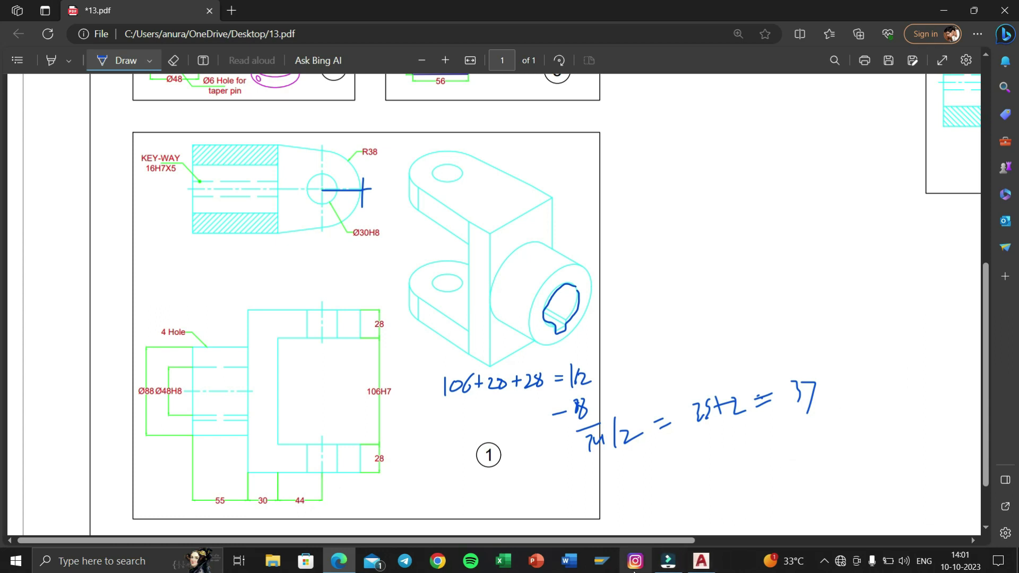
pyautogui.click(709, 561)
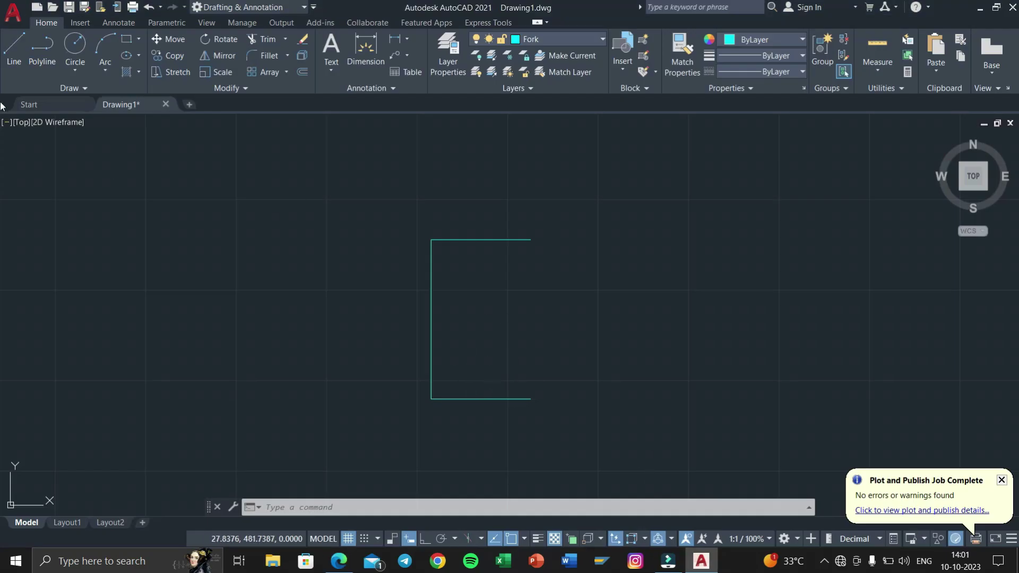
# Start a new line at the top line's end with a 37-unit upward segment.
pyautogui.click(42, 48)
pyautogui.scroll(2, 309, 257)
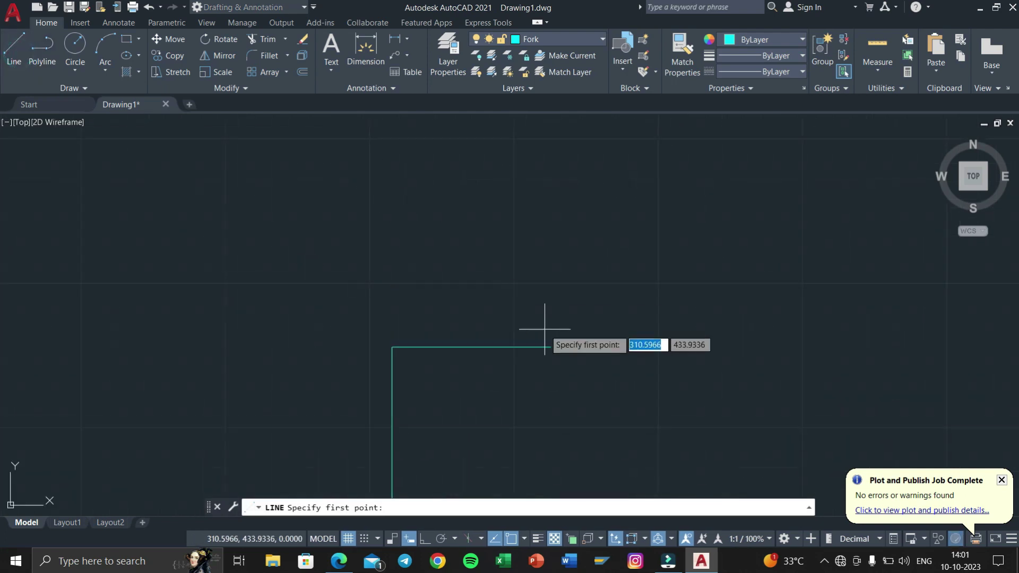
pyautogui.click(549, 347)
pyautogui.scroll(-4, 546, 244)
pyautogui.click(425, 539)
pyautogui.write('37')
pyautogui.press('Return')
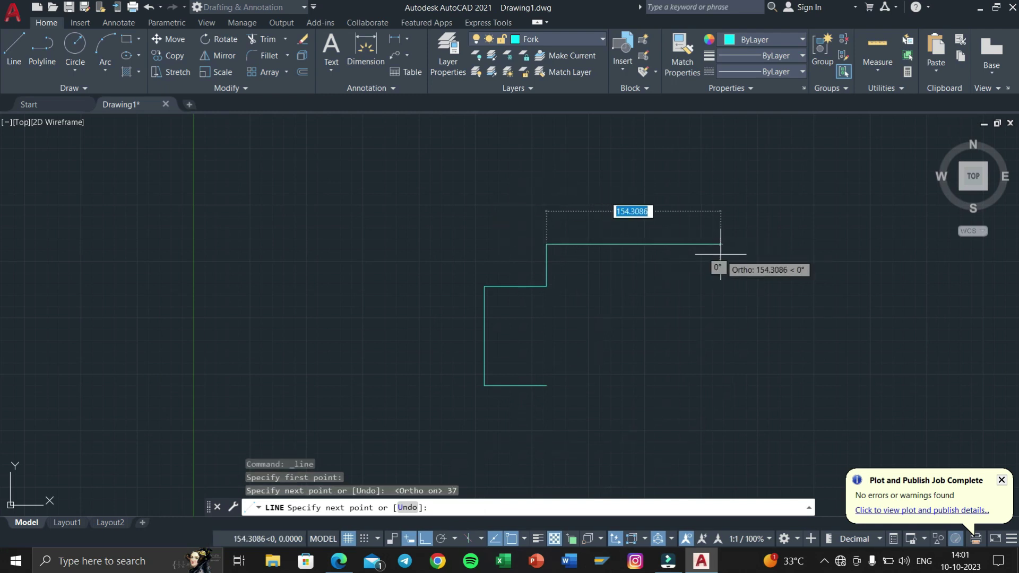
# Check the 13.pdf reference drawing, then return to the AutoCAD line.
pyautogui.press('super+Tab')
pyautogui.click(414, 160)
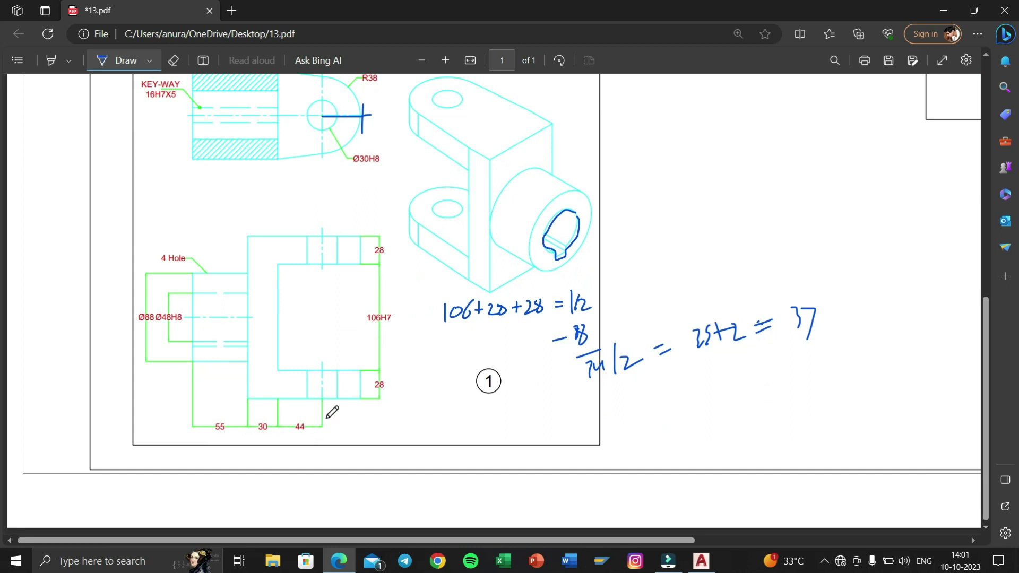
pyautogui.scroll(2, 361, 223)
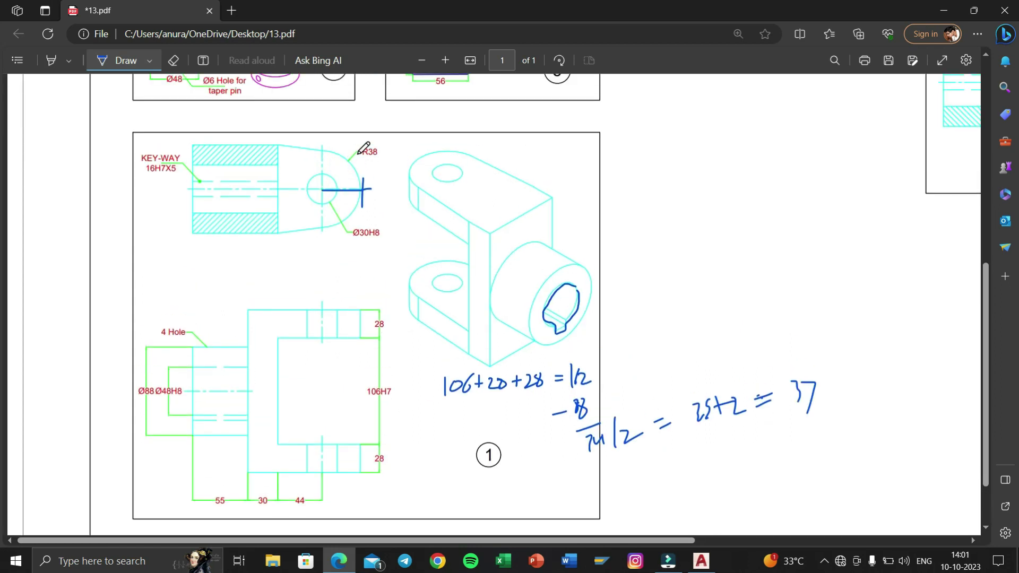
pyautogui.scroll(-2, 364, 148)
pyautogui.press('super+Tab')
pyautogui.click(396, 164)
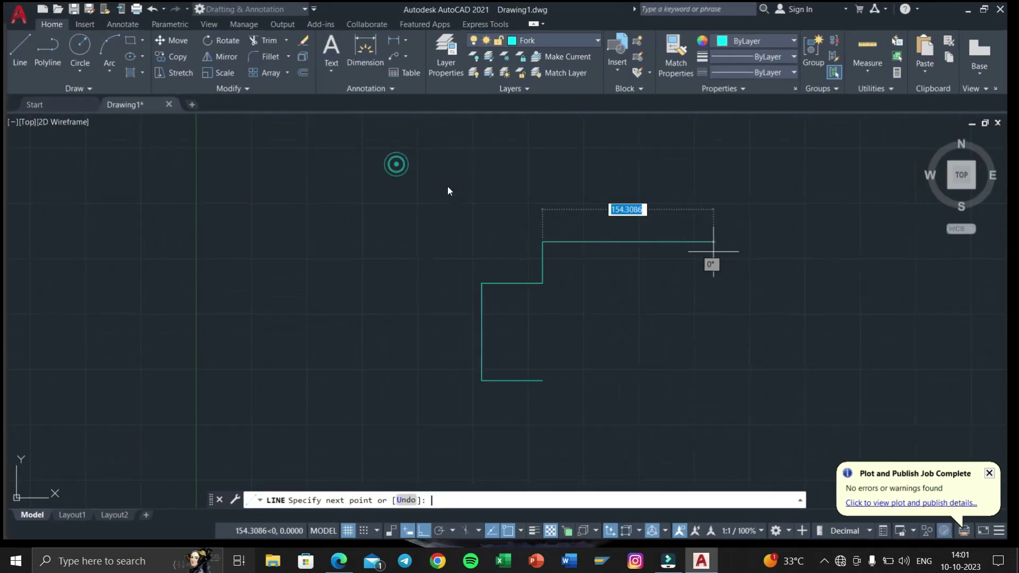
# Continue the outline with 30, 44 and 38-unit segments, undoing and redoing the 38 segment.
pyautogui.write('30')
pyautogui.press('Return')
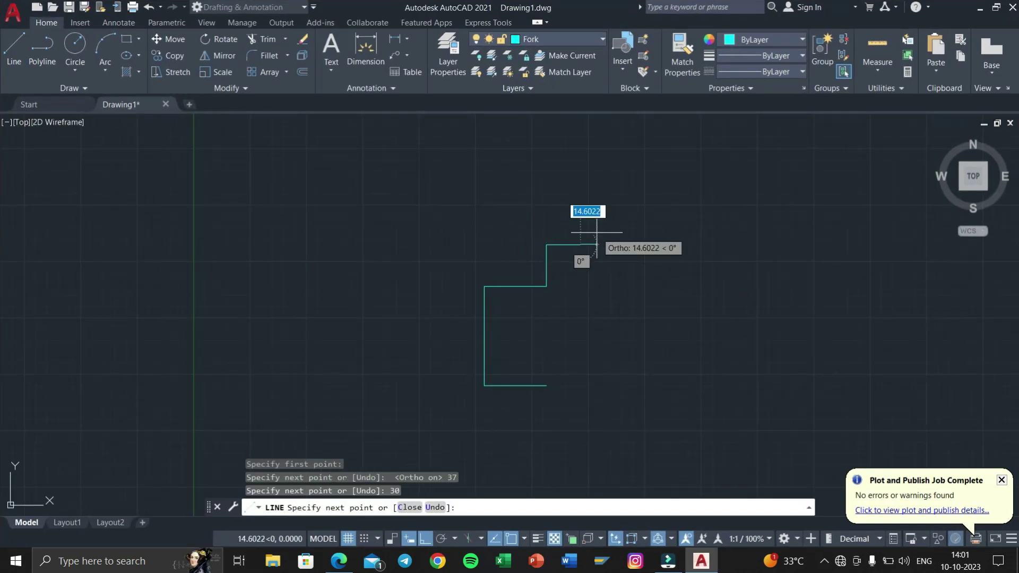
pyautogui.write('44')
pyautogui.press('Return')
pyautogui.write('38')
pyautogui.press('Return')
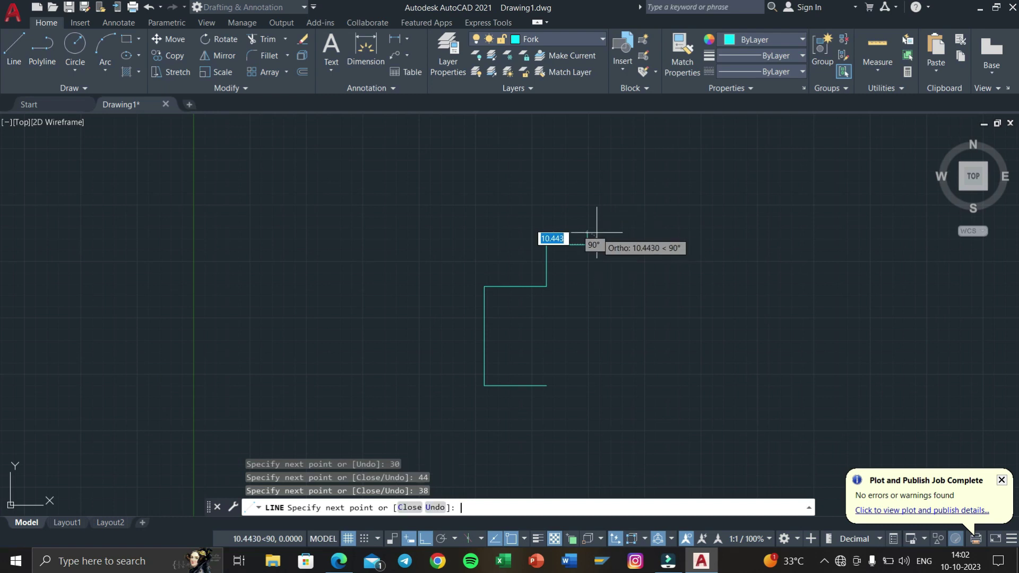
pyautogui.click(631, 245)
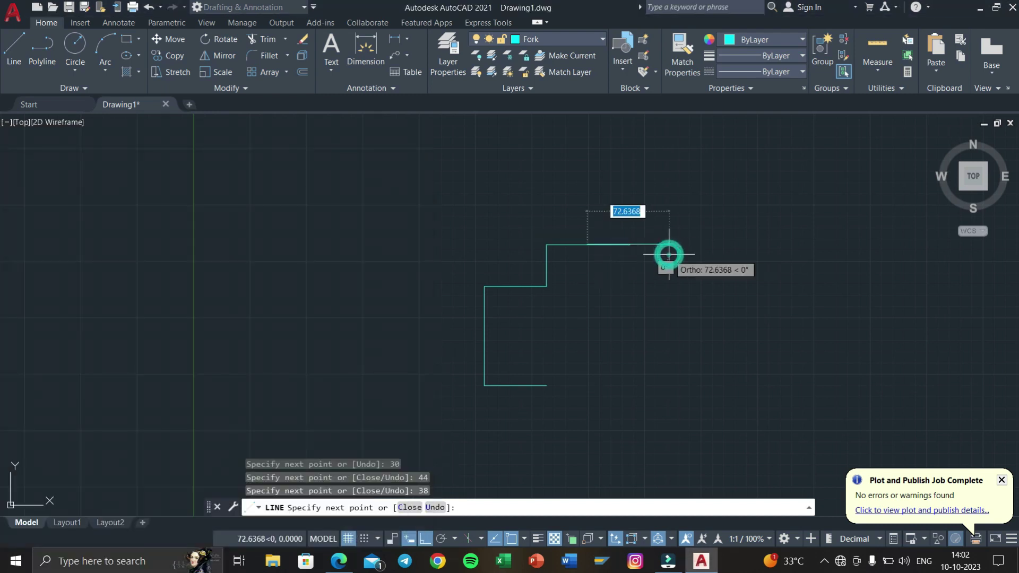
pyautogui.hotkey('ctrl', 'z')
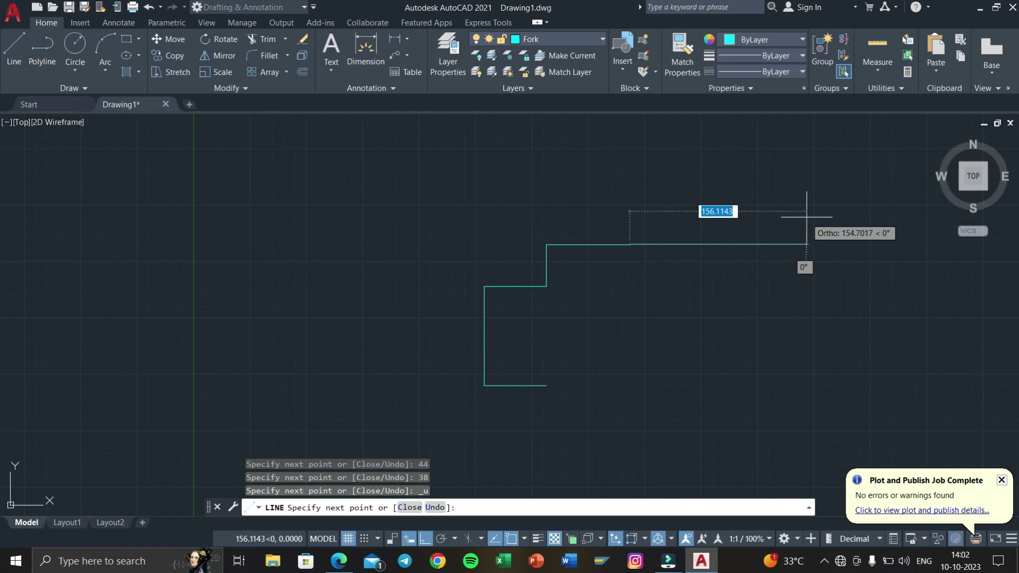
pyautogui.write('38')
pyautogui.press('Return')
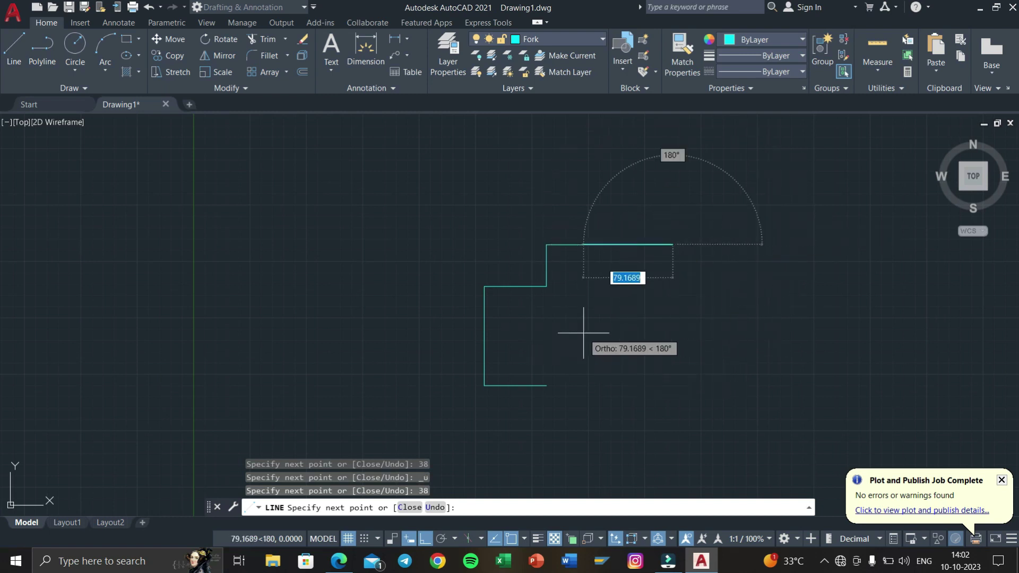
pyautogui.press('super+Tab')
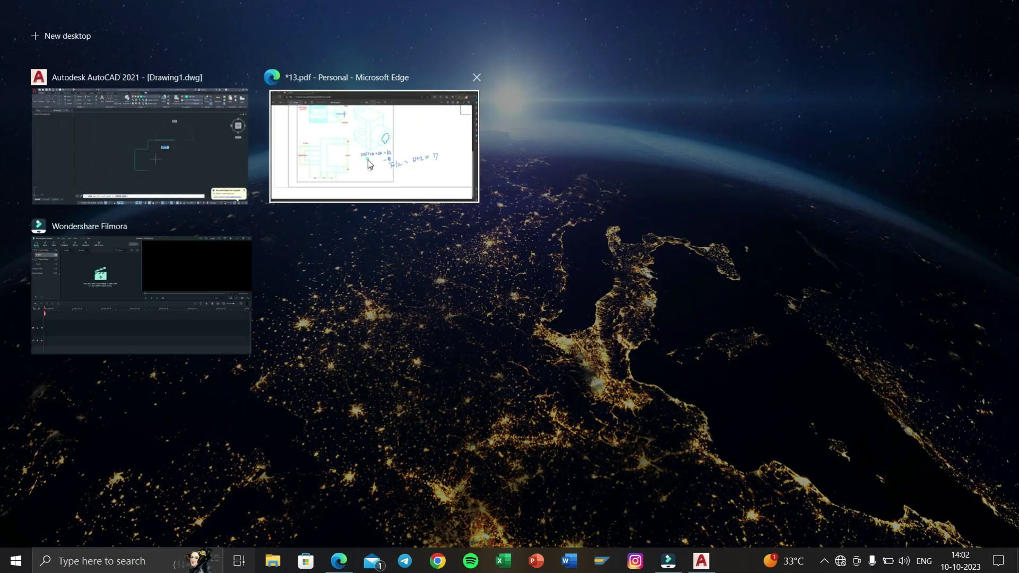
# Review part 1's dimensions on 13.pdf without adding ink, then switch back to AutoCAD.
pyautogui.click(368, 161)
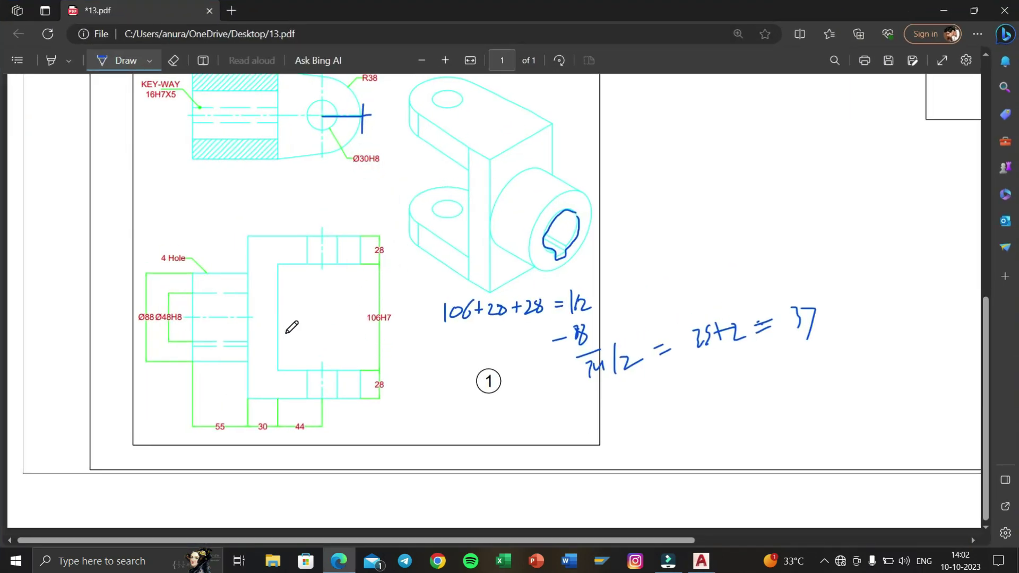
pyautogui.scroll(3, 278, 165)
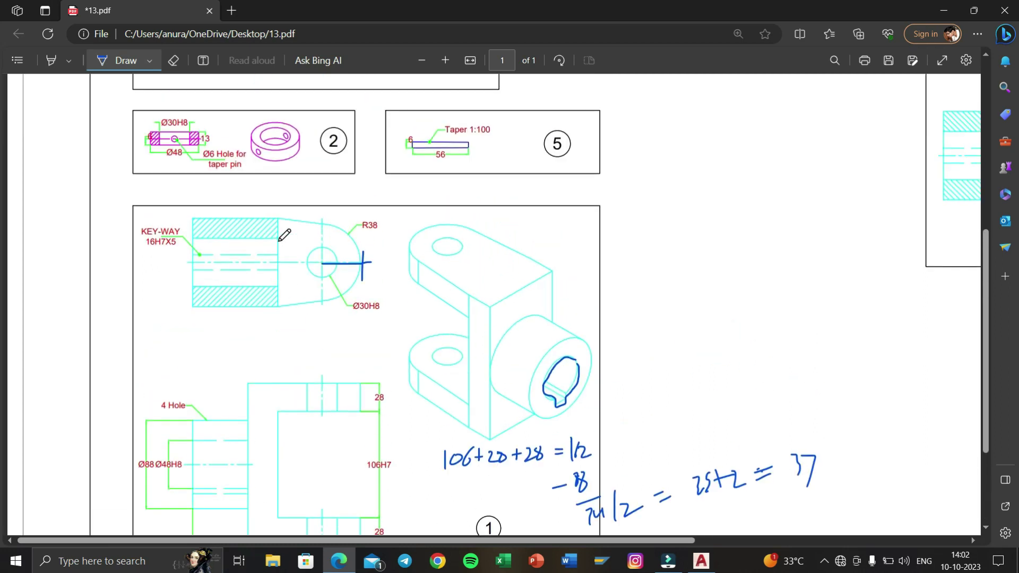
pyautogui.scroll(-3, 283, 334)
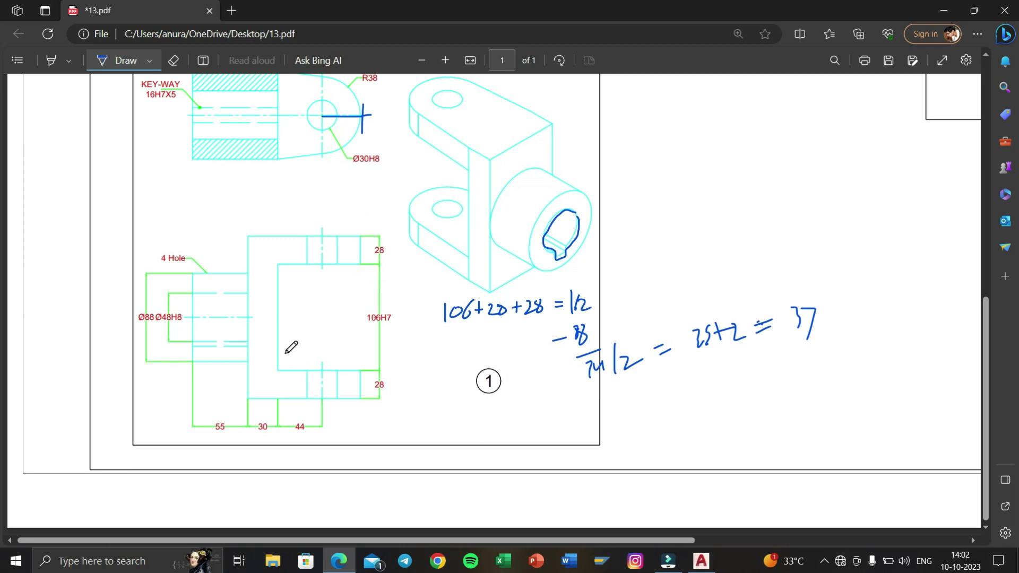
pyautogui.press('super+Tab')
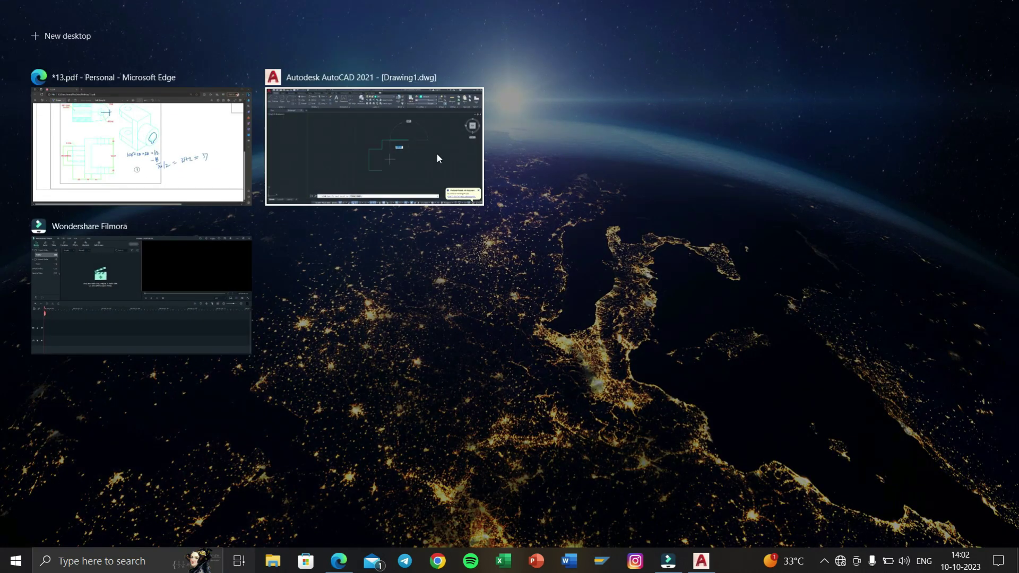
pyautogui.click(438, 154)
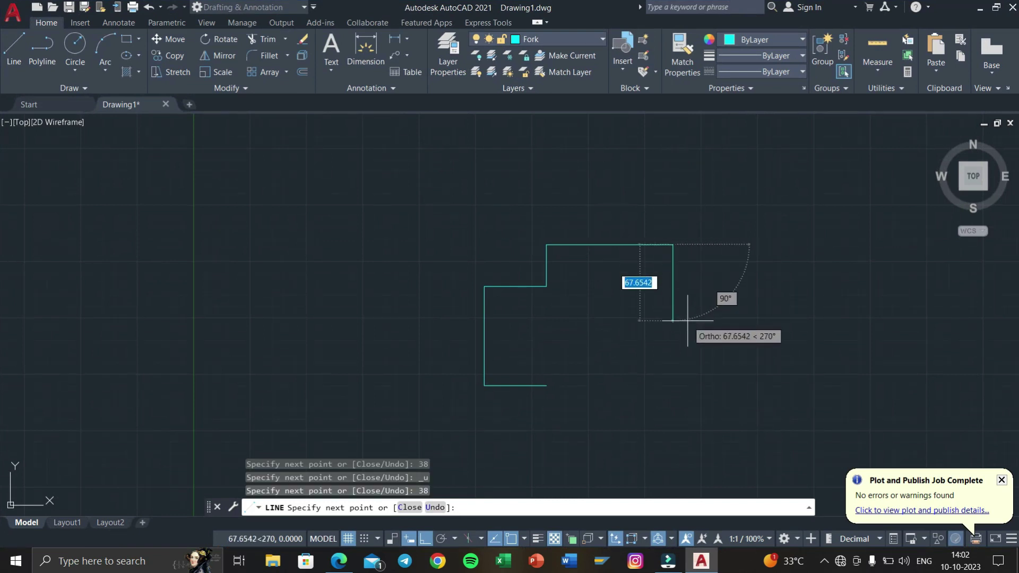
# Add a 28-unit downward segment, a leftward line and a downward line, then end LINE.
pyautogui.write('28')
pyautogui.press('Return')
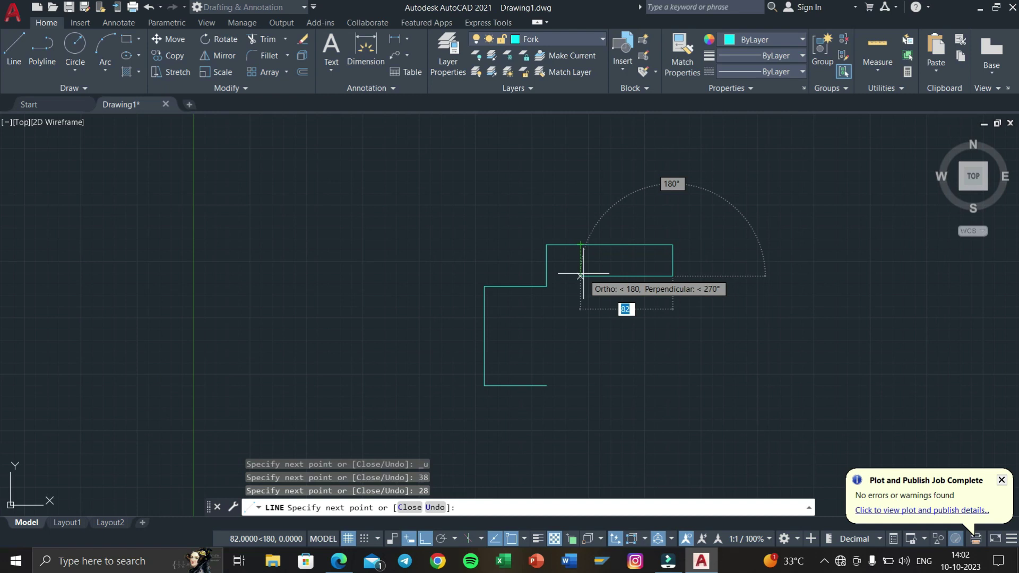
pyautogui.scroll(4, 580, 275)
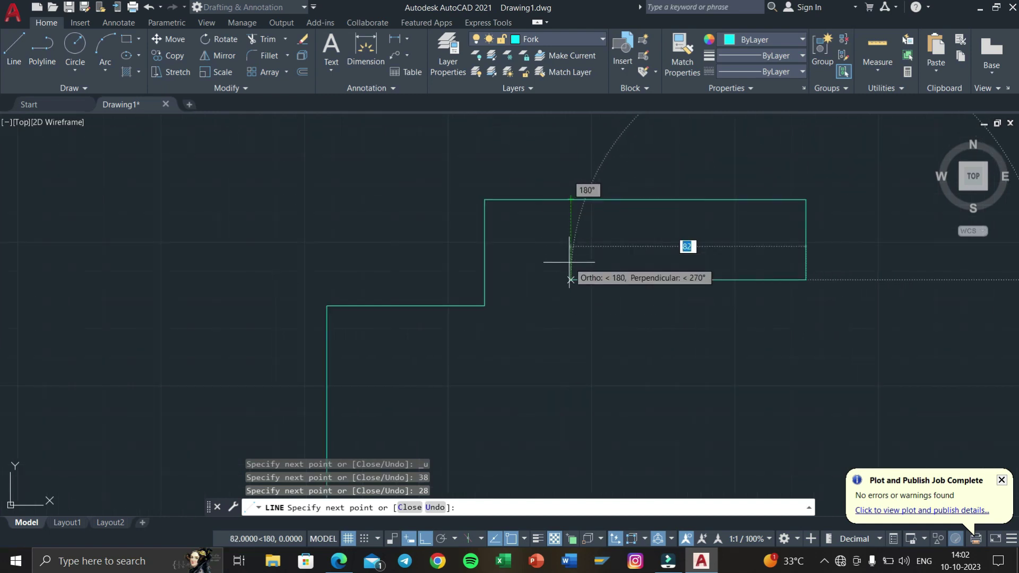
pyautogui.click(571, 280)
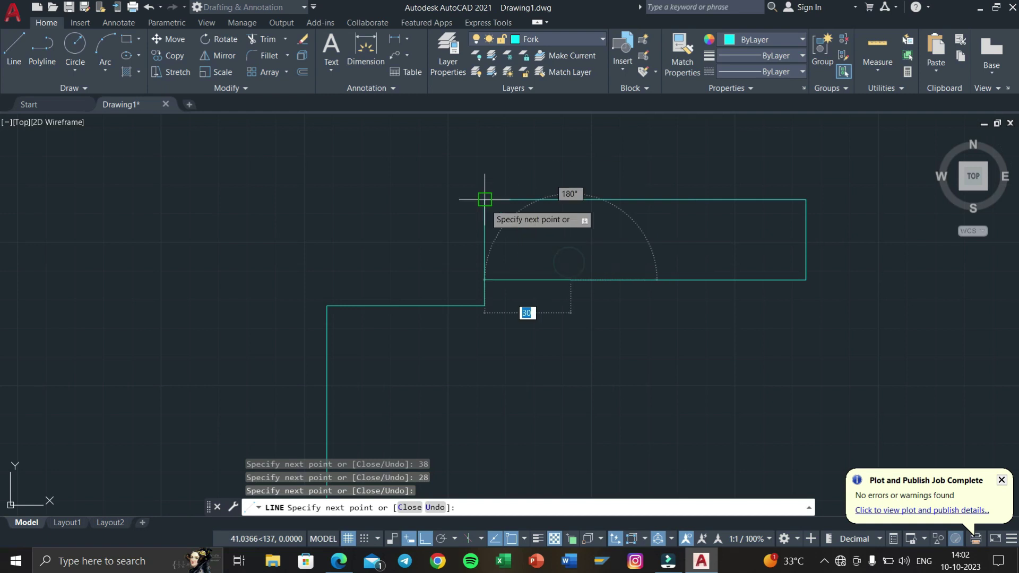
pyautogui.scroll(-6, 569, 372)
pyautogui.scroll(4, 566, 367)
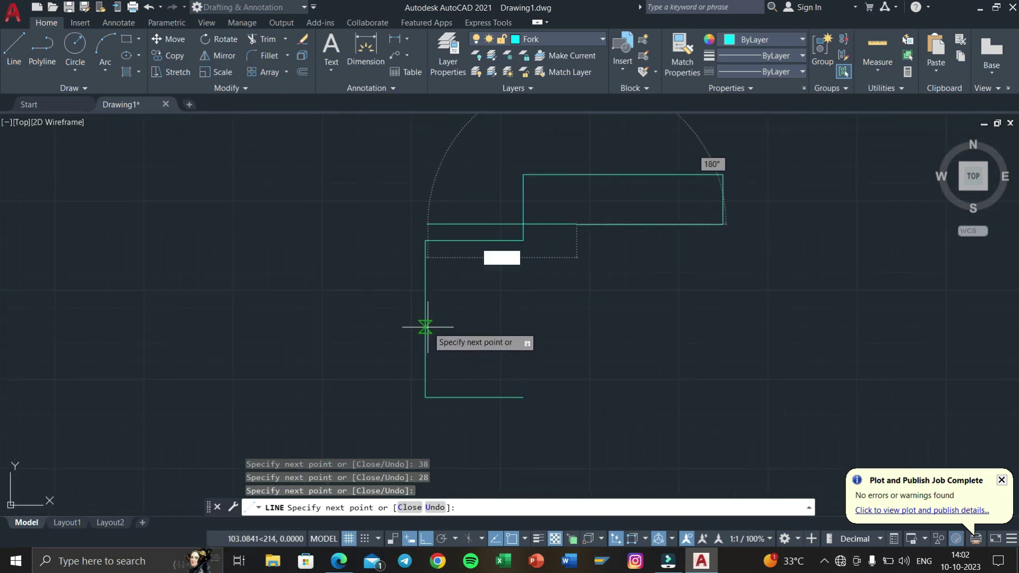
pyautogui.click(556, 319)
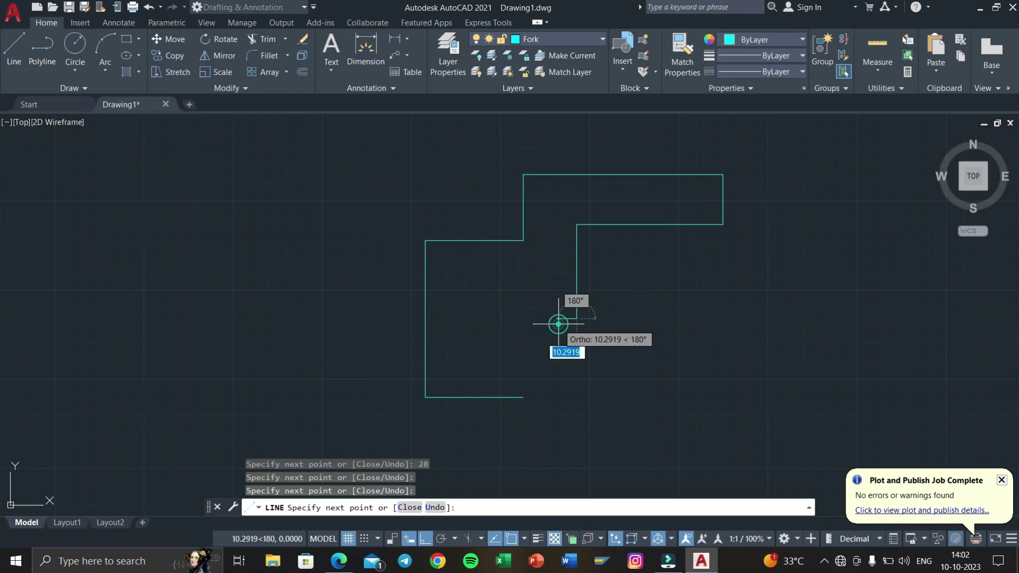
pyautogui.press('Escape')
pyautogui.press('Escape')
pyautogui.moveTo(571, 312); pyautogui.dragTo(479, 308, button='middle')
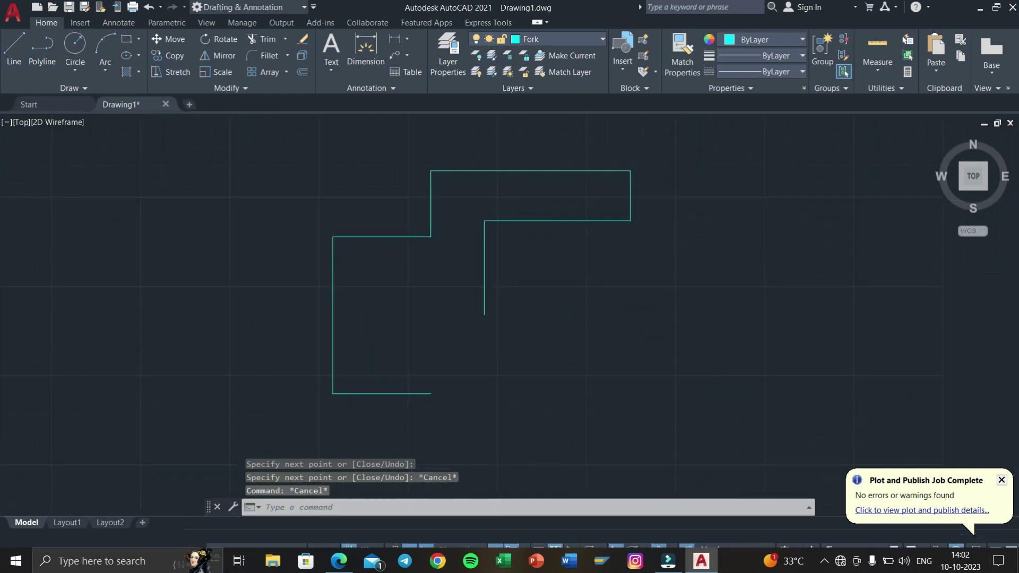
pyautogui.click(393, 43)
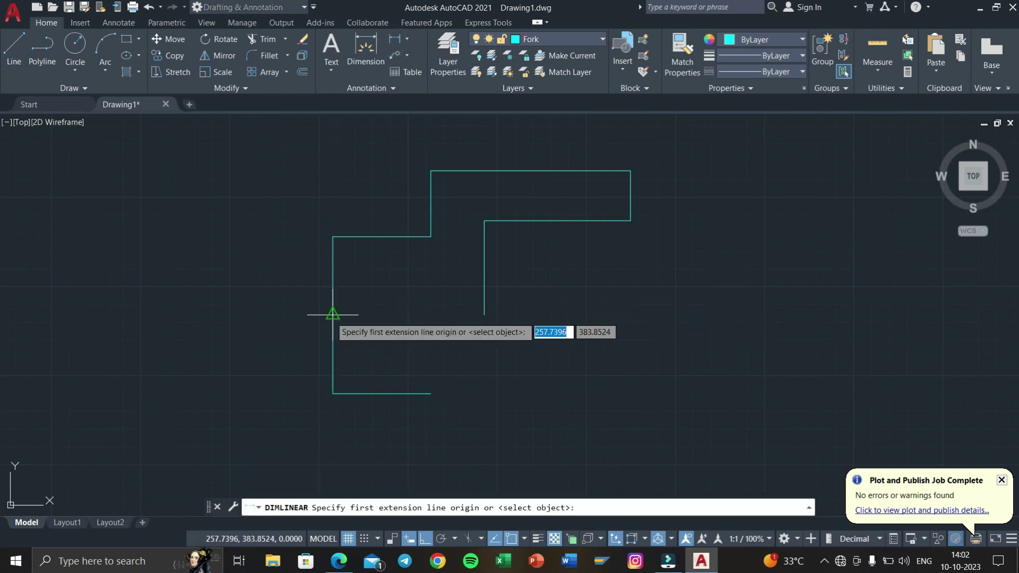
pyautogui.click(333, 314)
pyautogui.click(630, 221)
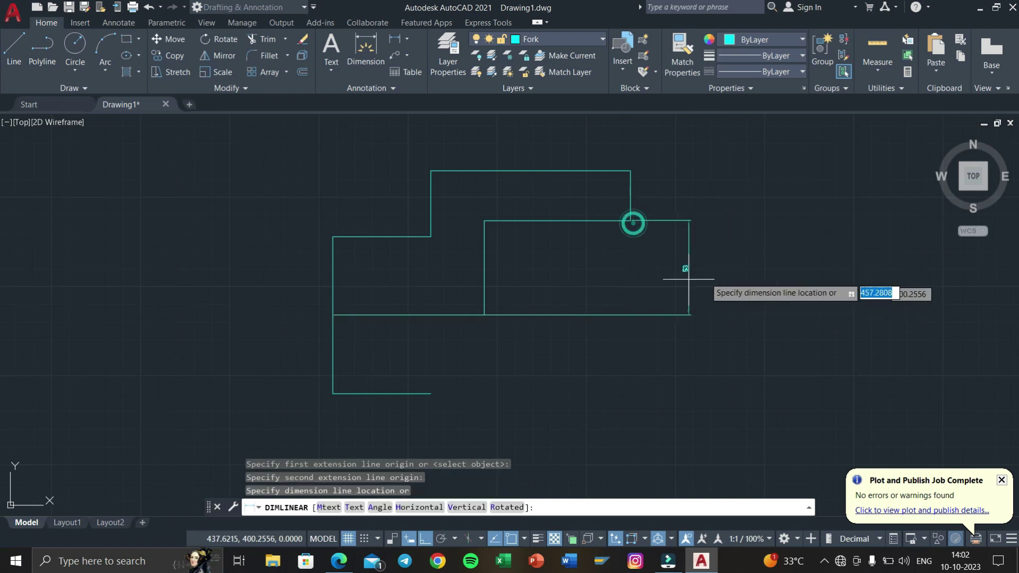
pyautogui.scroll(5, 692, 269)
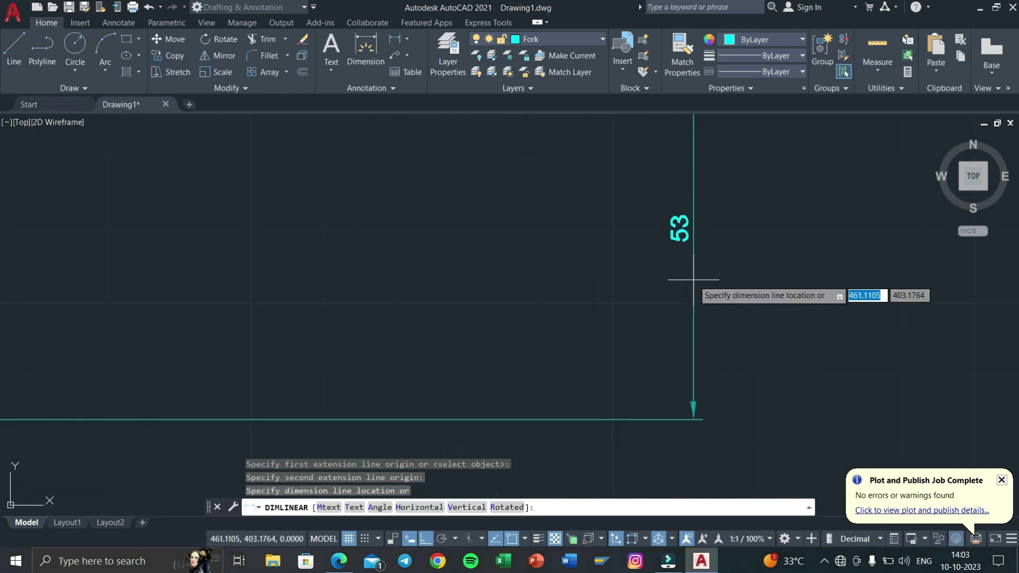
pyautogui.scroll(-4, 693, 280)
pyautogui.press('Escape')
pyautogui.scroll(-3, 619, 273)
pyautogui.scroll(2, 637, 284)
pyautogui.scroll(1, 611, 287)
pyautogui.scroll(-2, 610, 302)
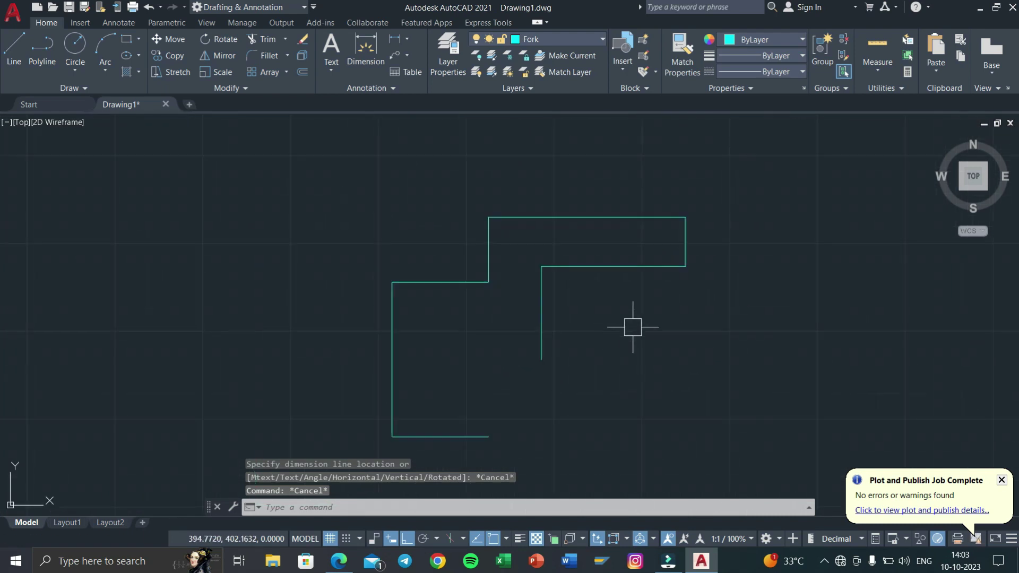
pyautogui.click(696, 319)
pyautogui.click(502, 180)
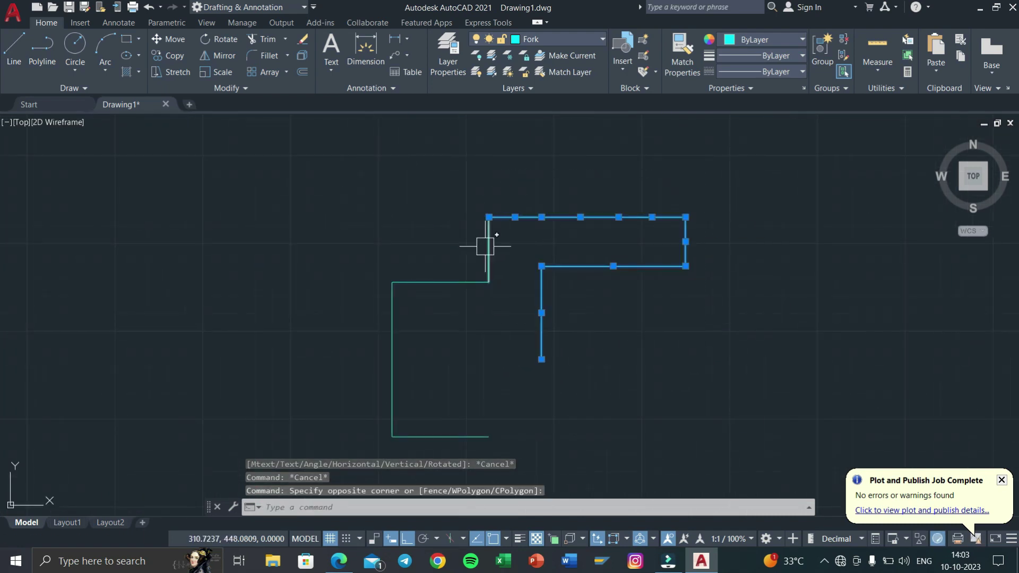
# Mirror the selected upper outline lines about a horizontal axis, keeping the originals.
pyautogui.click(485, 247)
pyautogui.write('mi')
pyautogui.press('Return')
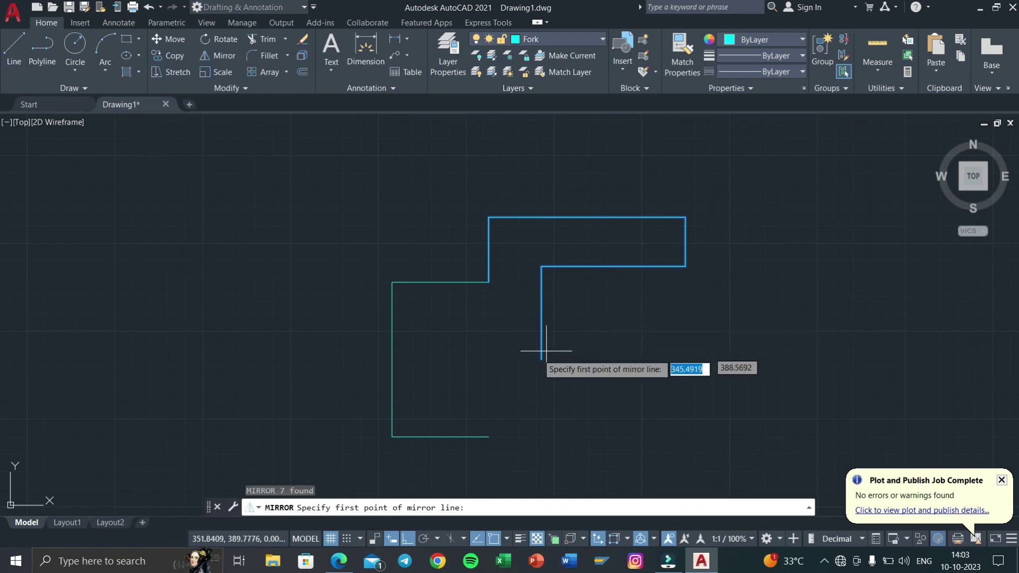
pyautogui.click(542, 359)
pyautogui.click(409, 354)
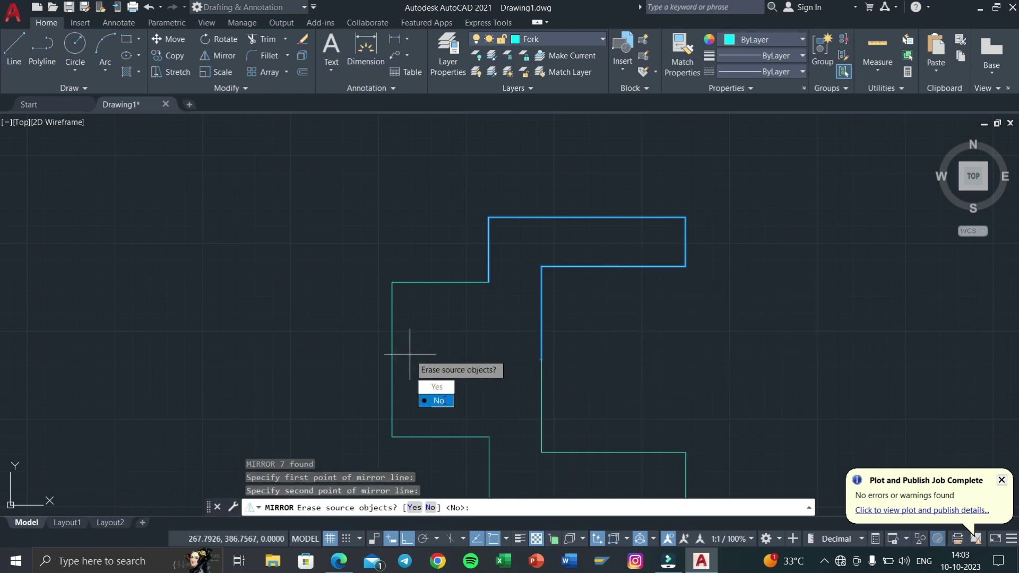
pyautogui.click(438, 401)
pyautogui.moveTo(506, 356); pyautogui.dragTo(479, 289, button='middle')
# Close the fork with a vertical line between the inner corners, then bring up 13.pdf.
pyautogui.write('l')
pyautogui.press('Return')
pyautogui.click(462, 216)
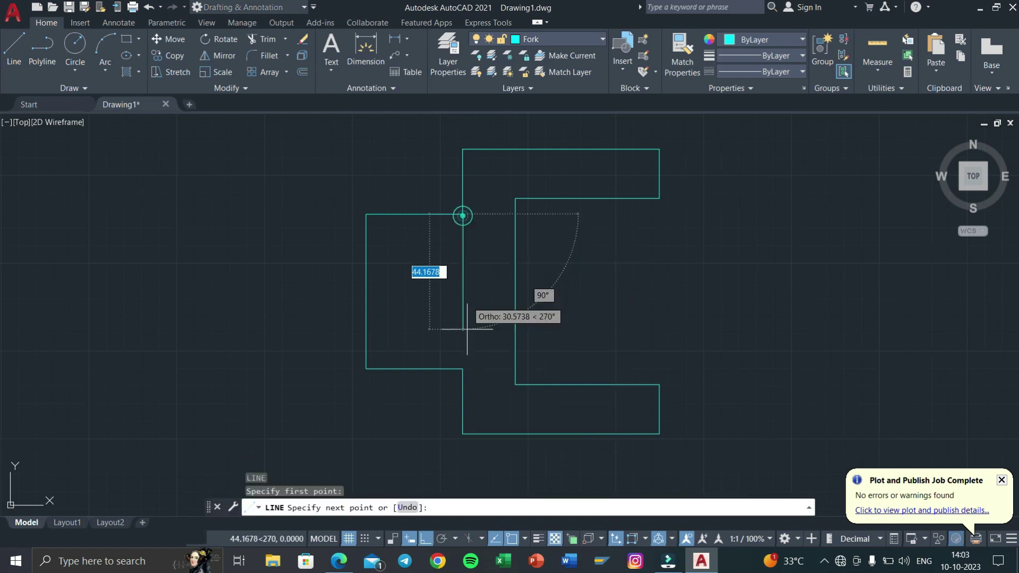
pyautogui.click(463, 369)
pyautogui.press('Return')
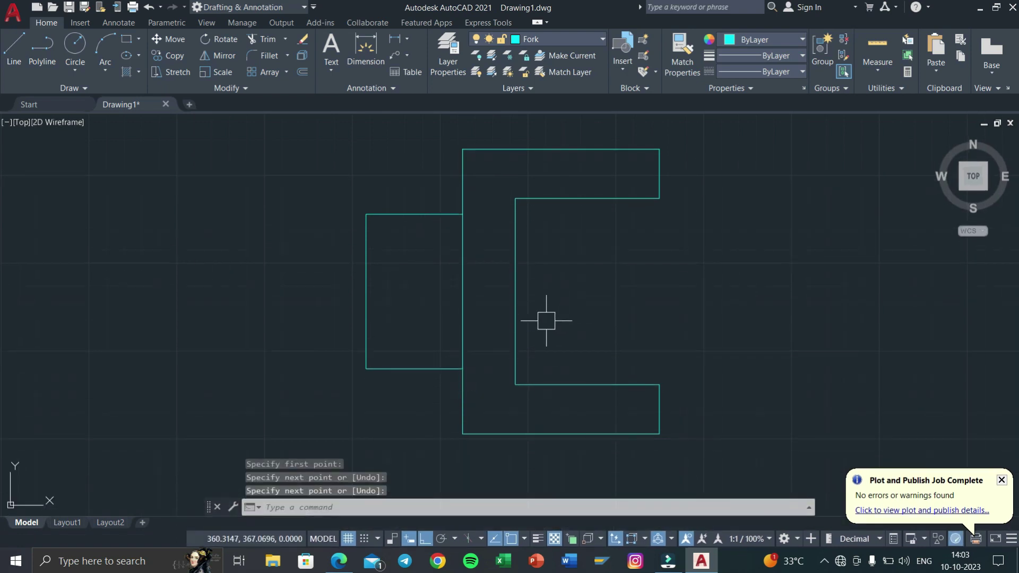
pyautogui.press('super+Tab')
pyautogui.click(384, 174)
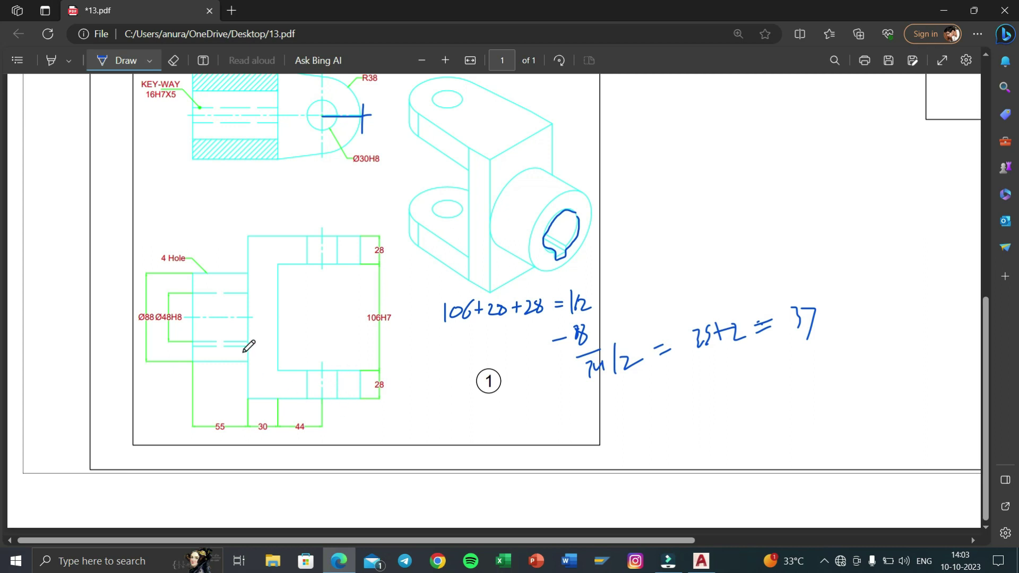
# Circle the KEY-WAY 16H7X5 note on 13.pdf in blue ink.
pyautogui.scroll(1, 281, 326)
pyautogui.scroll(2, 312, 313)
pyautogui.scroll(-3, 319, 329)
pyautogui.scroll(2, 180, 104)
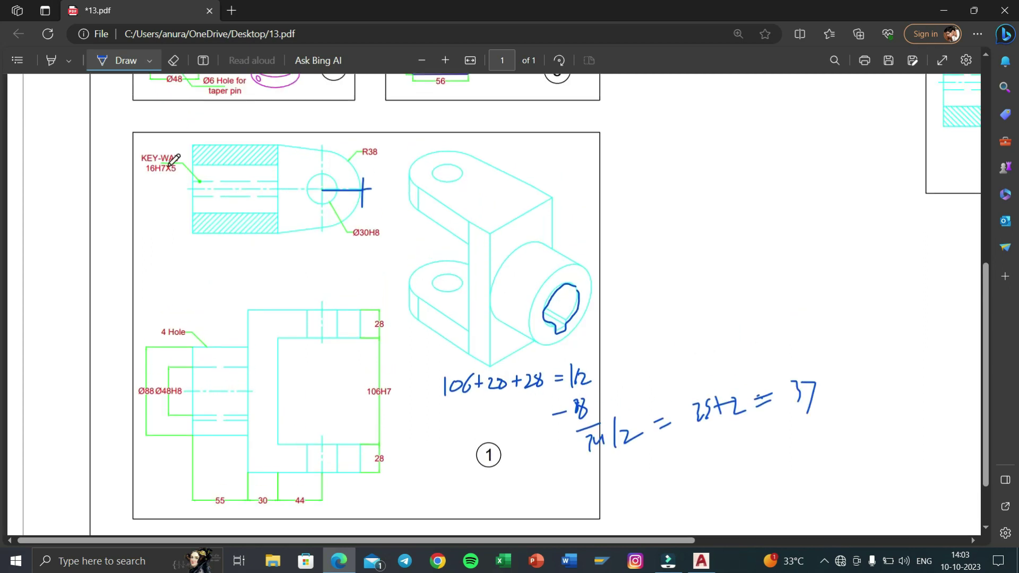
pyautogui.moveTo(136, 139); pyautogui.dragTo(140, 186)
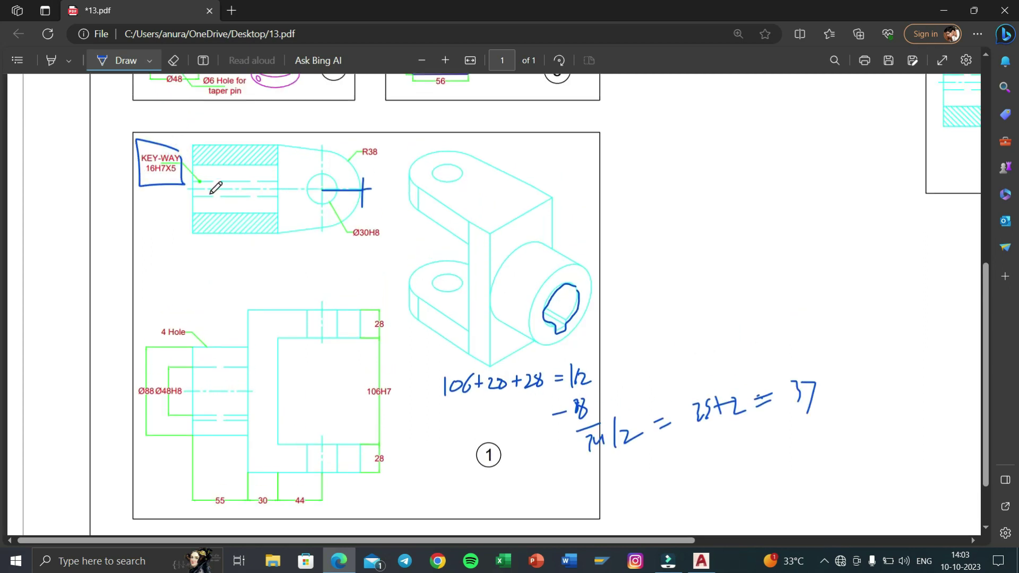
pyautogui.scroll(-2, 257, 240)
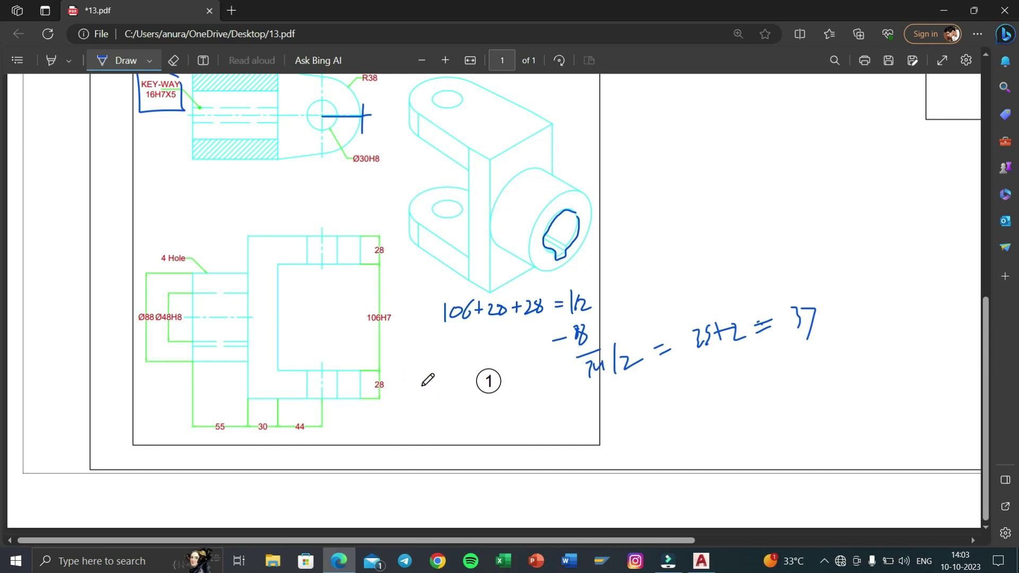
pyautogui.press('super+Tab')
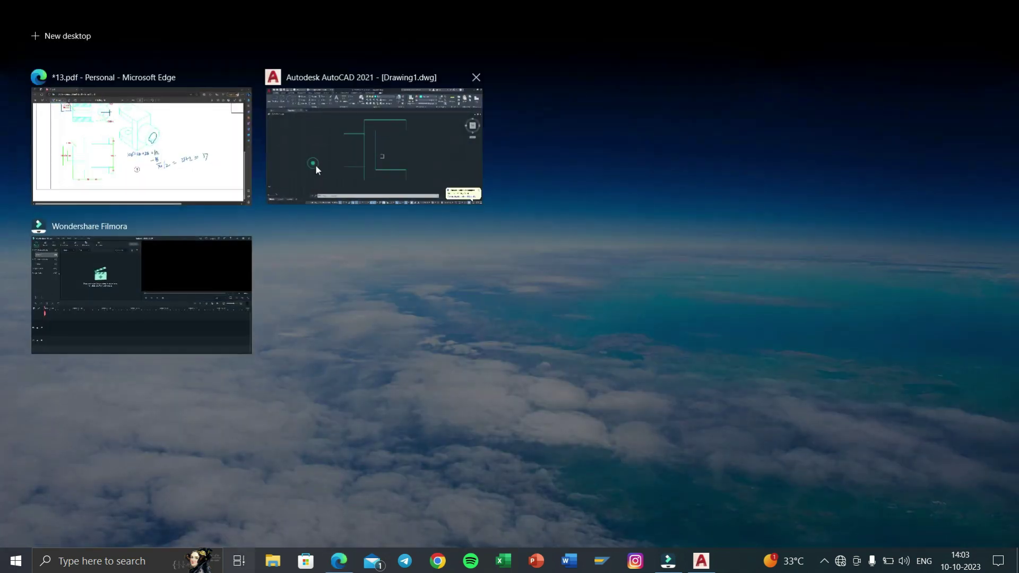
# Create a centerline between the small rectangle's top and bottom edges.
pyautogui.click(316, 164)
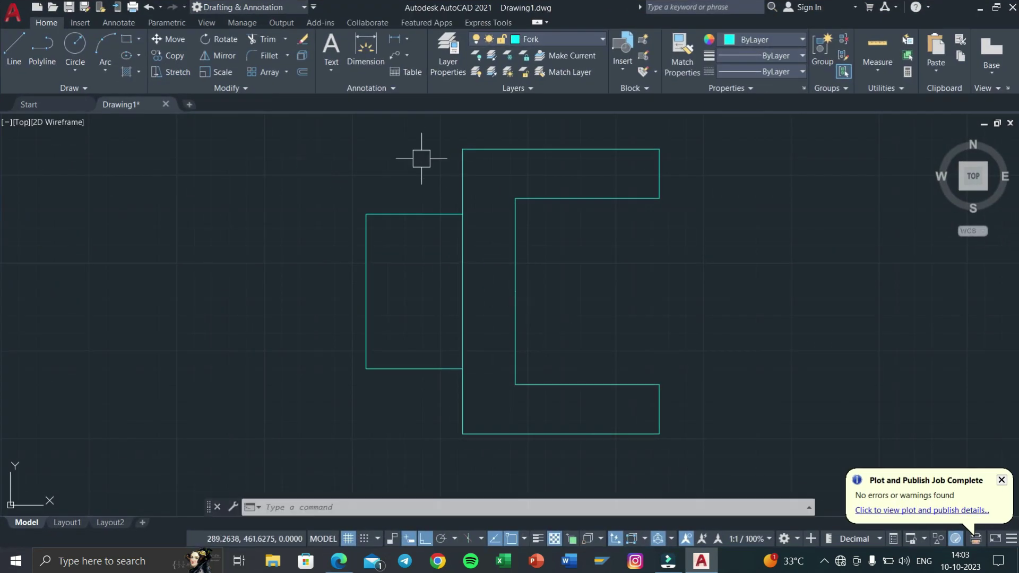
pyautogui.click(118, 24)
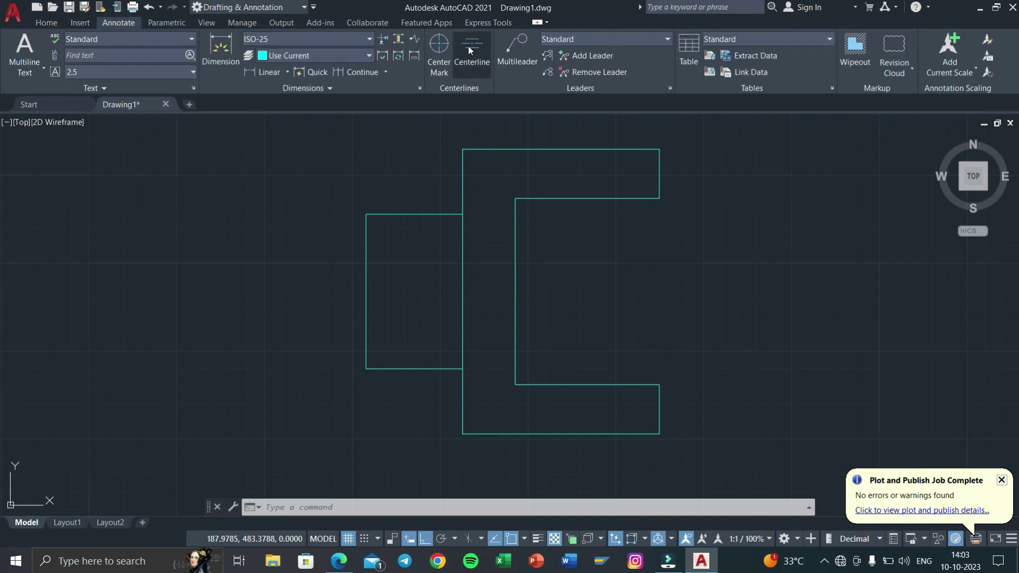
pyautogui.click(468, 45)
pyautogui.click(420, 218)
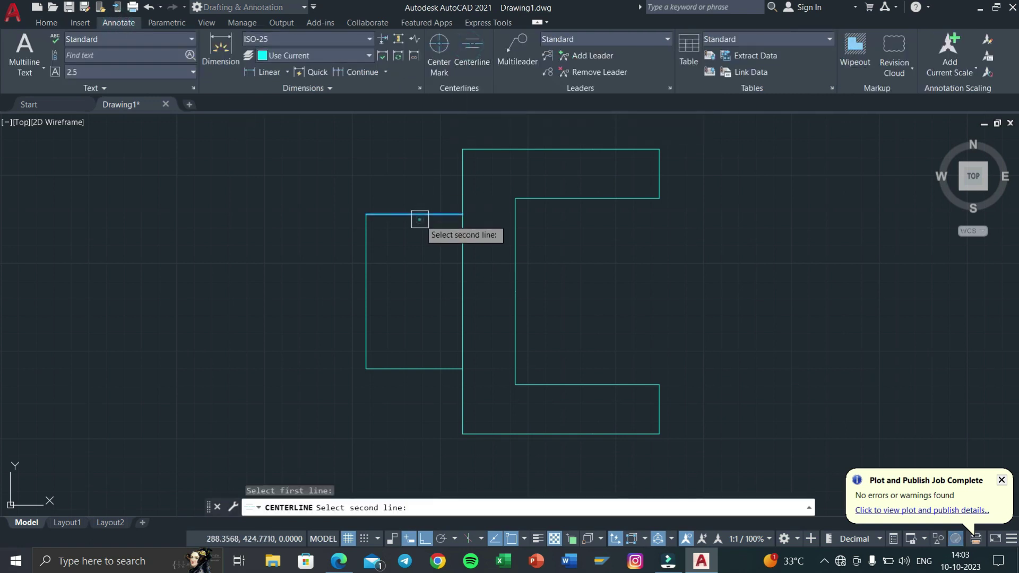
pyautogui.click(430, 369)
# Stretch the centerline's right end past the rectangle and recentre the view.
pyautogui.scroll(3, 467, 302)
pyautogui.scroll(2, 466, 292)
pyautogui.click(472, 288)
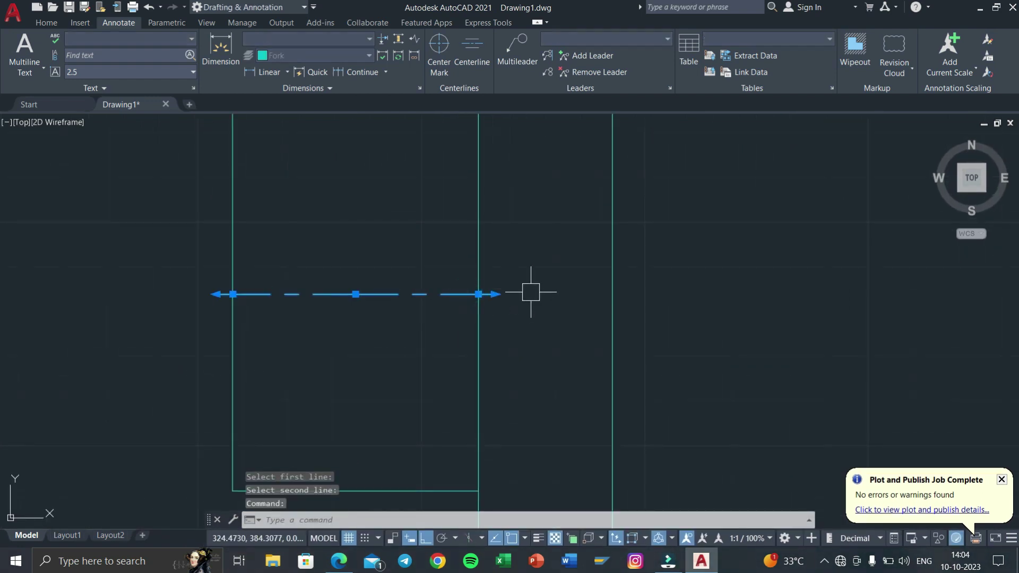
pyautogui.click(495, 288)
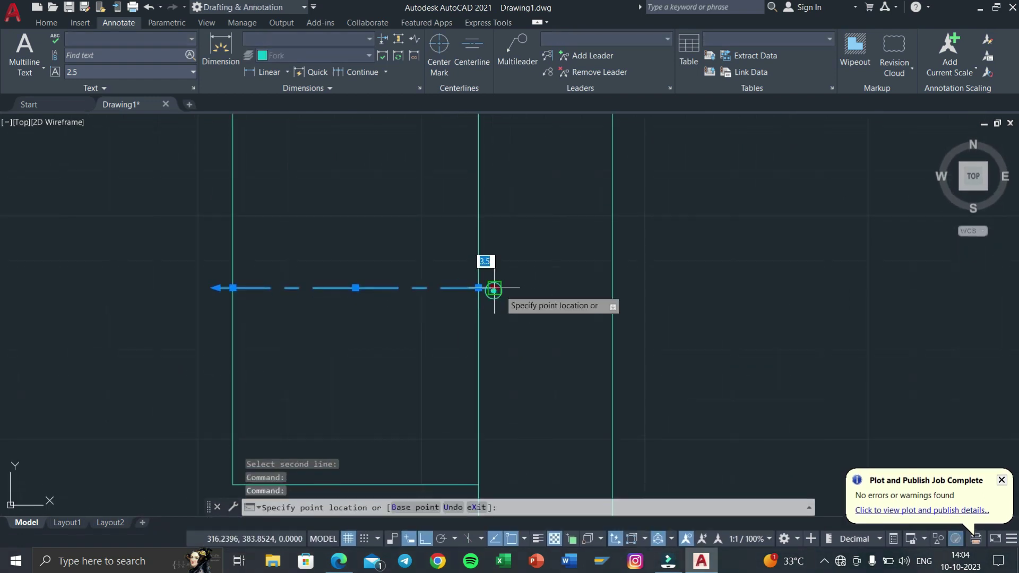
pyautogui.click(649, 288)
pyautogui.press('Escape')
pyautogui.scroll(-5, 654, 268)
pyautogui.moveTo(707, 272); pyautogui.dragTo(554, 276, button='middle')
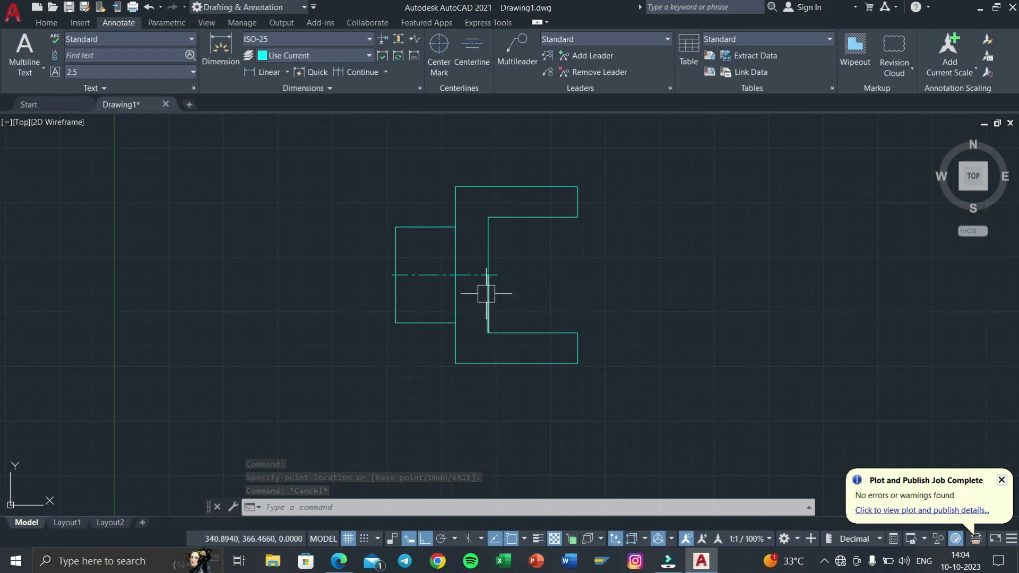
# Briefly recheck the reference drawing in 13.pdf, then return to AutoCAD.
pyautogui.press('super+Tab')
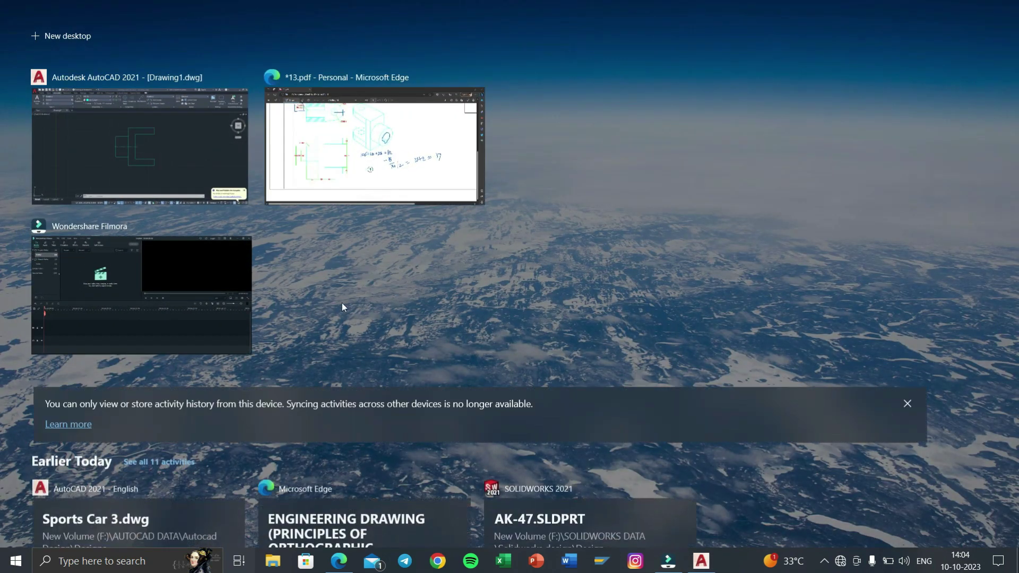
pyautogui.press('Right')
pyautogui.press('Return')
pyautogui.scroll(3, 446, 310)
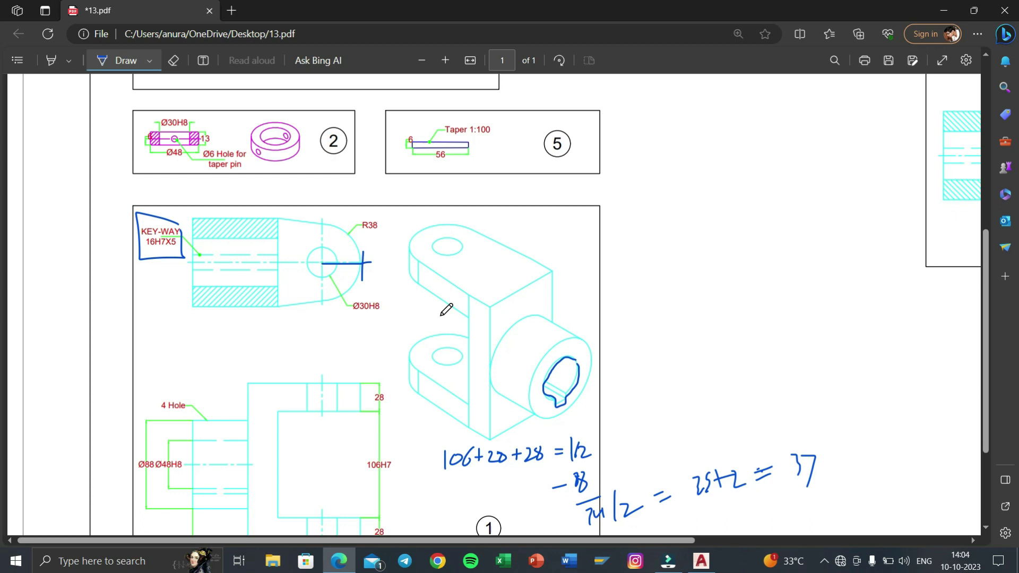
pyautogui.scroll(-2, 493, 343)
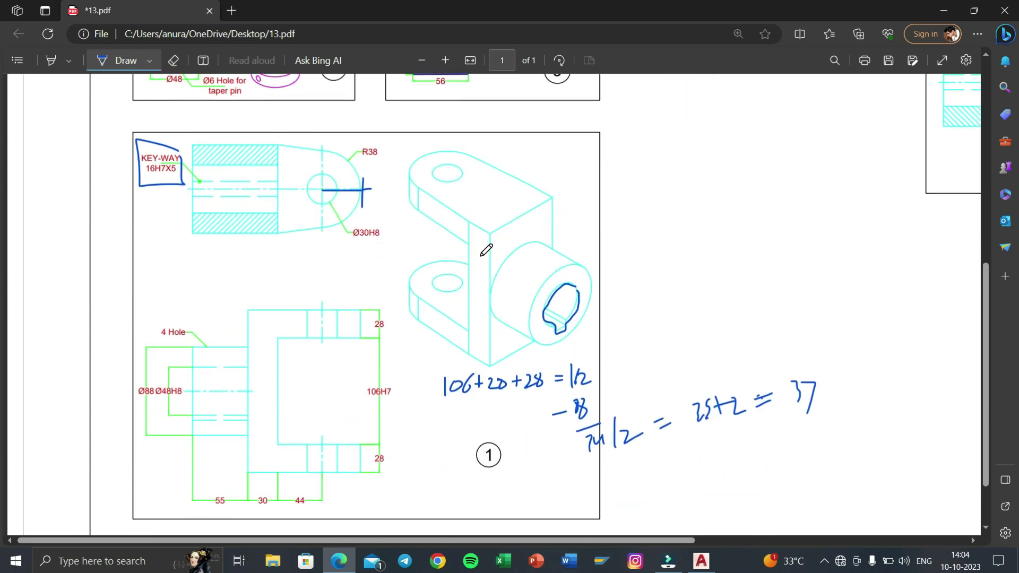
pyautogui.press('super+Tab')
pyautogui.click(347, 162)
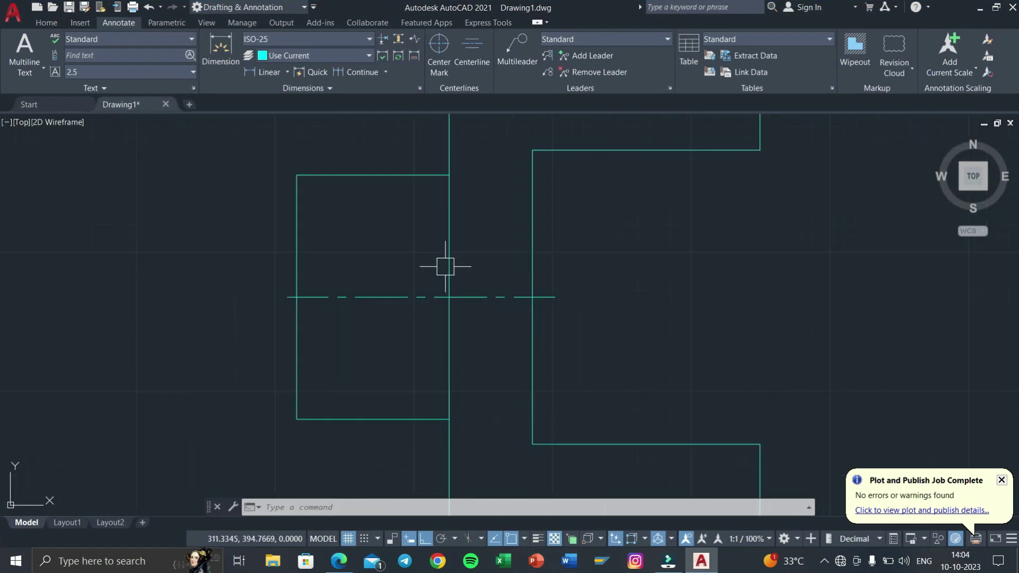
pyautogui.write('li')
pyautogui.press('Return')
pyautogui.click(296, 297)
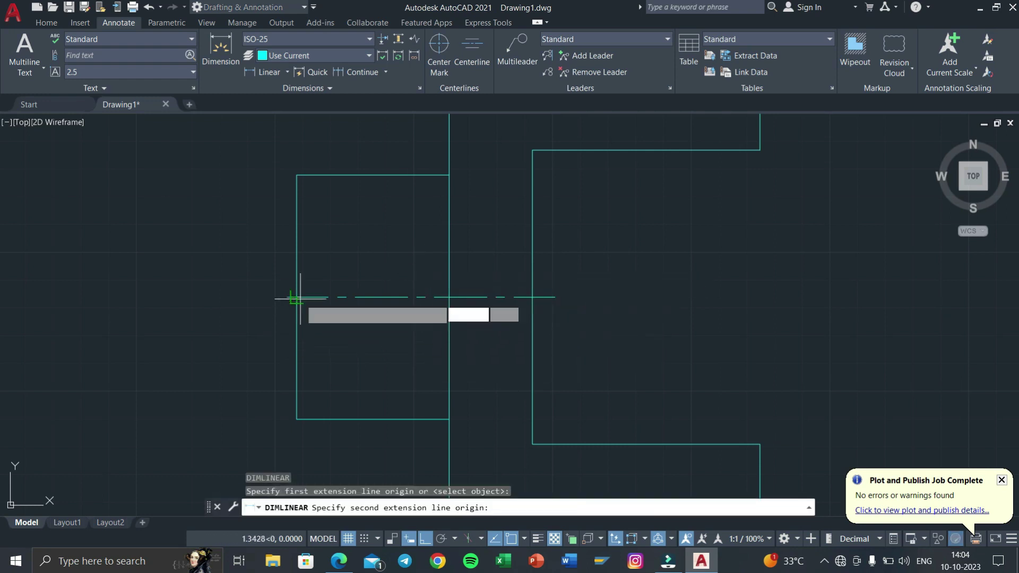
pyautogui.click(296, 419)
pyautogui.scroll(3, 273, 372)
pyautogui.press('Escape')
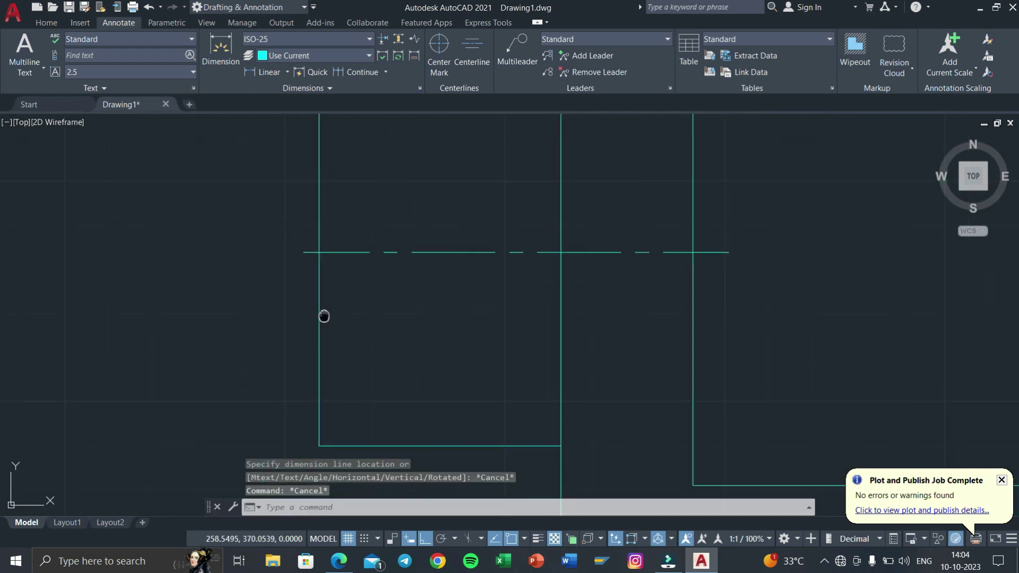
pyautogui.moveTo(323, 314); pyautogui.dragTo(342, 378, button='middle')
pyautogui.click(47, 23)
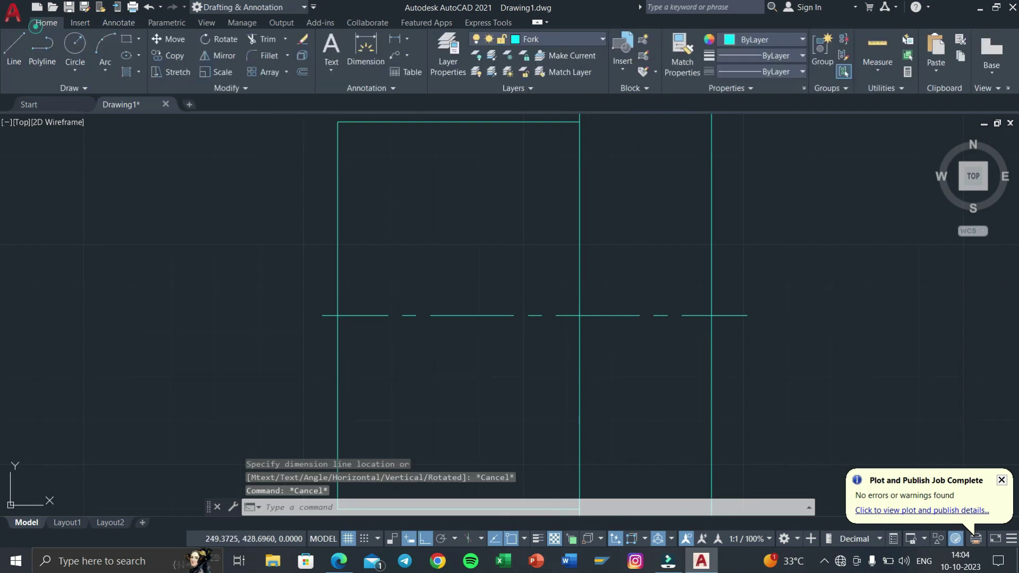
pyautogui.moveTo(602, 318); pyautogui.dragTo(556, 291, button='middle')
pyautogui.scroll(-3, 530, 281)
pyautogui.scroll(3, 510, 277)
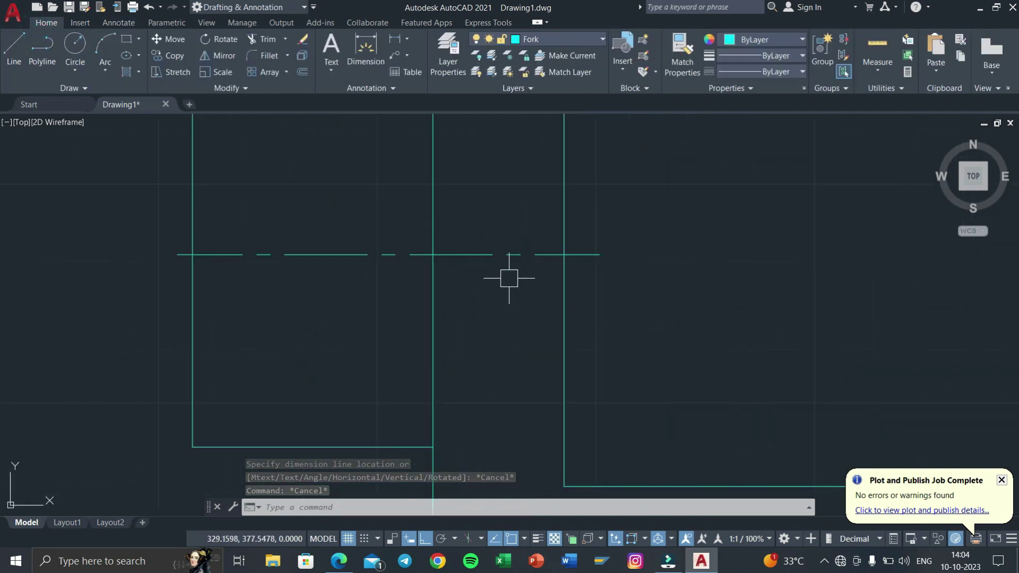
pyautogui.click(511, 255)
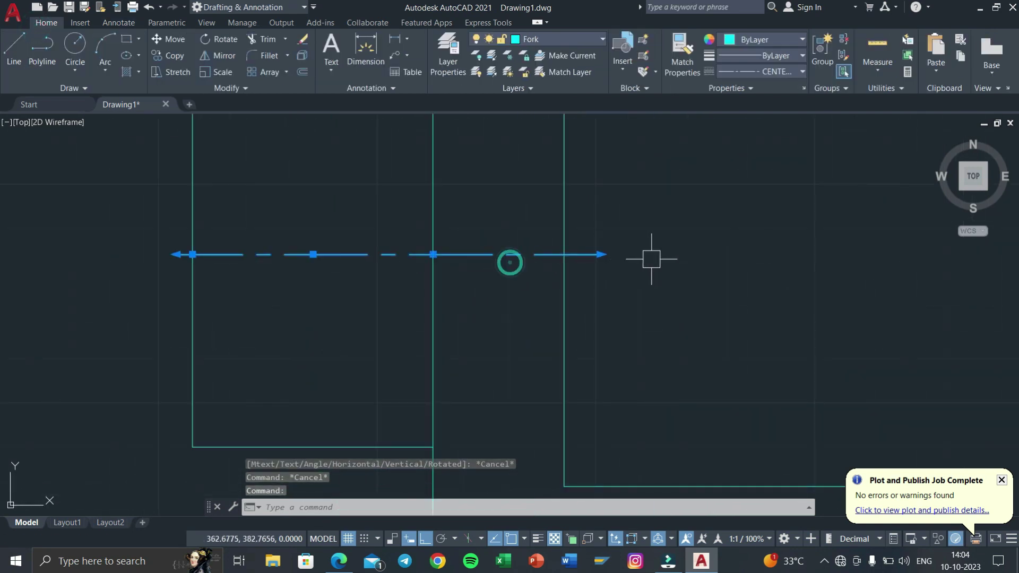
pyautogui.click(599, 254)
pyautogui.press('Escape')
pyautogui.scroll(-4, 441, 291)
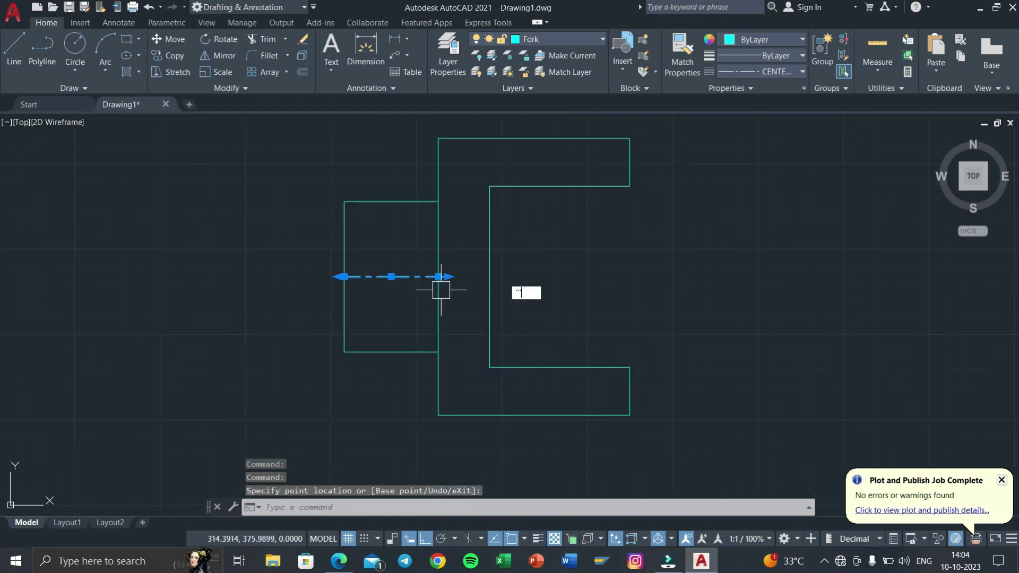
pyautogui.press('Escape')
pyautogui.scroll(4, 419, 268)
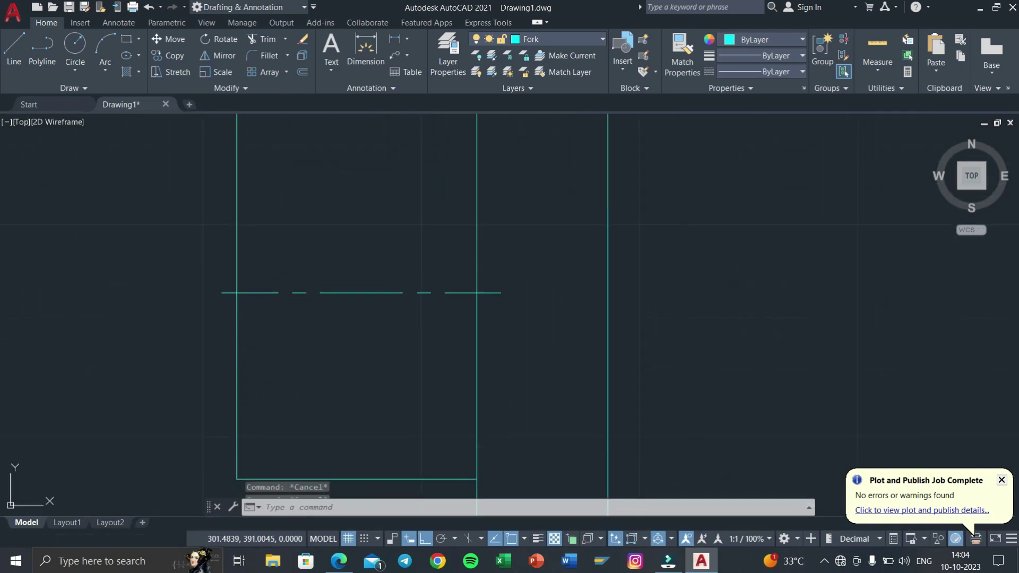
pyautogui.press('Escape')
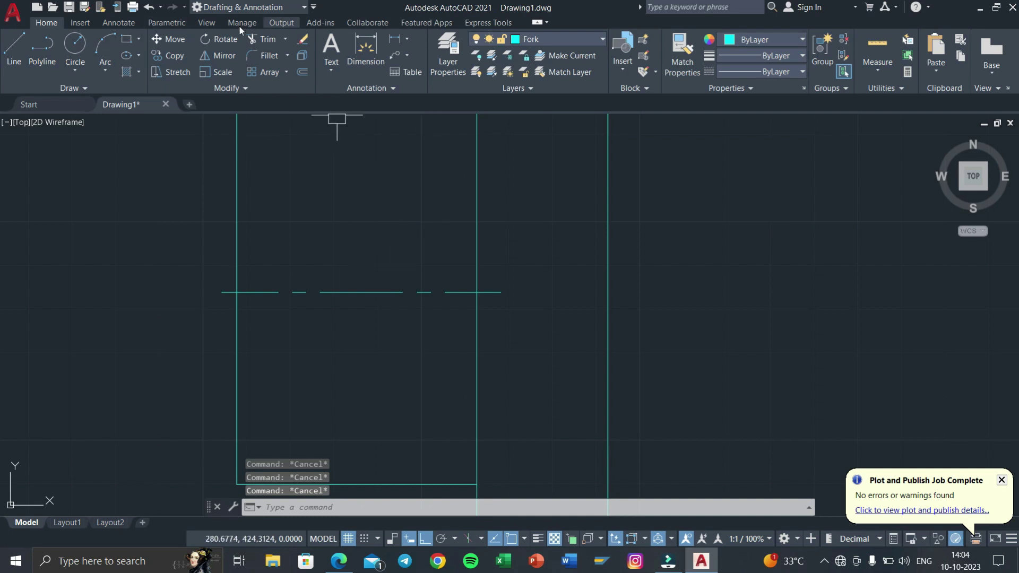
pyautogui.click(131, 26)
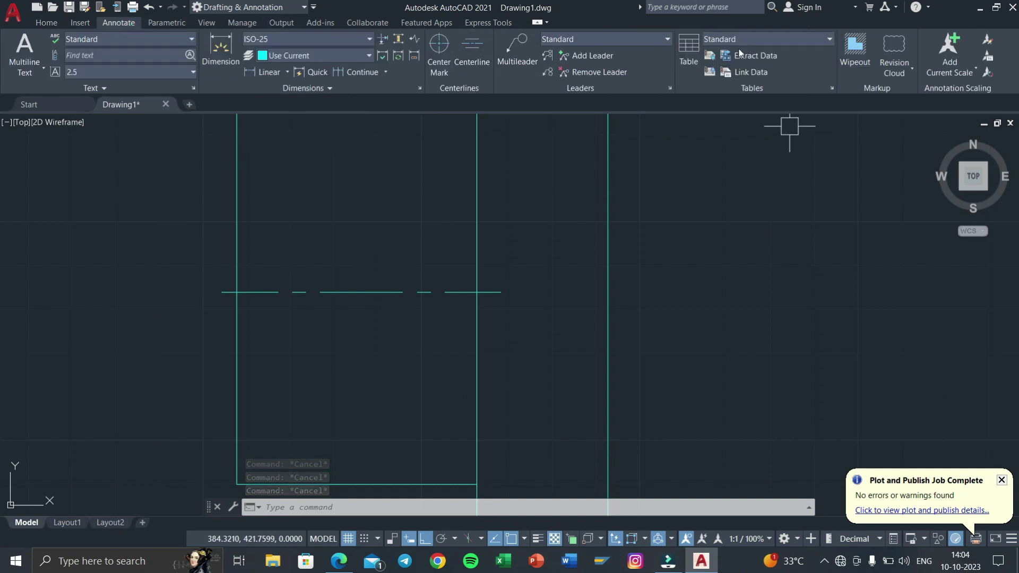
# Set the dashed ACAD_ISO02W100 linetype as current from the Home tab's Properties panel.
pyautogui.click(46, 22)
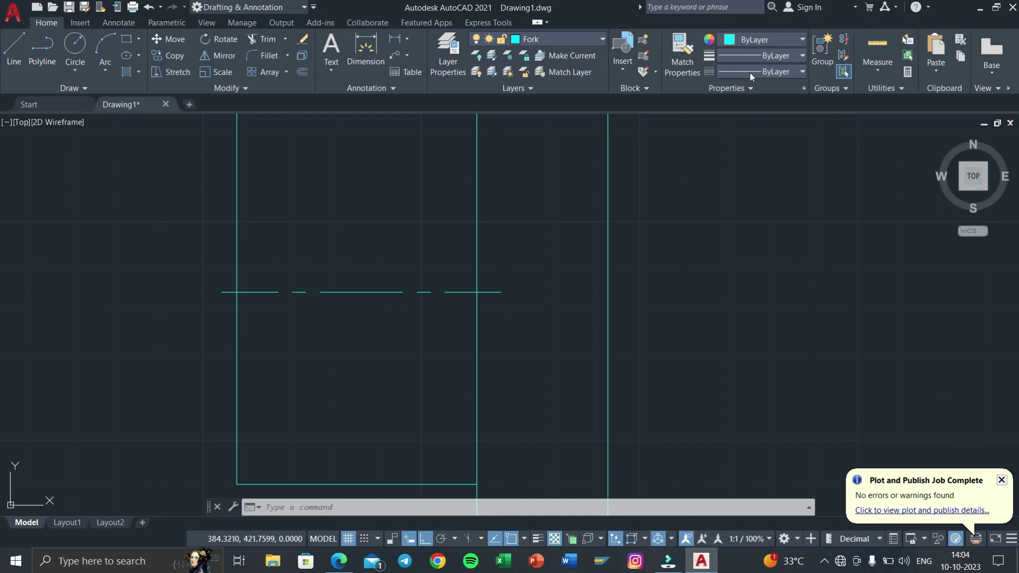
pyautogui.click(778, 58)
pyautogui.click(778, 71)
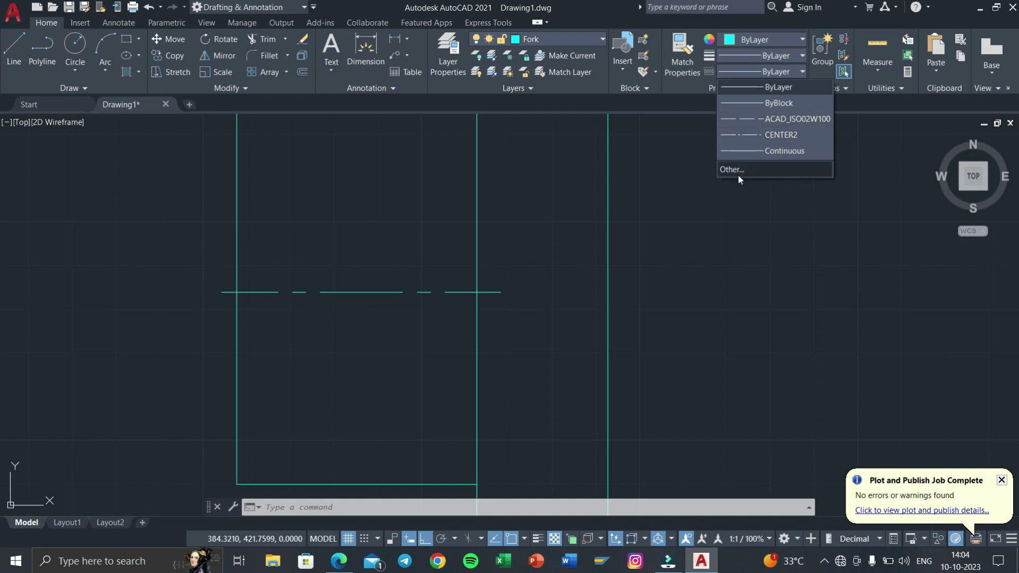
pyautogui.press('Escape')
pyautogui.press('Escape')
pyautogui.press('Escape')
pyautogui.press('Escape')
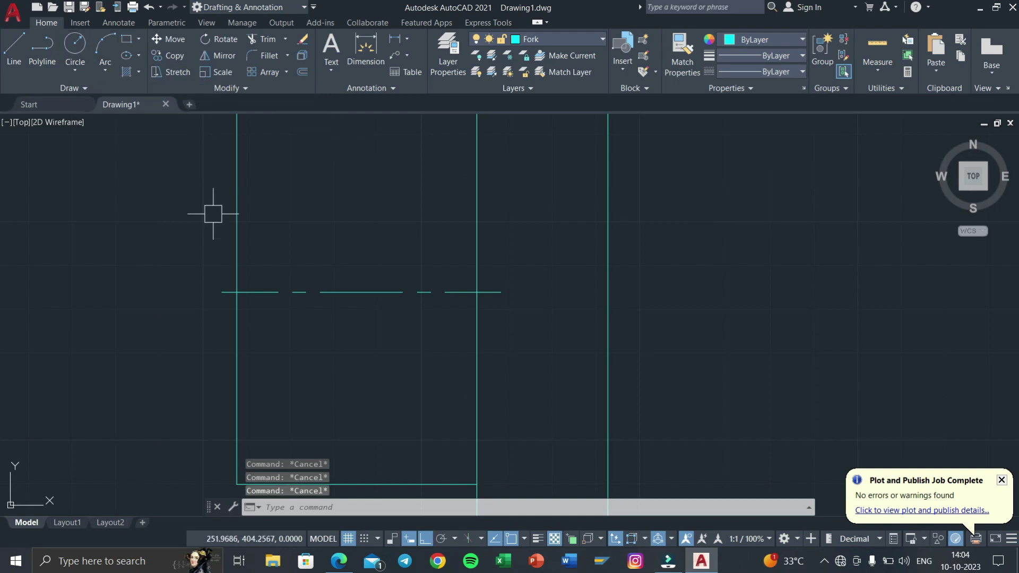
pyautogui.moveTo(213, 253); pyautogui.dragTo(261, 239, button='middle')
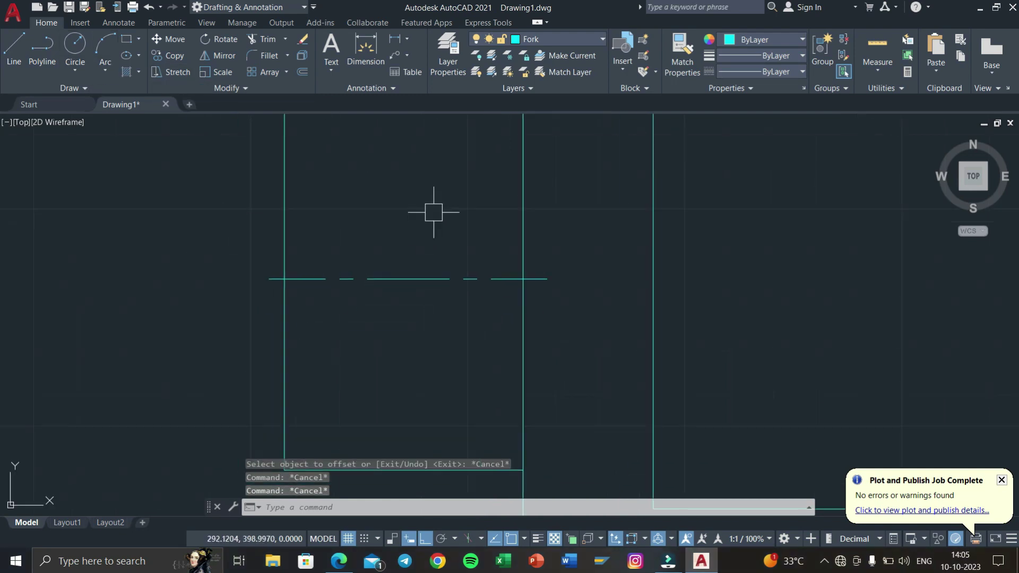
pyautogui.click(778, 55)
pyautogui.click(775, 71)
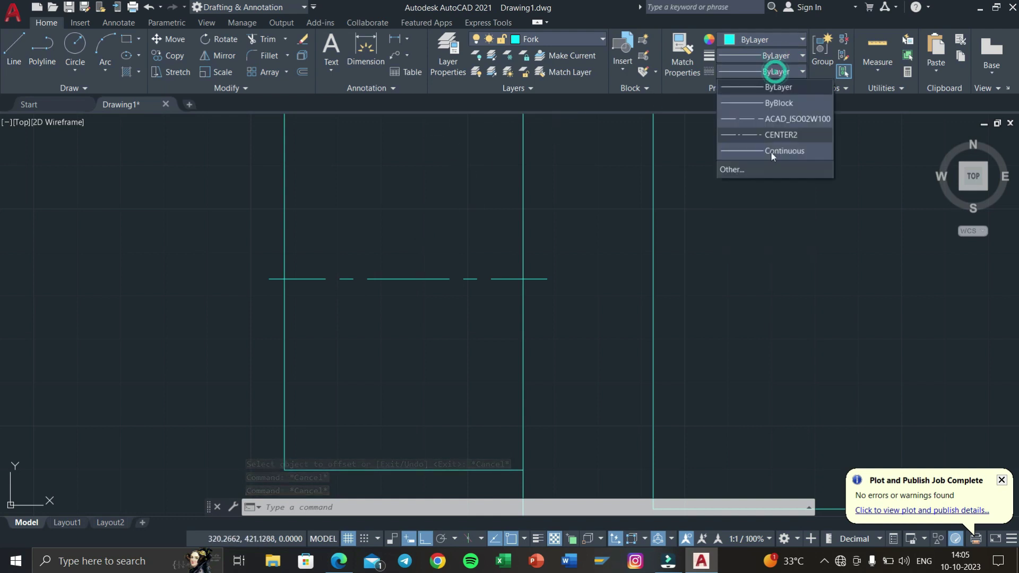
pyautogui.click(775, 118)
pyautogui.moveTo(453, 184); pyautogui.dragTo(502, 254, button='middle')
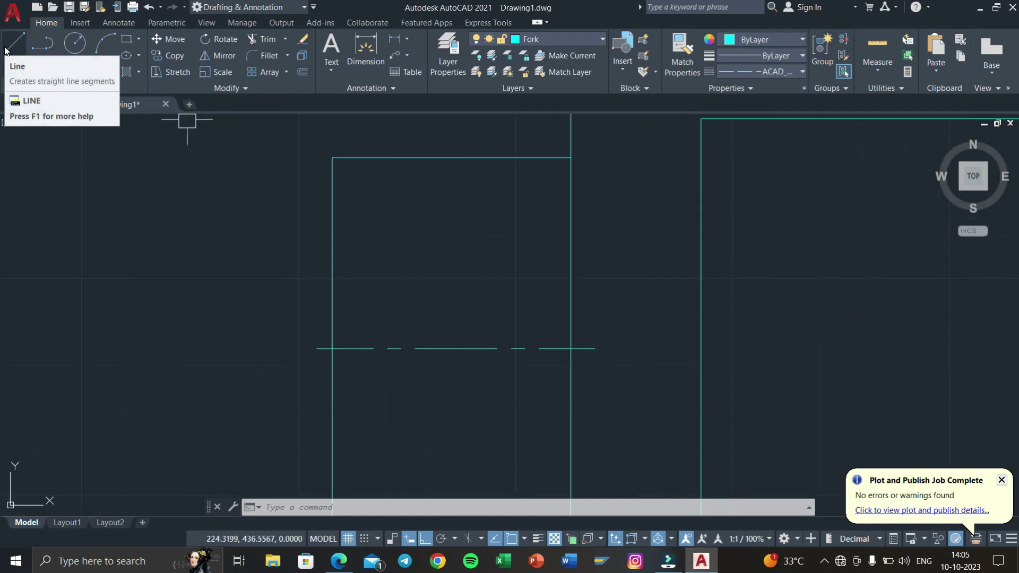
# Draw a 24-unit vertical construction segment from the centerline, then a hidden line to the right edge.
pyautogui.click(7, 51)
pyautogui.moveTo(329, 251); pyautogui.dragTo(325, 231, button='middle')
pyautogui.click(328, 328)
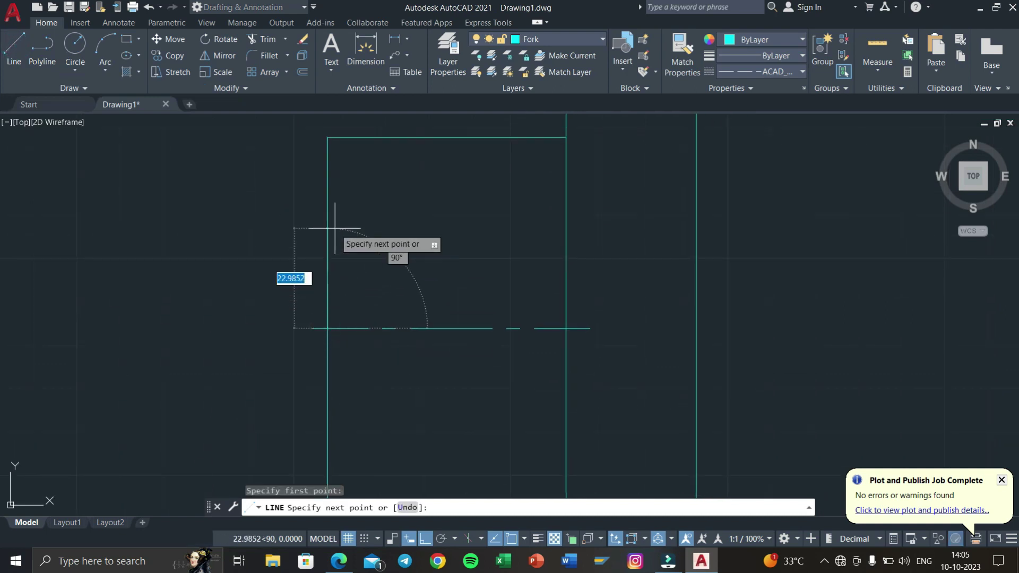
pyautogui.press('Return')
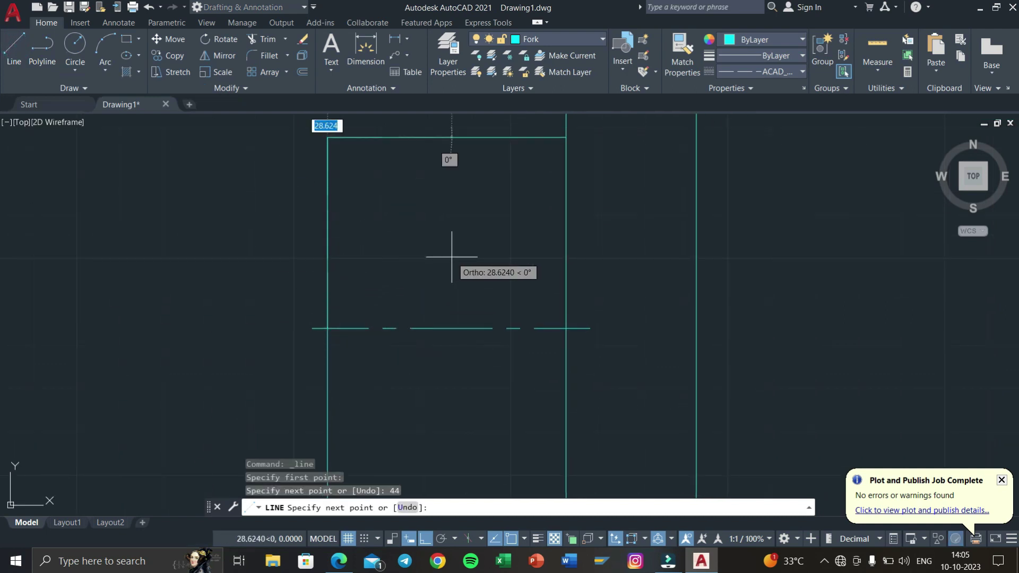
pyautogui.hotkey('ctrl', 'z')
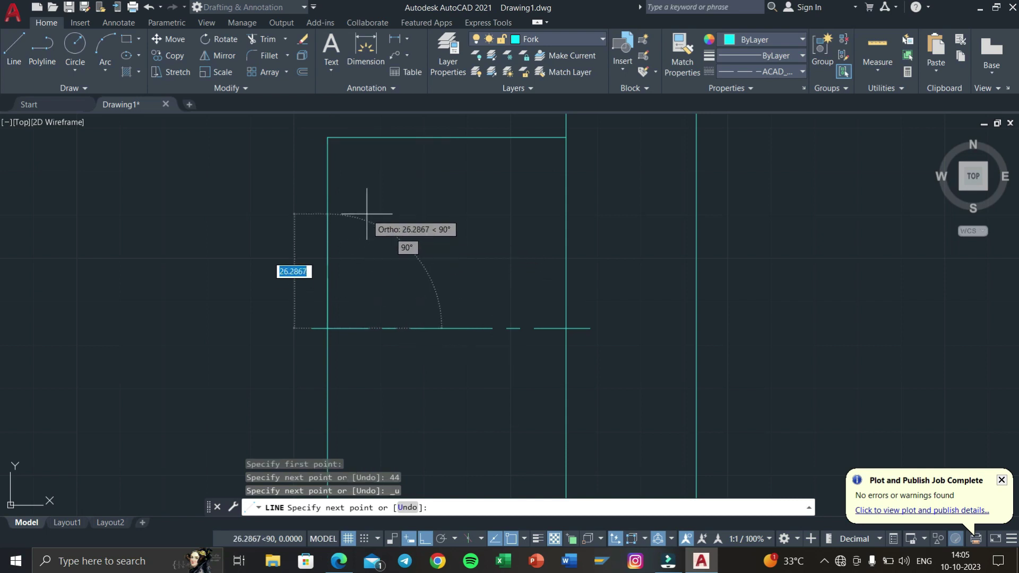
pyautogui.write('24')
pyautogui.press('Return')
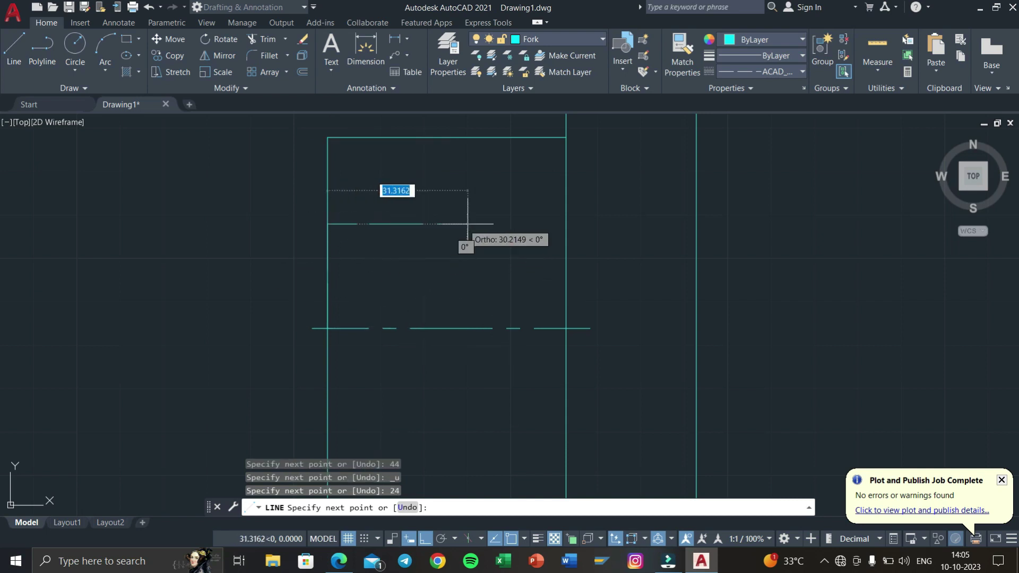
pyautogui.click(564, 224)
pyautogui.press('Return')
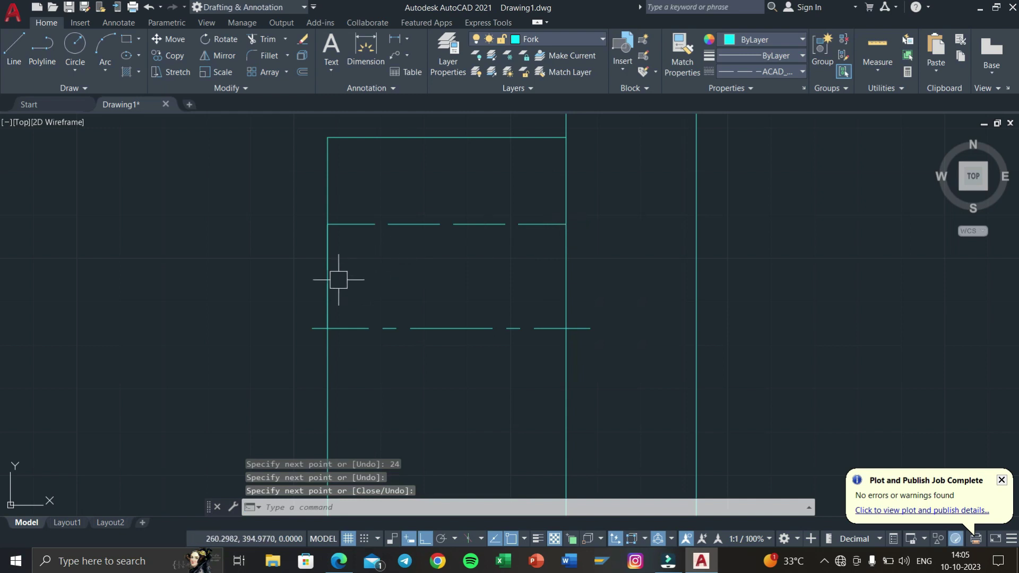
# Erase the construction segment and mirror the hidden line about the centerline.
pyautogui.click(329, 284)
pyautogui.press('Delete')
pyautogui.click(411, 248)
pyautogui.click(382, 175)
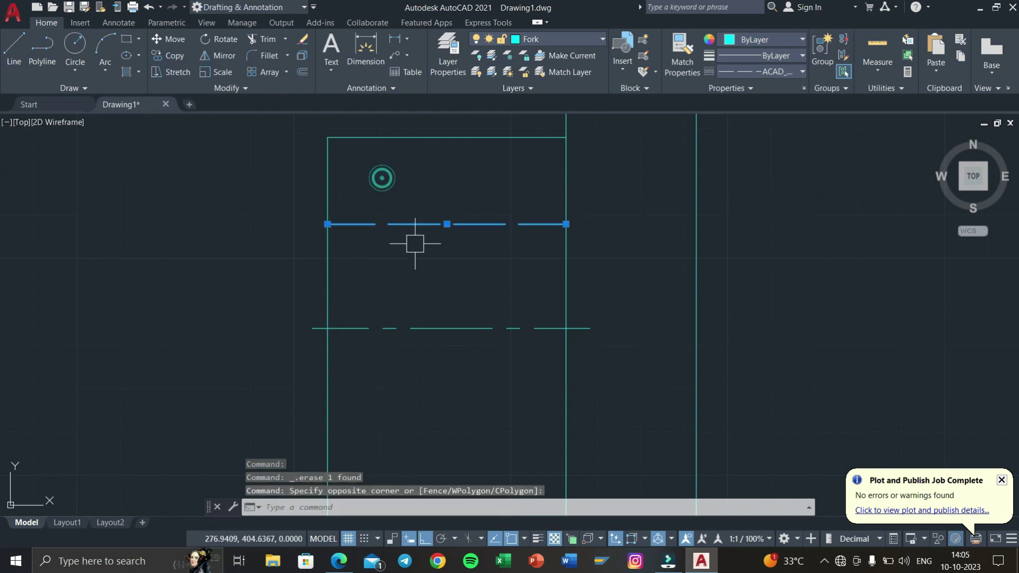
pyautogui.write('MI')
pyautogui.press('Return')
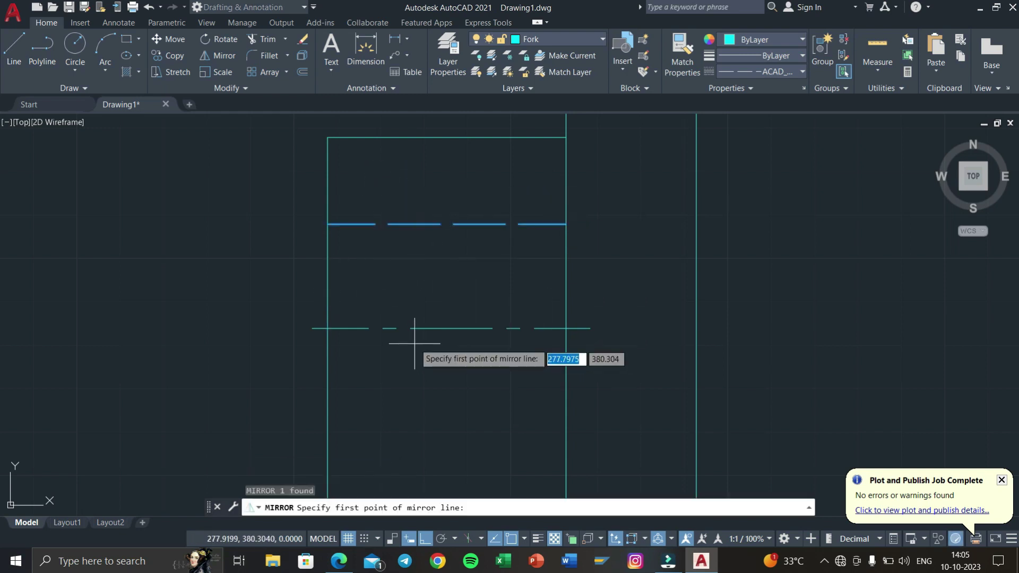
pyautogui.click(410, 329)
pyautogui.click(501, 377)
pyautogui.scroll(-5, 557, 314)
pyautogui.scroll(3, 475, 310)
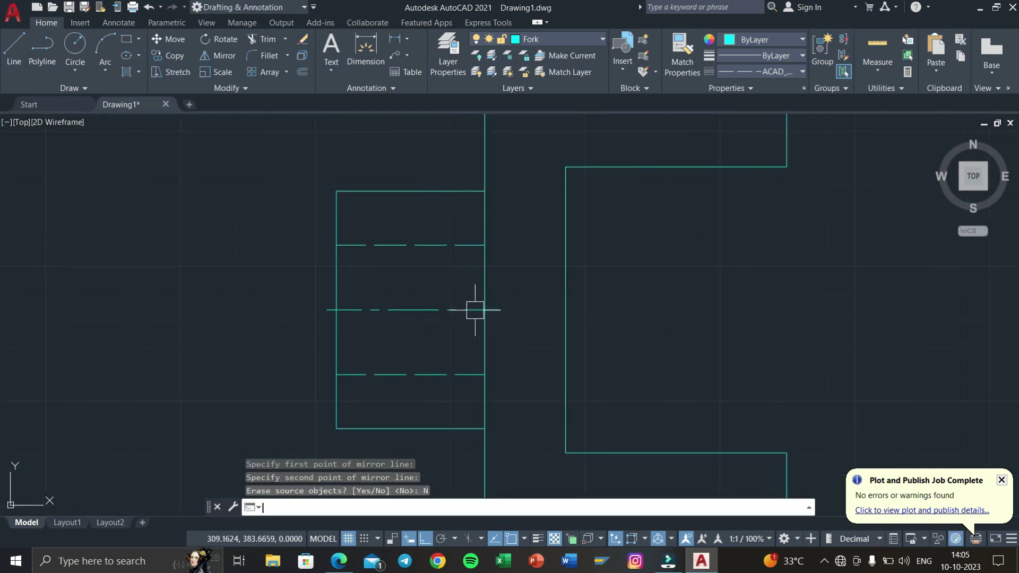
# Check 13.pdf, then return to AutoCAD and zoom in on the block.
pyautogui.press('super+Tab')
pyautogui.click(352, 186)
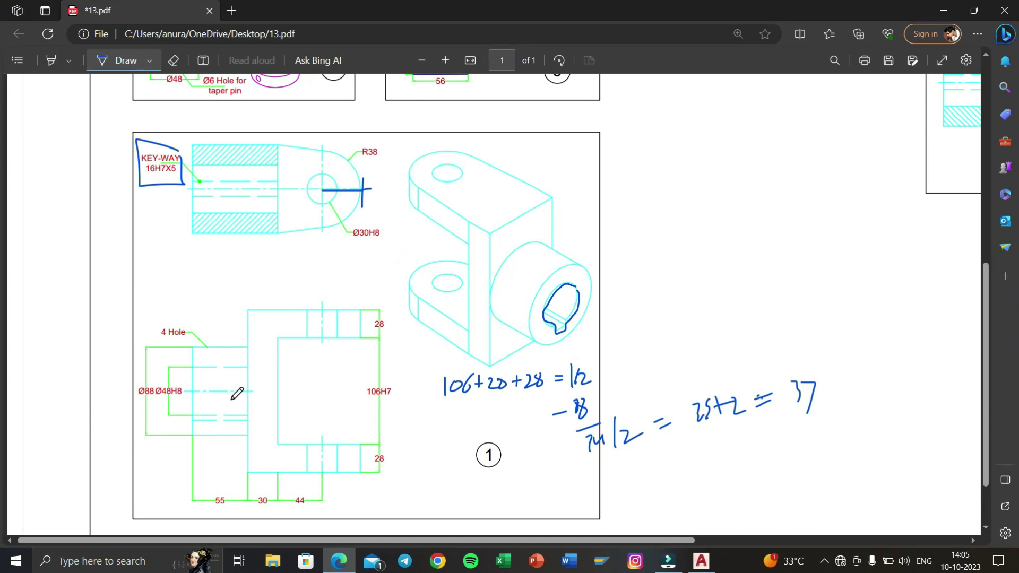
pyautogui.scroll(-3, 223, 406)
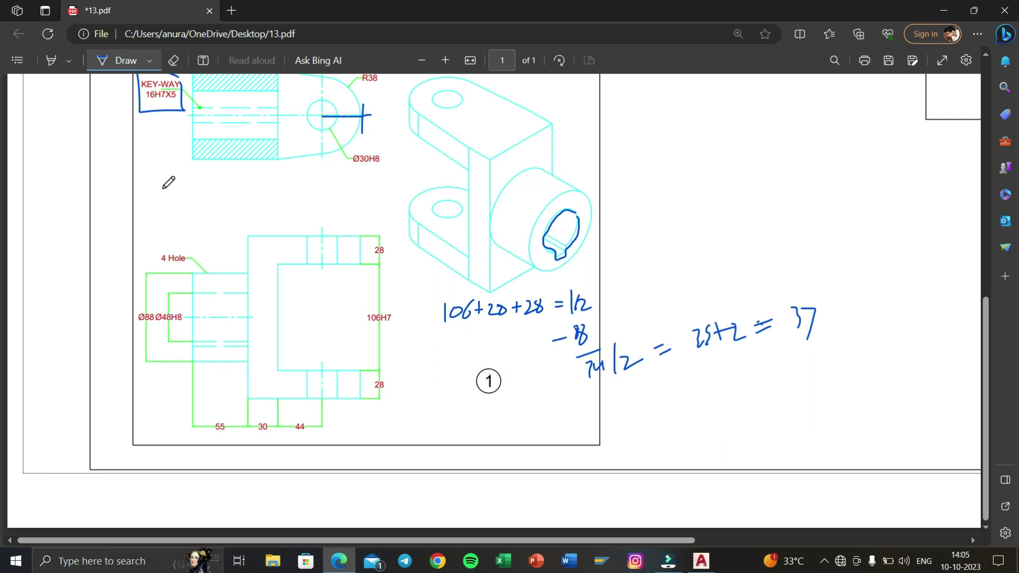
pyautogui.press('super+Tab')
pyautogui.click(286, 183)
pyautogui.scroll(3, 406, 256)
# Offset the lower hidden bore line 5 units downward.
pyautogui.write('o')
pyautogui.press('Return')
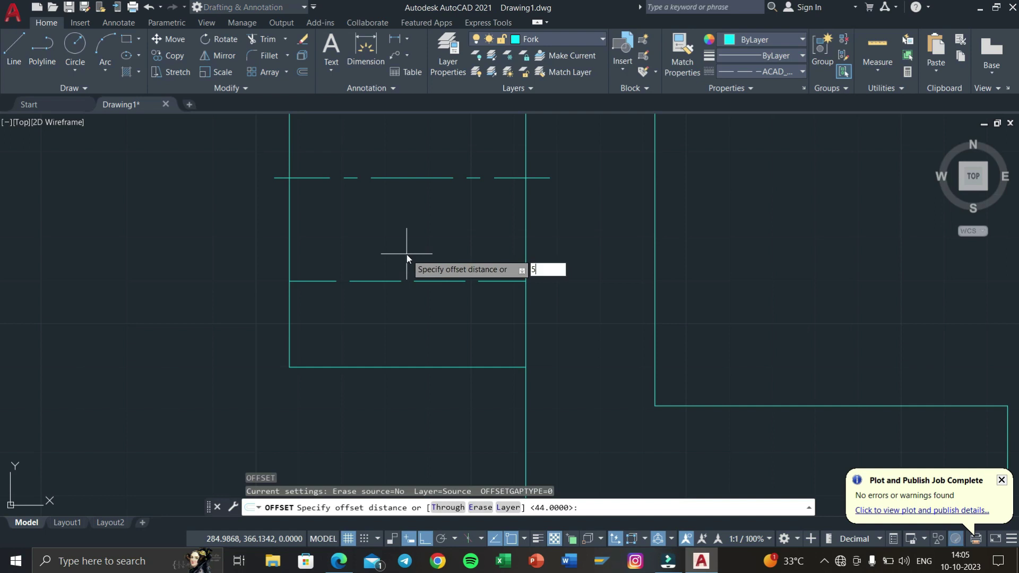
pyautogui.write('5')
pyautogui.press('Return')
pyautogui.click(424, 280)
pyautogui.click(422, 300)
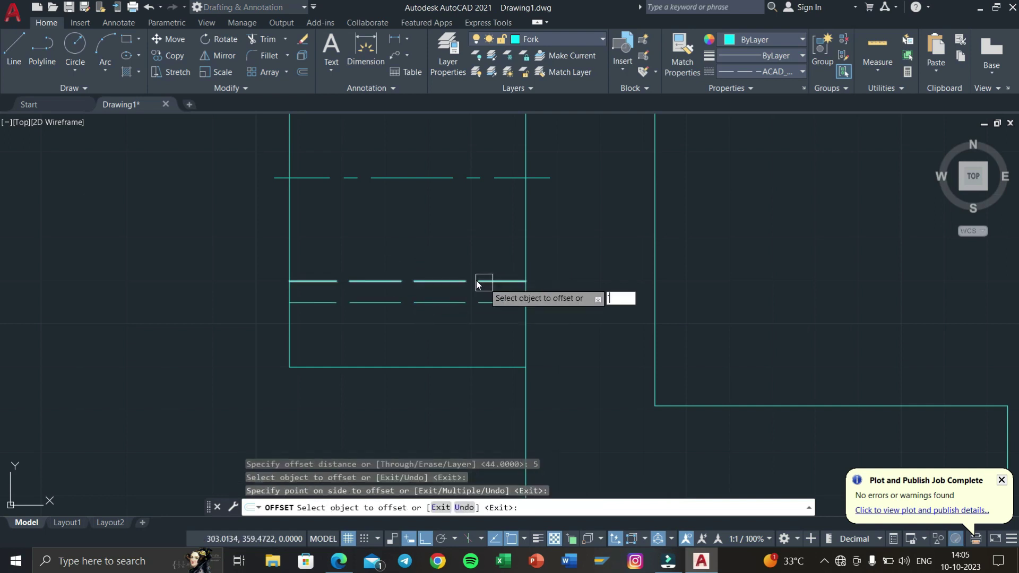
pyautogui.press('Escape')
# Zoom and pan to recentre the drawing, then bring up the window list.
pyautogui.scroll(-4, 500, 268)
pyautogui.scroll(-1, 500, 268)
pyautogui.scroll(-4, 421, 314)
pyautogui.scroll(3, 375, 314)
pyautogui.moveTo(376, 314)
pyautogui.mouseDown(button='middle')
pyautogui.moveTo(567, 234)
pyautogui.moveTo(690, 202)
pyautogui.mouseUp(button='middle')
pyautogui.scroll(2, 484, 246)
pyautogui.scroll(-4, 487, 239)
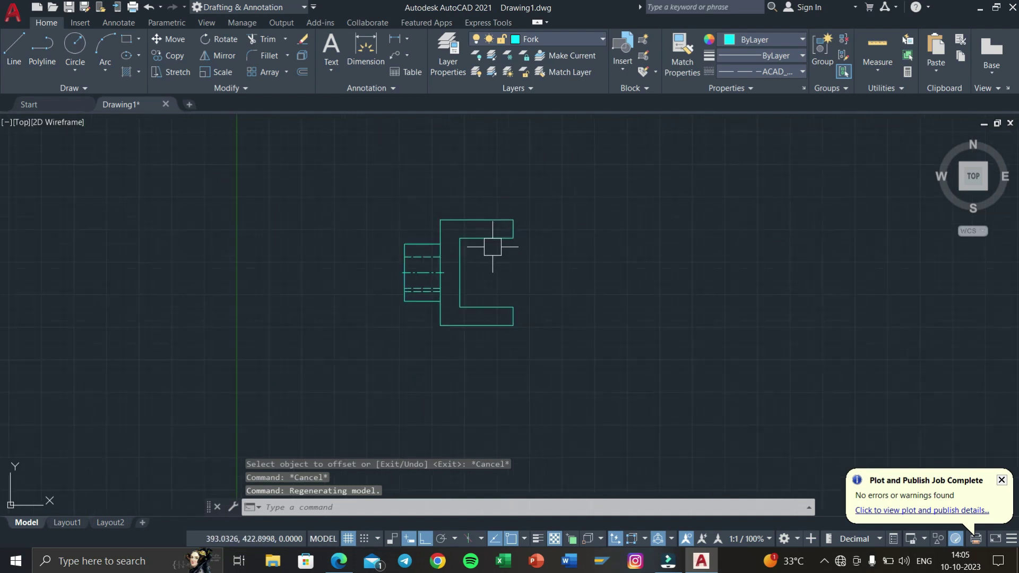
pyautogui.scroll(-1, 486, 239)
pyautogui.scroll(3, 478, 254)
pyautogui.scroll(1, 483, 239)
pyautogui.scroll(1, 489, 221)
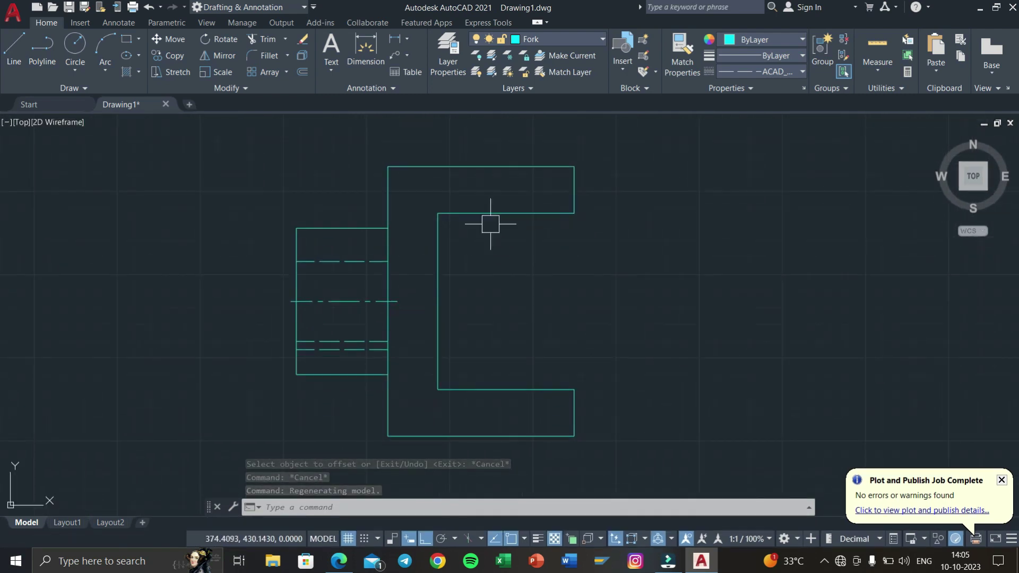
pyautogui.press('super+Tab')
# Ink lines across the isometric bore and lower lug on 13.pdf.
pyautogui.click(390, 157)
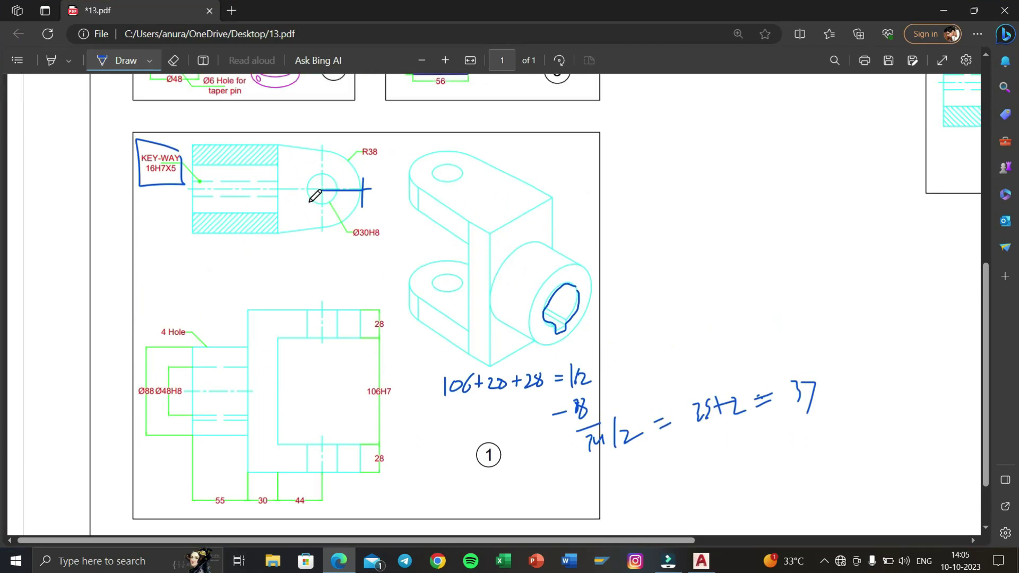
pyautogui.moveTo(512, 328)
pyautogui.mouseDown()
pyautogui.moveTo(614, 277)
pyautogui.moveTo(583, 254)
pyautogui.mouseUp()
pyautogui.moveTo(497, 332); pyautogui.dragTo(448, 309)
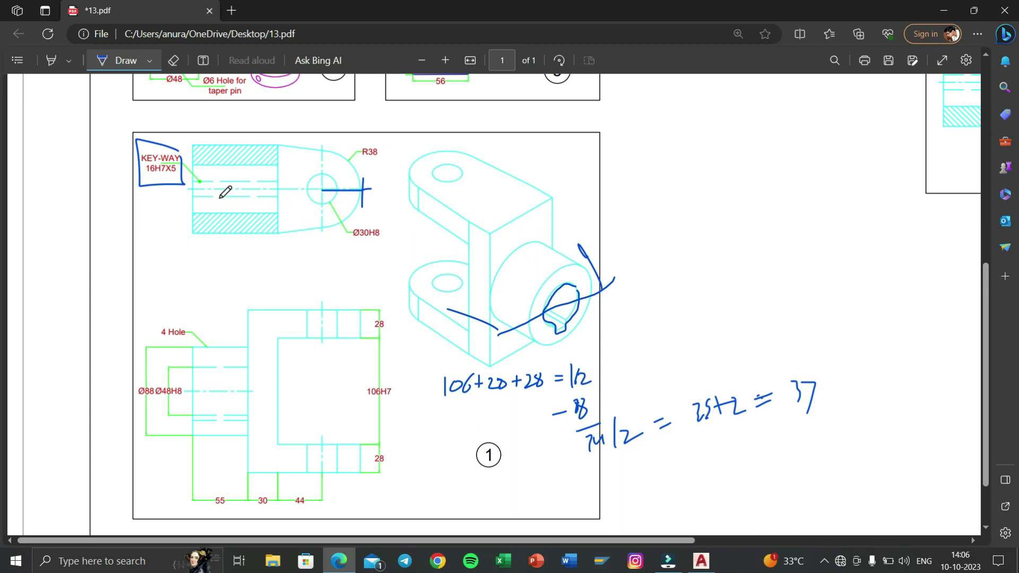
# Ink arrows marking the keyway depth across the hatched wall thickness.
pyautogui.moveTo(190, 235); pyautogui.dragTo(113, 222)
pyautogui.moveTo(156, 145); pyautogui.dragTo(183, 149)
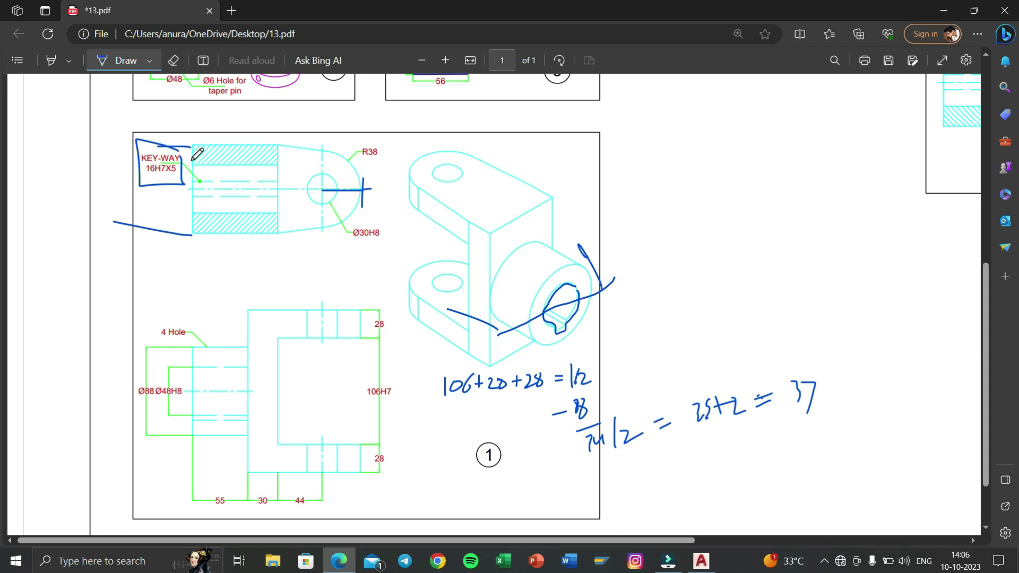
pyautogui.moveTo(254, 229); pyautogui.dragTo(256, 217)
pyautogui.moveTo(158, 192)
pyautogui.mouseDown()
pyautogui.moveTo(188, 192)
pyautogui.moveTo(179, 232)
pyautogui.moveTo(182, 202)
pyautogui.mouseUp()
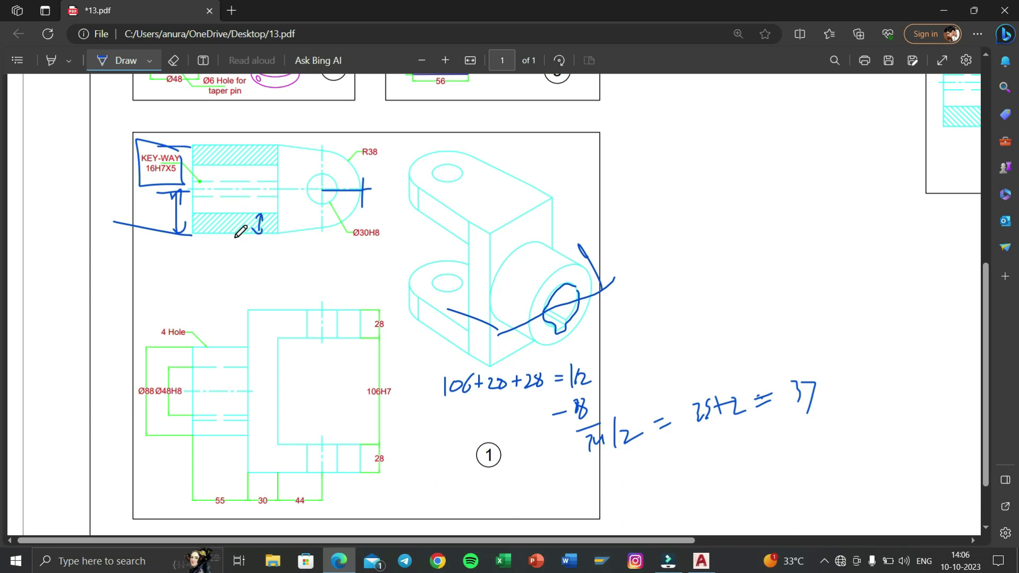
pyautogui.press('super+Tab')
pyautogui.click(315, 176)
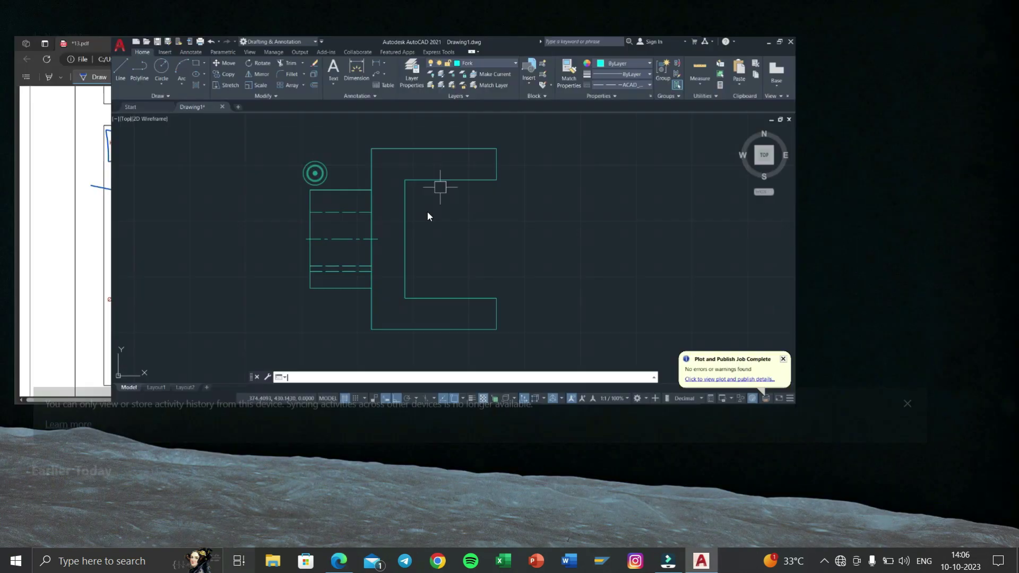
pyautogui.moveTo(439, 243); pyautogui.dragTo(425, 308, button='middle')
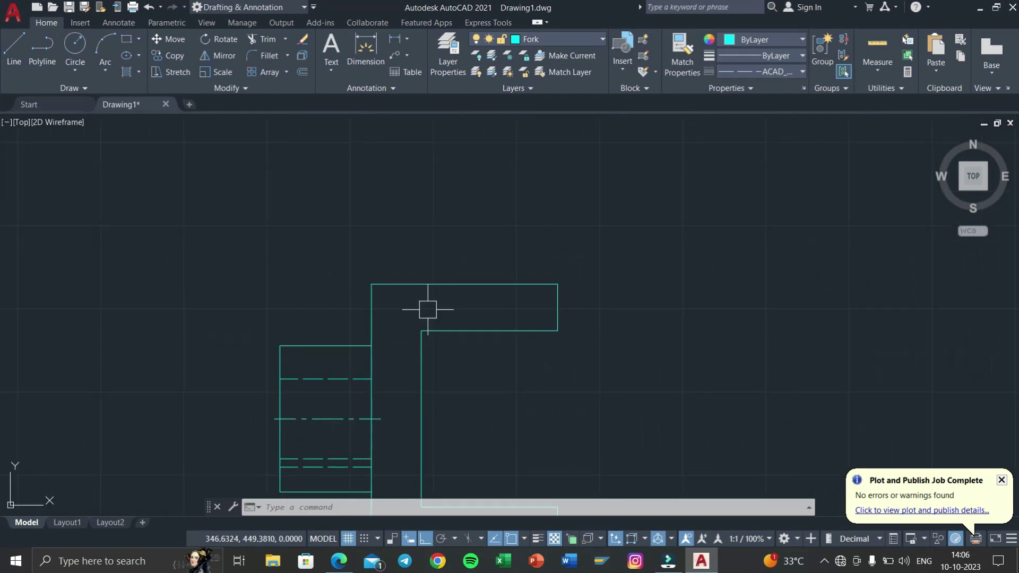
pyautogui.click(129, 42)
pyautogui.scroll(-4, 367, 184)
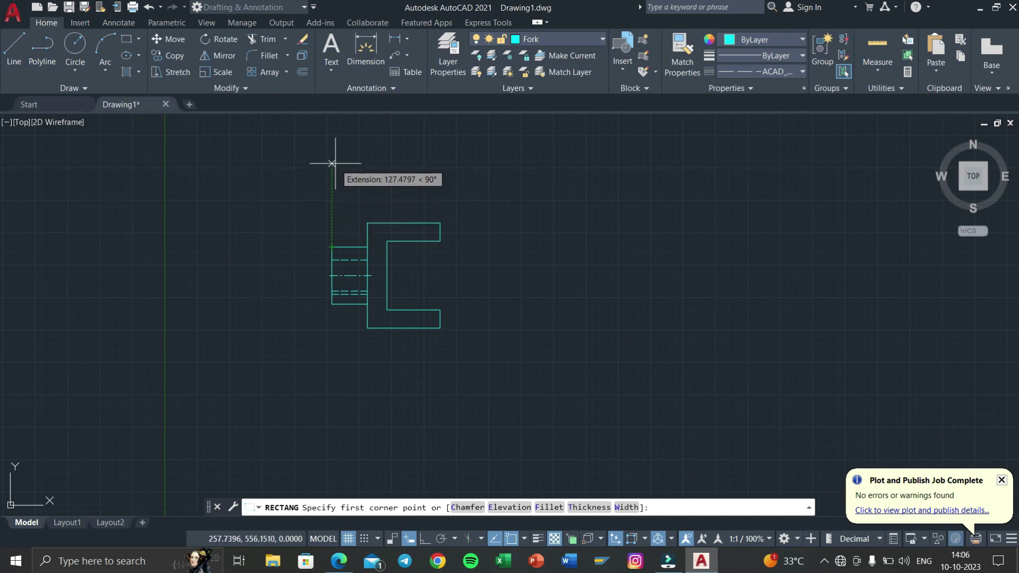
pyautogui.click(332, 158)
pyautogui.moveTo(334, 159); pyautogui.dragTo(334, 215, button='middle')
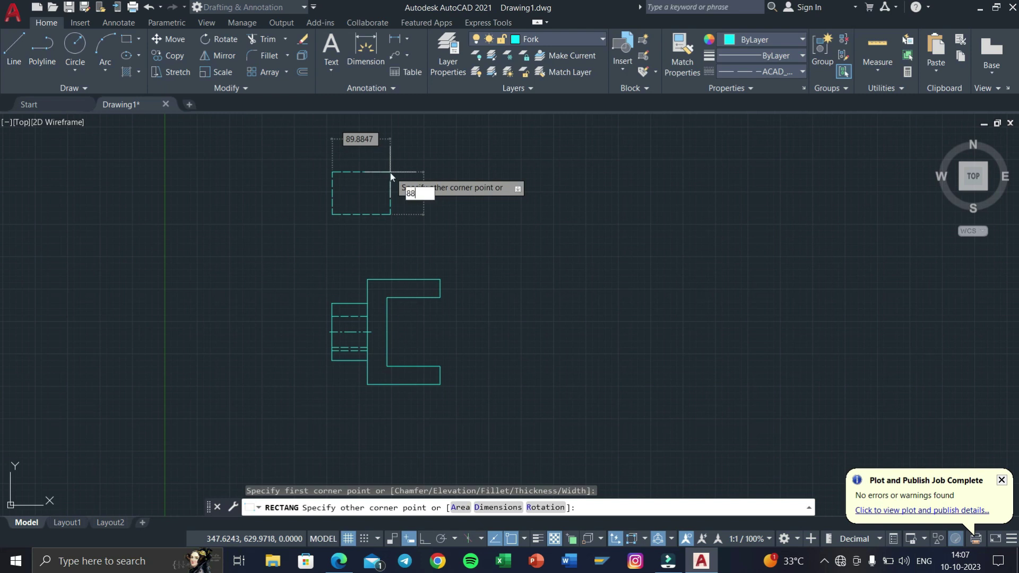
pyautogui.press('Return')
pyautogui.scroll(2, 376, 208)
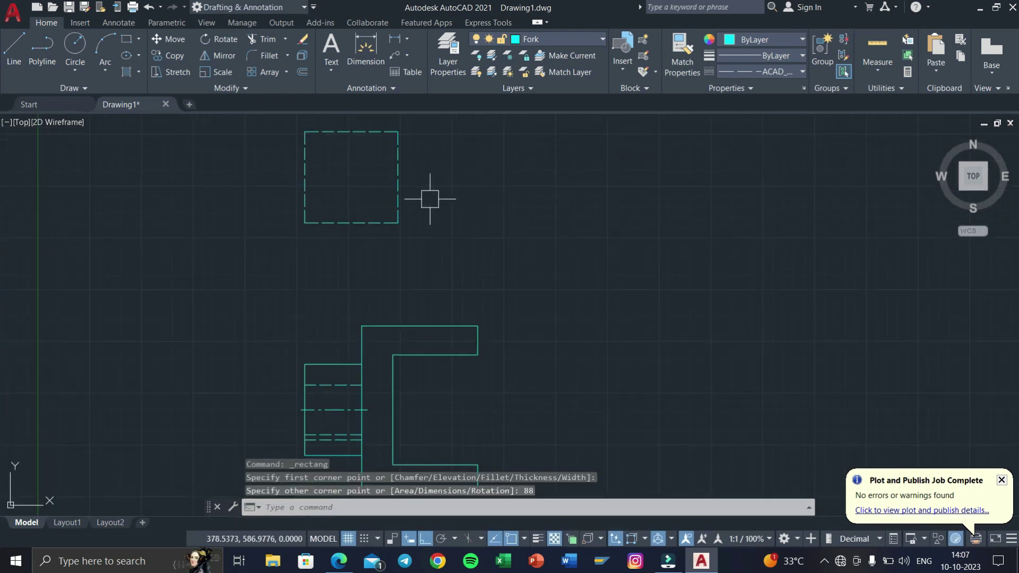
pyautogui.click(430, 199)
pyautogui.click(376, 227)
pyautogui.click(802, 72)
pyautogui.click(756, 86)
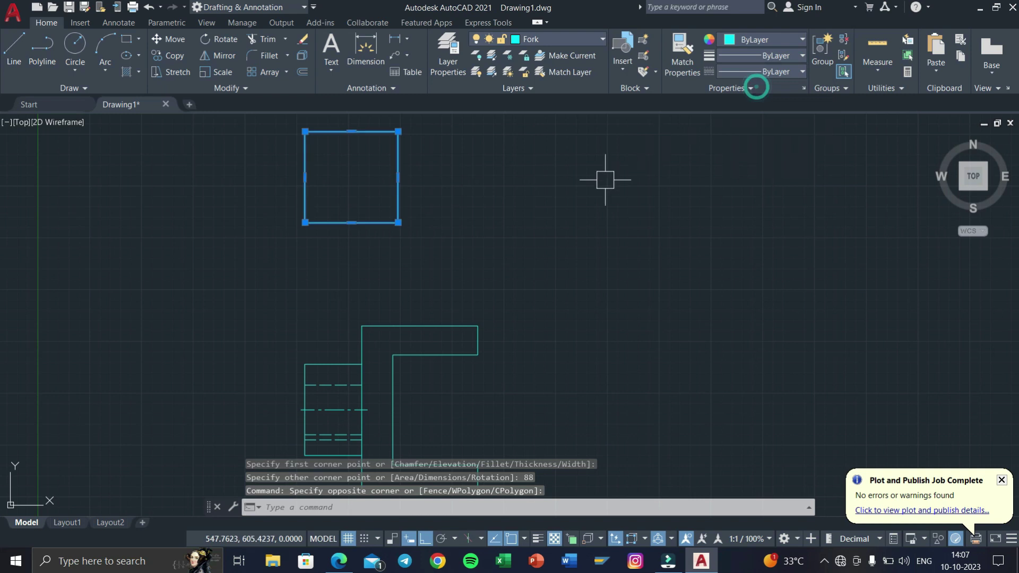
pyautogui.press('Escape')
pyautogui.press('Escape')
pyautogui.press('Escape')
pyautogui.click(785, 71)
pyautogui.click(747, 85)
pyautogui.scroll(2, 515, 187)
pyautogui.scroll(2, 535, 189)
pyautogui.scroll(-4, 517, 211)
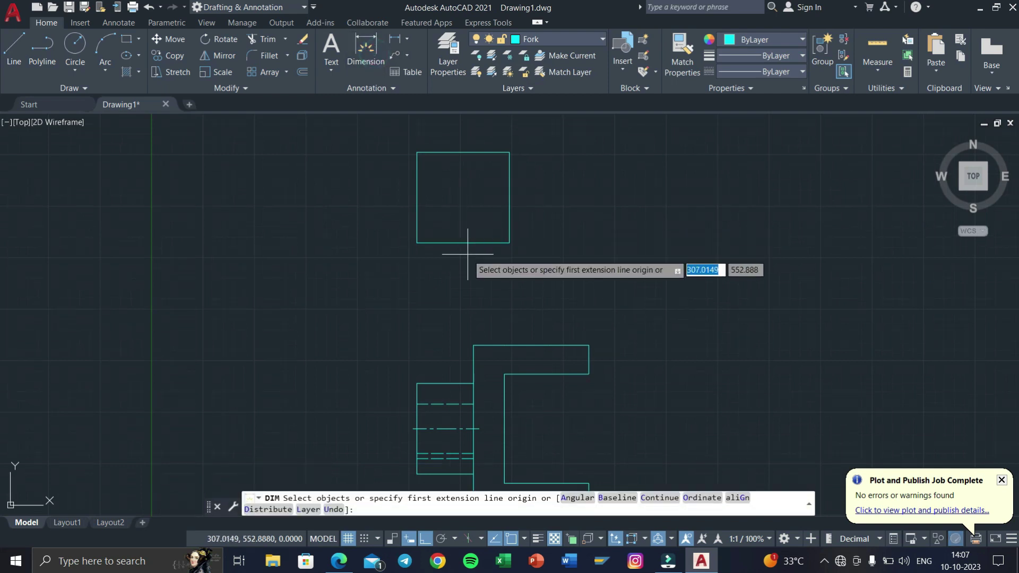
pyautogui.click(484, 244)
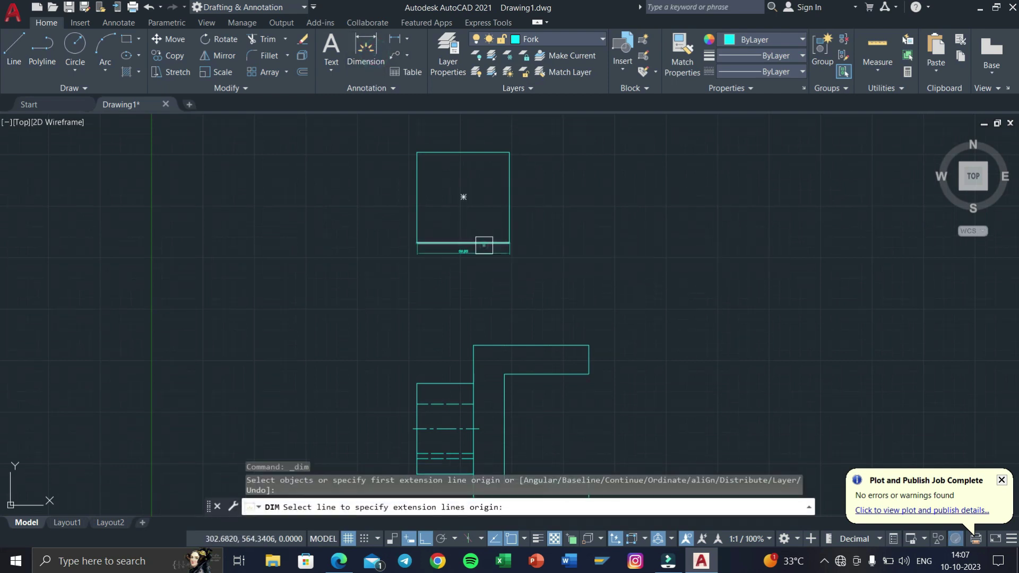
pyautogui.scroll(5, 484, 245)
pyautogui.press('Escape')
pyautogui.scroll(-4, 474, 248)
pyautogui.moveTo(536, 250); pyautogui.dragTo(562, 200, button='middle')
pyautogui.scroll(-4, 562, 217)
pyautogui.click(571, 237)
pyautogui.click(472, 177)
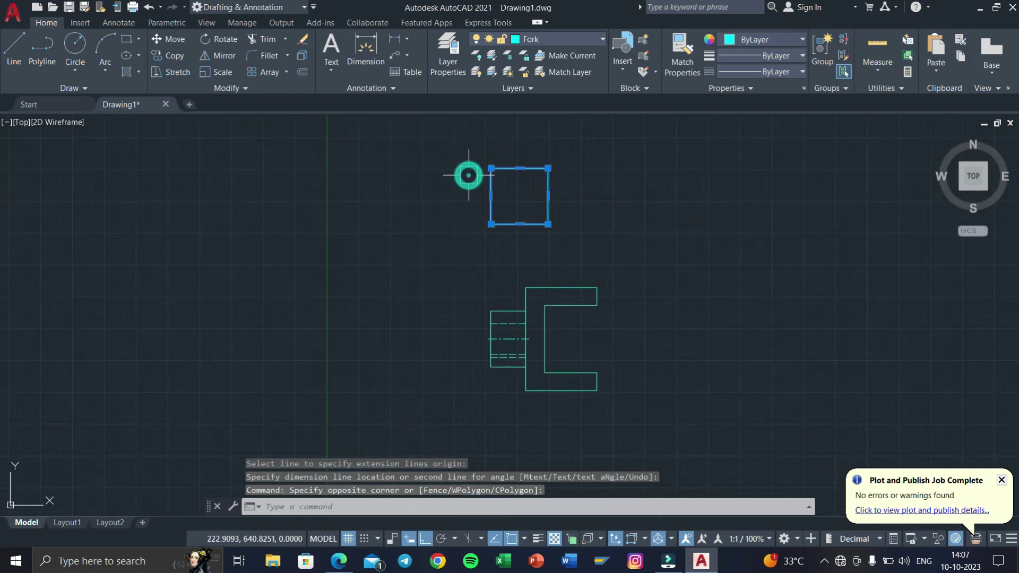
pyautogui.press('Delete')
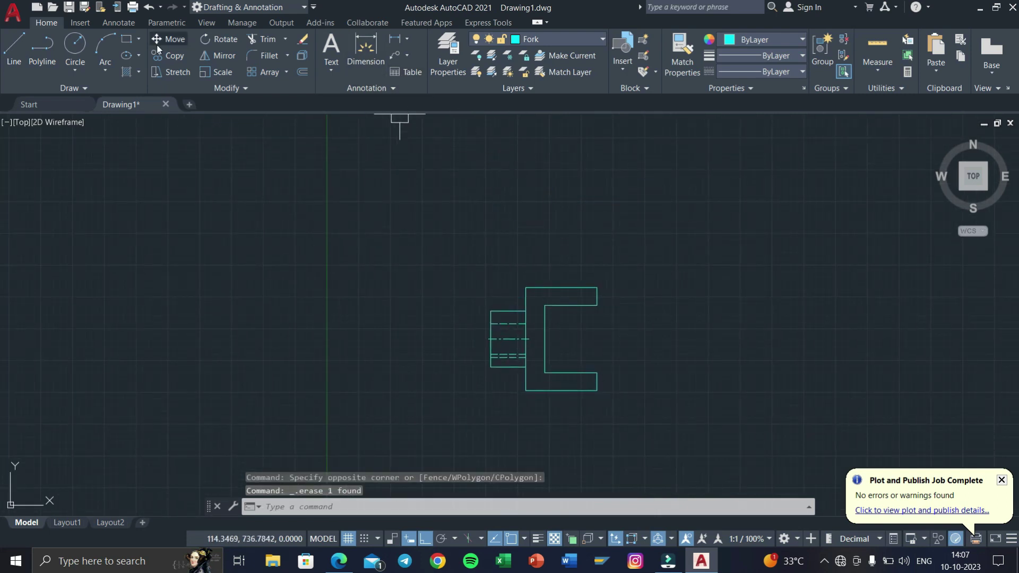
# Draw an 85 × 88 rectangle above the block.
pyautogui.click(128, 40)
pyautogui.scroll(1, 439, 246)
pyautogui.scroll(1, 439, 353)
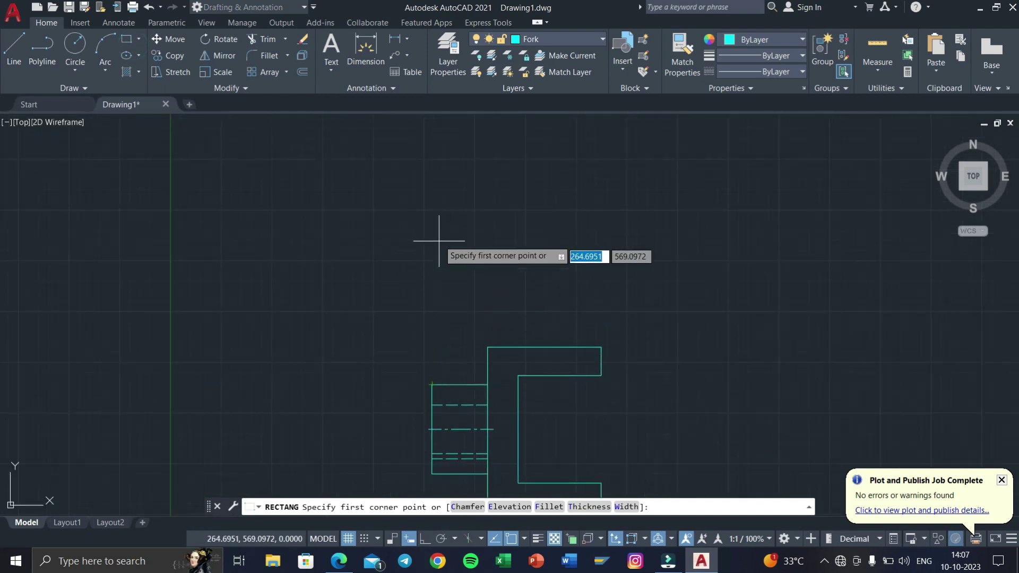
pyautogui.click(432, 248)
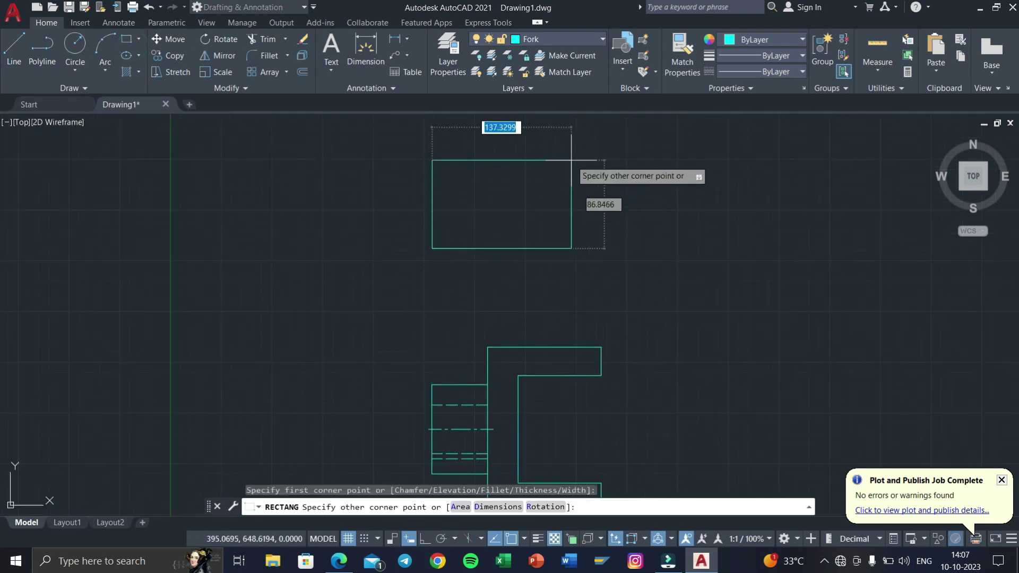
pyautogui.write('85')
pyautogui.press('Tab')
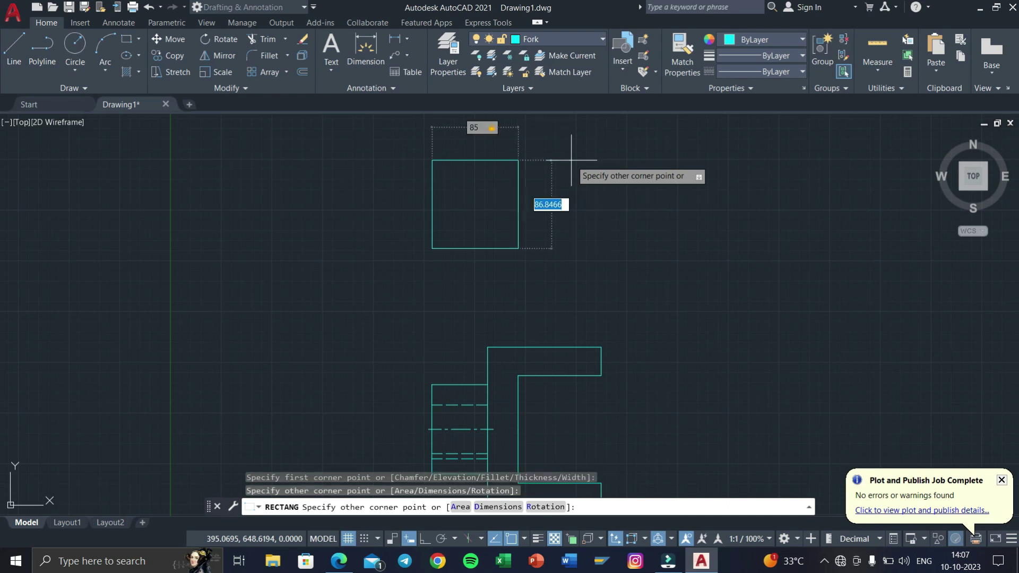
pyautogui.write('88')
pyautogui.press('Return')
# Explode the rectangle into separate lines with X.
pyautogui.click(555, 191)
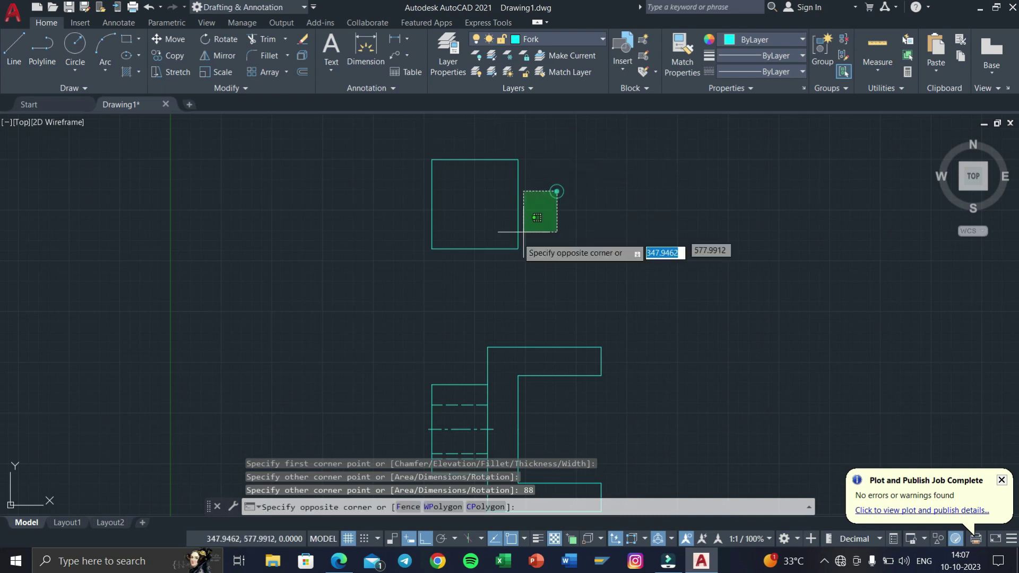
pyautogui.click(508, 243)
pyautogui.write('x')
pyautogui.press('Return')
# Offset the rectangle's top and bottom edges 20 units inward, then bring up 13.pdf.
pyautogui.scroll(2, 476, 256)
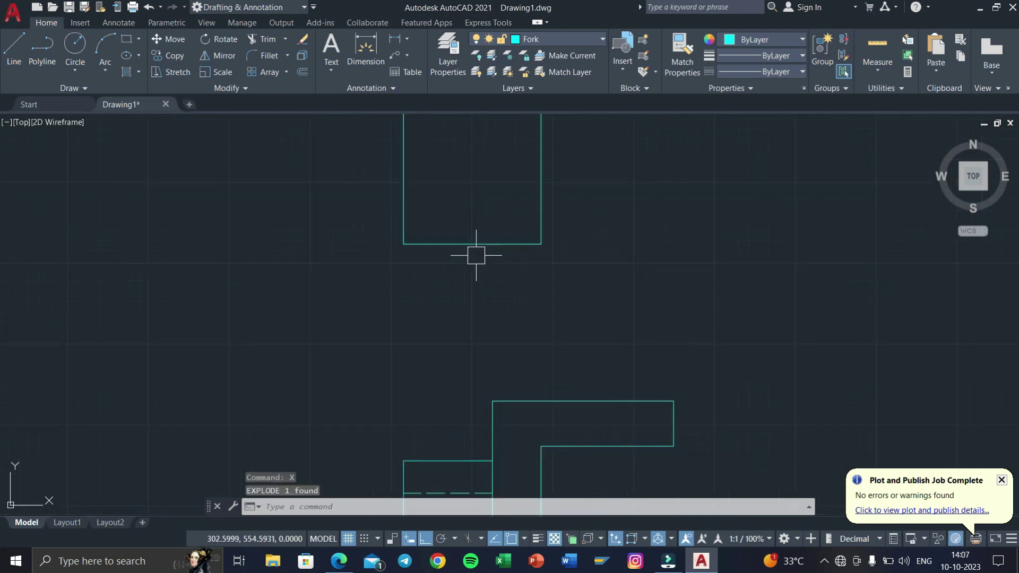
pyautogui.write('o')
pyautogui.press('Return')
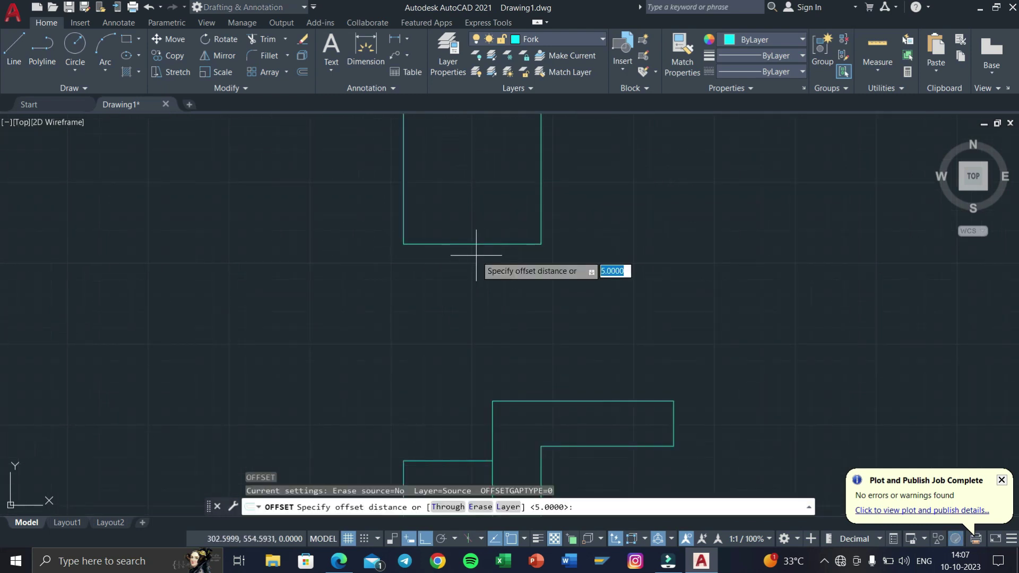
pyautogui.write('0')
pyautogui.press('Return')
pyautogui.click(476, 244)
pyautogui.click(485, 174)
pyautogui.scroll(2, 490, 393)
pyautogui.moveTo(490, 291); pyautogui.dragTo(490, 393, button='middle')
pyautogui.click(490, 258)
pyautogui.click(505, 369)
pyautogui.scroll(-2, 499, 271)
pyautogui.press('Escape')
pyautogui.press('Escape')
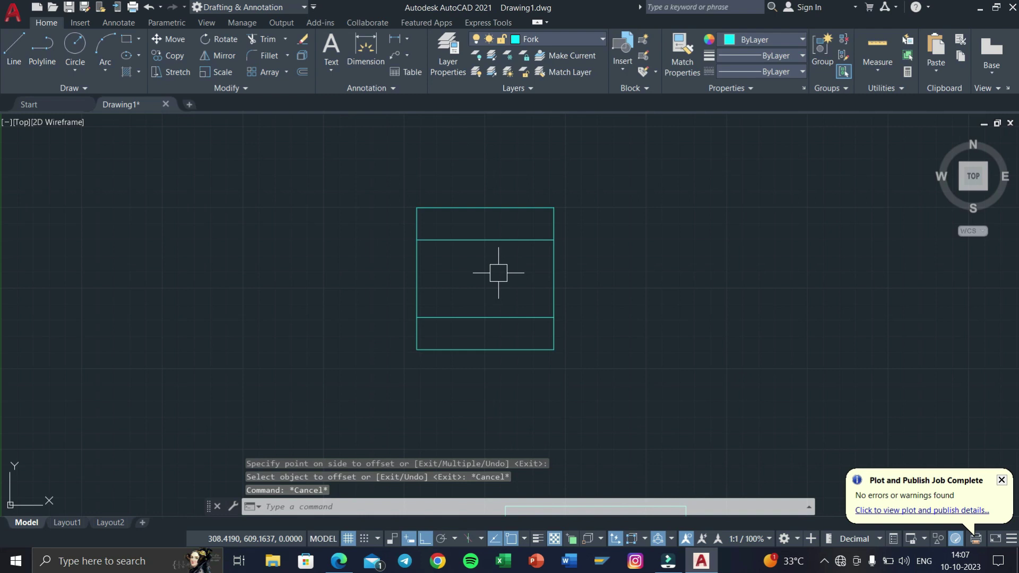
pyautogui.press('super+Tab')
pyautogui.click(366, 146)
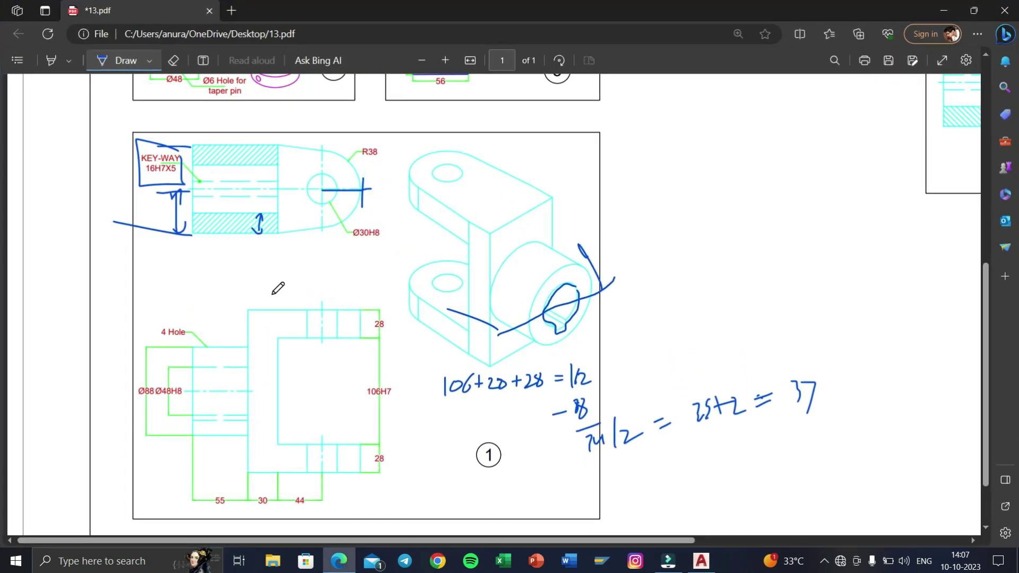
# Circle the R38 label on 13.pdf in blue ink.
pyautogui.scroll(2, 335, 308)
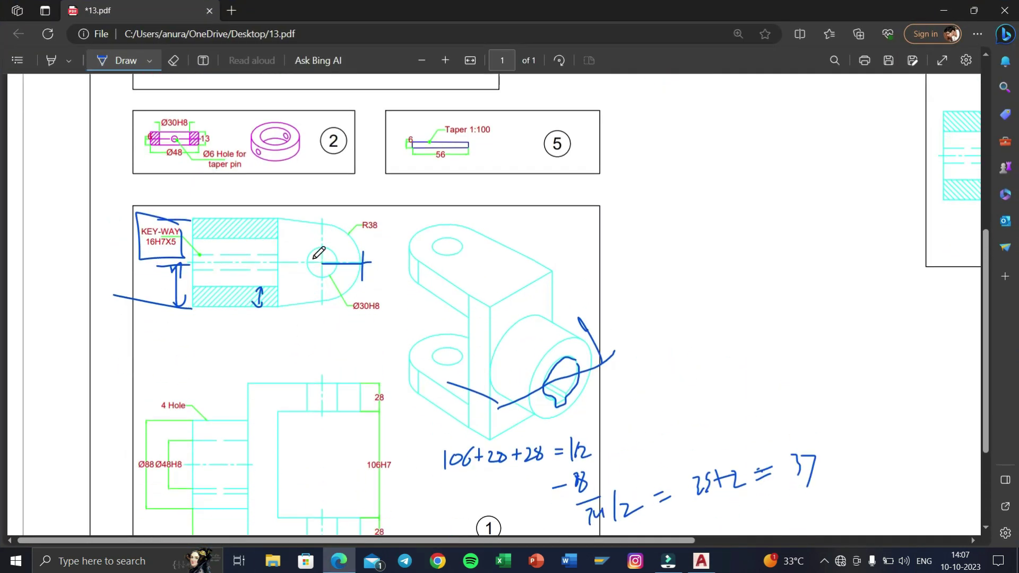
pyautogui.scroll(-2, 289, 293)
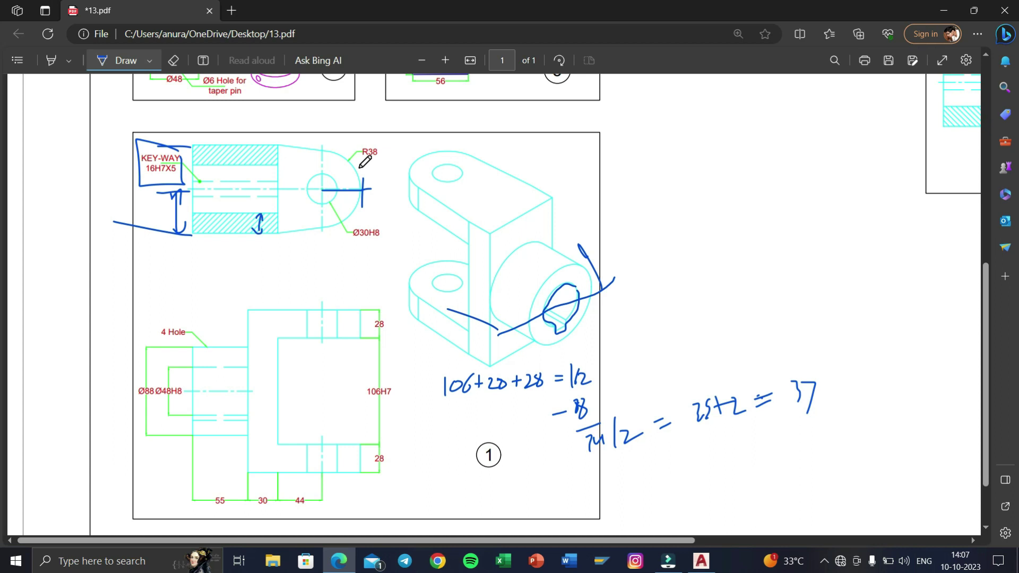
pyautogui.moveTo(392, 162)
pyautogui.mouseDown()
pyautogui.moveTo(354, 137)
pyautogui.moveTo(392, 162)
pyautogui.mouseUp()
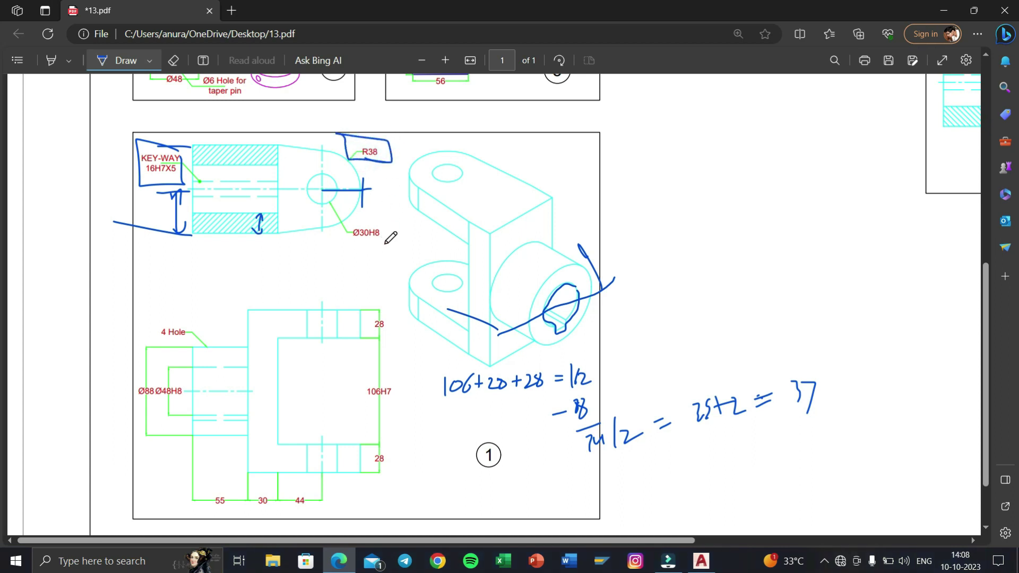
pyautogui.press('super+Tab')
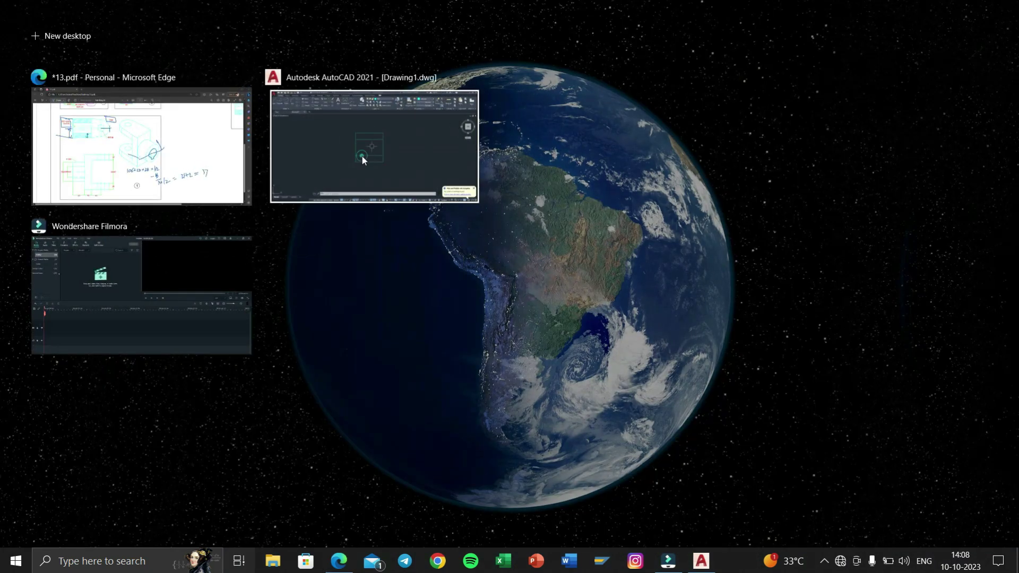
# Draw a 44-unit line from the rectangle's right-edge midpoint.
pyautogui.click(362, 156)
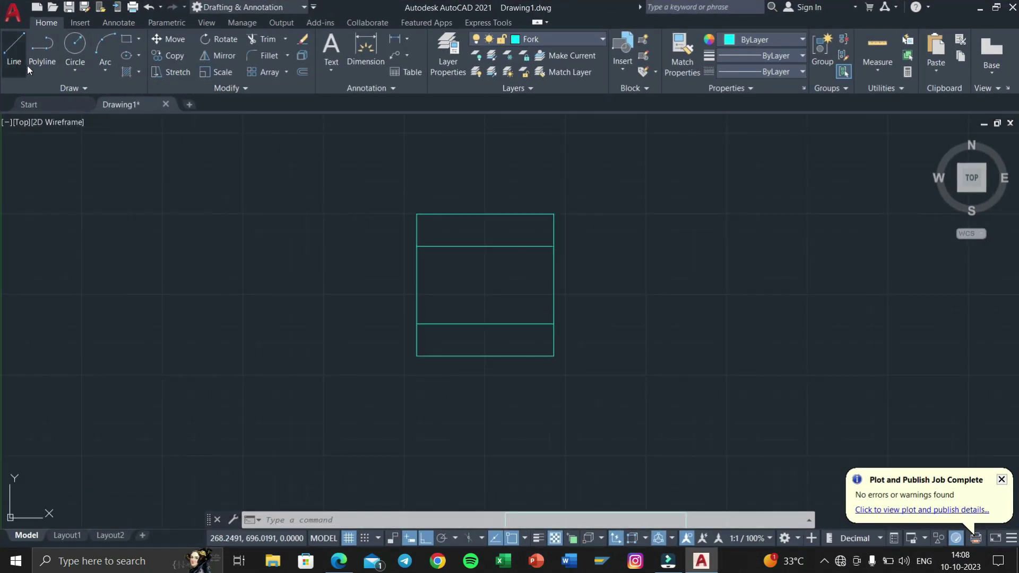
pyautogui.click(27, 70)
pyautogui.click(554, 284)
pyautogui.write('44')
pyautogui.press('Return')
pyautogui.press('Escape')
pyautogui.press('Escape')
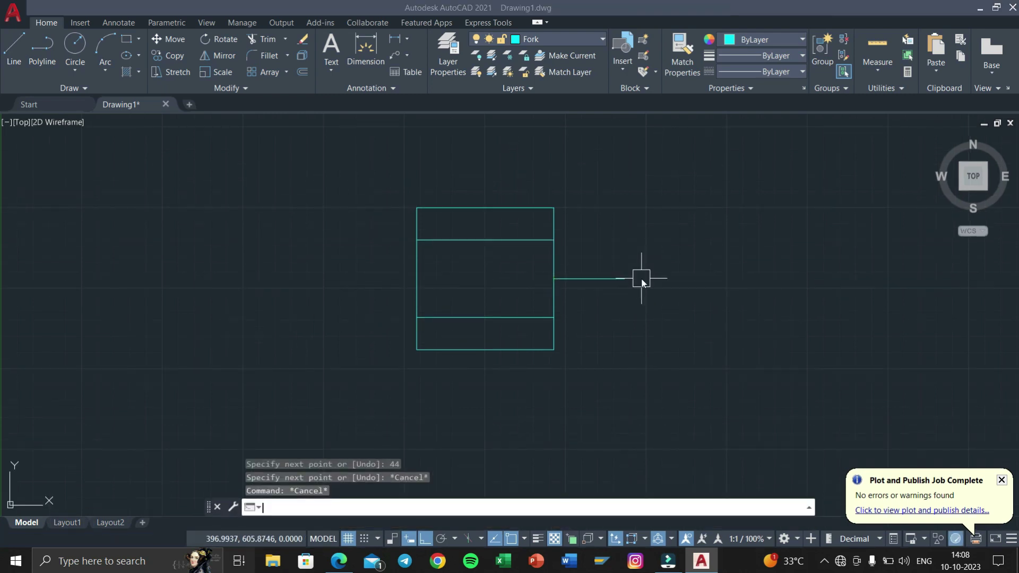
# Check the 44 dimension on the reference PDF, then return to AutoCAD.
pyautogui.press('super+Tab')
pyautogui.click(372, 143)
pyautogui.scroll(-2, 334, 444)
pyautogui.moveTo(300, 414); pyautogui.dragTo(292, 411)
pyautogui.press('super+Tab')
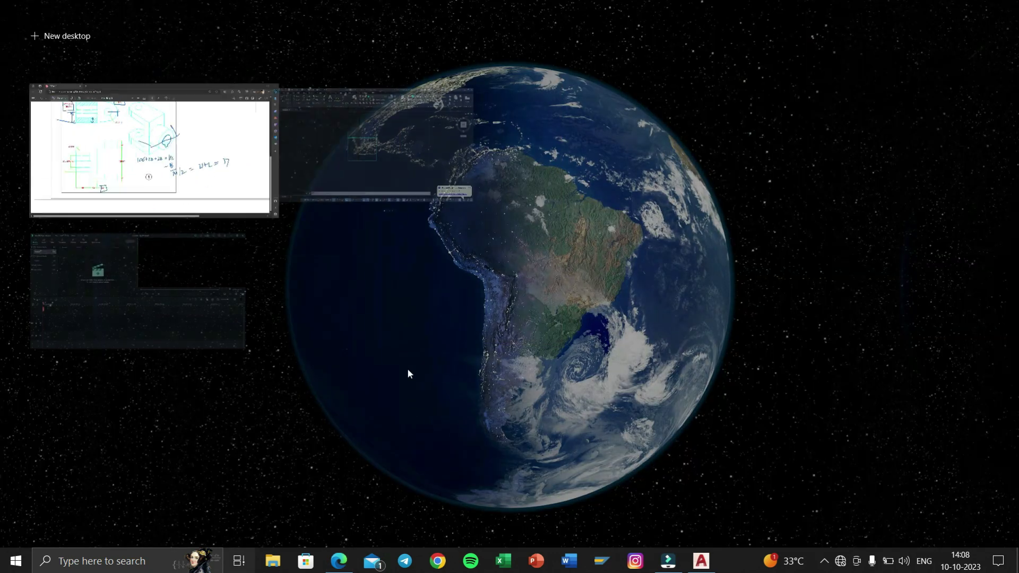
pyautogui.click(337, 175)
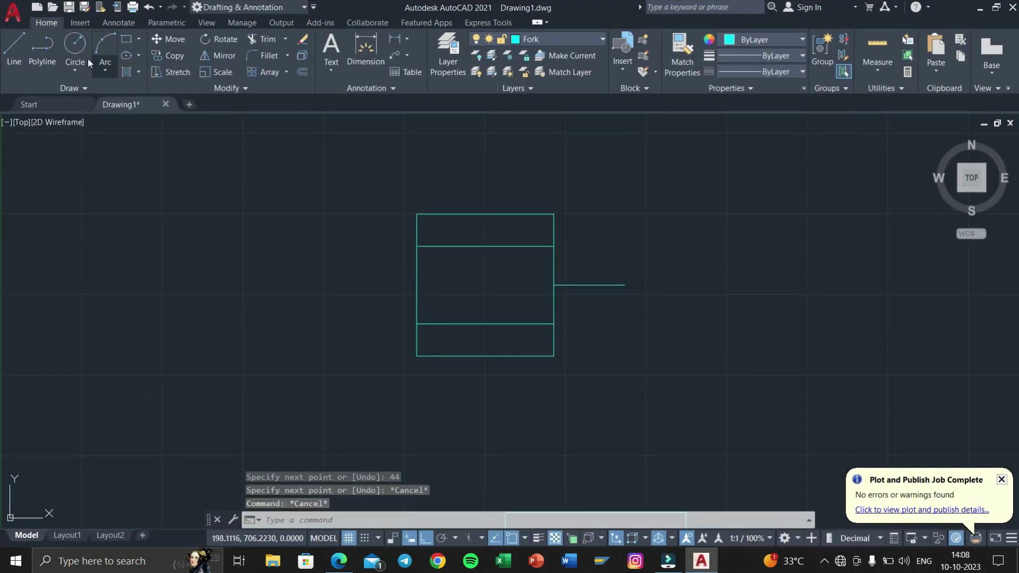
# Draw a Ø30 circle centred at the end of the 44 line.
pyautogui.click(78, 77)
pyautogui.click(91, 104)
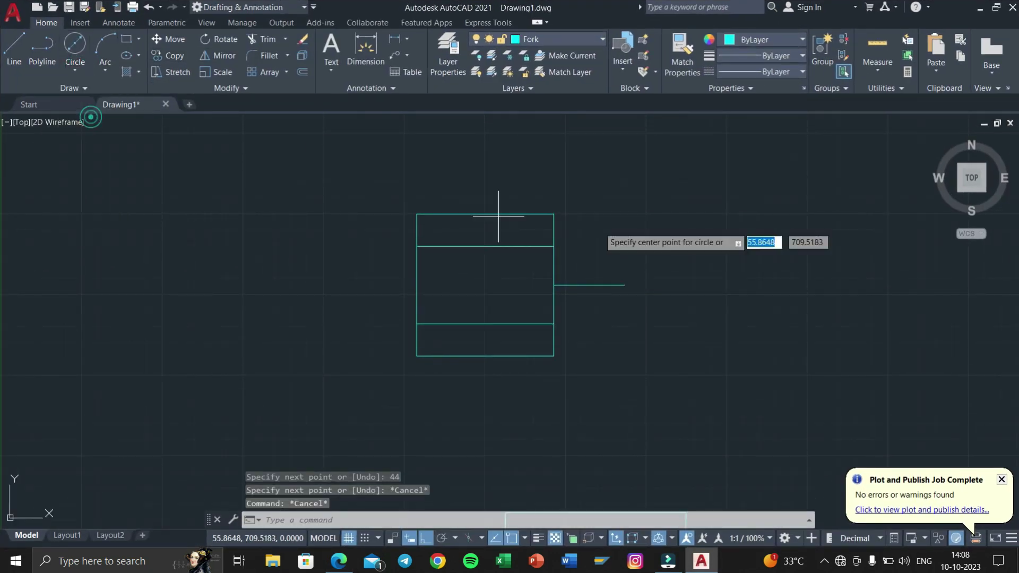
pyautogui.click(625, 285)
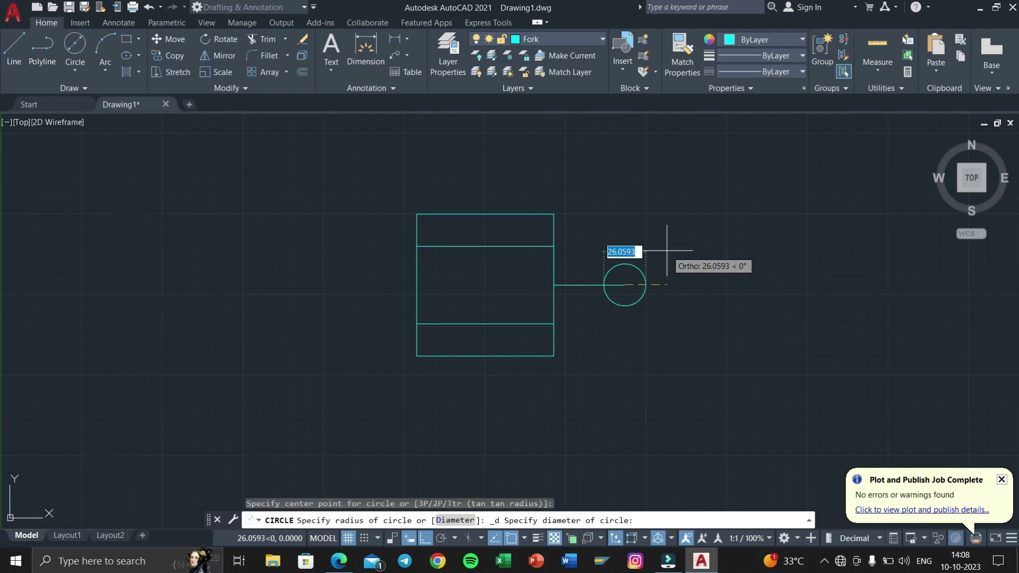
pyautogui.press('super+Tab')
pyautogui.click(397, 174)
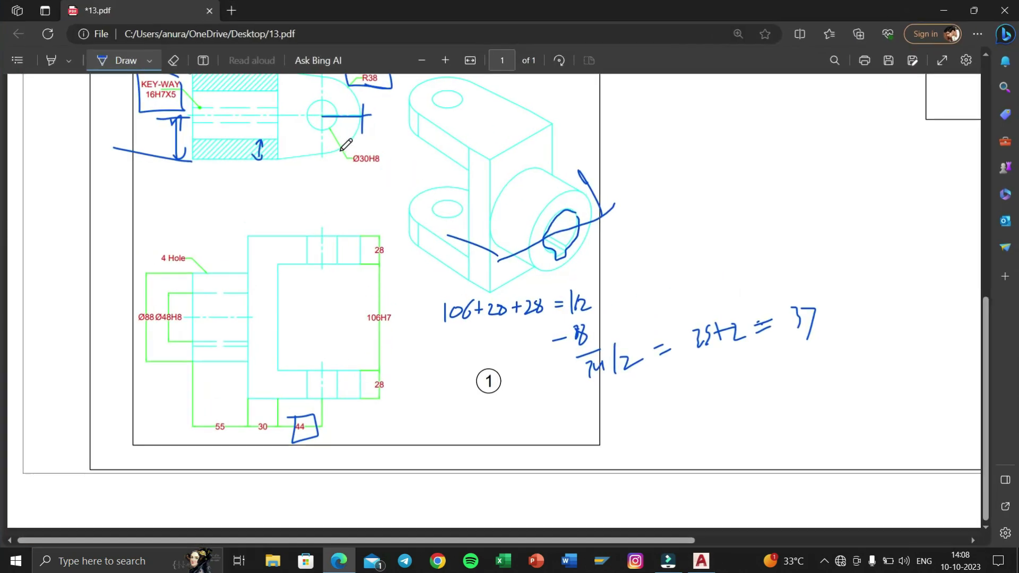
pyautogui.scroll(3, 346, 144)
pyautogui.press('super+Tab')
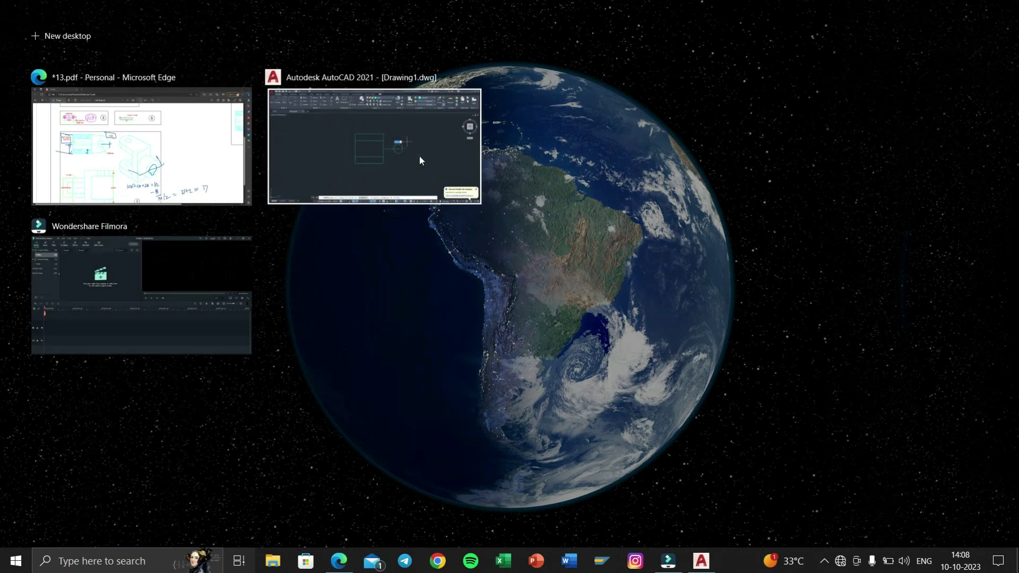
pyautogui.click(419, 156)
pyautogui.write('30')
pyautogui.press('Return')
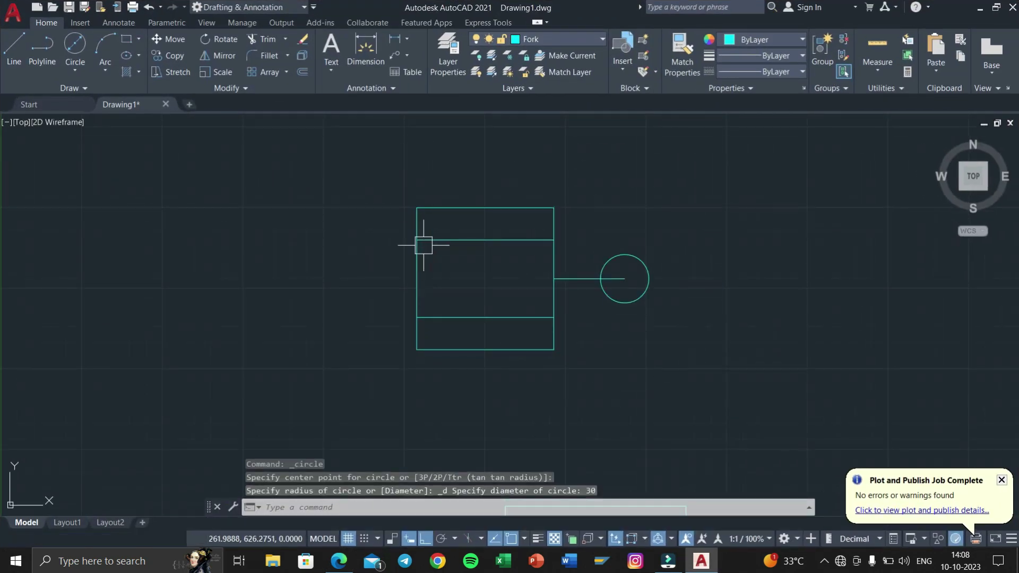
# Add a concentric R38 circle around the Ø30 circle.
pyautogui.click(84, 77)
pyautogui.click(107, 93)
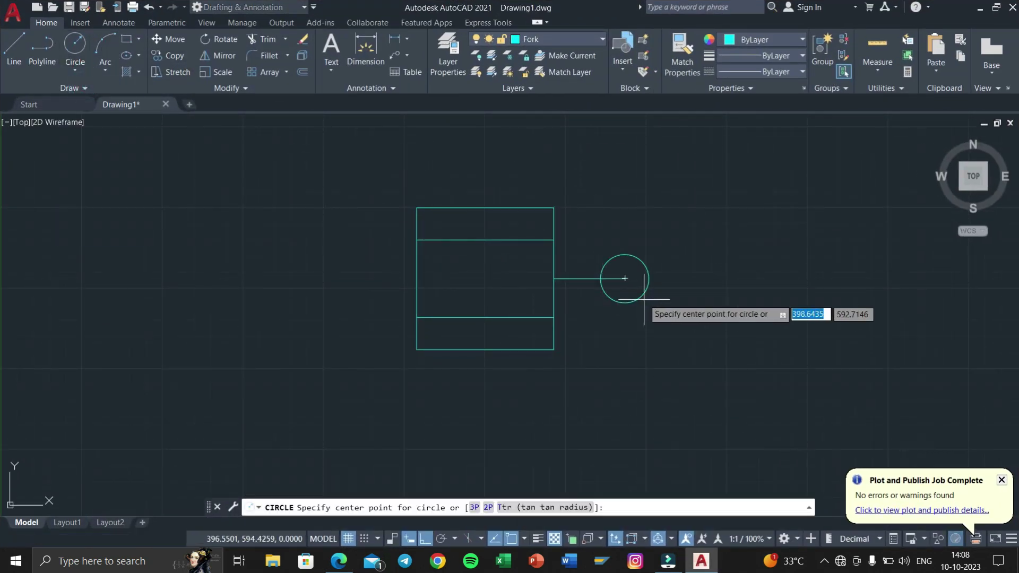
pyautogui.click(625, 278)
pyautogui.write('38')
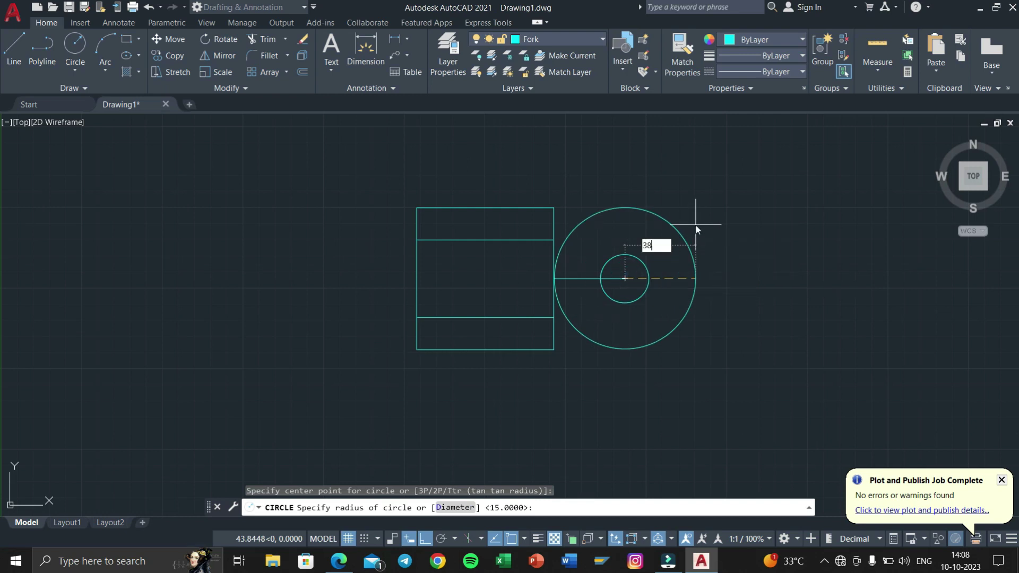
pyautogui.press('Return')
# Delete the 44 construction line and recheck the reference PDF.
pyautogui.click(579, 278)
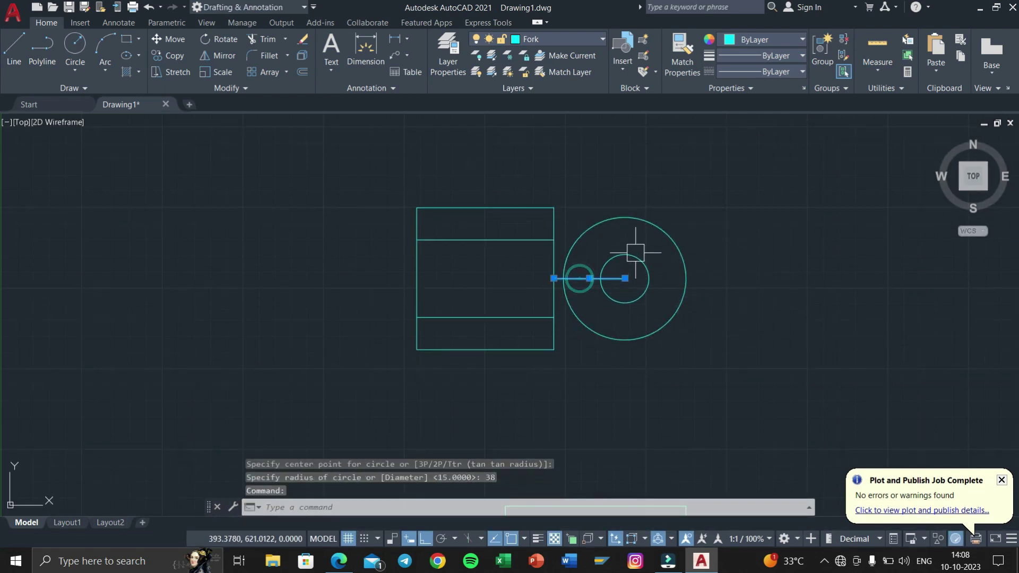
pyautogui.press('Delete')
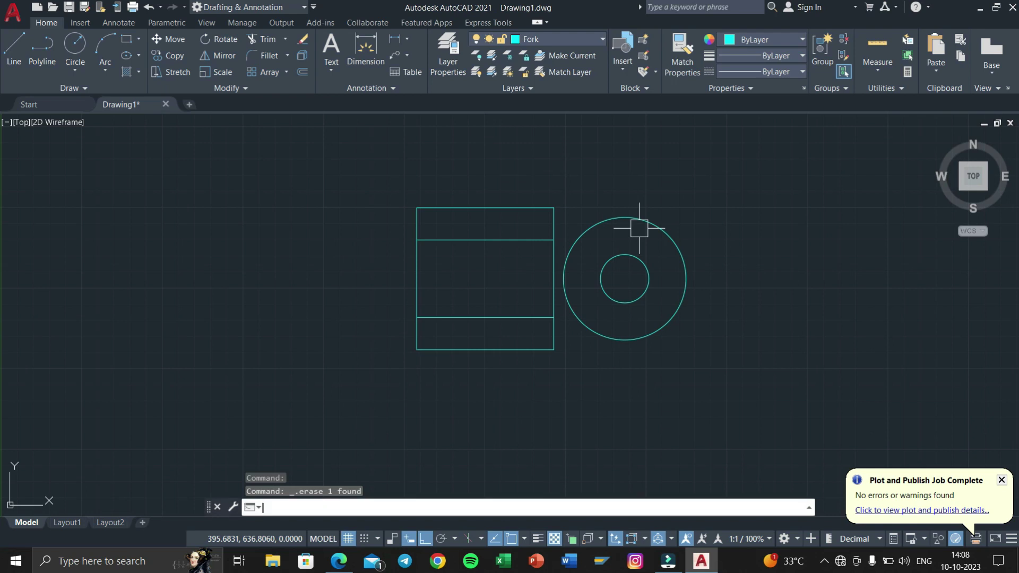
pyautogui.press('super+Tab')
pyautogui.click(369, 154)
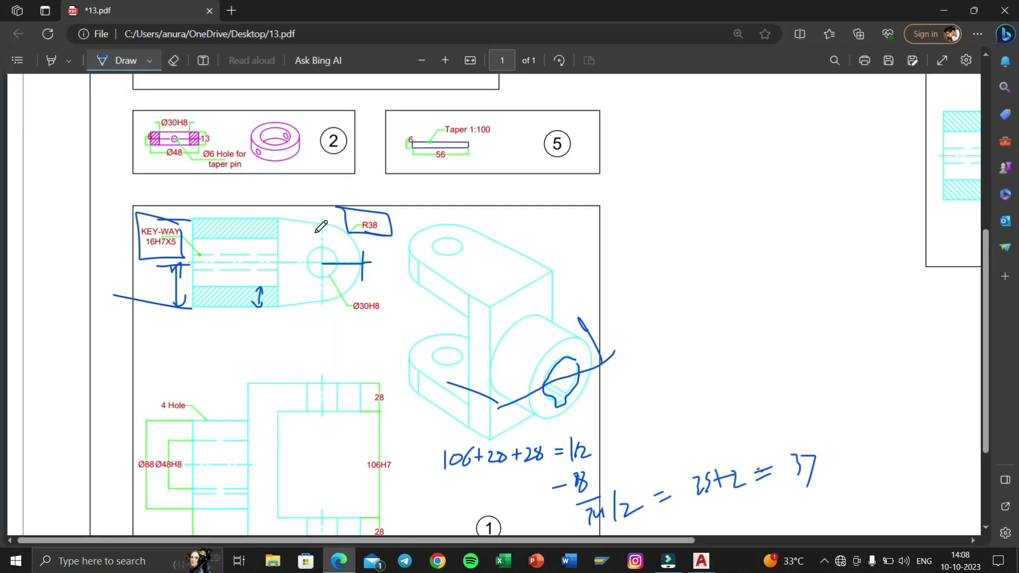
pyautogui.press('super+Tab')
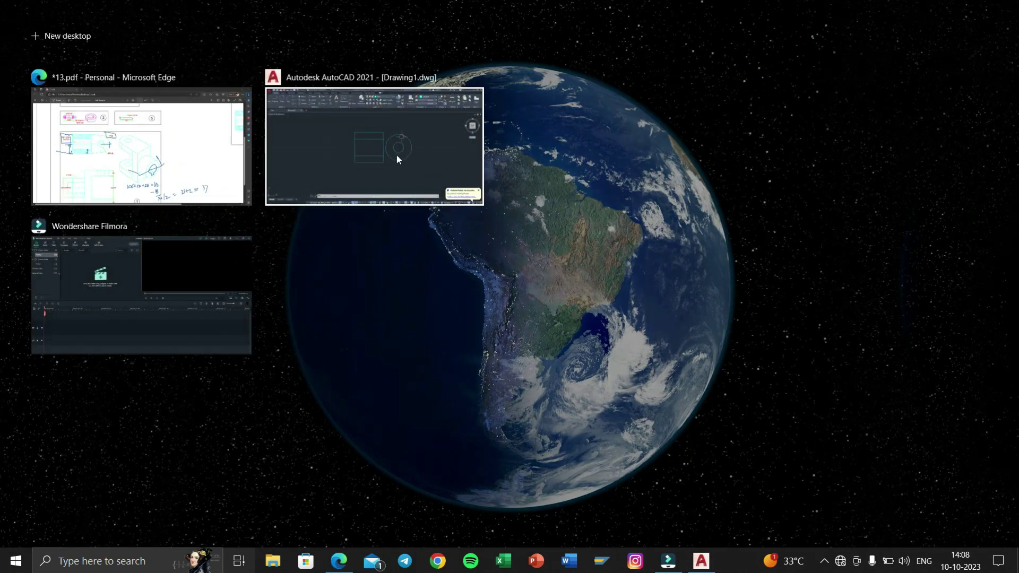
pyautogui.click(396, 155)
# Draw lines from the block's top-right and bottom-right corners tangent to the R38 circle, with Ortho off.
pyautogui.click(13, 48)
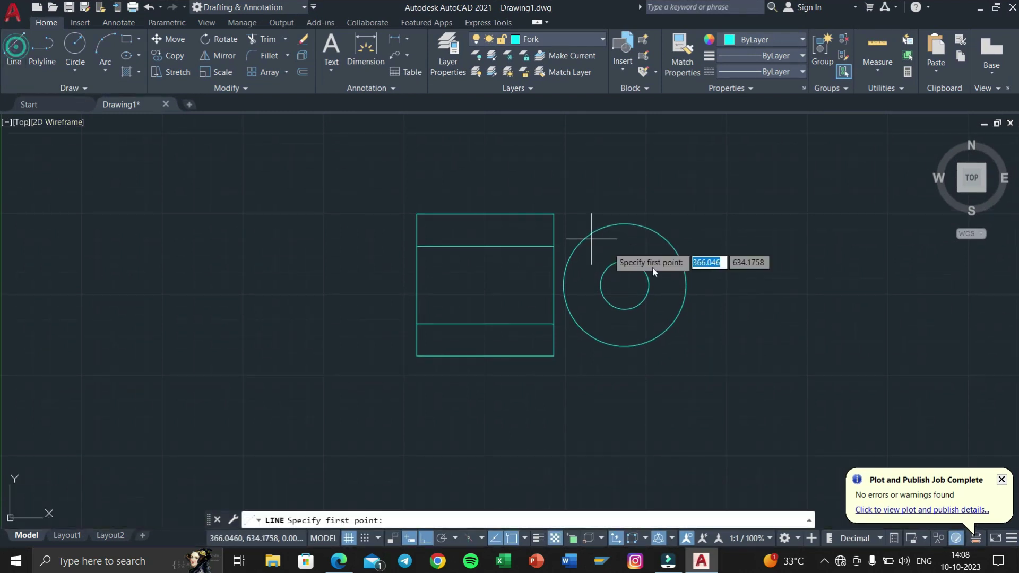
pyautogui.click(554, 213)
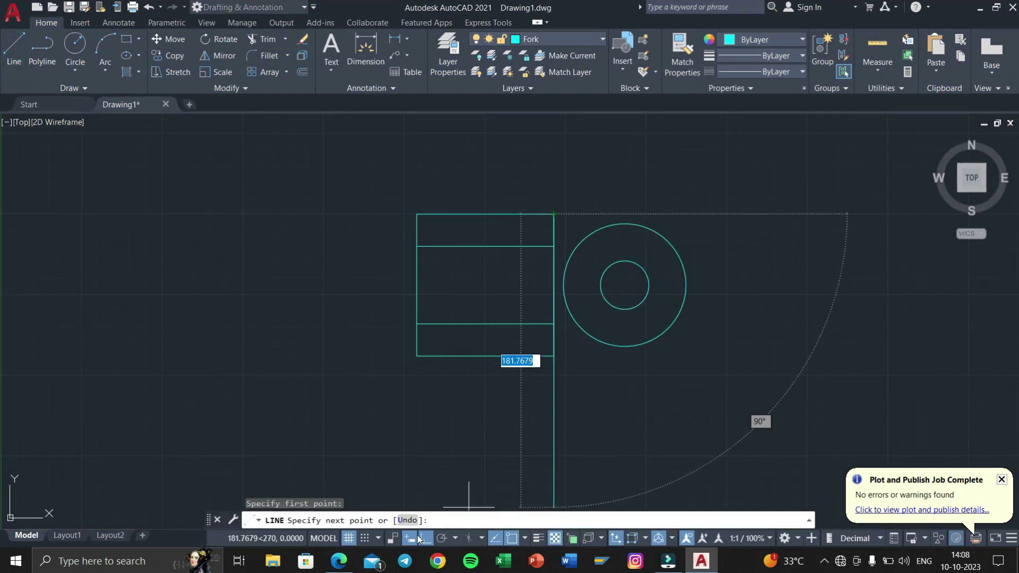
pyautogui.press('F8')
pyautogui.scroll(4, 621, 239)
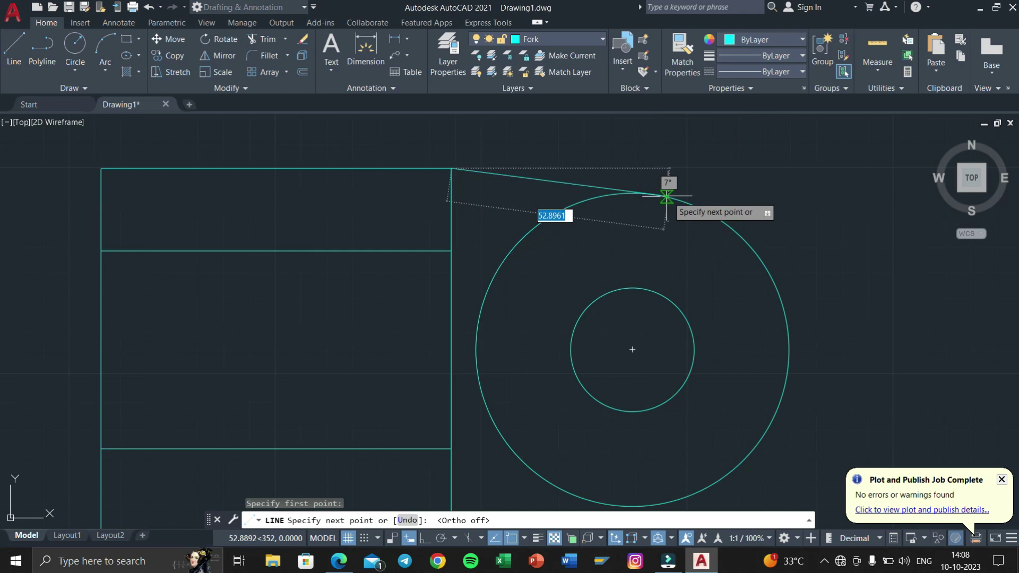
pyautogui.click(651, 193)
pyautogui.press('Return')
pyautogui.press('Return')
pyautogui.moveTo(634, 419); pyautogui.dragTo(637, 325, button='middle')
pyautogui.click(464, 431)
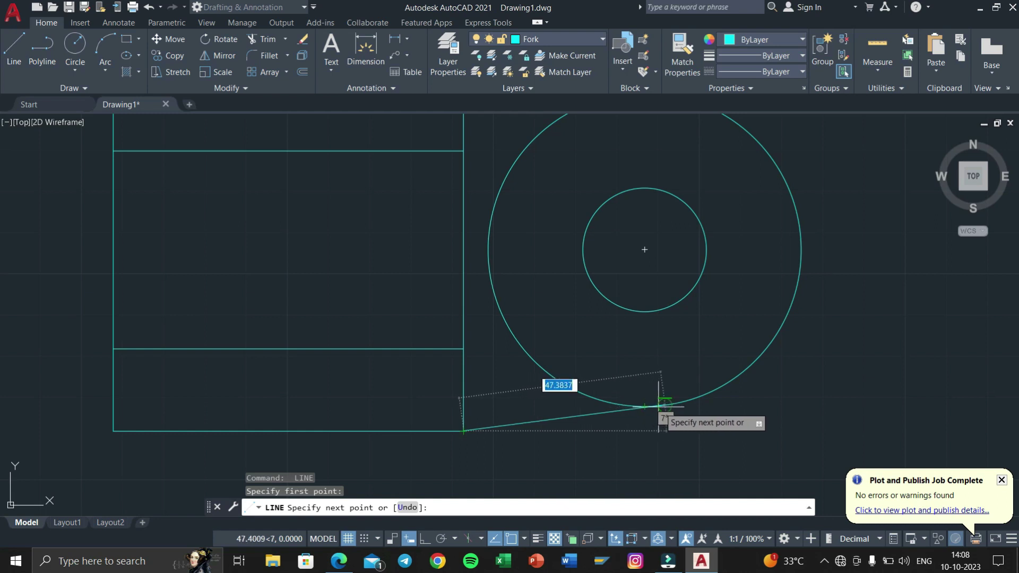
pyautogui.click(661, 406)
pyautogui.press('Escape')
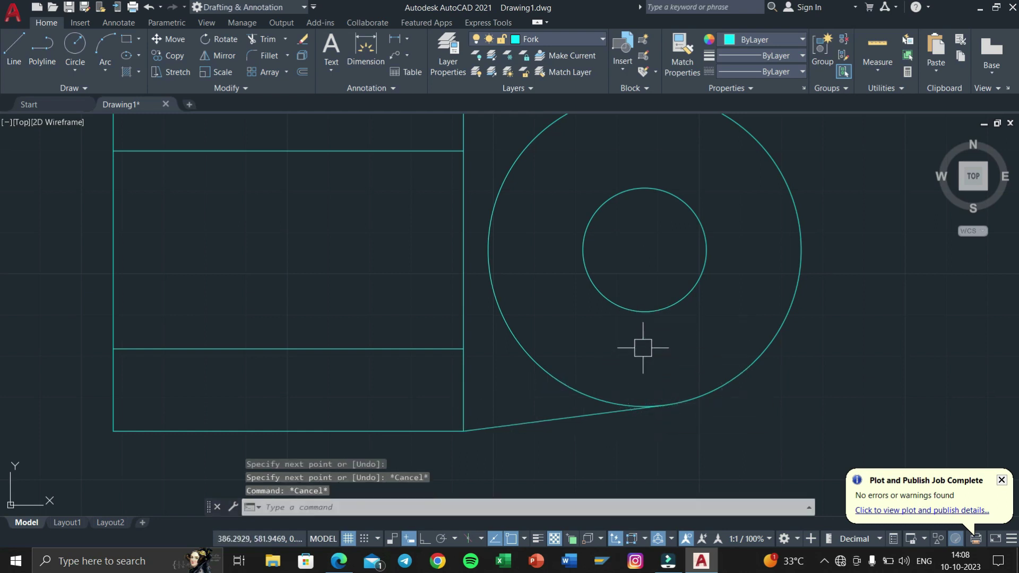
# Trim away the R38 circle's inner arc between the tangent lines.
pyautogui.write('tr')
pyautogui.press('Return')
pyautogui.click(556, 377)
pyautogui.moveTo(555, 333); pyautogui.dragTo(535, 398, button='middle')
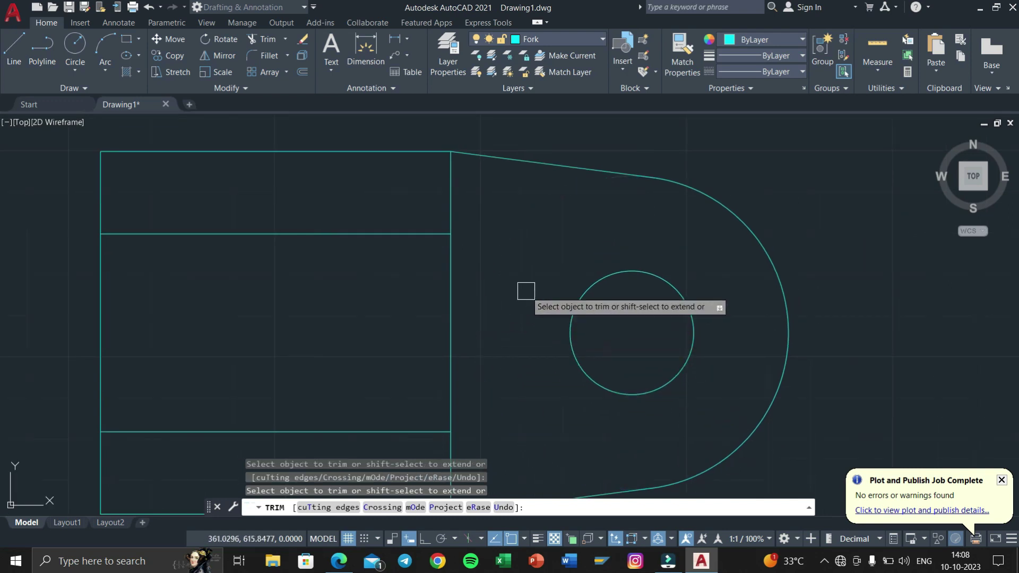
pyautogui.press('Return')
pyautogui.press('Return')
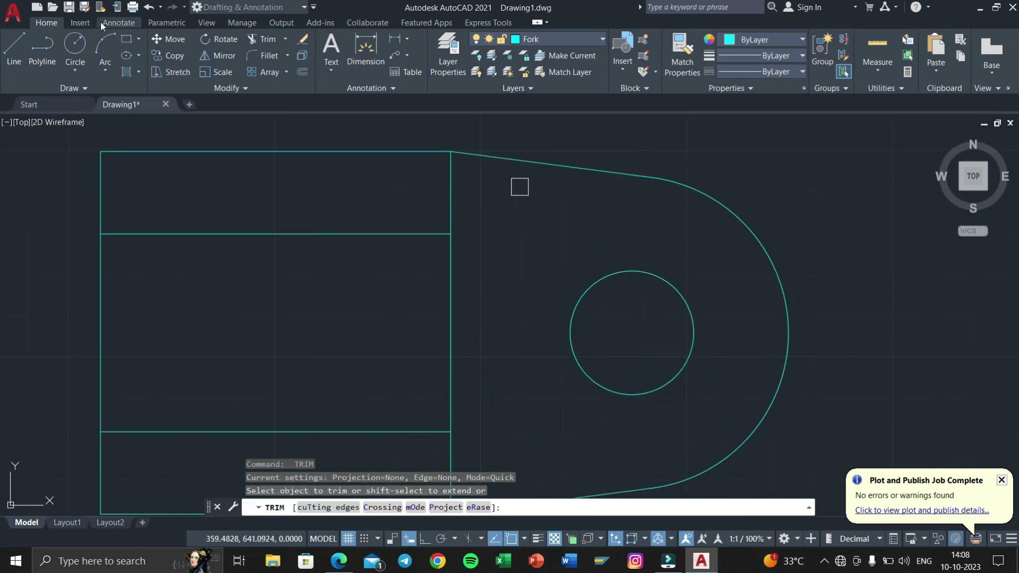
# Add a centre mark to the Ø30 circle.
pyautogui.click(102, 22)
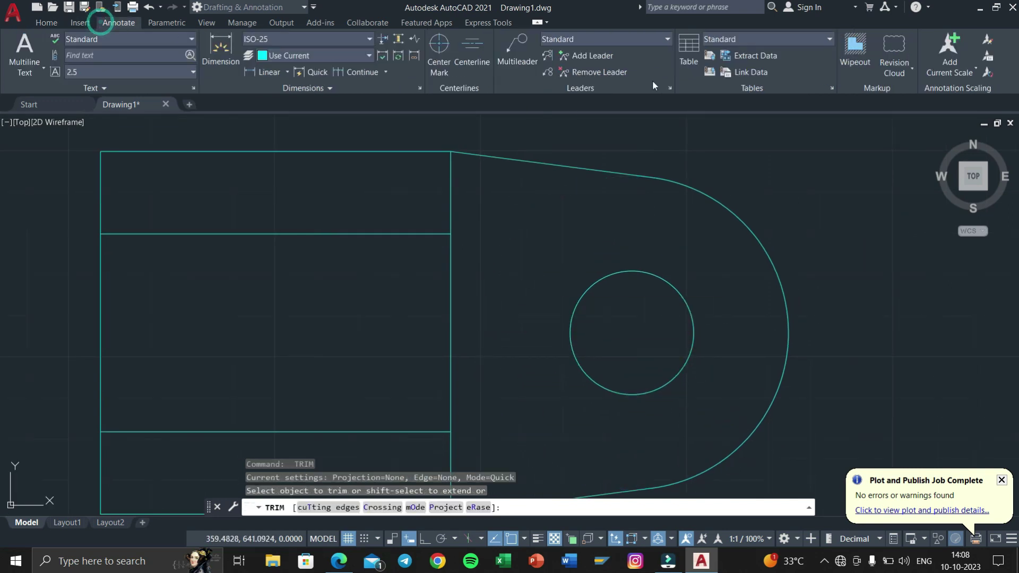
pyautogui.click(438, 50)
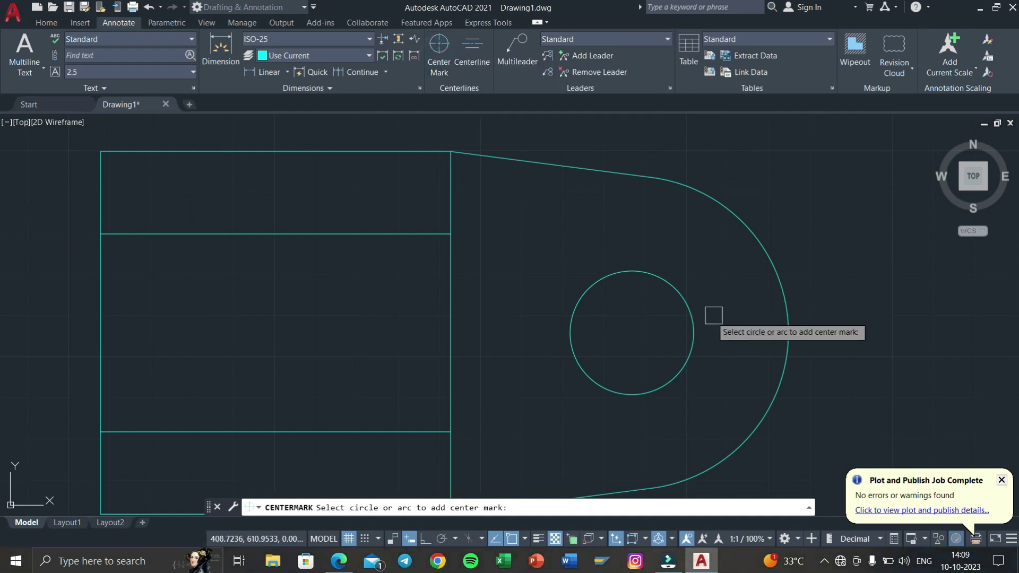
pyautogui.click(693, 329)
pyautogui.press('Escape')
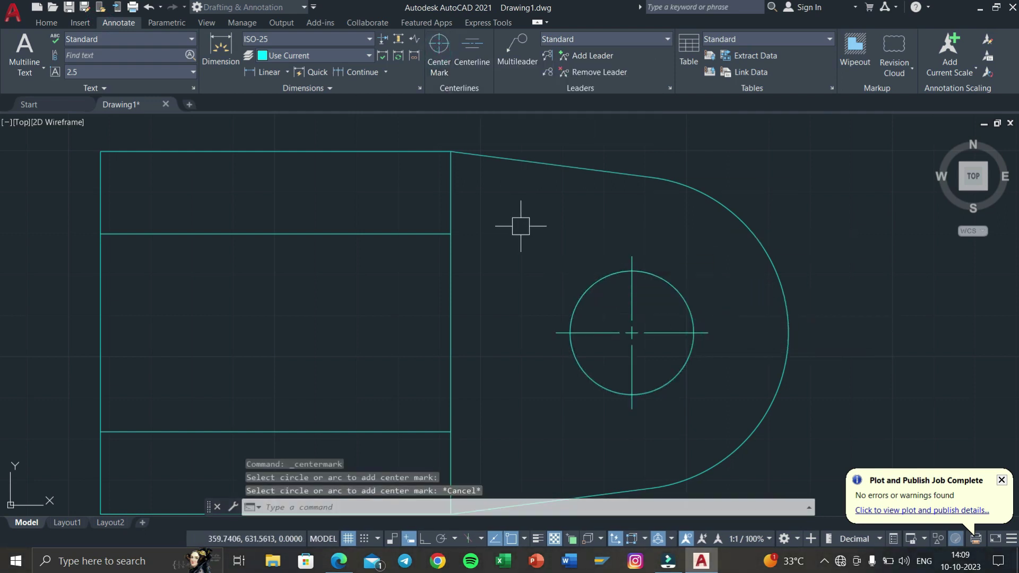
# Create a centerline between the rectangle's horizontal edges and stretch it right toward the hole.
pyautogui.click(472, 50)
pyautogui.click(355, 233)
pyautogui.click(355, 432)
pyautogui.click(470, 336)
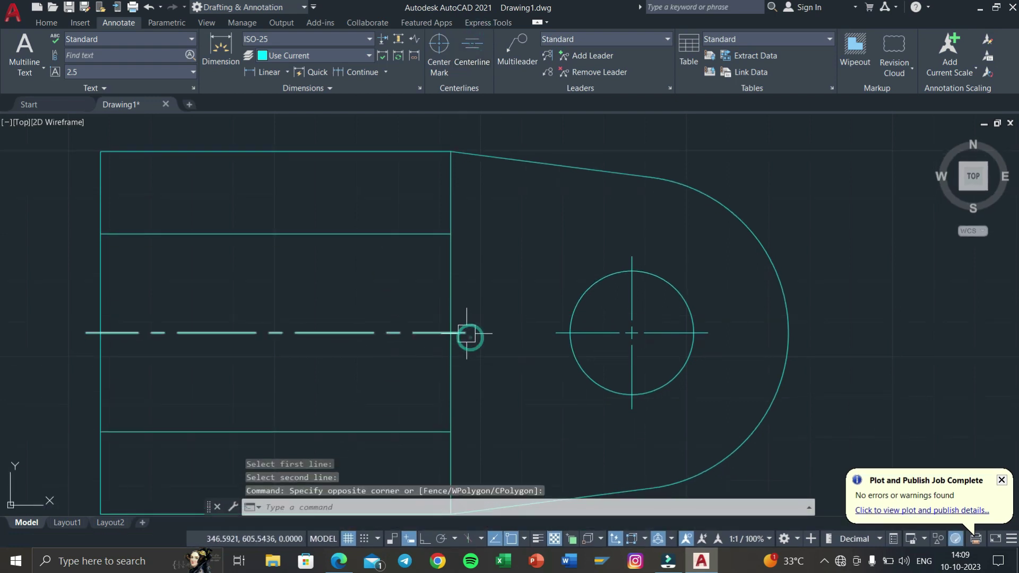
pyautogui.click(467, 333)
pyautogui.click(464, 333)
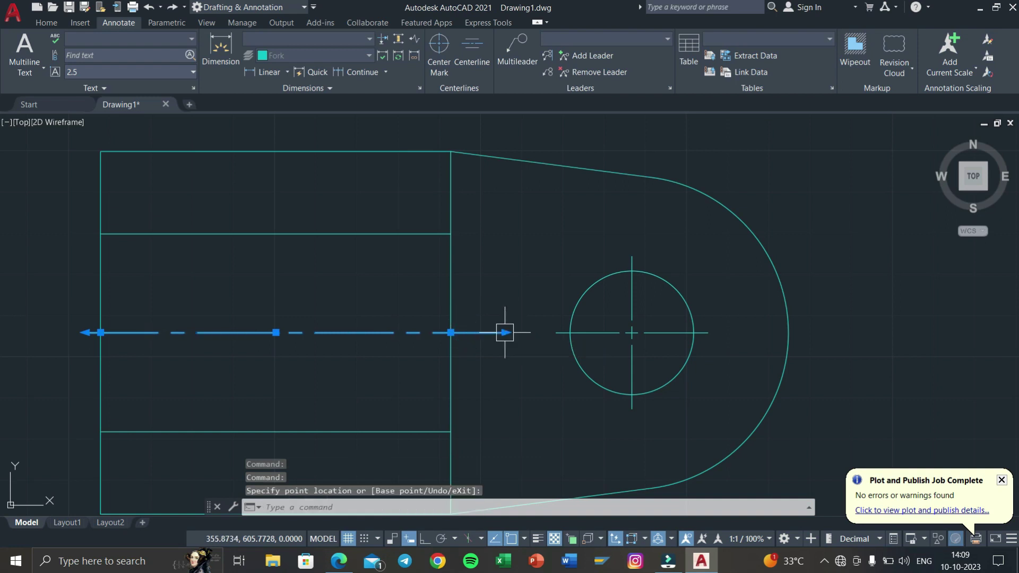
pyautogui.click(505, 333)
pyautogui.press('Escape')
pyautogui.press('Escape')
pyautogui.press('Escape')
pyautogui.moveTo(394, 289)
pyautogui.mouseDown(button='middle')
pyautogui.moveTo(471, 266)
pyautogui.moveTo(500, 275)
pyautogui.mouseUp(button='middle')
pyautogui.scroll(-2, 471, 266)
pyautogui.press('super+Tab')
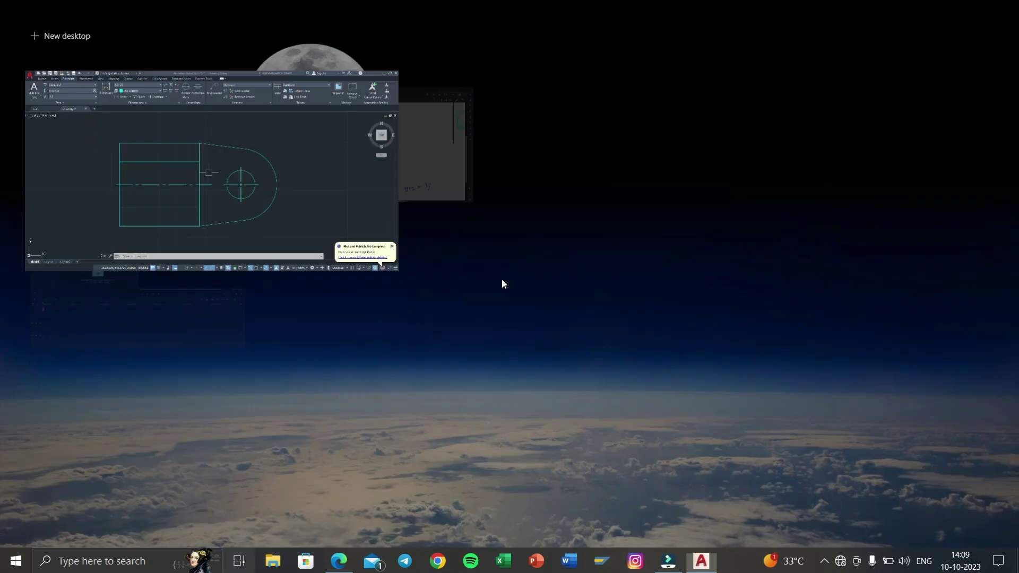
pyautogui.click(370, 195)
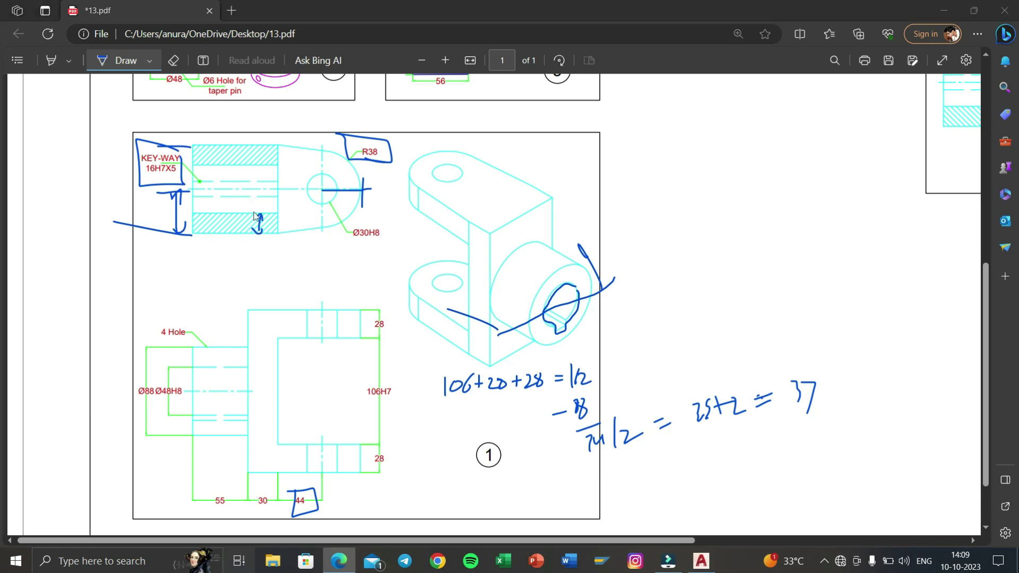
pyautogui.press('super+Tab')
pyautogui.click(308, 176)
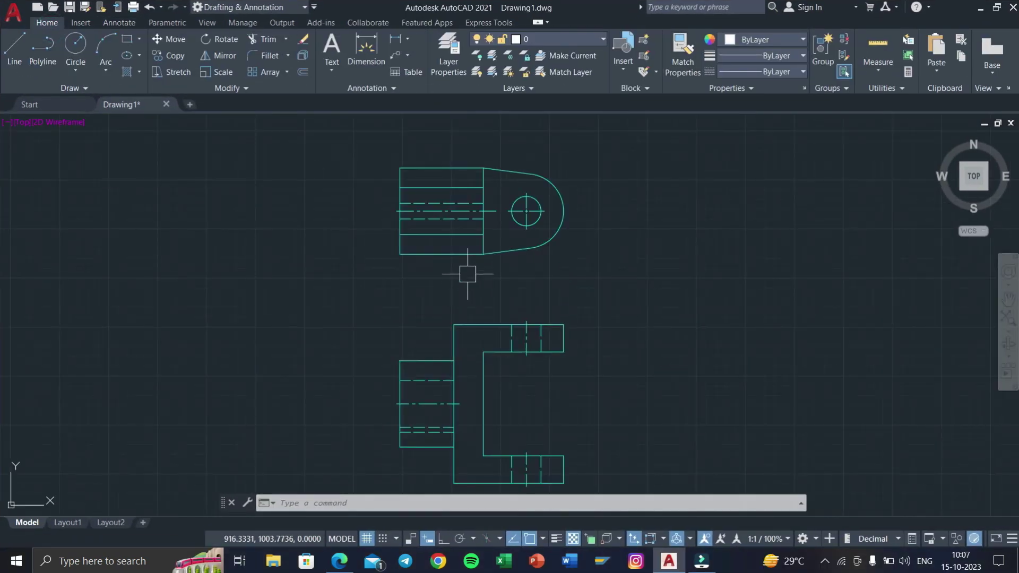
# Hatch the top and bottom strips of the fork block with ByLayer colour.
pyautogui.moveTo(468, 274); pyautogui.dragTo(428, 302, button='middle')
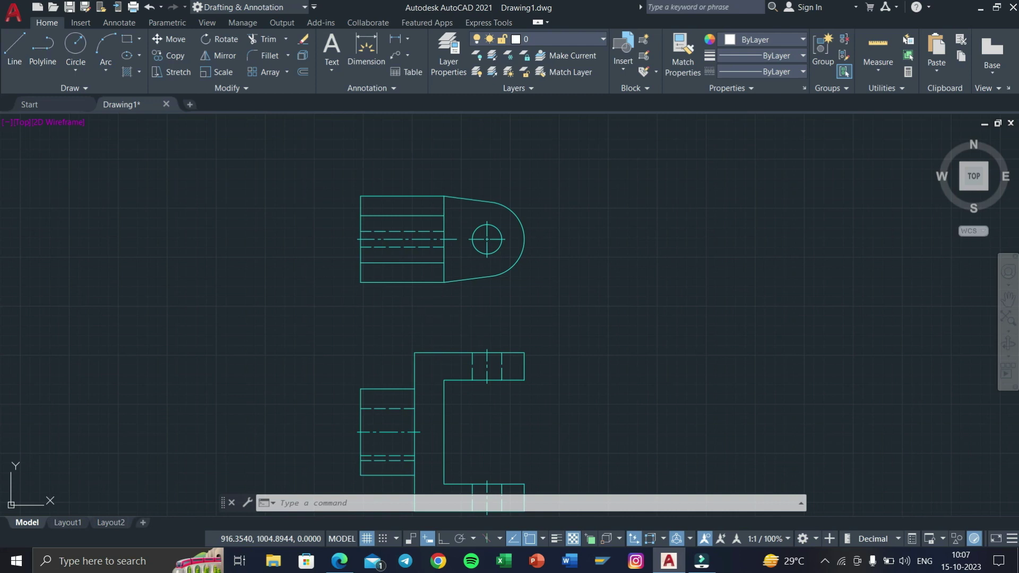
pyautogui.write('h')
pyautogui.press('Return')
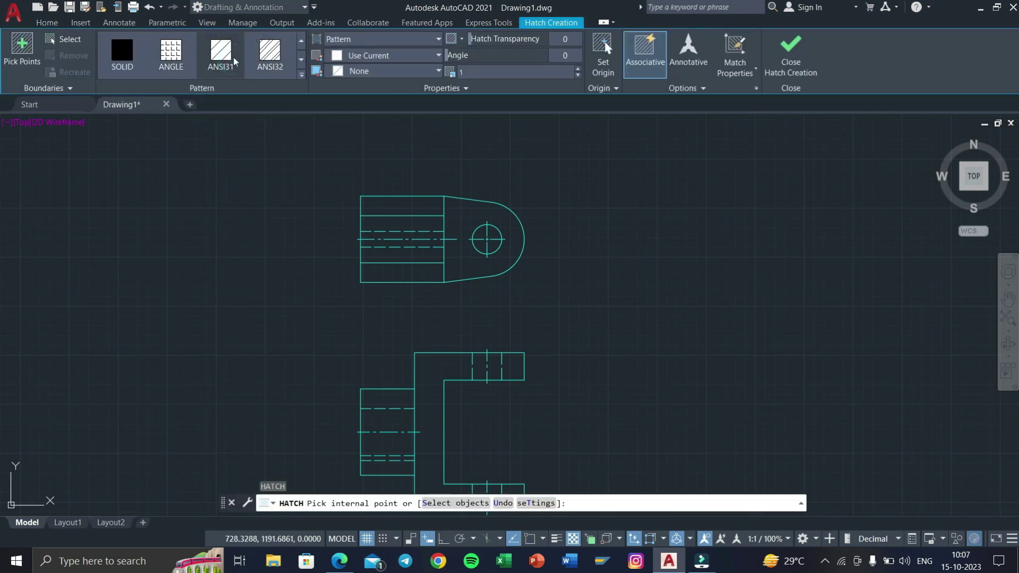
pyautogui.click(406, 53)
pyautogui.click(363, 72)
pyautogui.click(409, 208)
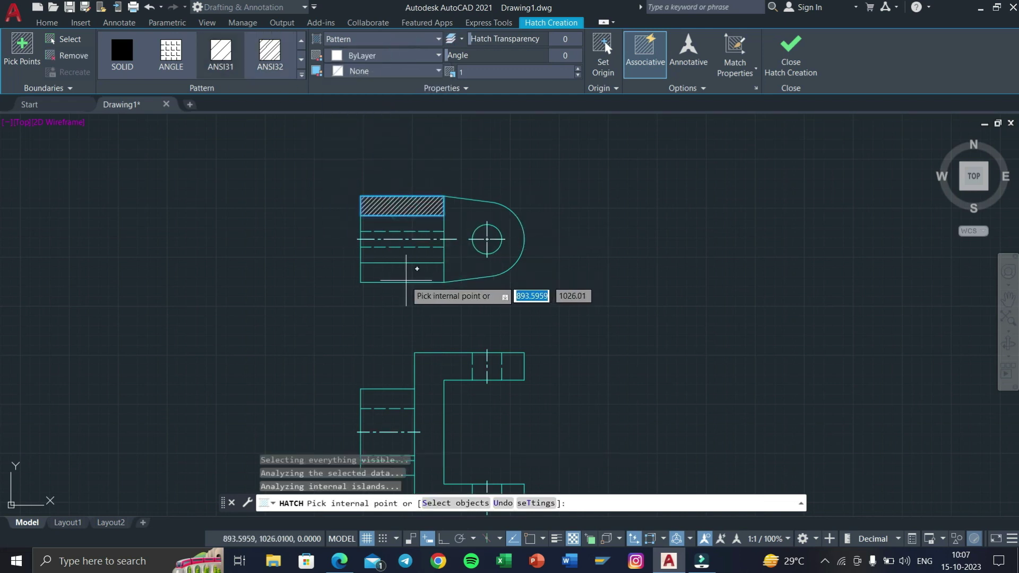
pyautogui.click(406, 269)
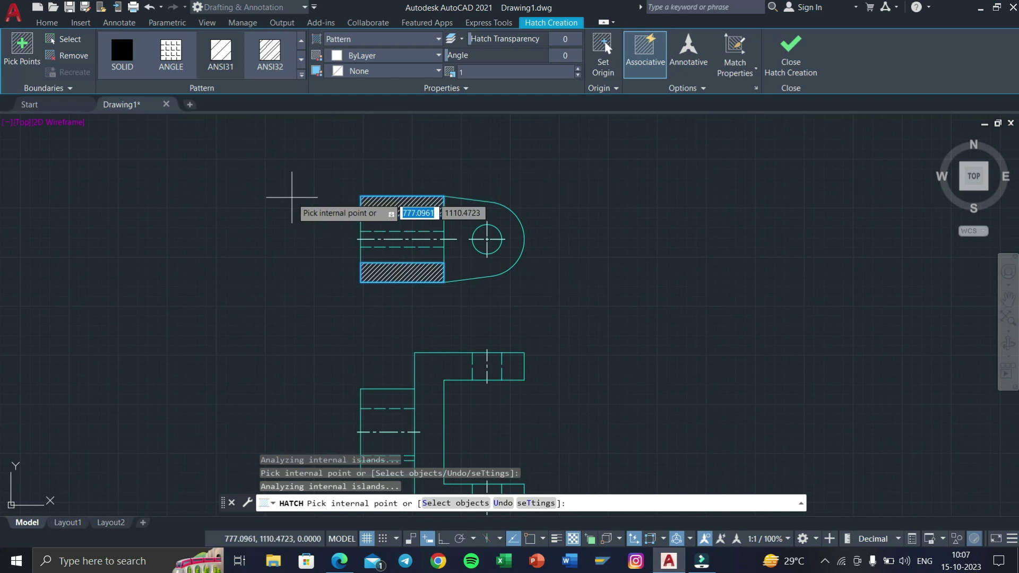
pyautogui.press('Return')
# Move the fork's hatch onto the Fork layer.
pyautogui.scroll(5, 412, 208)
pyautogui.moveTo(412, 207)
pyautogui.mouseDown(button='middle')
pyautogui.moveTo(370, 314)
pyautogui.moveTo(368, 207)
pyautogui.mouseUp(button='middle')
pyautogui.click(387, 192)
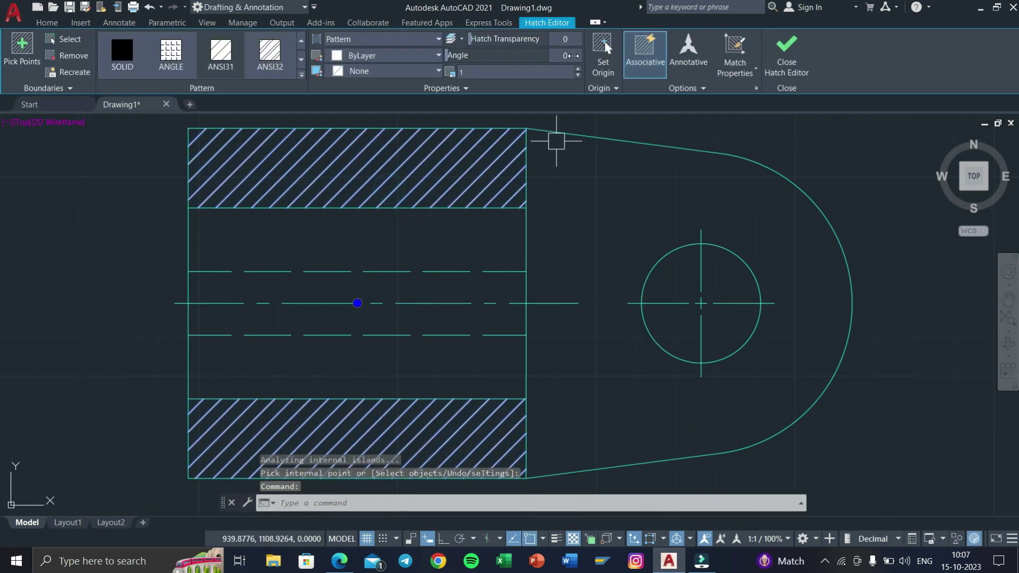
pyautogui.click(47, 22)
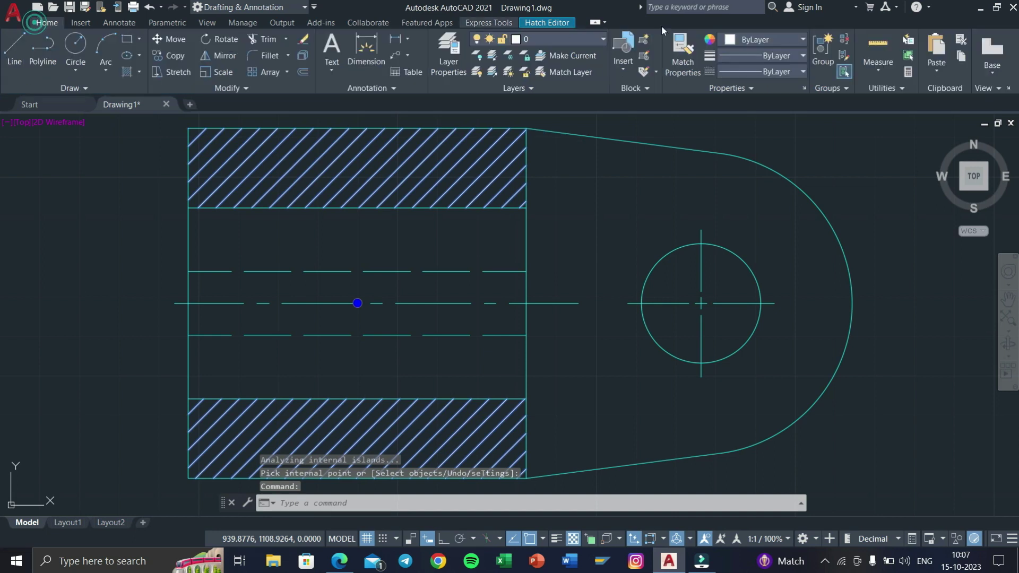
pyautogui.click(578, 40)
pyautogui.click(530, 127)
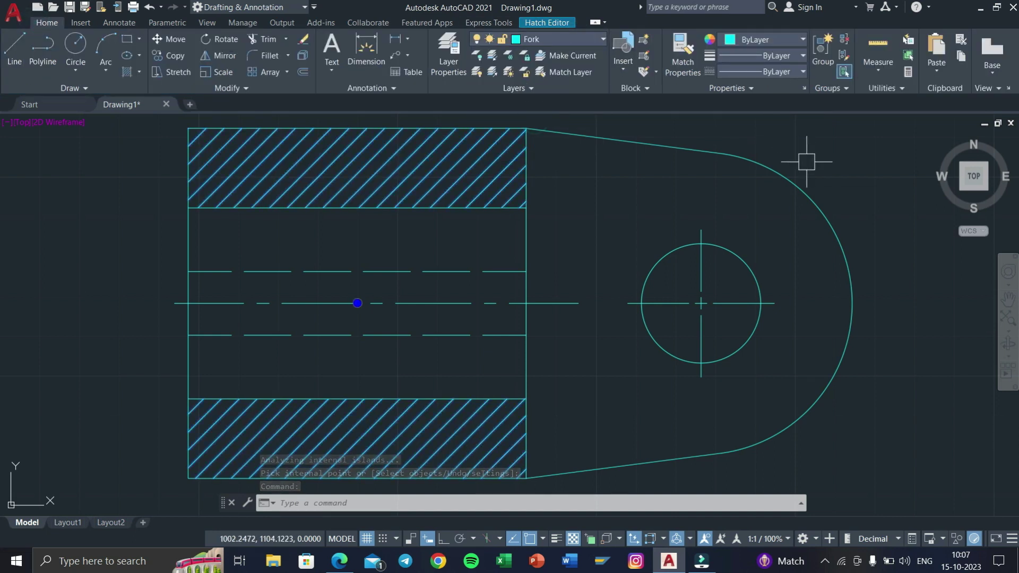
# Cancel the restarted hatch command and bring the front view into sight.
pyautogui.press('Return')
pyautogui.scroll(-2, 787, 282)
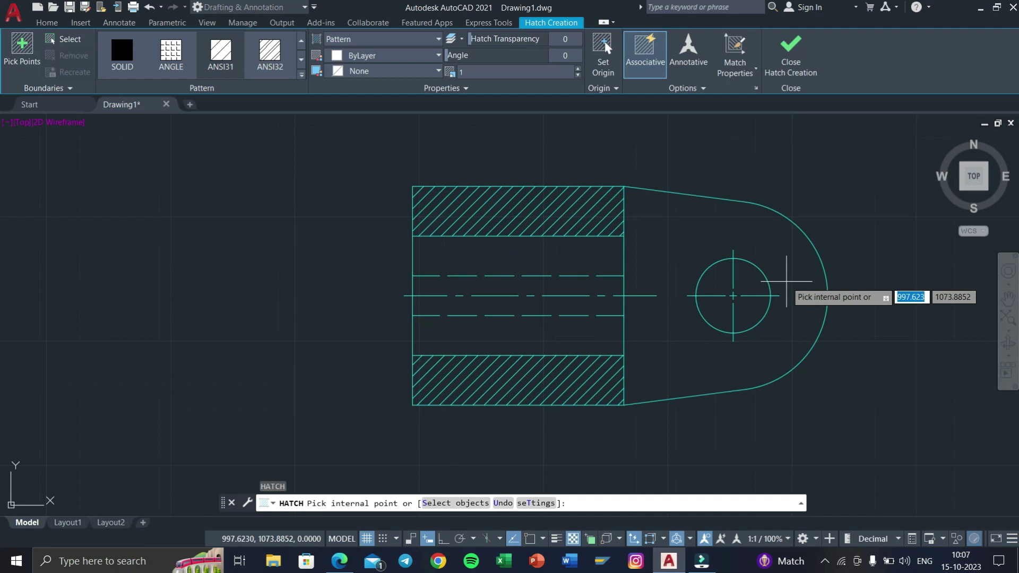
pyautogui.press('Escape')
pyautogui.scroll(-5, 787, 282)
pyautogui.scroll(4, 603, 273)
pyautogui.moveTo(603, 273)
pyautogui.mouseDown(button='middle')
pyautogui.moveTo(495, 188)
pyautogui.moveTo(458, 237)
pyautogui.mouseUp(button='middle')
pyautogui.scroll(-2, 511, 202)
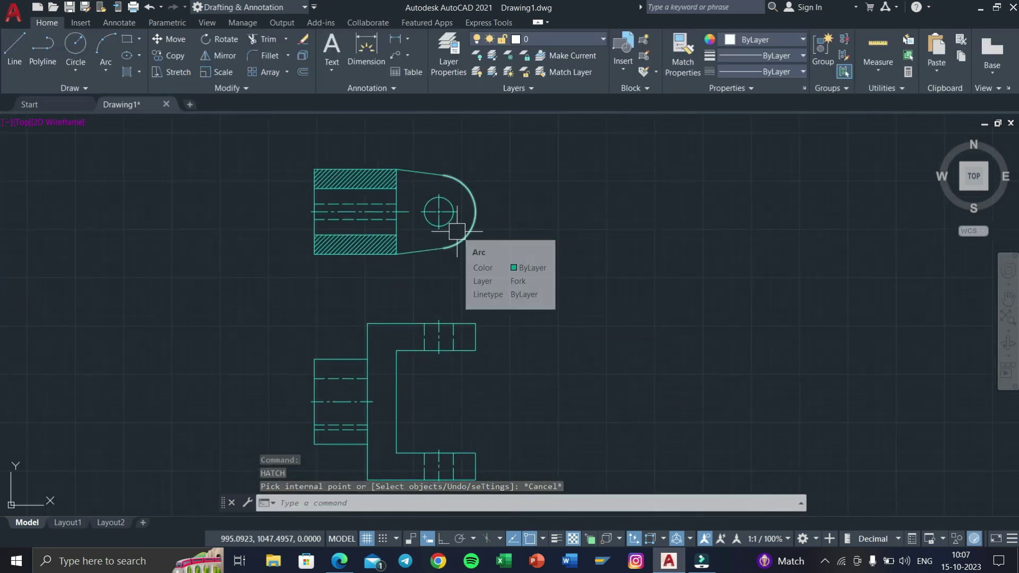
# Bring up 13.pdf in Edge and scroll to the centre block's dimensions.
pyautogui.press('super+Tab')
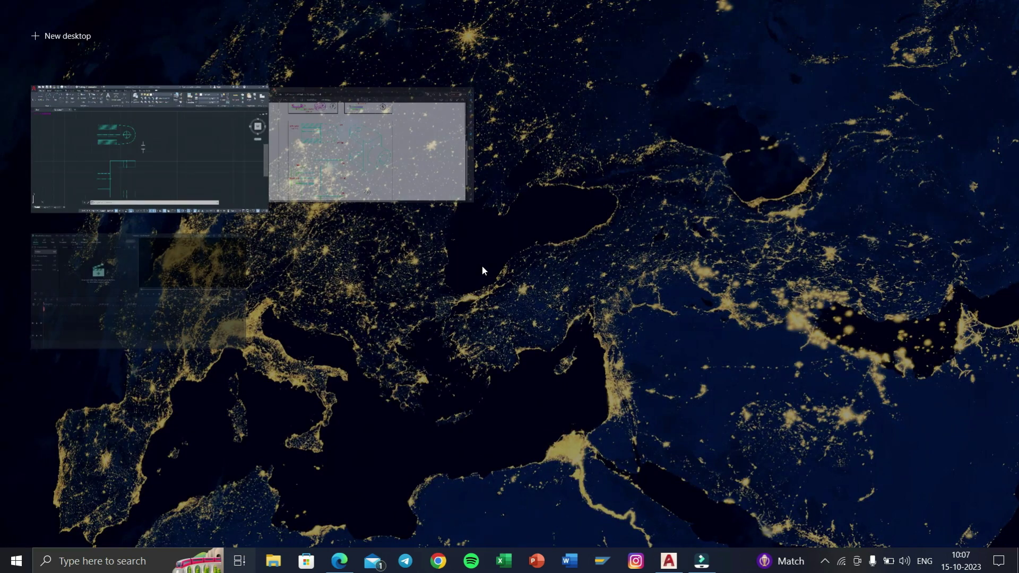
pyautogui.click(397, 158)
pyautogui.scroll(5, 366, 285)
pyautogui.scroll(3, 237, 232)
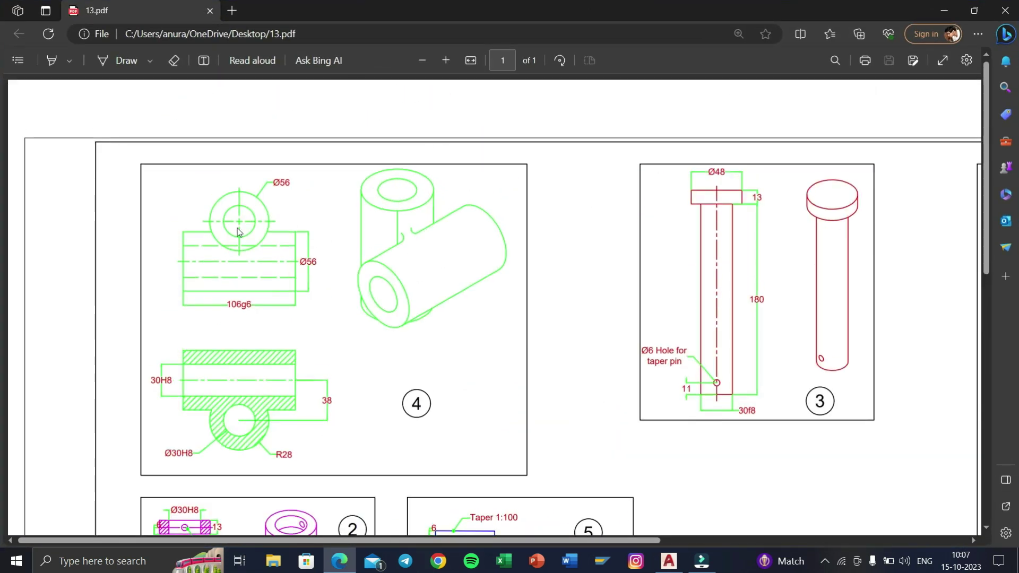
pyautogui.keyDown('ctrl'); pyautogui.scroll(-3, 505, 279); pyautogui.keyUp('ctrl')
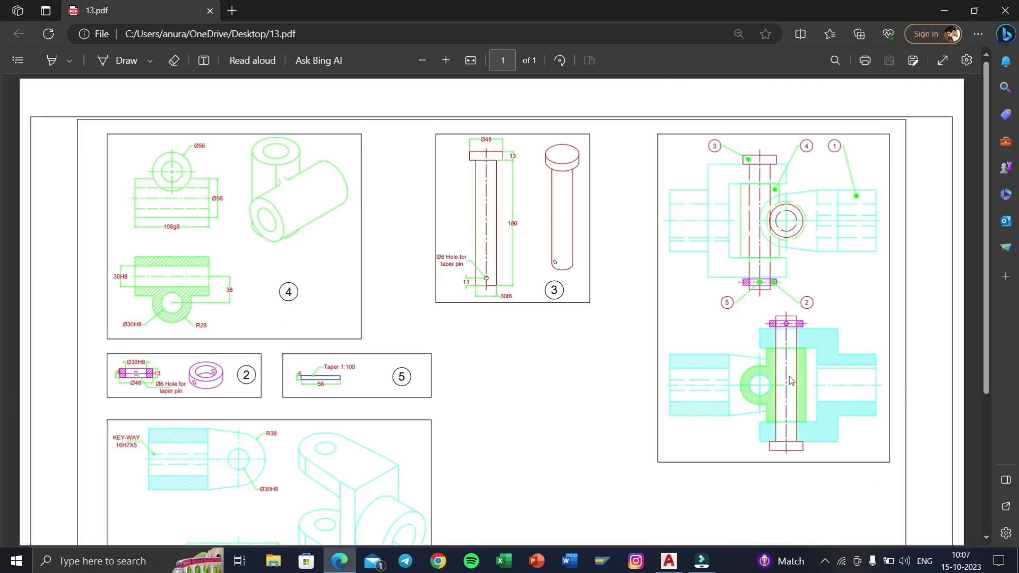
pyautogui.scroll(-2, 245, 272)
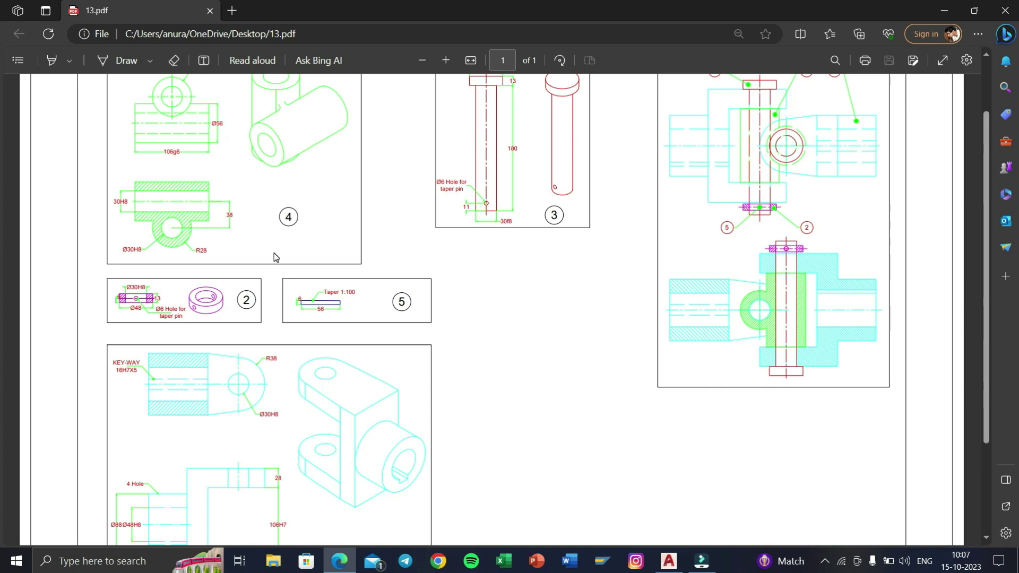
pyautogui.scroll(2, 275, 257)
pyautogui.keyDown('ctrl'); pyautogui.scroll(2, 228, 231); pyautogui.keyUp('ctrl')
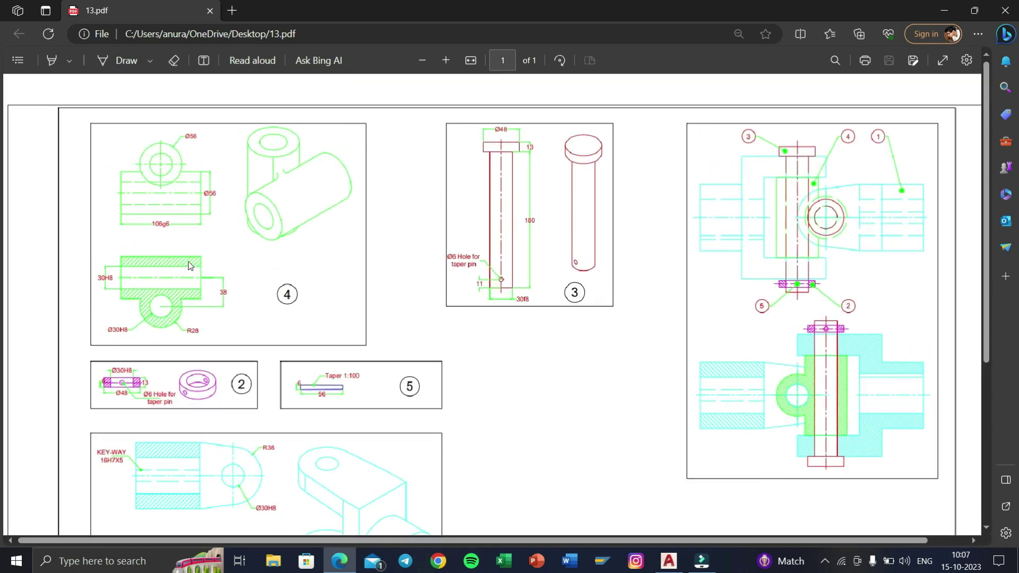
pyautogui.scroll(1, 180, 215)
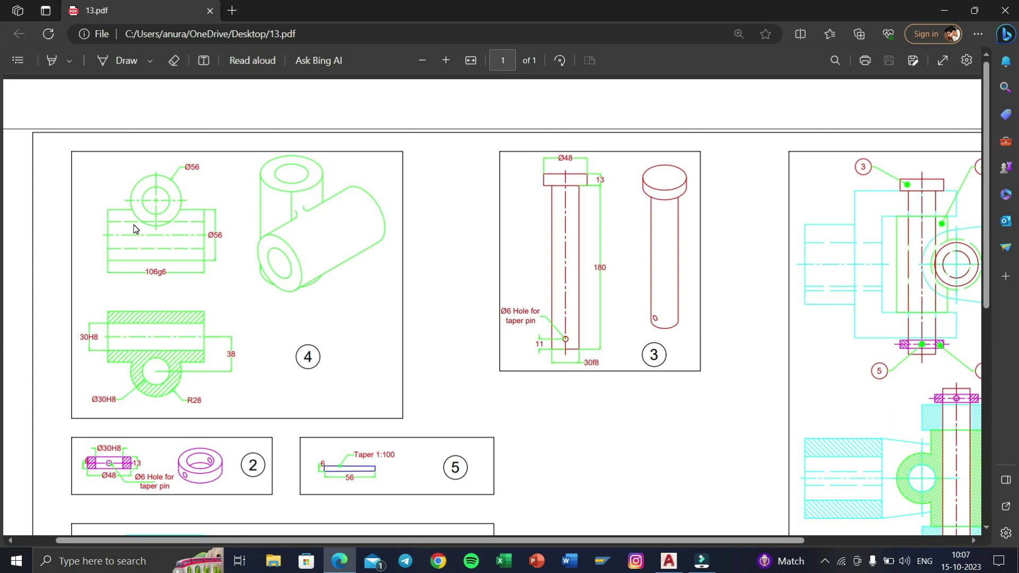
# Underline 106g6 and bracket Ø56 in blue ink on the PDF.
pyautogui.click(116, 59)
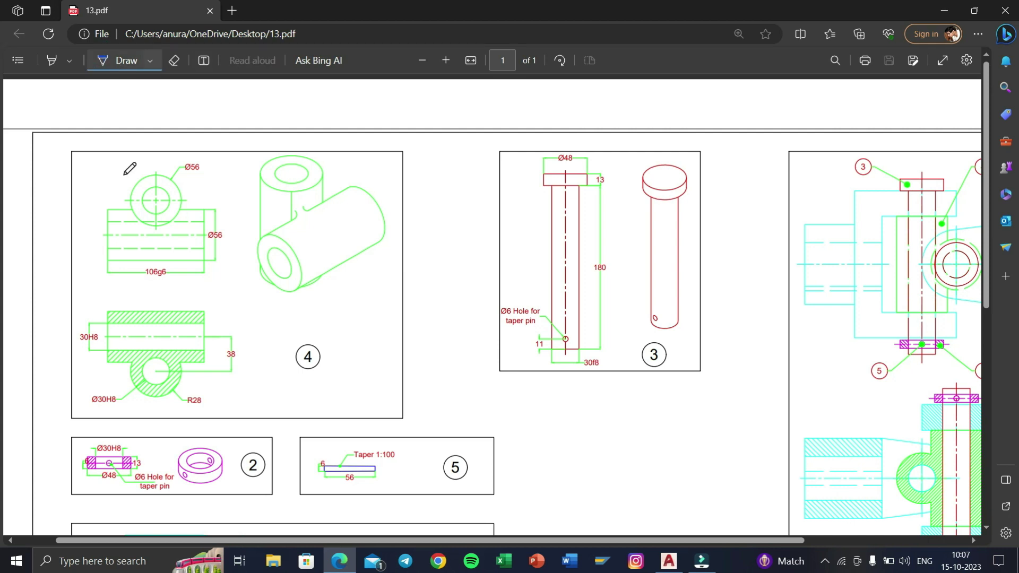
pyautogui.moveTo(138, 280); pyautogui.dragTo(175, 279)
pyautogui.moveTo(220, 226); pyautogui.dragTo(223, 241)
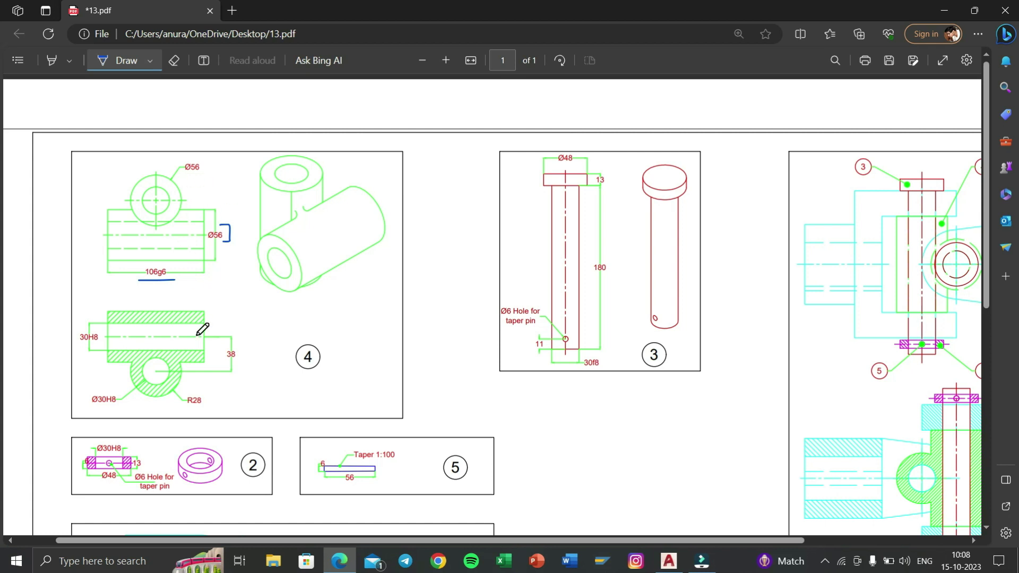
pyautogui.press('super+Tab')
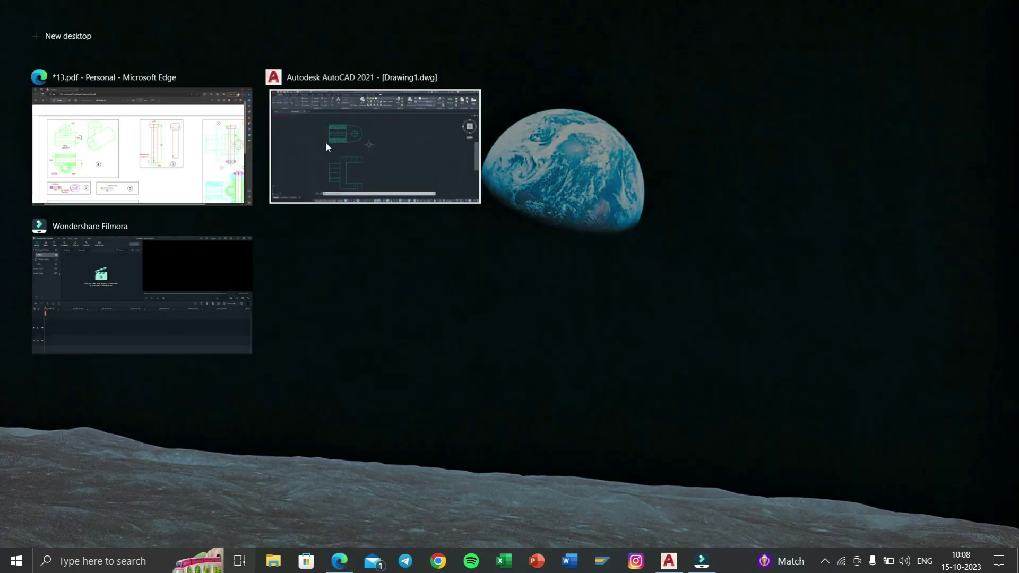
# Make Centre Block the current layer and pan to free drawing space.
pyautogui.click(326, 142)
pyautogui.click(576, 39)
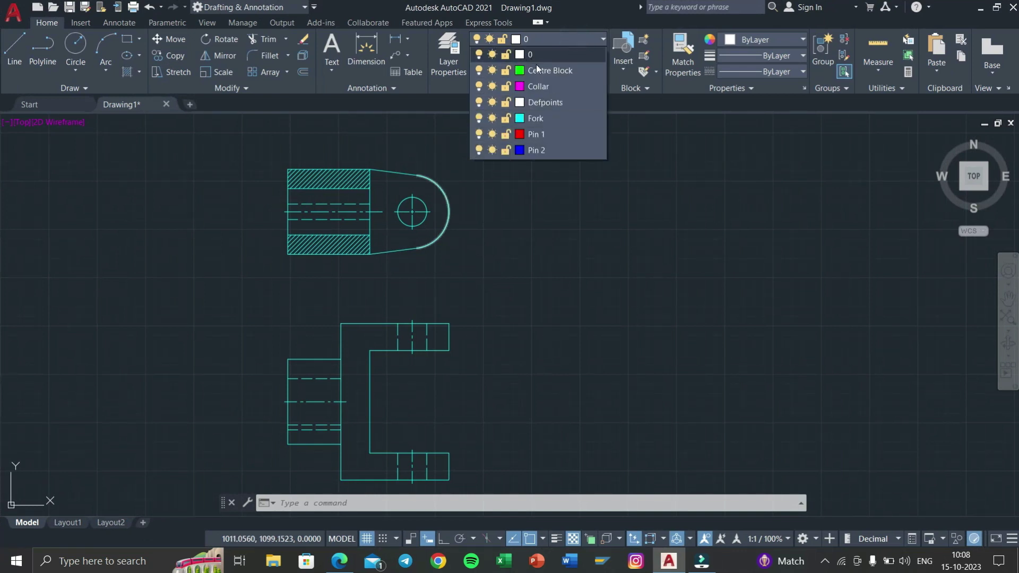
pyautogui.click(536, 66)
pyautogui.scroll(-4, 553, 166)
pyautogui.moveTo(553, 166); pyautogui.dragTo(409, 227, button='middle')
pyautogui.scroll(4, 409, 227)
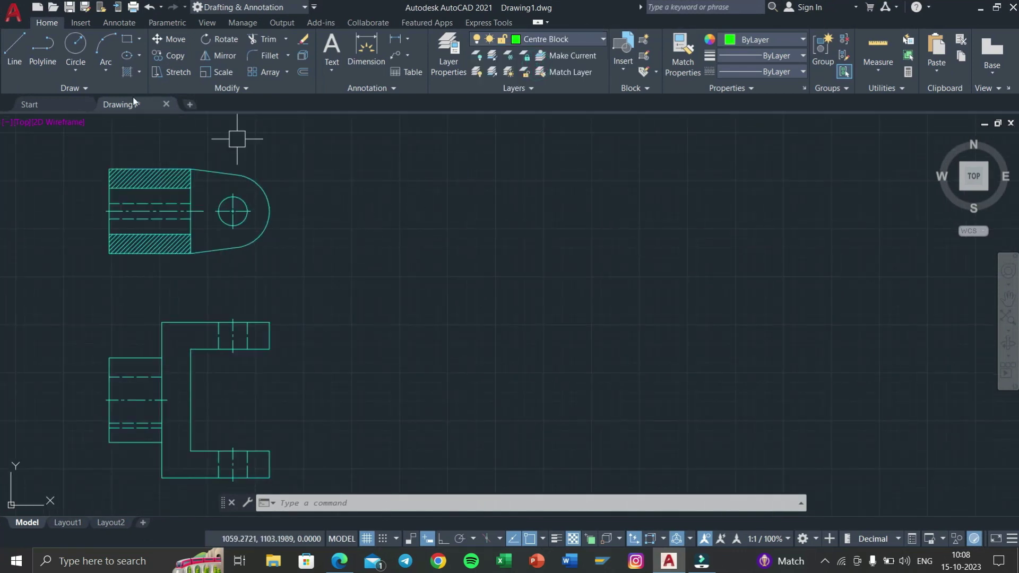
# Draw a 106 × 56 rectangle in empty space.
pyautogui.click(127, 39)
pyautogui.click(414, 252)
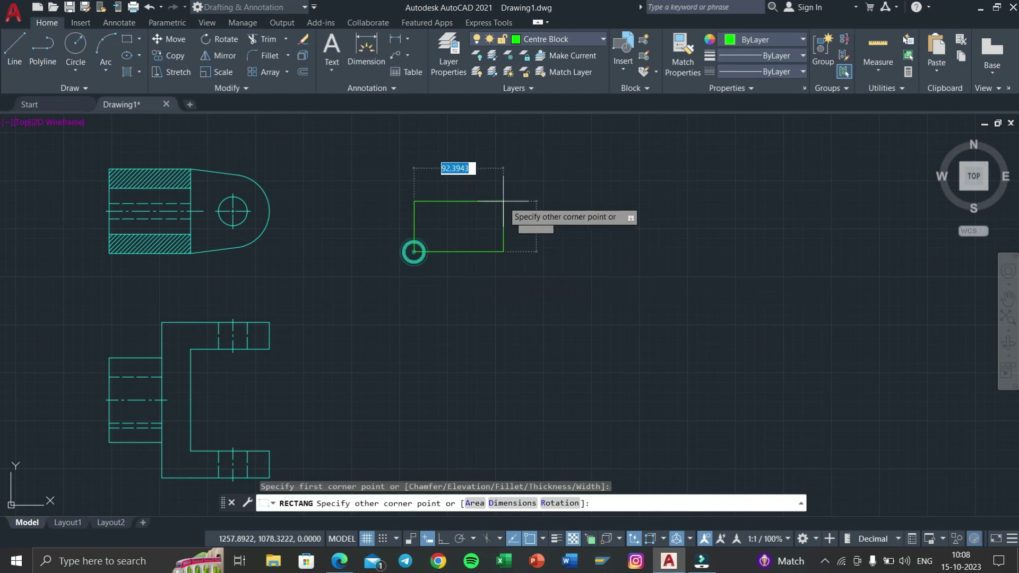
pyautogui.write('106')
pyautogui.press('Tab')
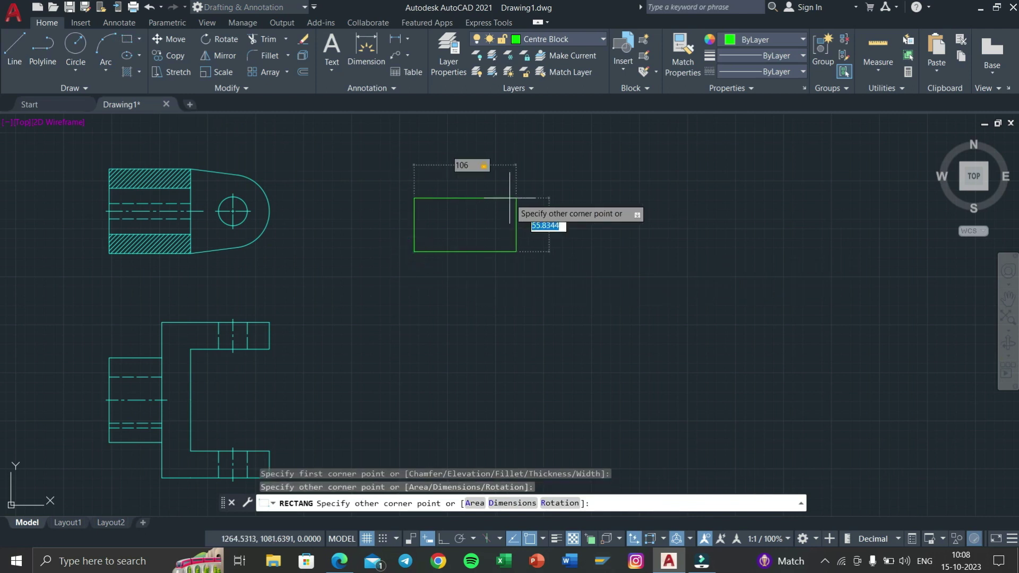
pyautogui.write('5')
pyautogui.press('Return')
# Explode the rectangle into separate lines with X.
pyautogui.scroll(3, 502, 204)
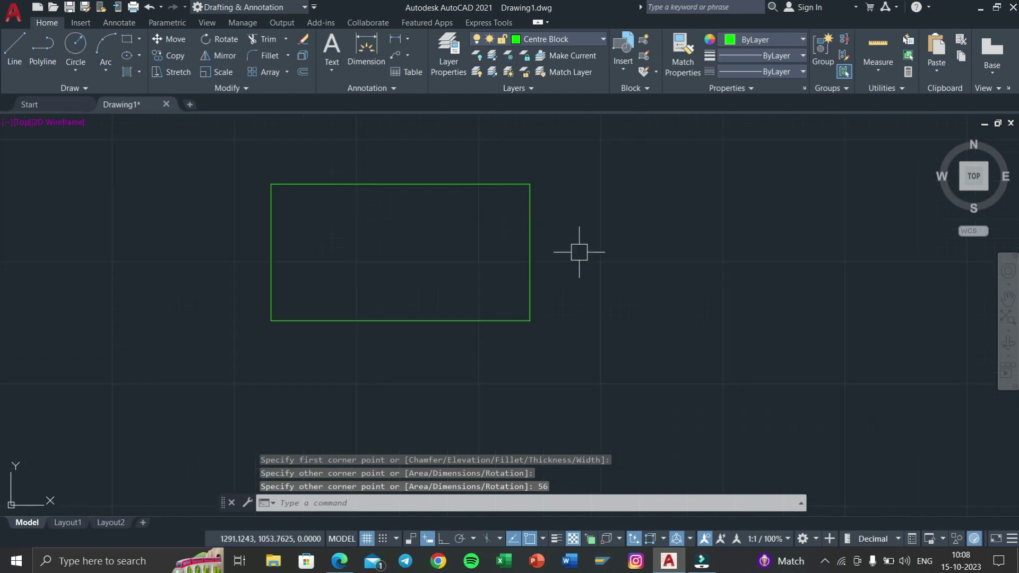
pyautogui.moveTo(579, 249); pyautogui.dragTo(480, 292)
pyautogui.write('x')
pyautogui.press('Return')
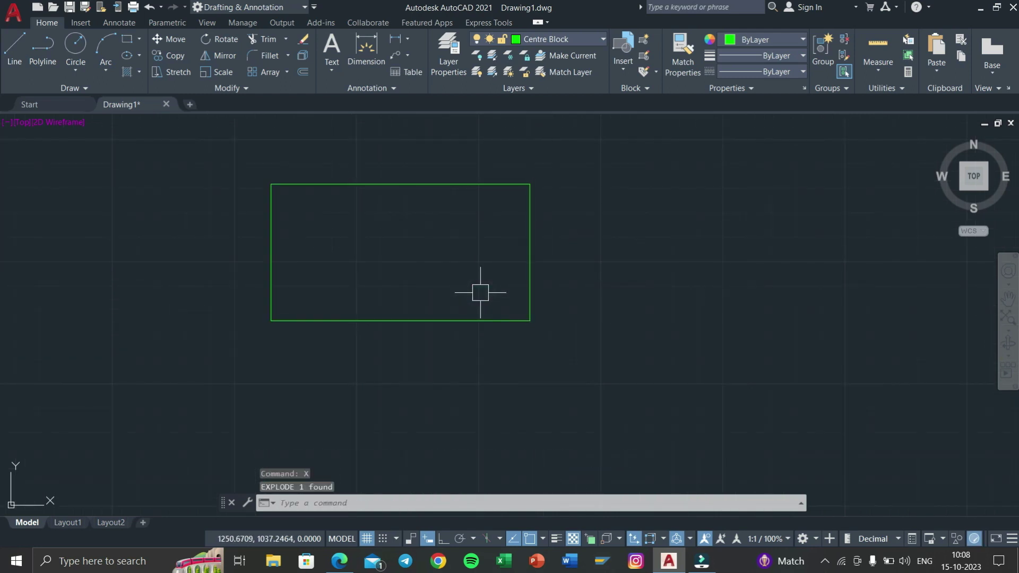
pyautogui.scroll(-2, 480, 292)
# Erase the stray handwritten 2 near the PDF's isometric view.
pyautogui.hotkey('alt', 'Tab')
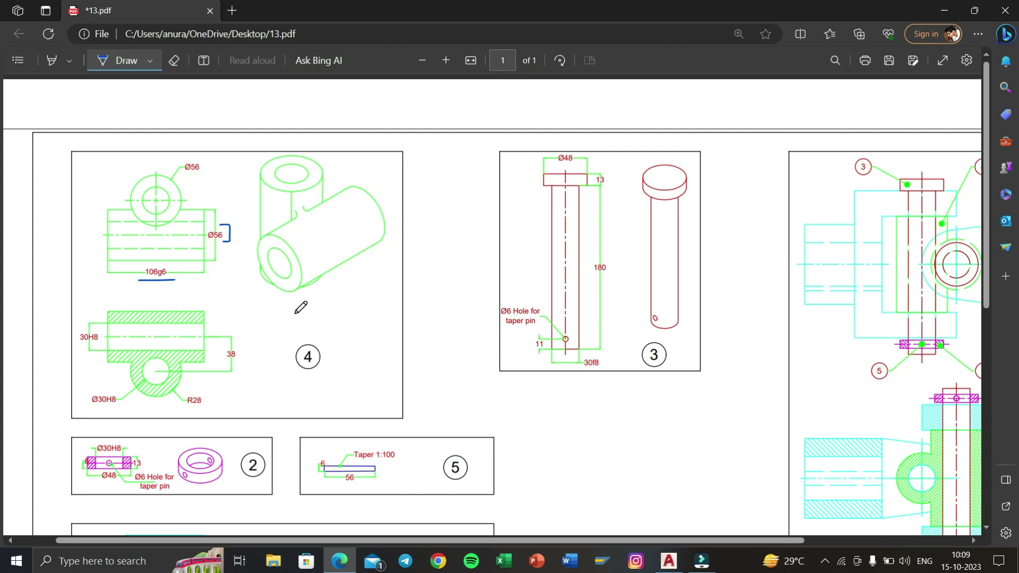
pyautogui.moveTo(288, 311); pyautogui.dragTo(299, 329)
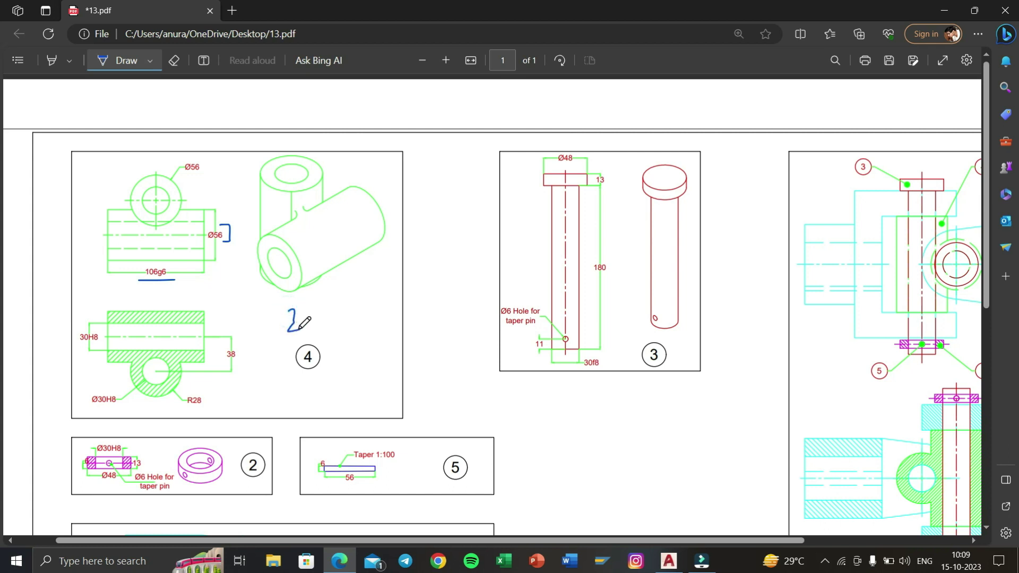
pyautogui.click(174, 60)
pyautogui.click(293, 320)
pyautogui.click(139, 60)
# Handwrite 56-30=26/2=13 in ink below the isometric view.
pyautogui.moveTo(313, 297)
pyautogui.mouseDown()
pyautogui.moveTo(320, 313)
pyautogui.moveTo(335, 300)
pyautogui.mouseUp()
pyautogui.moveTo(289, 300)
pyautogui.mouseDown()
pyautogui.moveTo(283, 321)
pyautogui.moveTo(368, 305)
pyautogui.moveTo(390, 316)
pyautogui.moveTo(413, 299)
pyautogui.mouseUp()
pyautogui.click(341, 301)
pyautogui.moveTo(405, 306); pyautogui.dragTo(434, 304)
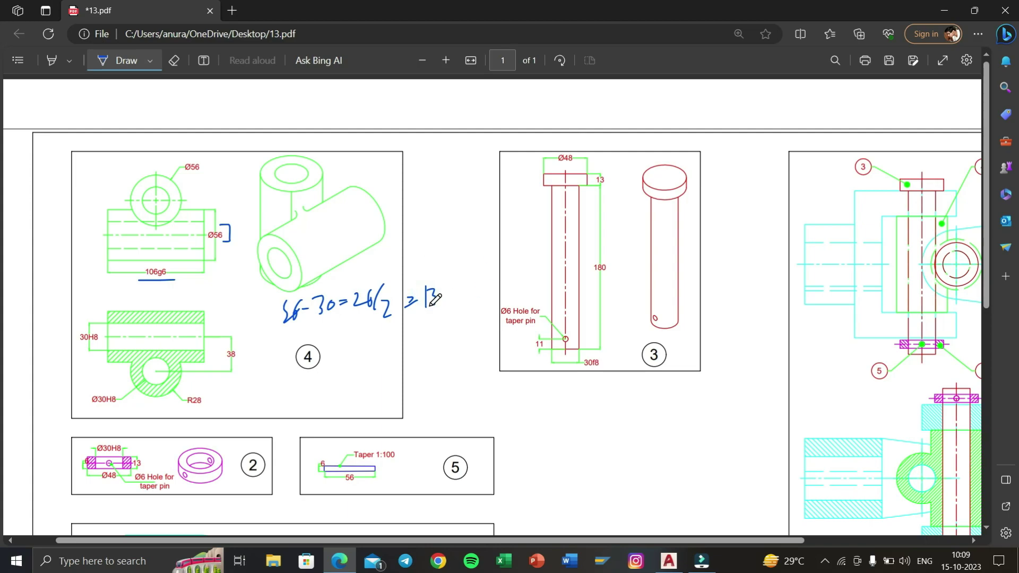
pyautogui.press('super+Tab')
pyautogui.click(382, 159)
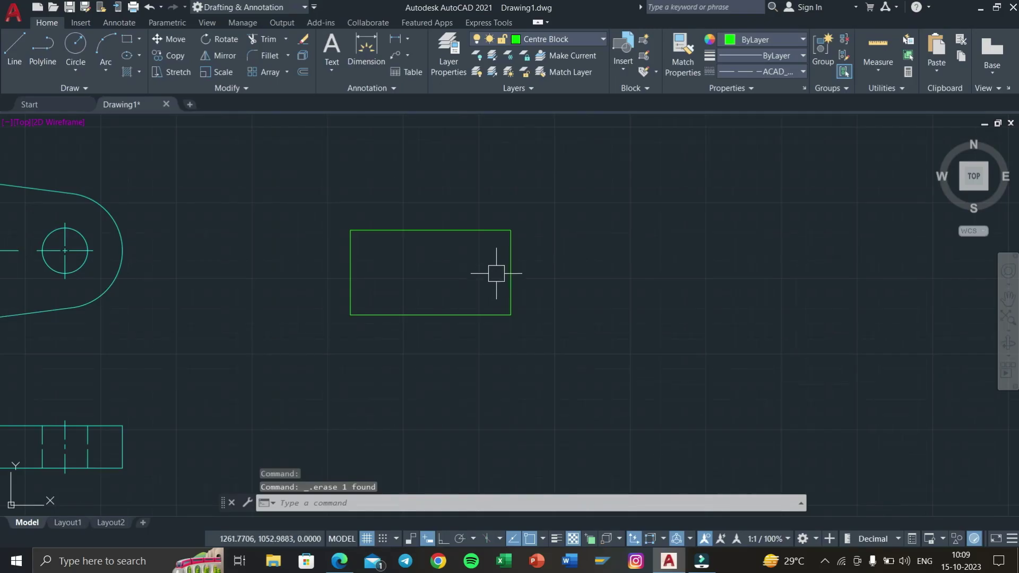
# Add a centerline between the block's top and bottom edges.
pyautogui.click(88, 22)
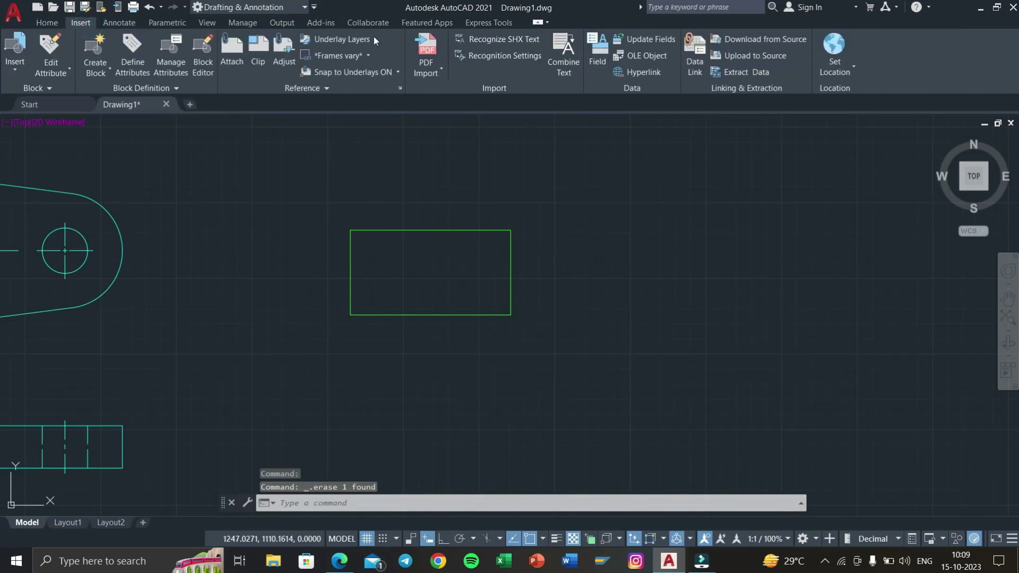
pyautogui.click(118, 22)
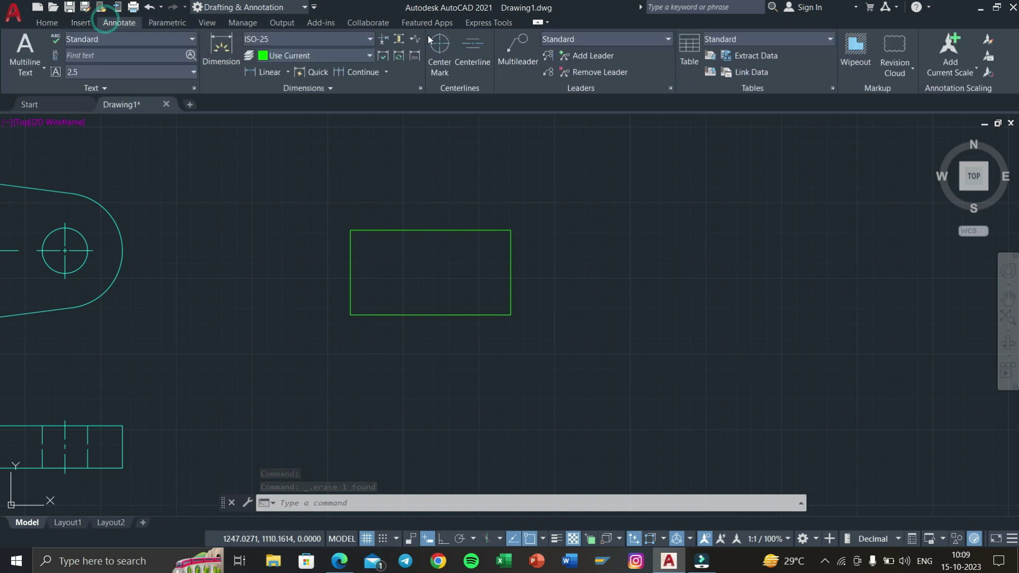
pyautogui.click(460, 45)
pyautogui.click(468, 231)
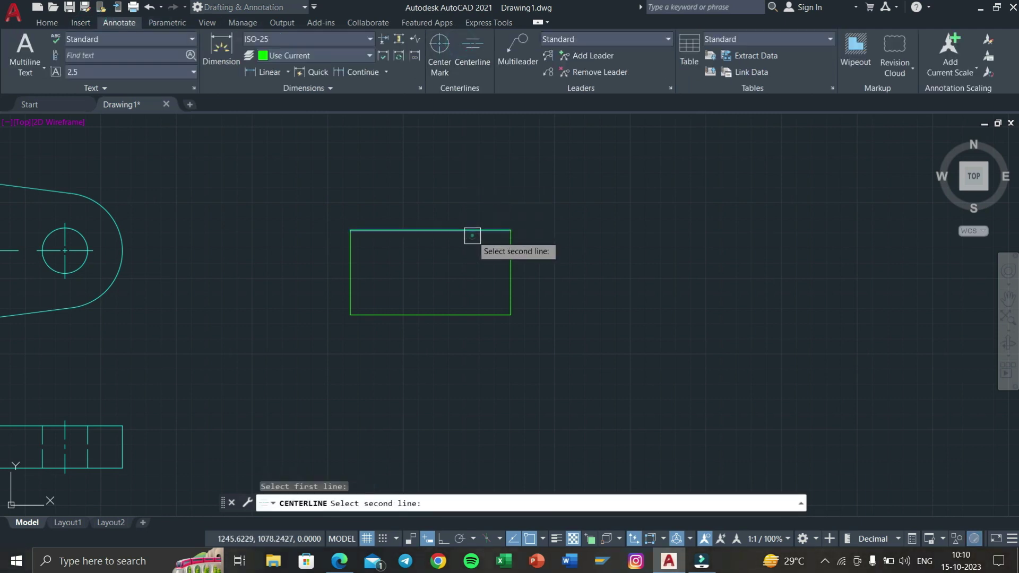
pyautogui.click(469, 313)
# Start OFFSET and set the offset distance to 13.
pyautogui.write('o')
pyautogui.press('Return')
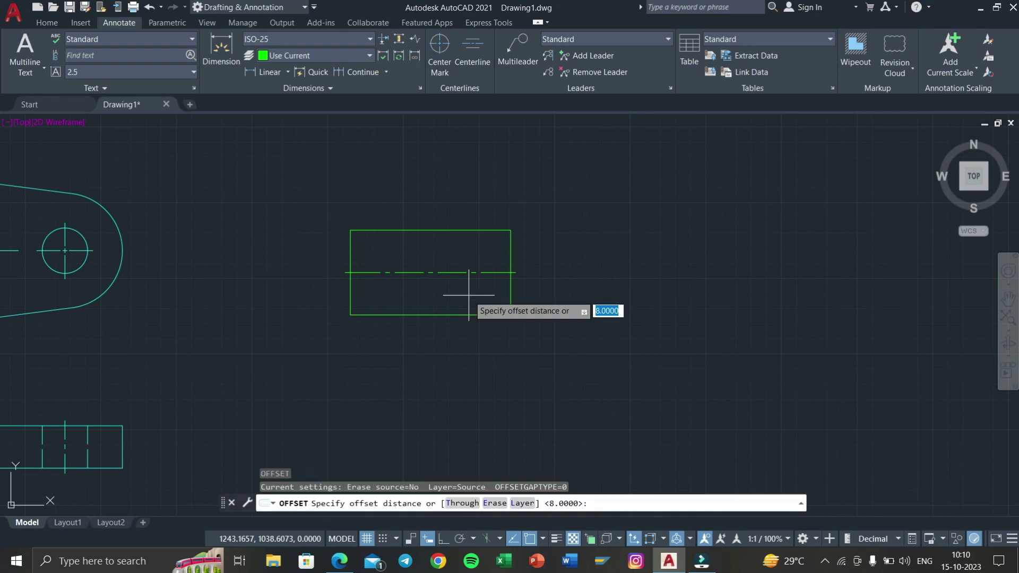
pyautogui.click(46, 22)
pyautogui.press('BackSpace')
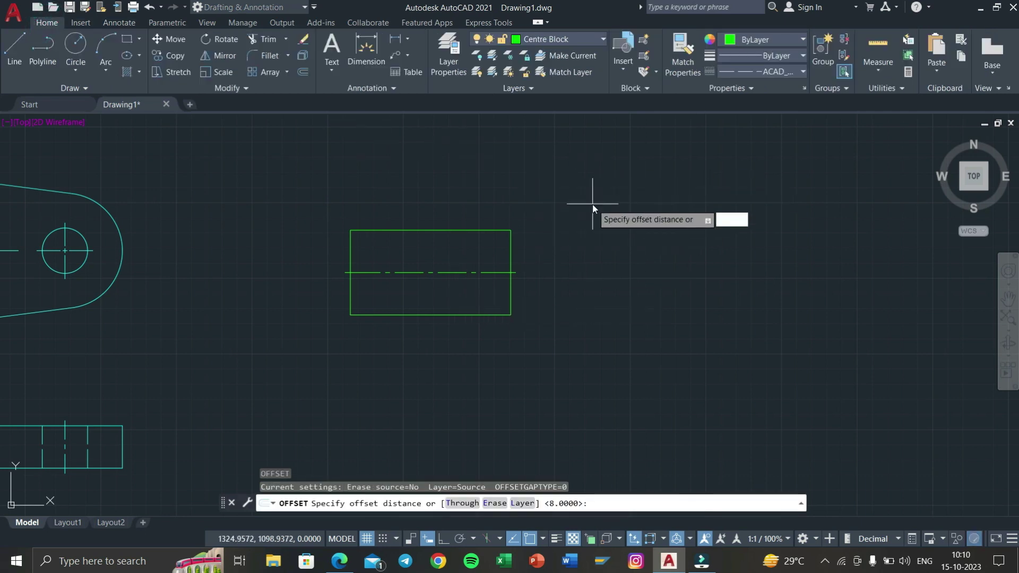
pyautogui.write('13')
pyautogui.press('Return')
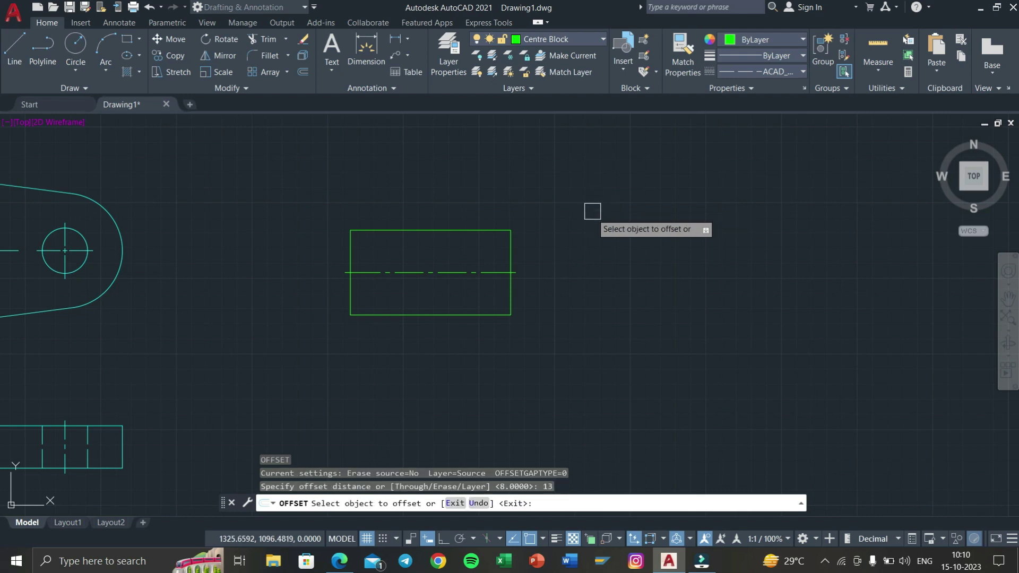
pyautogui.click(494, 231)
pyautogui.press('Escape')
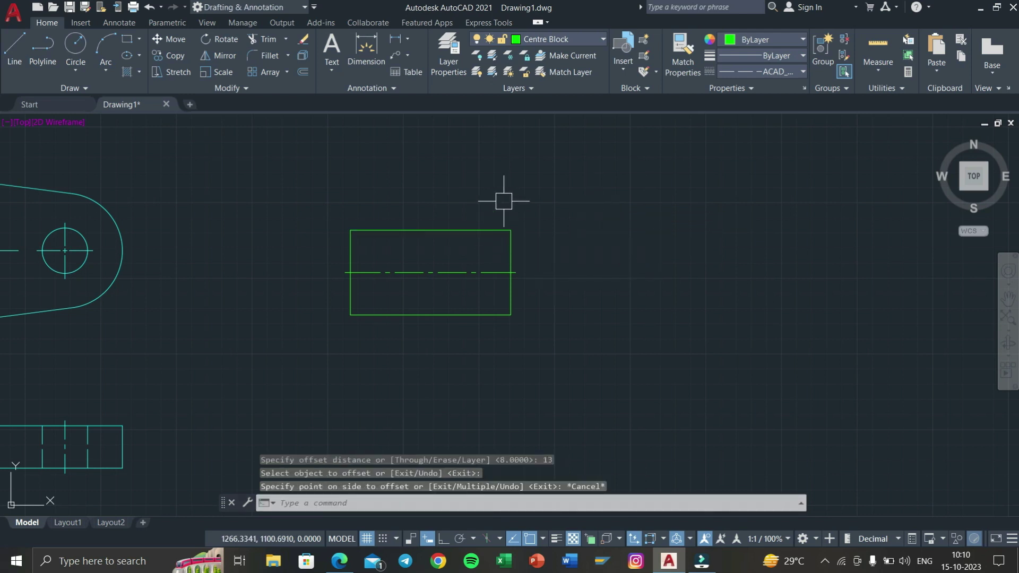
pyautogui.write('o')
# Offset the block's top and bottom edges 13 inward as bore lines, then go to the PDF.
pyautogui.press('Return')
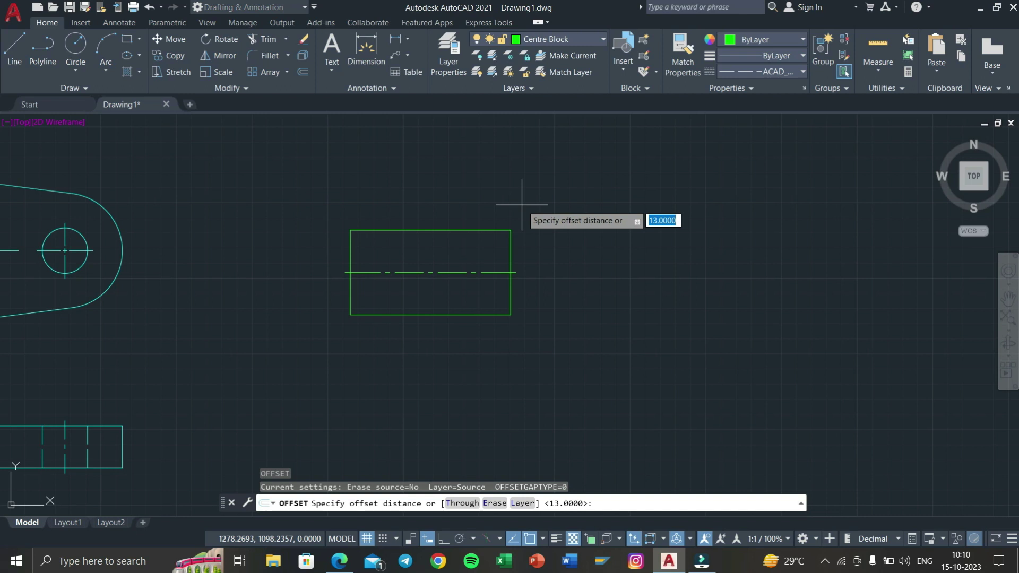
pyautogui.write('13')
pyautogui.press('Return')
pyautogui.click(492, 230)
pyautogui.click(483, 260)
pyautogui.click(478, 315)
pyautogui.click(472, 291)
pyautogui.press('Escape')
pyautogui.press('Escape')
pyautogui.press('Escape')
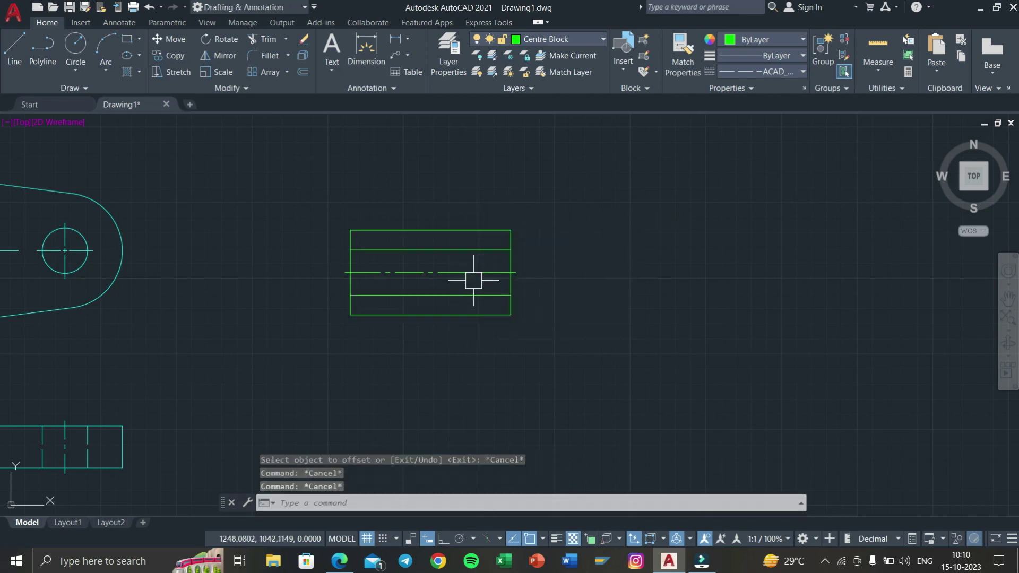
pyautogui.press('Escape')
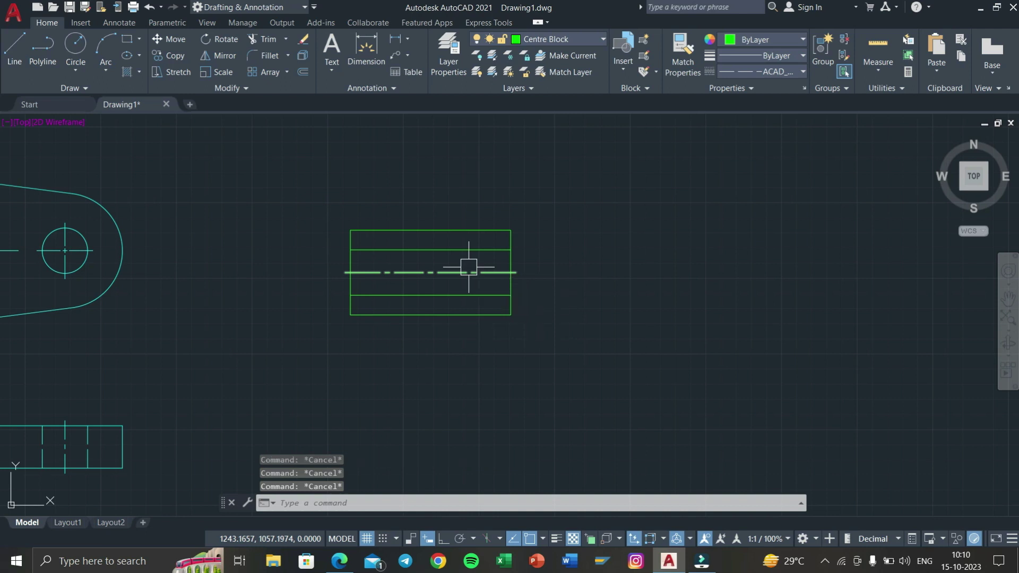
pyautogui.press('super+Tab')
# Give both inner bore lines the dashed ACAD_ISO02W100 linetype, then return to the reference PDF.
pyautogui.click(323, 154)
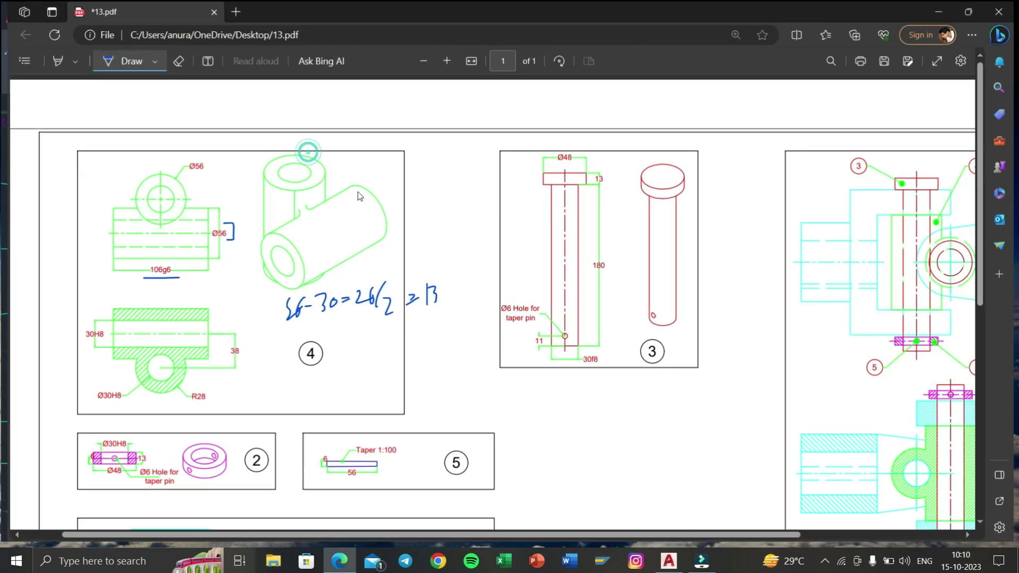
pyautogui.press('super+Tab')
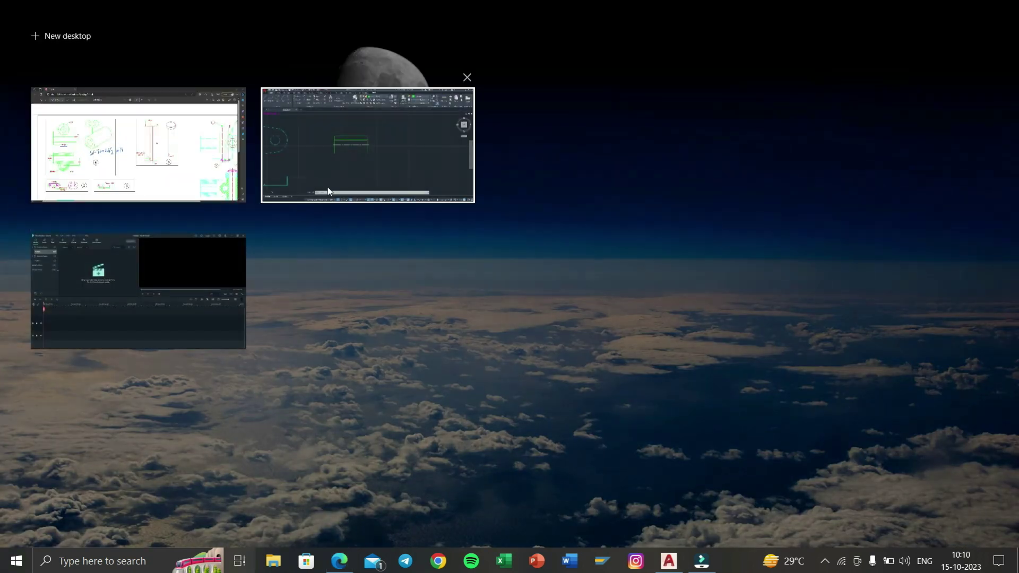
pyautogui.click(341, 170)
pyautogui.click(462, 250)
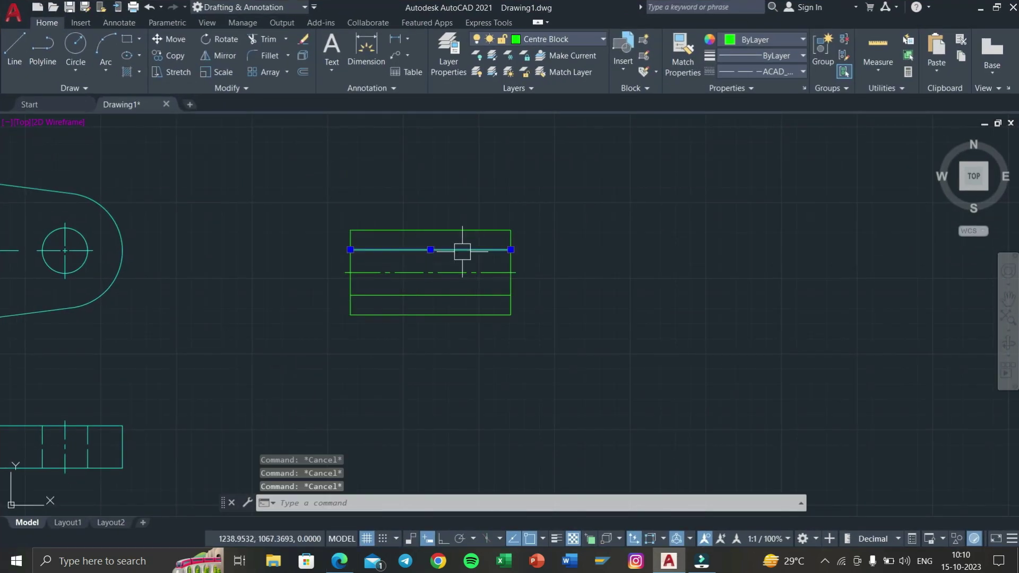
pyautogui.click(462, 294)
pyautogui.click(745, 72)
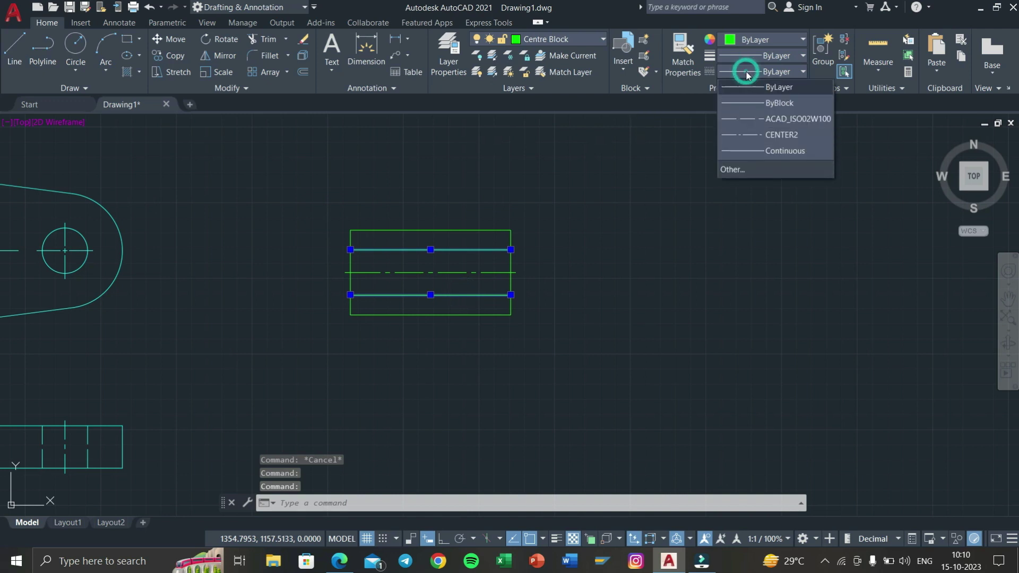
pyautogui.click(759, 118)
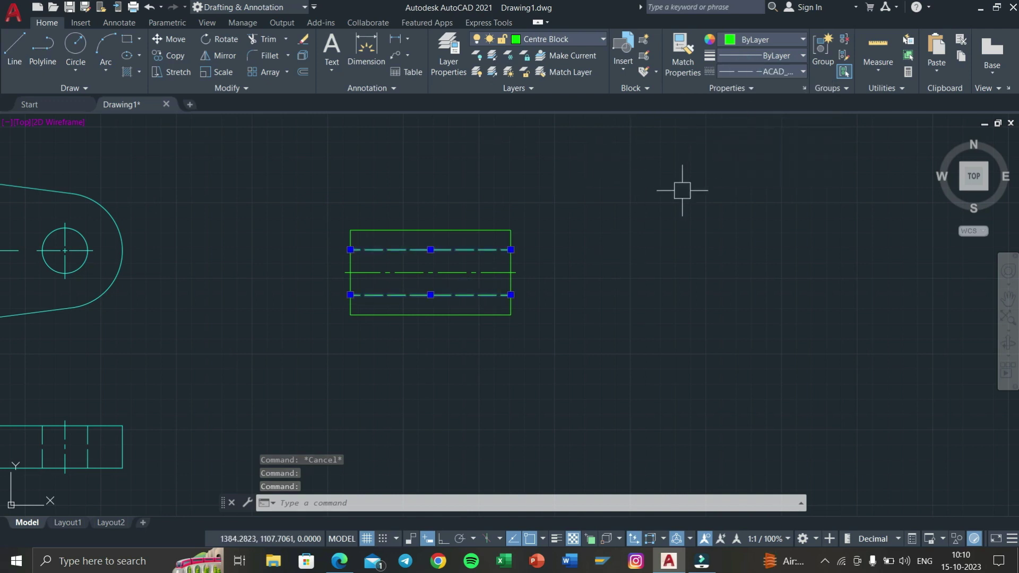
pyautogui.press('Escape')
pyautogui.press('Escape')
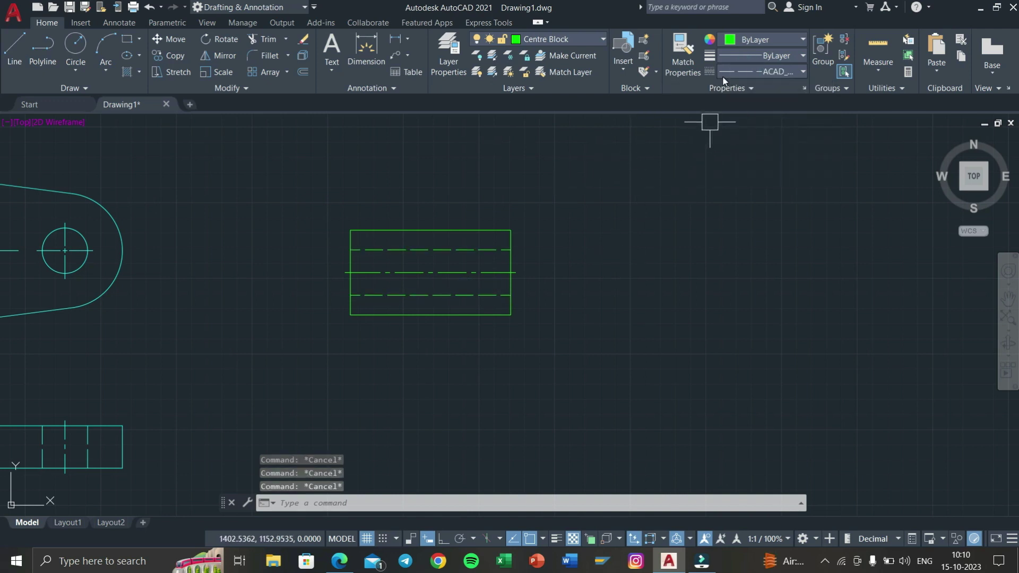
pyautogui.press('super+Tab')
pyautogui.click(425, 163)
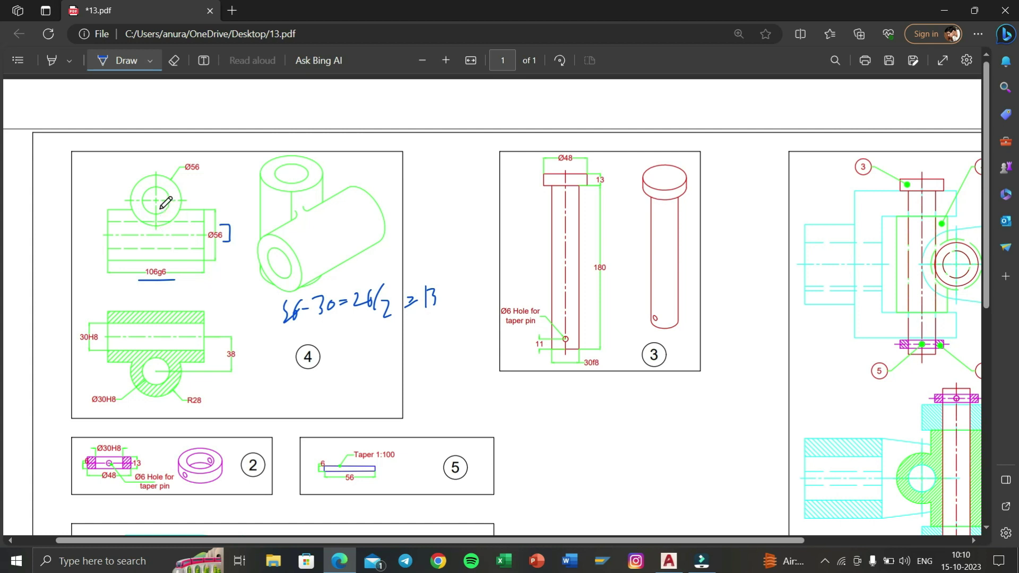
# Bracket the 38 dimension in blue ink on the PDF and switch back to AutoCAD.
pyautogui.moveTo(242, 345); pyautogui.dragTo(224, 365)
pyautogui.press('super+Tab')
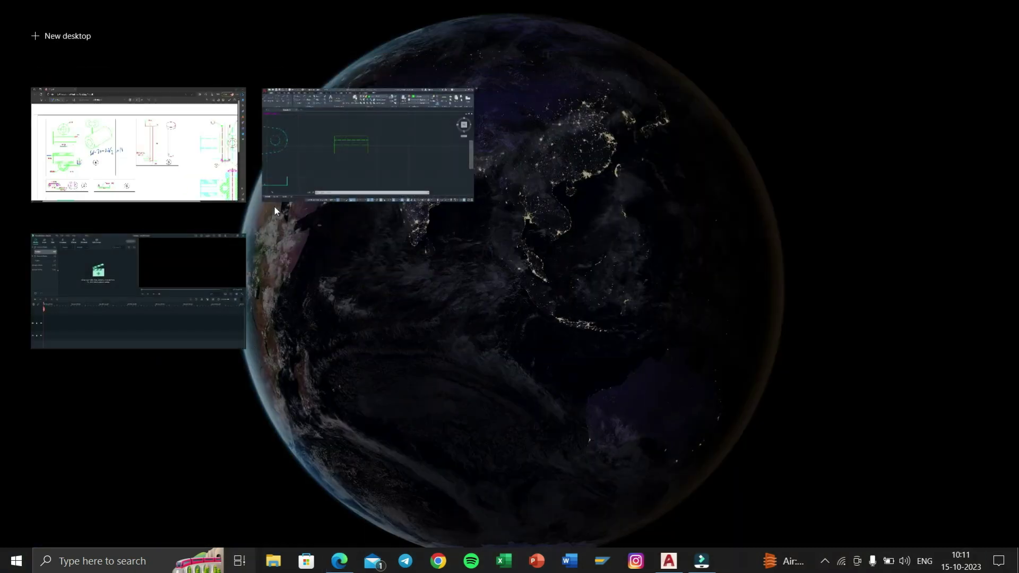
pyautogui.click(274, 199)
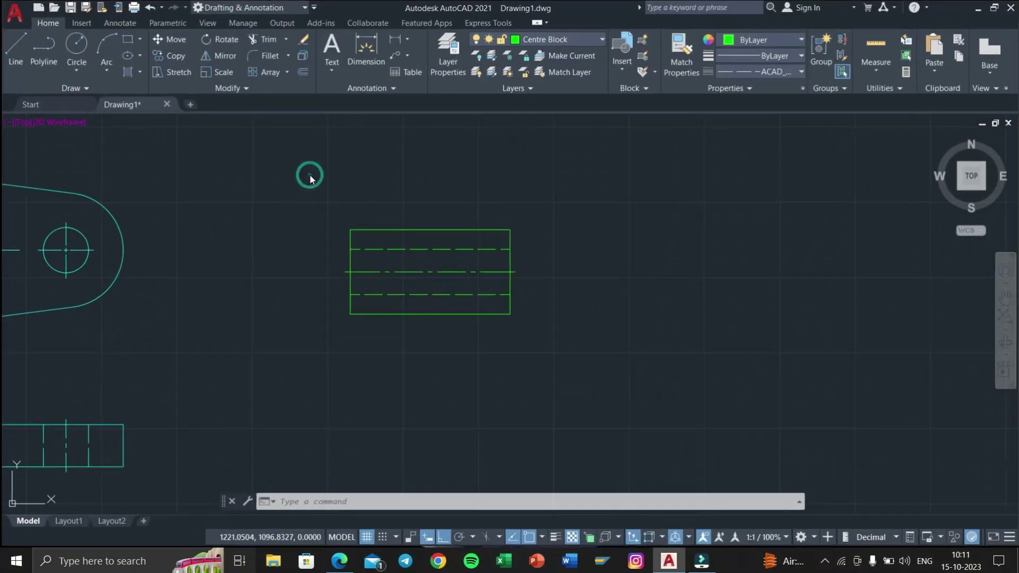
# Draw a 38-long vertical line upward from the centreline's midpoint, checking the PDF before ending.
pyautogui.click(24, 54)
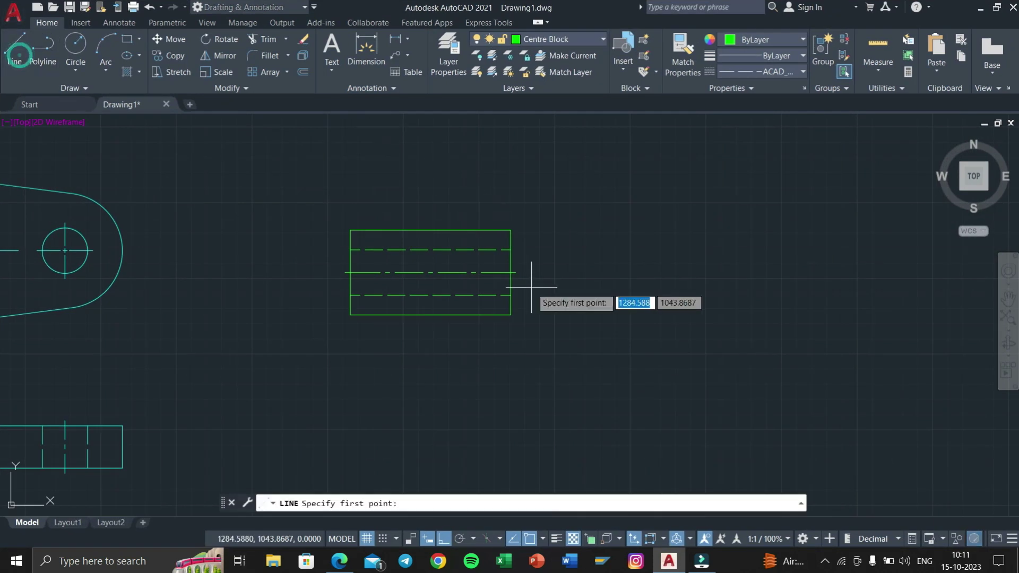
pyautogui.click(434, 270)
pyautogui.write('38')
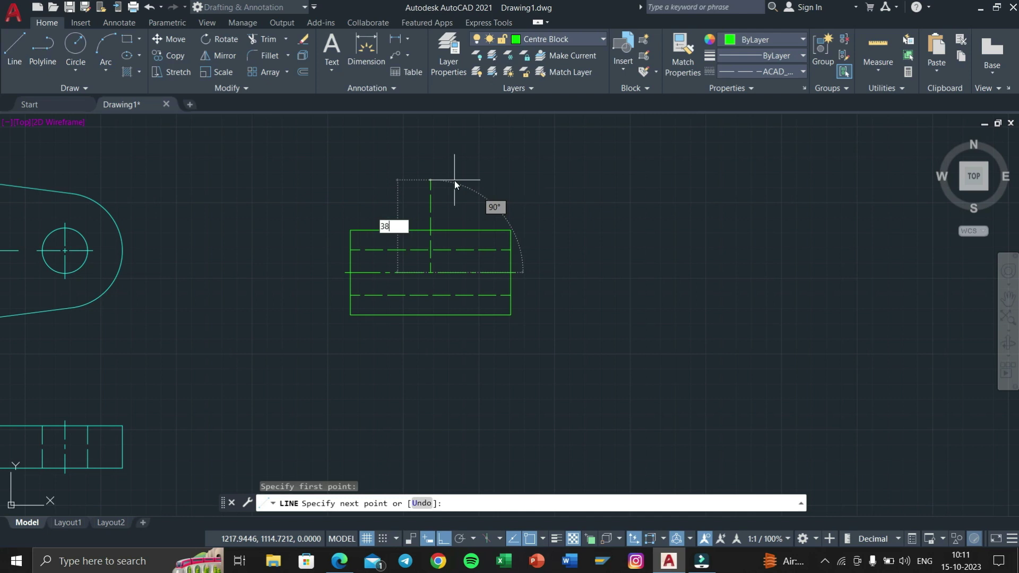
pyautogui.press('Return')
pyautogui.press('super+Tab')
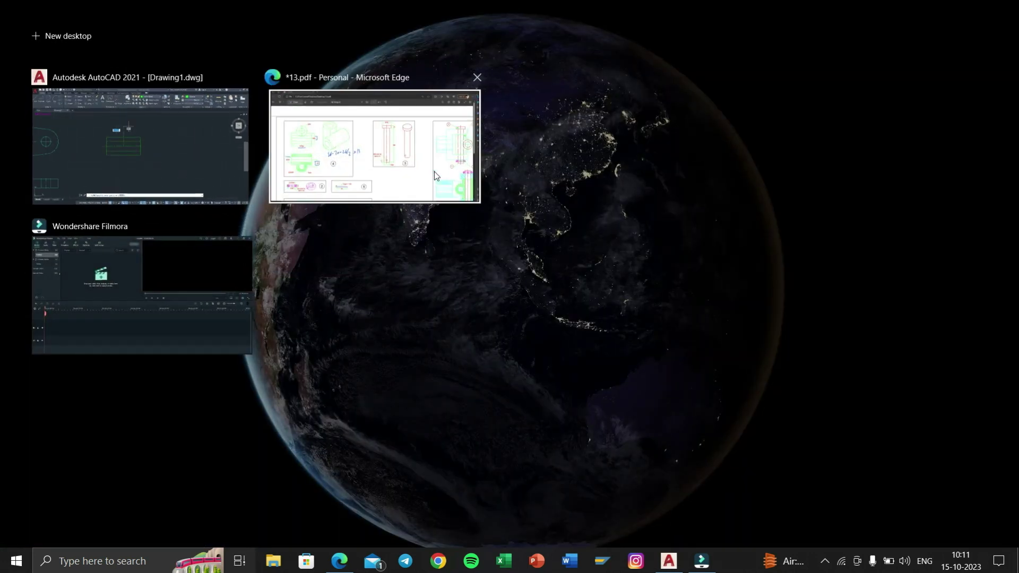
pyautogui.click(434, 171)
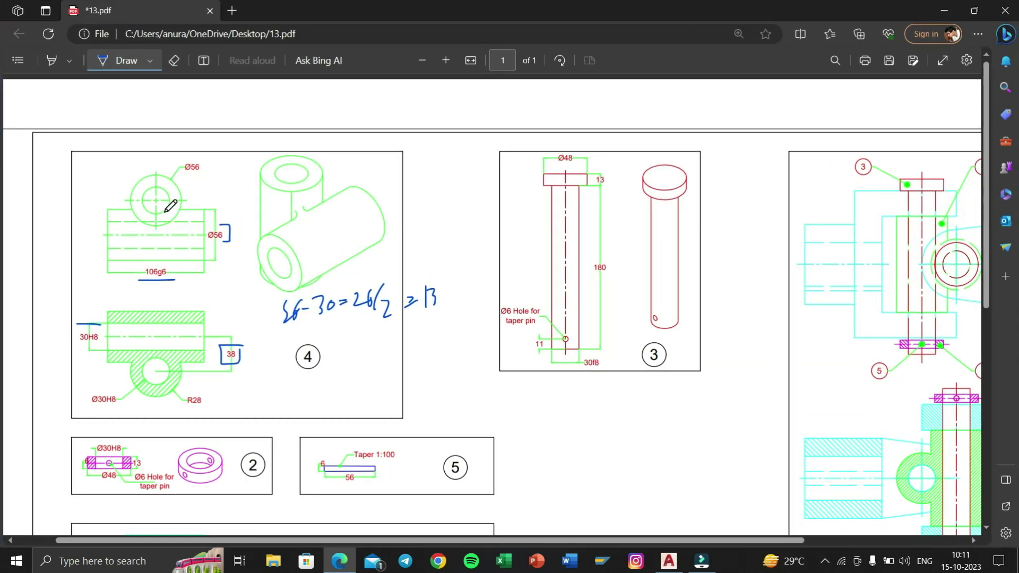
pyautogui.press('super+Tab')
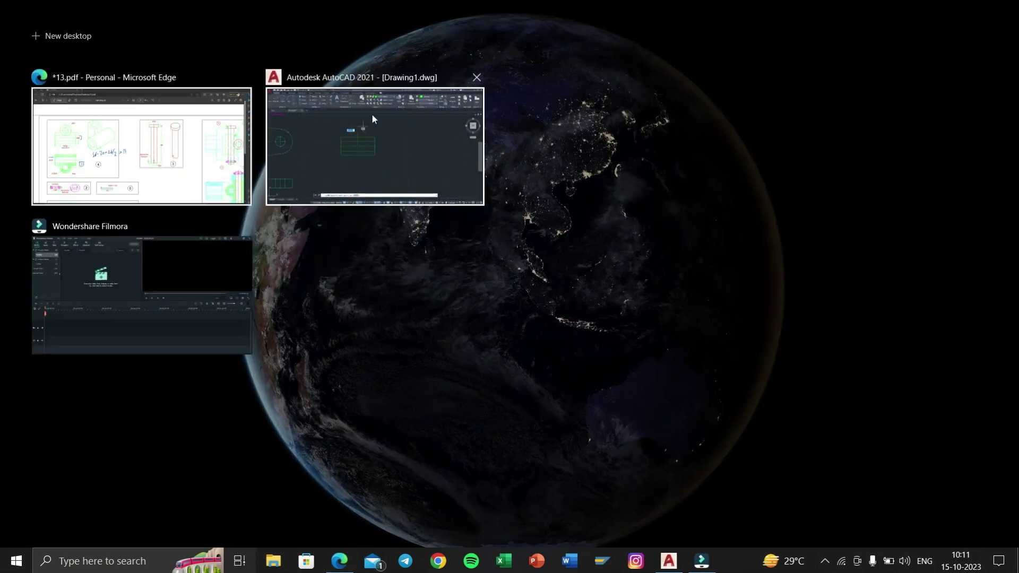
pyautogui.click(371, 113)
pyautogui.press('Escape')
pyautogui.press('Escape')
pyautogui.press('Escape')
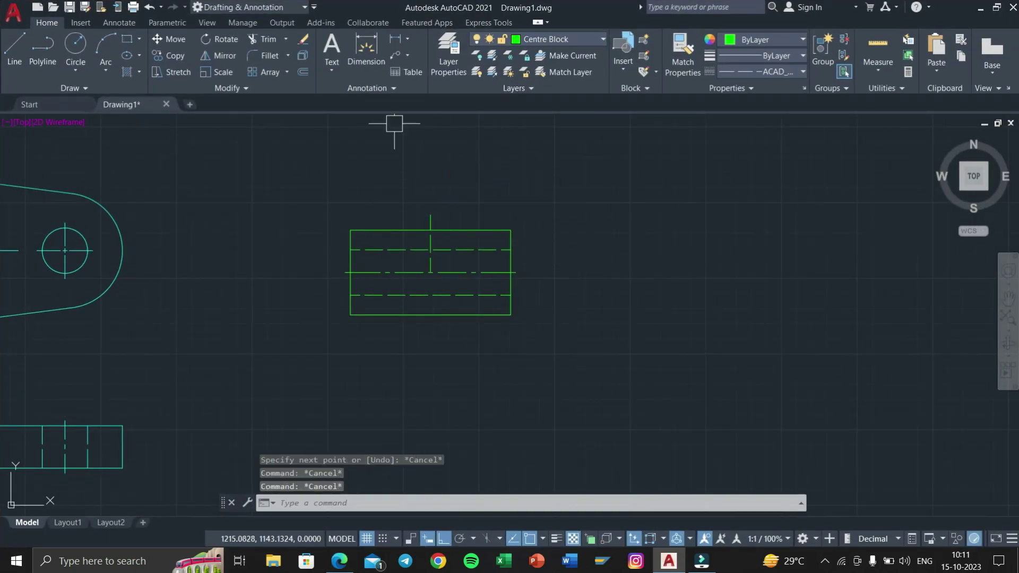
# Draw concentric Ø56 and Ø30 circles centred at the construction line's top end.
pyautogui.click(76, 66)
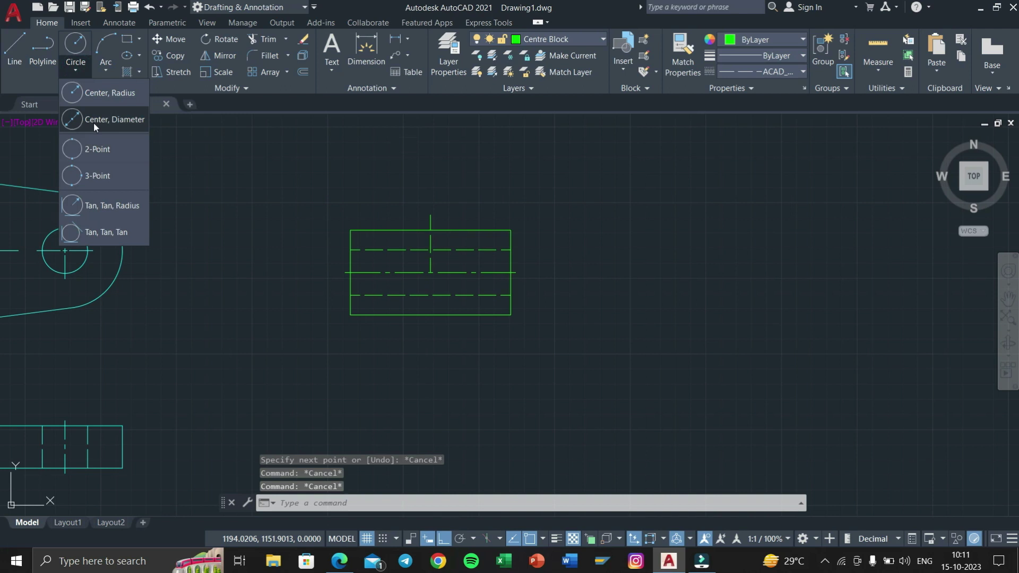
pyautogui.click(93, 121)
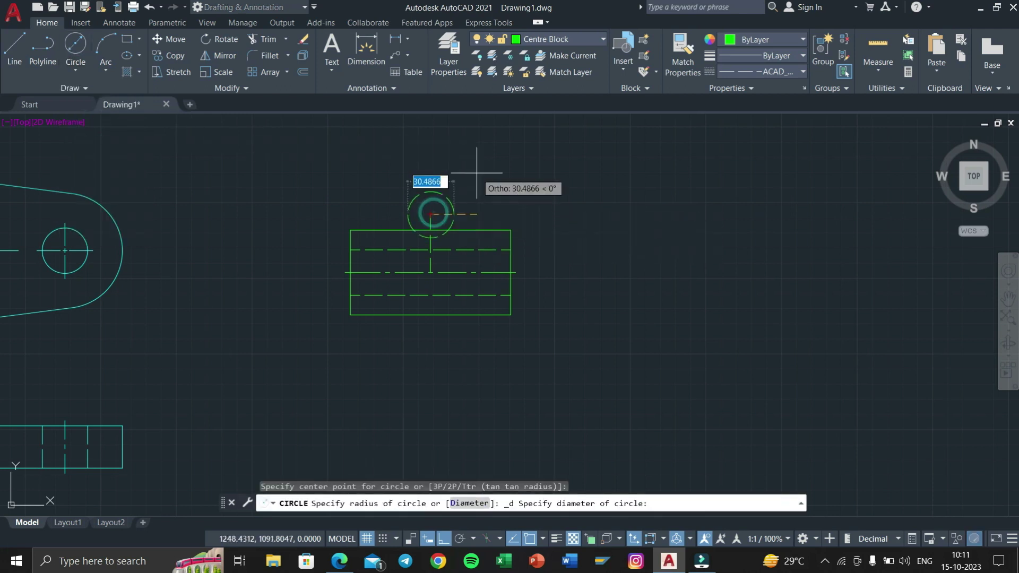
pyautogui.write('56')
pyautogui.press('Return')
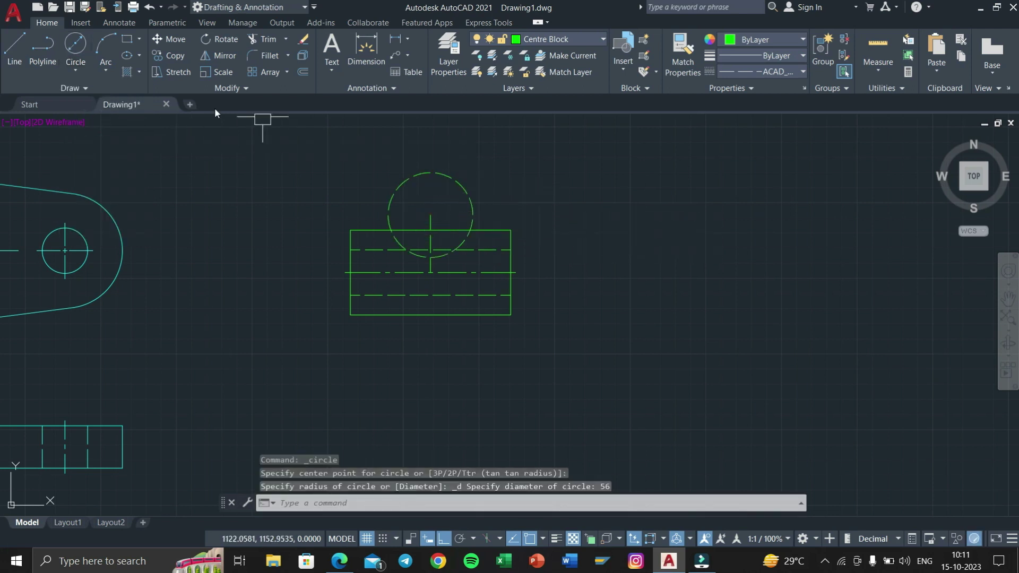
pyautogui.click(84, 46)
pyautogui.click(430, 214)
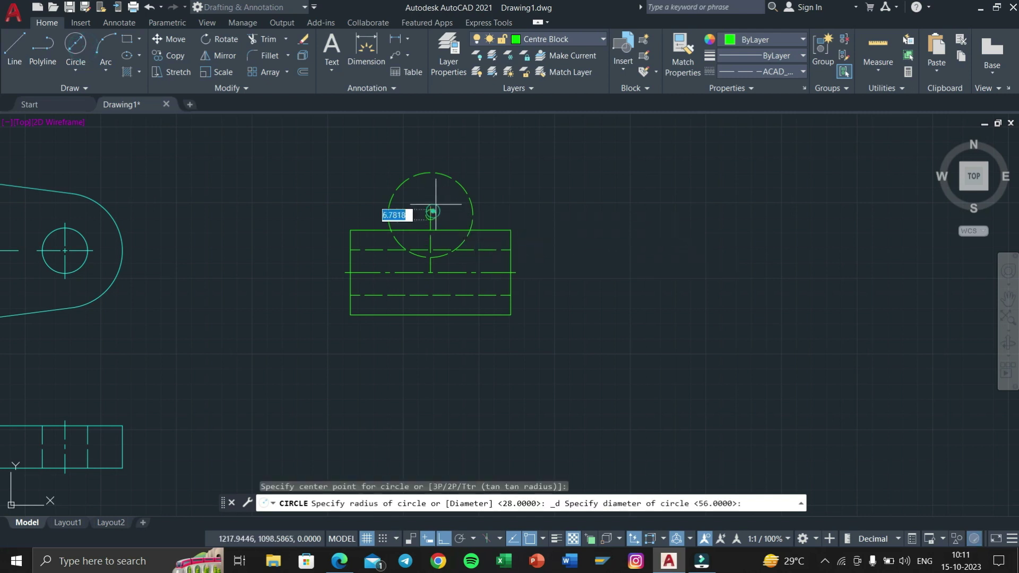
pyautogui.write('30')
pyautogui.press('Return')
# Set both circles' linetype to ByLayer so they draw as solid lines.
pyautogui.click(490, 174)
pyautogui.click(414, 236)
pyautogui.click(756, 71)
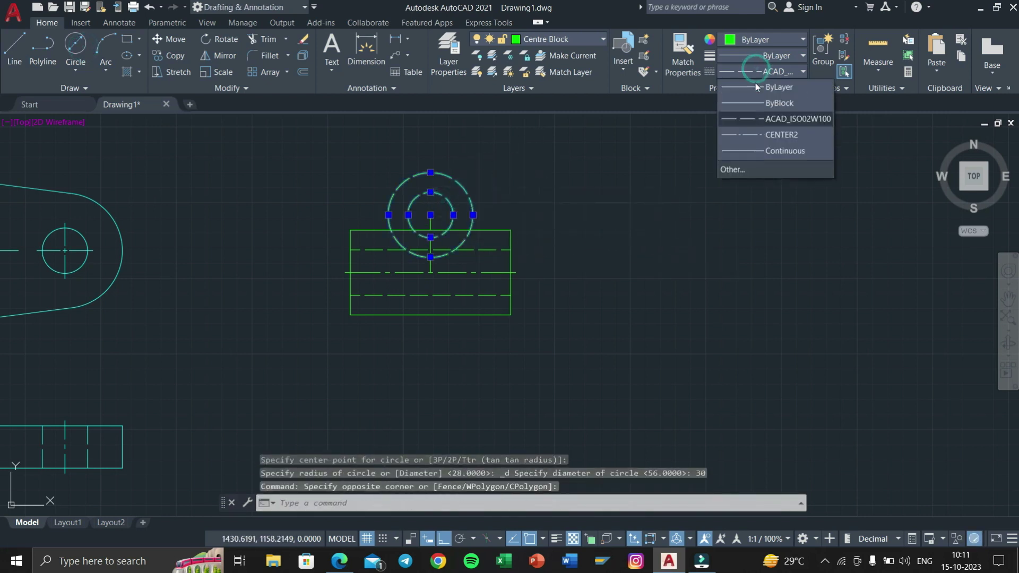
pyautogui.press('Escape')
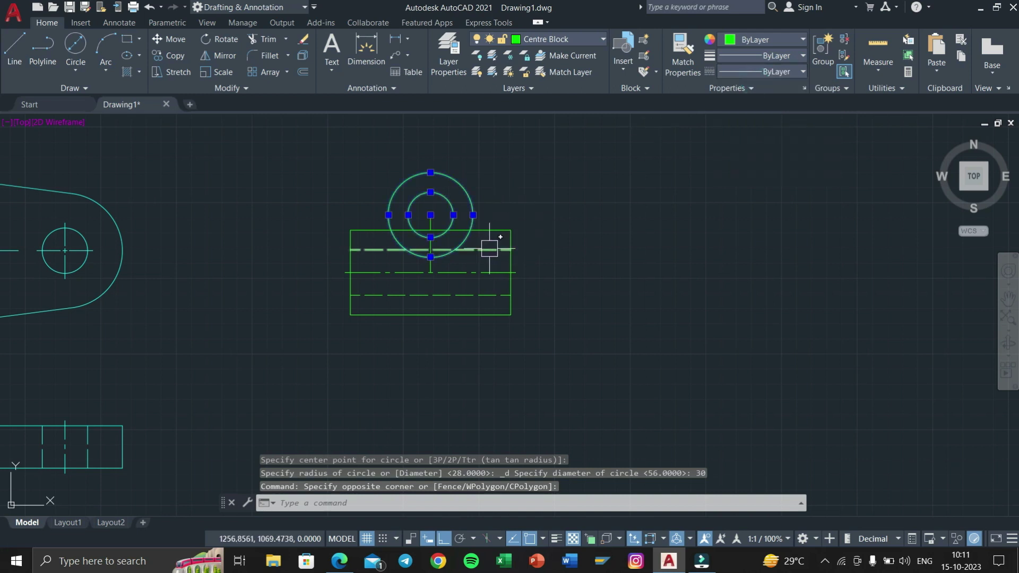
pyautogui.press('Escape')
pyautogui.press('Escape')
# Erase the vertical construction line and switch to the reference PDF.
pyautogui.scroll(3, 443, 243)
pyautogui.click(411, 235)
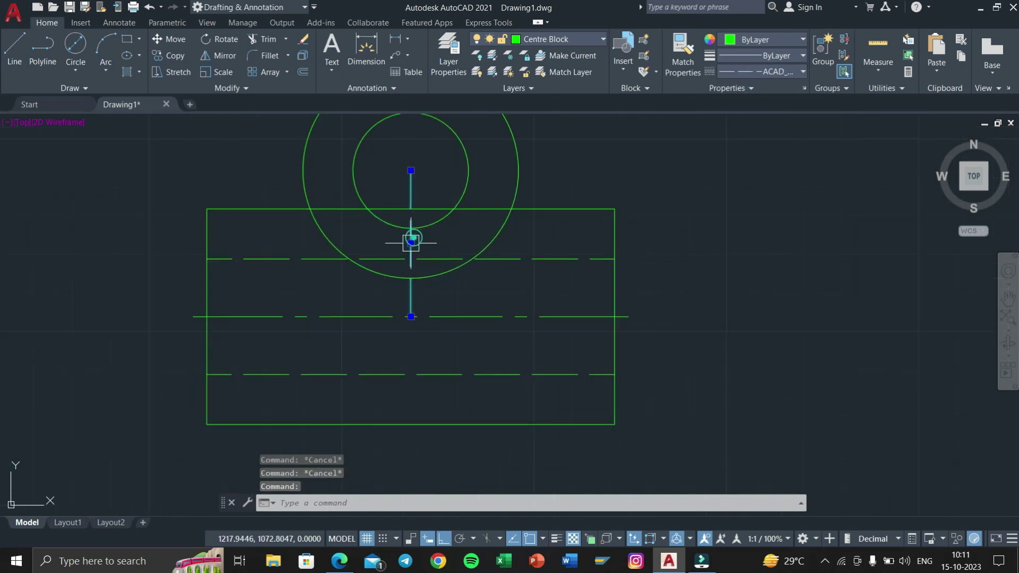
pyautogui.press('Delete')
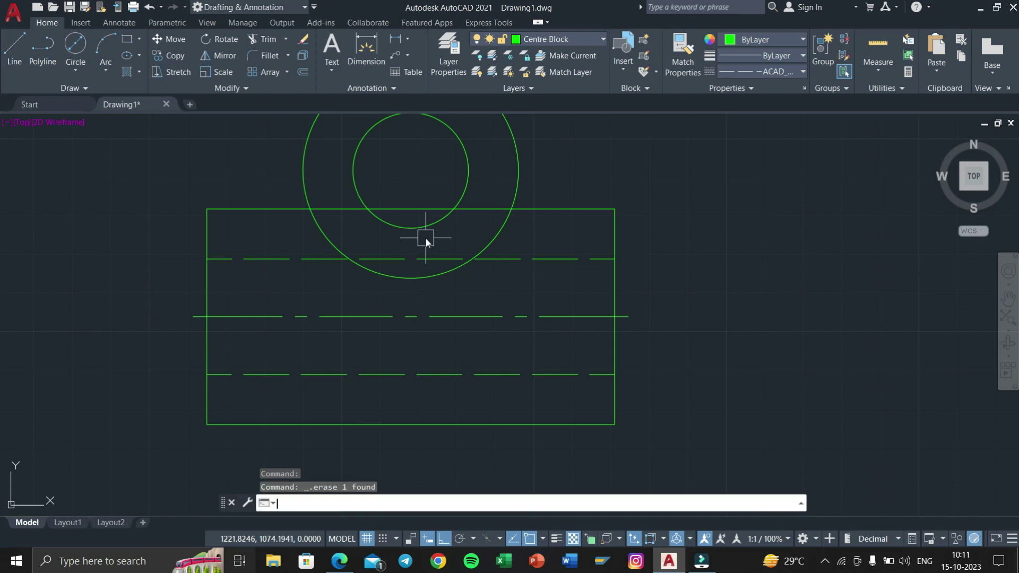
pyautogui.press('super+Tab')
pyautogui.click(434, 165)
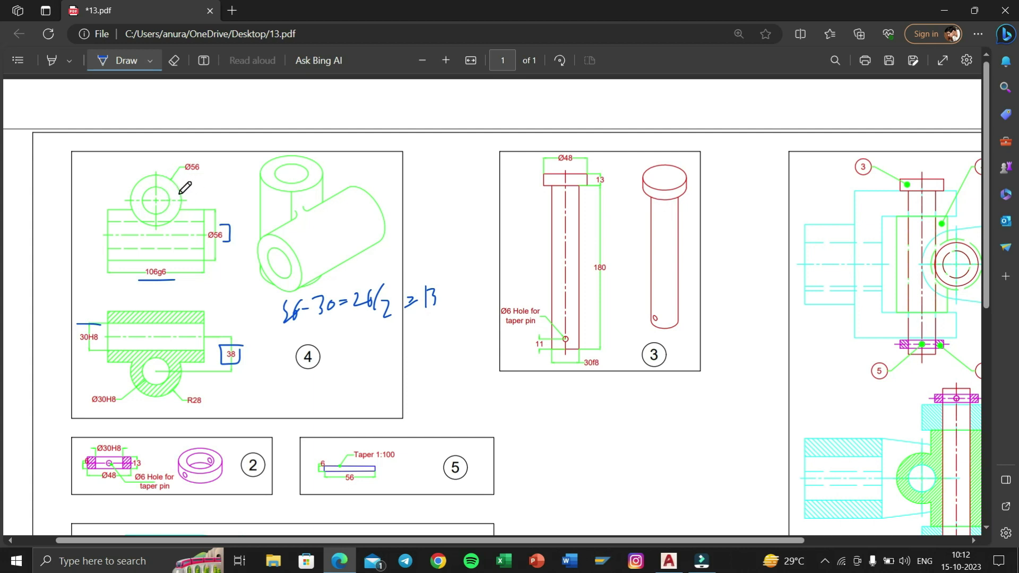
# Switch away from the reference PDF in Edge to reach the AutoCAD drawing.
pyautogui.press('super+Tab')
# Trim away the stray horizontal line pieces inside the top circles.
pyautogui.click(348, 172)
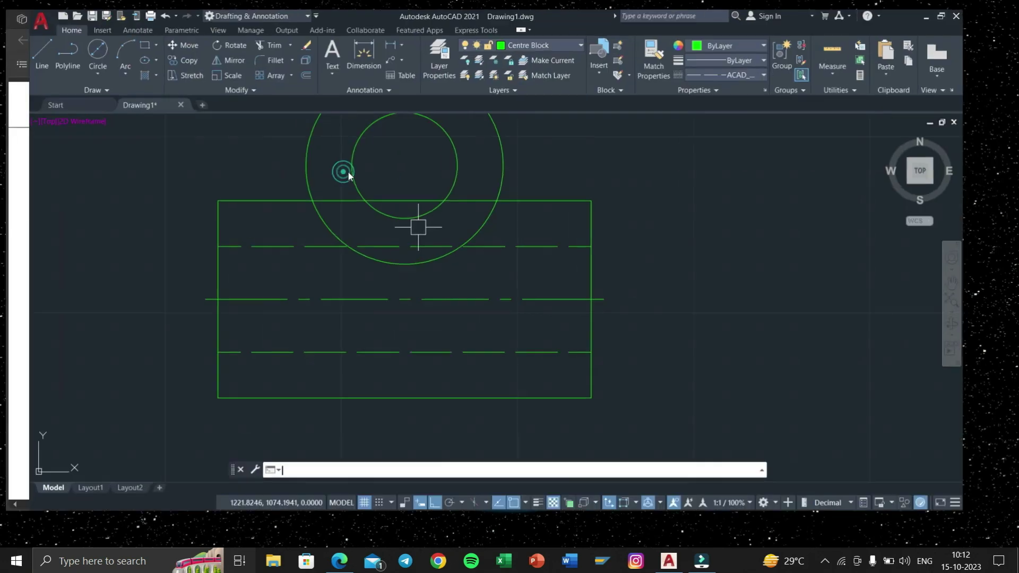
pyautogui.scroll(2, 414, 203)
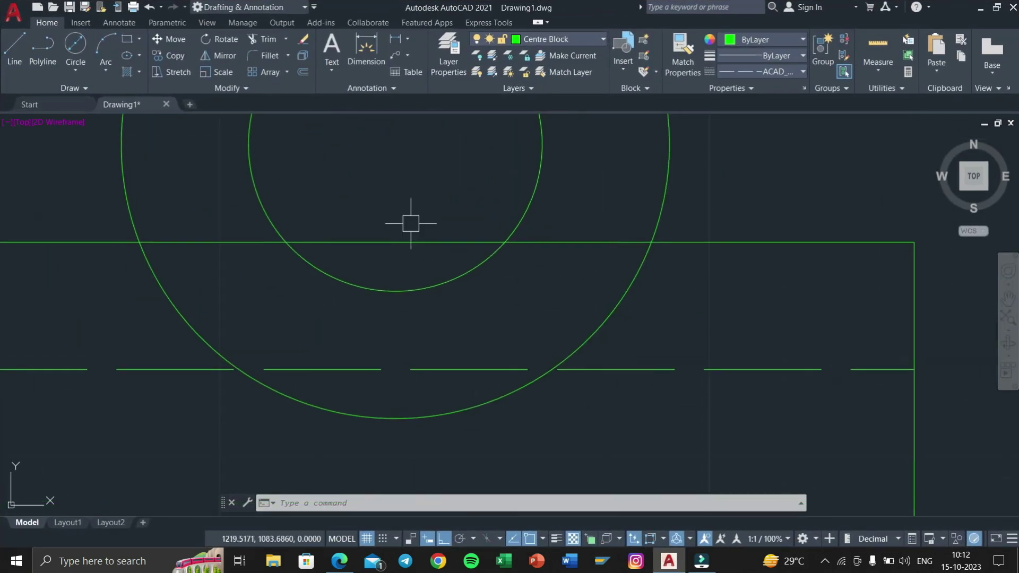
pyautogui.write('tr')
pyautogui.press('Return')
pyautogui.click(398, 242)
pyautogui.click(257, 242)
pyautogui.scroll(-3, 501, 229)
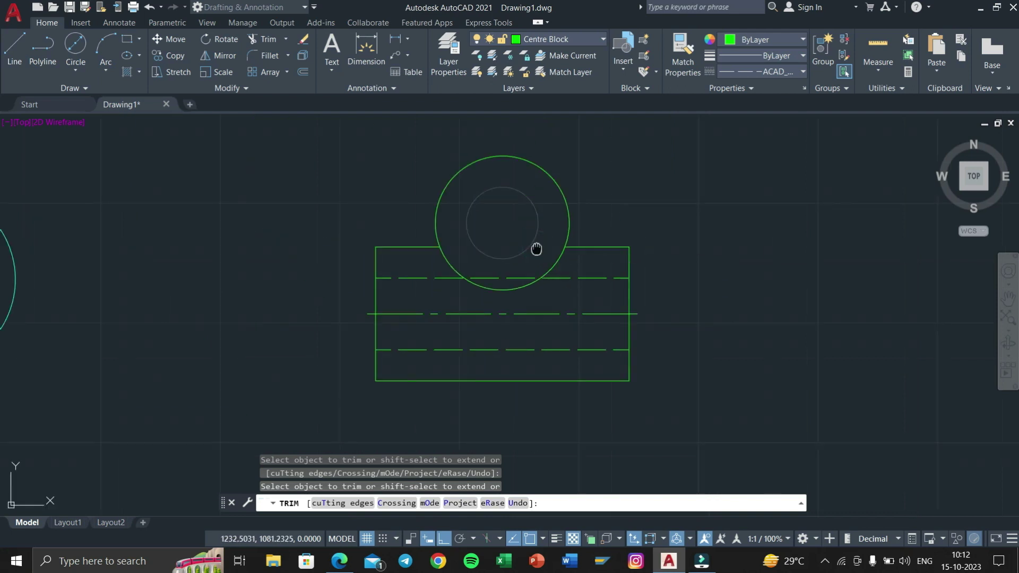
pyautogui.press('Escape')
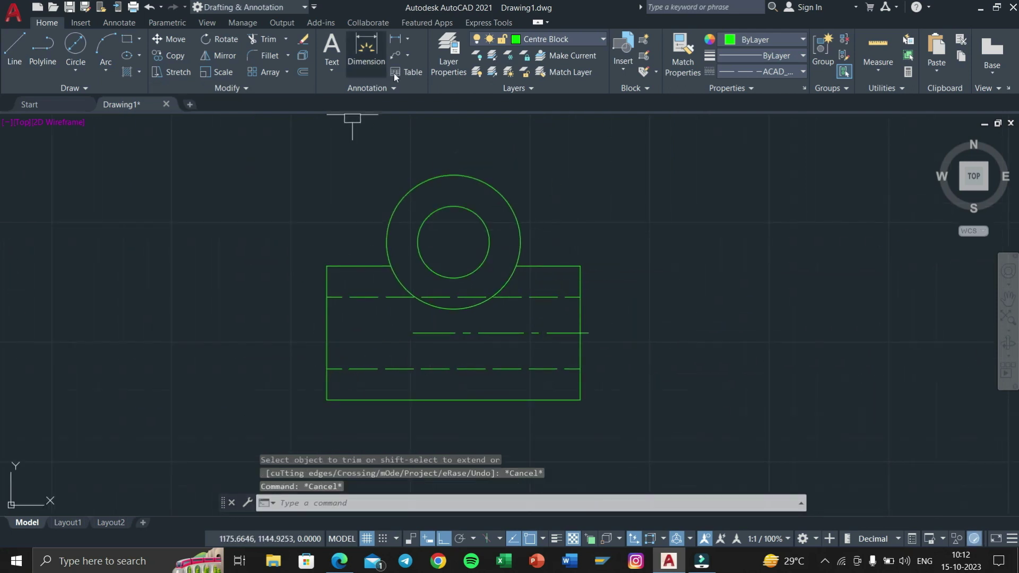
# Add a centre mark to the concentric Ø30 and Ø56 circles.
pyautogui.click(110, 23)
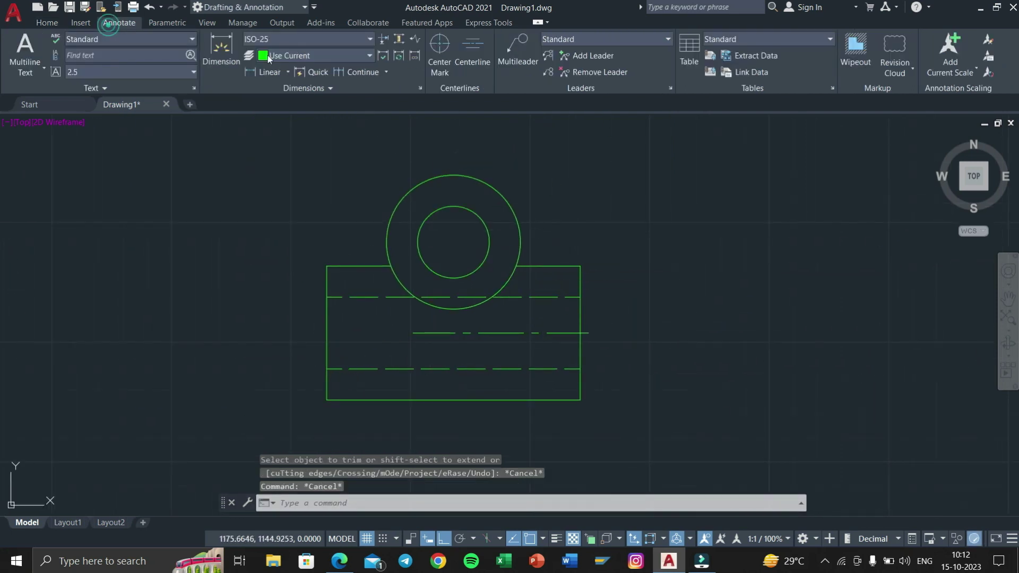
pyautogui.click(439, 47)
pyautogui.click(504, 199)
pyautogui.press('Escape')
pyautogui.press('Escape')
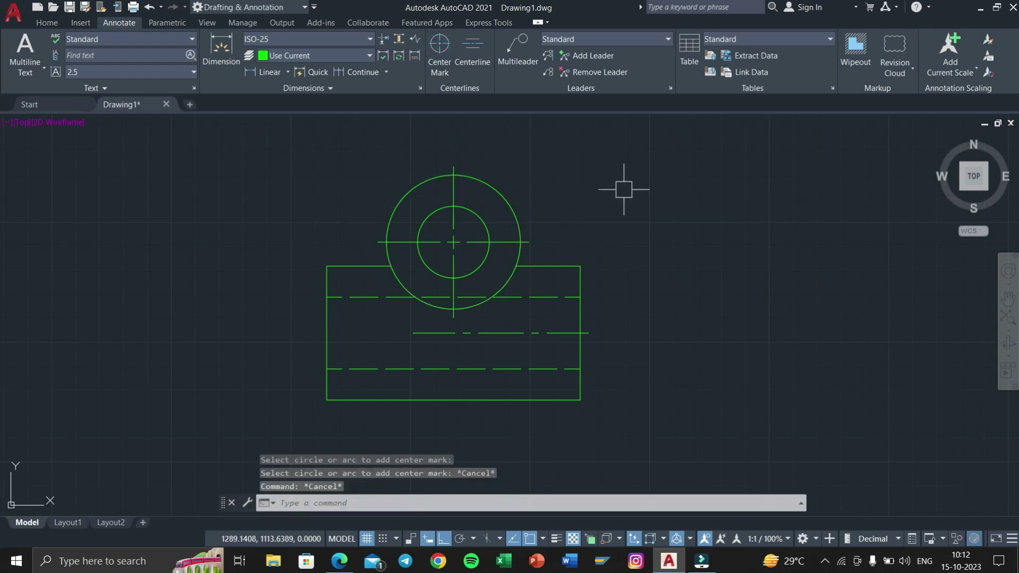
pyautogui.press('Escape')
# Try stretching the centre mark's horizontal line at its left end, then cancel.
pyautogui.scroll(-3, 619, 201)
pyautogui.scroll(2, 457, 230)
pyautogui.scroll(1, 454, 236)
pyautogui.scroll(3, 358, 275)
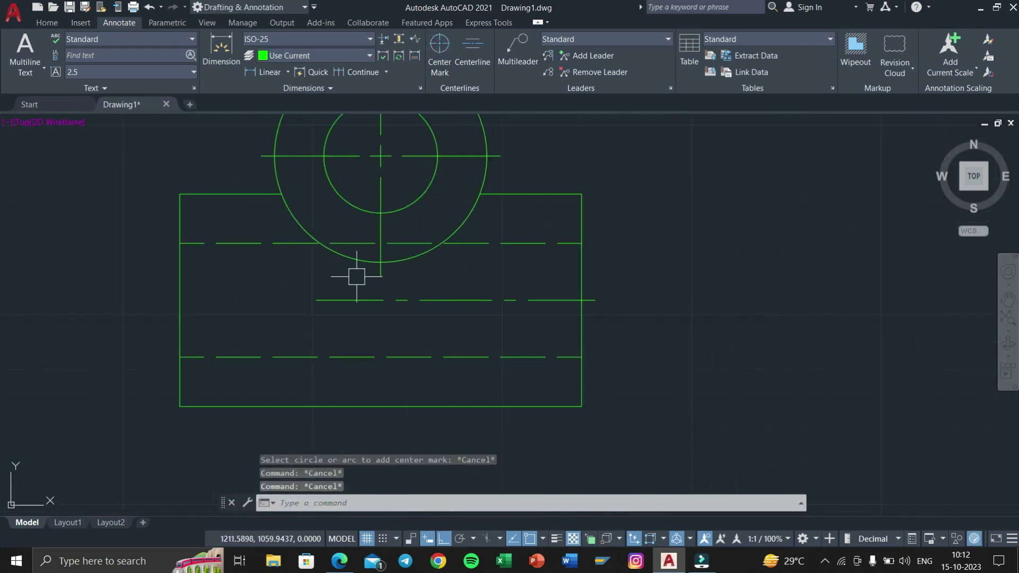
pyautogui.scroll(-1, 416, 252)
pyautogui.click(360, 284)
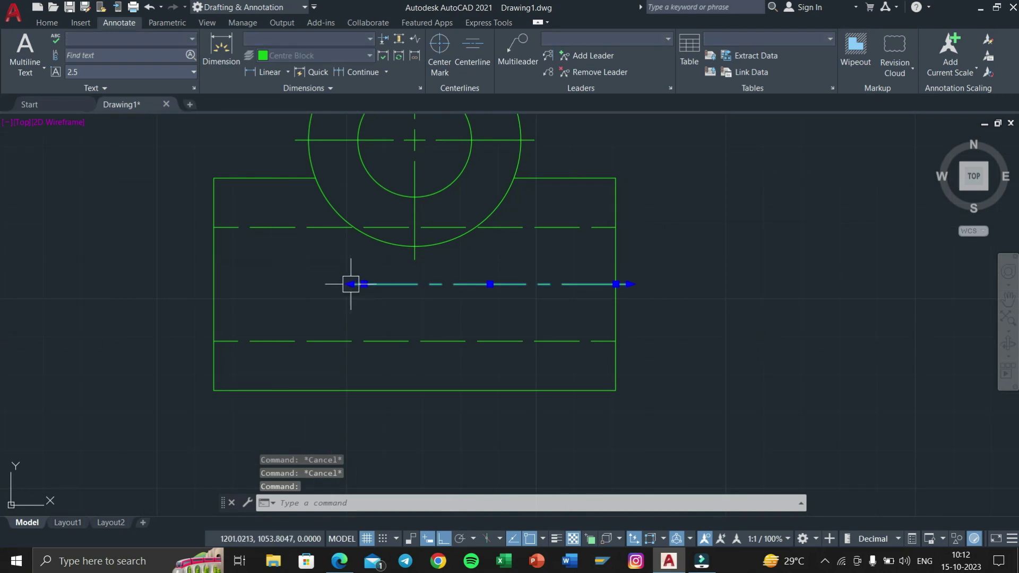
pyautogui.click(350, 283)
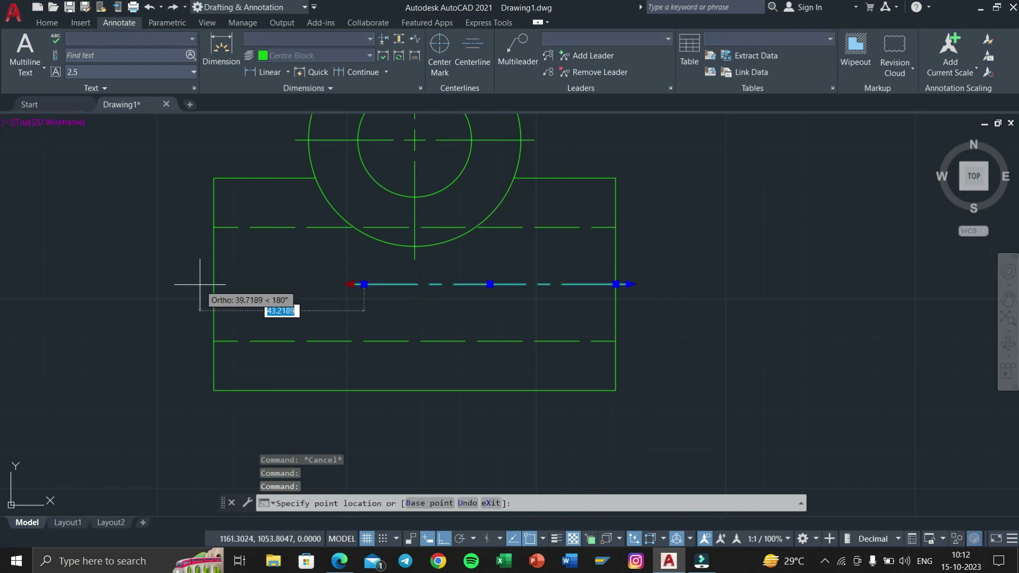
pyautogui.press('Escape')
pyautogui.press('Escape')
pyautogui.scroll(-4, 462, 273)
pyautogui.scroll(-4, 472, 228)
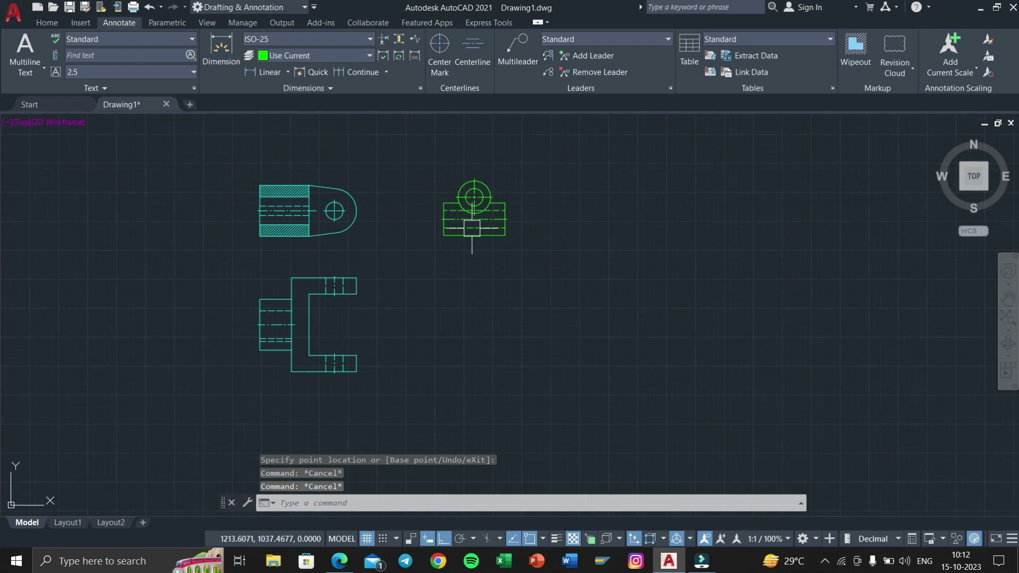
pyautogui.scroll(4, 477, 217)
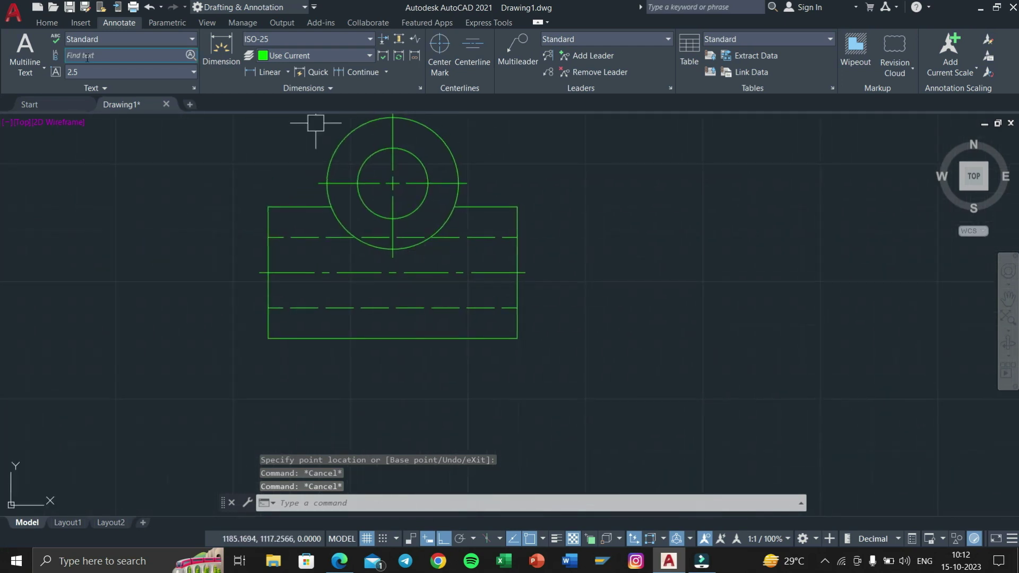
# Return to the Home tools and compare the drawing with the reference PDF.
pyautogui.click(49, 25)
pyautogui.scroll(-4, 408, 179)
pyautogui.scroll(3, 409, 178)
pyautogui.scroll(1, 387, 262)
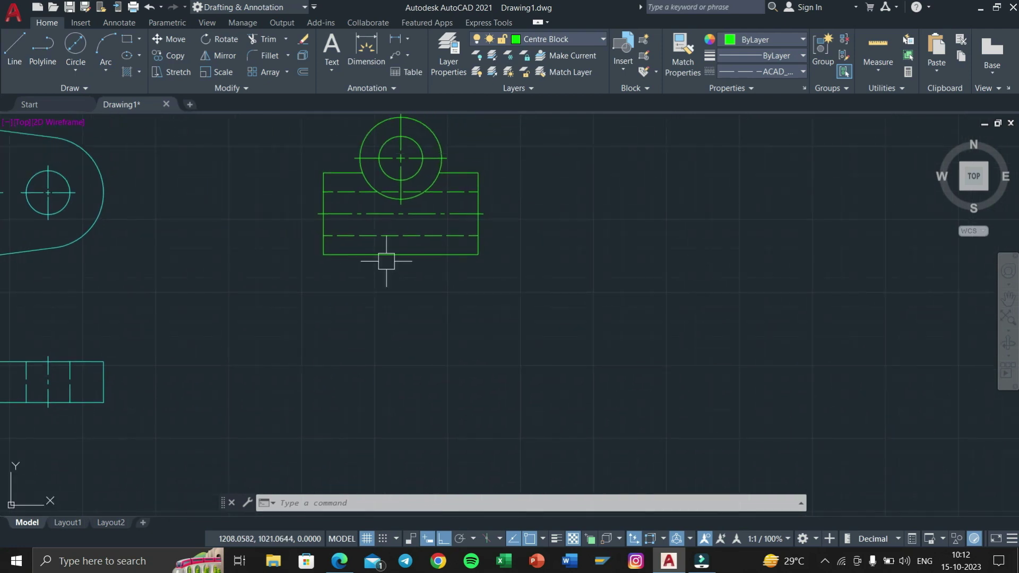
pyautogui.press('super+Tab')
pyautogui.click(372, 160)
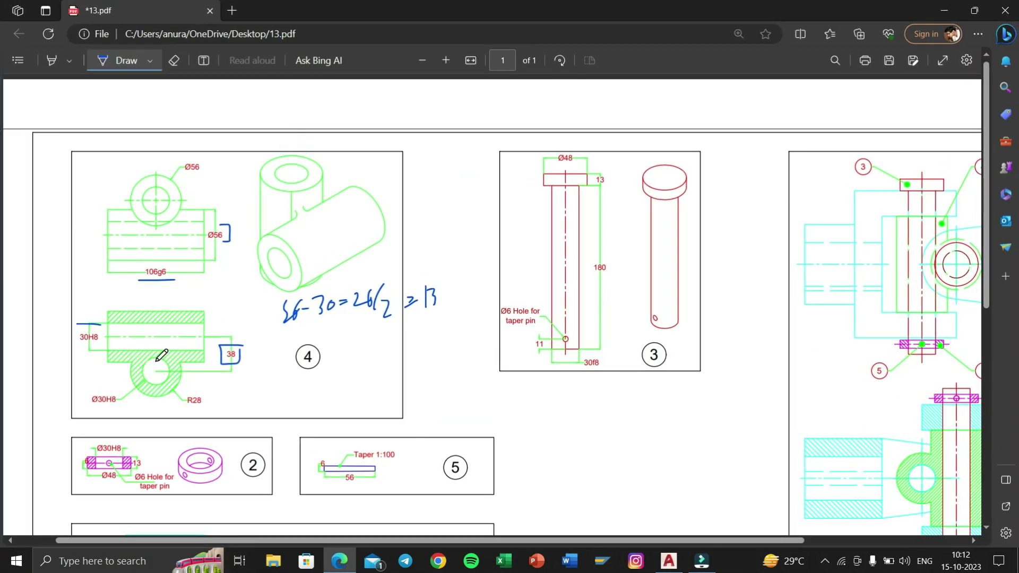
pyautogui.hotkey('alt', 'Tab')
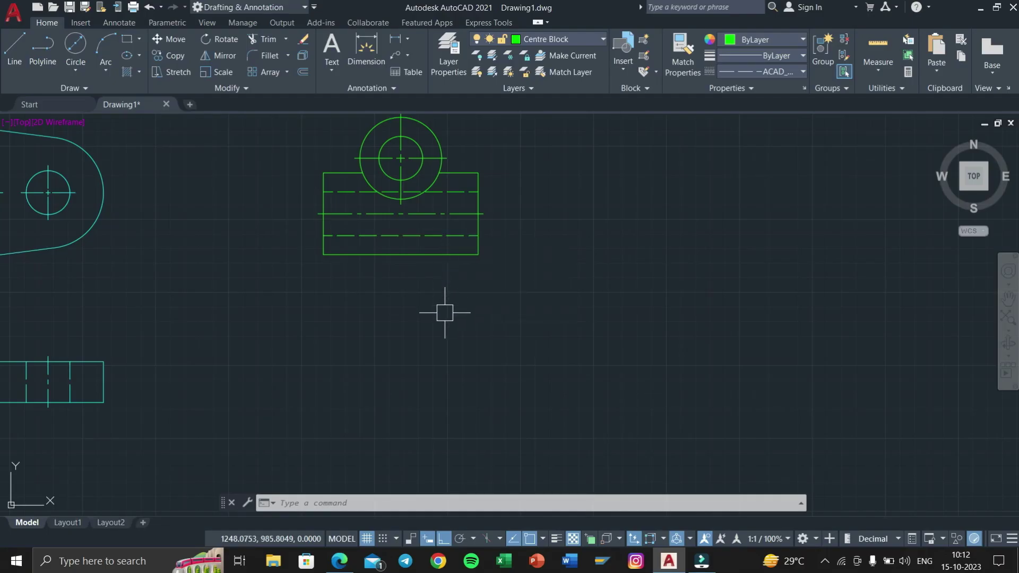
# Draw a 106 by 56 rectangle below the front view with solid ByLayer lines.
pyautogui.click(128, 43)
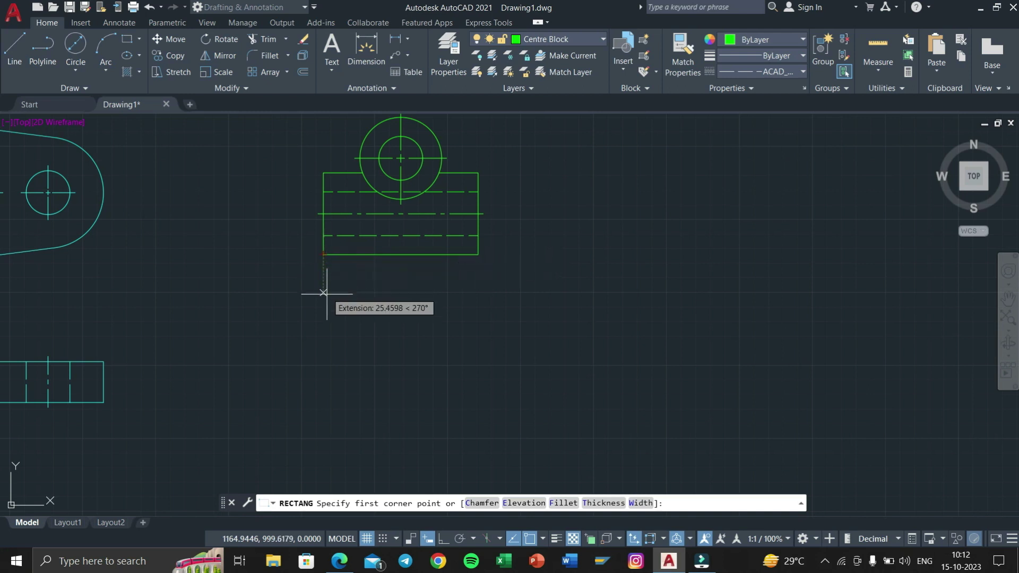
pyautogui.click(324, 314)
pyautogui.write('106')
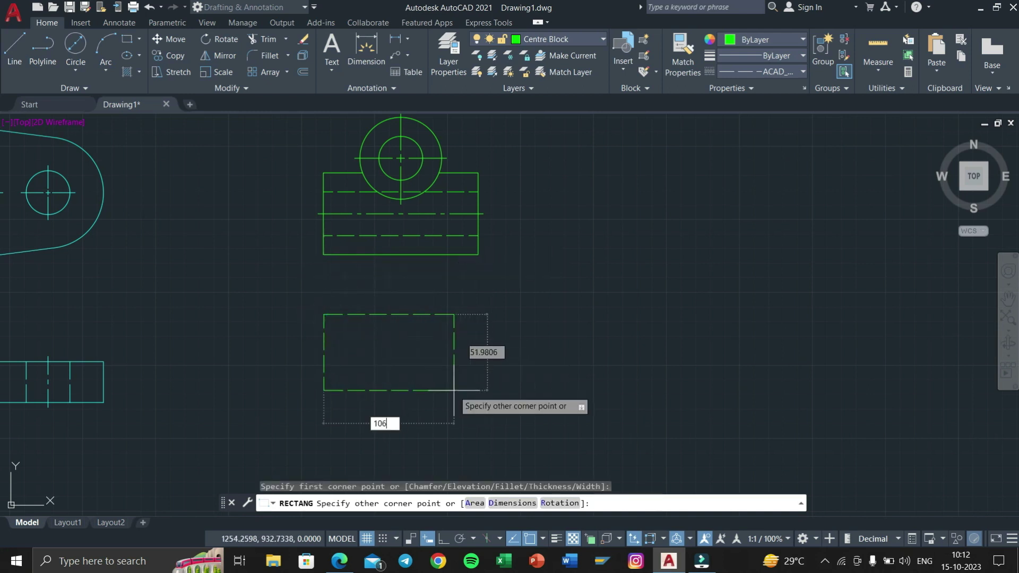
pyautogui.press('Tab')
pyautogui.write('56')
pyautogui.press('Return')
pyautogui.click(534, 336)
pyautogui.click(428, 409)
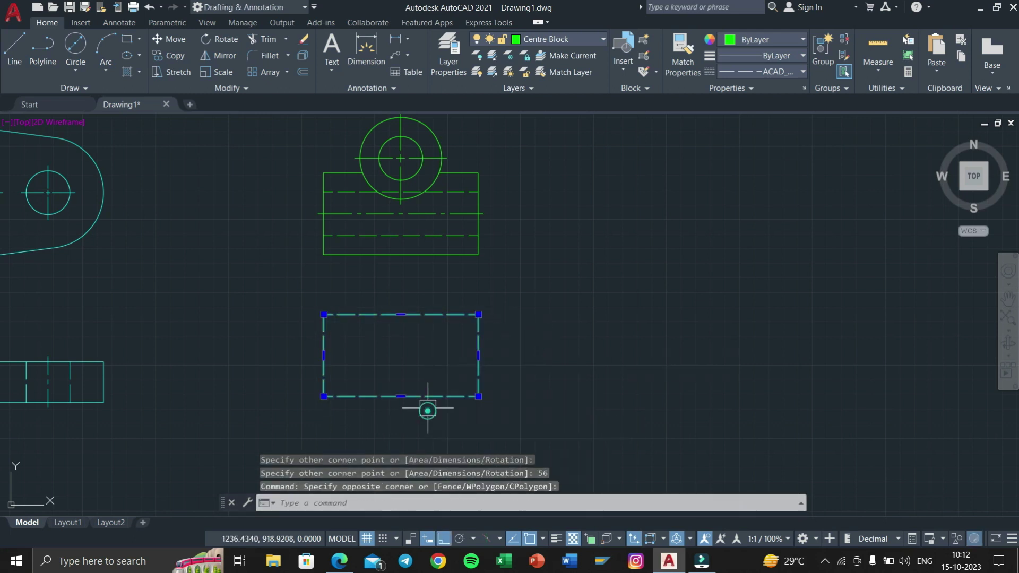
pyautogui.click(767, 70)
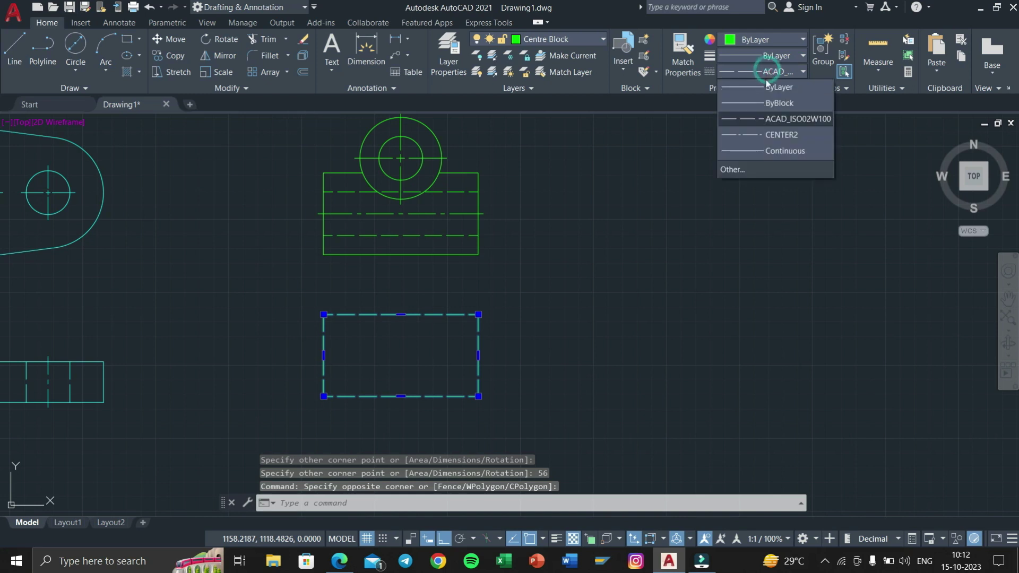
pyautogui.scroll(2, 587, 395)
pyautogui.press('Escape')
pyautogui.press('Escape')
pyautogui.press('Escape')
pyautogui.moveTo(503, 315)
pyautogui.mouseDown(button='middle')
pyautogui.moveTo(597, 278)
pyautogui.moveTo(601, 318)
pyautogui.mouseUp(button='middle')
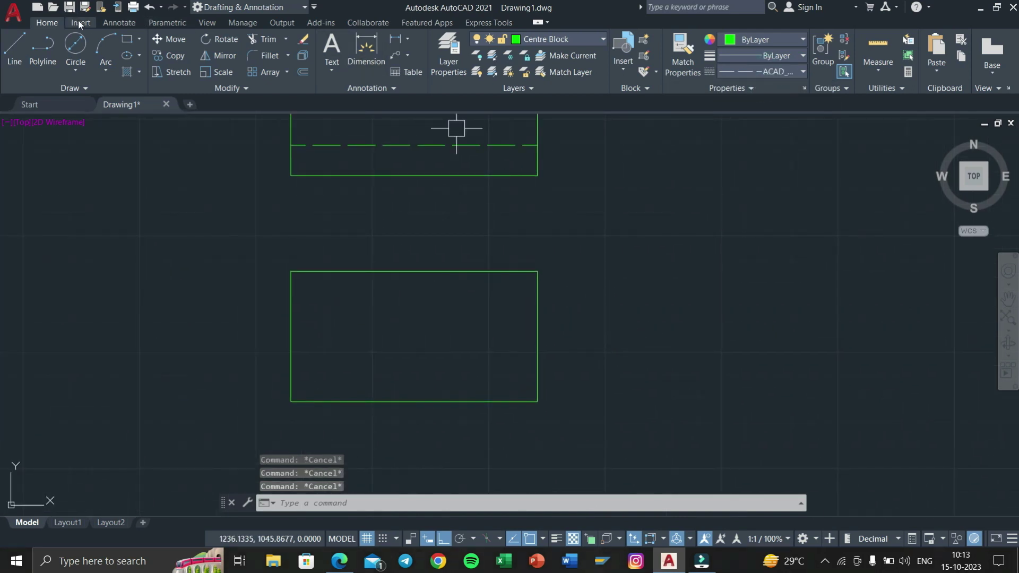
# Draw a short vertical line down from the rectangle's centre, linetype ByLayer.
pyautogui.click(15, 53)
pyautogui.moveTo(503, 389); pyautogui.dragTo(494, 313, button='middle')
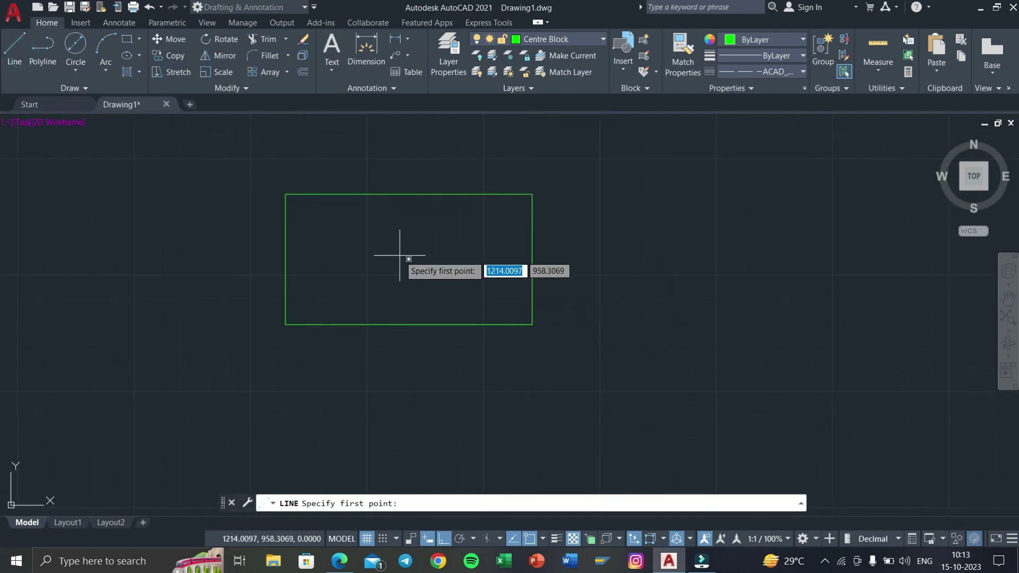
pyautogui.click(409, 259)
pyautogui.write('3')
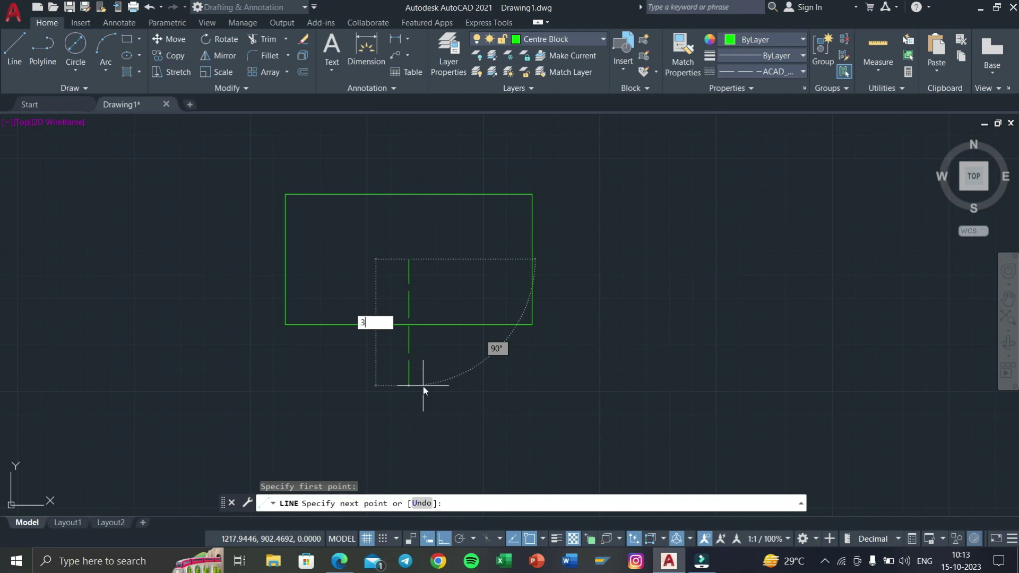
pyautogui.press('Return')
pyautogui.press('Escape')
pyautogui.press('Escape')
pyautogui.press('Escape')
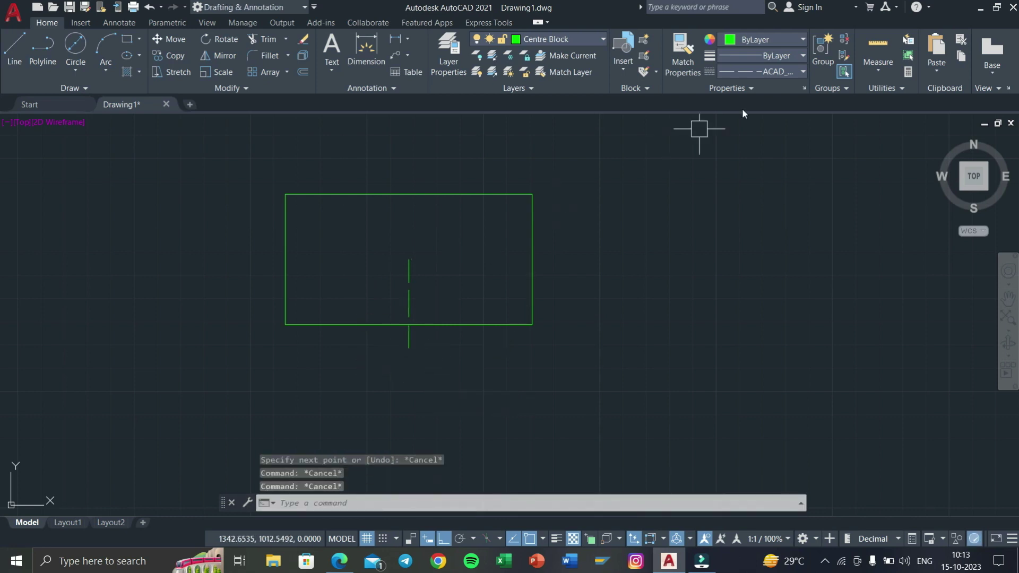
pyautogui.click(778, 74)
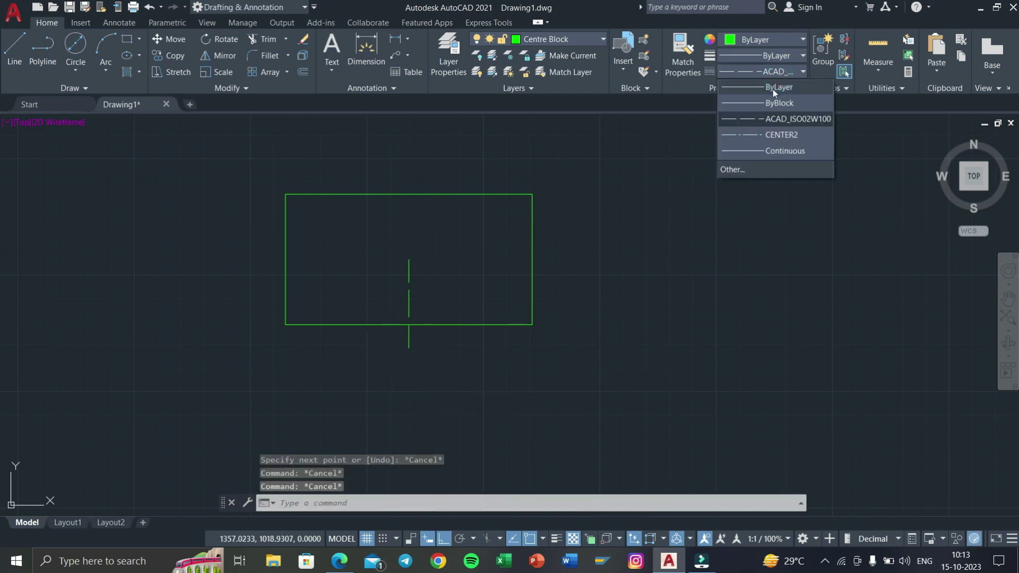
# Add concentric Ø56 and Ø30 circles centred at the line's lower end.
pyautogui.click(76, 44)
pyautogui.click(408, 347)
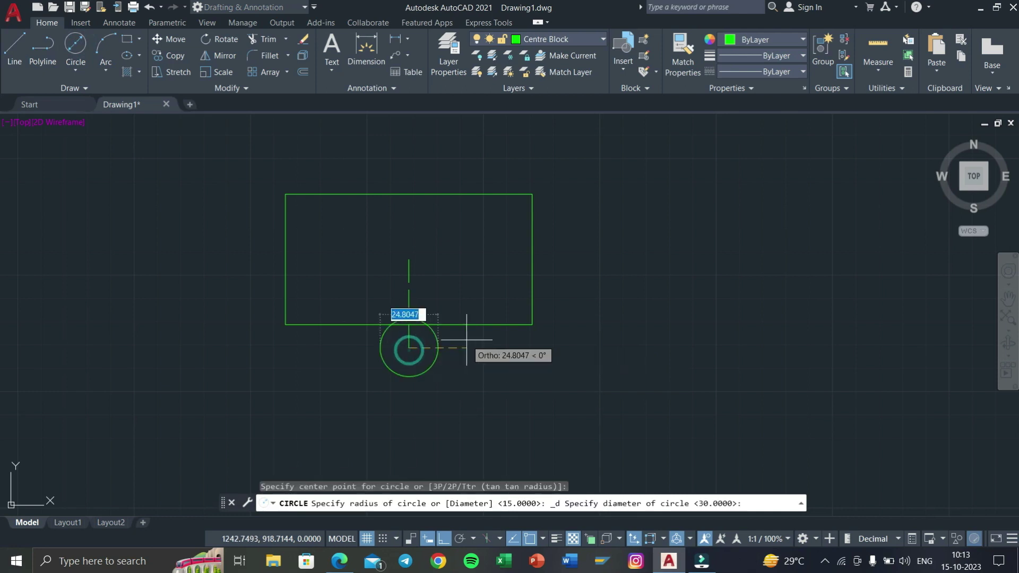
pyautogui.write('56')
pyautogui.press('Return')
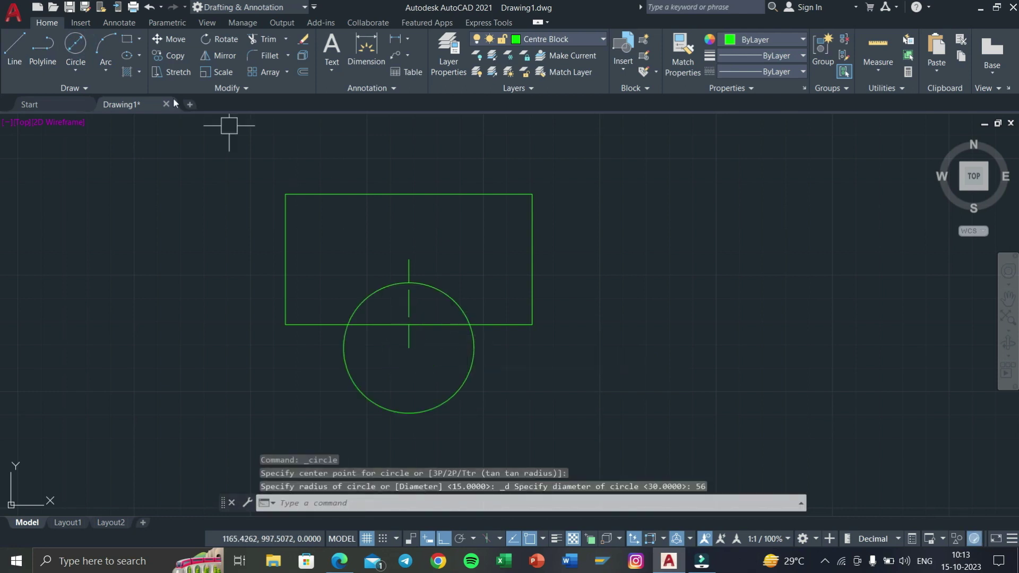
pyautogui.click(65, 47)
pyautogui.click(409, 348)
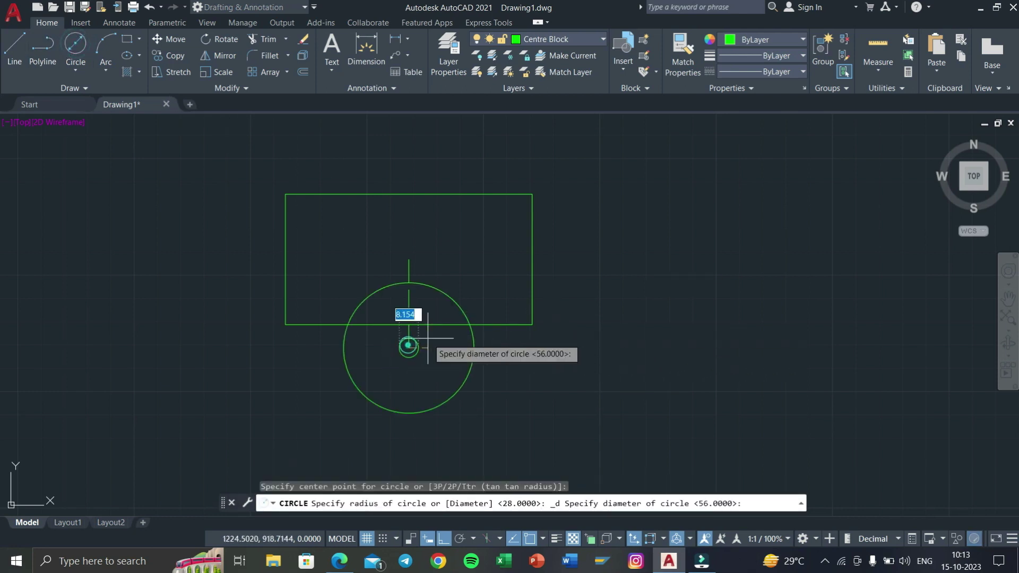
pyautogui.write('30')
pyautogui.press('Return')
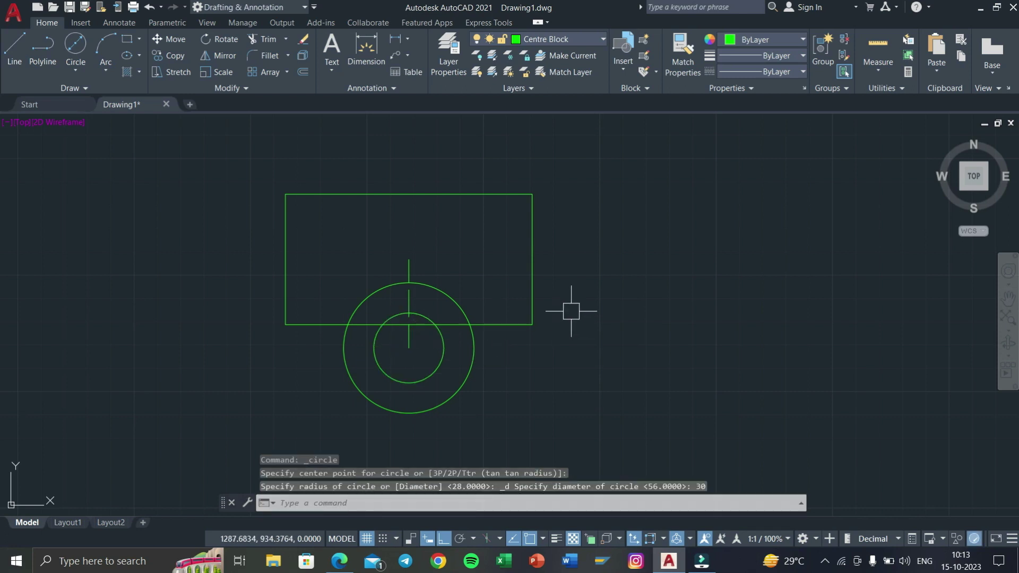
pyautogui.click(532, 315)
# Explode the rectangle into lines and delete the vertical centre line.
pyautogui.write('x')
pyautogui.press('Return')
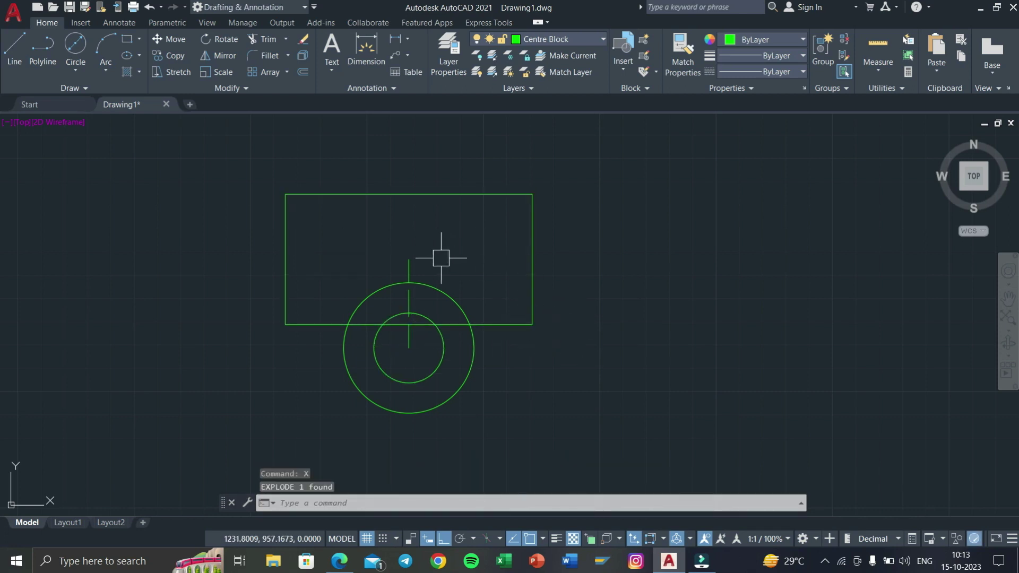
pyautogui.click(409, 259)
pyautogui.press('Delete')
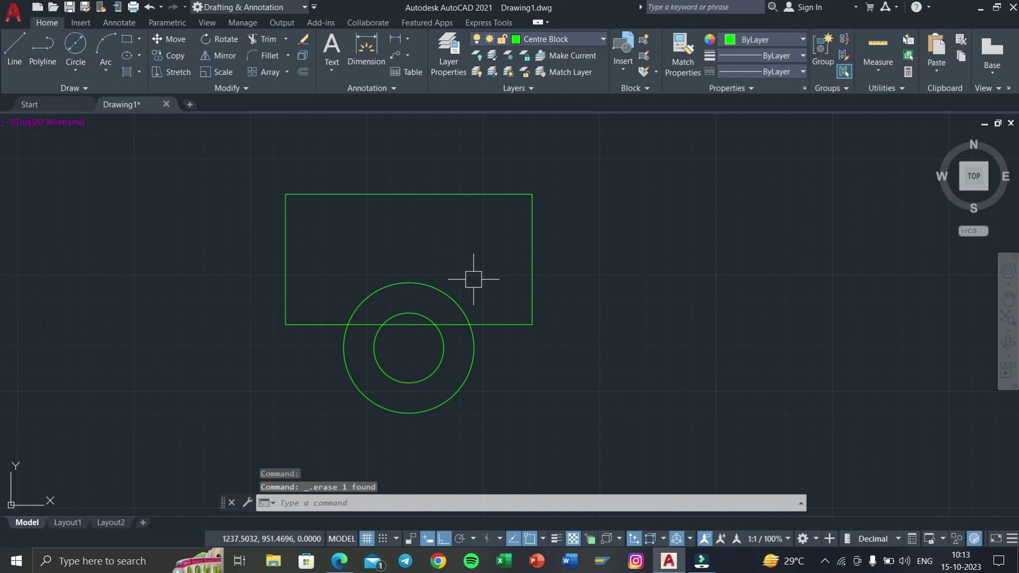
# Offset the rectangle's bottom and top edges inward by 13.
pyautogui.write('o')
pyautogui.press('Return')
pyautogui.press('Return')
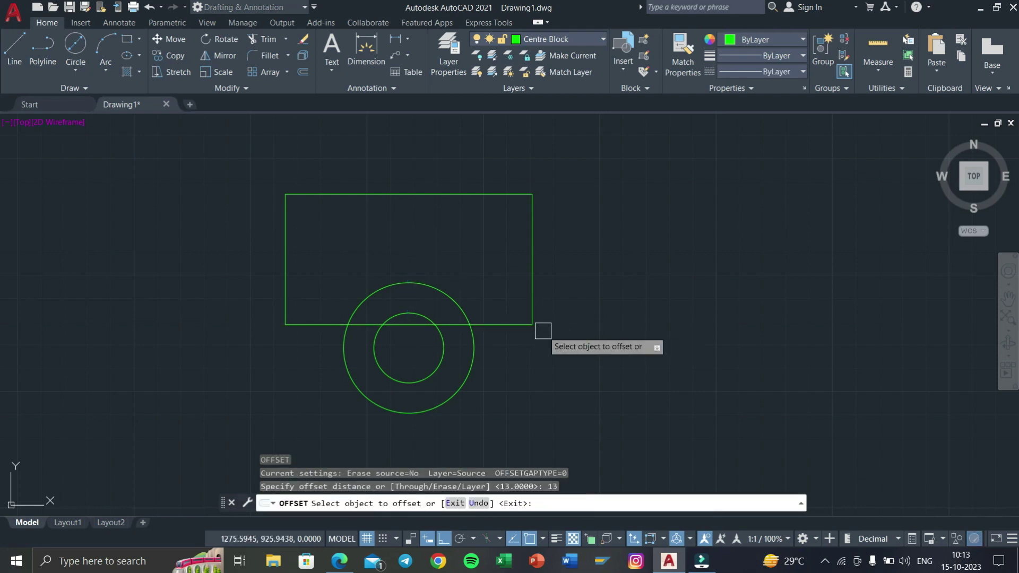
pyautogui.click(504, 324)
pyautogui.click(504, 276)
pyautogui.click(494, 195)
pyautogui.click(492, 231)
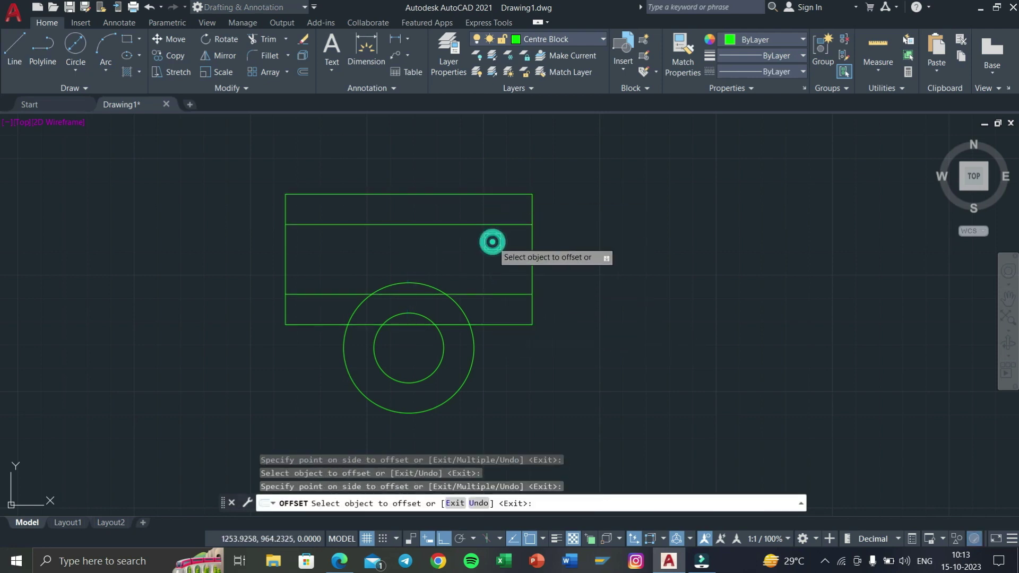
pyautogui.press('Escape')
pyautogui.press('Escape')
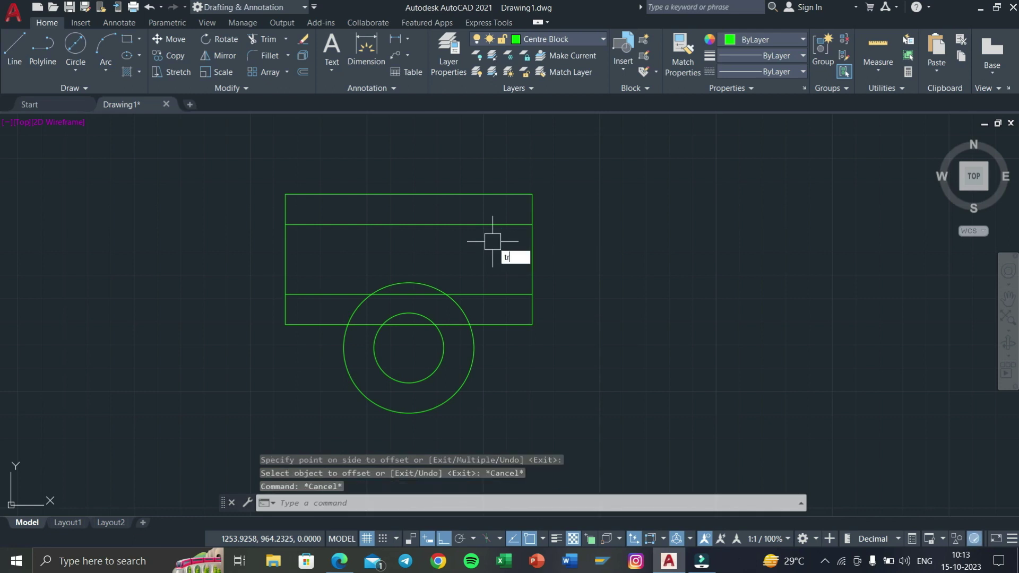
# Trim the outer circle arcs and line segments overlapping the boss band.
pyautogui.press('Return')
pyautogui.scroll(2, 362, 275)
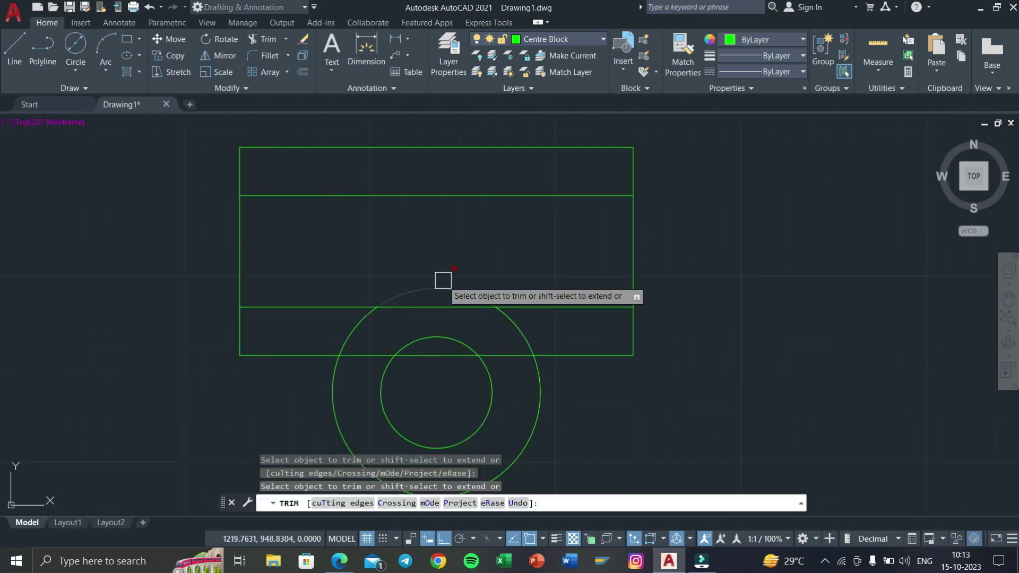
pyautogui.scroll(2, 444, 276)
pyautogui.click(477, 248)
pyautogui.moveTo(524, 328); pyautogui.dragTo(544, 273, button='middle')
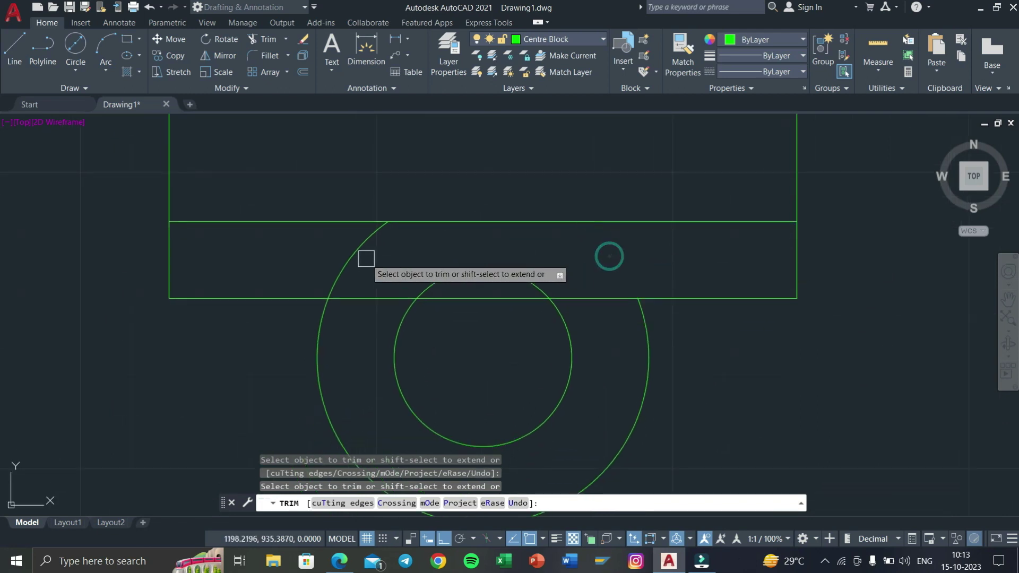
pyautogui.click(349, 253)
pyautogui.click(387, 298)
pyautogui.click(481, 301)
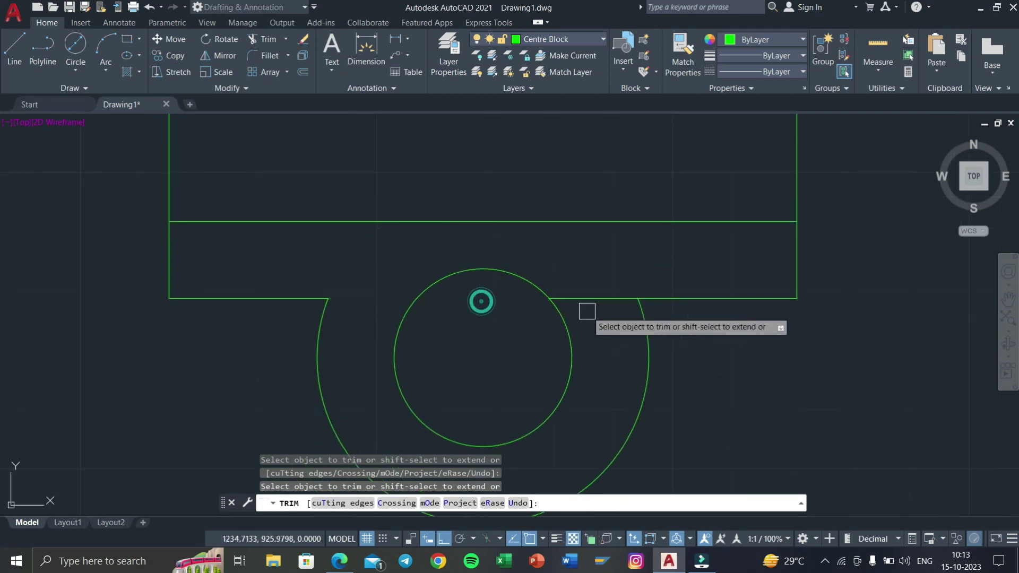
pyautogui.scroll(-5, 589, 304)
pyautogui.press('Escape')
pyautogui.press('Escape')
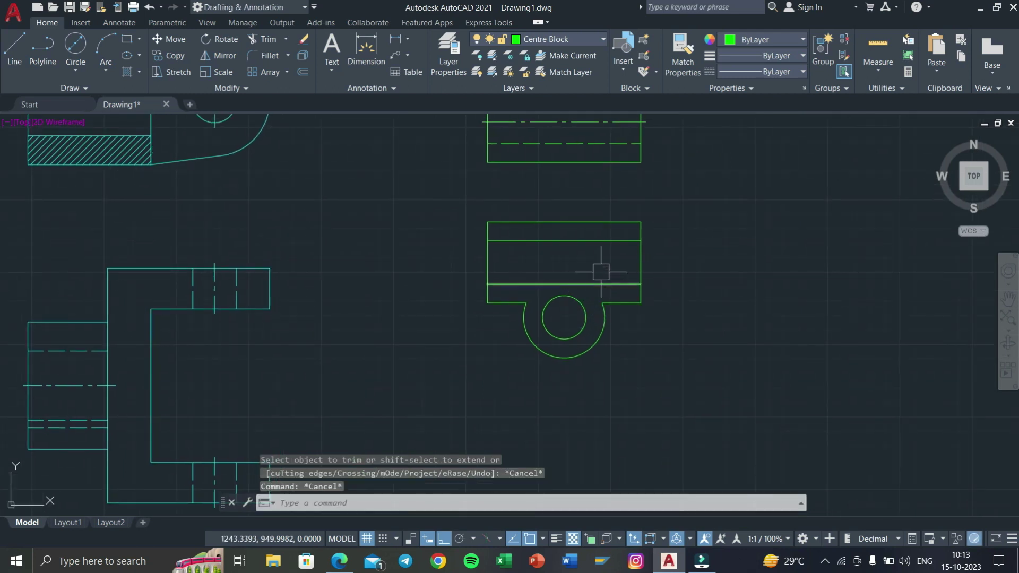
pyautogui.scroll(3, 601, 272)
pyautogui.scroll(1, 589, 273)
pyautogui.scroll(-2, 476, 61)
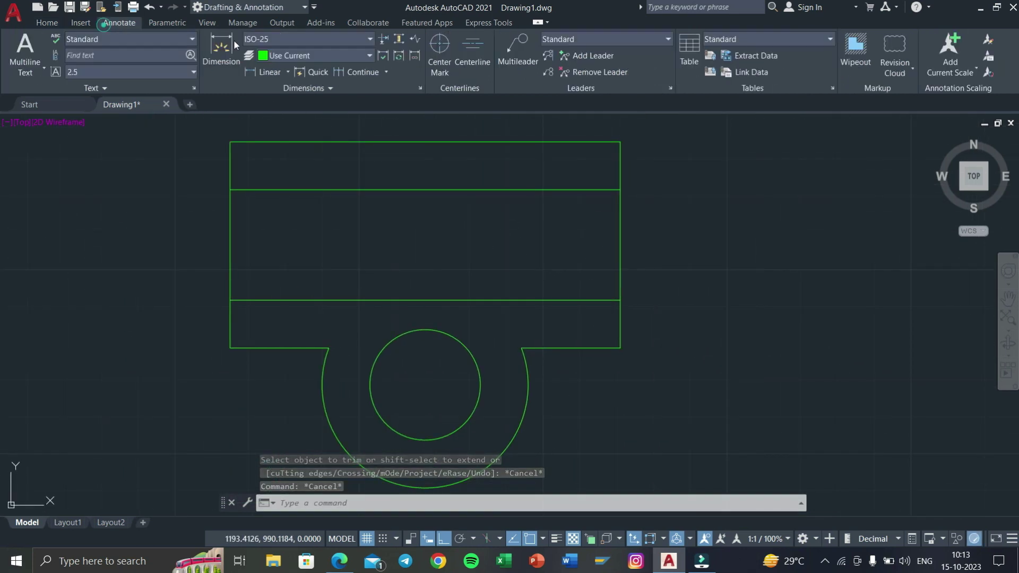
# Add a centreline between the bore edges and extend it left past the block.
pyautogui.click(476, 61)
pyautogui.click(587, 142)
pyautogui.click(594, 348)
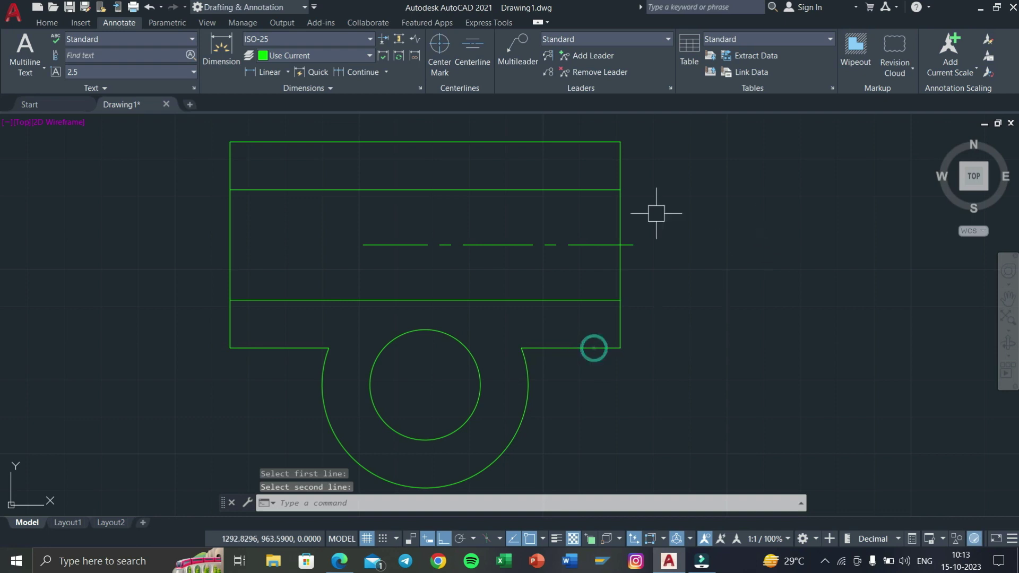
pyautogui.click(364, 245)
pyautogui.click(363, 244)
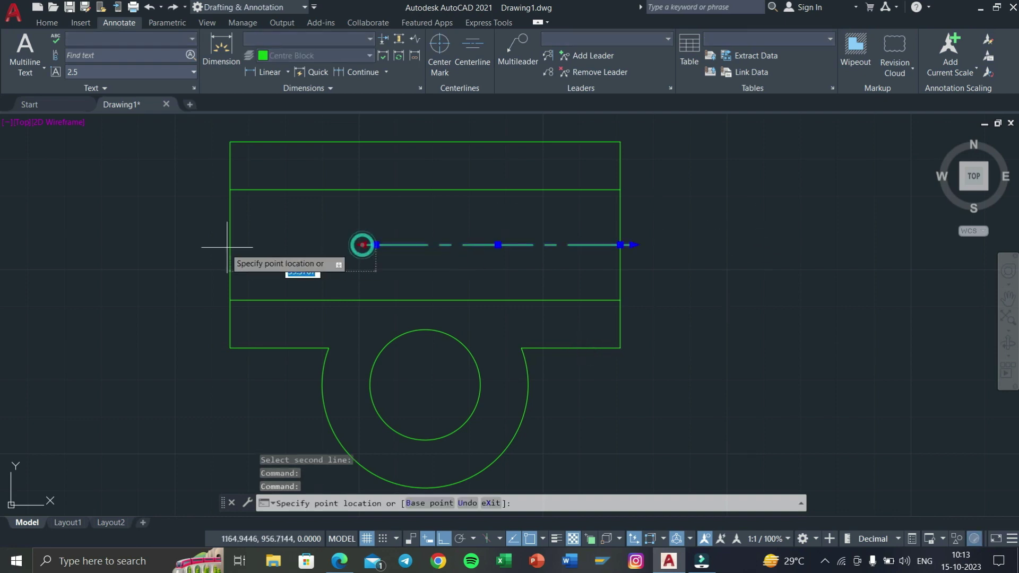
pyautogui.click(221, 245)
pyautogui.press('Escape')
pyautogui.press('Escape')
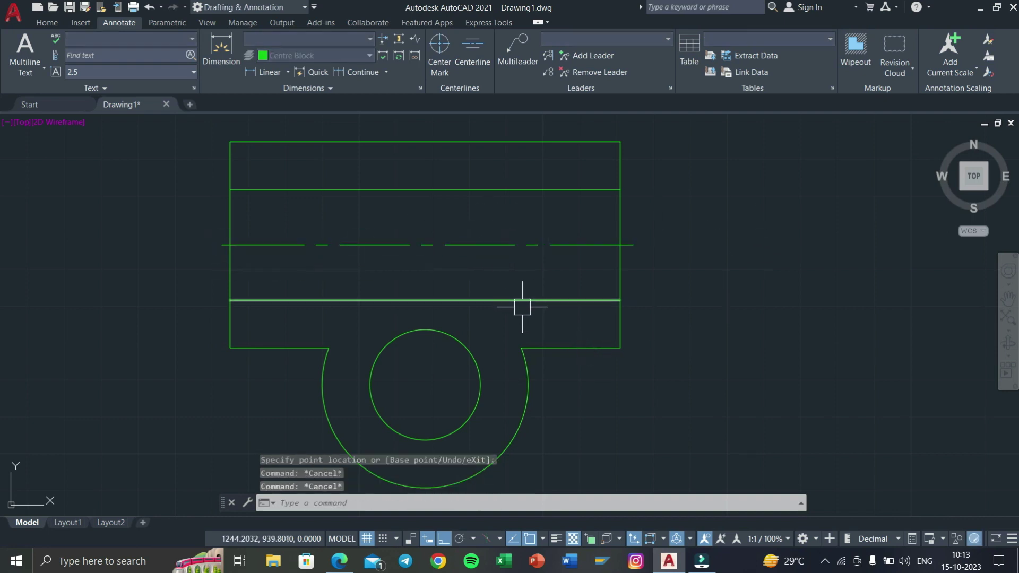
pyautogui.press('Escape')
# Hatch the upper wall band and the lower band with boss region.
pyautogui.press('Return')
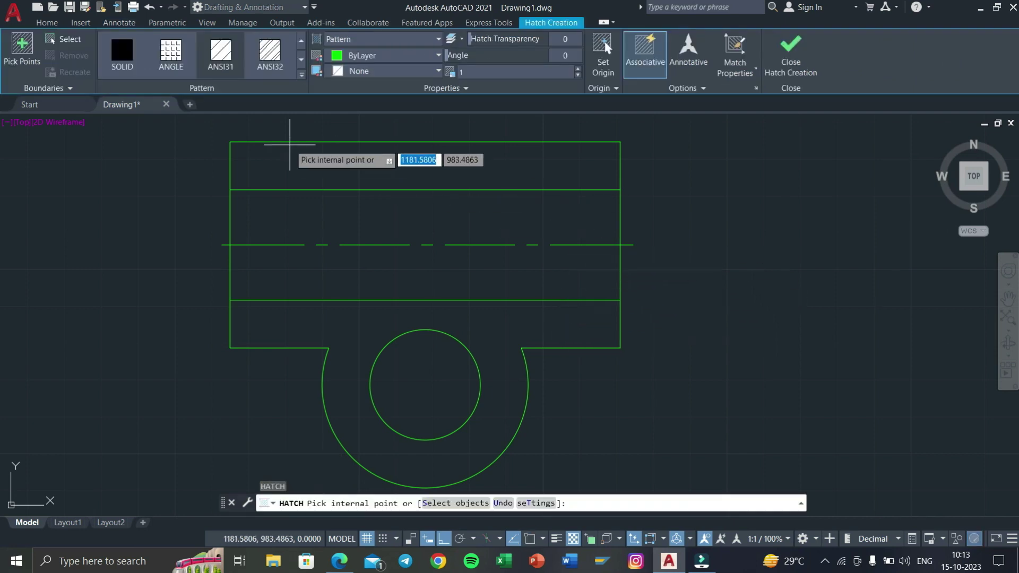
pyautogui.click(390, 163)
pyautogui.click(481, 325)
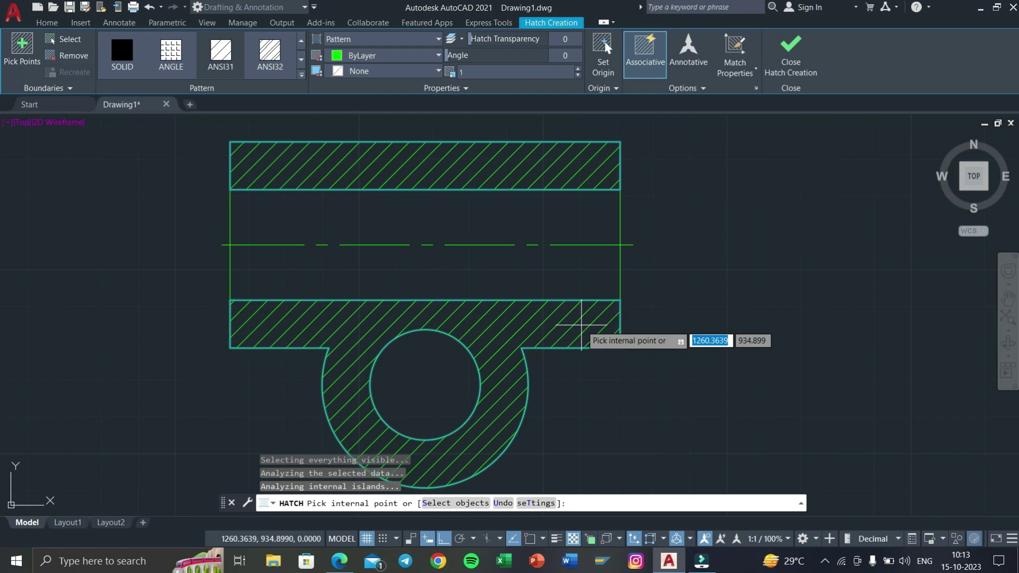
pyautogui.press('Return')
pyautogui.scroll(-4, 584, 326)
pyautogui.moveTo(602, 310); pyautogui.dragTo(557, 312, button='middle')
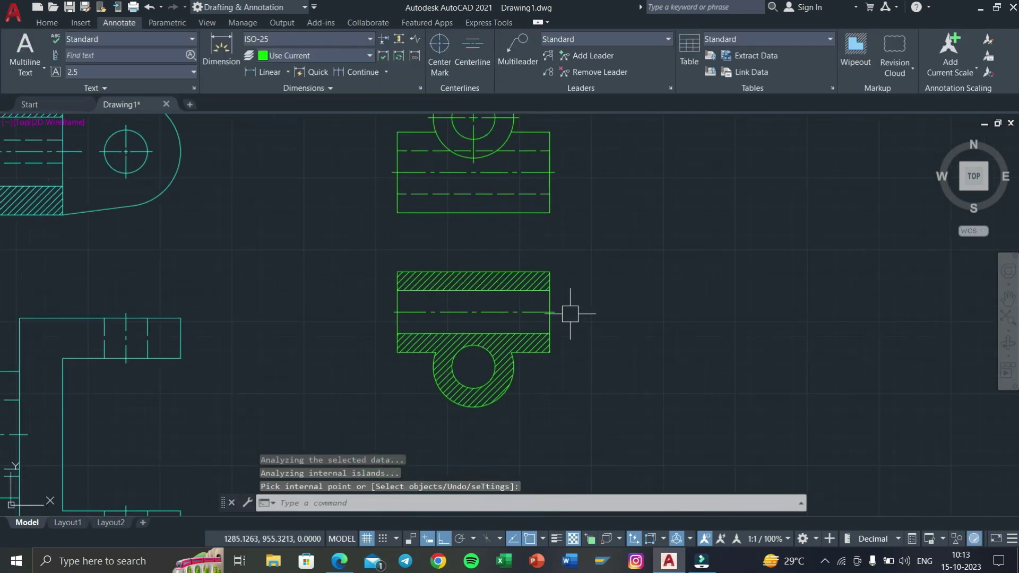
pyautogui.scroll(-2, 570, 314)
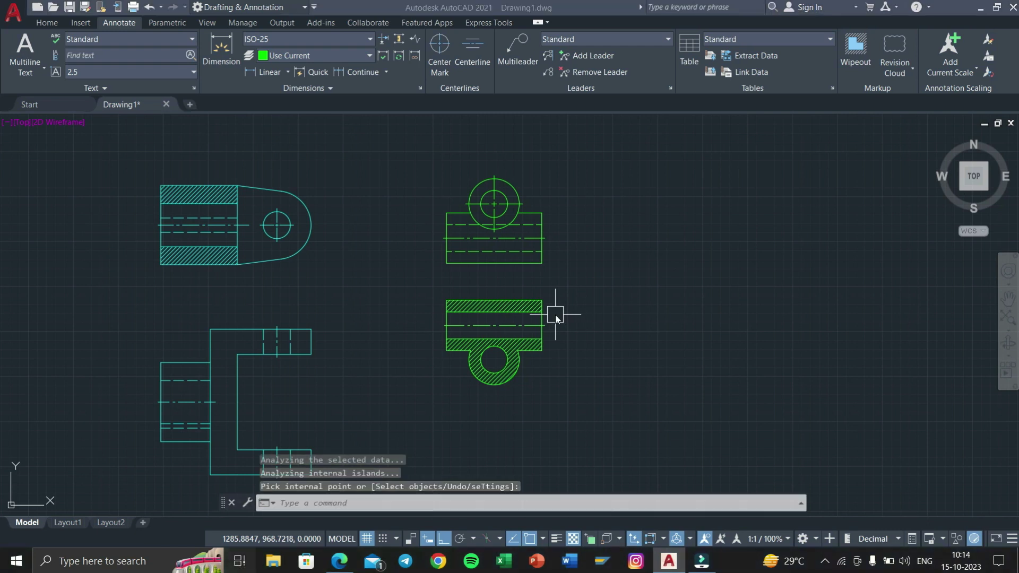
pyautogui.hotkey('alt', 'Tab')
pyautogui.scroll(-2, 353, 391)
# Review the PDF's part 2 collar and Ø6 taper-pin hole details.
pyautogui.scroll(-3, 356, 393)
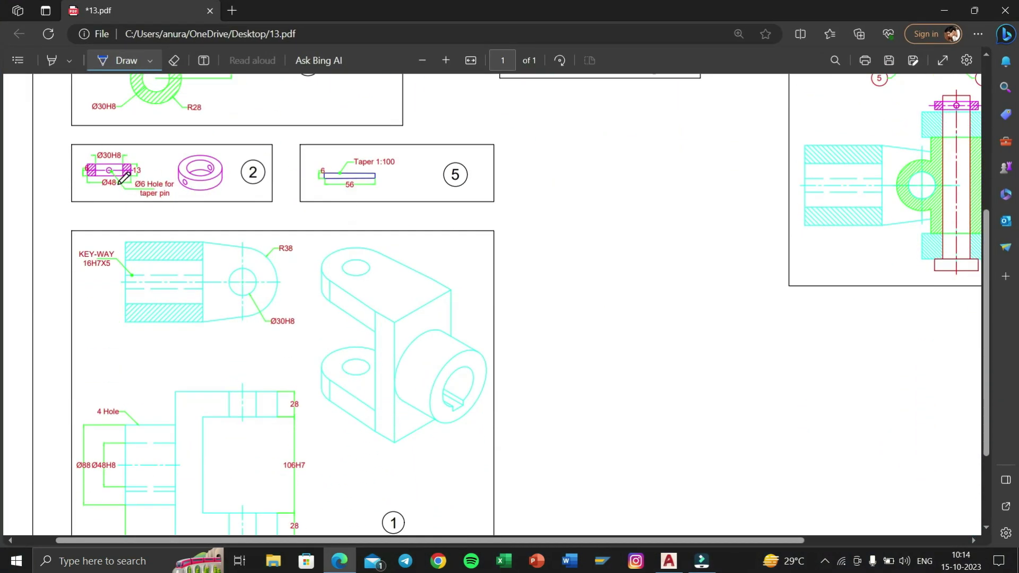
pyautogui.keyDown('ctrl'); pyautogui.scroll(4, 123, 178); pyautogui.keyUp('ctrl')
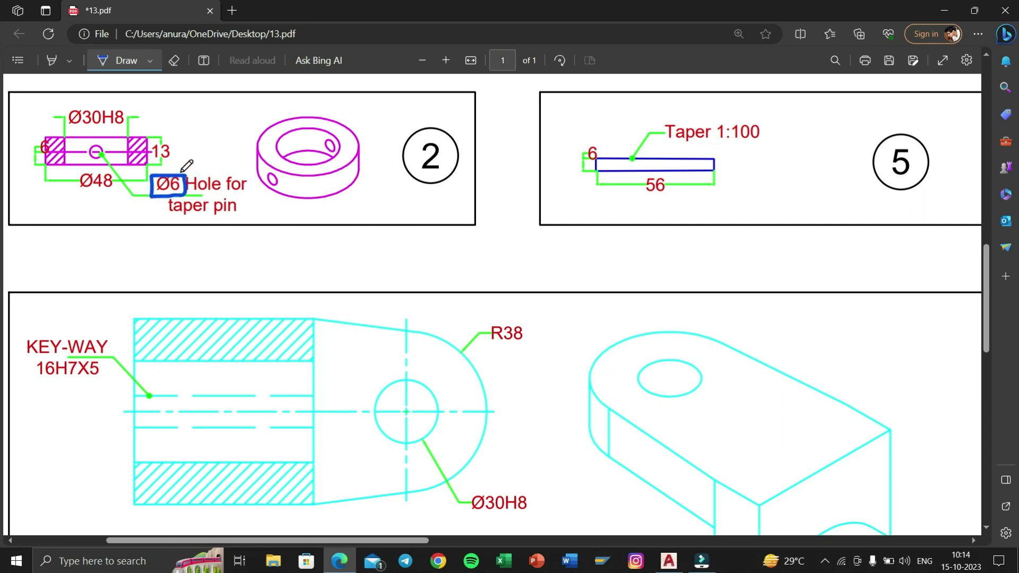
pyautogui.press('super+Tab')
# Make Collar the current layer.
pyautogui.click(300, 145)
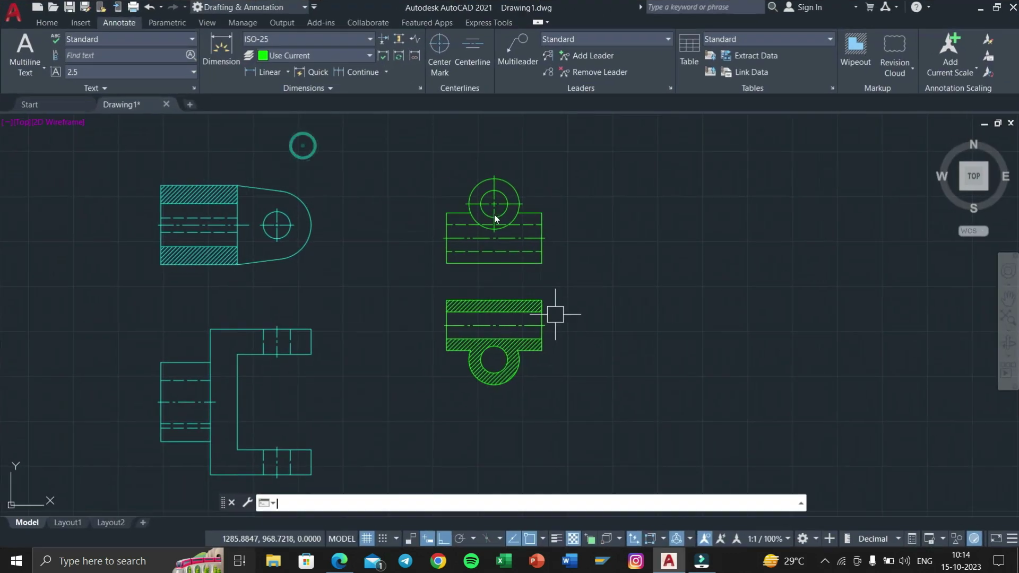
pyautogui.scroll(-3, 338, 127)
pyautogui.click(51, 24)
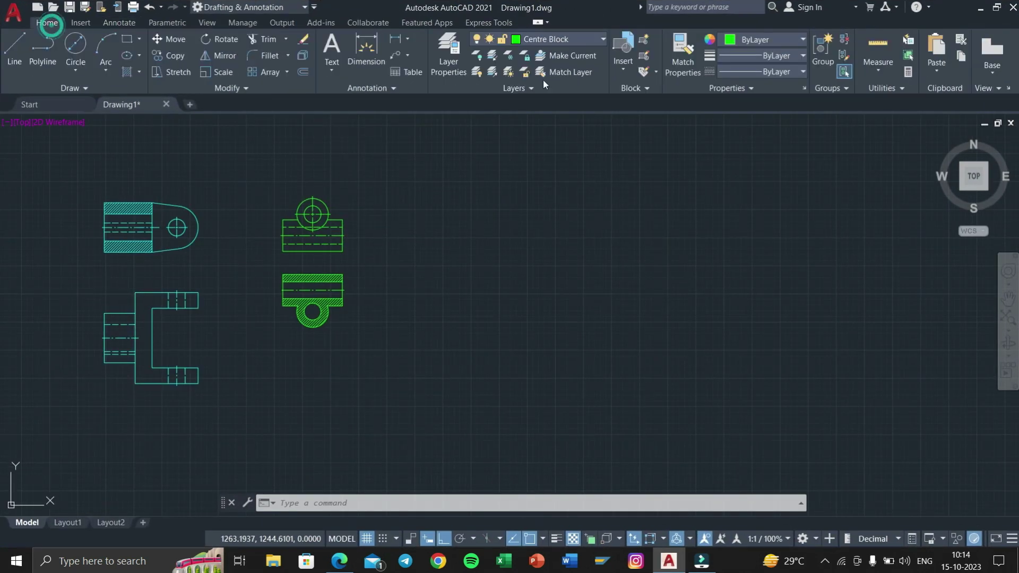
pyautogui.click(561, 43)
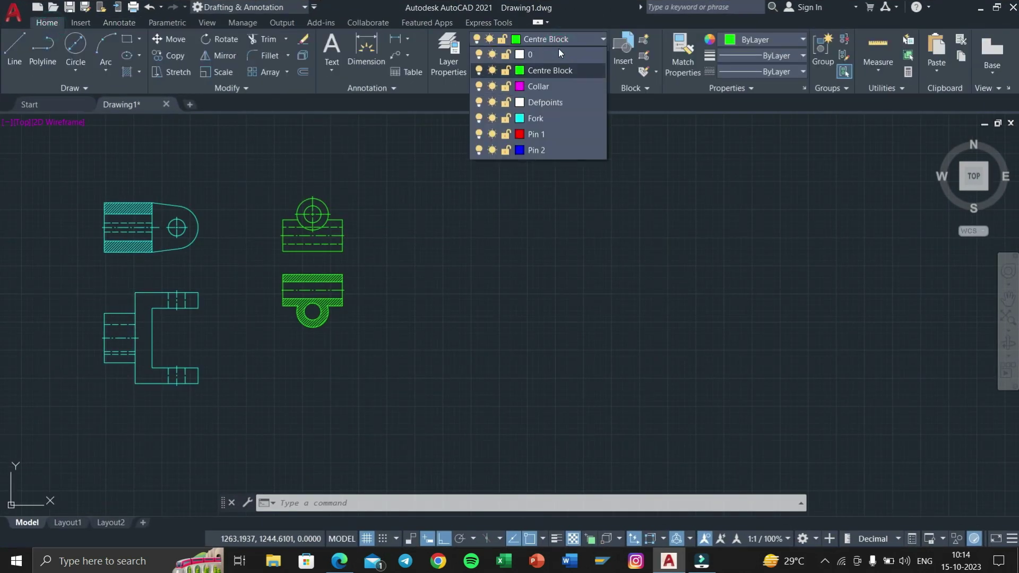
pyautogui.click(549, 82)
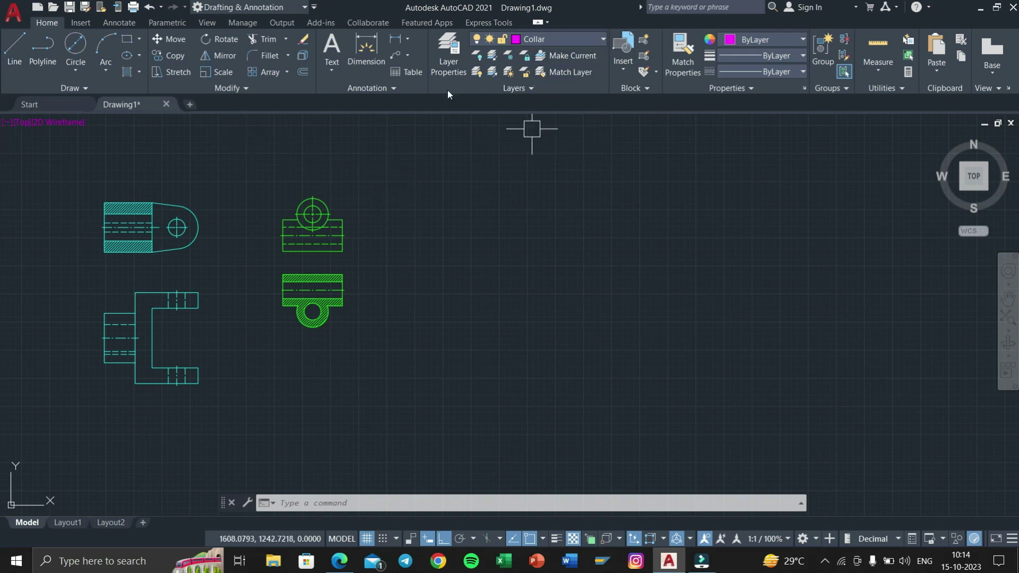
# Draw a 48 by 13 collar rectangle below the centre block views.
pyautogui.click(132, 38)
pyautogui.scroll(4, 331, 313)
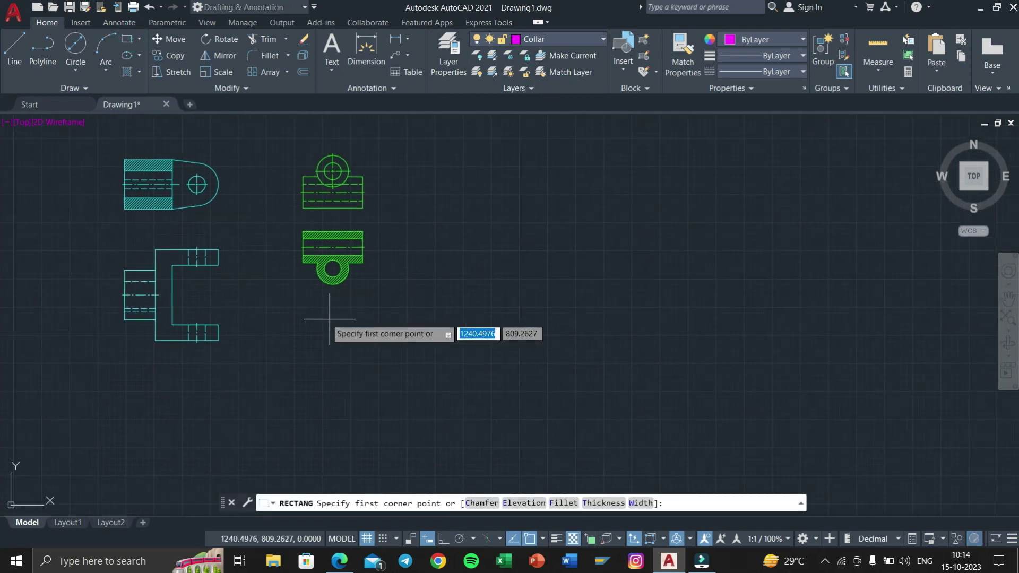
pyautogui.scroll(2, 326, 372)
pyautogui.click(326, 405)
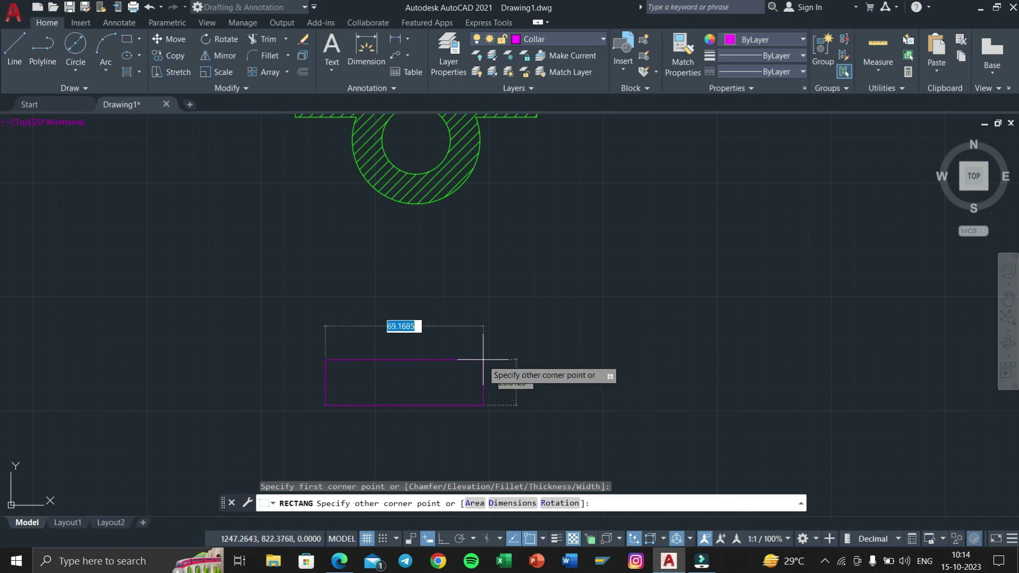
pyautogui.hotkey('alt', 'Tab')
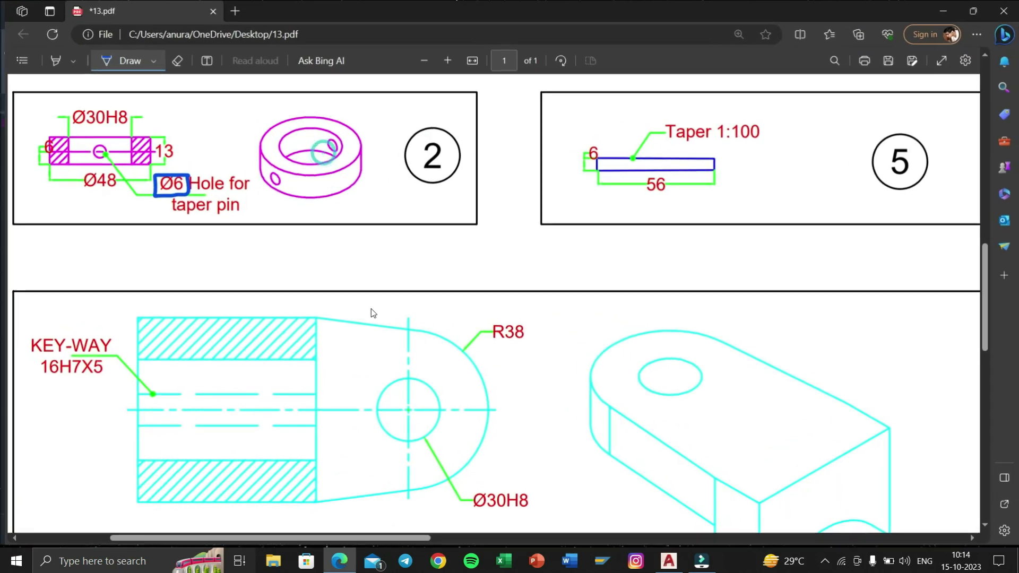
pyautogui.press('super+Tab')
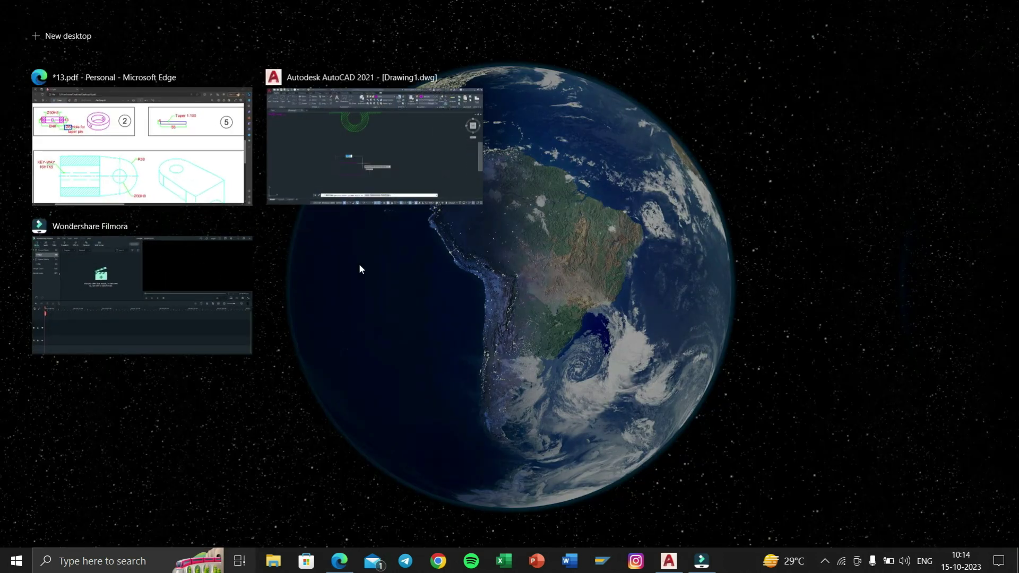
pyautogui.click(380, 177)
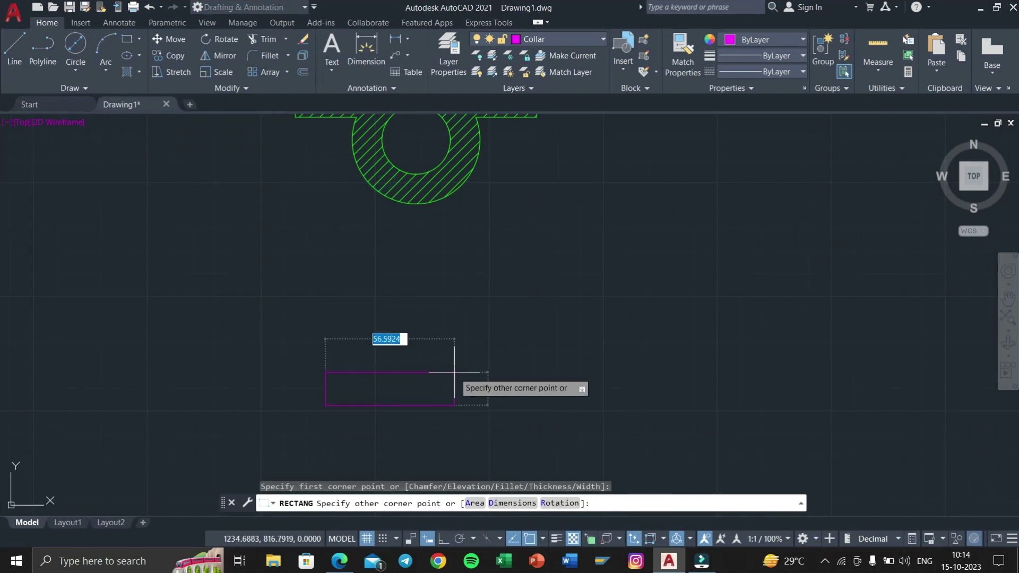
pyautogui.write('48')
pyautogui.press('Tab')
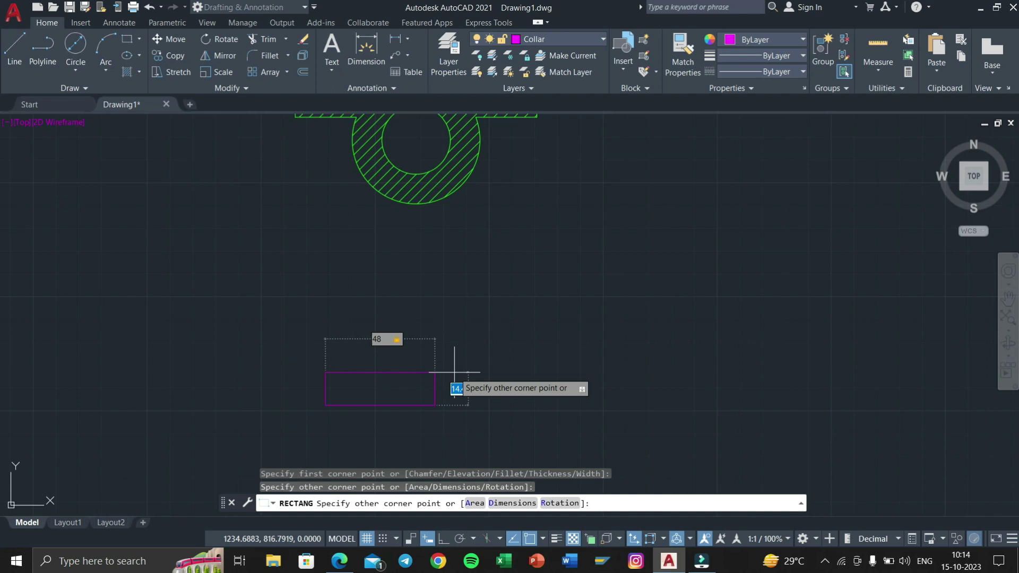
pyautogui.press('Return')
pyautogui.scroll(2, 311, 364)
pyautogui.moveTo(312, 365)
pyautogui.mouseDown(button='middle')
pyautogui.moveTo(386, 303)
pyautogui.moveTo(352, 216)
pyautogui.mouseUp(button='middle')
pyautogui.press('super+Tab')
# Bring the PDF reference sheet forward to annotate the collar calculation.
pyautogui.click(289, 187)
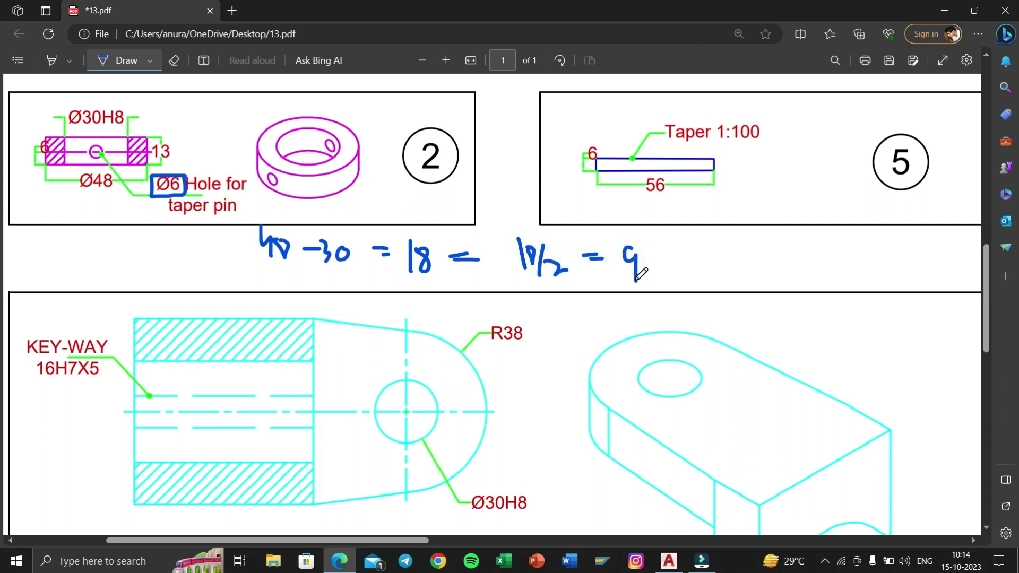
# Back in AutoCAD, explode the collar rectangle and offset its right edge 9 units inward.
pyautogui.press('super+Tab')
pyautogui.click(450, 183)
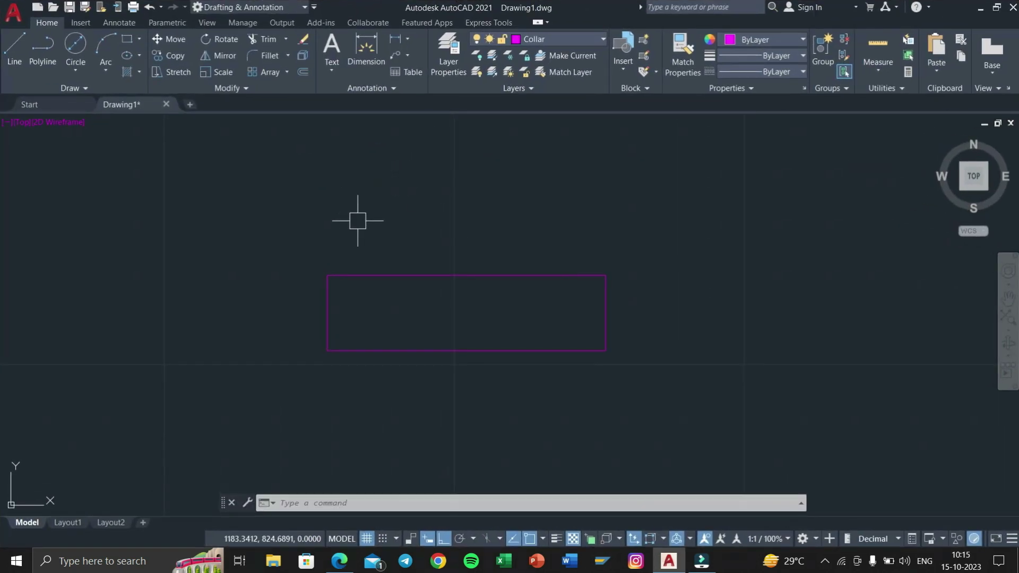
pyautogui.click(608, 333)
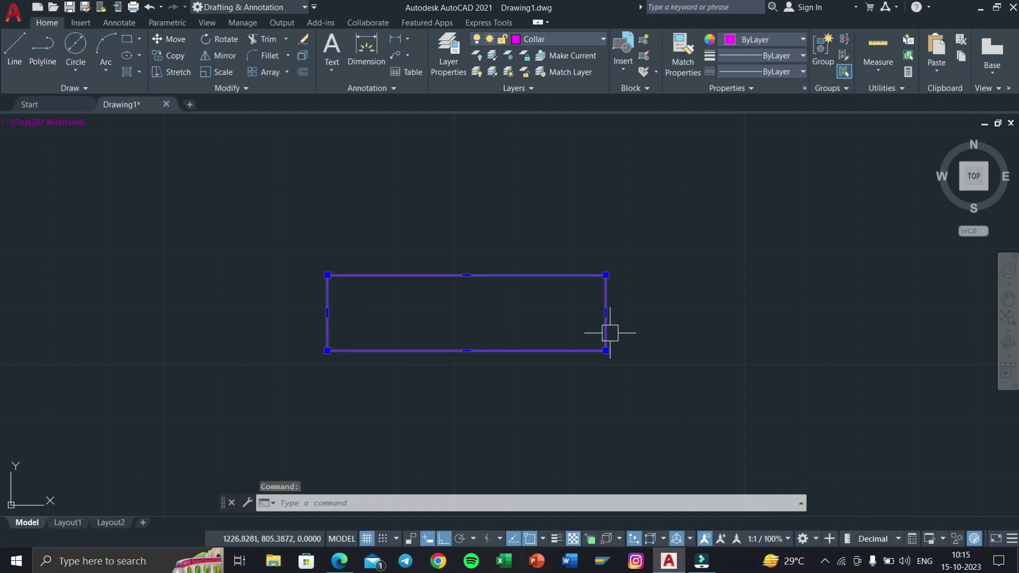
pyautogui.write('x')
pyautogui.press('Return')
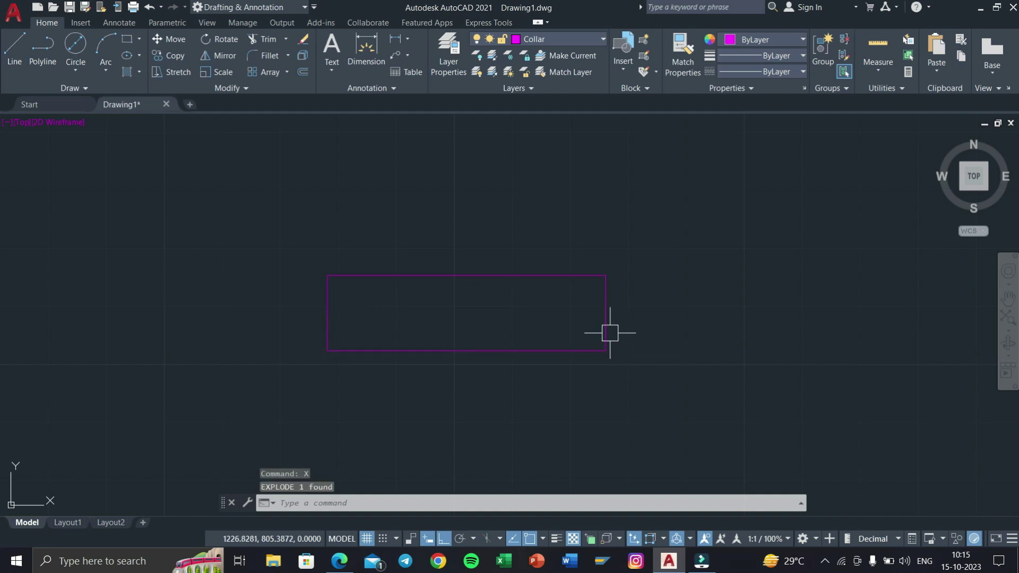
pyautogui.write('o')
pyautogui.press('Return')
pyautogui.write('9')
pyautogui.press('Return')
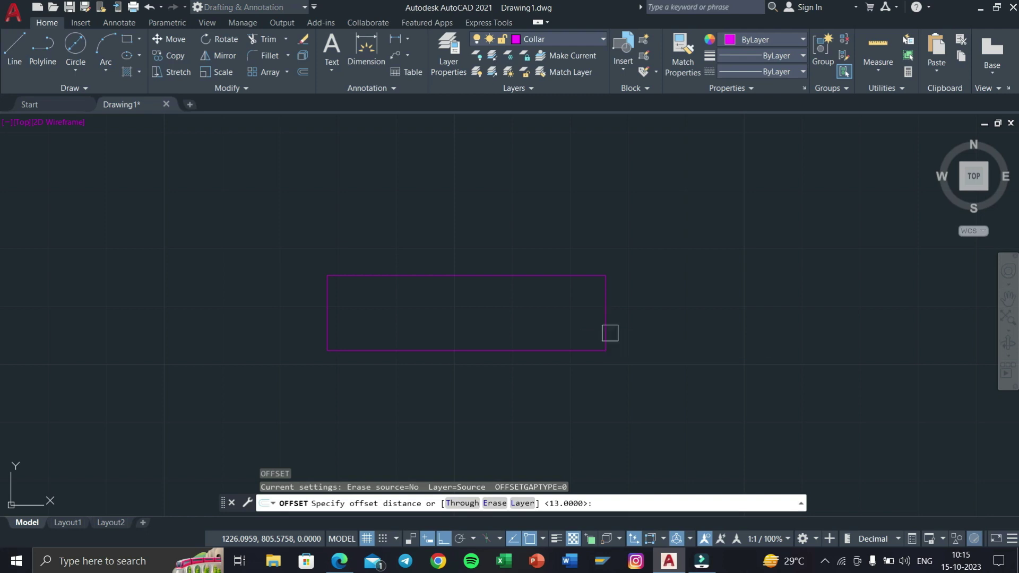
pyautogui.click(610, 326)
pyautogui.click(556, 325)
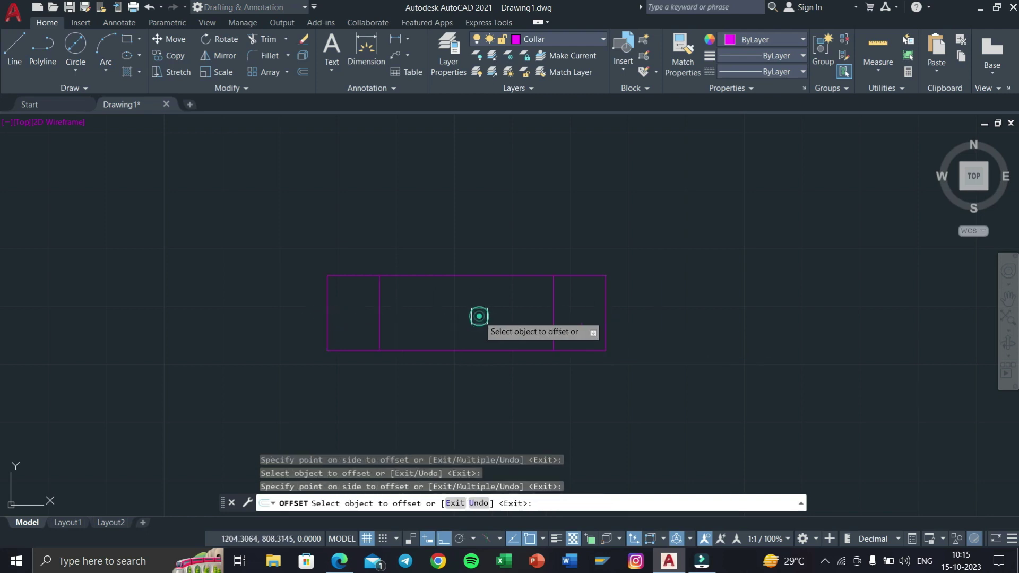
pyautogui.press('Escape')
# Draw a 6-unit helper line up from the bottom midpoint and a Ø6 circle at its top.
pyautogui.write('l')
pyautogui.press('Return')
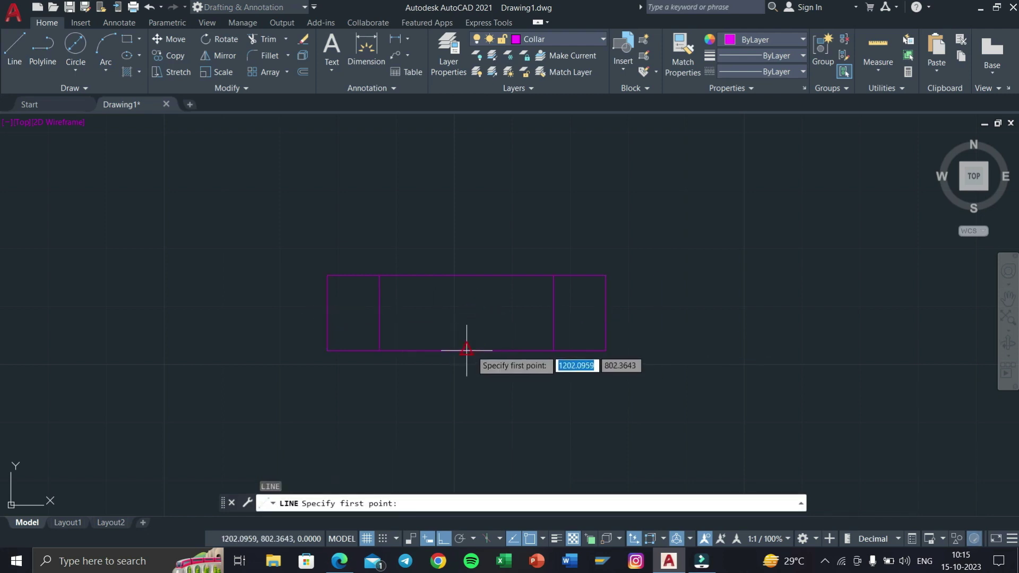
pyautogui.click(467, 351)
pyautogui.write('6')
pyautogui.press('Return')
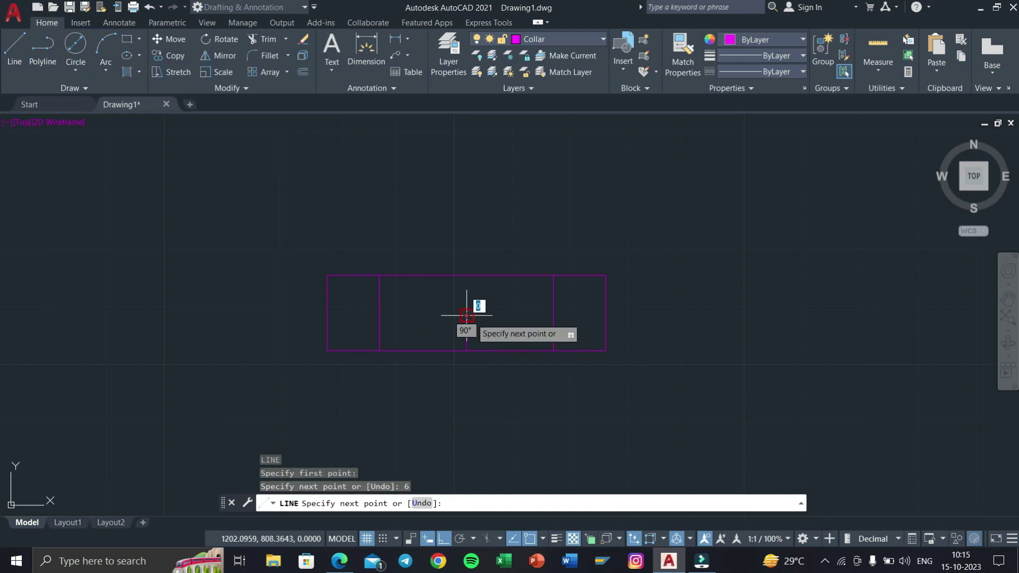
pyautogui.press('Escape')
pyautogui.press('Escape')
pyautogui.click(76, 45)
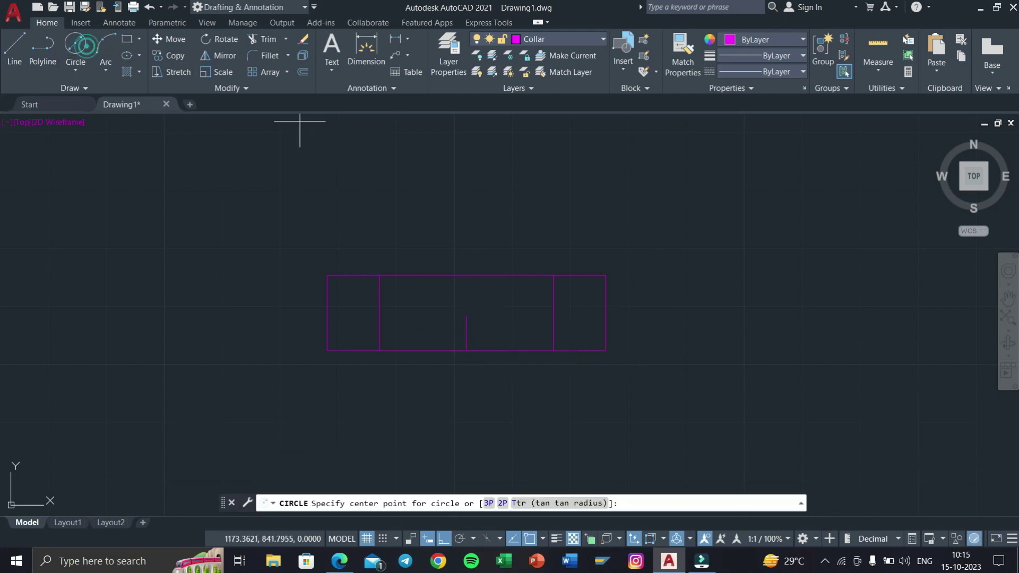
pyautogui.click(467, 317)
pyautogui.write('6')
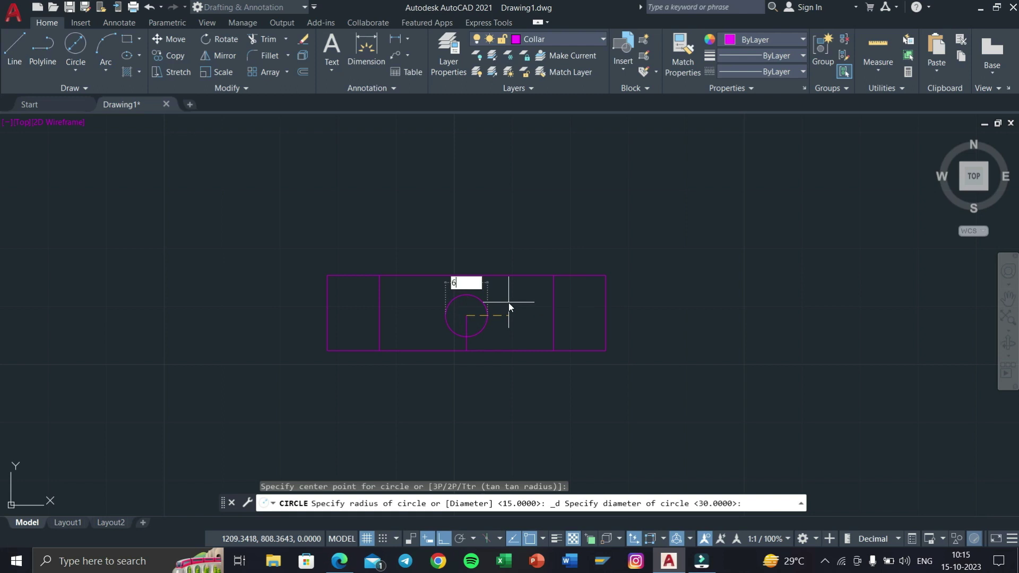
pyautogui.press('Return')
# Erase the short helper line under the Ø6 hole.
pyautogui.scroll(5, 446, 335)
pyautogui.click(525, 360)
pyautogui.press('Delete')
pyautogui.scroll(-5, 510, 367)
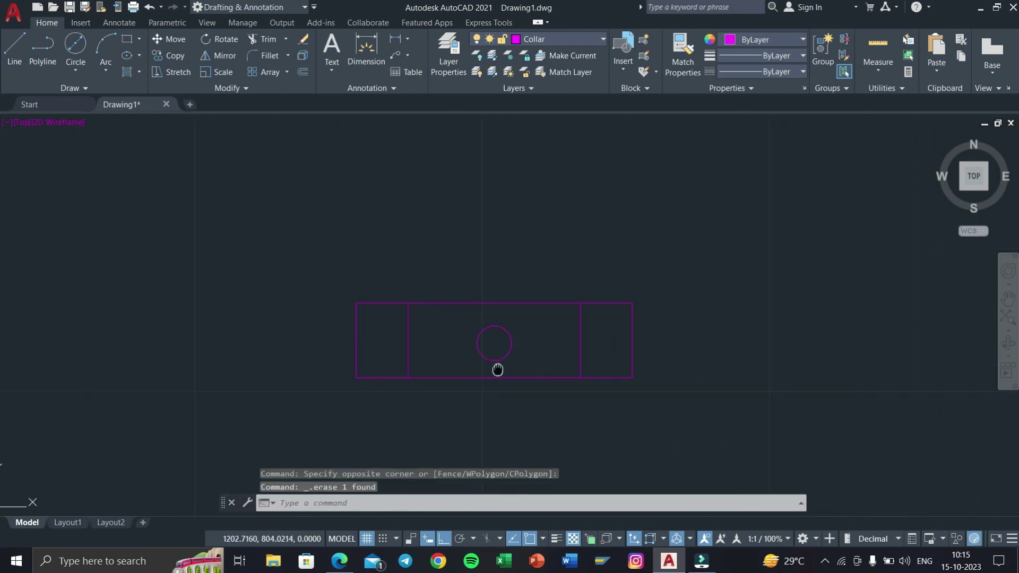
# Hatch the left and right end portions of the collar section.
pyautogui.write('h')
pyautogui.press('Return')
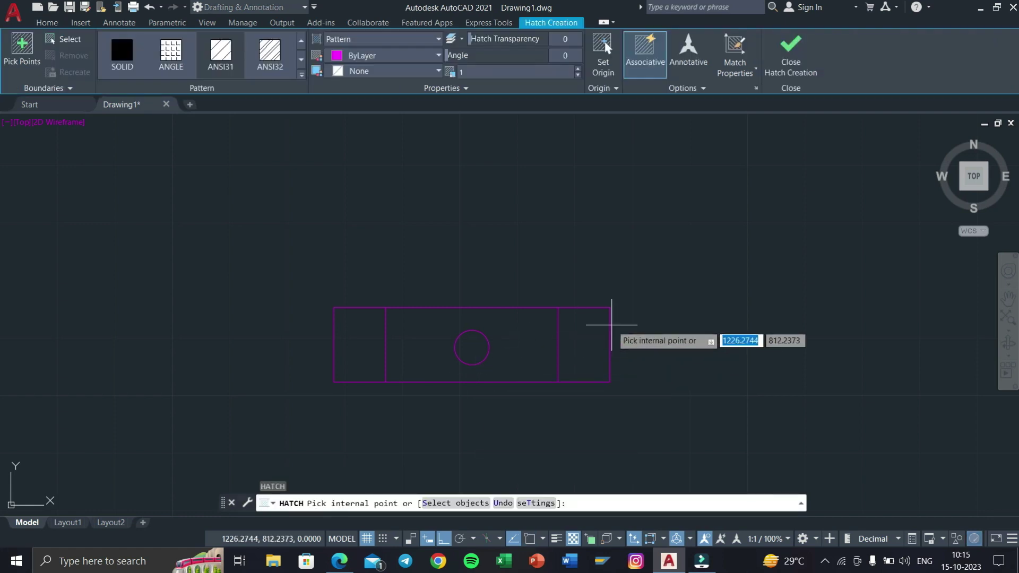
pyautogui.click(589, 331)
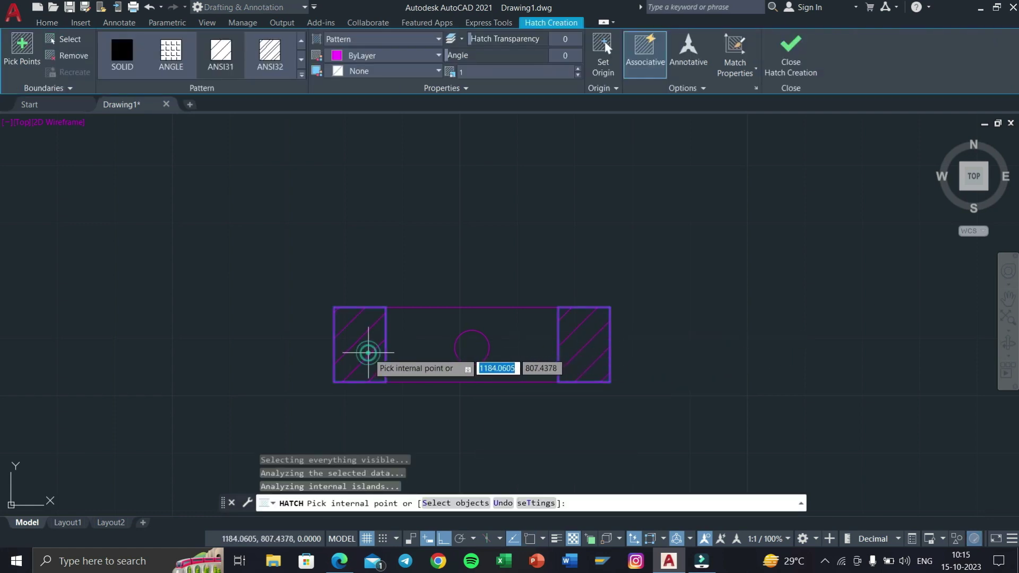
pyautogui.click(368, 352)
pyautogui.press('Return')
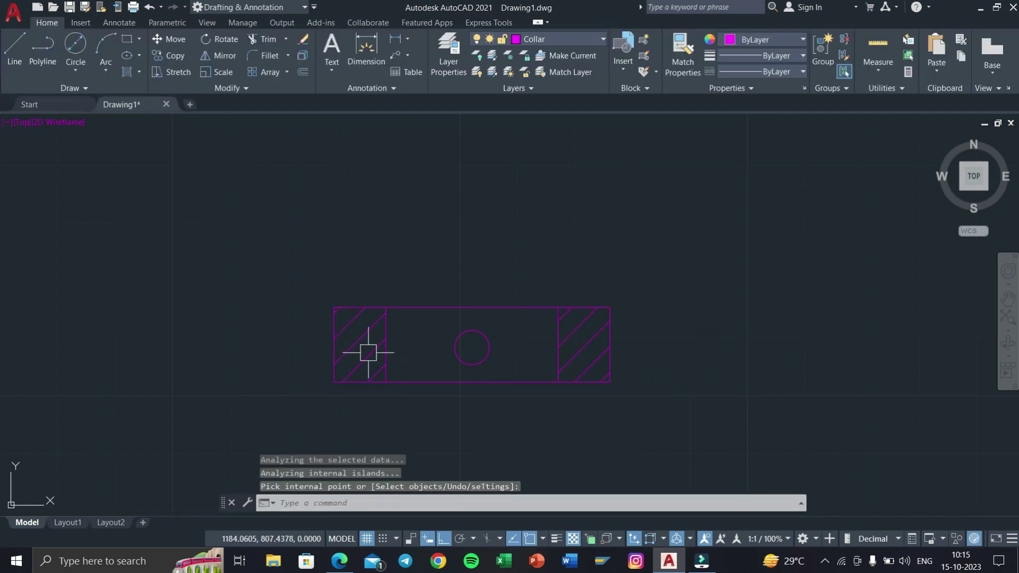
pyautogui.scroll(-5, 576, 356)
pyautogui.scroll(-5, 564, 337)
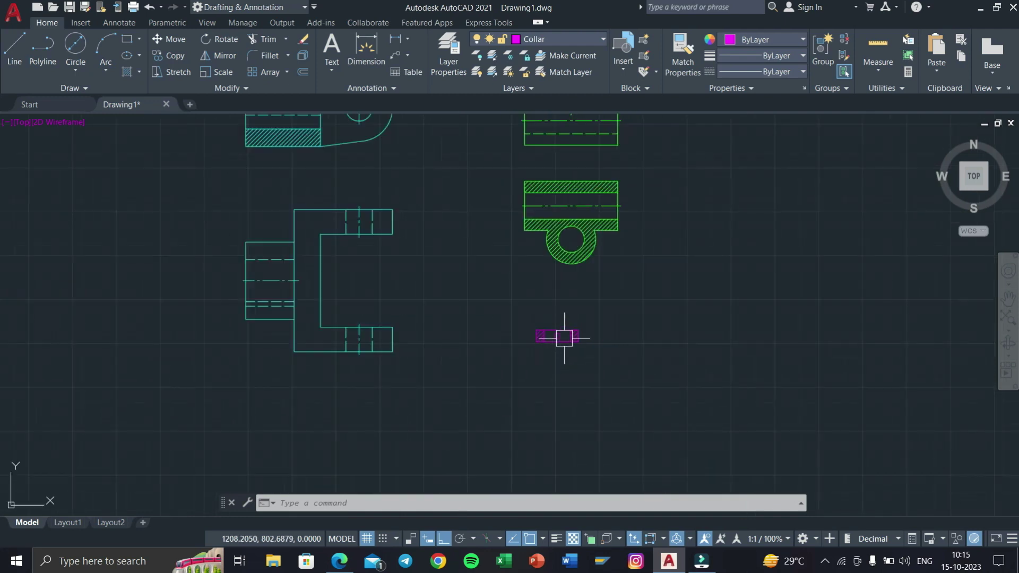
pyautogui.scroll(4, 537, 370)
# Scroll the Edge PDF to pin drawing 3 (180 long, Ø6 hole) and zoom out to view it.
pyautogui.press('super+Tab')
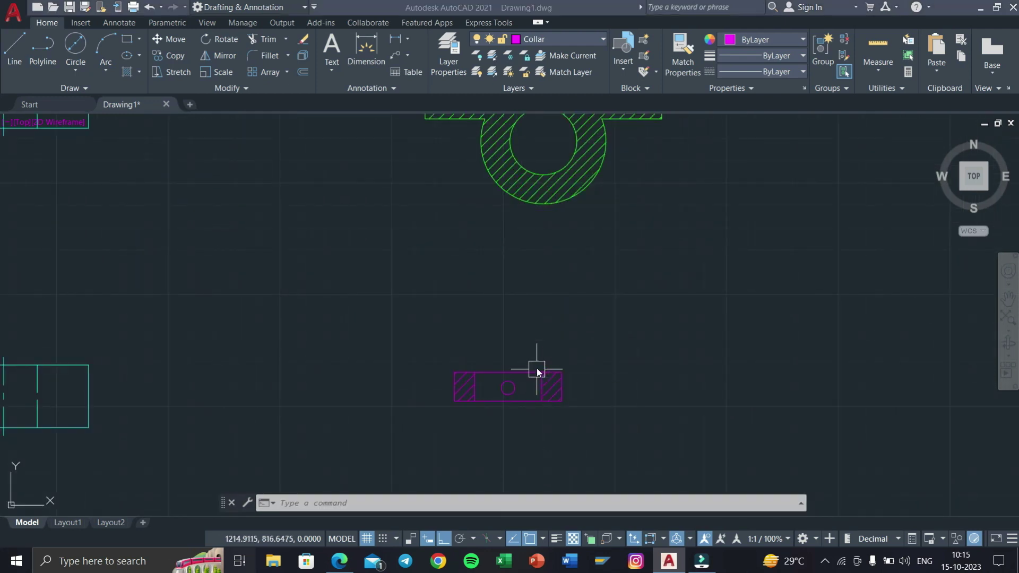
pyautogui.click(414, 176)
pyautogui.scroll(3, 553, 286)
pyautogui.scroll(2, 555, 288)
pyautogui.scroll(6, 555, 288)
pyautogui.scroll(2, 553, 287)
pyautogui.scroll(-2, 553, 289)
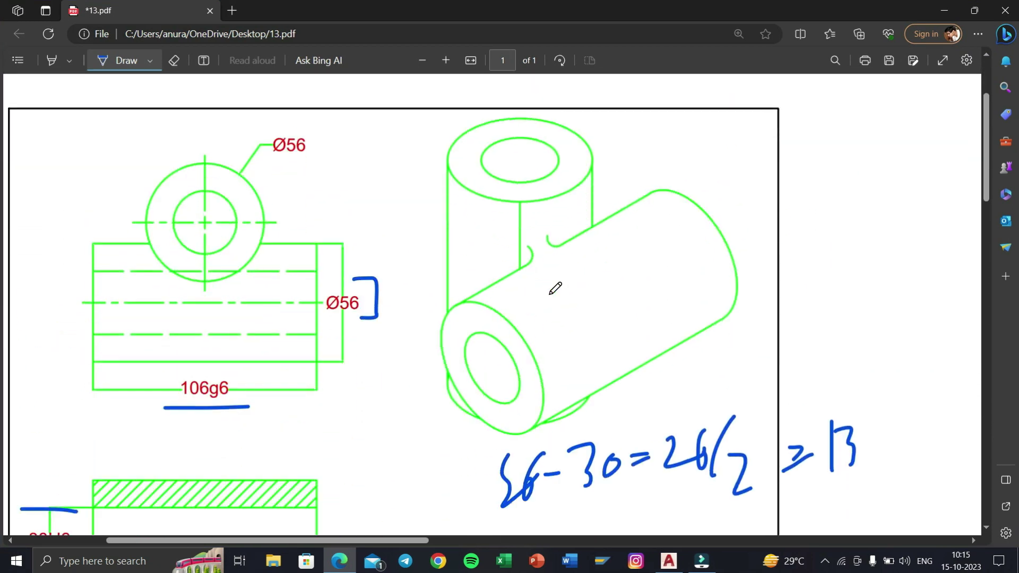
pyautogui.scroll(-3, 553, 289)
pyautogui.scroll(-1, 507, 431)
pyautogui.moveTo(387, 540); pyautogui.dragTo(668, 522)
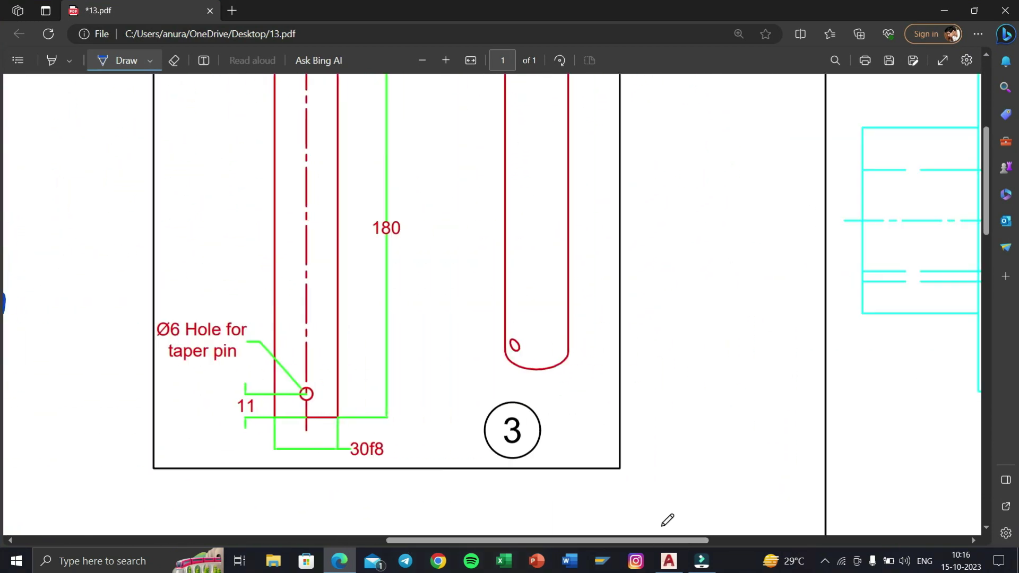
pyautogui.keyDown('ctrl'); pyautogui.scroll(-1, 579, 450); pyautogui.keyUp('ctrl')
pyautogui.keyDown('ctrl'); pyautogui.scroll(-2, 579, 450); pyautogui.keyUp('ctrl')
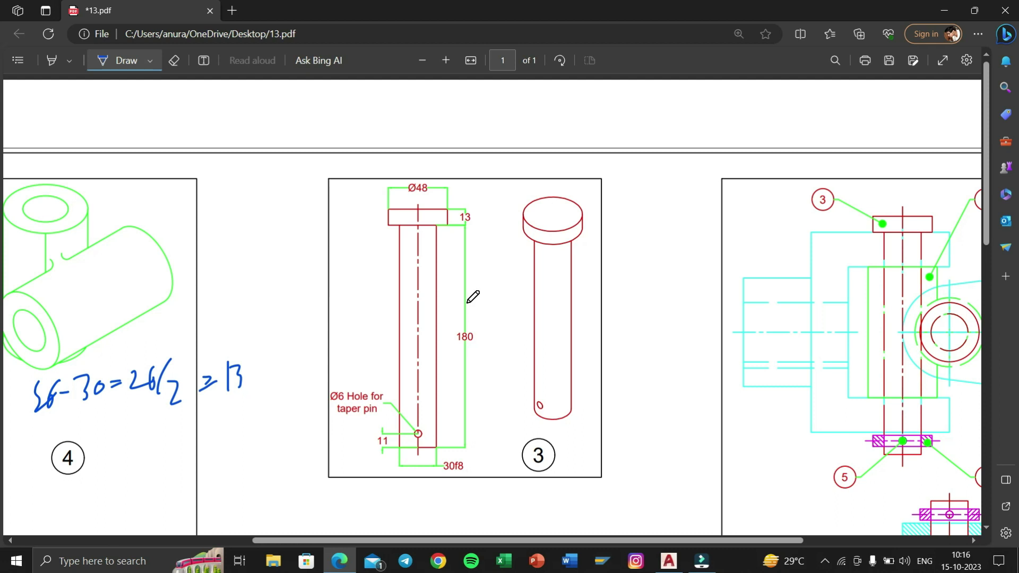
pyautogui.press('super+Tab')
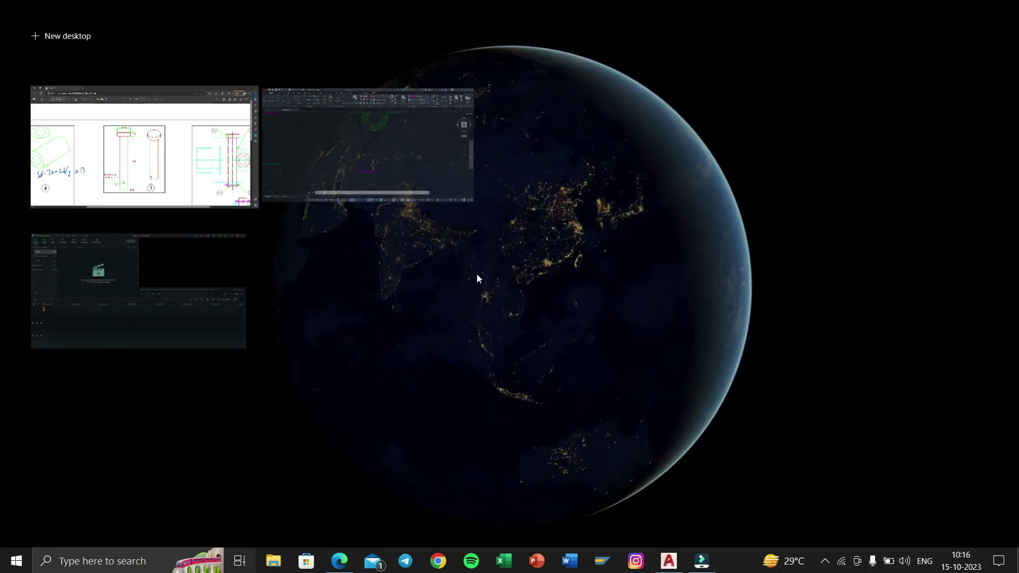
# Back in AutoCAD, make Pin 1 the current layer.
pyautogui.click(432, 158)
pyautogui.moveTo(508, 249); pyautogui.dragTo(416, 302, button='middle')
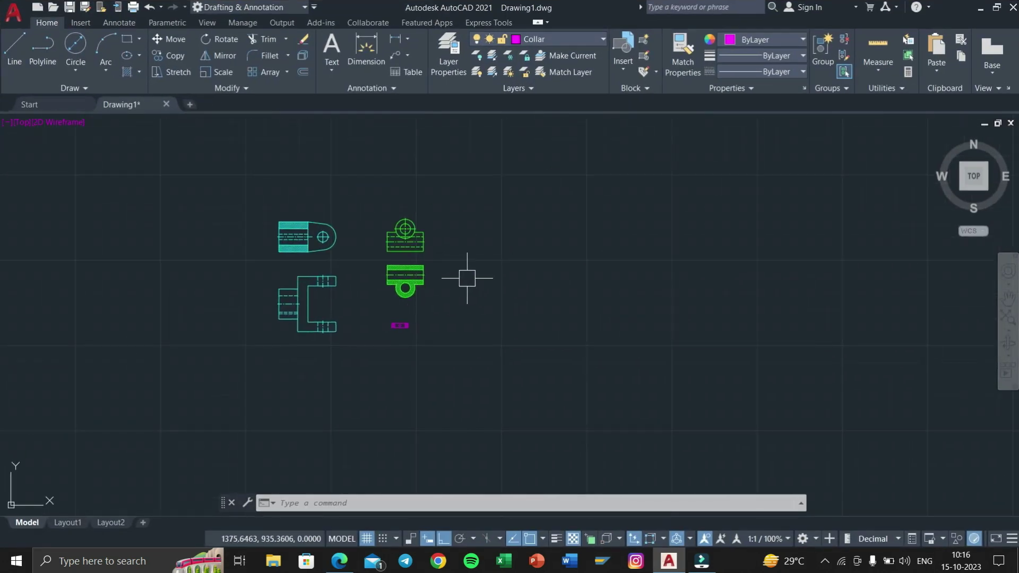
pyautogui.click(549, 41)
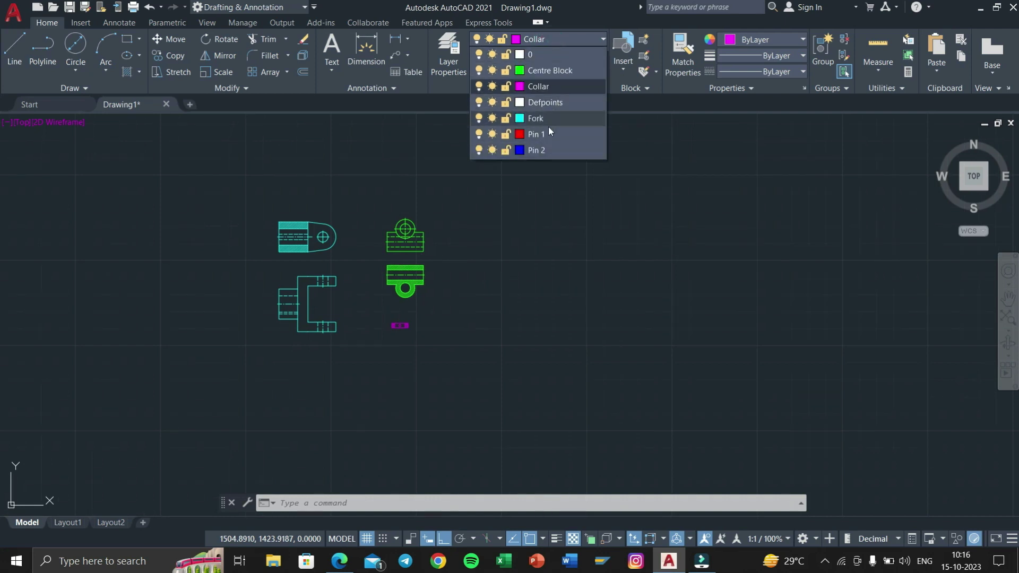
pyautogui.click(548, 133)
# Draw a 30 by 180 rectangle for the pin shank in empty space.
pyautogui.click(127, 41)
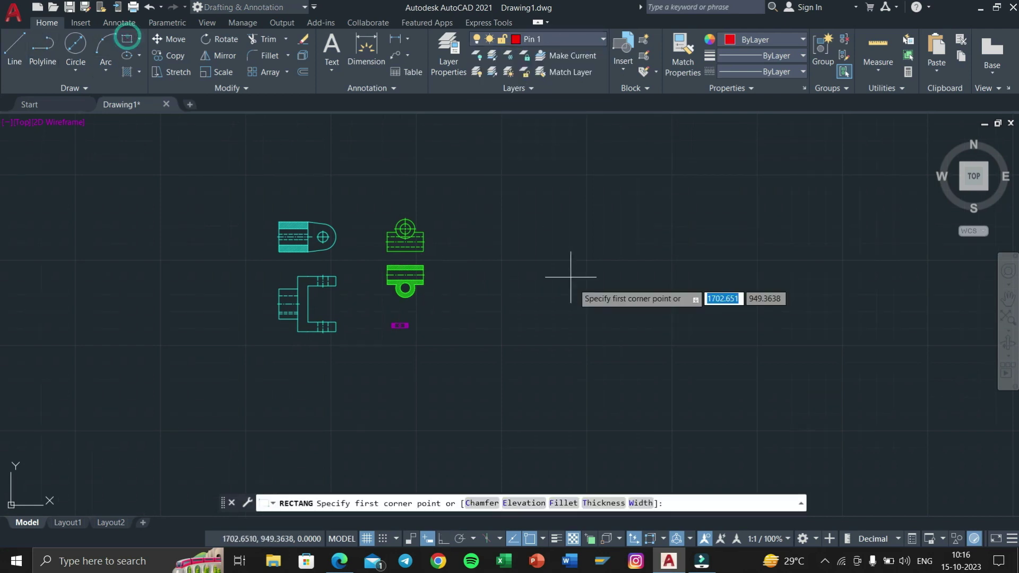
pyautogui.scroll(3, 454, 332)
pyautogui.scroll(2, 453, 383)
pyautogui.click(458, 382)
pyautogui.write('30')
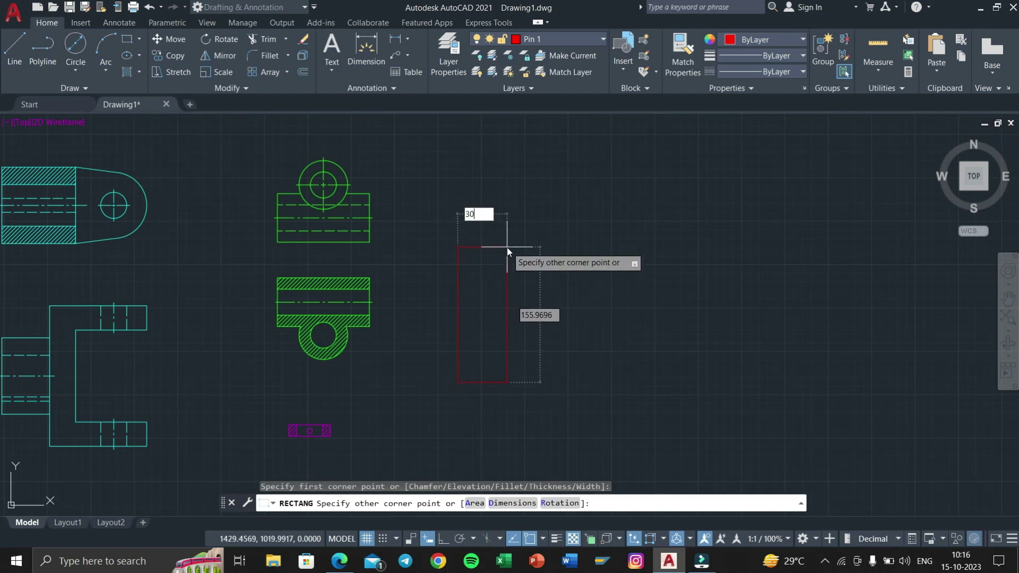
pyautogui.press('Tab')
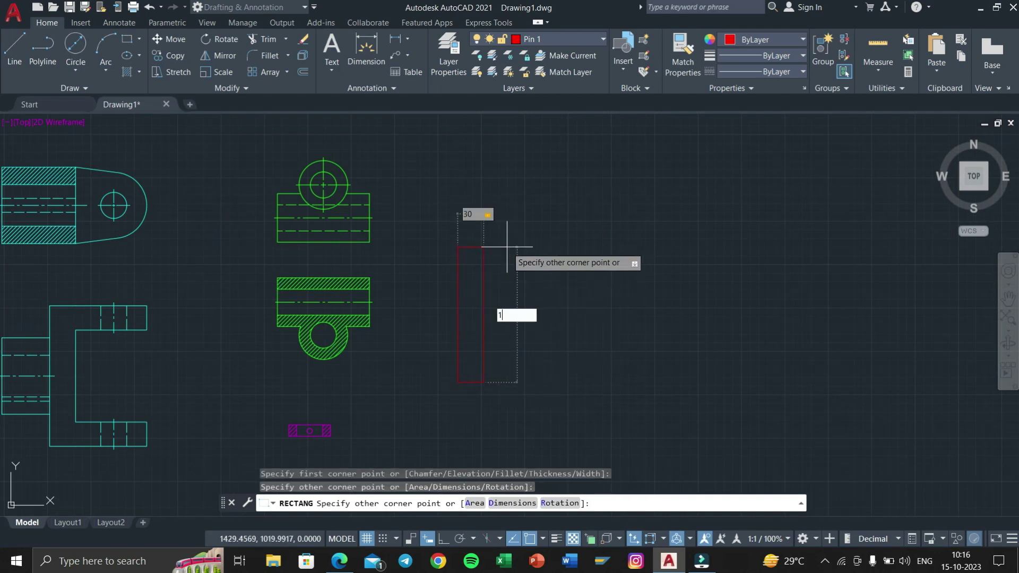
pyautogui.write('80')
pyautogui.press('Return')
pyautogui.scroll(3, 466, 262)
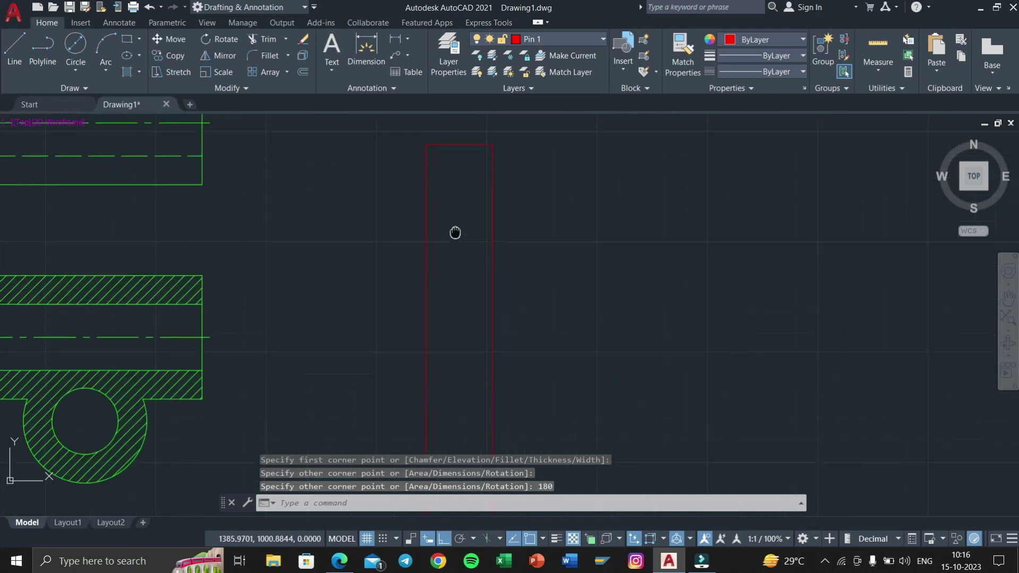
pyautogui.scroll(-3, 450, 202)
pyautogui.scroll(5, 446, 320)
pyautogui.scroll(1, 437, 303)
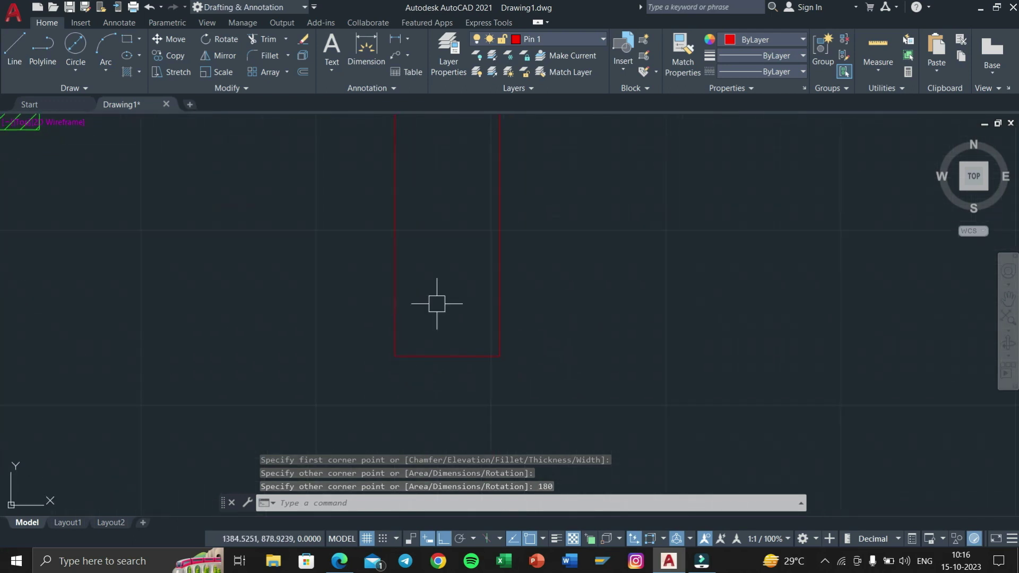
pyautogui.write('l')
pyautogui.press('Return')
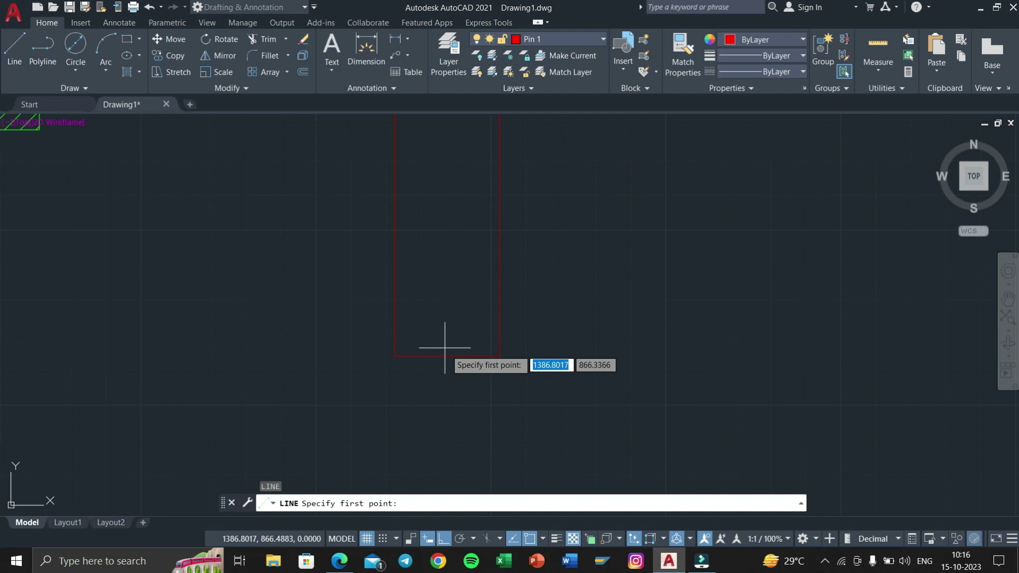
# Draw a 6-unit helper line up from the pin's bottom midpoint and a Ø6 hole circle at its top.
pyautogui.click(448, 356)
pyautogui.write('6')
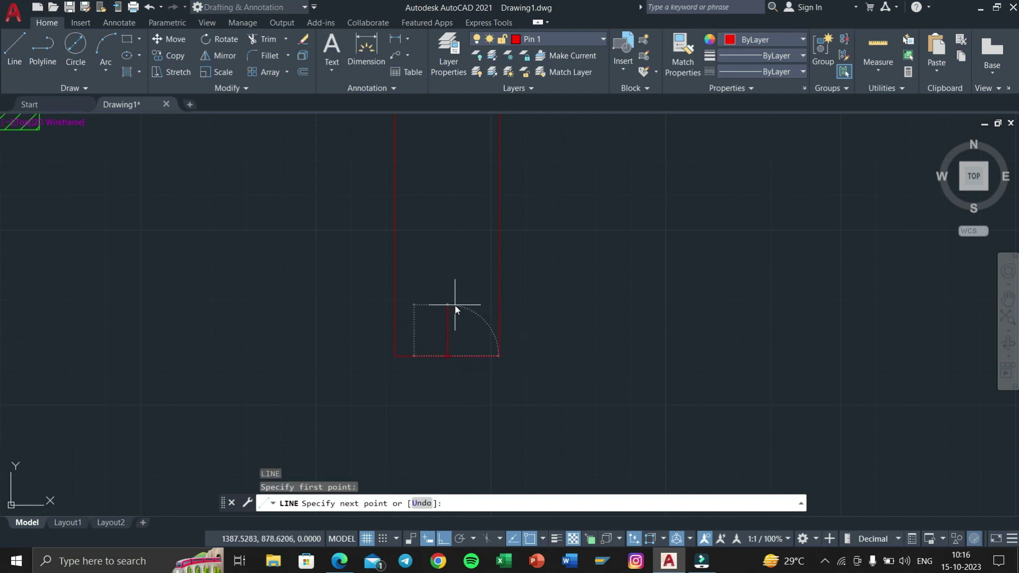
pyautogui.press('Return')
pyautogui.press('Escape')
pyautogui.press('Escape')
pyautogui.click(76, 44)
pyautogui.scroll(4, 552, 334)
pyautogui.click(300, 329)
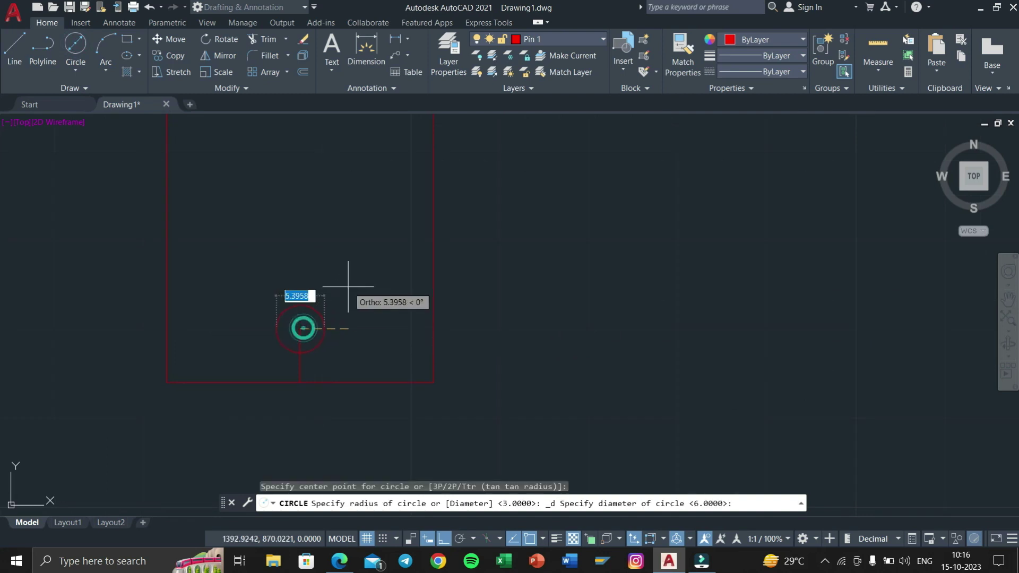
pyautogui.write('6.0424')
pyautogui.press('Return')
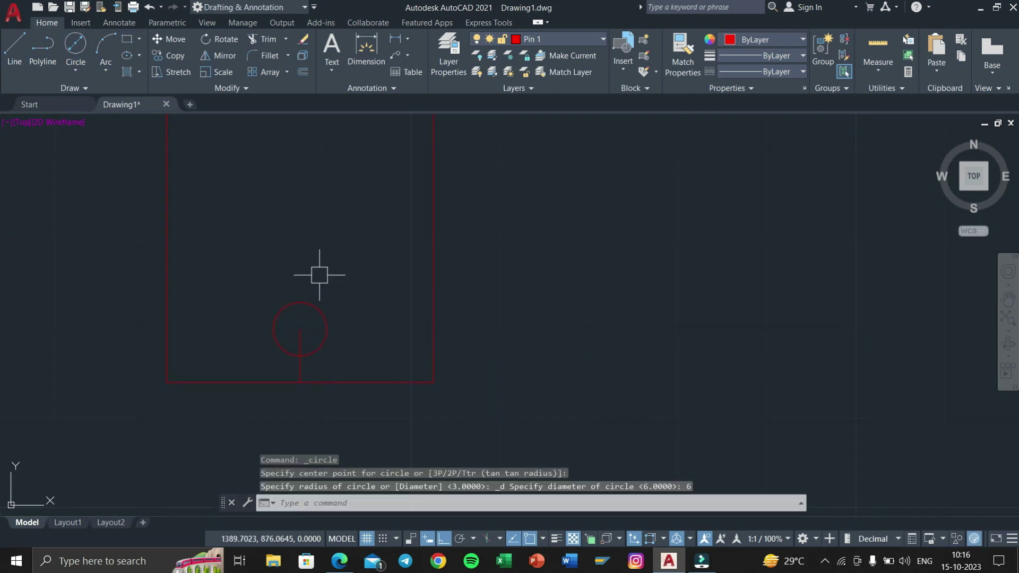
# After checking the reference PDF, move the hole circle 5 units up.
pyautogui.press('super+Tab')
pyautogui.click(424, 183)
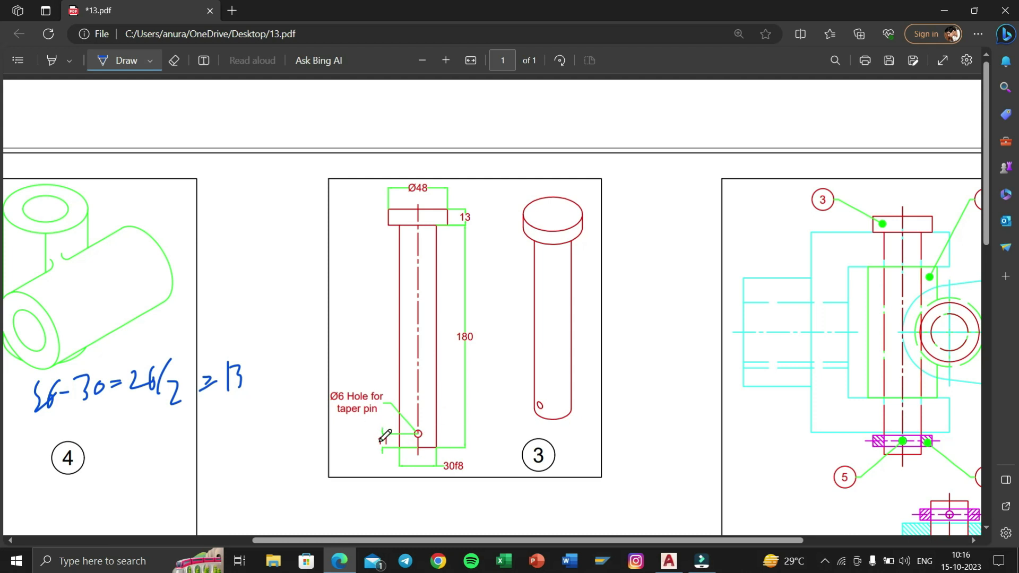
pyautogui.press('super+Tab')
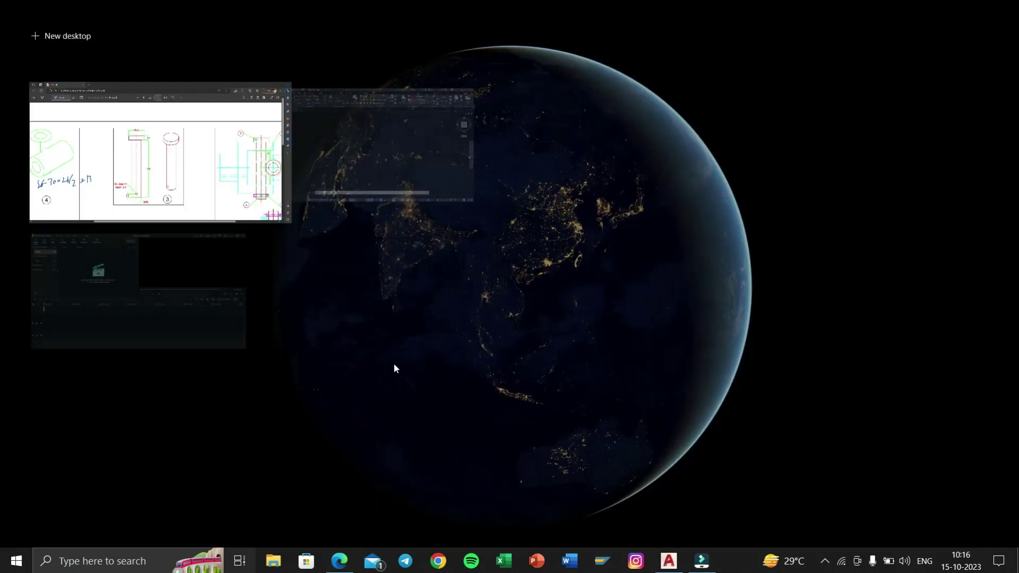
pyautogui.click(346, 173)
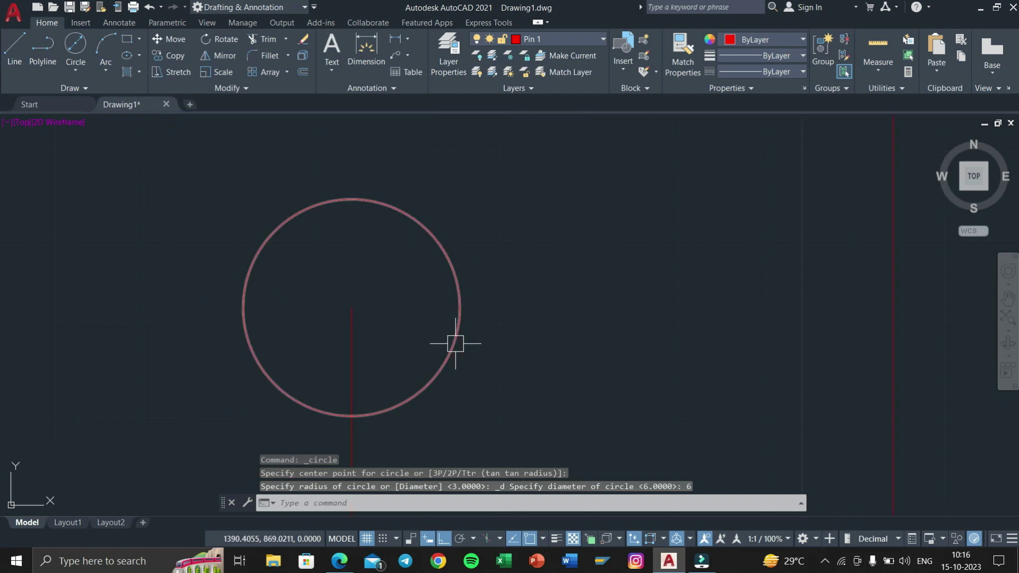
pyautogui.click(455, 343)
pyautogui.write('m')
pyautogui.press('Return')
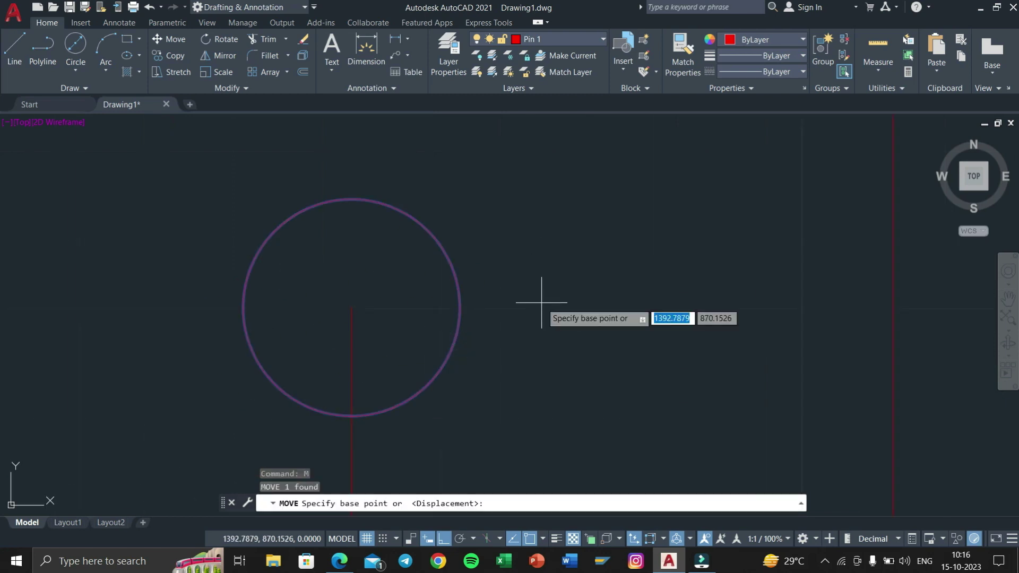
pyautogui.click(352, 307)
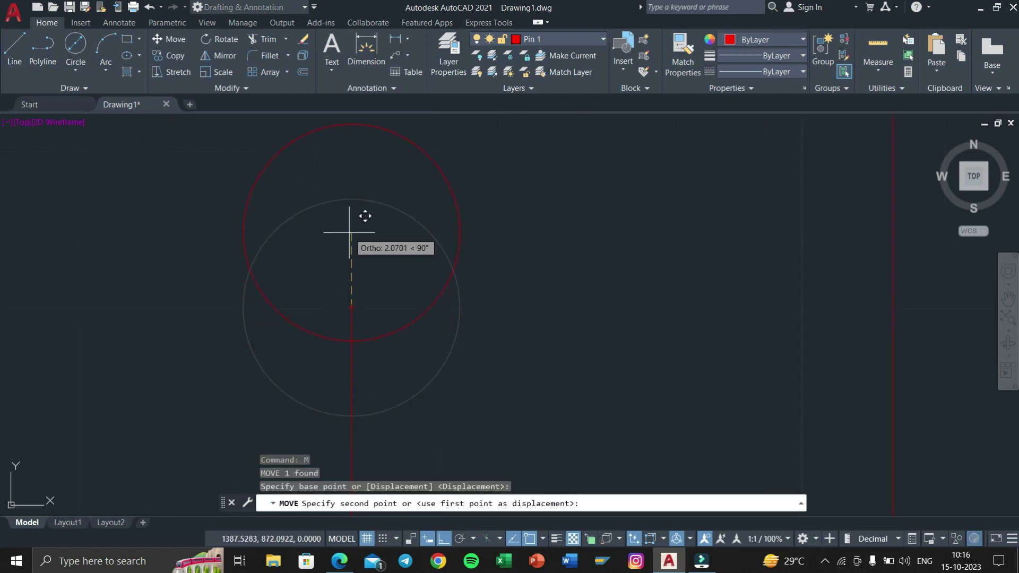
pyautogui.write('5')
pyautogui.press('Return')
# Delete the stray vertical helper line inside the pin outline and clear the selection.
pyautogui.scroll(-8, 350, 234)
pyautogui.click(462, 237)
pyautogui.click(332, 266)
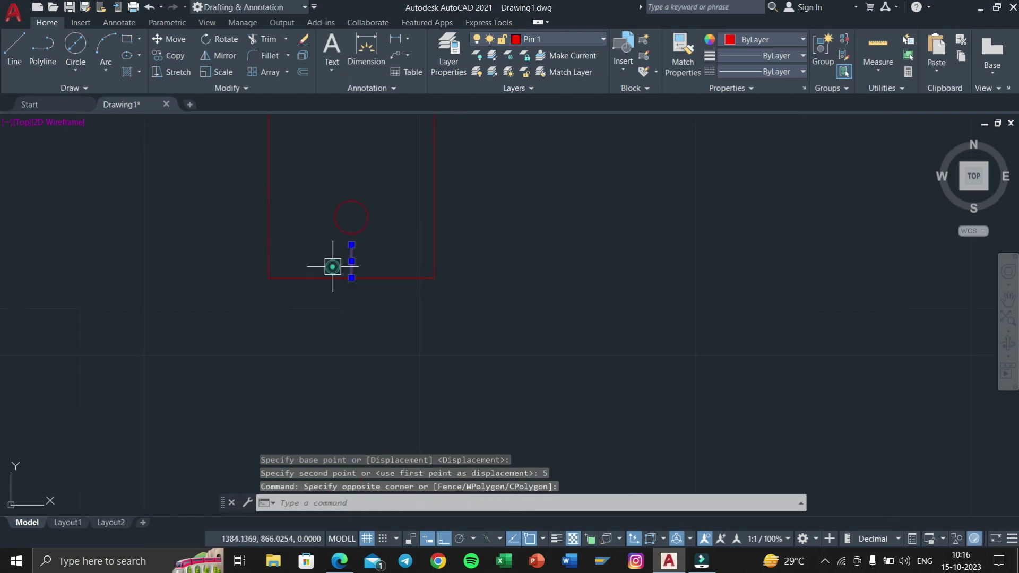
pyautogui.press('Delete')
pyautogui.scroll(-6, 351, 239)
pyautogui.scroll(2, 372, 255)
pyautogui.click(375, 264)
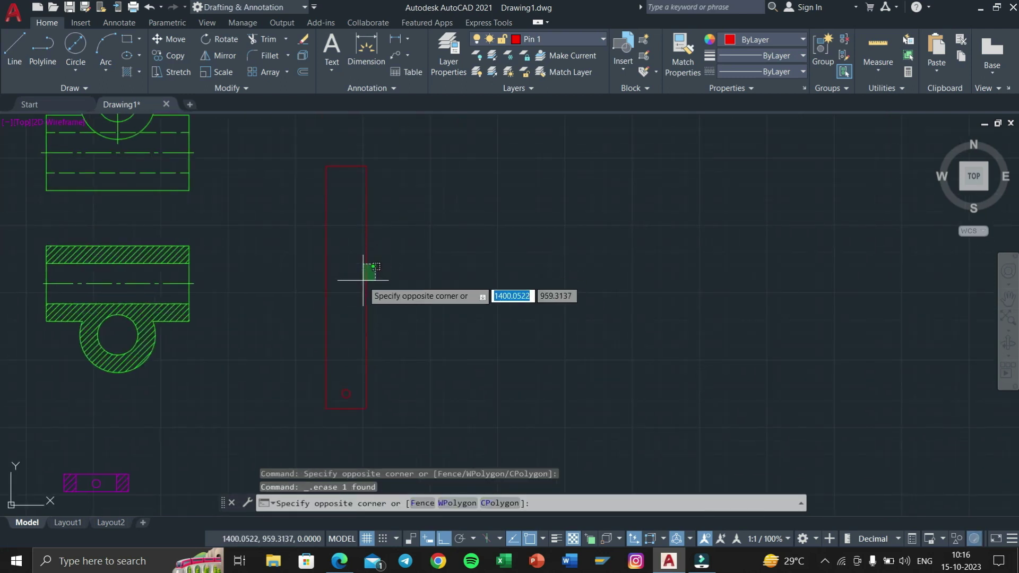
pyautogui.click(363, 280)
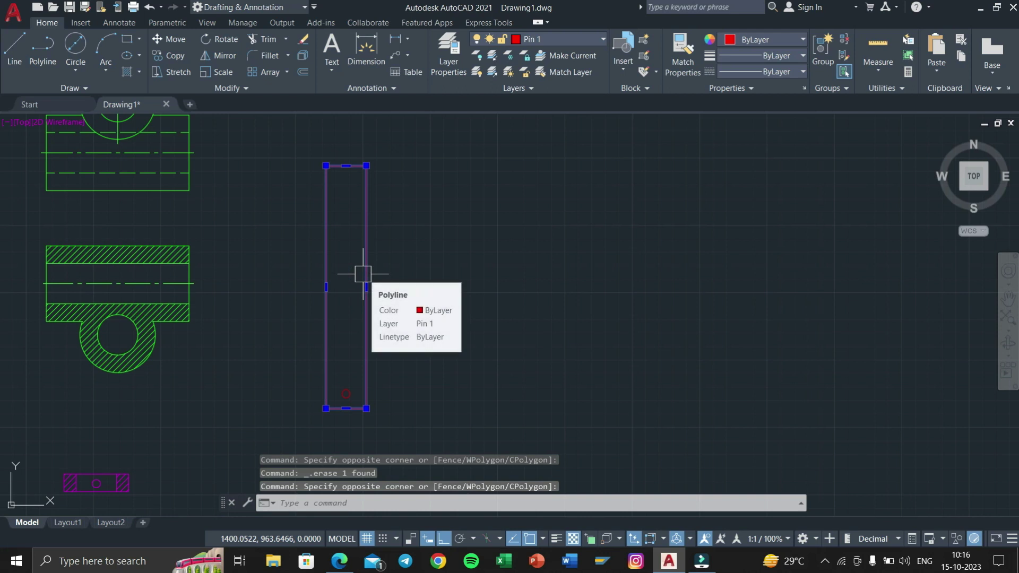
pyautogui.press('Escape')
pyautogui.press('Escape')
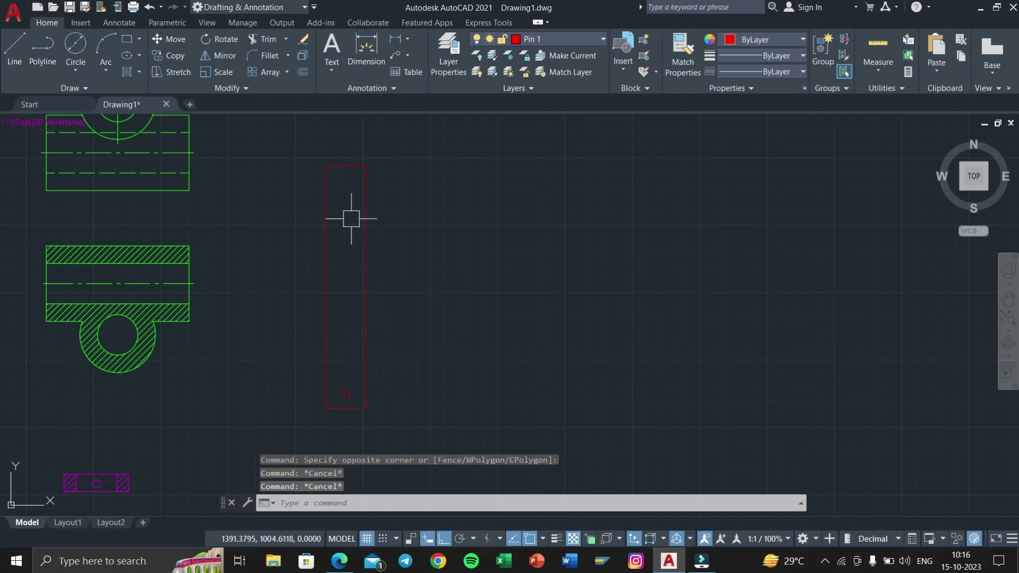
pyautogui.write('l')
pyautogui.press('Return')
pyautogui.scroll(4, 329, 159)
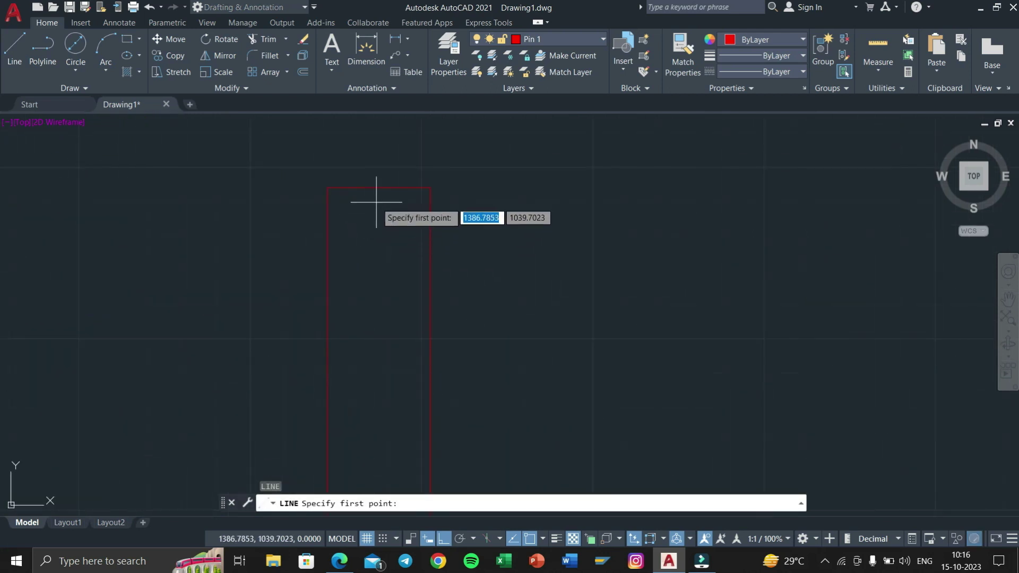
pyautogui.press('super+Tab')
# Check the reference sheet, then draw a 24-unit line right from the shaft's top midpoint.
pyautogui.click(414, 154)
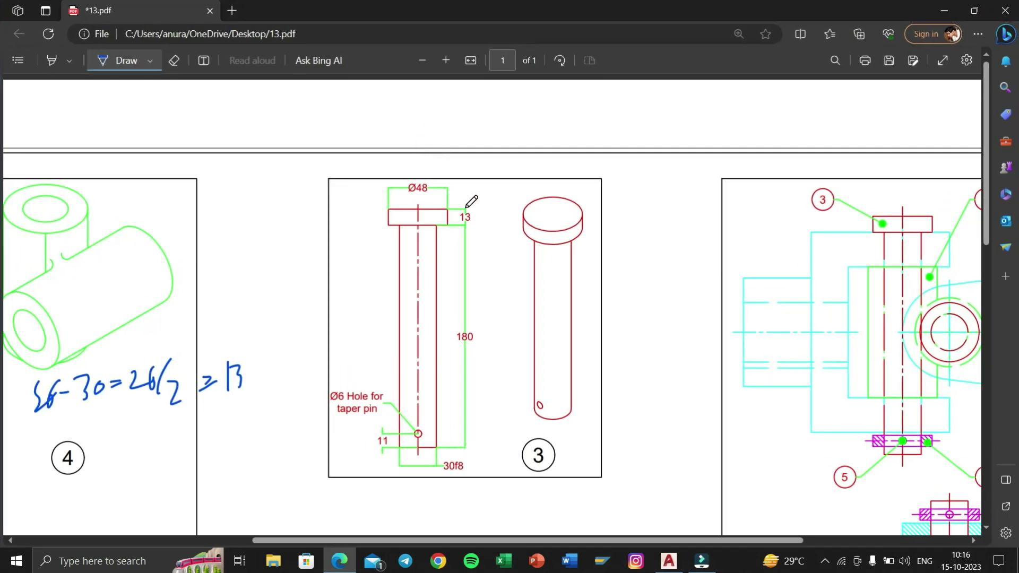
pyautogui.press('super+Tab')
pyautogui.click(392, 136)
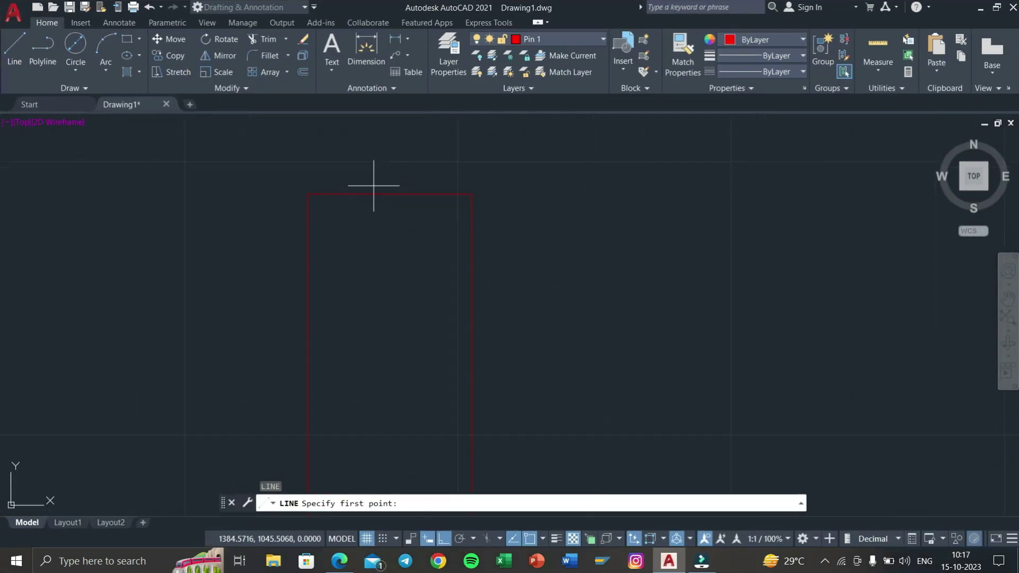
pyautogui.click(390, 194)
pyautogui.write('13')
pyautogui.press('Return')
pyautogui.hotkey('ctrl', 'z')
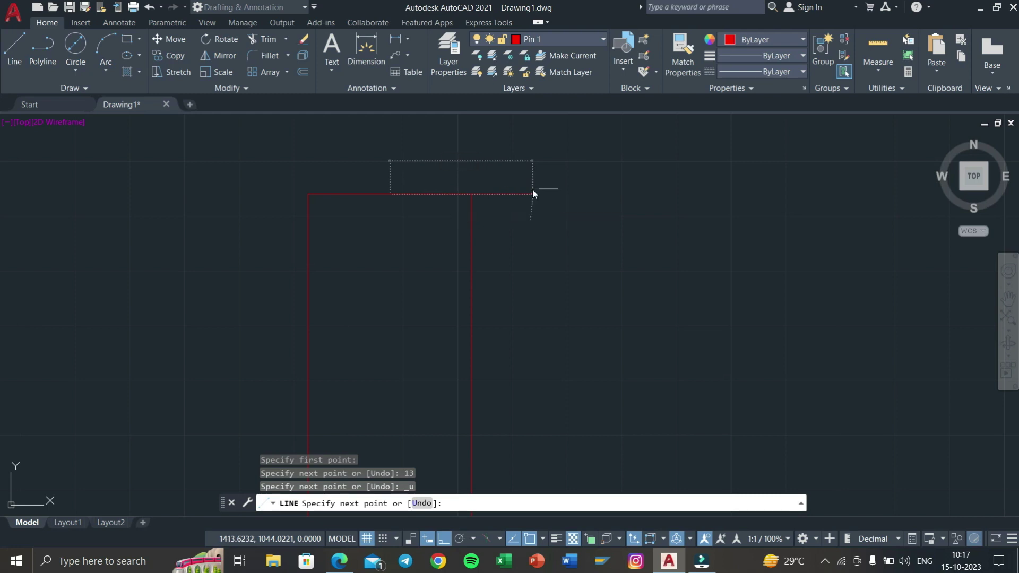
pyautogui.write('24')
pyautogui.press('Return')
# Complete the head outline: 13 up, 48 across, 13 down, and back to the centre.
pyautogui.moveTo(537, 196); pyautogui.dragTo(548, 318, button='middle')
pyautogui.write('13')
pyautogui.press('Return')
pyautogui.write('48')
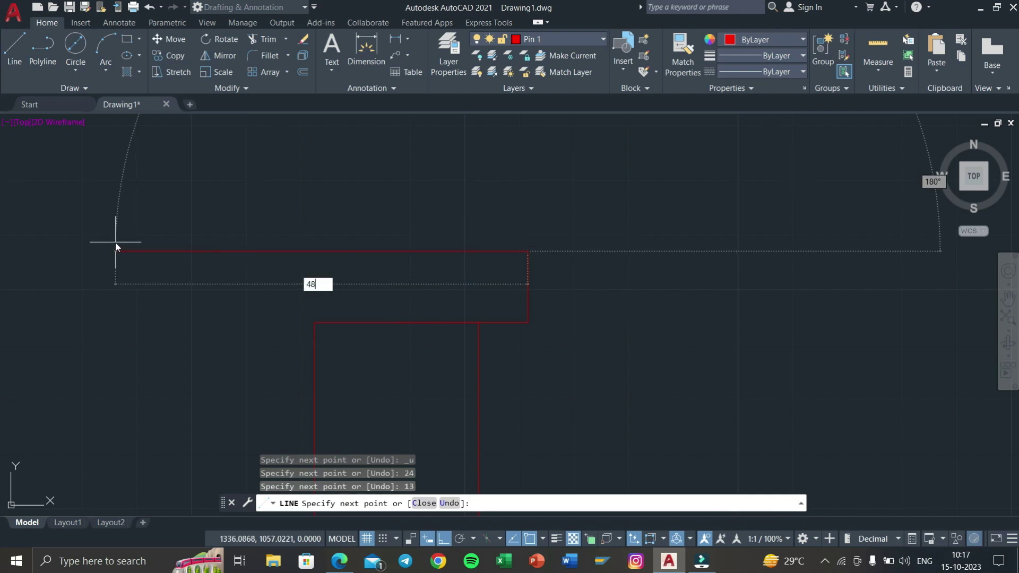
pyautogui.press('Return')
pyautogui.write('13')
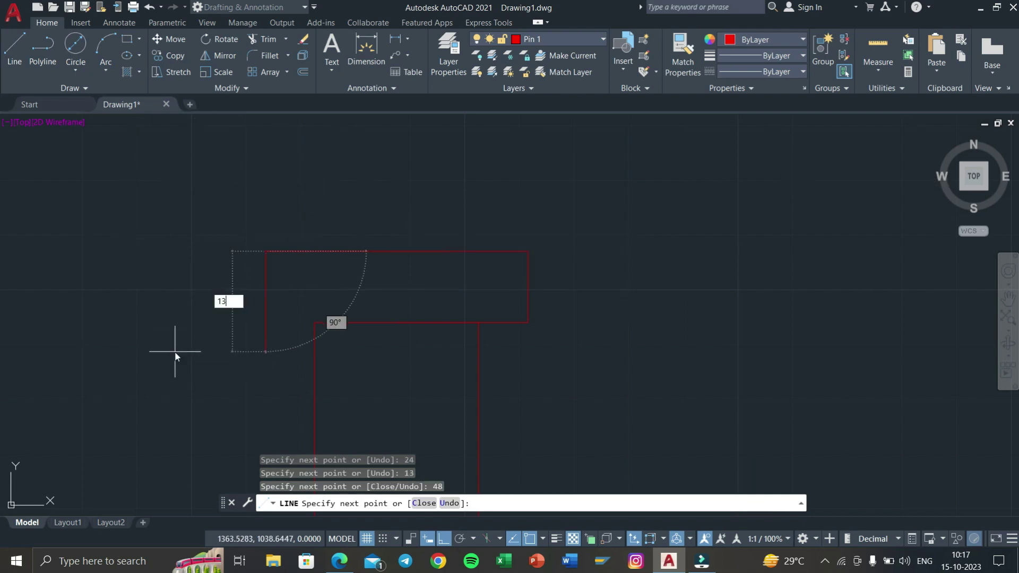
pyautogui.press('Return')
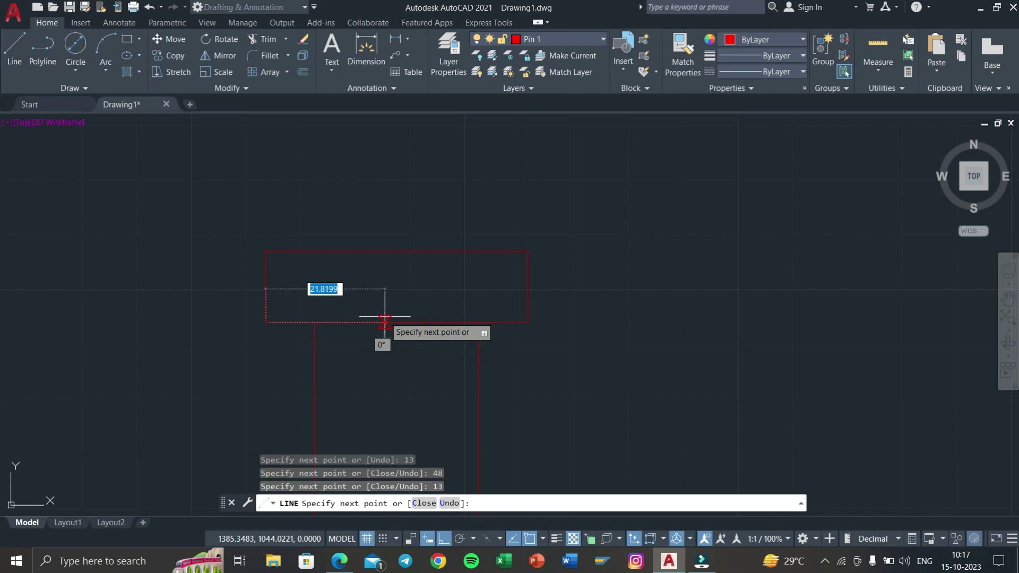
pyautogui.click(395, 322)
pyautogui.rightClick(397, 322)
pyautogui.click(432, 328)
pyautogui.scroll(-3, 428, 323)
pyautogui.moveTo(471, 305); pyautogui.dragTo(463, 351, button='middle')
pyautogui.scroll(2, 463, 351)
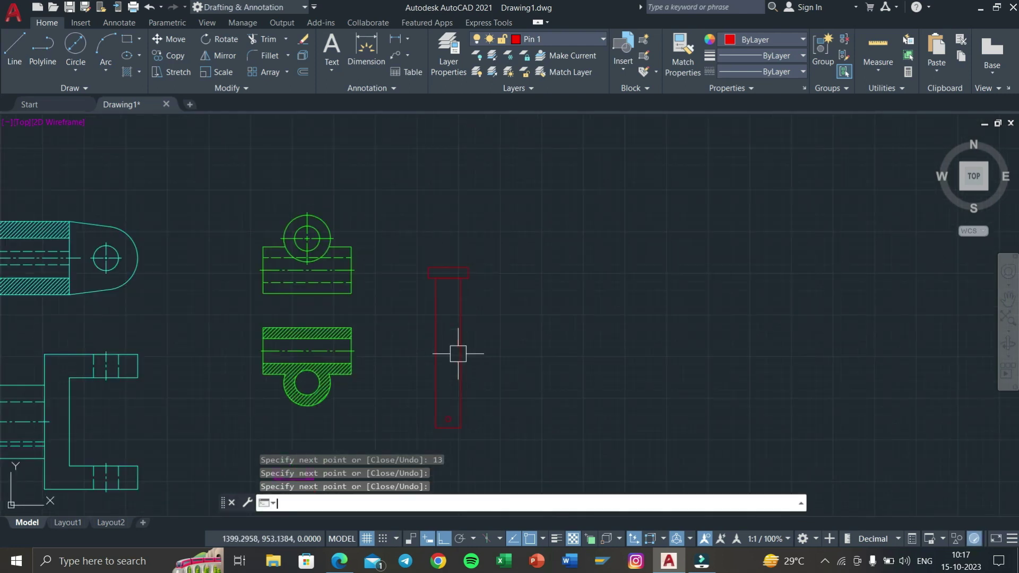
pyautogui.press('super+Tab')
# Scroll and zoom the reference PDF to taper pin box 5.
pyautogui.click(425, 175)
pyautogui.scroll(-4, 408, 339)
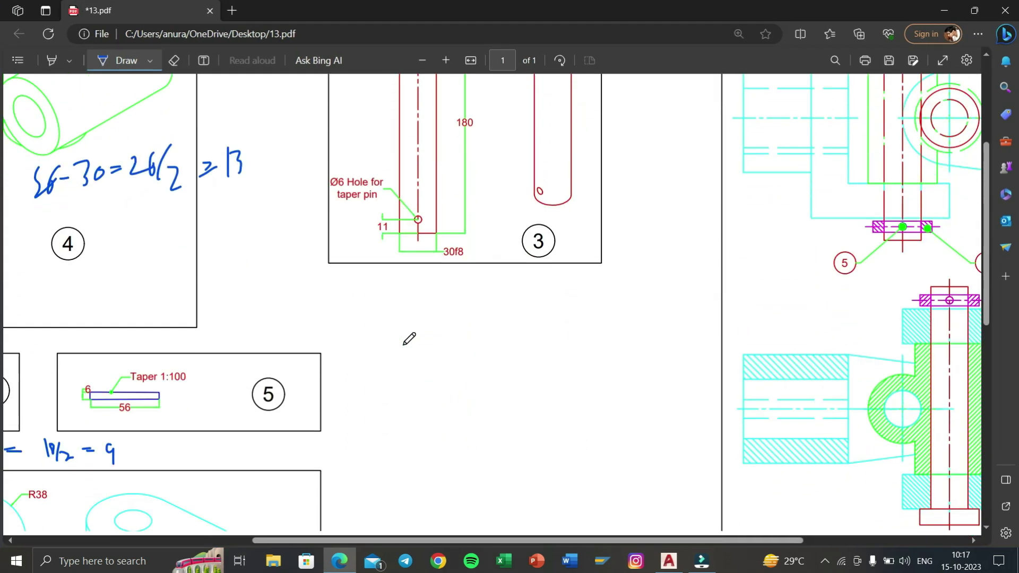
pyautogui.scroll(-4, 409, 339)
pyautogui.scroll(-3, 408, 339)
pyautogui.keyDown('ctrl'); pyautogui.scroll(-3, 409, 338); pyautogui.keyUp('ctrl')
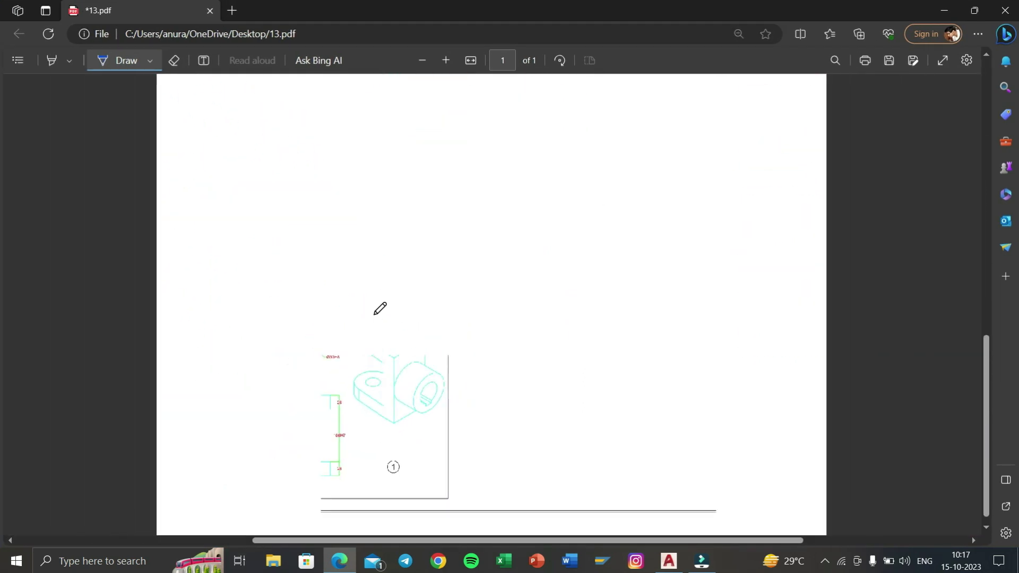
pyautogui.keyDown('ctrl'); pyautogui.scroll(3, 314, 277); pyautogui.keyUp('ctrl')
pyautogui.keyDown('ctrl'); pyautogui.scroll(1, 314, 277); pyautogui.keyUp('ctrl')
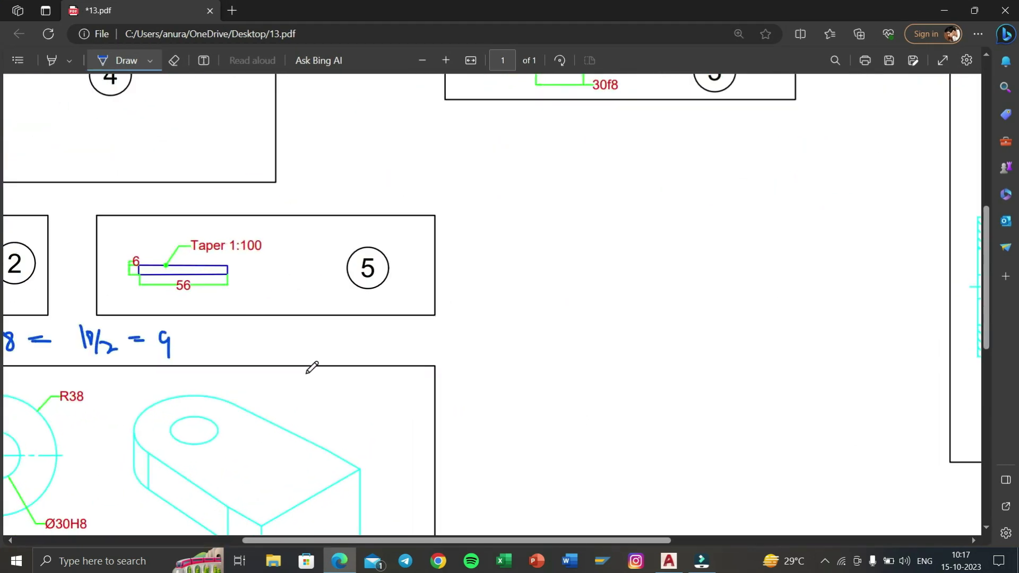
pyautogui.hscroll(-8, 500, 318)
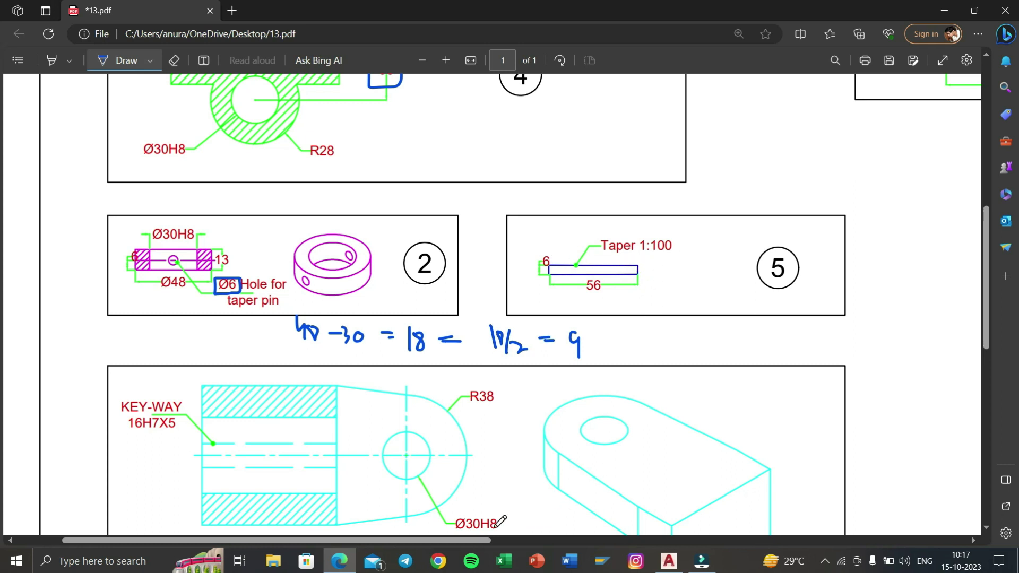
pyautogui.moveTo(471, 542); pyautogui.dragTo(611, 541)
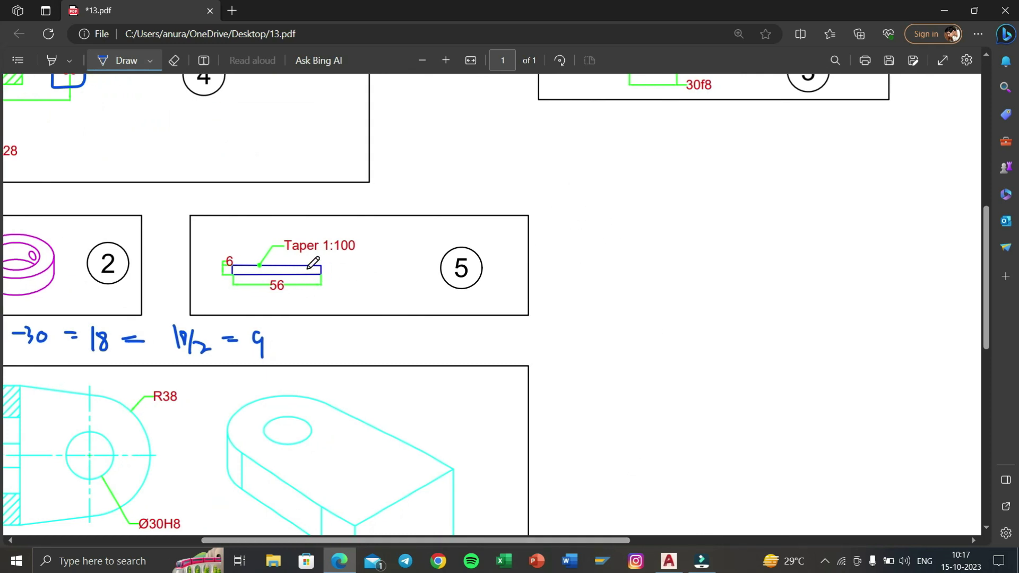
# Handwrite the taper ratio formula T·R = (D−d)/TL beside box 5.
pyautogui.click(596, 243)
pyautogui.moveTo(600, 228)
pyautogui.mouseDown()
pyautogui.moveTo(608, 254)
pyautogui.moveTo(634, 238)
pyautogui.mouseUp()
pyautogui.moveTo(628, 243)
pyautogui.mouseDown()
pyautogui.moveTo(713, 247)
pyautogui.moveTo(721, 259)
pyautogui.moveTo(686, 288)
pyautogui.mouseUp()
pyautogui.moveTo(675, 270); pyautogui.dragTo(720, 290)
pyautogui.moveTo(740, 255); pyautogui.dragTo(764, 255)
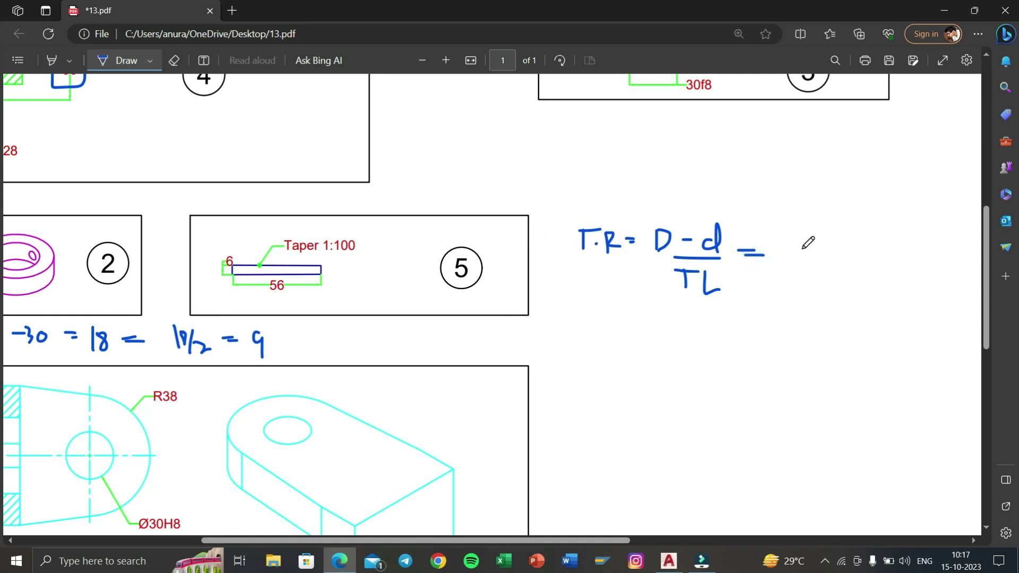
# Ink the substitution 1/100 = (6−d)/56 and cross-multiply to 56 = 100(6−d).
pyautogui.moveTo(608, 331); pyautogui.dragTo(607, 351)
pyautogui.moveTo(597, 360)
pyautogui.mouseDown()
pyautogui.moveTo(635, 364)
pyautogui.moveTo(604, 392)
pyautogui.moveTo(684, 354)
pyautogui.moveTo(756, 351)
pyautogui.moveTo(721, 396)
pyautogui.moveTo(741, 396)
pyautogui.mouseUp()
pyautogui.scroll(-2, 665, 359)
pyautogui.moveTo(690, 318); pyautogui.dragTo(652, 278)
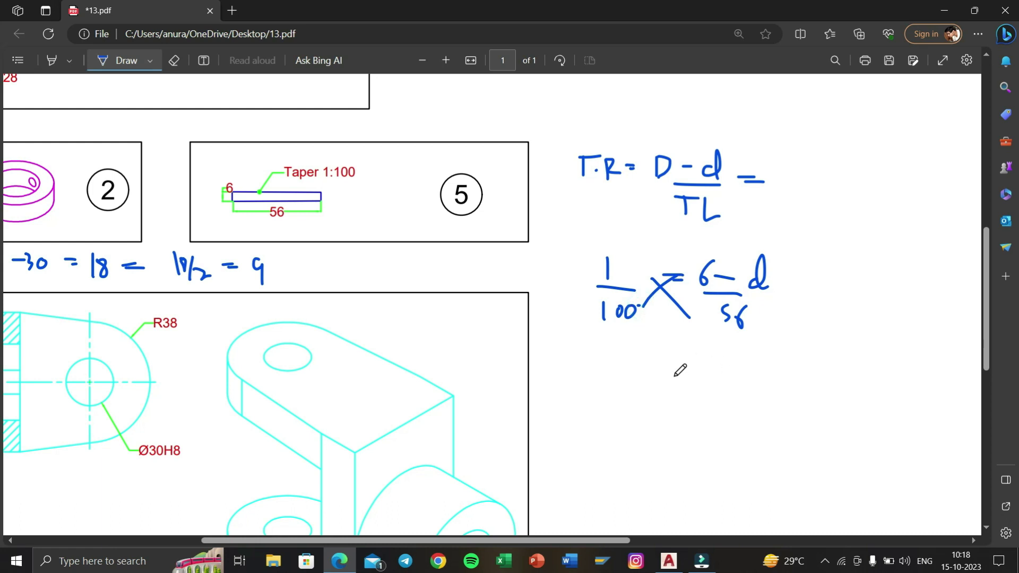
pyautogui.moveTo(623, 372)
pyautogui.mouseDown()
pyautogui.moveTo(620, 391)
pyautogui.moveTo(639, 383)
pyautogui.mouseUp()
pyautogui.moveTo(744, 383)
pyautogui.mouseDown()
pyautogui.moveTo(775, 401)
pyautogui.moveTo(816, 389)
pyautogui.mouseUp()
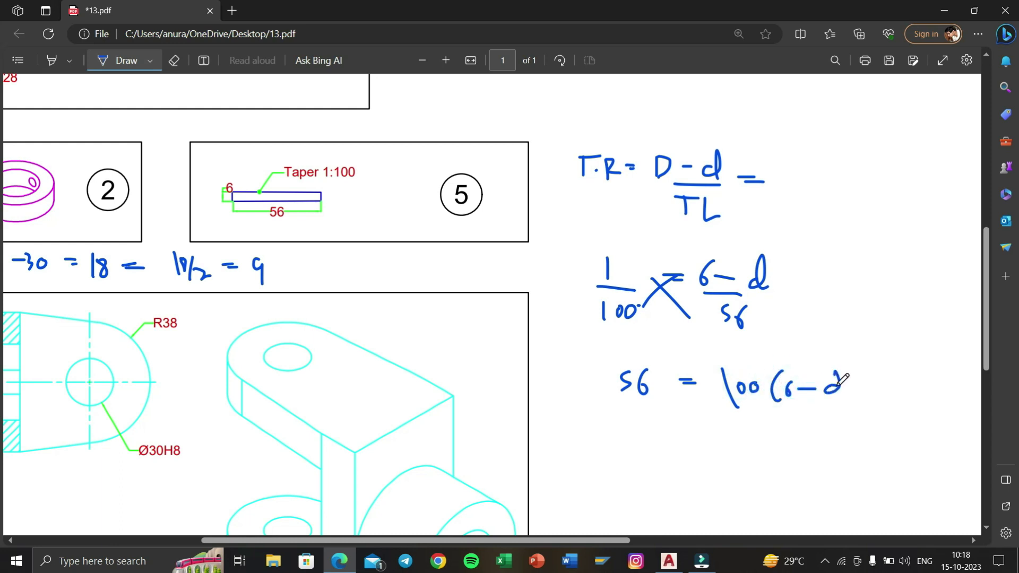
pyautogui.scroll(-3, 743, 403)
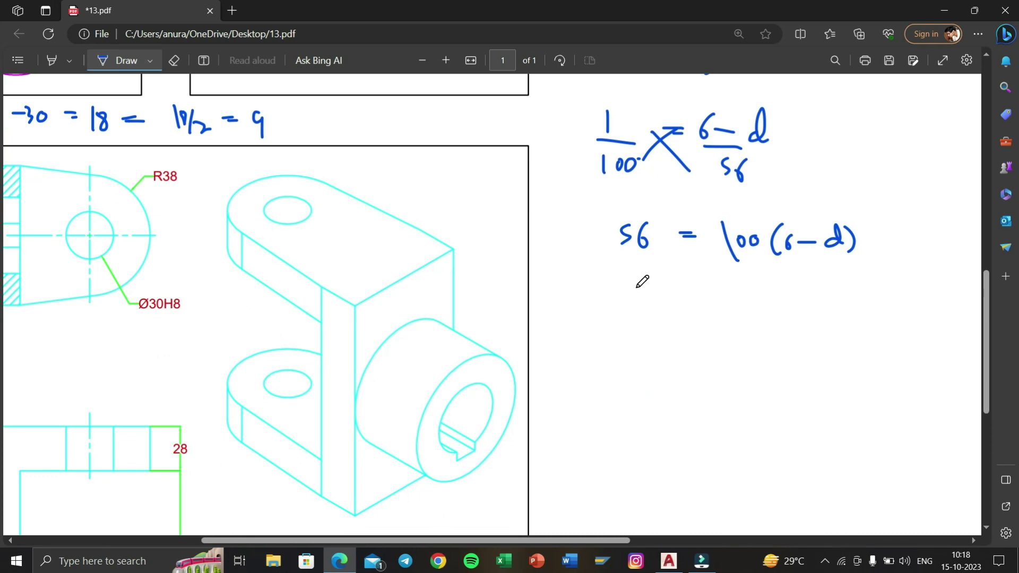
# Continue the handwritten taper working on the PDF, writing 56 = and 100 lines.
pyautogui.moveTo(697, 298); pyautogui.dragTo(738, 303)
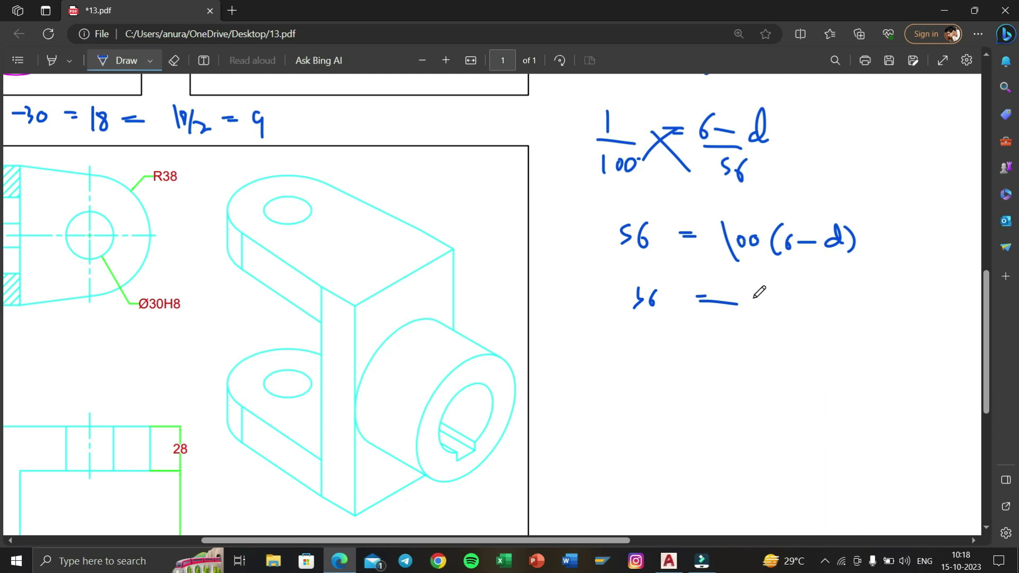
pyautogui.moveTo(765, 298)
pyautogui.mouseDown()
pyautogui.moveTo(789, 313)
pyautogui.moveTo(809, 309)
pyautogui.mouseUp()
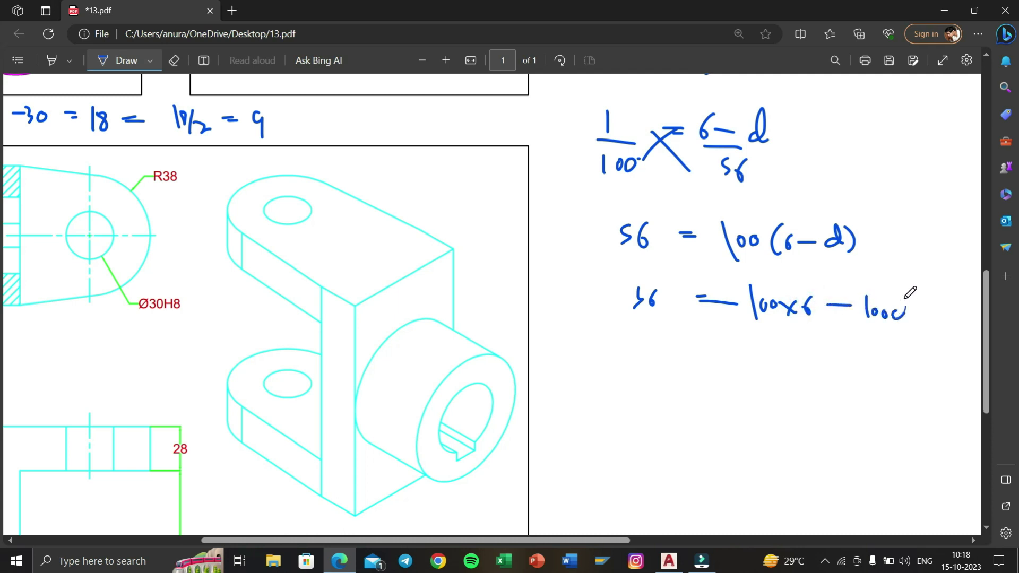
pyautogui.scroll(-2, 744, 332)
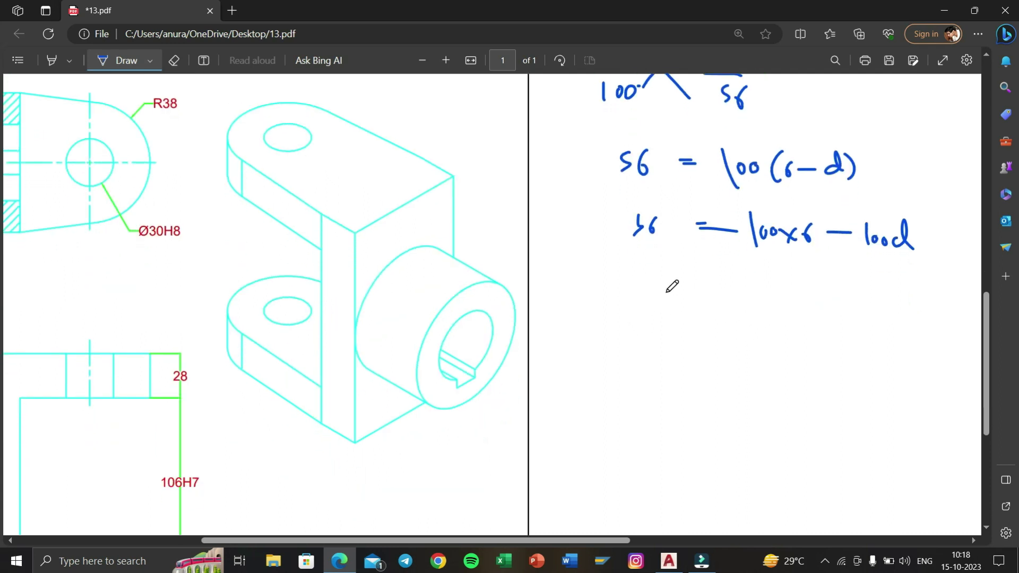
pyautogui.moveTo(658, 282)
pyautogui.mouseDown()
pyautogui.moveTo(651, 301)
pyautogui.moveTo(792, 302)
pyautogui.mouseUp()
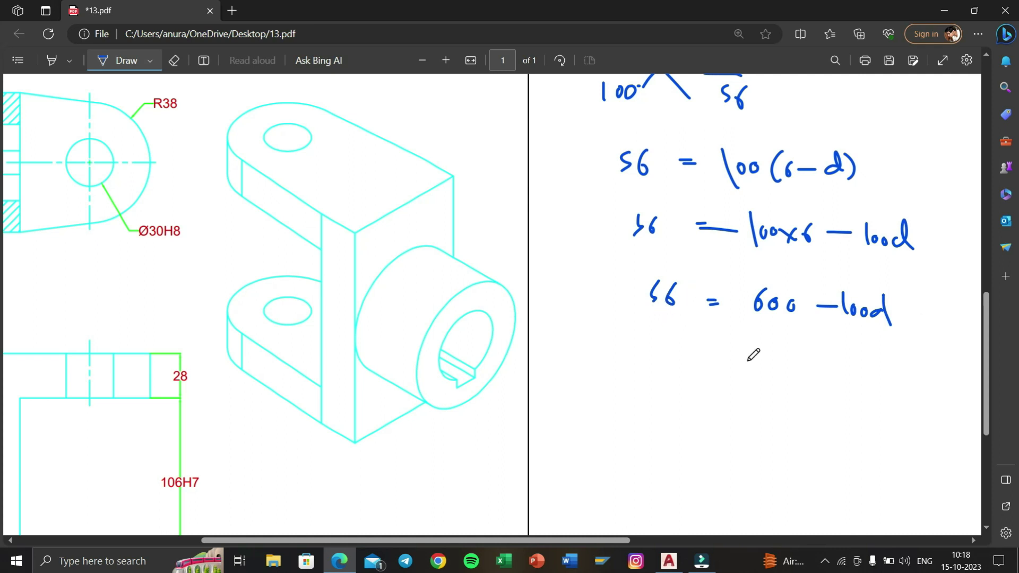
pyautogui.moveTo(678, 366)
pyautogui.mouseDown()
pyautogui.moveTo(674, 387)
pyautogui.moveTo(688, 375)
pyautogui.moveTo(735, 384)
pyautogui.moveTo(814, 377)
pyautogui.mouseUp()
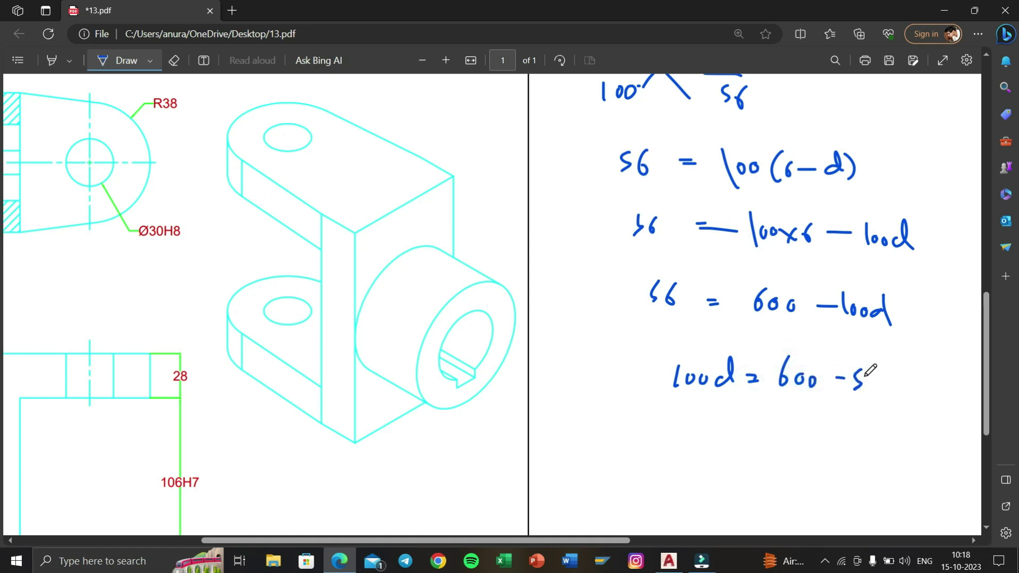
pyautogui.scroll(-2, 784, 401)
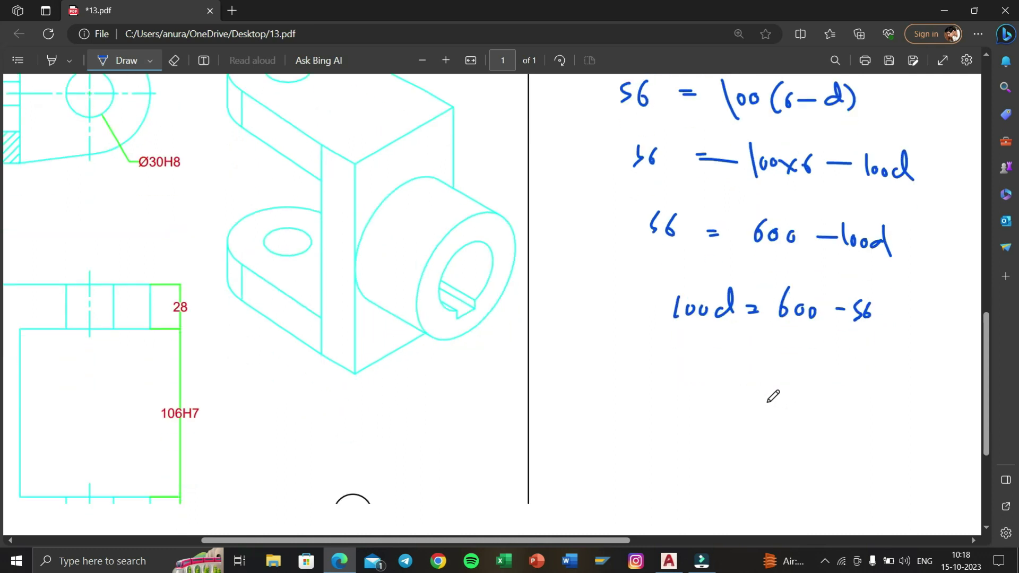
pyautogui.scroll(-1, 773, 393)
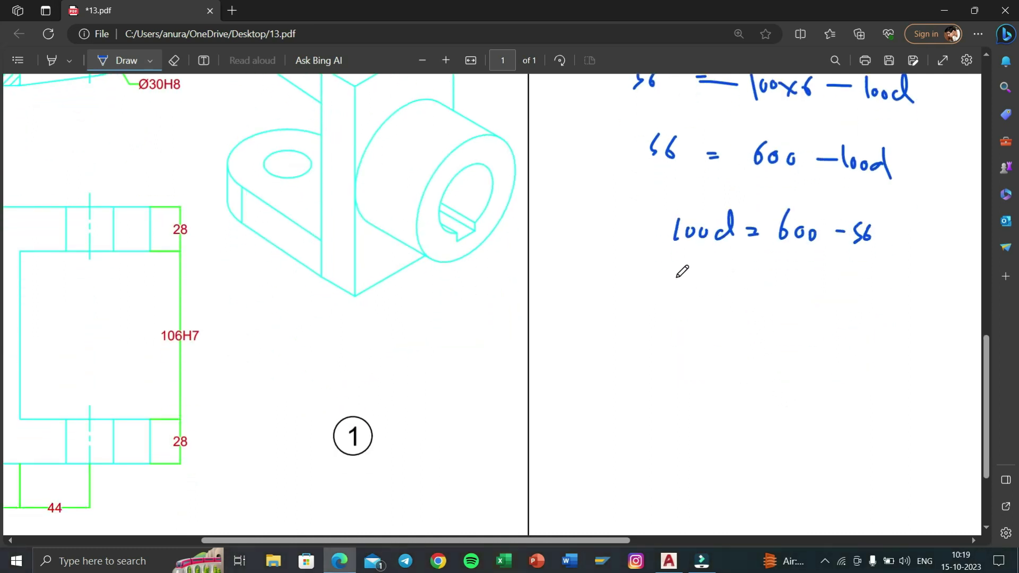
# Finish the working as 100d = 544, so d = 544/100 = 5.44.
pyautogui.moveTo(713, 294); pyautogui.dragTo(767, 292)
pyautogui.moveTo(744, 298); pyautogui.dragTo(769, 298)
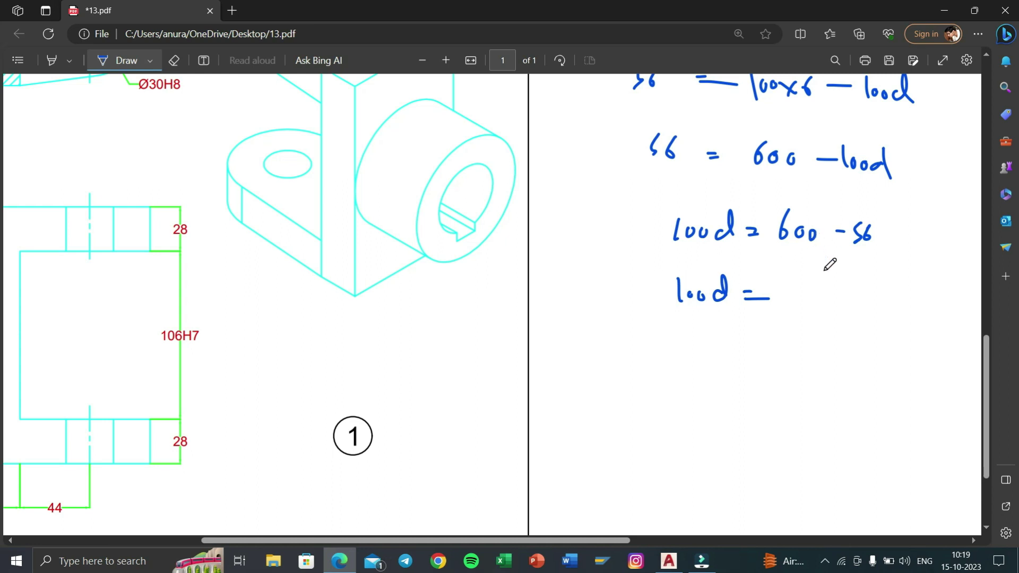
pyautogui.moveTo(797, 280); pyautogui.dragTo(807, 290)
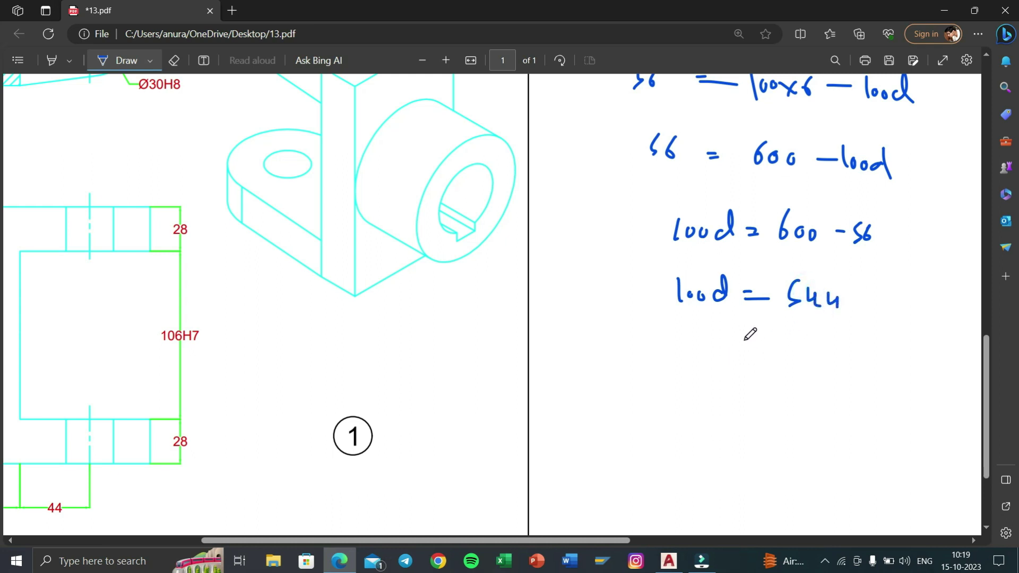
pyautogui.scroll(-2, 750, 334)
pyautogui.moveTo(725, 268); pyautogui.dragTo(735, 284)
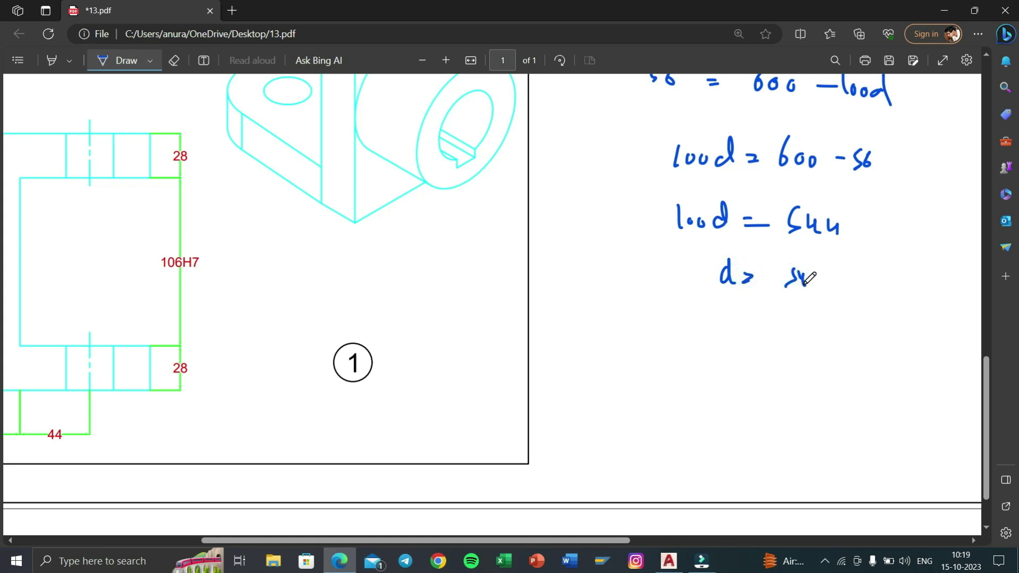
pyautogui.moveTo(794, 300); pyautogui.dragTo(818, 300)
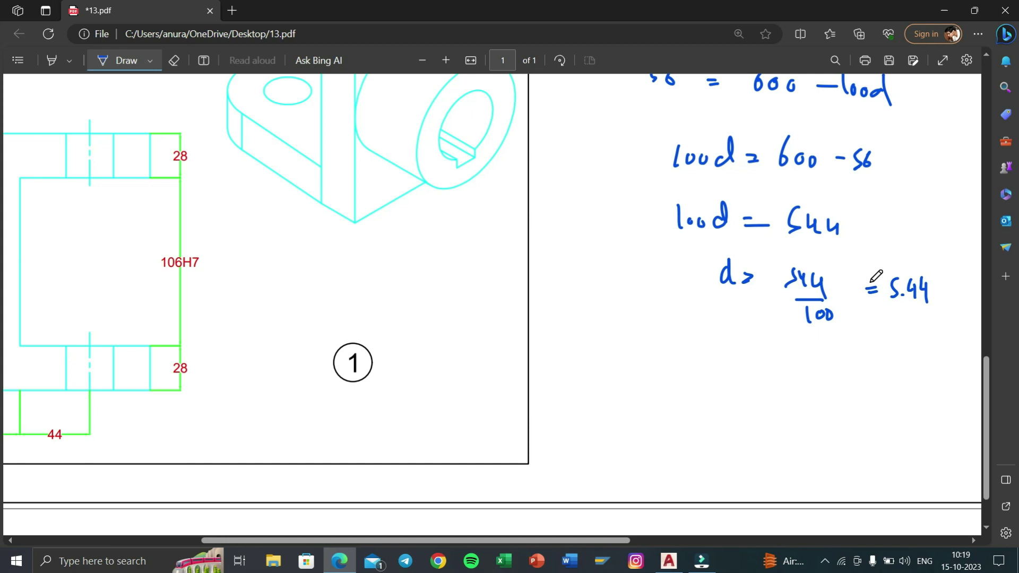
# Make Pin 2 the current layer in AutoCAD.
pyautogui.press('super+Tab')
pyautogui.click(457, 154)
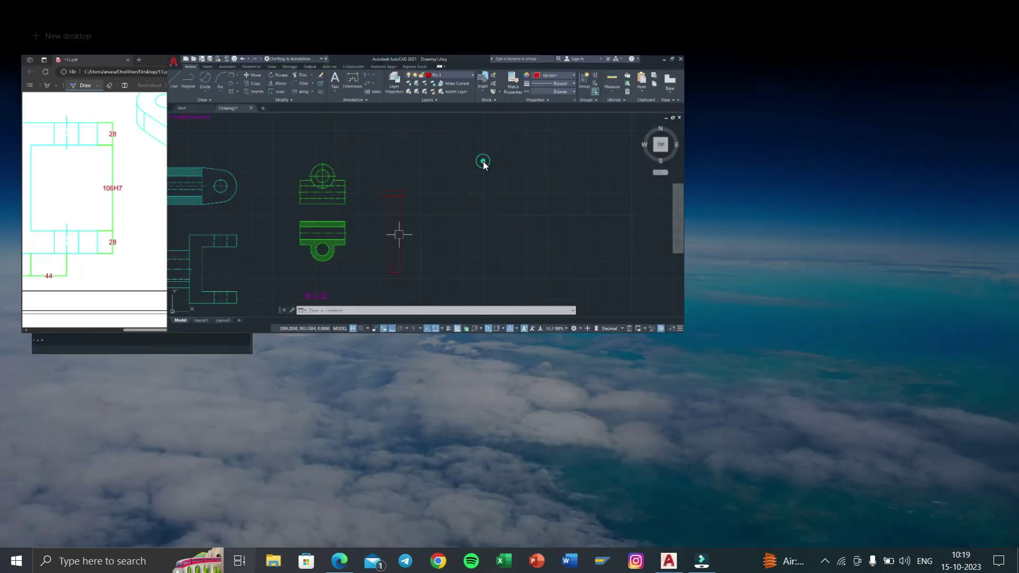
pyautogui.click(550, 39)
pyautogui.click(550, 145)
# Scroll the PDF up to review the taper key detail (part 5), then return to AutoCAD.
pyautogui.press('super+Tab')
pyautogui.click(404, 161)
pyautogui.scroll(3, 406, 170)
pyautogui.scroll(5, 414, 209)
pyautogui.scroll(3, 418, 237)
pyautogui.scroll(1, 418, 238)
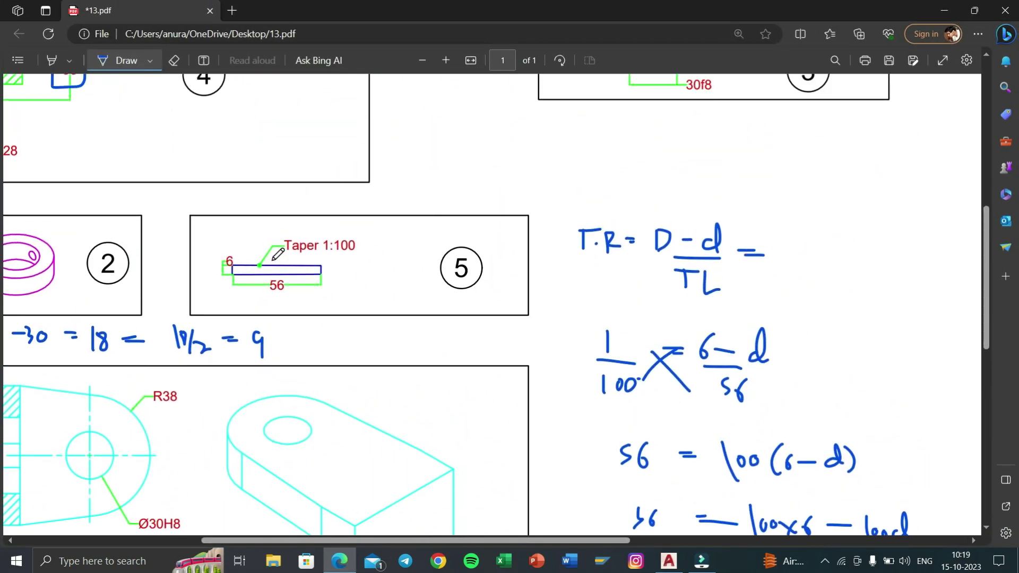
pyautogui.press('super+Tab')
# Draw the taper key's 6-unit vertical end line in empty space.
pyautogui.click(307, 154)
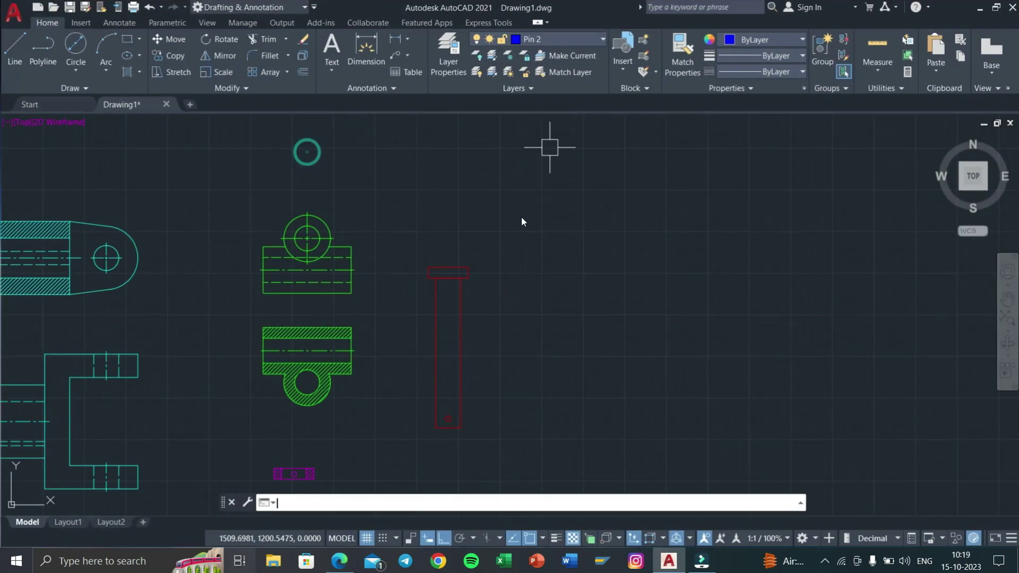
pyautogui.scroll(-3, 485, 273)
pyautogui.scroll(5, 484, 273)
pyautogui.moveTo(485, 273)
pyautogui.mouseDown(button='middle')
pyautogui.moveTo(451, 347)
pyautogui.moveTo(423, 348)
pyautogui.moveTo(427, 310)
pyautogui.mouseUp(button='middle')
pyautogui.write('l')
pyautogui.press('Return')
pyautogui.scroll(2, 419, 357)
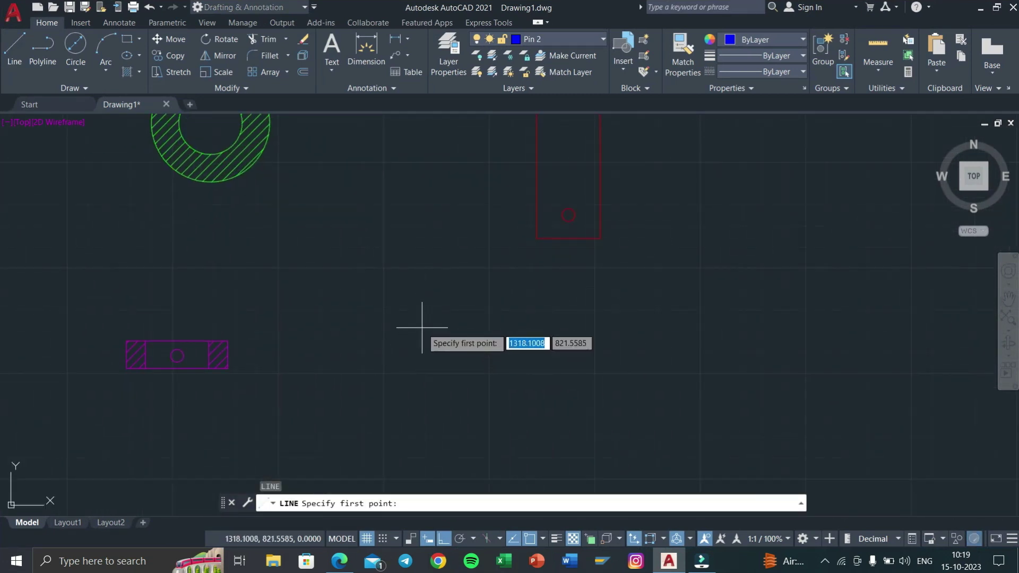
pyautogui.click(448, 313)
pyautogui.write('6')
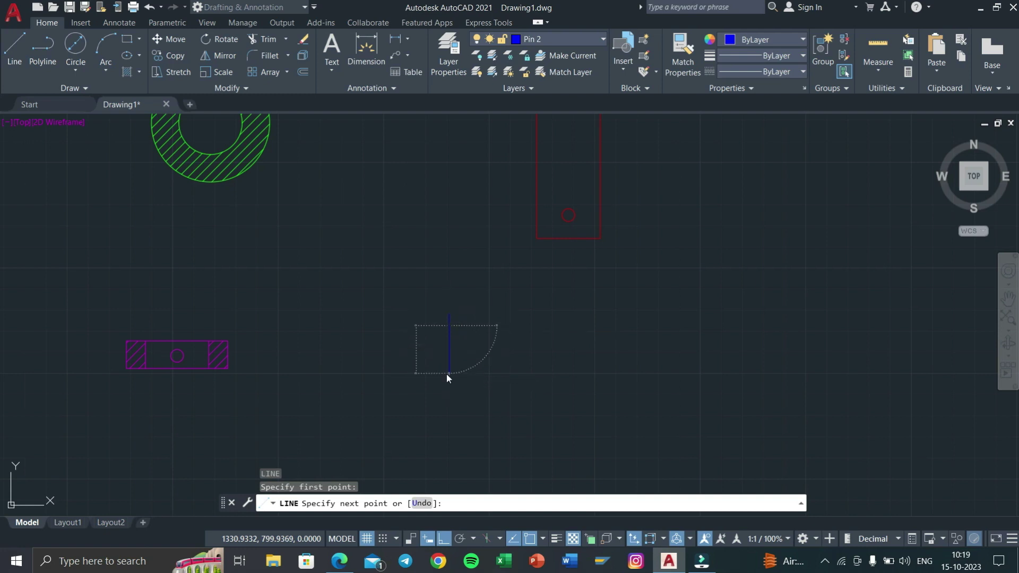
pyautogui.press('Return')
pyautogui.scroll(3, 467, 339)
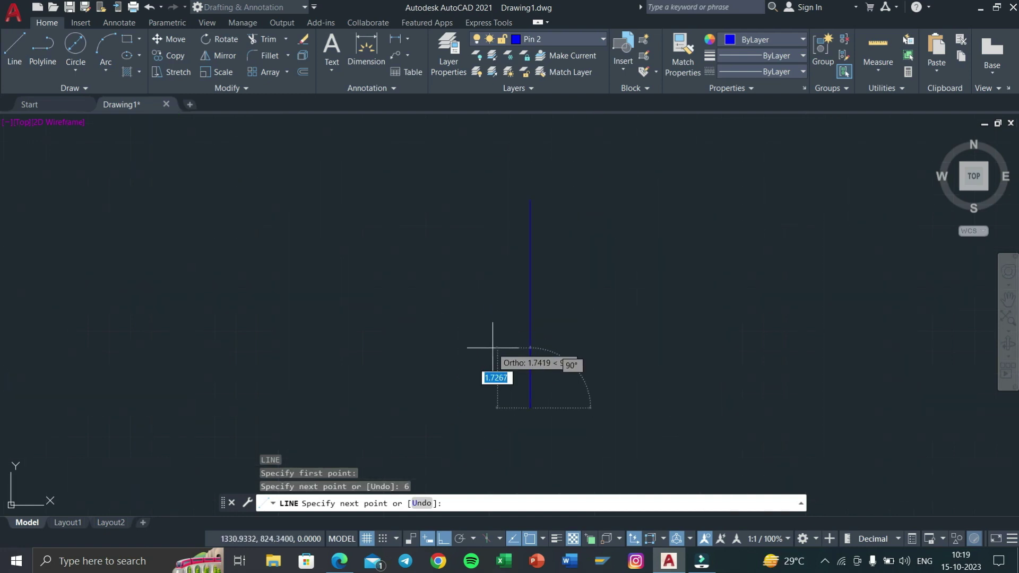
pyautogui.press('Escape')
pyautogui.press('Escape')
# Draw a 56-unit horizontal line from the end line's midpoint.
pyautogui.scroll(-3, 596, 368)
pyautogui.scroll(-3, 553, 369)
pyautogui.scroll(4, 552, 366)
pyautogui.write('l')
pyautogui.press('Return')
pyautogui.click(515, 367)
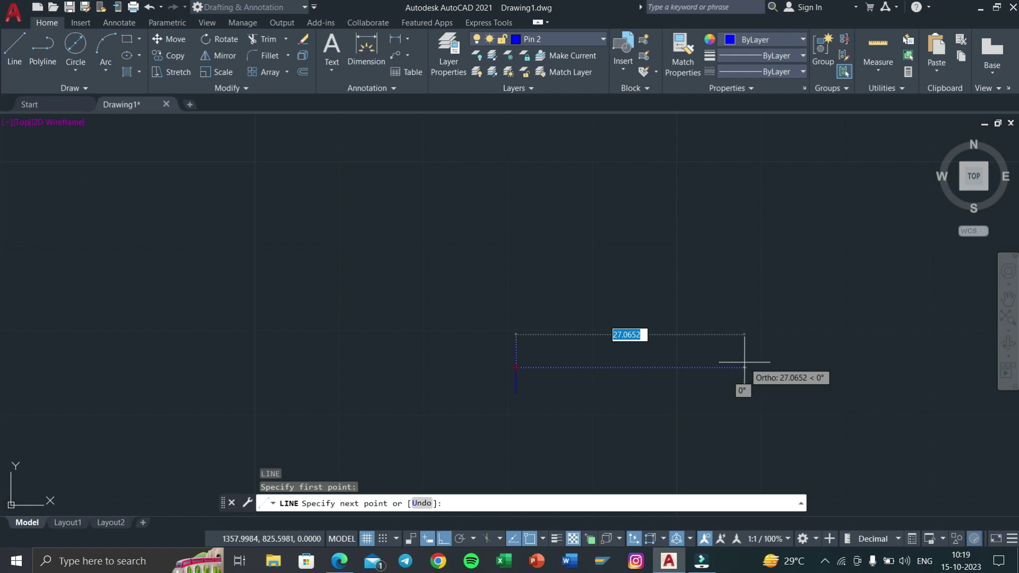
pyautogui.write('56')
pyautogui.press('Return')
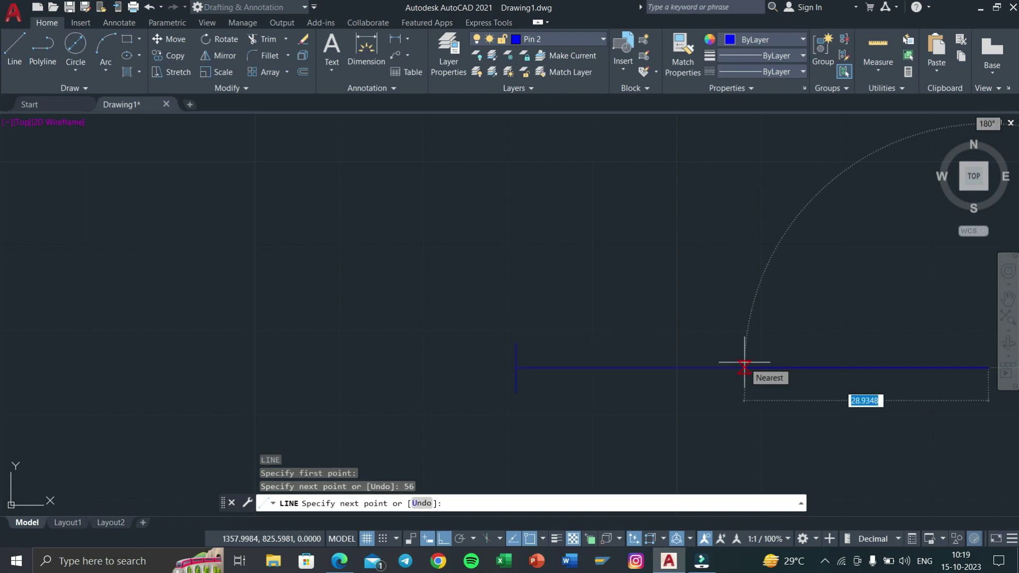
pyautogui.press('Escape')
pyautogui.moveTo(809, 355); pyautogui.dragTo(714, 363, button='middle')
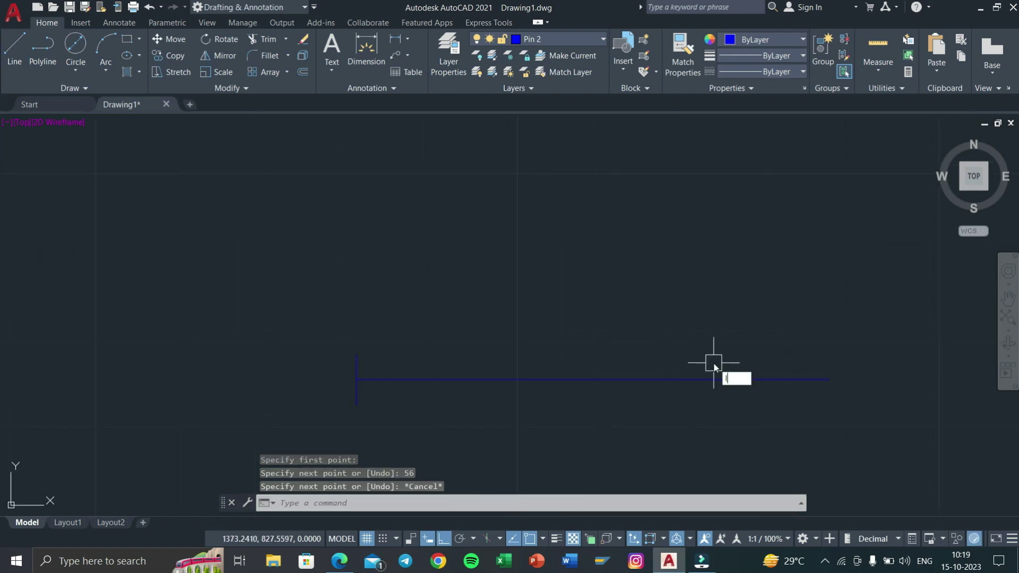
# Start a line at the 56-unit line's right end and check the PDF for halving 5.44.
pyautogui.write('l')
pyautogui.press('Return')
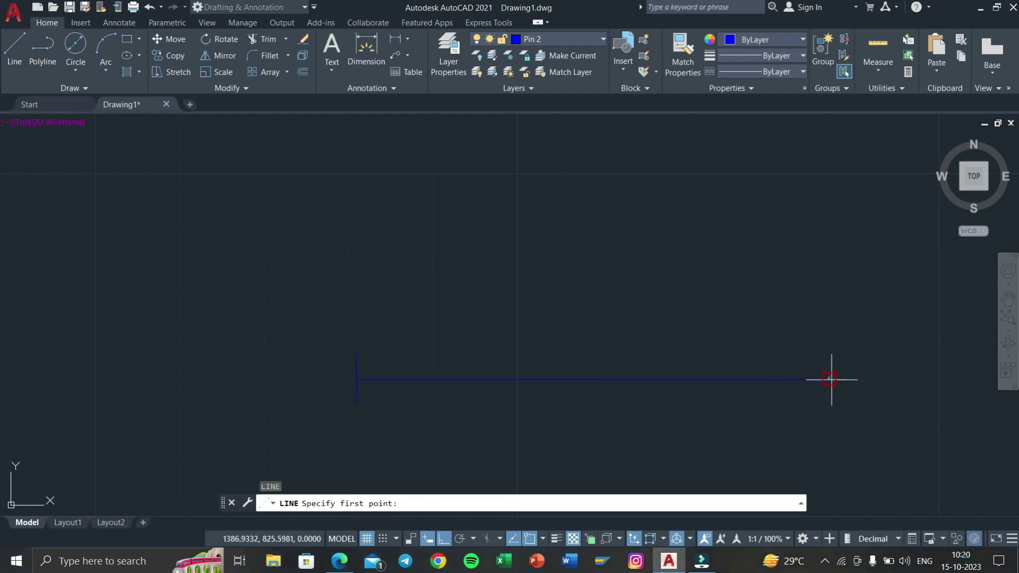
pyautogui.click(829, 379)
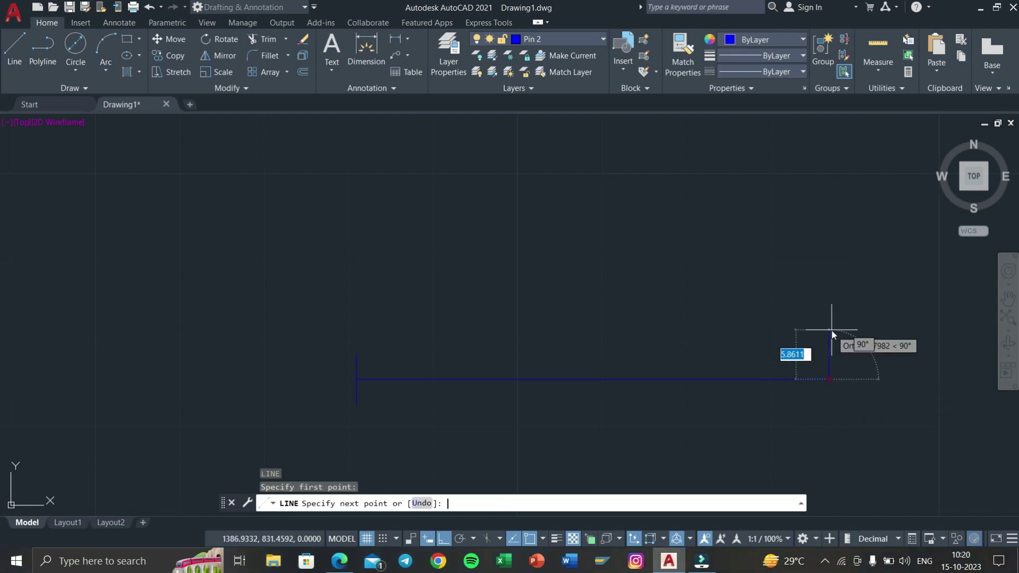
pyautogui.hotkey('alt', 'Tab')
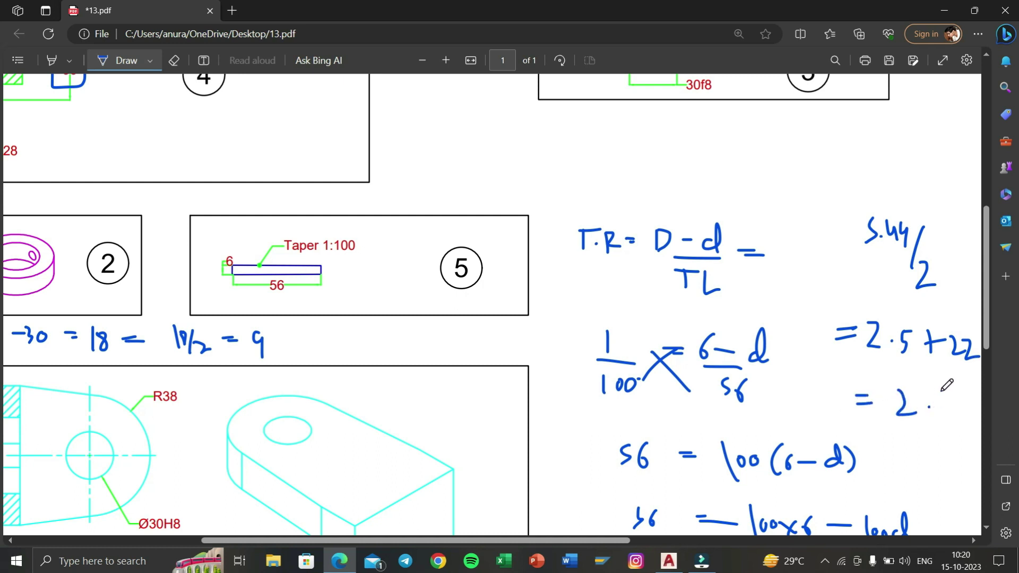
pyautogui.press('super+Tab')
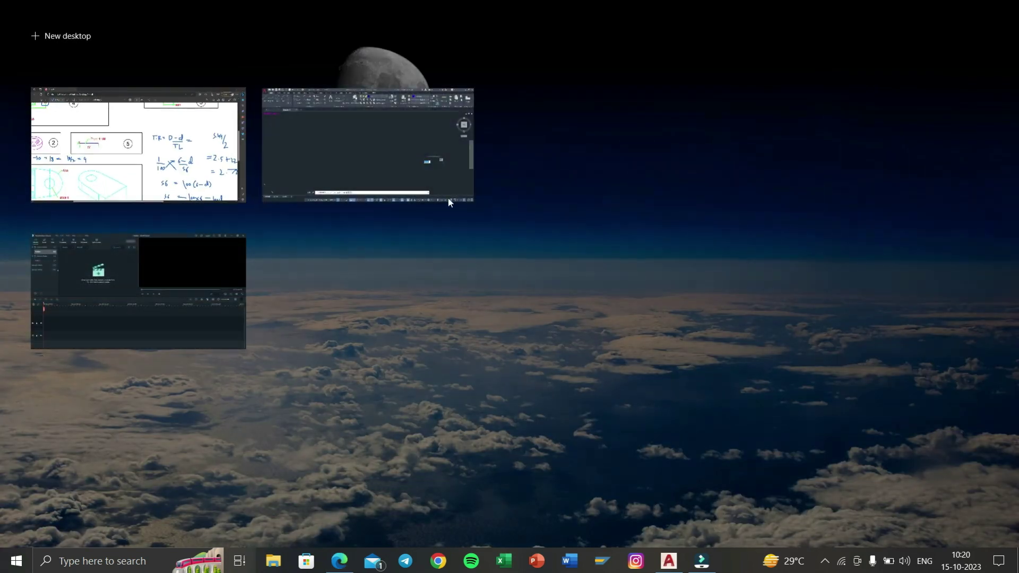
pyautogui.click(447, 198)
pyautogui.rightClick(376, 194)
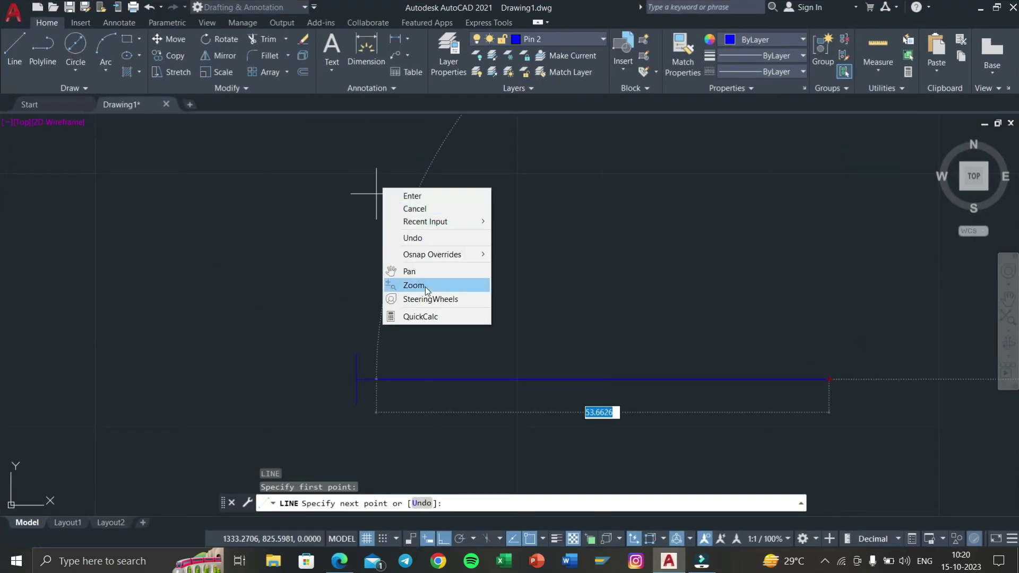
# Compute 5.44/2 = 2.72 with QuickCalc.
pyautogui.press('Escape')
pyautogui.press('Escape')
pyautogui.press('Escape')
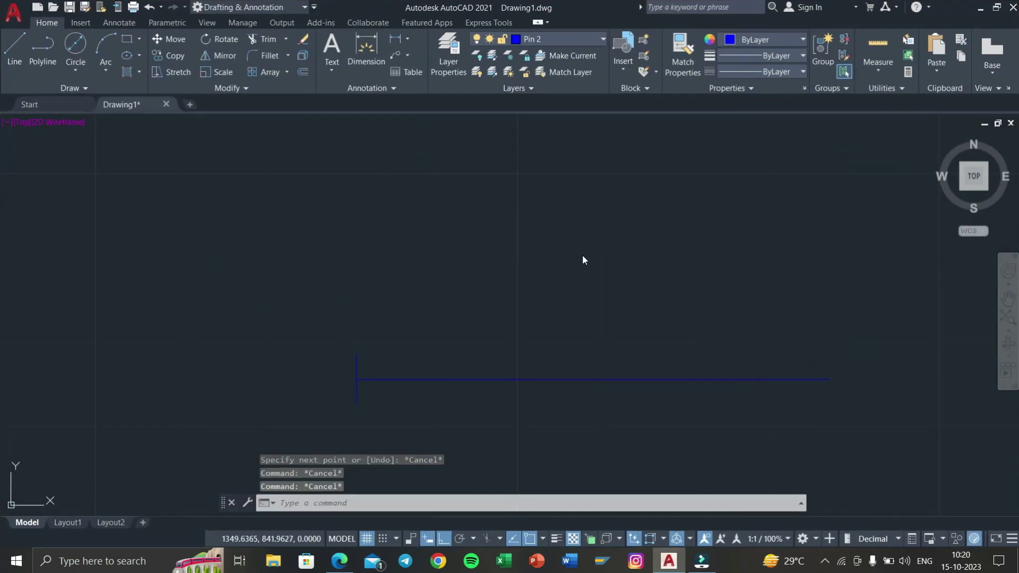
pyautogui.rightClick(514, 242)
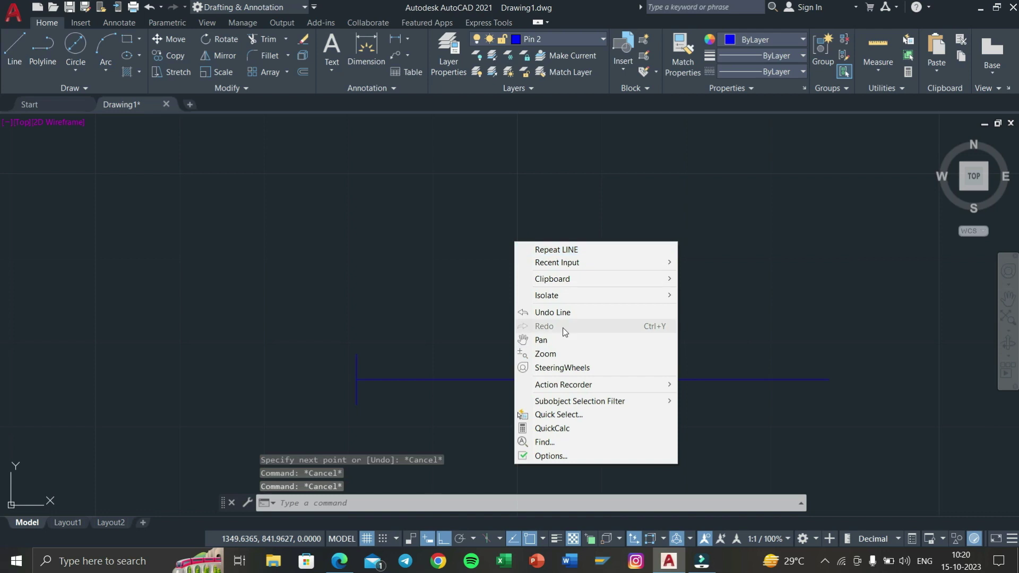
pyautogui.click(568, 431)
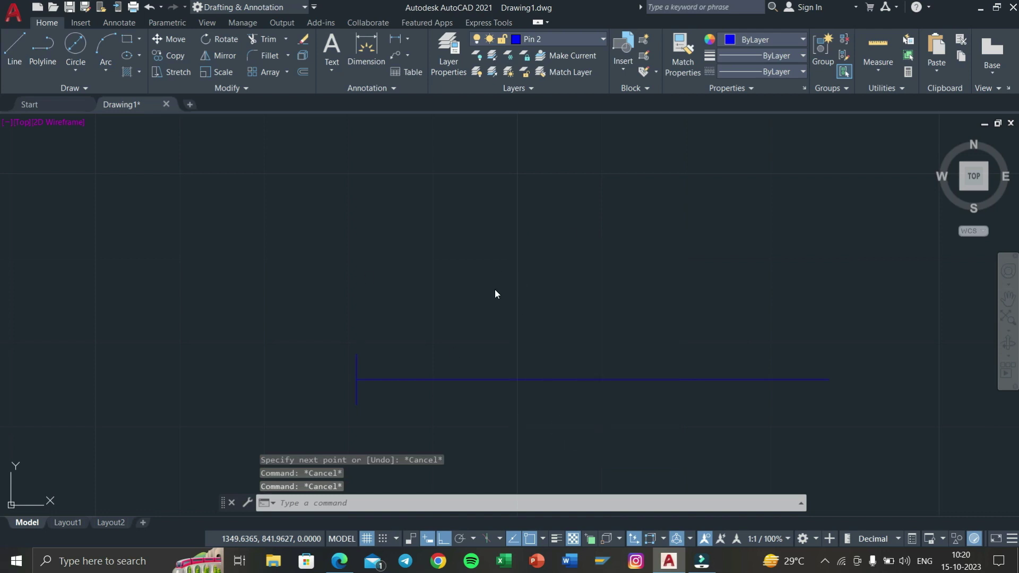
pyautogui.click(113, 210)
pyautogui.click(106, 240)
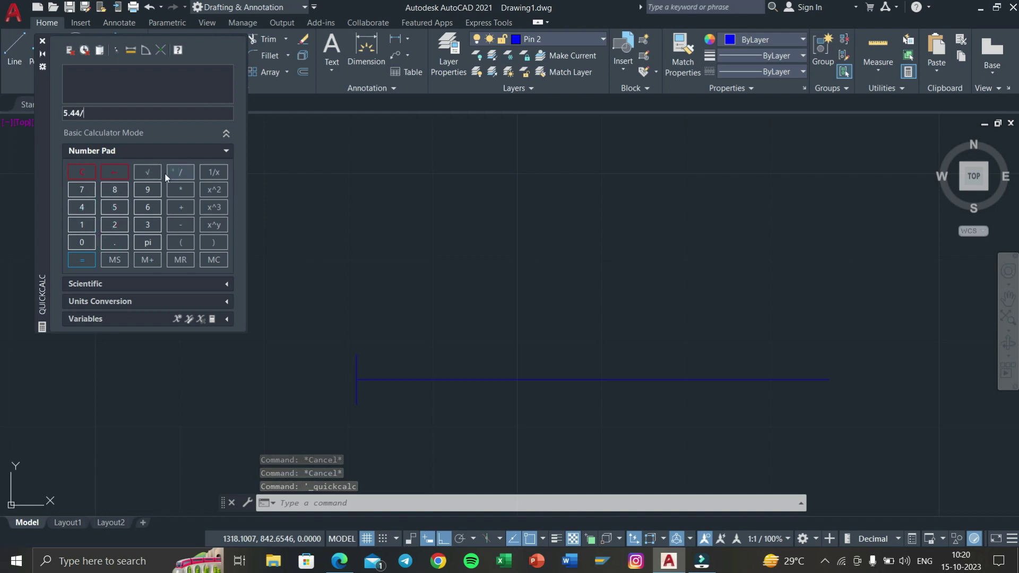
pyautogui.click(118, 228)
pyautogui.click(80, 260)
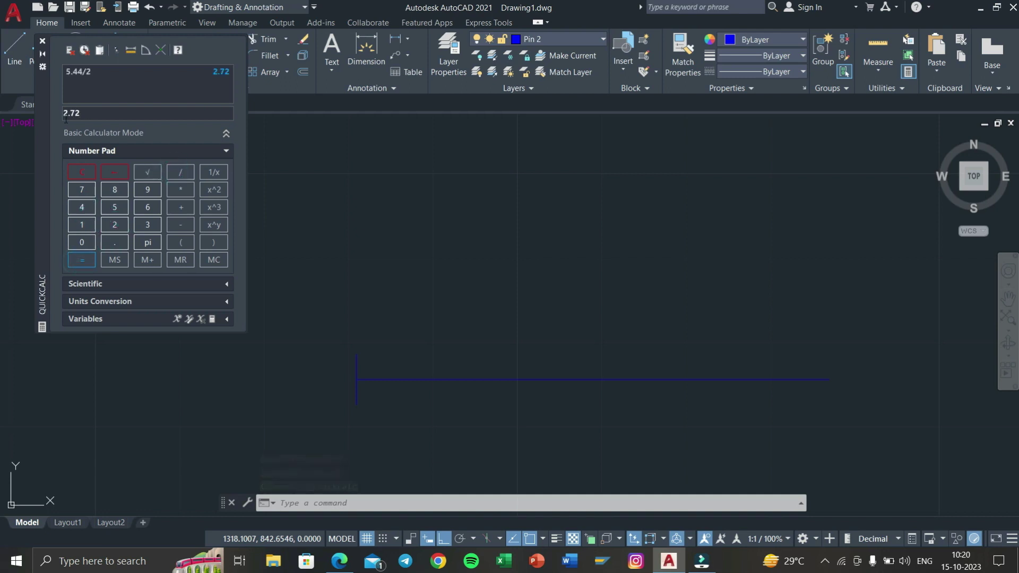
pyautogui.click(43, 41)
# Draw the 2.72-unit right end and the sloped top edge to the left end's top.
pyautogui.write('l')
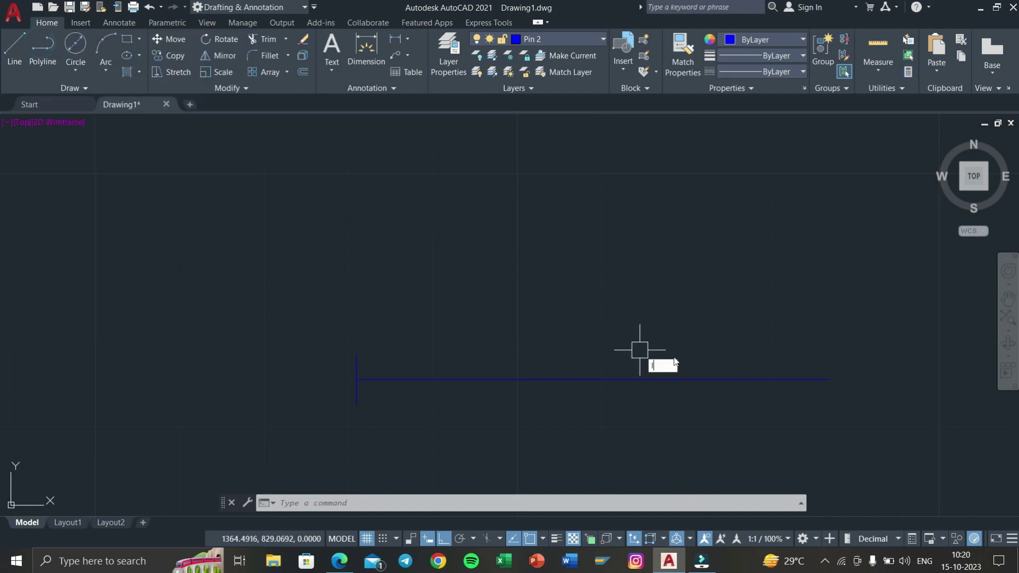
pyautogui.press('Return')
pyautogui.click(831, 379)
pyautogui.write('2.72')
pyautogui.press('Return')
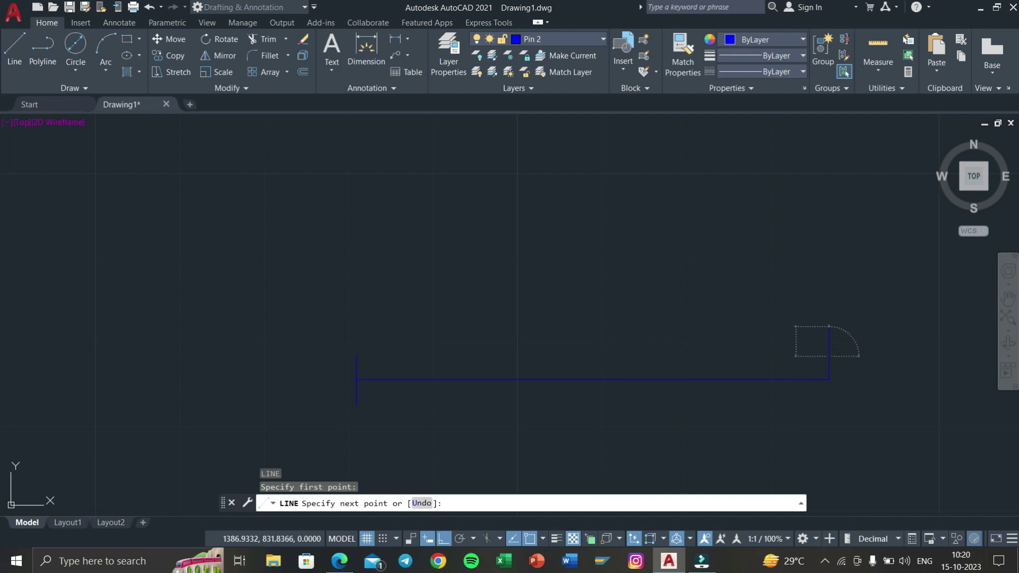
pyautogui.click(357, 354)
pyautogui.rightClick(357, 353)
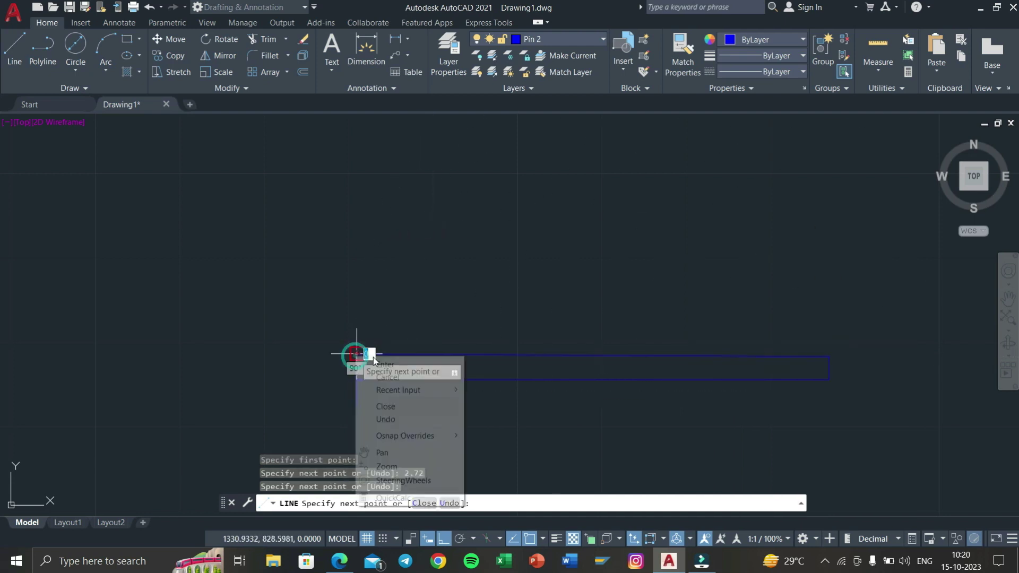
pyautogui.click(403, 367)
# Mirror the top edges about the centre line, keeping the originals, then delete the centre line.
pyautogui.click(860, 353)
pyautogui.click(468, 307)
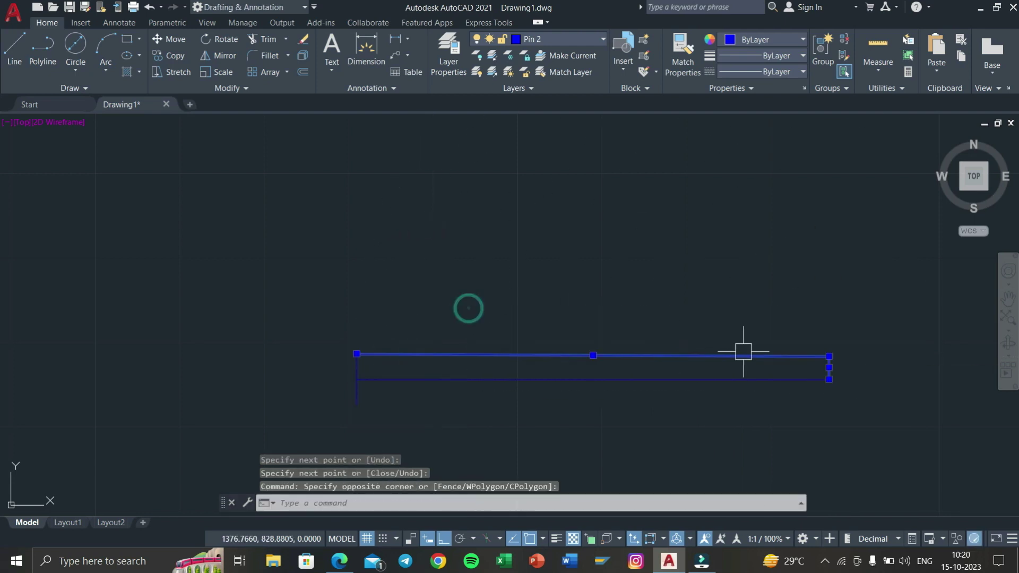
pyautogui.write('mi')
pyautogui.press('Return')
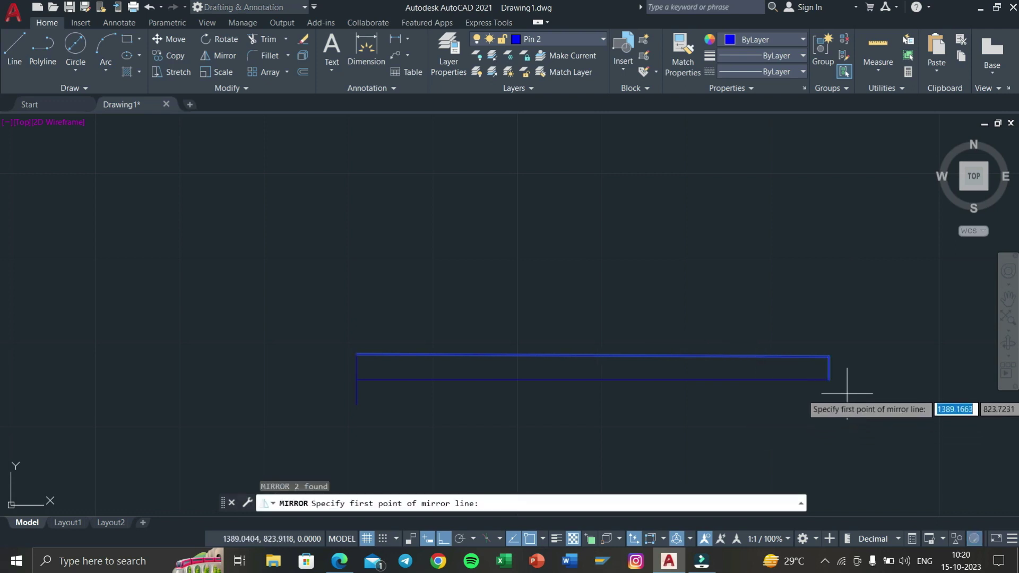
pyautogui.click(829, 379)
pyautogui.click(662, 371)
pyautogui.click(692, 415)
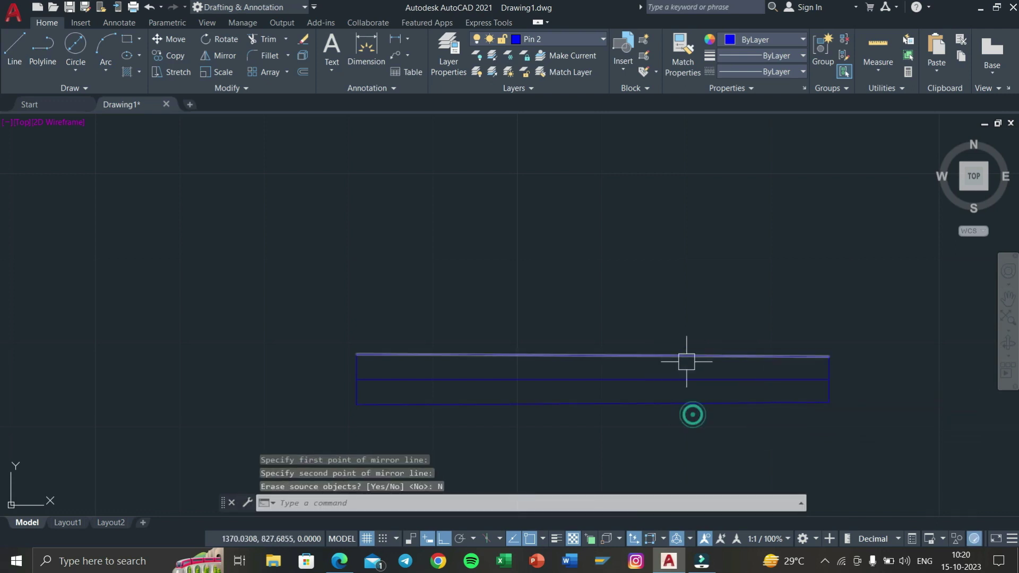
pyautogui.click(685, 379)
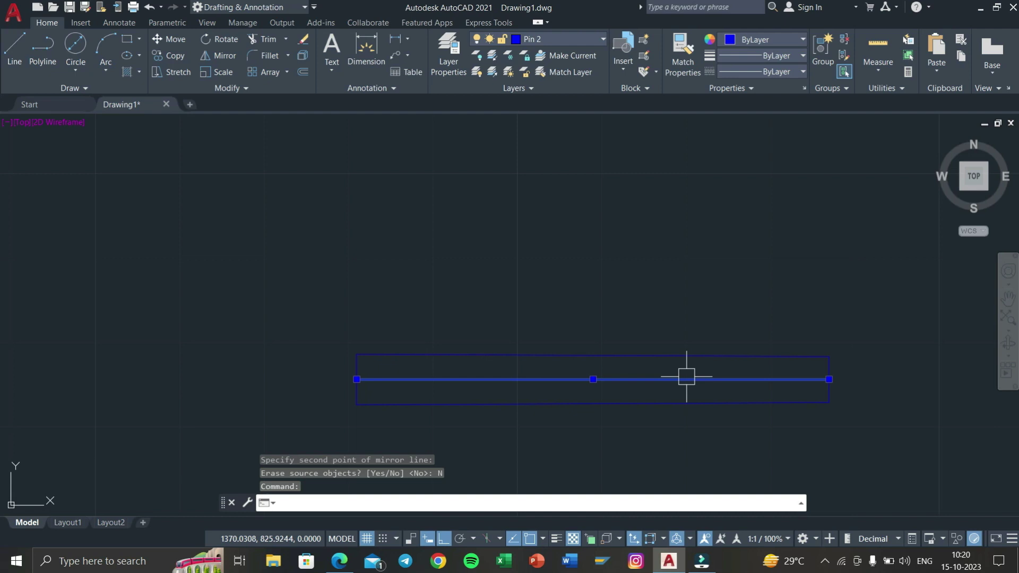
pyautogui.press('Delete')
pyautogui.scroll(-5, 687, 378)
pyautogui.scroll(-2, 708, 365)
pyautogui.moveTo(632, 392); pyautogui.dragTo(690, 371, button='middle')
pyautogui.scroll(-3, 645, 372)
pyautogui.scroll(3, 485, 300)
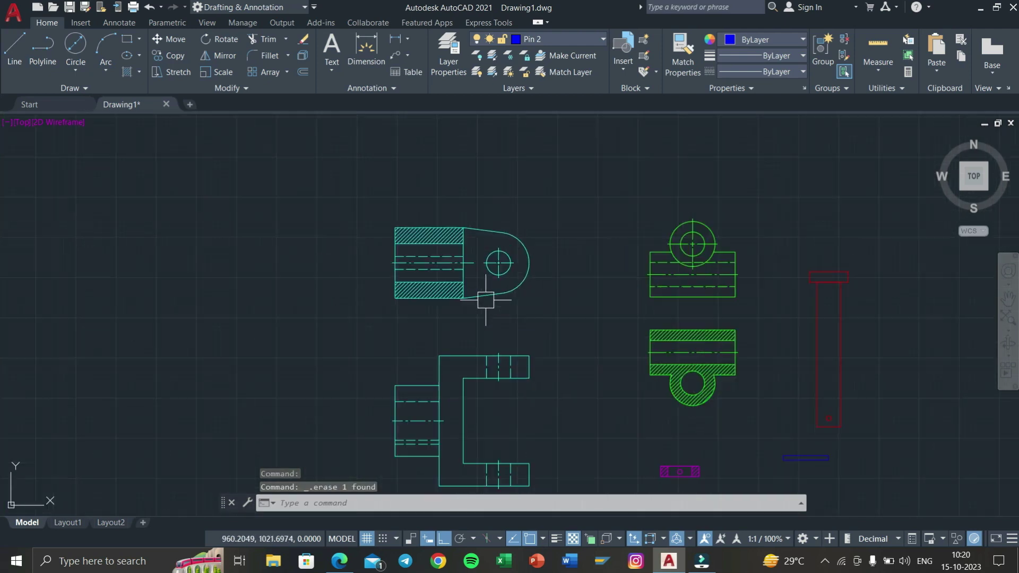
pyautogui.moveTo(486, 292); pyautogui.dragTo(318, 224, button='middle')
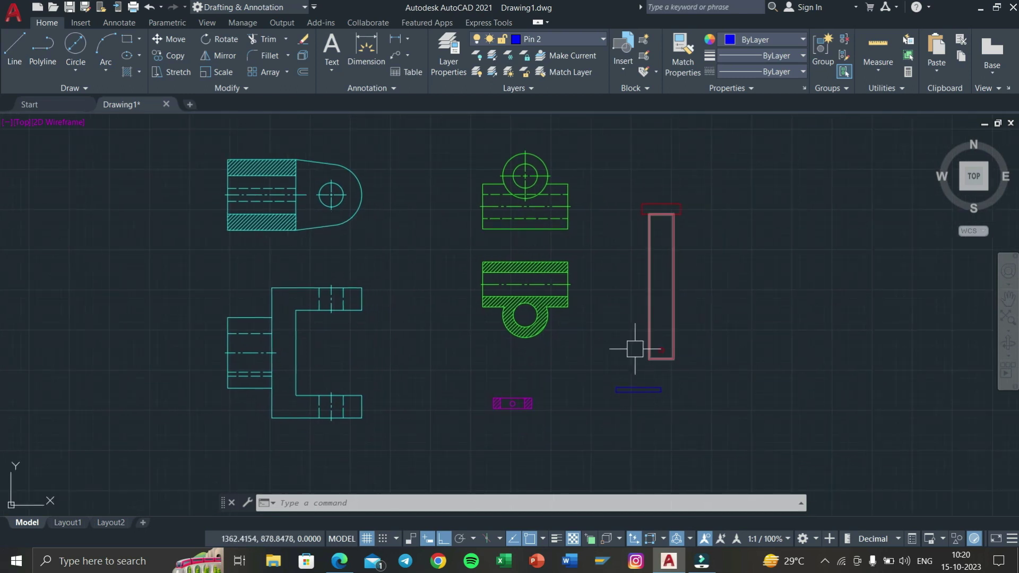
pyautogui.scroll(3, 494, 404)
pyautogui.scroll(-3, 597, 324)
pyautogui.scroll(1, 611, 321)
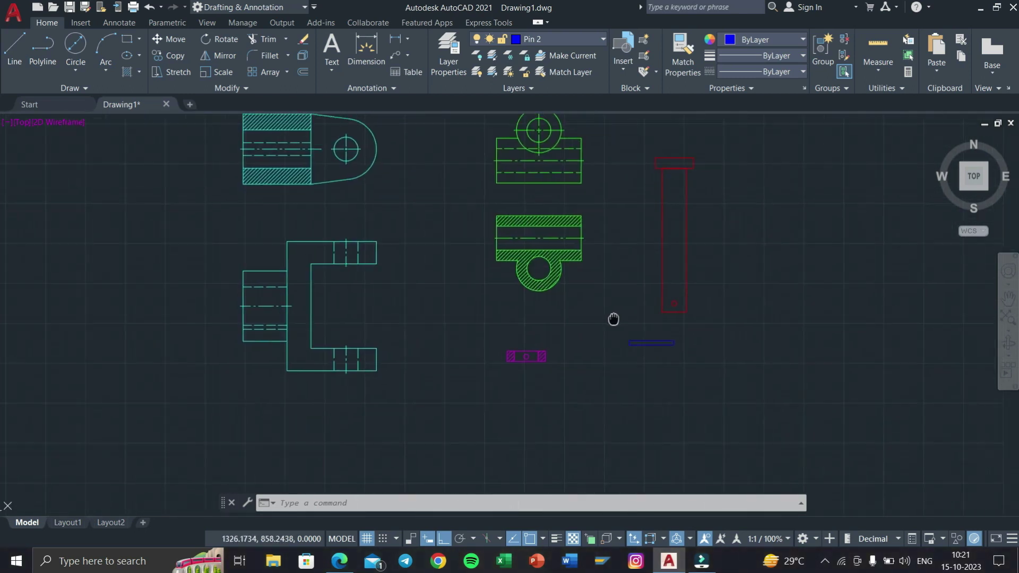
pyautogui.scroll(1, 564, 375)
pyautogui.scroll(2, 564, 375)
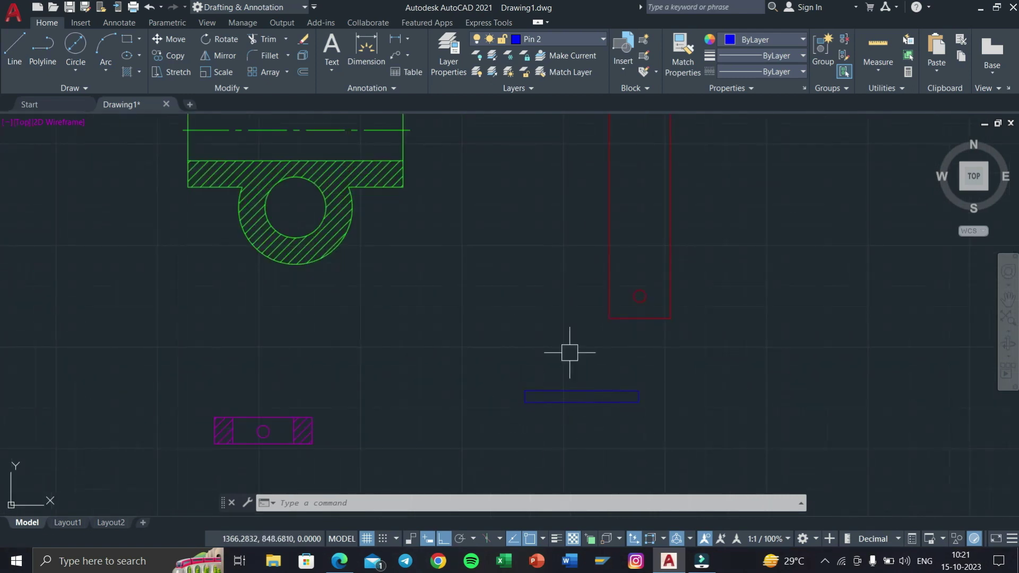
pyautogui.scroll(-6, 525, 378)
pyautogui.moveTo(518, 375); pyautogui.dragTo(545, 350, button='middle')
pyautogui.scroll(2, 539, 277)
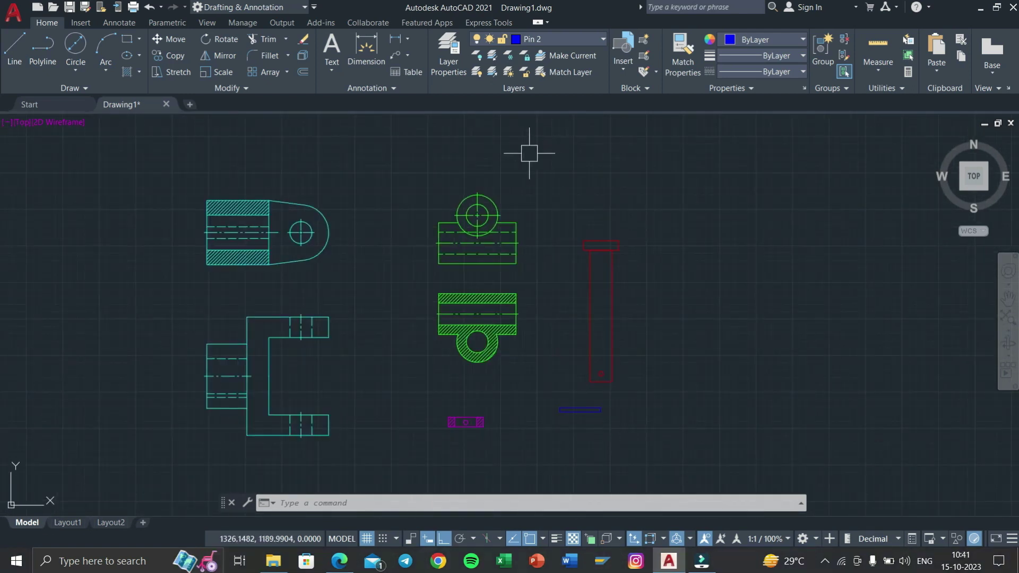
pyautogui.moveTo(408, 201); pyautogui.dragTo(405, 328, button='middle')
pyautogui.scroll(4, 369, 254)
pyautogui.moveTo(369, 255)
pyautogui.mouseDown(button='middle')
pyautogui.moveTo(375, 337)
pyautogui.moveTo(395, 348)
pyautogui.moveTo(446, 269)
pyautogui.moveTo(535, 312)
pyautogui.moveTo(530, 266)
pyautogui.moveTo(512, 296)
pyautogui.mouseUp(button='middle')
pyautogui.scroll(-4, 440, 282)
pyautogui.scroll(2, 469, 352)
pyautogui.moveTo(469, 352)
pyautogui.mouseDown(button='middle')
pyautogui.moveTo(484, 343)
pyautogui.moveTo(277, 348)
pyautogui.mouseUp(button='middle')
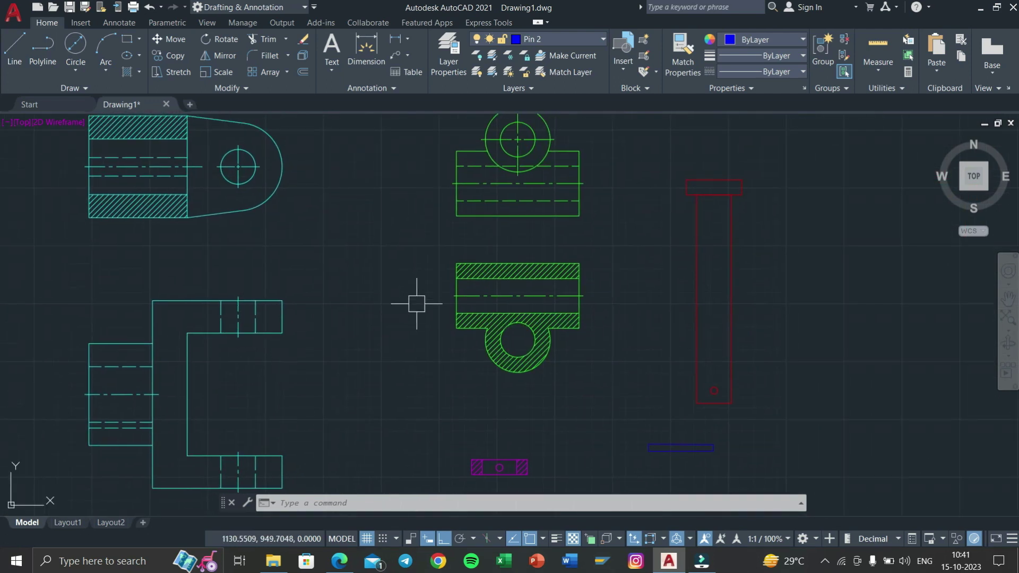
pyautogui.scroll(-2, 674, 291)
pyautogui.press('super+Tab')
pyautogui.click(422, 287)
pyautogui.scroll(-3, 887, 177)
pyautogui.scroll(3, 887, 177)
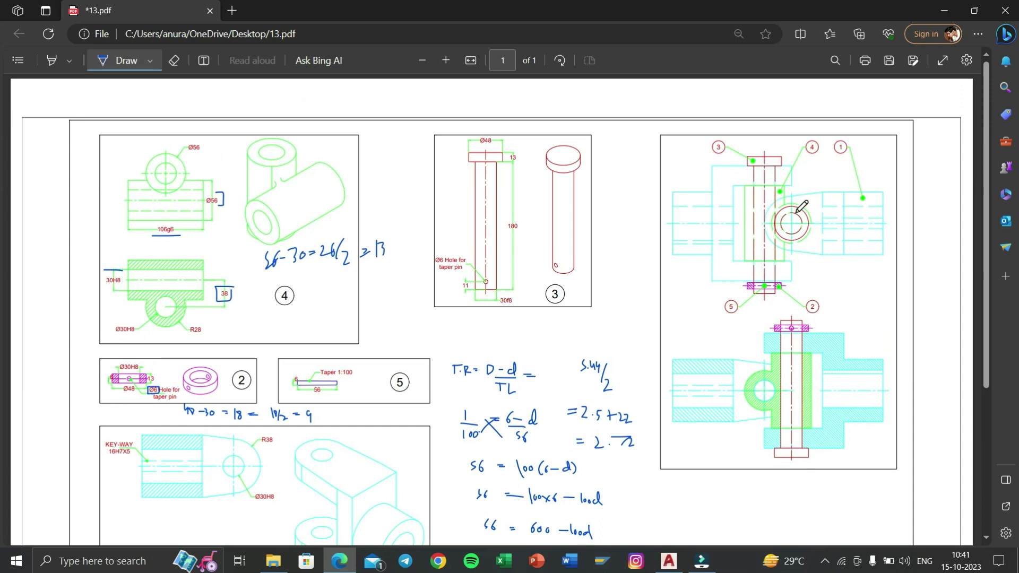
pyautogui.press('super+Tab')
# Copy the fork front view from its lower-left corner to open space at upper right, Ortho off.
pyautogui.click(337, 177)
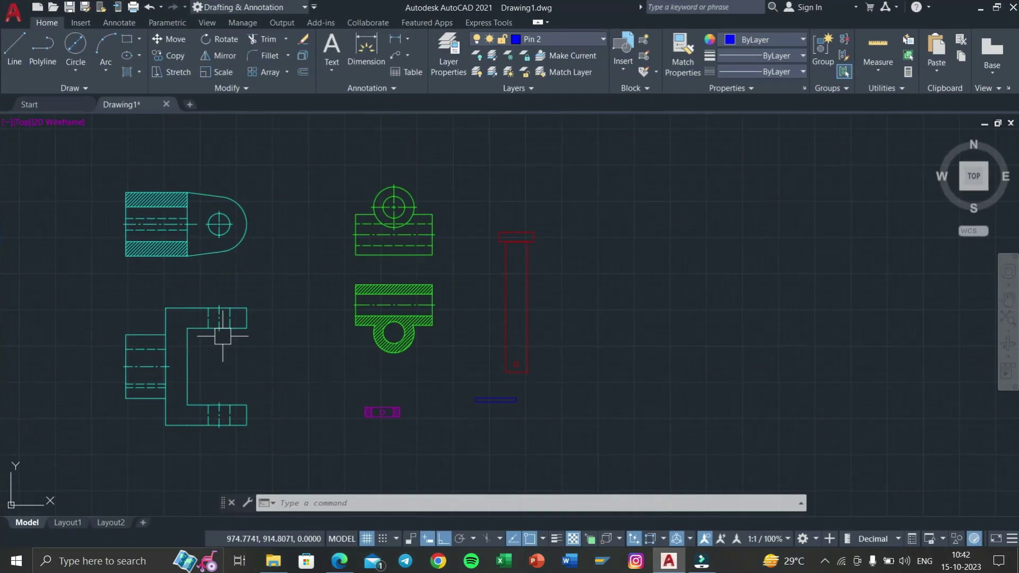
pyautogui.scroll(-2, 222, 336)
pyautogui.click(265, 418)
pyautogui.click(146, 289)
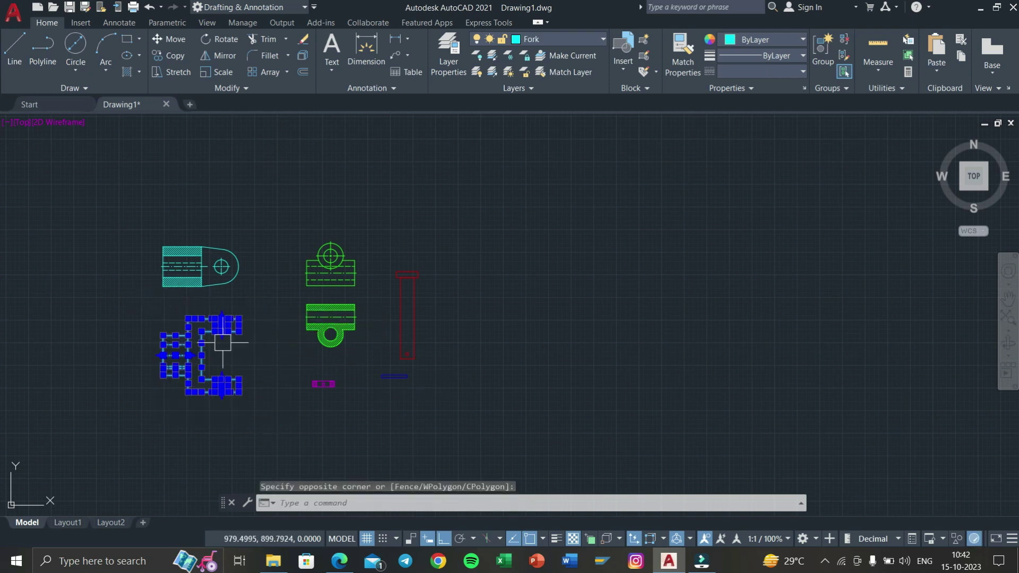
pyautogui.write('CO')
pyautogui.press('Return')
pyautogui.click(183, 393)
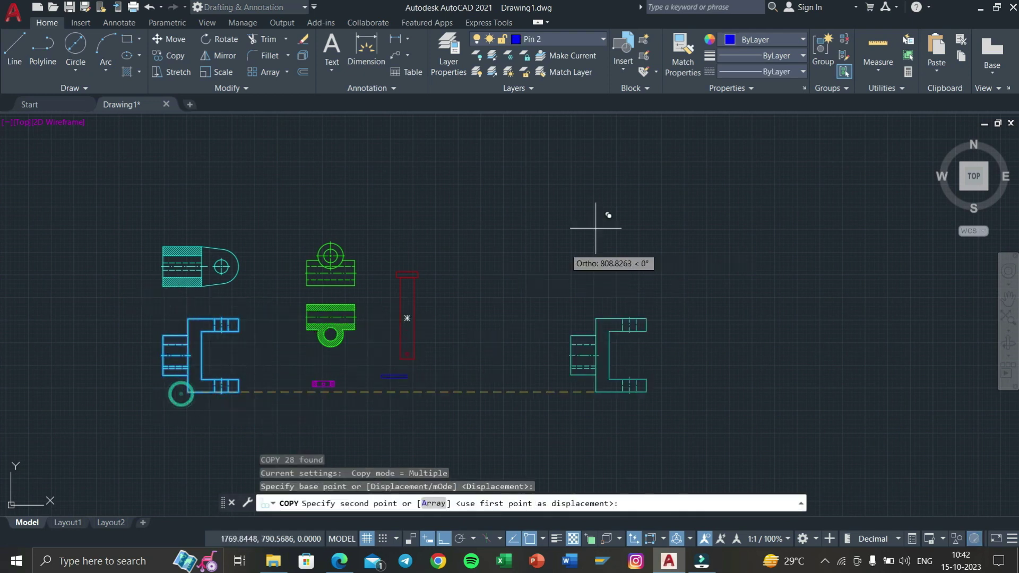
pyautogui.press('F8')
pyautogui.moveTo(515, 248); pyautogui.dragTo(473, 344, button='middle')
pyautogui.click(534, 284)
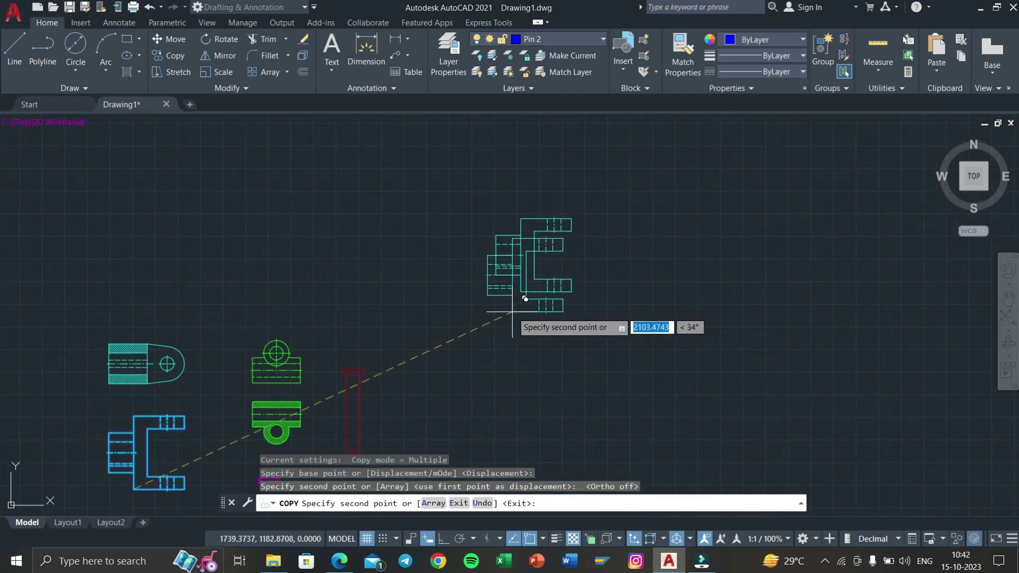
pyautogui.press('Escape')
# Check the PDF reference sheet and return to AutoCAD.
pyautogui.press('super+Tab')
pyautogui.click(415, 212)
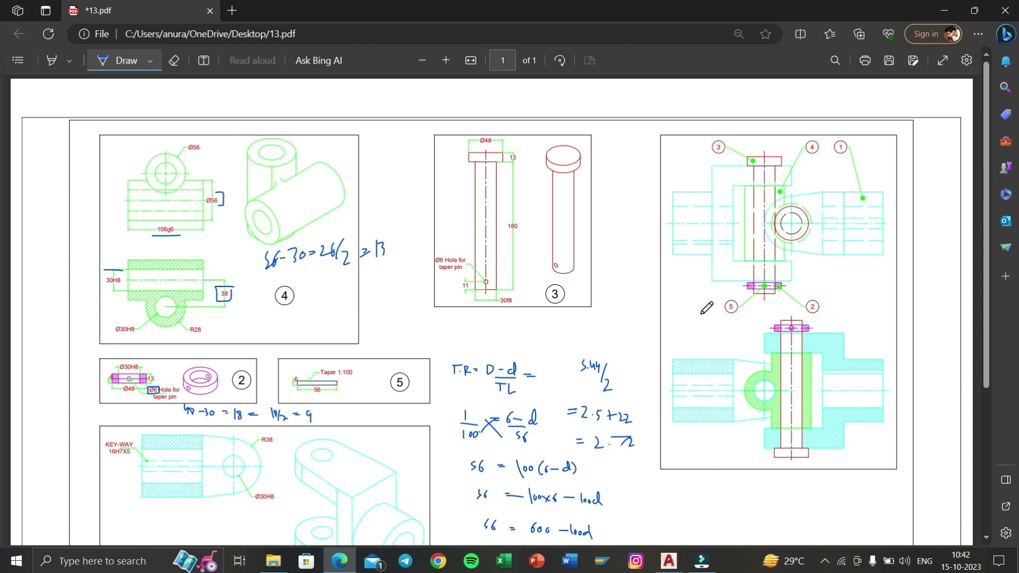
pyautogui.press('super+Tab')
pyautogui.click(399, 160)
# Copy the centre block top view beside the fork copy and turn Ortho back on.
pyautogui.click(395, 342)
pyautogui.click(267, 237)
pyautogui.write('co')
pyautogui.press('Return')
pyautogui.click(357, 324)
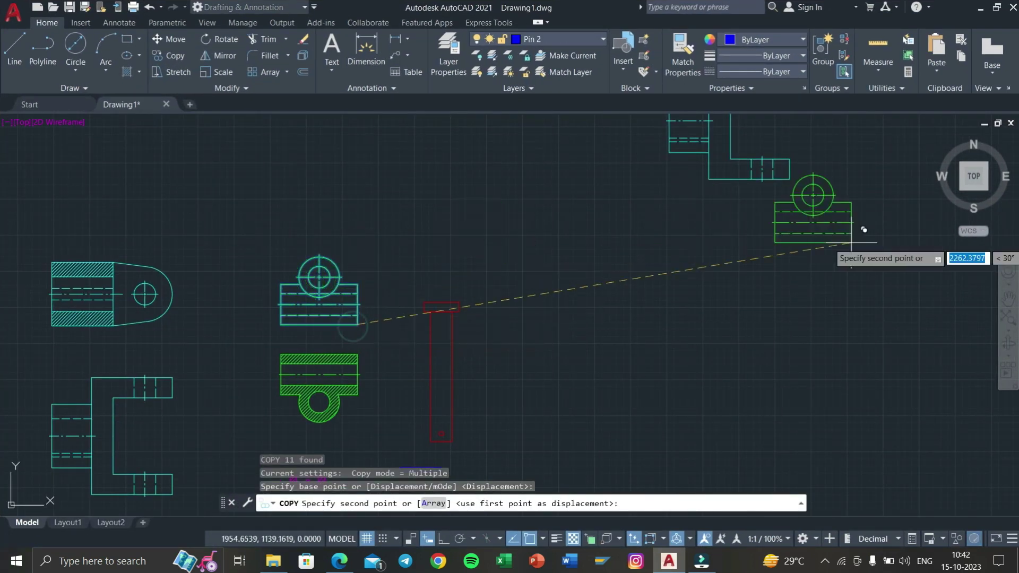
pyautogui.moveTo(780, 278); pyautogui.dragTo(616, 405, button='middle')
pyautogui.click(771, 274)
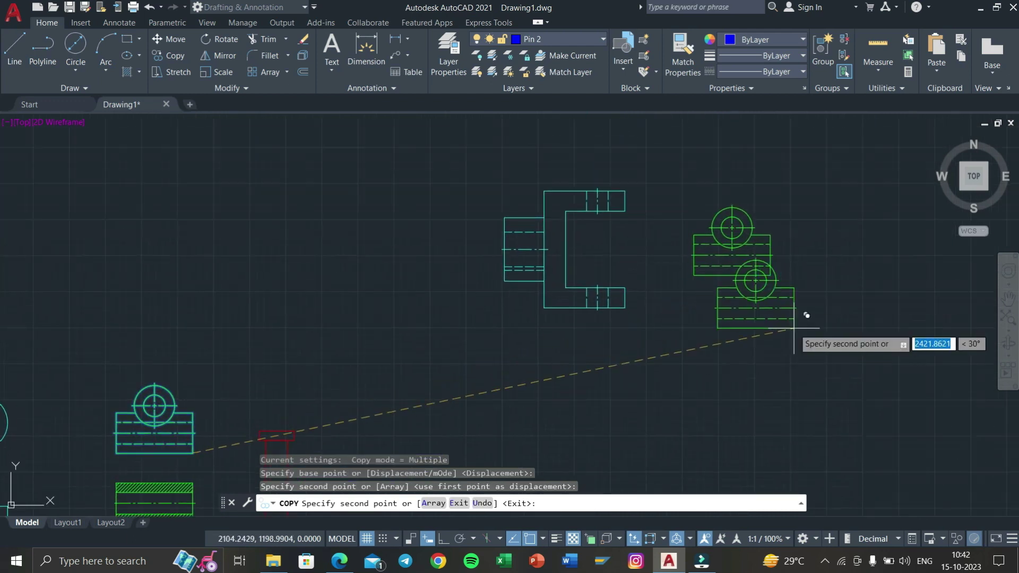
pyautogui.press('Escape')
pyautogui.press('Escape')
pyautogui.press('F8')
# Rotate the centre block copy 180° about its circle.
pyautogui.click(812, 289)
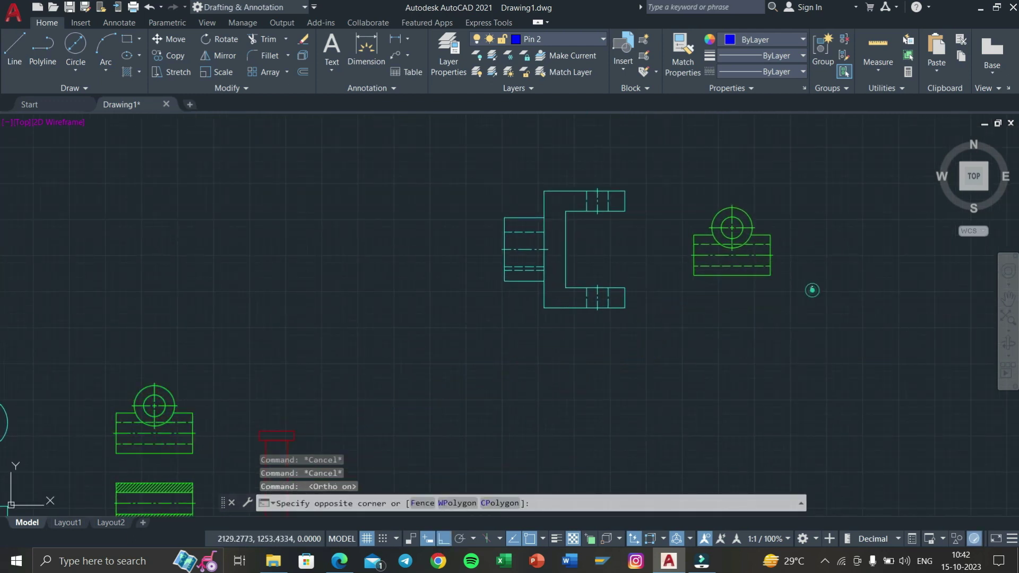
pyautogui.click(679, 165)
pyautogui.press('Return')
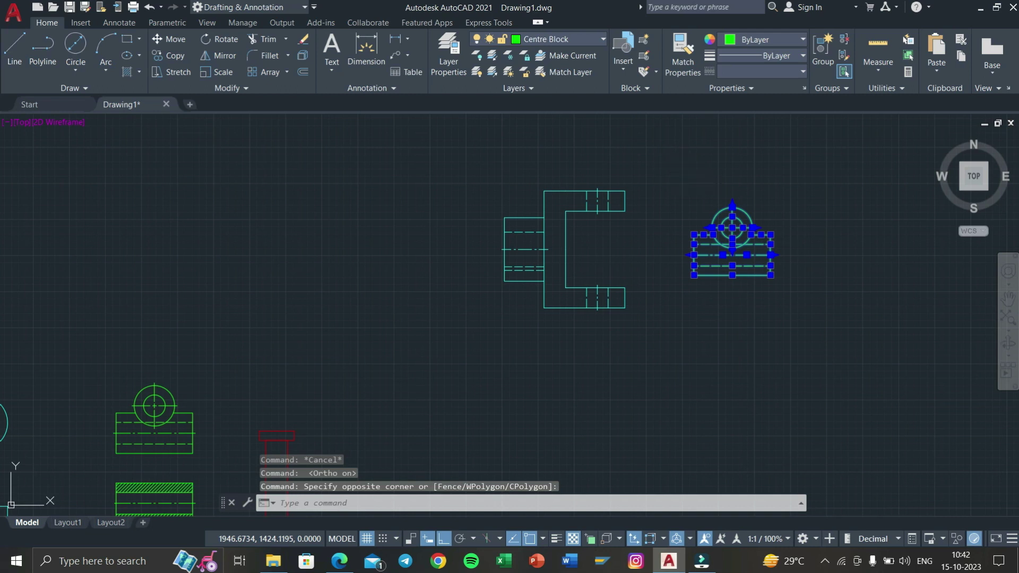
pyautogui.click(769, 275)
pyautogui.click(739, 312)
# Rotate the copy 90° so it stands upright with the boss at right, then reselect it.
pyautogui.click(973, 370)
pyautogui.click(765, 223)
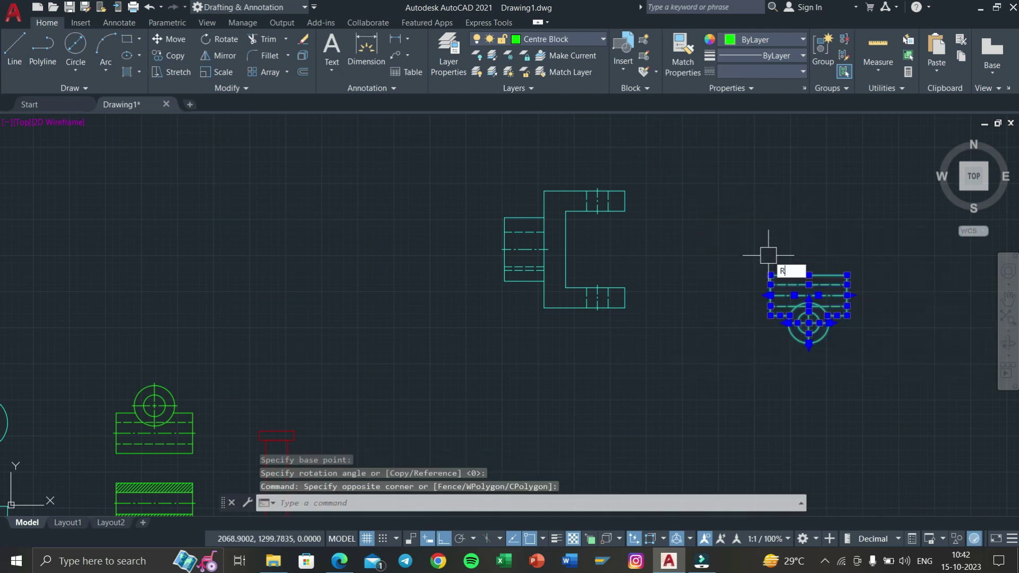
pyautogui.write('O')
pyautogui.press('Return')
pyautogui.click(770, 275)
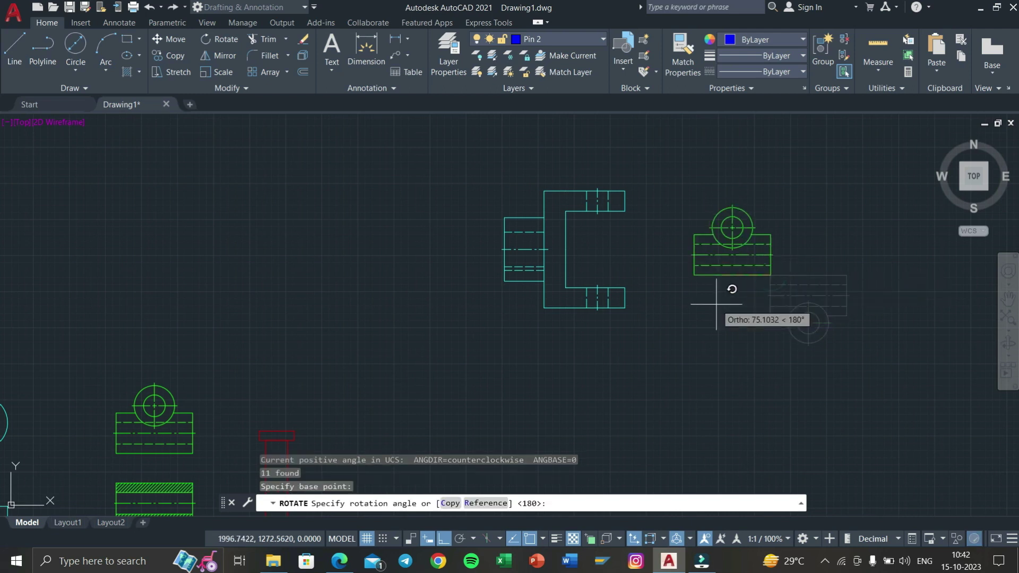
pyautogui.click(714, 172)
pyautogui.moveTo(710, 177); pyautogui.dragTo(593, 198, button='middle')
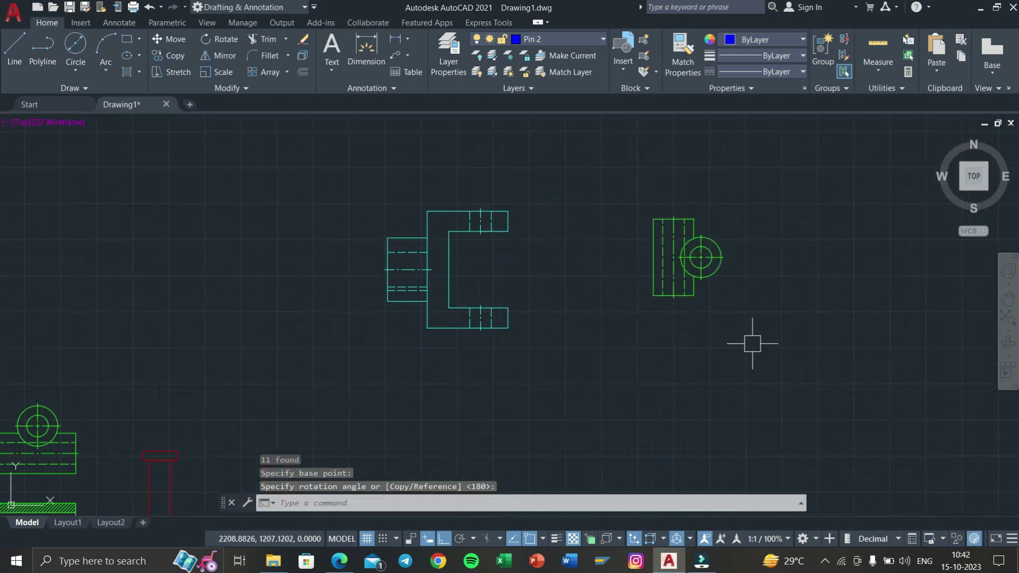
pyautogui.click(752, 344)
pyautogui.click(636, 173)
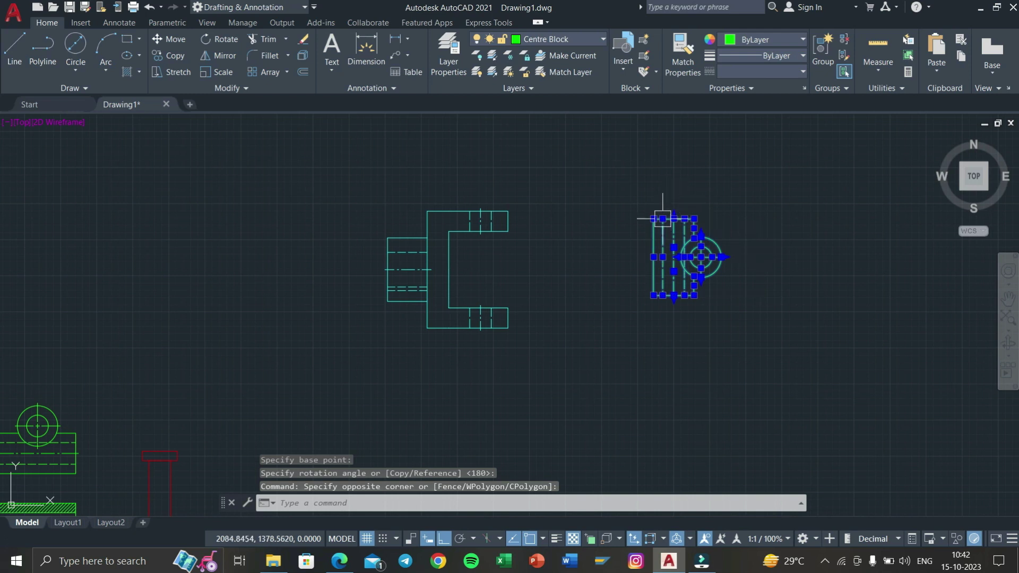
# Move the upright centre block by its top-left corner into the fork copy's jaws.
pyautogui.scroll(3, 662, 218)
pyautogui.press('Return')
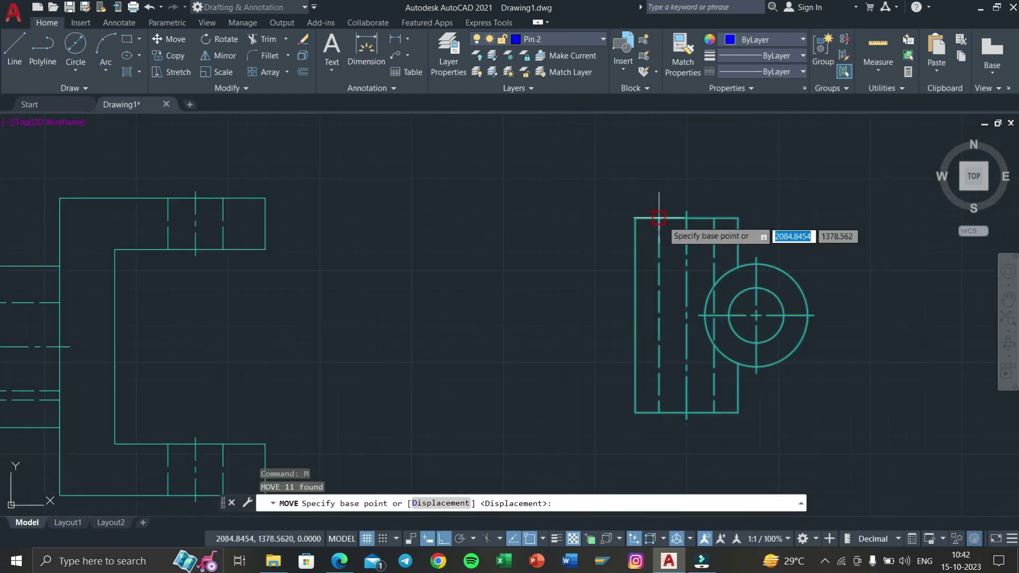
pyautogui.click(659, 215)
pyautogui.moveTo(409, 234); pyautogui.dragTo(672, 232, button='middle')
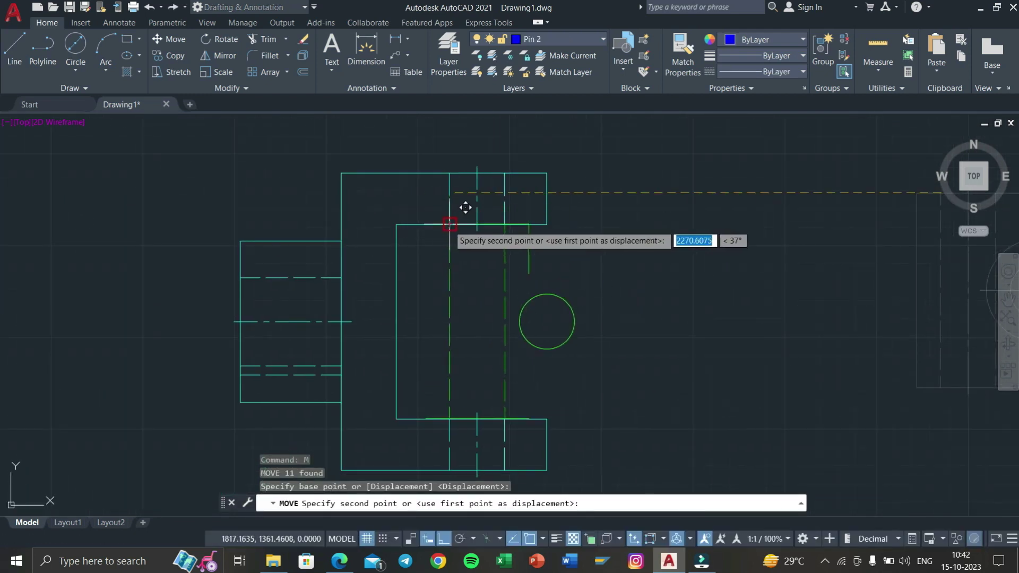
pyautogui.click(451, 222)
pyautogui.scroll(-3, 563, 228)
pyautogui.moveTo(611, 235); pyautogui.dragTo(676, 242, button='middle')
pyautogui.scroll(3, 675, 242)
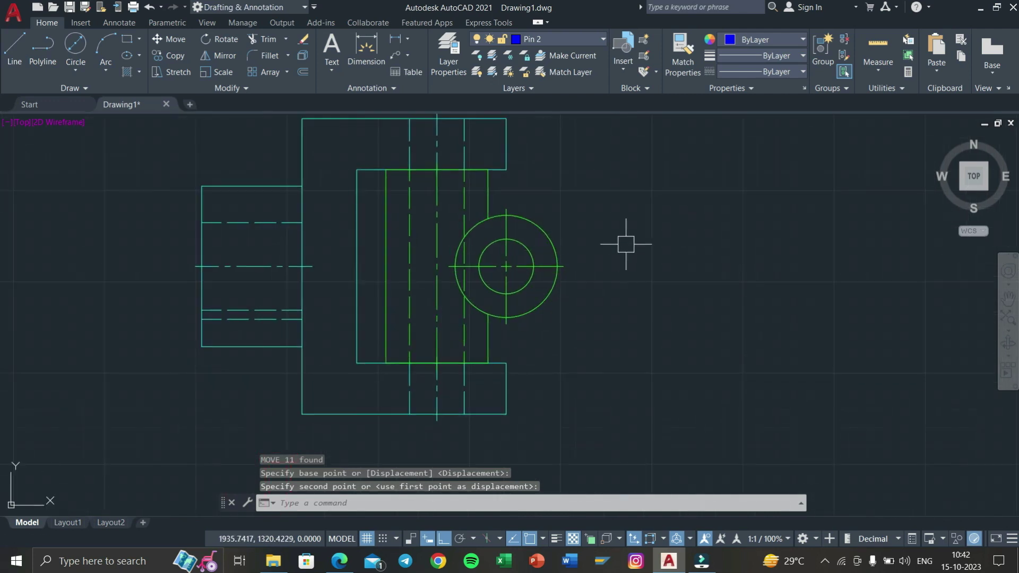
pyautogui.press('super+Tab')
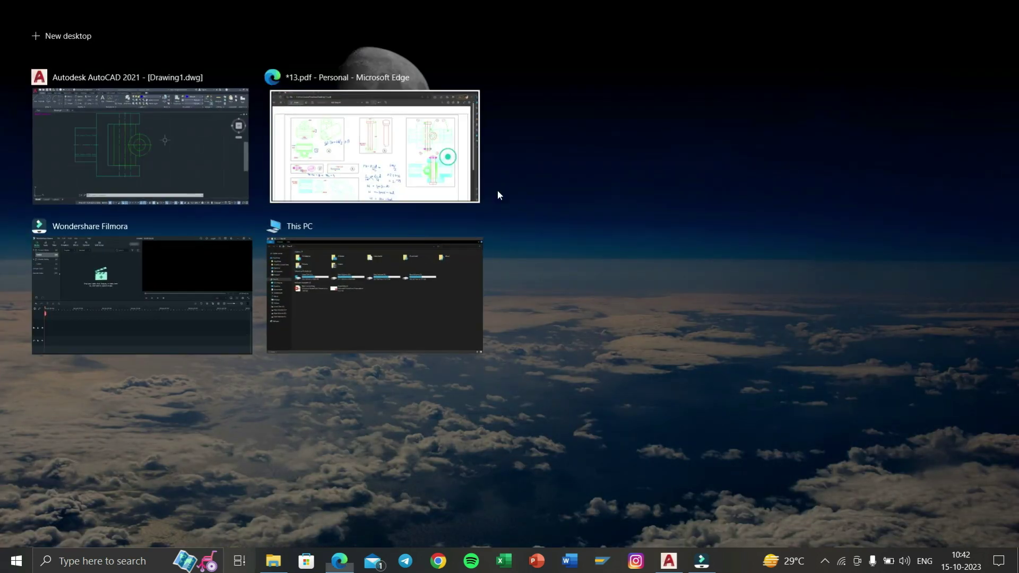
pyautogui.click(477, 181)
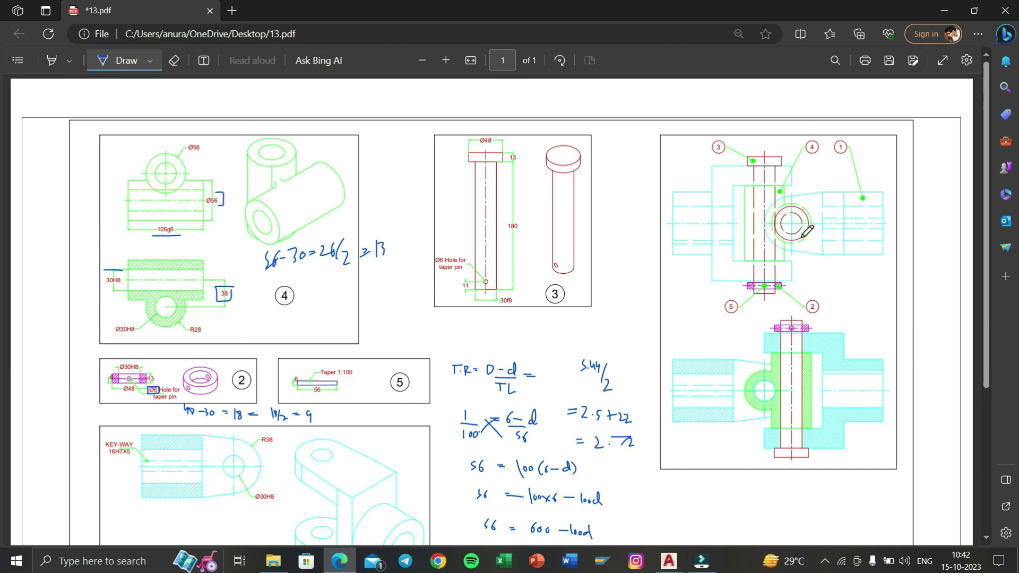
pyautogui.press('super+Tab')
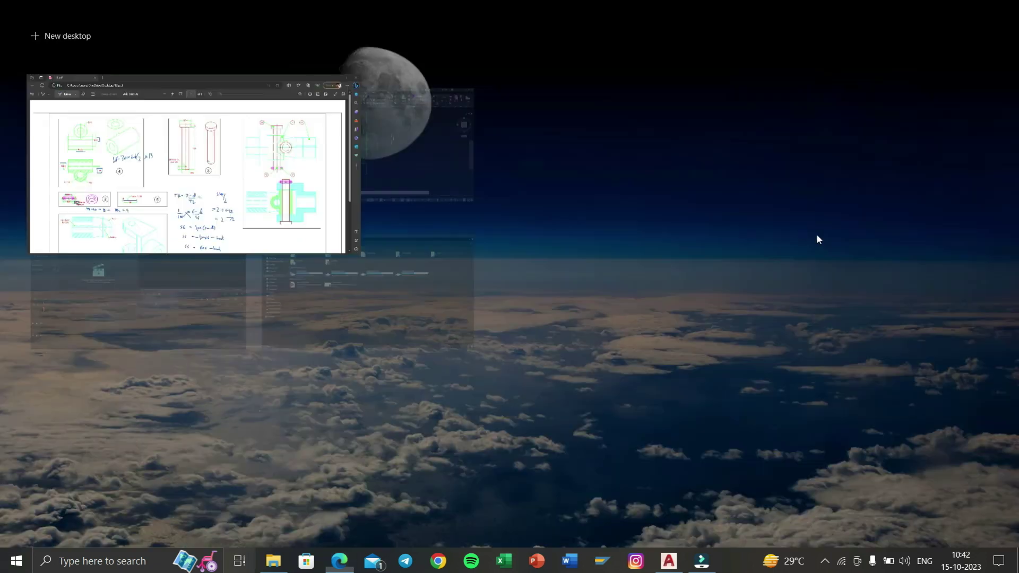
pyautogui.click(460, 148)
pyautogui.scroll(-5, 526, 180)
pyautogui.scroll(3, 525, 173)
# Match the outer circle to a dashed hidden line, then bring up the PDF reference.
pyautogui.click(683, 63)
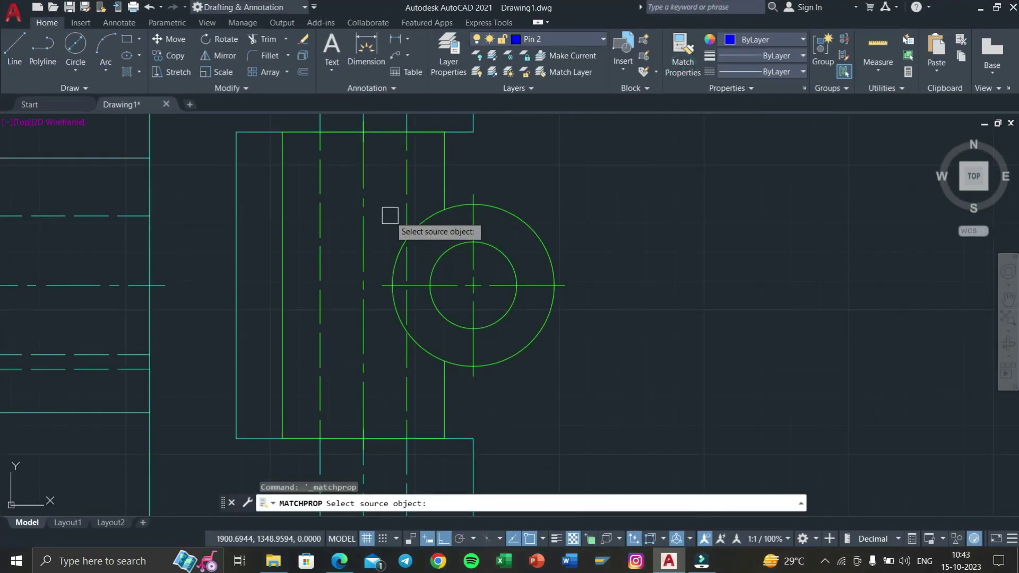
pyautogui.click(407, 201)
pyautogui.scroll(-3, 609, 191)
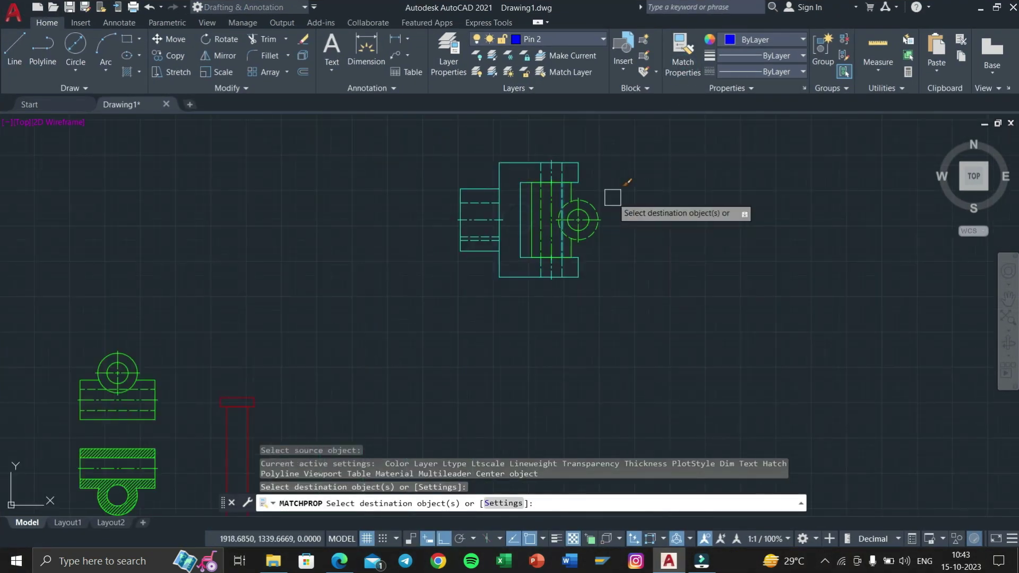
pyautogui.press('Escape')
pyautogui.press('Escape')
pyautogui.press('Escape')
pyautogui.scroll(2, 580, 214)
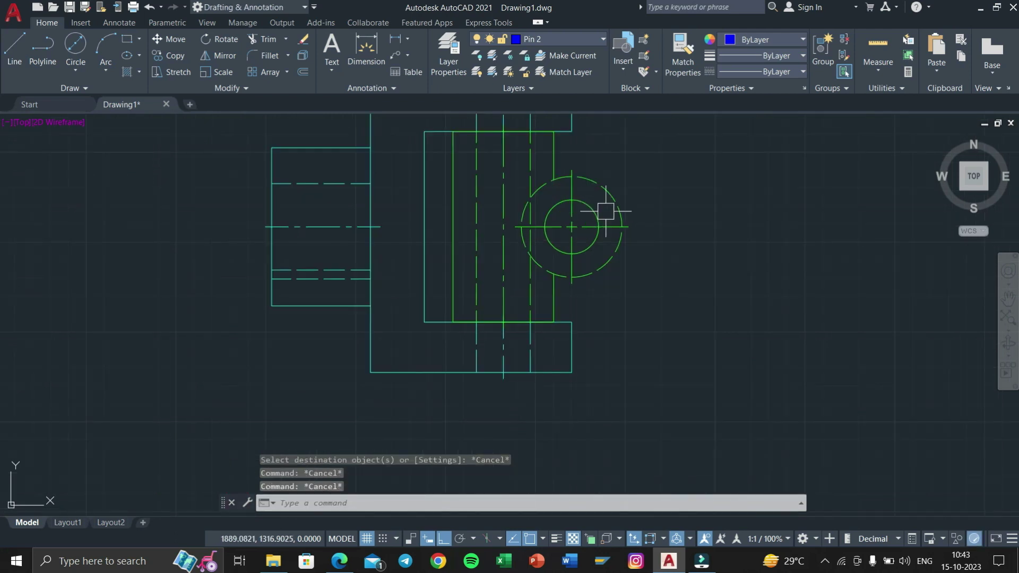
pyautogui.press('super+Tab')
pyautogui.click(419, 156)
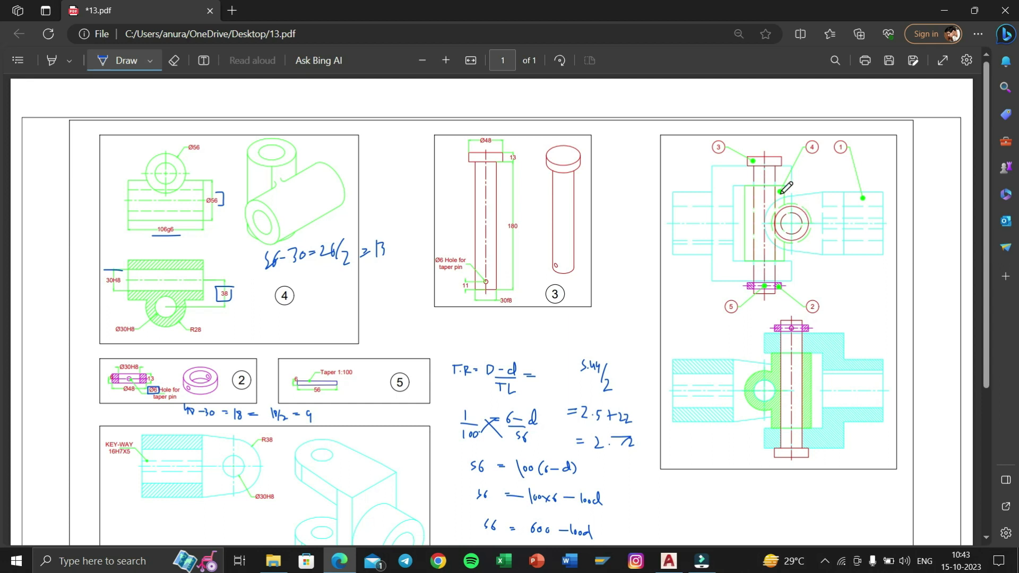
# Switch from the PDF back to the AutoCAD Drawing1.dwg window.
pyautogui.press('super+Tab')
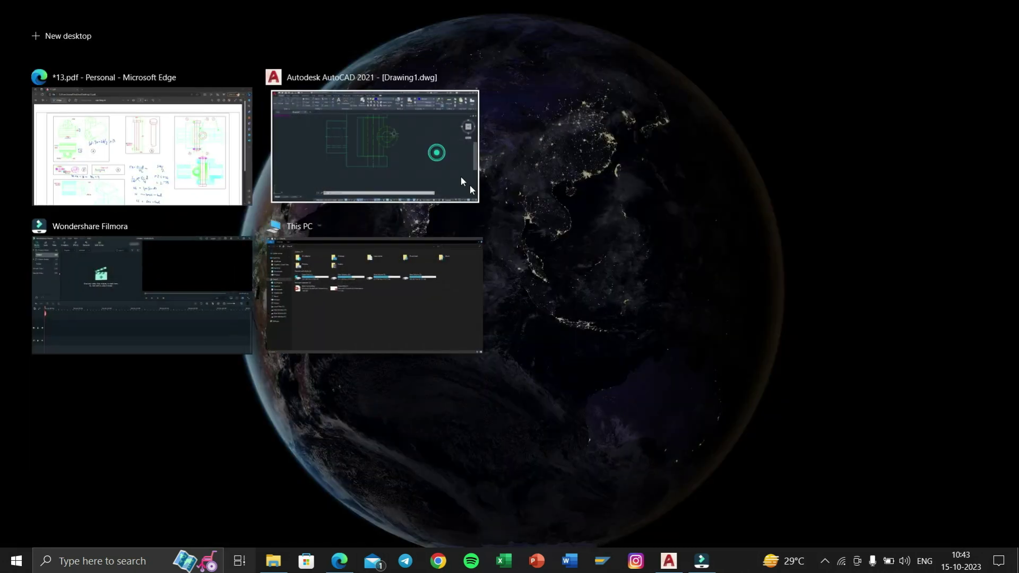
pyautogui.click(470, 186)
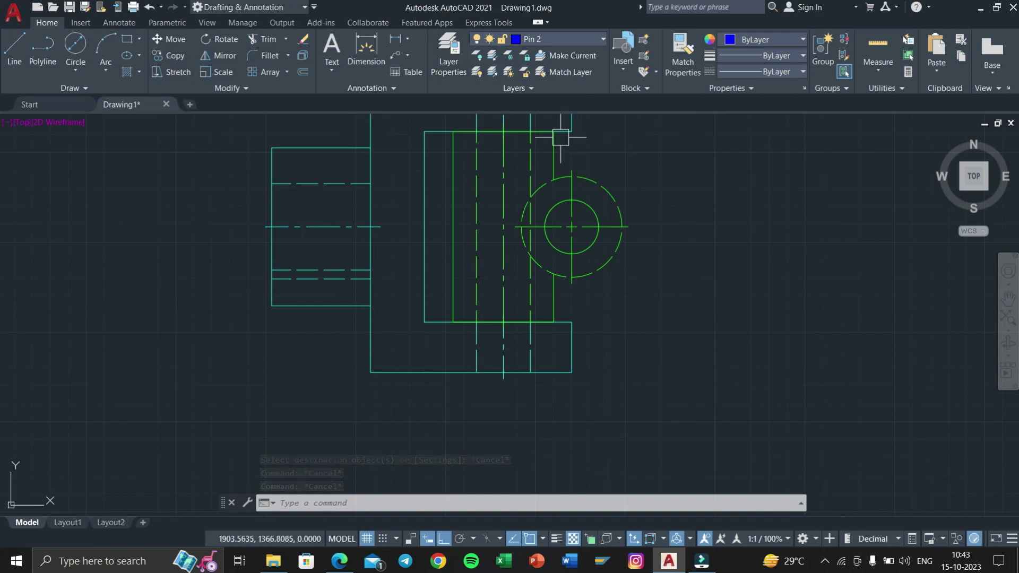
# Pick the dashed hidden line as match source, then cancel the property matching.
pyautogui.click(530, 159)
pyautogui.press('Escape')
pyautogui.press('Escape')
pyautogui.press('Escape')
pyautogui.scroll(-2, 647, 218)
pyautogui.scroll(-2, 615, 235)
pyautogui.scroll(-2, 615, 235)
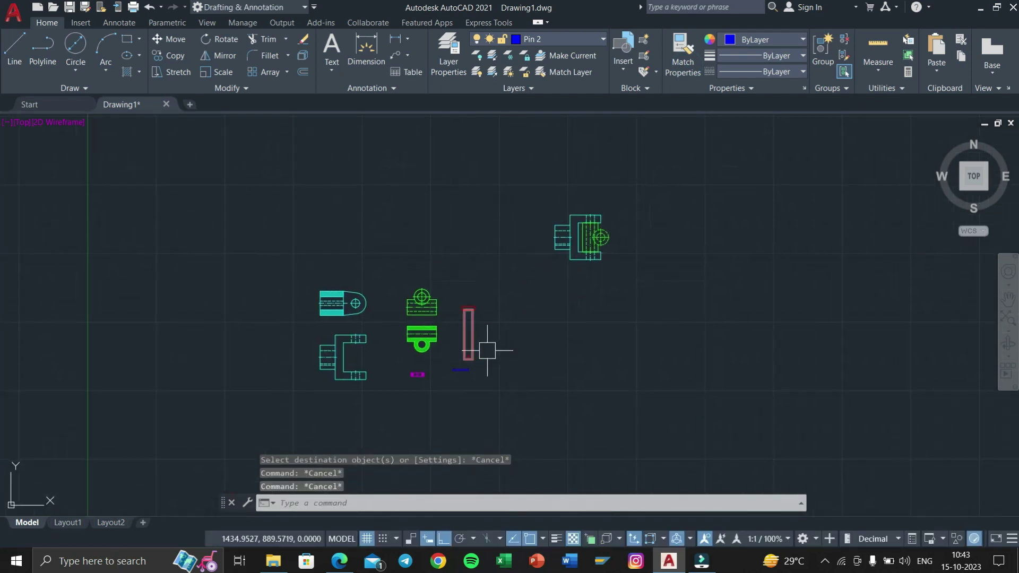
pyautogui.scroll(1, 478, 366)
# Move the pin from its head corner so it runs vertically through the fork and eye.
pyautogui.click(477, 371)
pyautogui.click(438, 233)
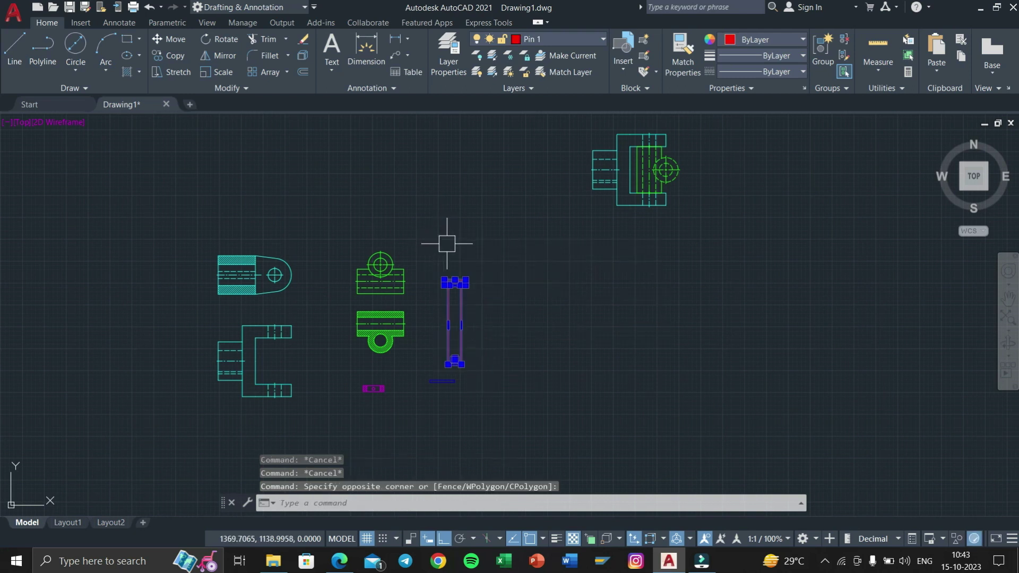
pyautogui.write('m')
pyautogui.press('Return')
pyautogui.scroll(3, 432, 278)
pyautogui.scroll(2, 404, 345)
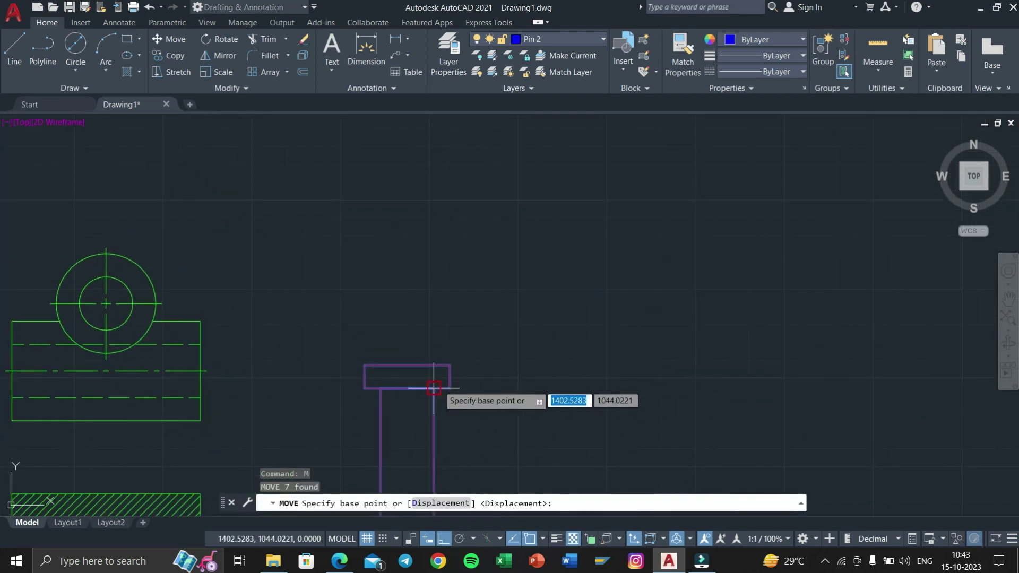
pyautogui.click(434, 388)
pyautogui.scroll(-3, 511, 311)
pyautogui.scroll(4, 478, 329)
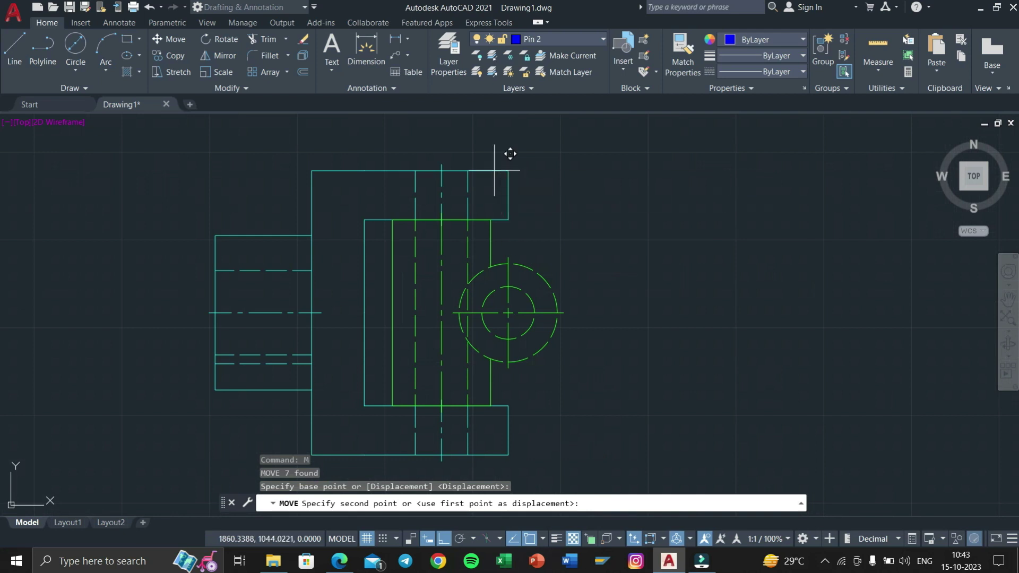
pyautogui.click(475, 161)
pyautogui.scroll(-3, 466, 171)
pyautogui.scroll(-1, 466, 175)
pyautogui.scroll(4, 467, 221)
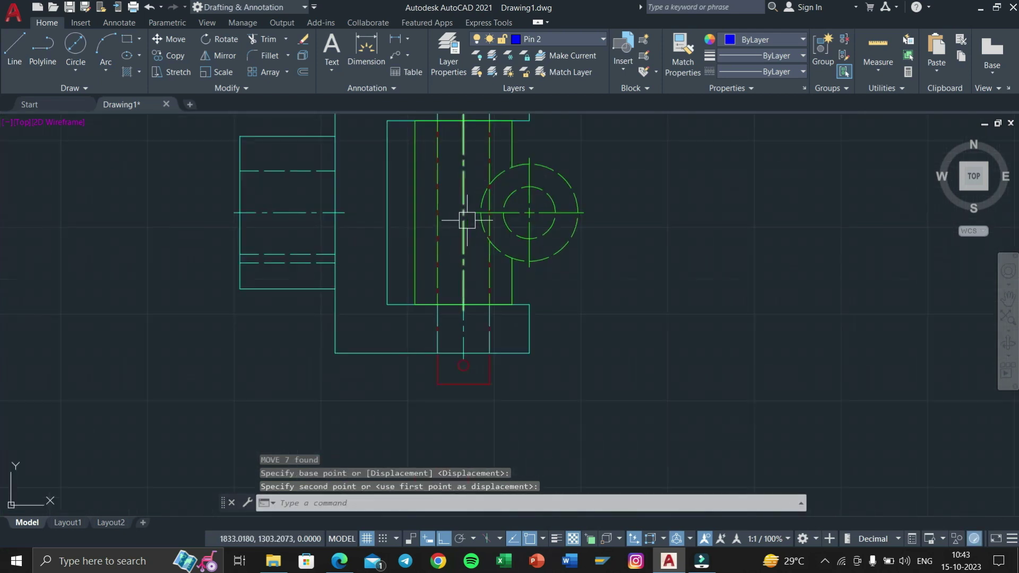
pyautogui.scroll(-2, 465, 254)
pyautogui.scroll(2, 462, 212)
pyautogui.scroll(4, 455, 155)
pyautogui.scroll(2, 486, 155)
pyautogui.scroll(-3, 487, 192)
pyautogui.scroll(-1, 485, 186)
pyautogui.scroll(-3, 477, 224)
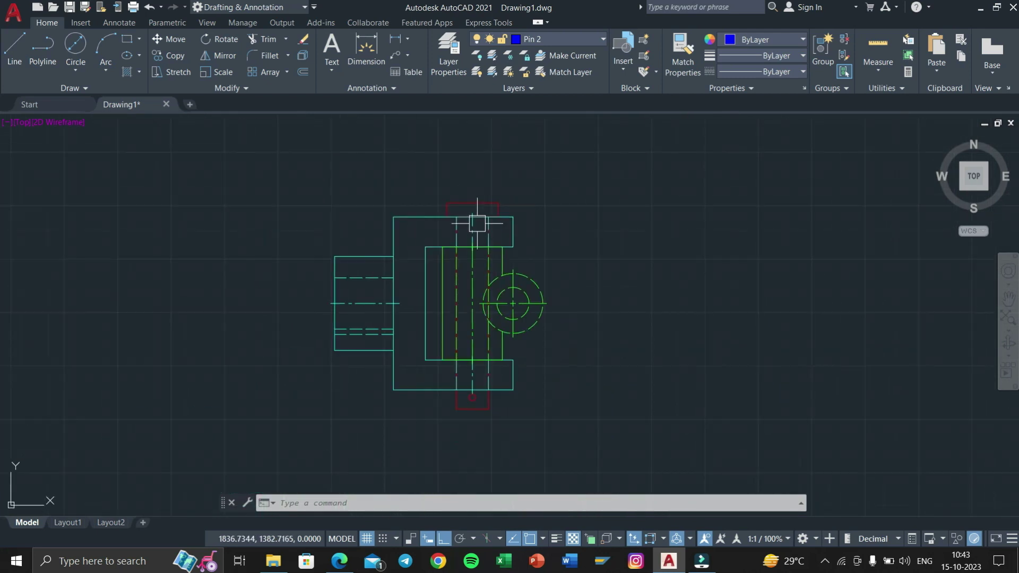
pyautogui.scroll(4, 465, 406)
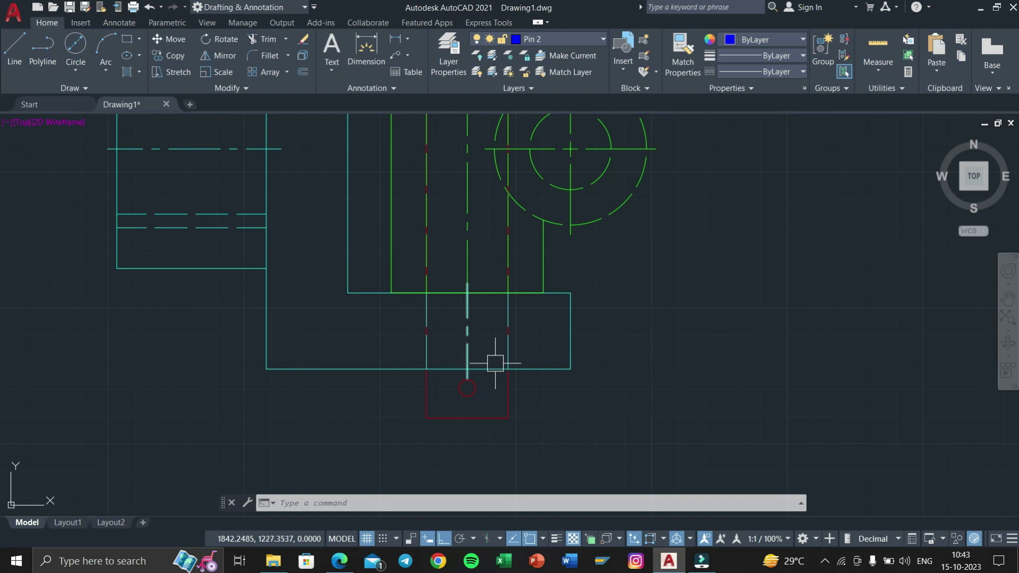
pyautogui.scroll(-2, 501, 337)
pyautogui.scroll(3, 494, 308)
pyautogui.scroll(3, 488, 286)
pyautogui.scroll(3, 512, 286)
pyautogui.scroll(-3, 552, 279)
pyautogui.scroll(-3, 547, 280)
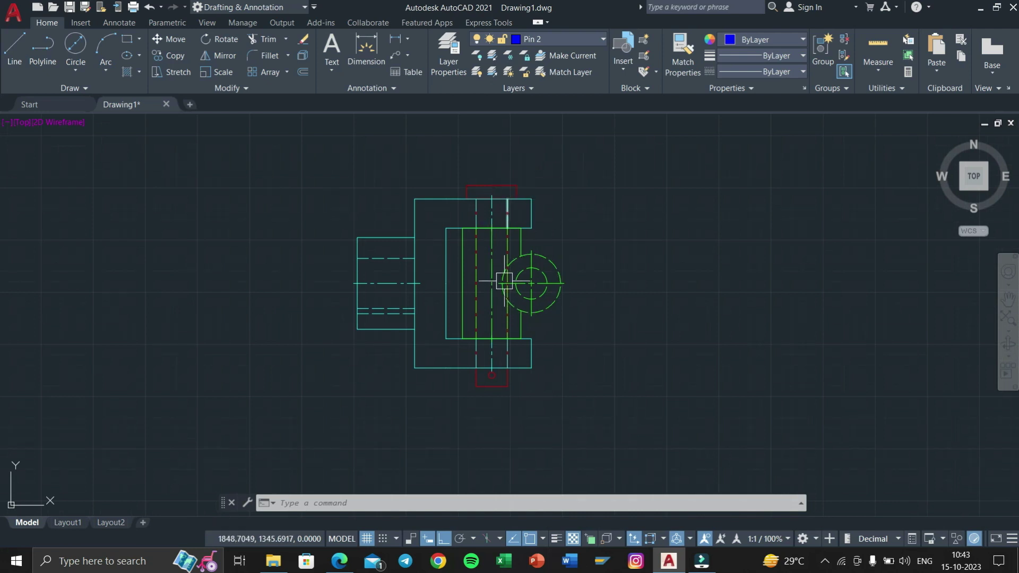
pyautogui.moveTo(493, 334)
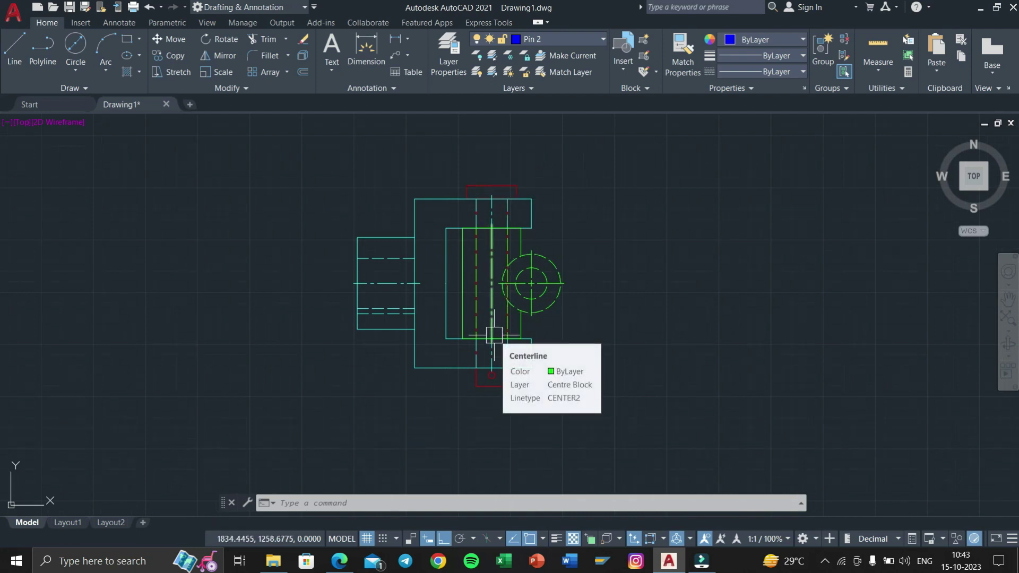
# Check Allow selection cycling on the Selection Cycling tab of Drafting Settings (DS).
pyautogui.scroll(2, 493, 335)
pyautogui.scroll(1, 443, 324)
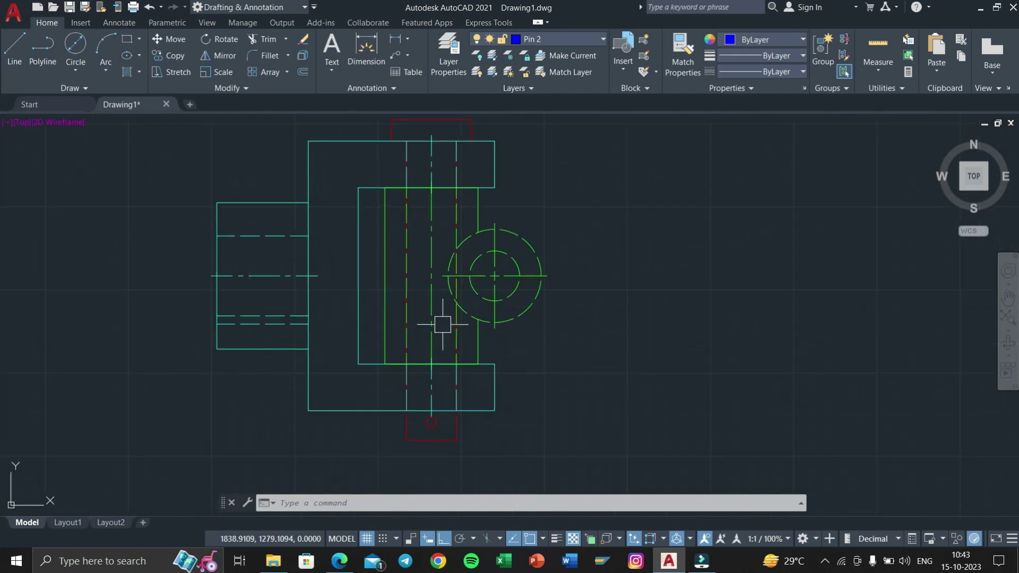
pyautogui.write('ds')
pyautogui.press('Return')
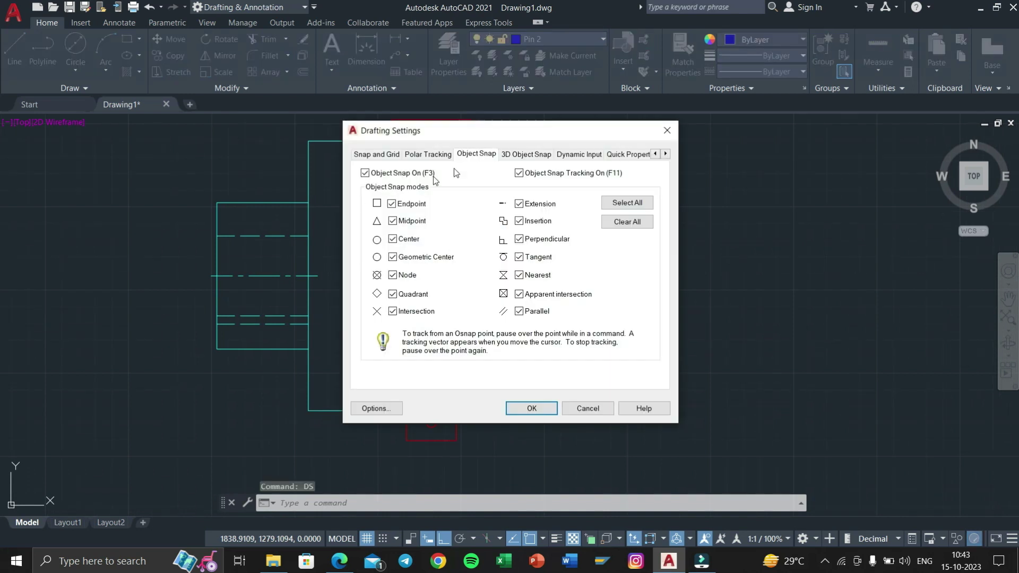
pyautogui.click(619, 155)
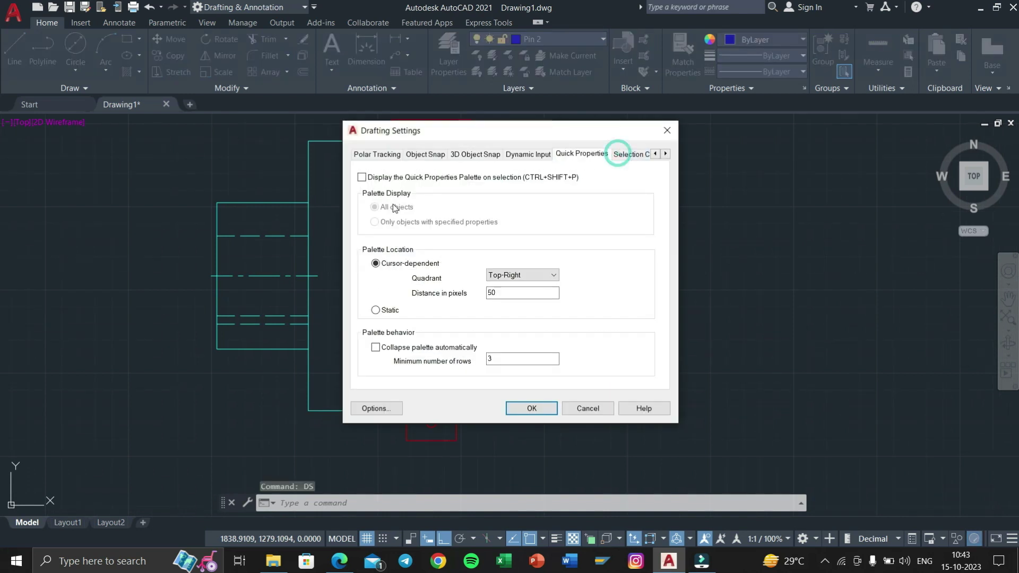
pyautogui.click(632, 155)
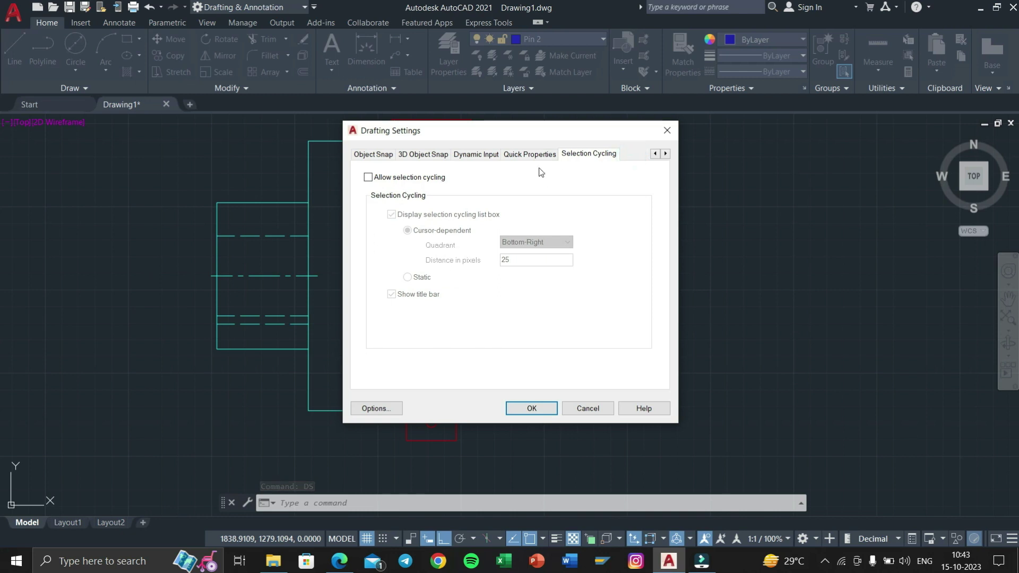
pyautogui.click(408, 177)
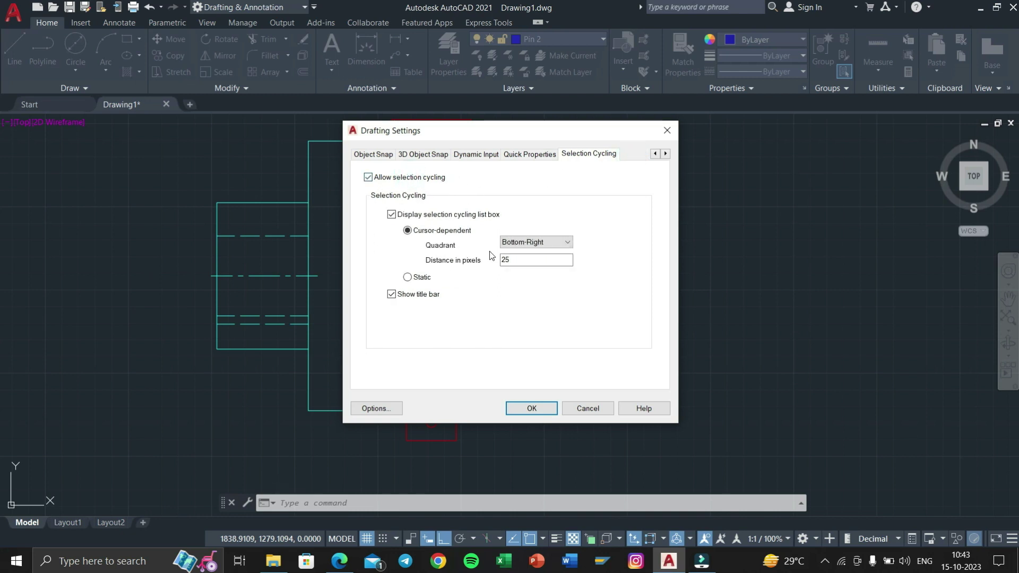
pyautogui.scroll(3, 459, 294)
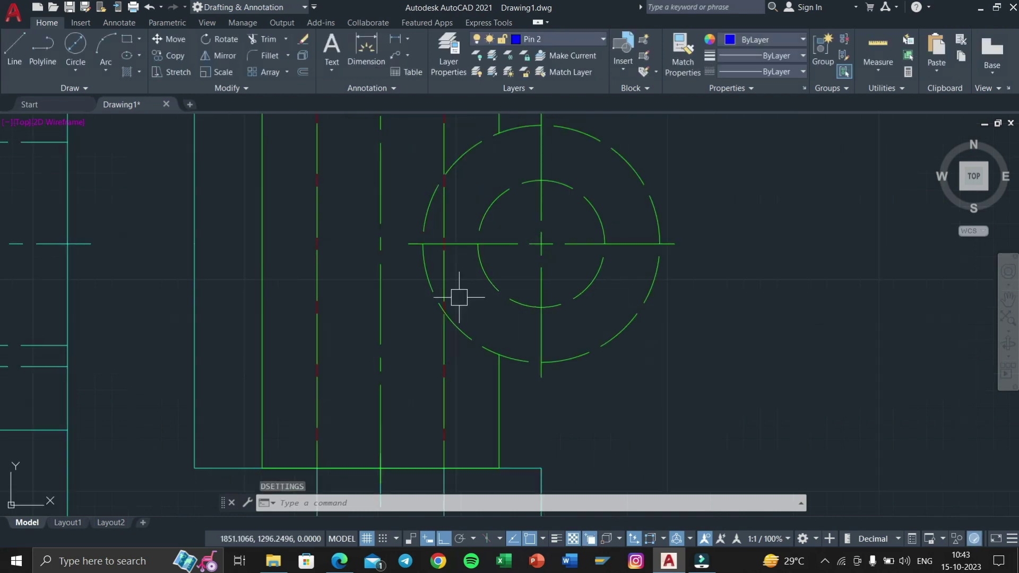
# Pick the overlapping red pin polyline from the selection cycling list and delete it.
pyautogui.click(441, 371)
pyautogui.click(501, 436)
pyautogui.scroll(-4, 503, 441)
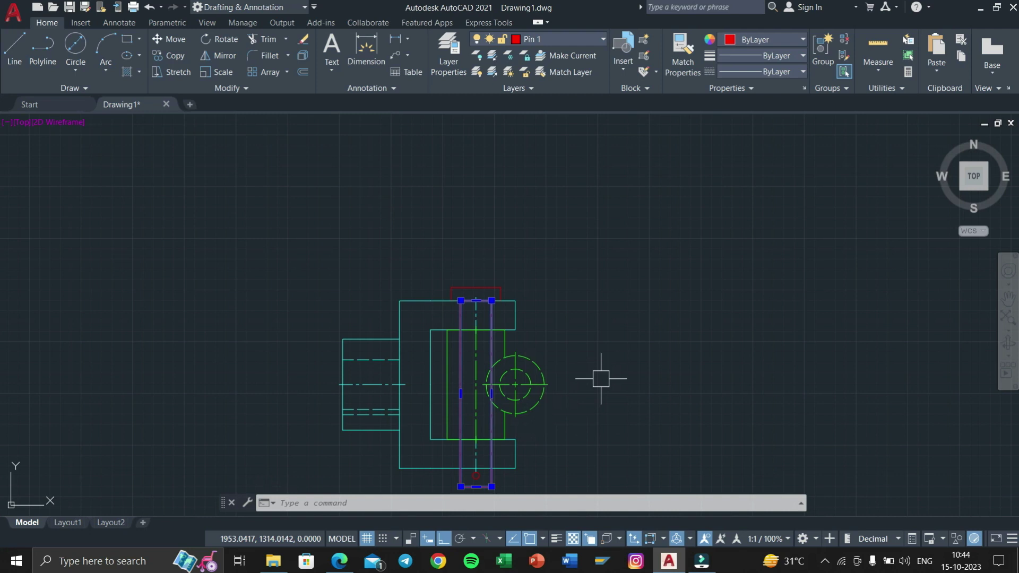
pyautogui.press('Delete')
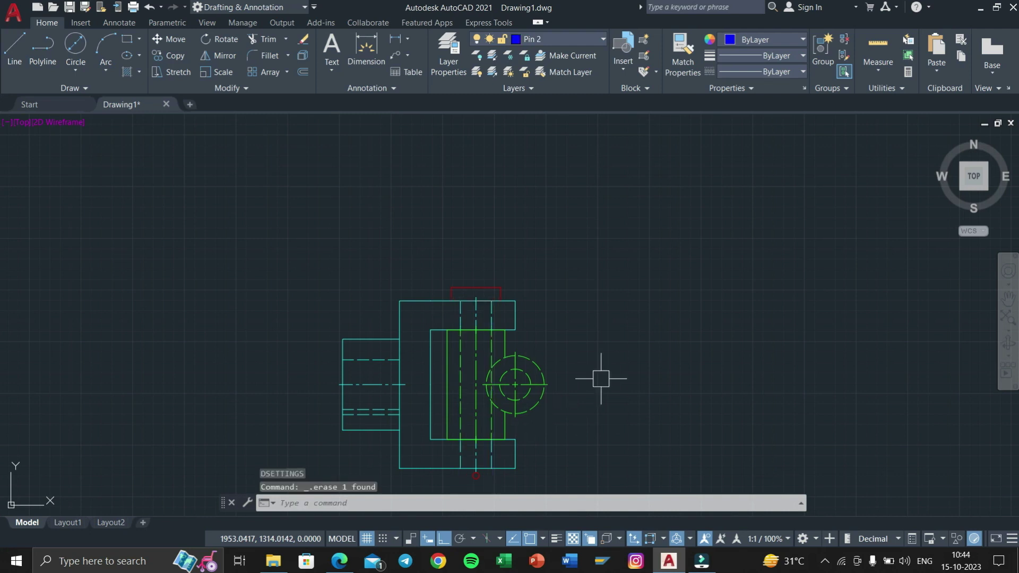
# Make Pin 1 the current layer and draw a line along the red rectangle's lower edge.
pyautogui.click(564, 42)
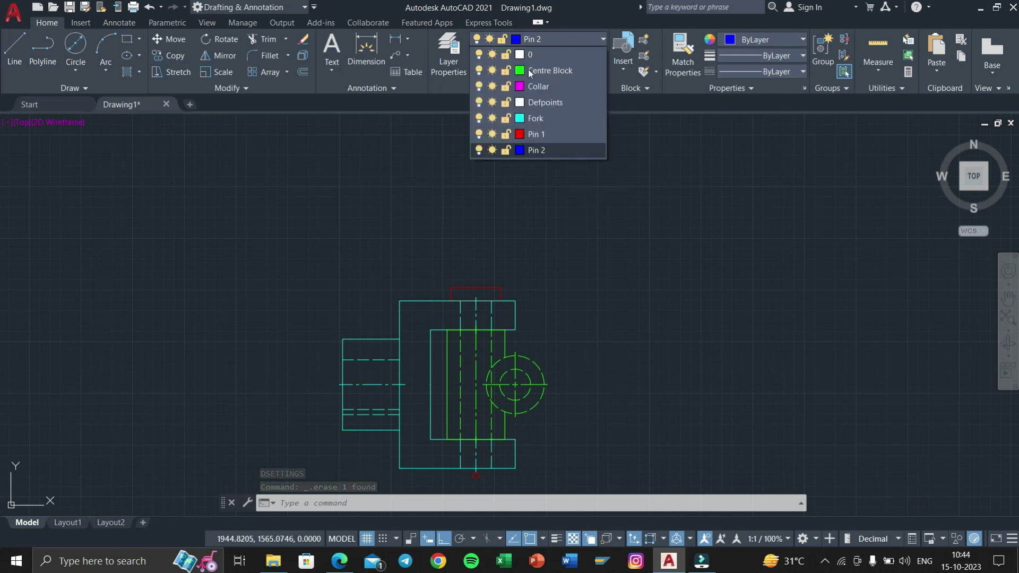
pyautogui.click(549, 139)
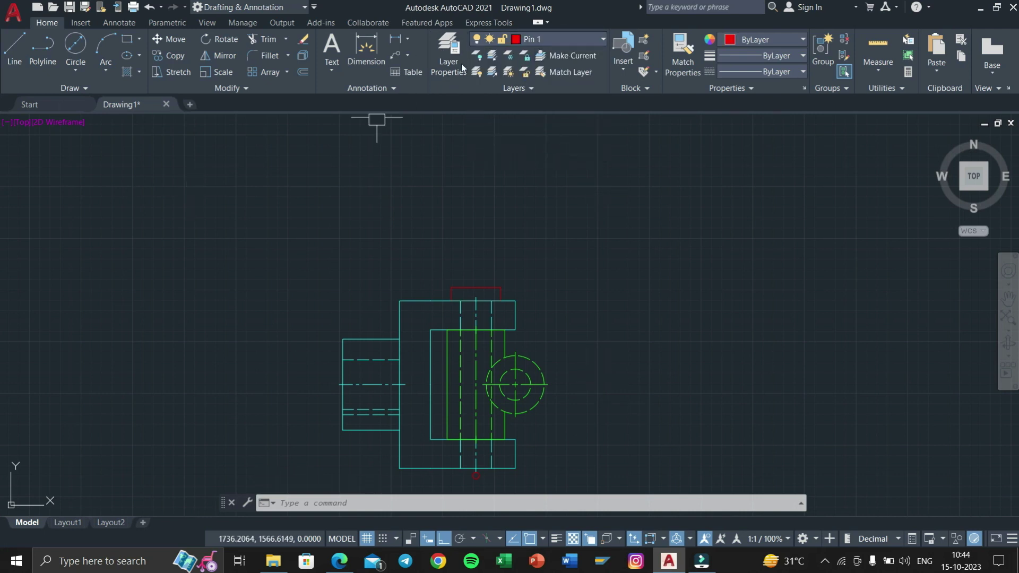
pyautogui.click(23, 52)
pyautogui.scroll(2, 495, 345)
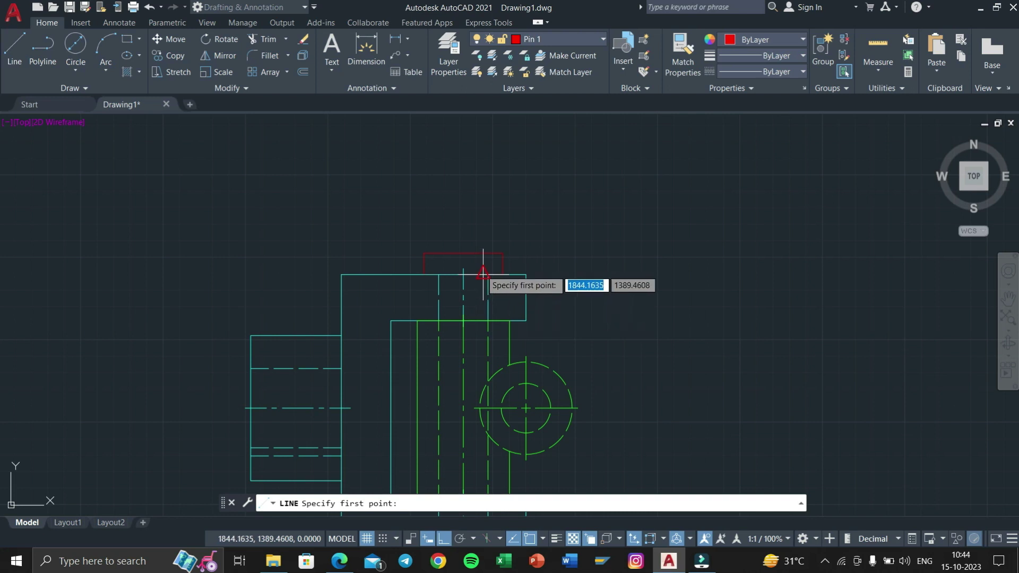
pyautogui.scroll(4, 491, 274)
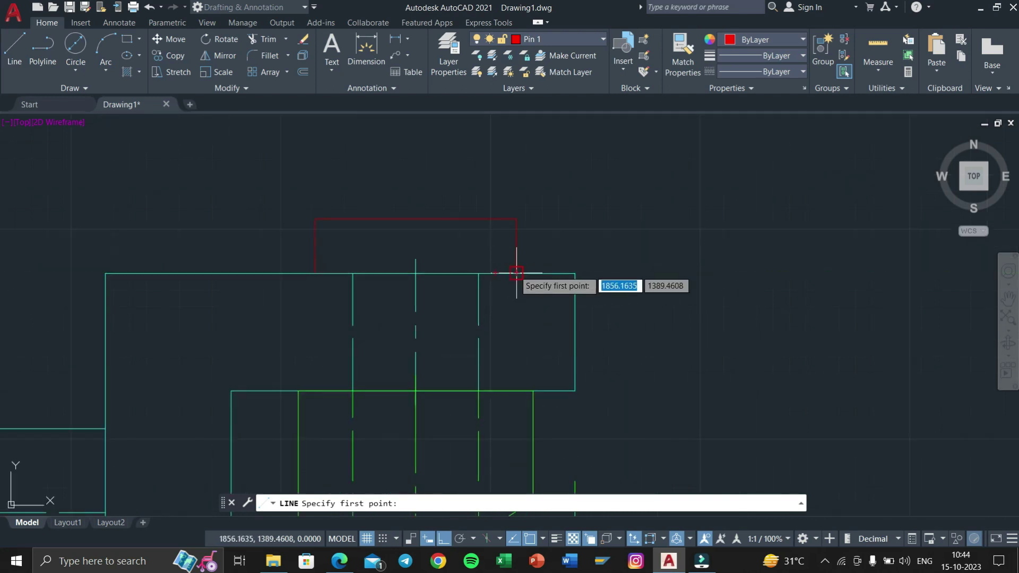
pyautogui.click(515, 270)
pyautogui.click(314, 273)
pyautogui.press('Return')
pyautogui.press('Return')
# Draw the pin's side line down to the part's bottom edge, with an 18-unit segment.
pyautogui.click(485, 273)
pyautogui.scroll(-3, 484, 273)
pyautogui.scroll(2, 460, 417)
pyautogui.scroll(2, 460, 417)
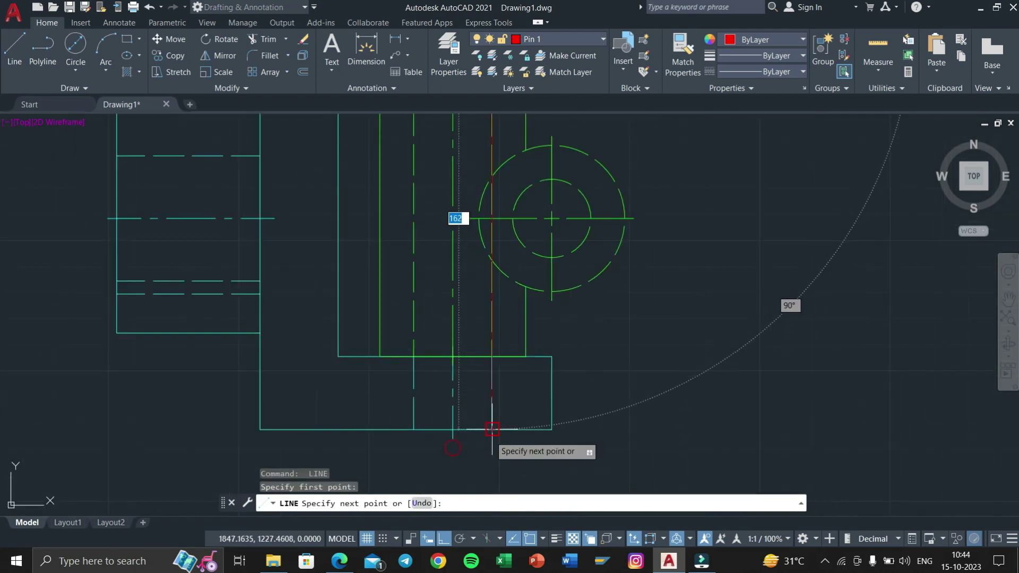
pyautogui.click(492, 429)
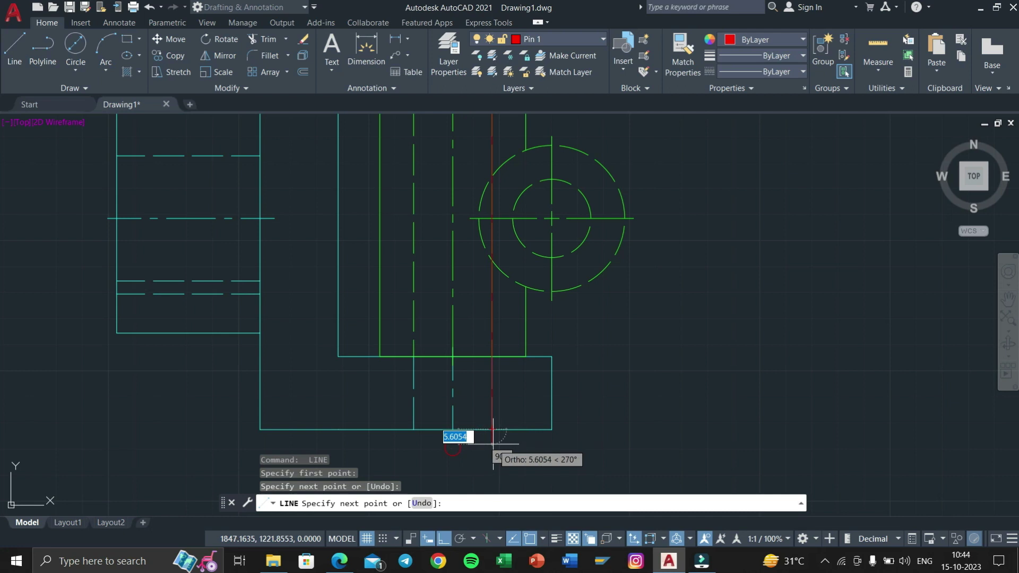
pyautogui.moveTo(493, 505); pyautogui.dragTo(510, 416, button='middle')
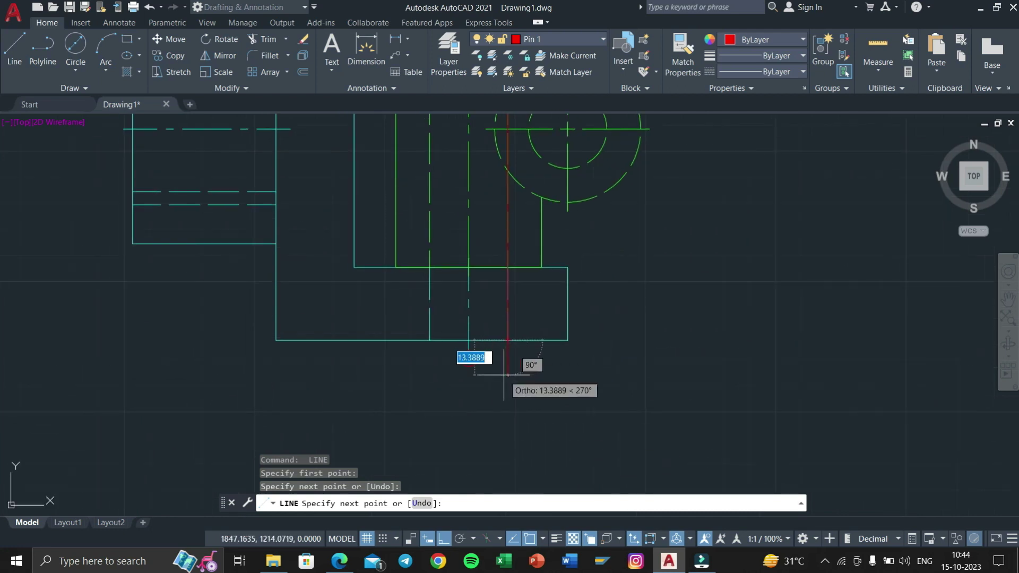
pyautogui.write('18')
pyautogui.press('Return')
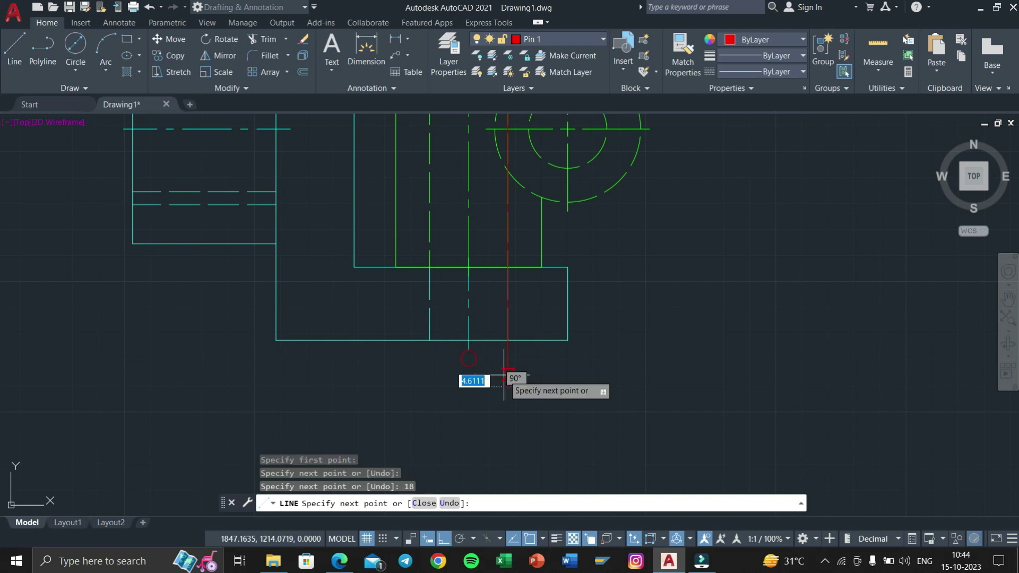
# Continue the pin outline with a horizontal and a vertical segment up to the top edge.
pyautogui.click(430, 386)
pyautogui.click(431, 338)
pyautogui.moveTo(445, 114); pyautogui.dragTo(417, 368, button='middle')
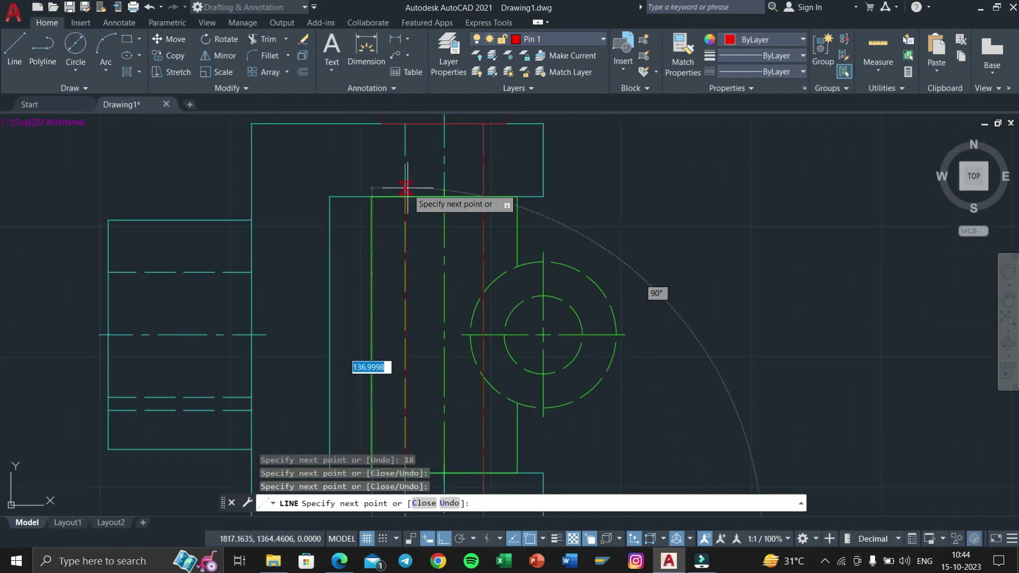
pyautogui.click(401, 171)
pyautogui.press('Return')
pyautogui.scroll(-5, 398, 171)
pyautogui.scroll(3, 460, 230)
pyautogui.scroll(2, 450, 240)
pyautogui.scroll(2, 431, 251)
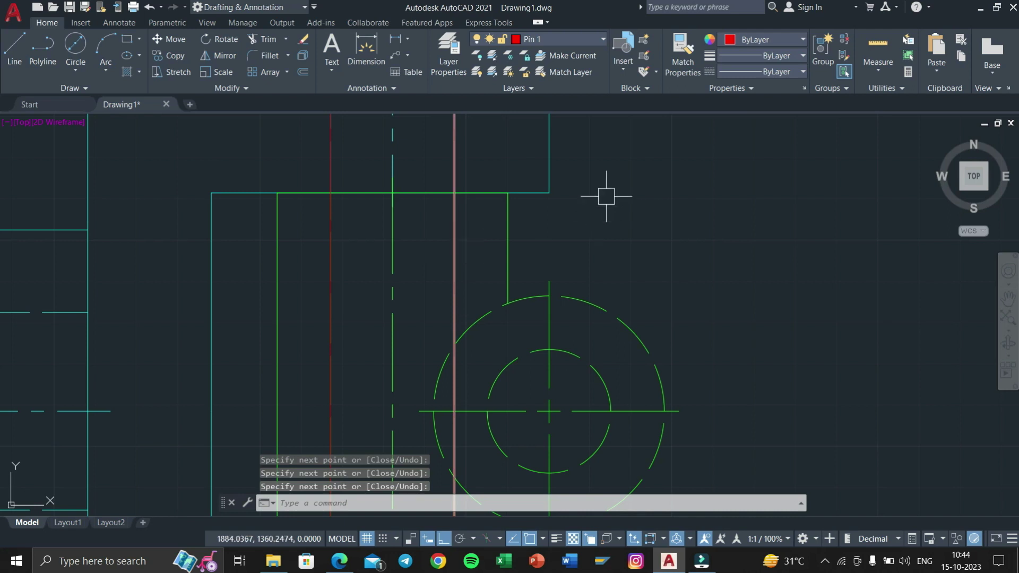
pyautogui.scroll(-4, 606, 196)
pyautogui.click(683, 58)
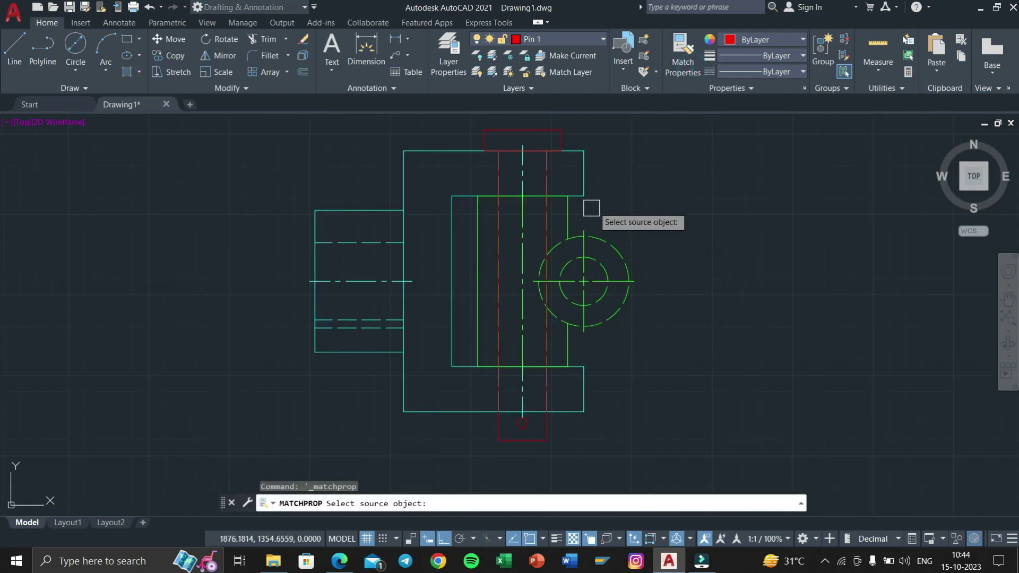
pyautogui.scroll(3, 528, 400)
# Copy the centre line's properties except colour onto two overlapping pin lines using selection cycling.
pyautogui.scroll(2, 504, 445)
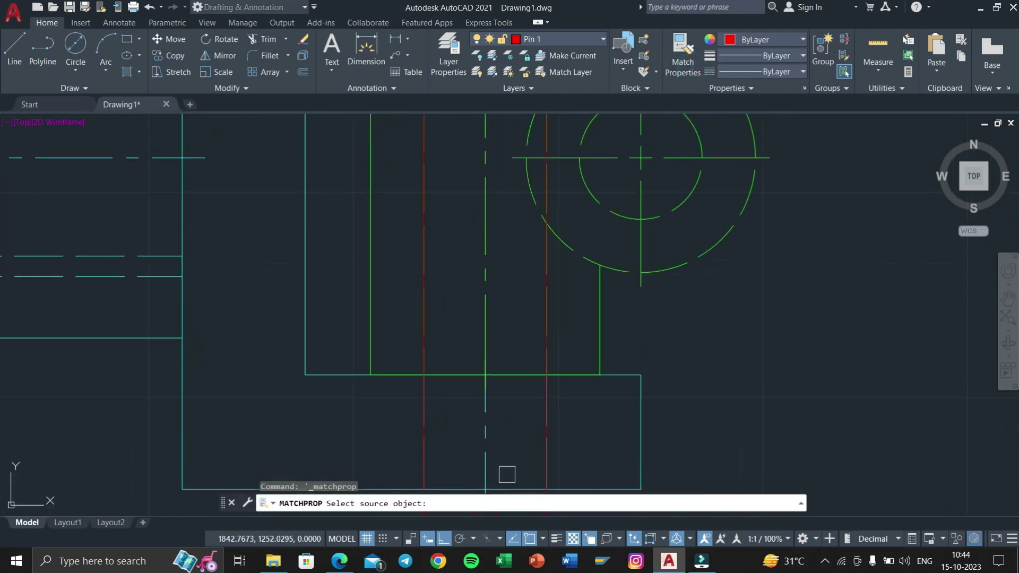
pyautogui.moveTo(604, 233); pyautogui.dragTo(598, 296, button='middle')
pyautogui.click(598, 296)
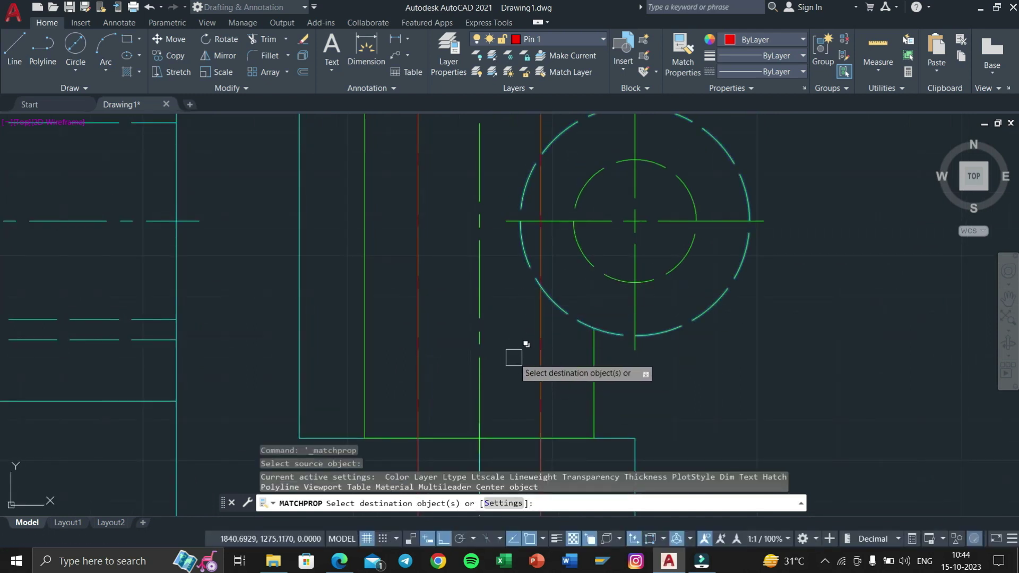
pyautogui.click(503, 503)
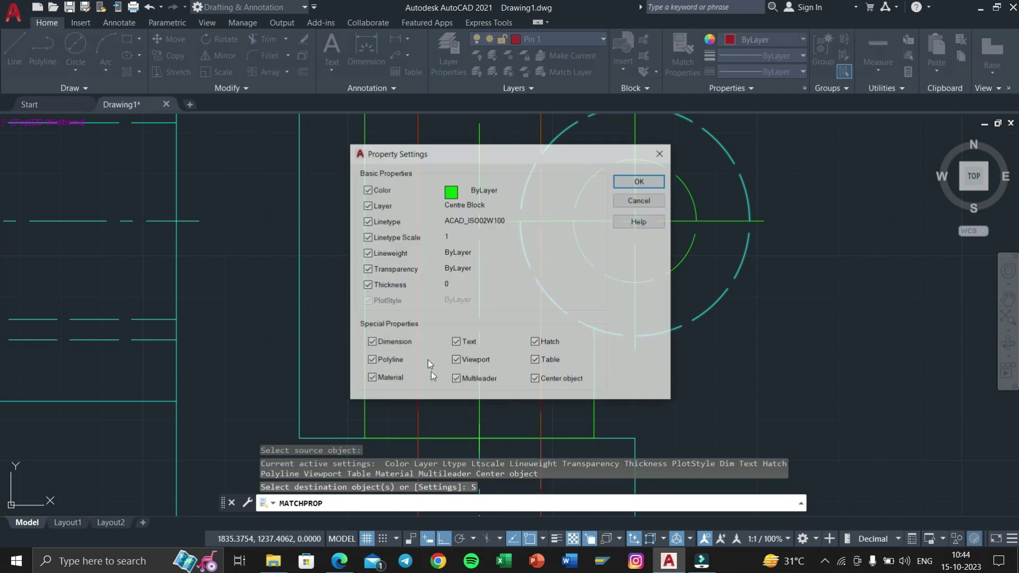
pyautogui.click(641, 181)
pyautogui.click(542, 364)
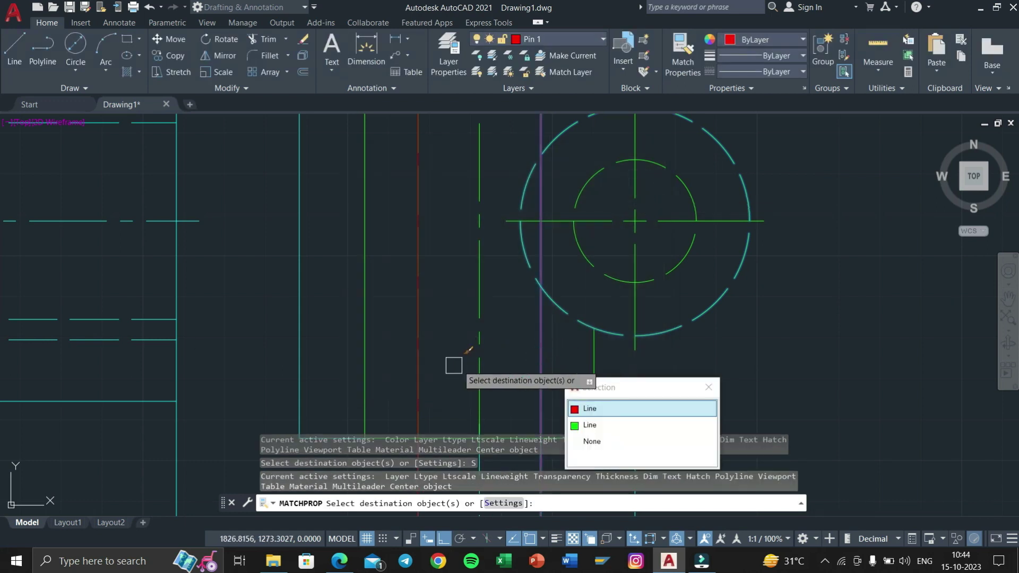
pyautogui.click(637, 424)
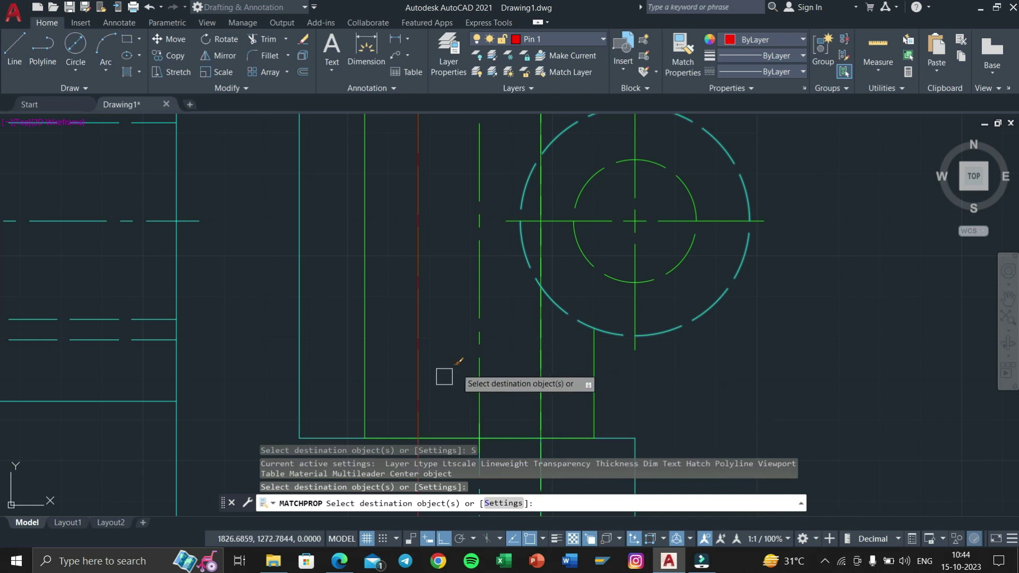
pyautogui.click(418, 392)
pyautogui.click(467, 436)
pyautogui.press('Escape')
pyautogui.scroll(-2, 519, 376)
pyautogui.moveTo(519, 375); pyautogui.dragTo(487, 370, button='middle')
pyautogui.scroll(1, 483, 369)
pyautogui.scroll(-4, 484, 368)
pyautogui.scroll(4, 556, 314)
pyautogui.scroll(4, 555, 314)
pyautogui.moveTo(555, 313); pyautogui.dragTo(552, 324, button='middle')
pyautogui.scroll(-3, 551, 324)
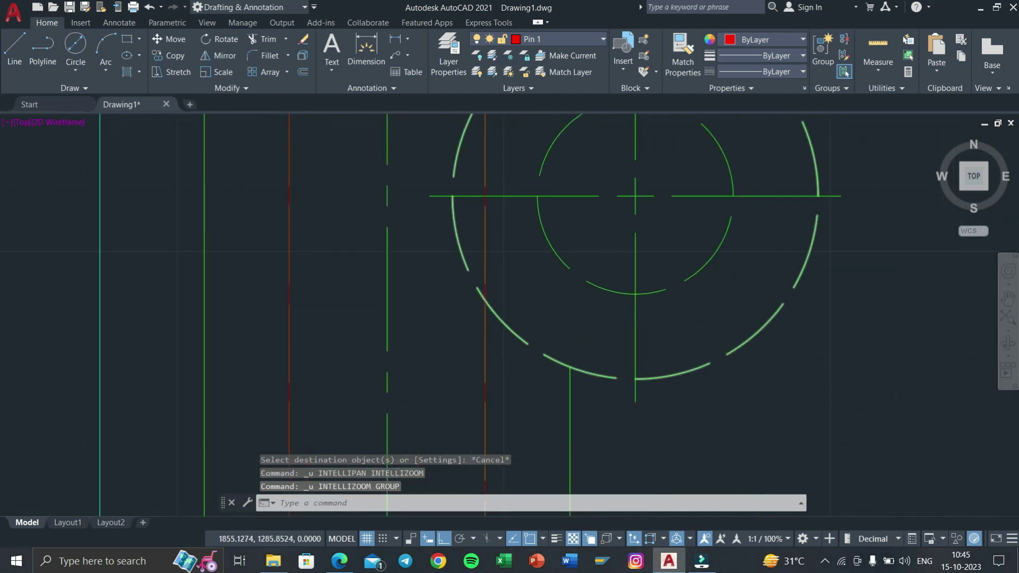
pyautogui.scroll(-2, 546, 338)
pyautogui.scroll(4, 513, 400)
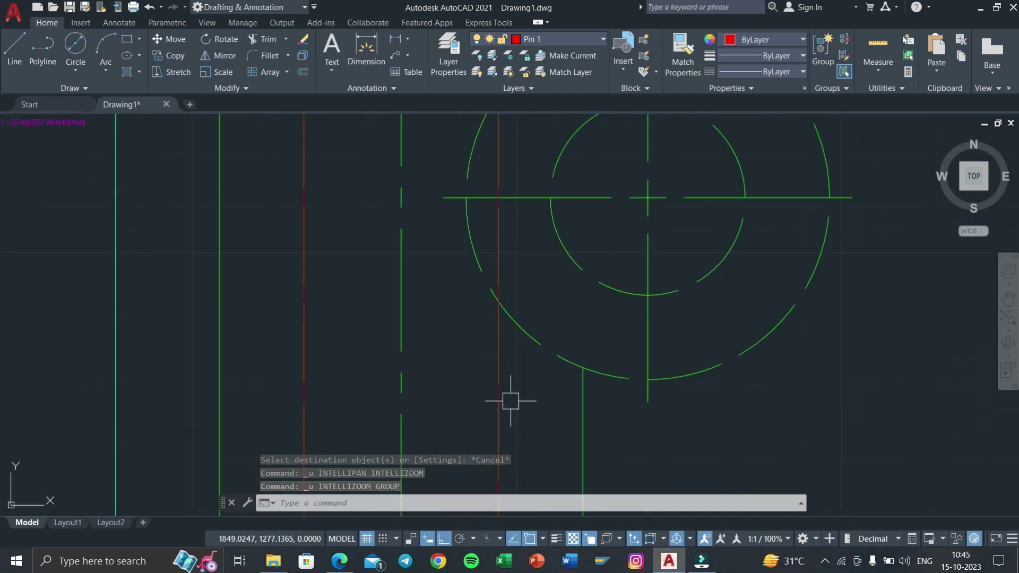
pyautogui.scroll(-2, 504, 402)
# Set both vertical pin edge lines to the ACAD_ISO02W100 dashed linetype.
pyautogui.click(501, 406)
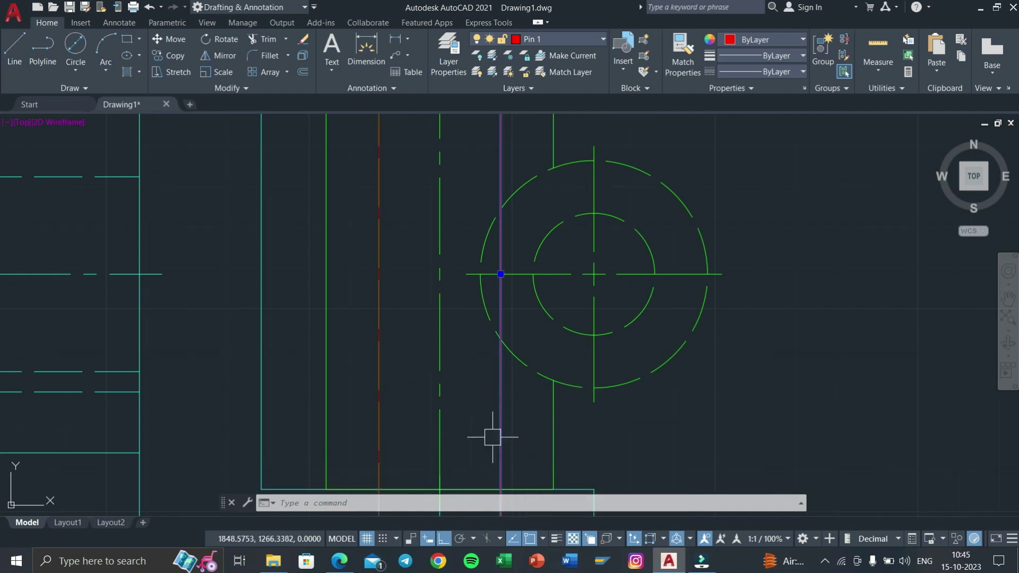
pyautogui.click(381, 417)
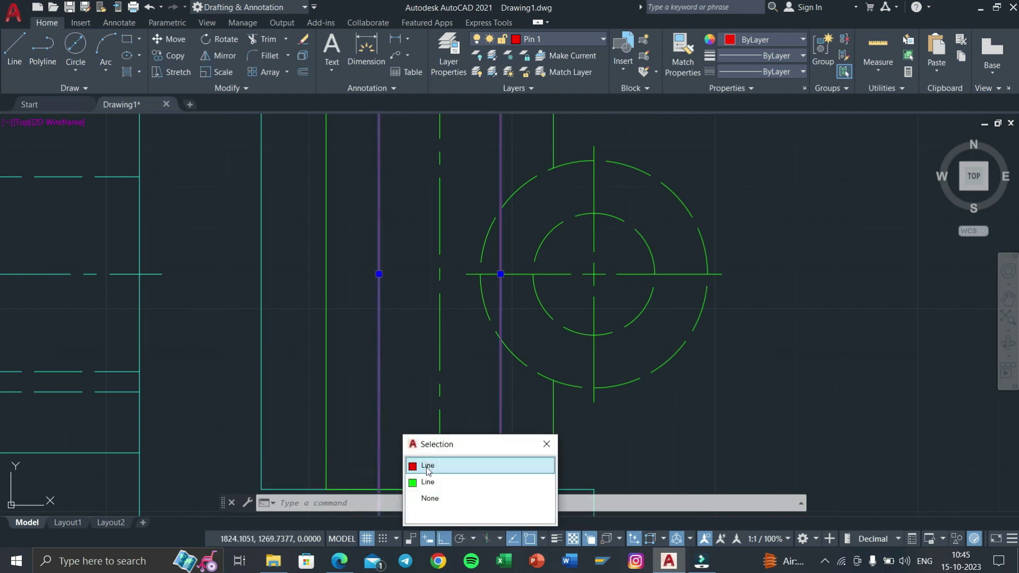
pyautogui.scroll(-4, 530, 334)
pyautogui.scroll(-3, 504, 414)
pyautogui.scroll(2, 637, 238)
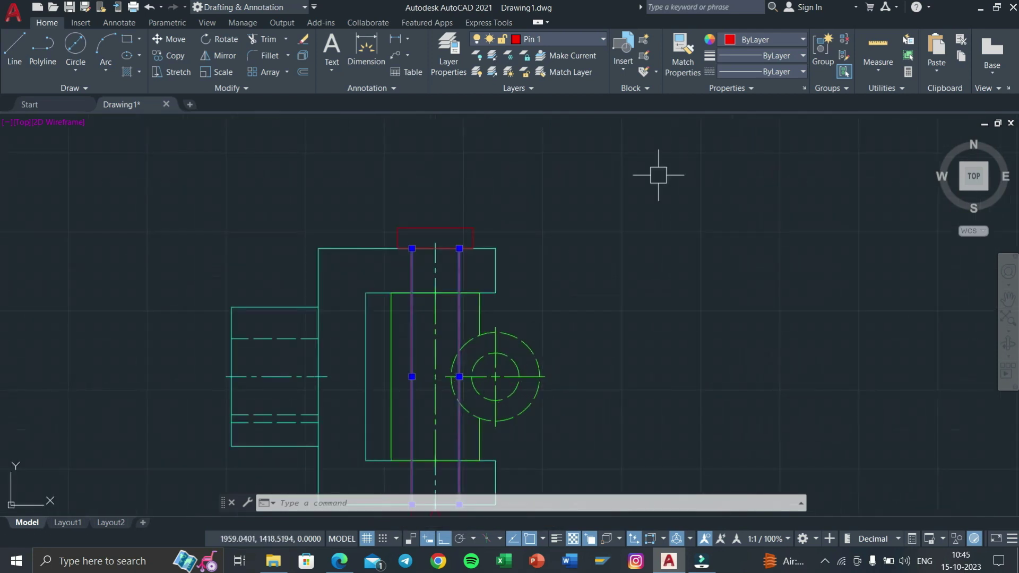
pyautogui.click(742, 78)
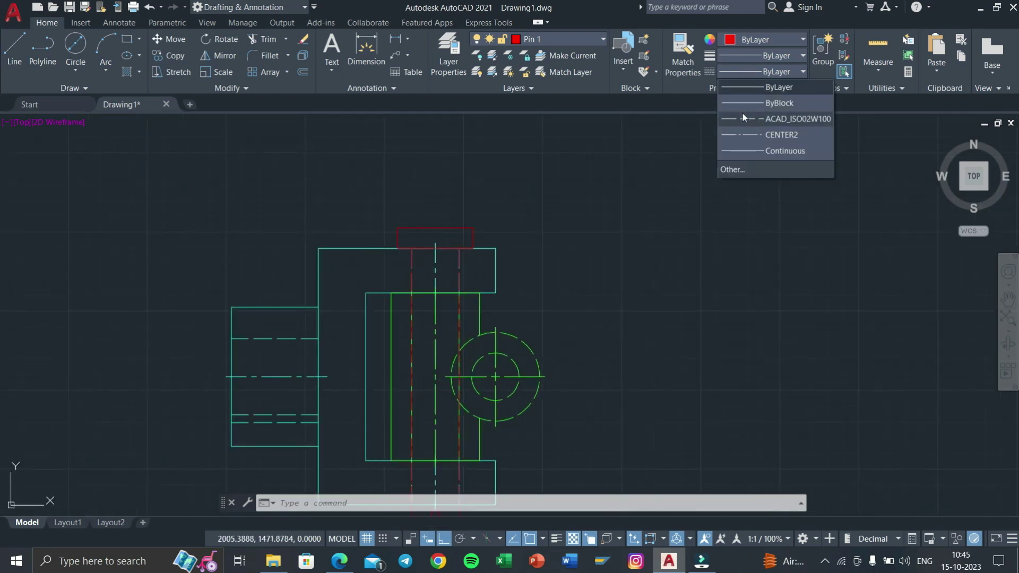
pyautogui.click(742, 113)
# Clear the selection and switch to the Edge PDF reference sheet.
pyautogui.press('Escape')
pyautogui.press('Escape')
pyautogui.moveTo(634, 318); pyautogui.dragTo(659, 268, button='middle')
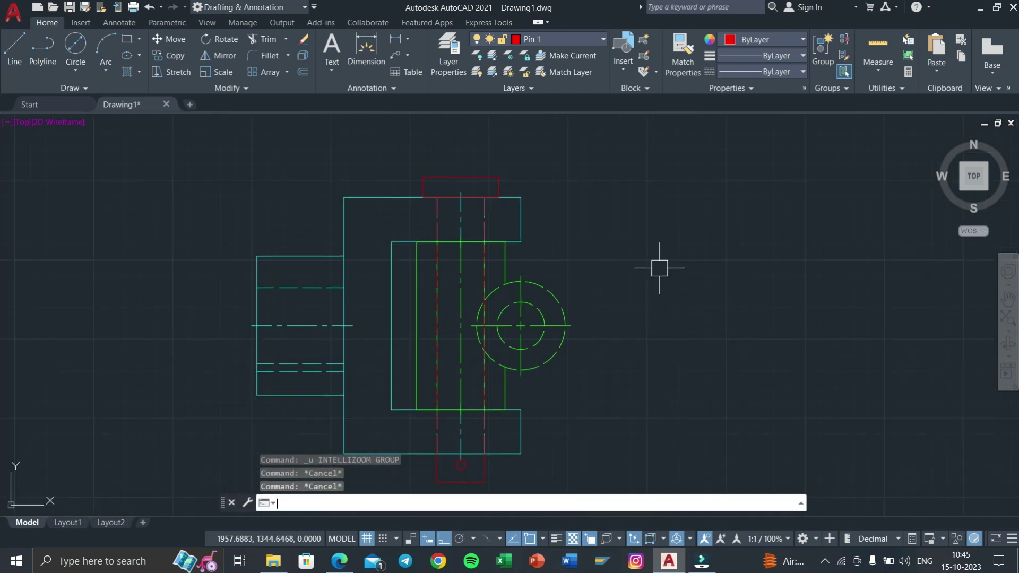
pyautogui.press('super+Tab')
pyautogui.click(387, 146)
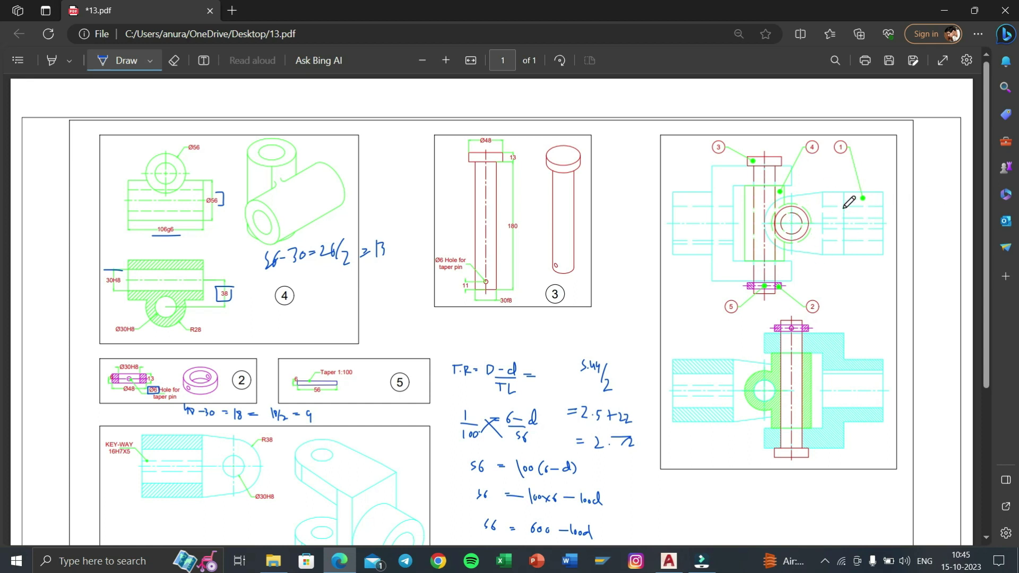
# Return to AutoCAD and window-select the whole hatched fork side view.
pyautogui.press('super+Tab')
pyautogui.click(444, 160)
pyautogui.scroll(-5, 659, 268)
pyautogui.scroll(2, 301, 327)
pyautogui.scroll(3, 284, 290)
pyautogui.click(274, 278)
pyautogui.click(83, 151)
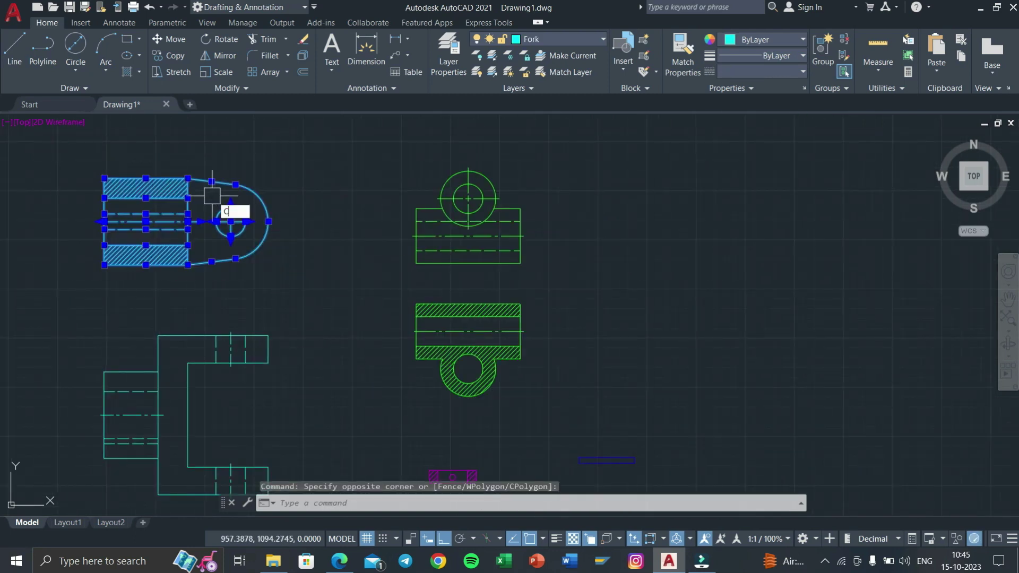
# Copy the fork view from its eye centre to the assembly area.
pyautogui.write('o')
pyautogui.press('Return')
pyautogui.click(230, 222)
pyautogui.moveTo(487, 215); pyautogui.dragTo(40, 348, button='middle')
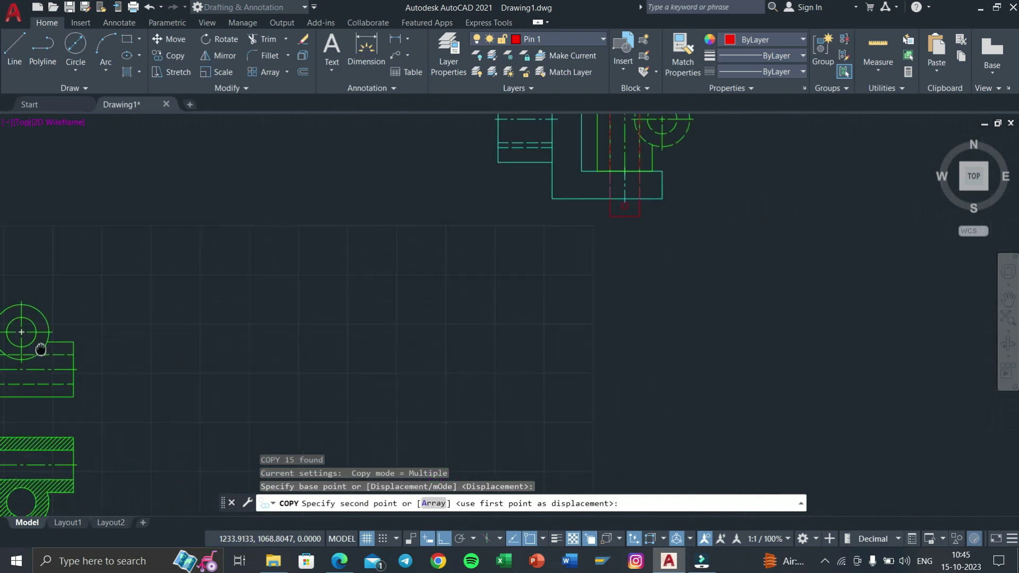
pyautogui.click(568, 324)
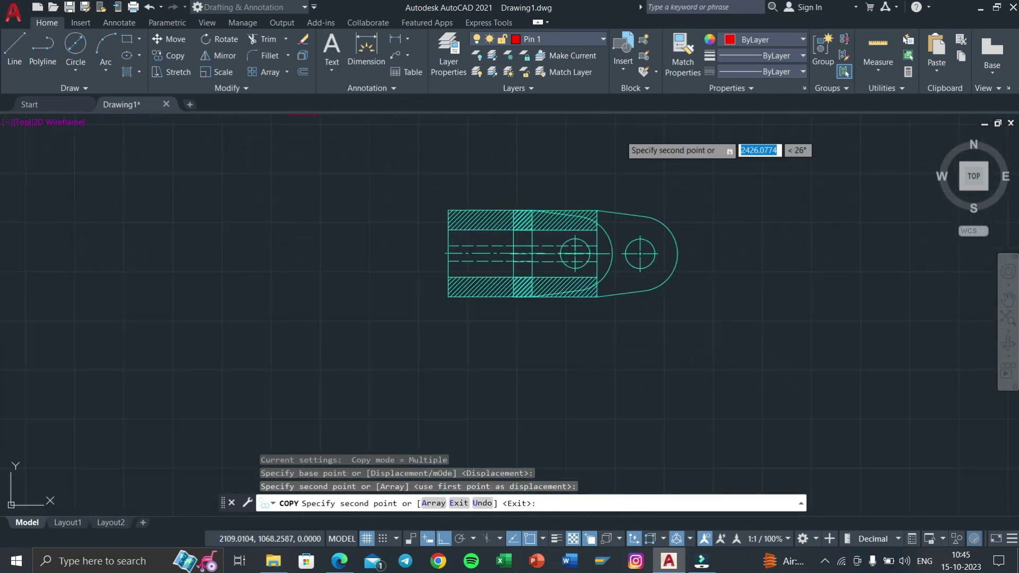
pyautogui.press('Escape')
pyautogui.press('Escape')
# Erase the copy's hatching and rotate the copy 180° about the eye centre.
pyautogui.click(562, 219)
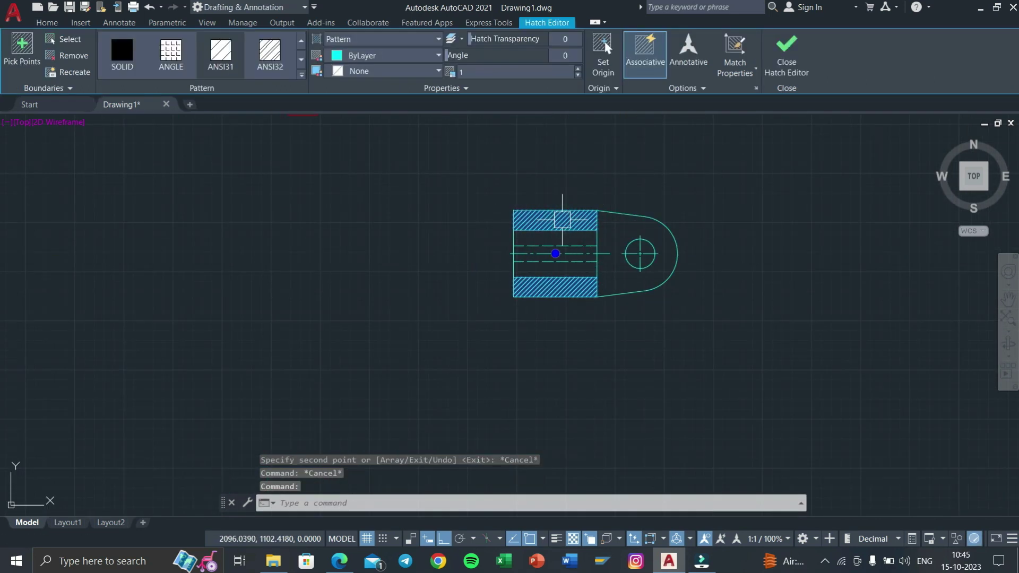
pyautogui.press('Delete')
pyautogui.moveTo(628, 236); pyautogui.dragTo(629, 267, button='middle')
pyautogui.click(690, 352)
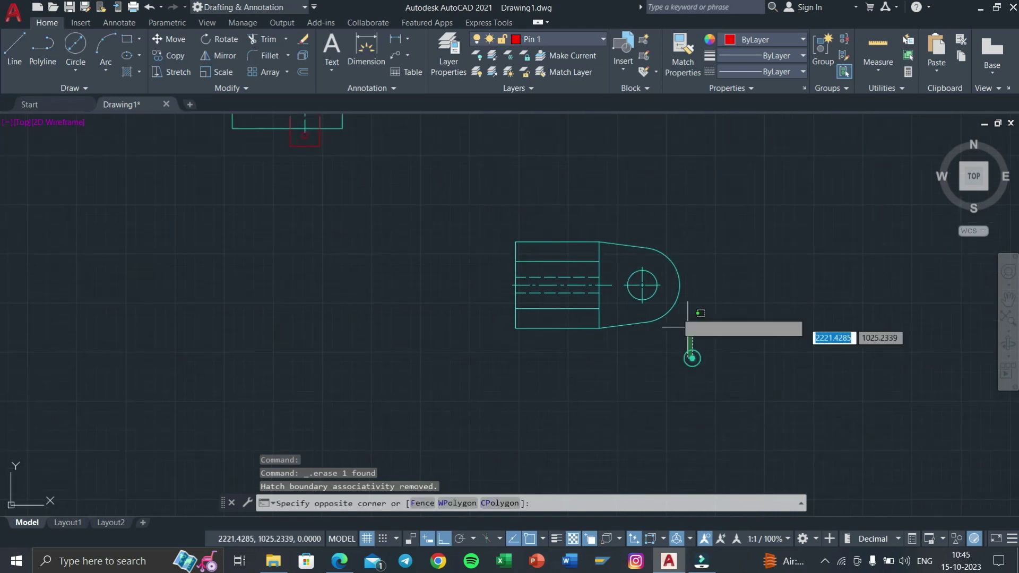
pyautogui.click(478, 194)
pyautogui.write('o')
pyautogui.press('Return')
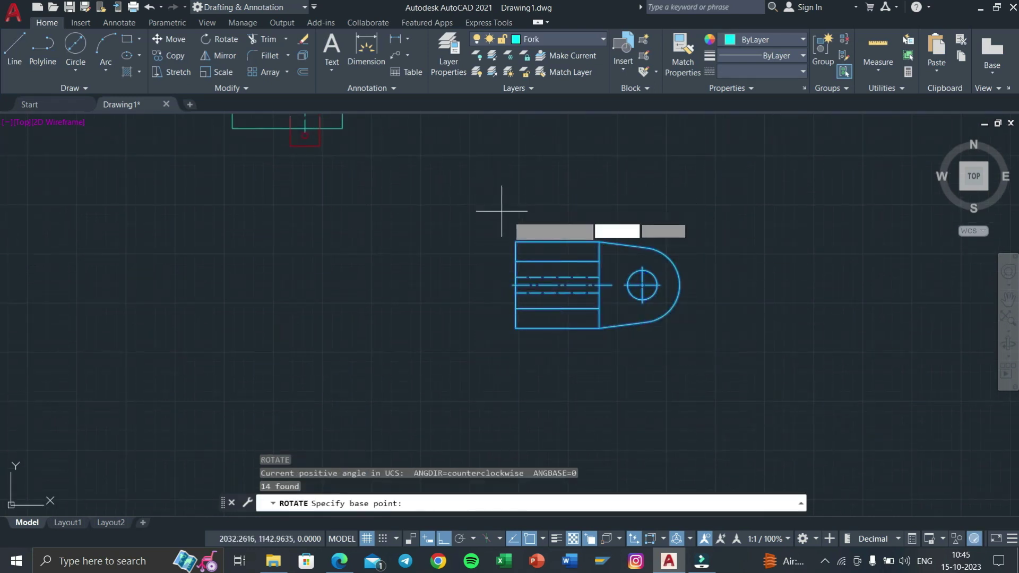
pyautogui.click(642, 285)
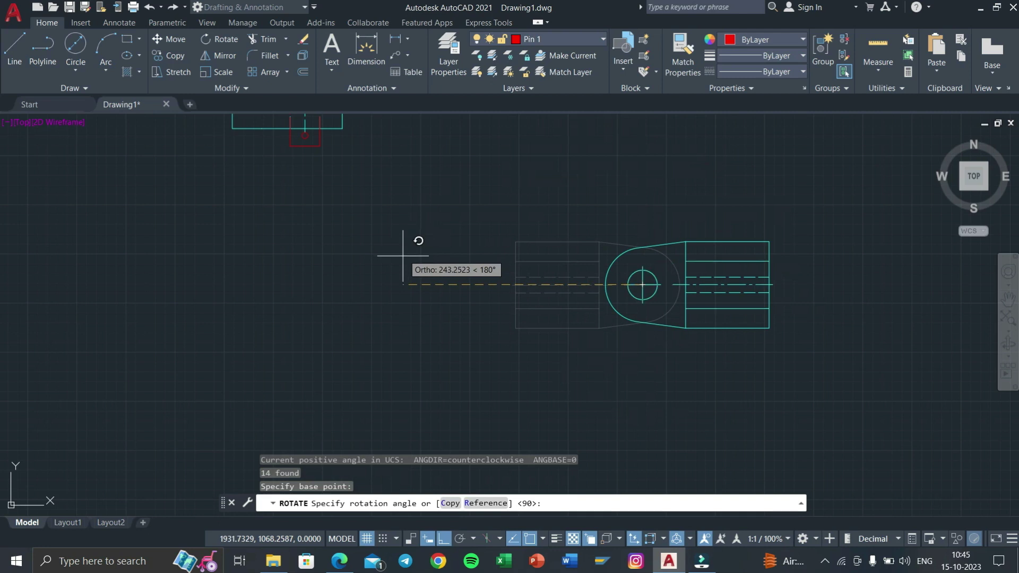
pyautogui.click(403, 257)
# Compare the flipped fork against the PDF reference sheet, then return to AutoCAD.
pyautogui.press('super+Tab')
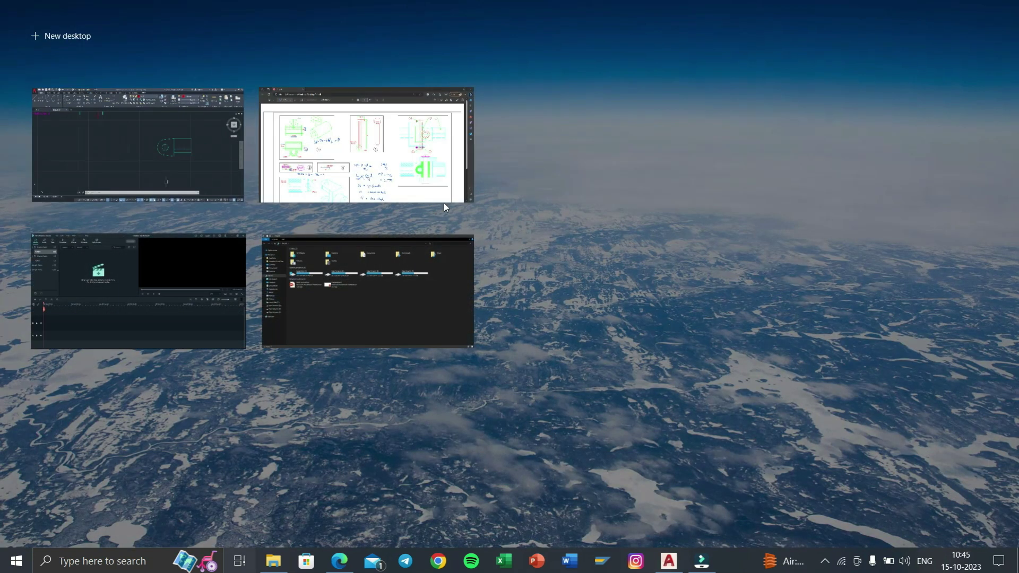
pyautogui.click(444, 196)
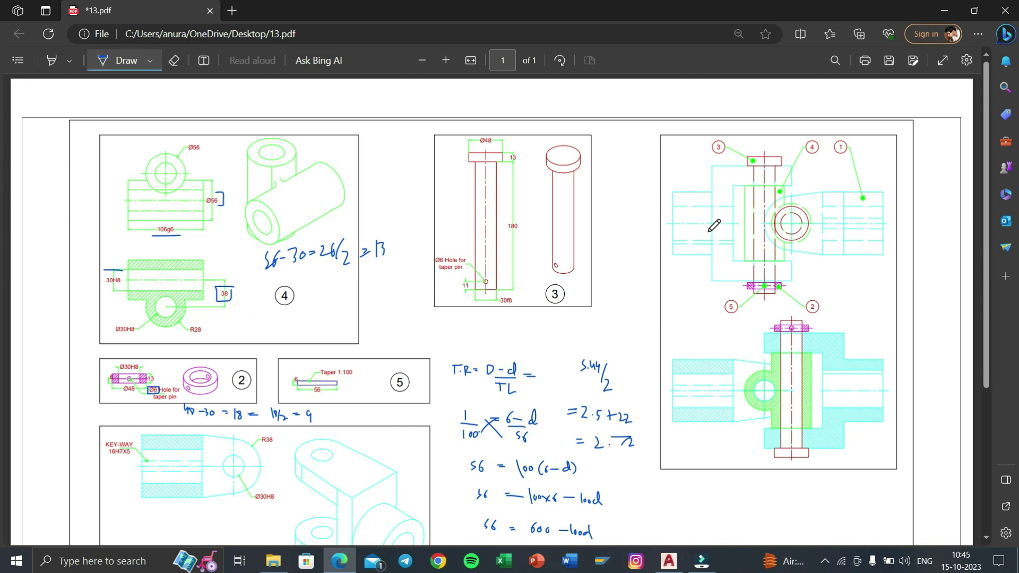
pyautogui.press('super+Tab')
pyautogui.click(438, 151)
pyautogui.click(796, 357)
# Move the flipped fork copy from its eye centre onto the pin centre in the assembly.
pyautogui.click(527, 159)
pyautogui.write('m')
pyautogui.press('Return')
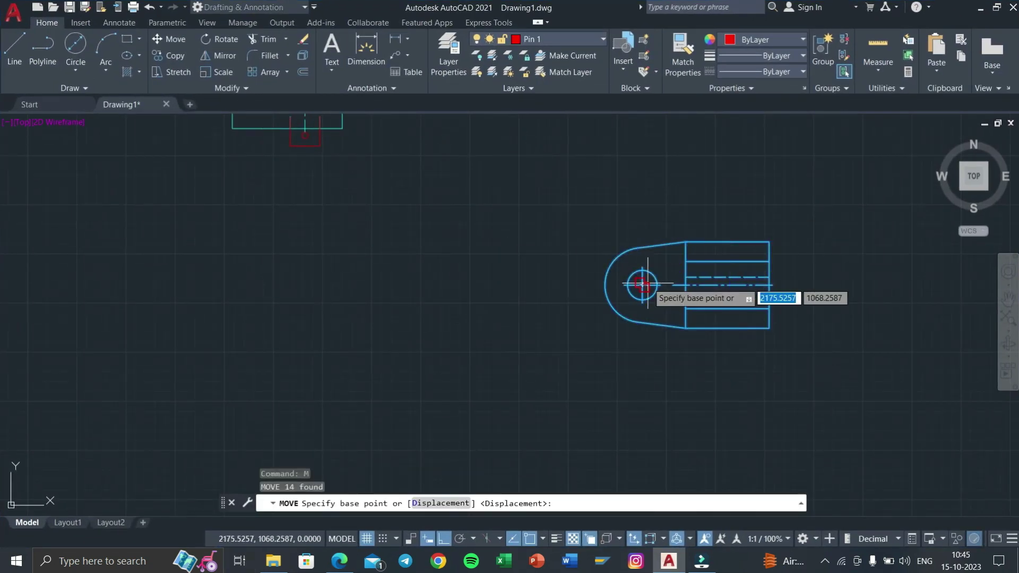
pyautogui.click(641, 284)
pyautogui.moveTo(557, 187); pyautogui.dragTo(775, 517, button='middle')
pyautogui.scroll(4, 589, 393)
pyautogui.click(539, 364)
# Zoom in and out to check the fork eye sits centred on the pin.
pyautogui.scroll(-4, 540, 371)
pyautogui.scroll(3, 542, 370)
pyautogui.scroll(2, 584, 357)
pyautogui.scroll(-4, 584, 357)
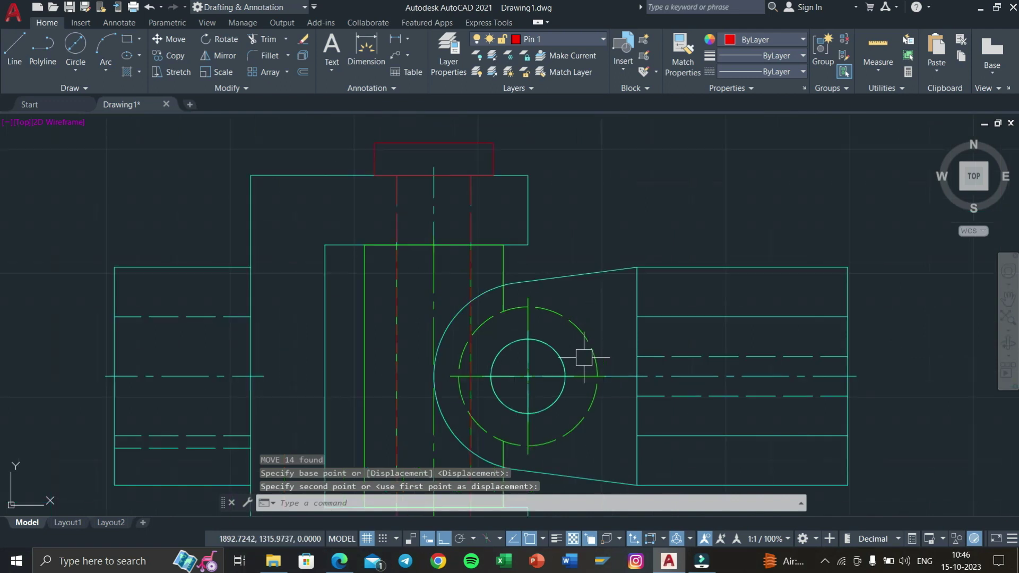
pyautogui.scroll(2, 486, 232)
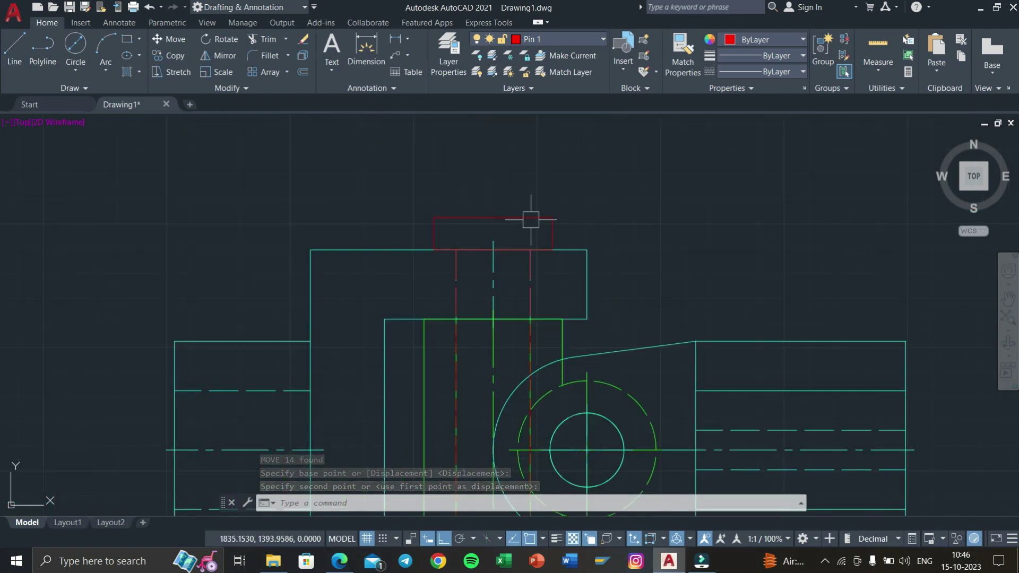
pyautogui.scroll(-2, 530, 212)
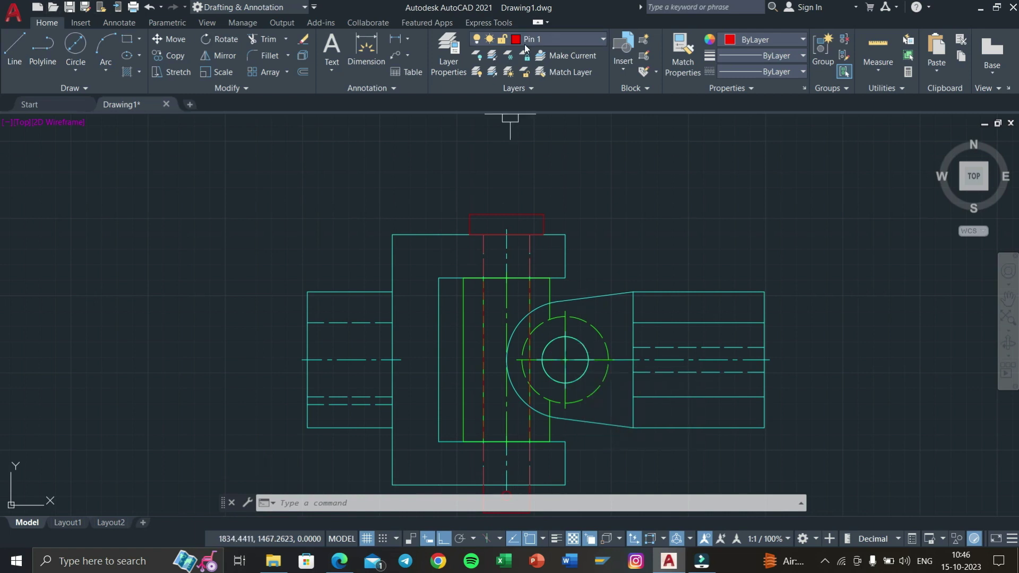
# Draw a Ø48 circle centred on the pin, checking the size on the PDF sheet.
pyautogui.click(79, 47)
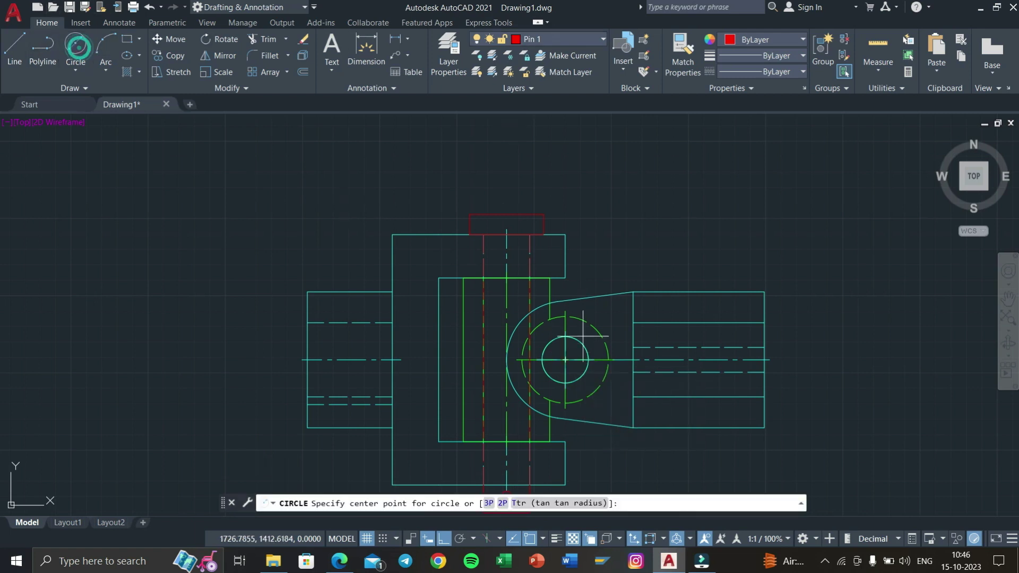
pyautogui.click(565, 360)
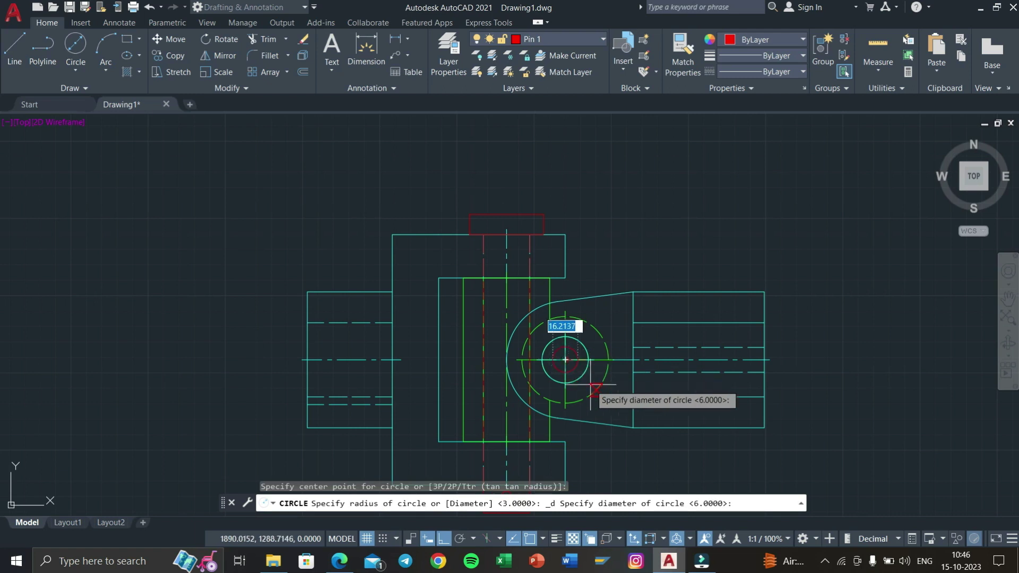
pyautogui.press('super+Tab')
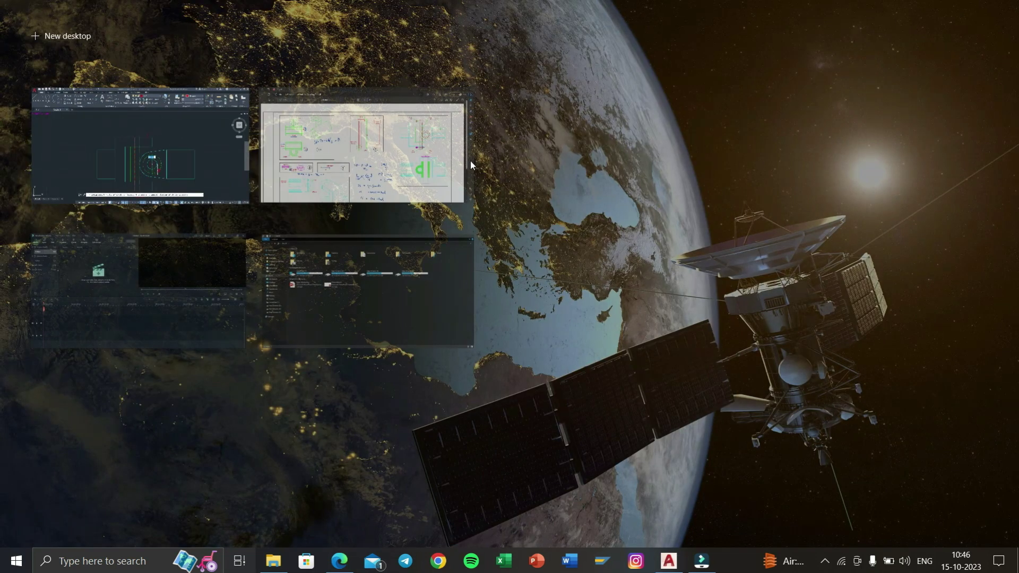
pyautogui.click(463, 196)
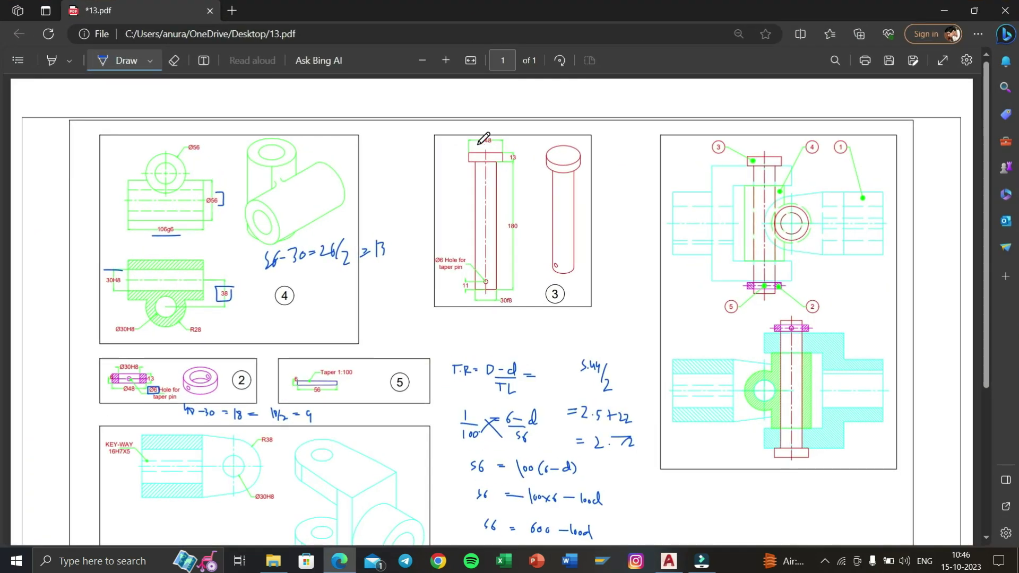
pyautogui.keyDown('ctrl'); pyautogui.scroll(3, 484, 139); pyautogui.keyUp('ctrl')
pyautogui.keyDown('ctrl'); pyautogui.scroll(5, 486, 130); pyautogui.keyUp('ctrl')
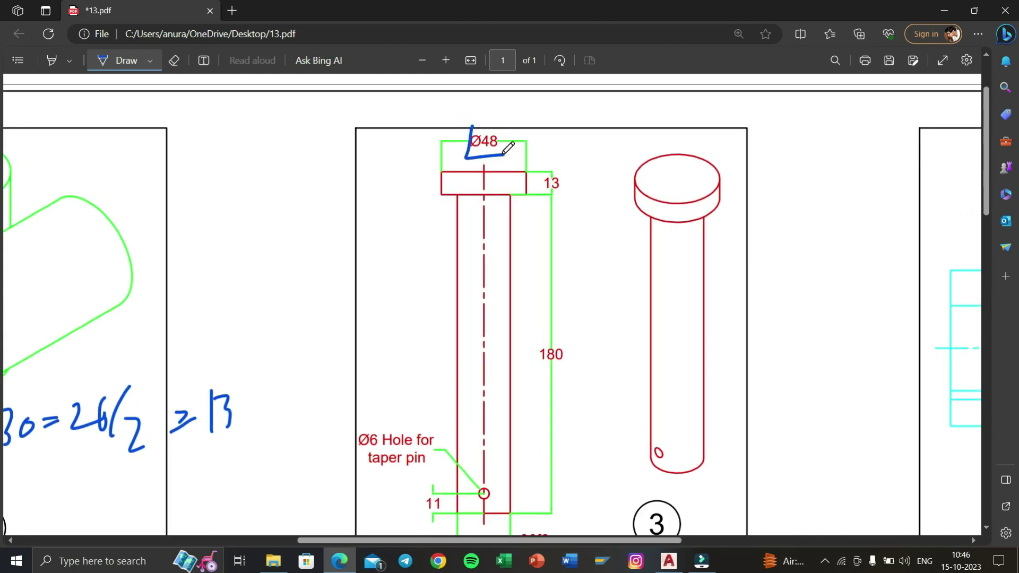
pyautogui.press('super+Tab')
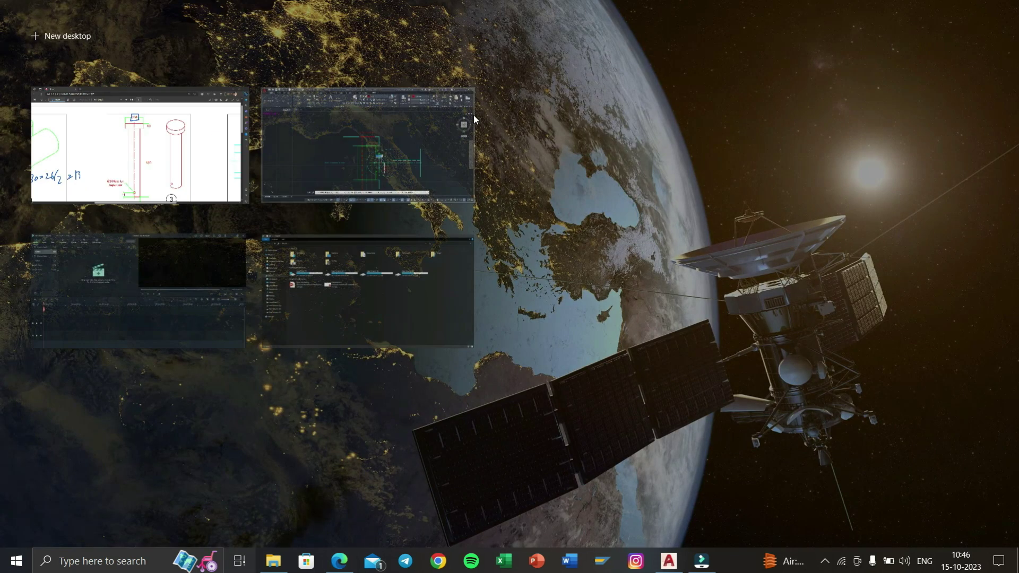
pyautogui.click(467, 133)
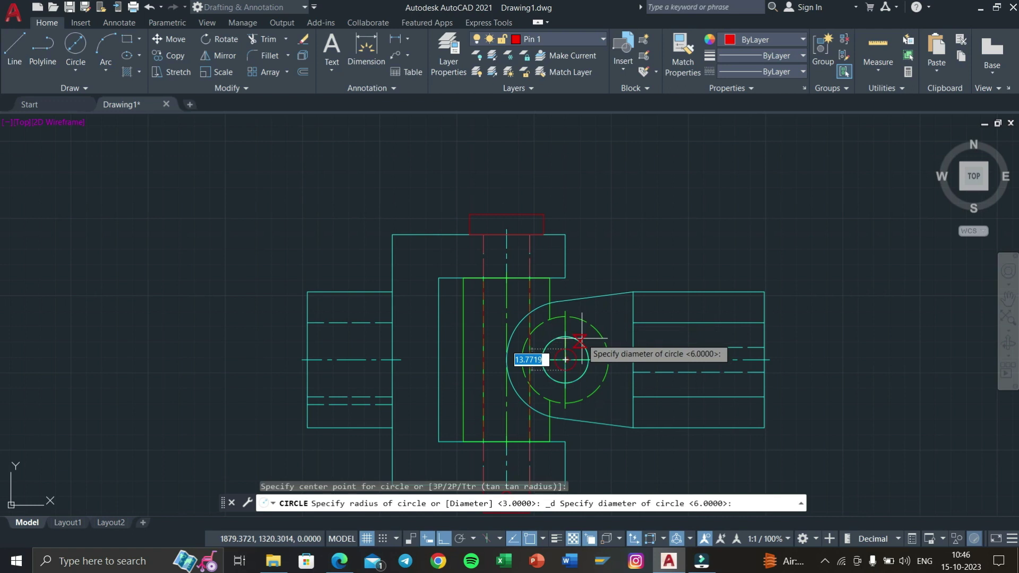
pyautogui.press('Return')
pyautogui.scroll(-2, 576, 339)
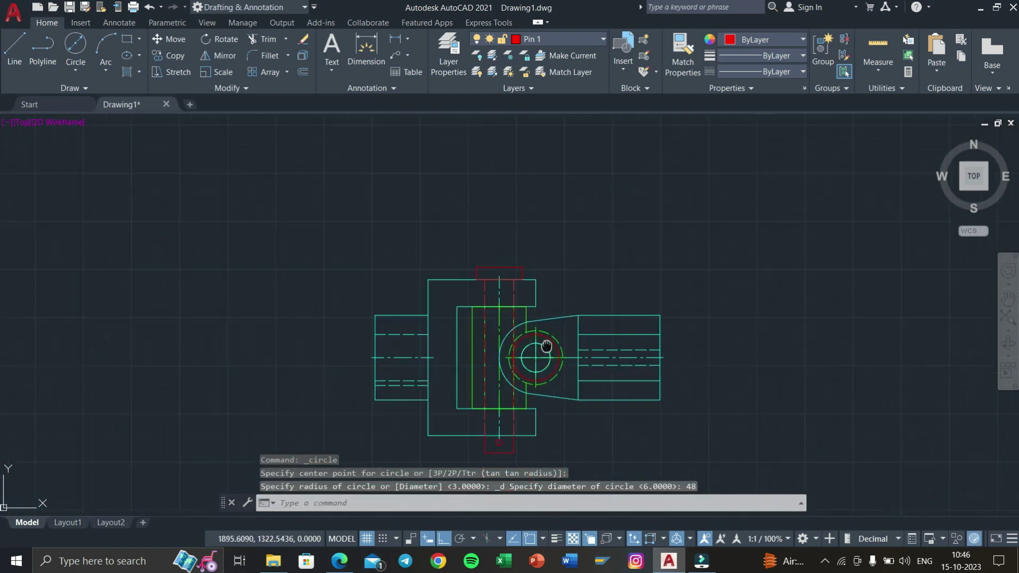
pyautogui.scroll(4, 571, 350)
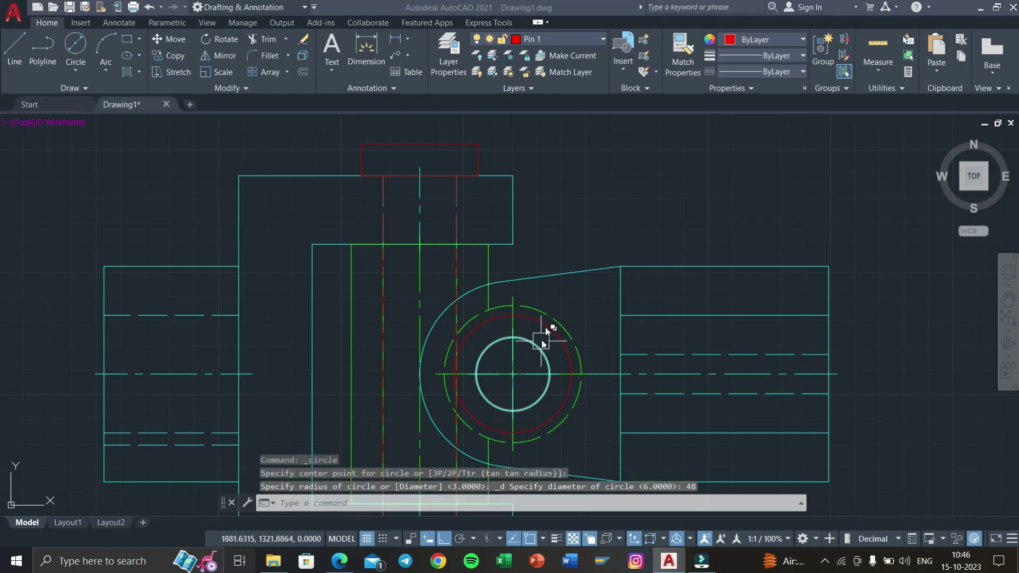
# Switch to the PDF reference sheet and zoom onto its assembly view.
pyautogui.hotkey('alt', 'Tab')
pyautogui.scroll(-3, 557, 260)
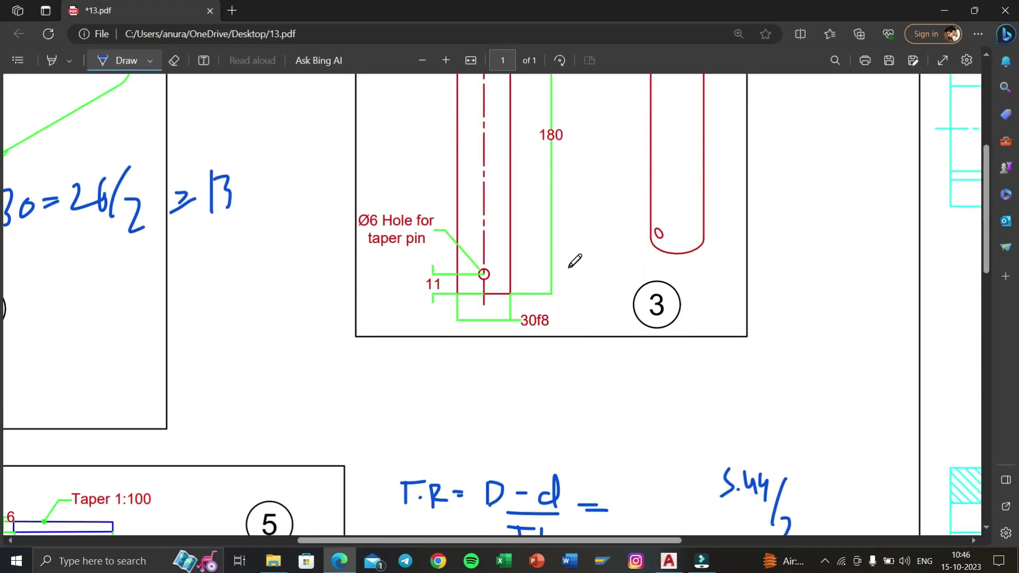
pyautogui.keyDown('ctrl'); pyautogui.scroll(-3, 658, 244); pyautogui.keyUp('ctrl')
pyautogui.keyDown('ctrl'); pyautogui.scroll(2, 741, 230); pyautogui.keyUp('ctrl')
pyautogui.keyDown('ctrl'); pyautogui.scroll(1, 826, 206); pyautogui.keyUp('ctrl')
pyautogui.keyDown('ctrl'); pyautogui.scroll(1, 827, 206); pyautogui.keyUp('ctrl')
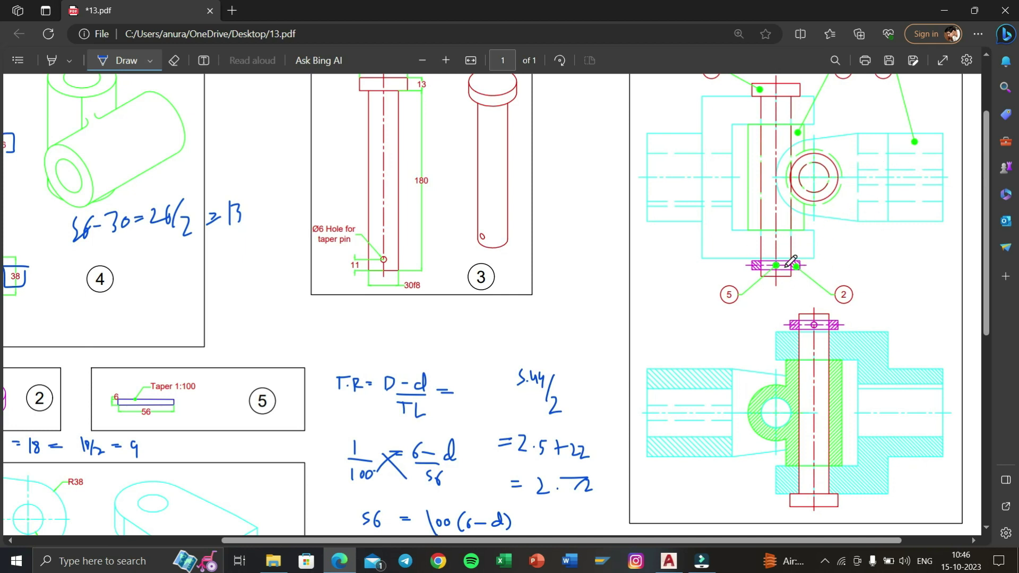
# Switch from the 13.pdf reference sheet in Edge back to the AutoCAD drawing.
pyautogui.hotkey('alt', 'Tab')
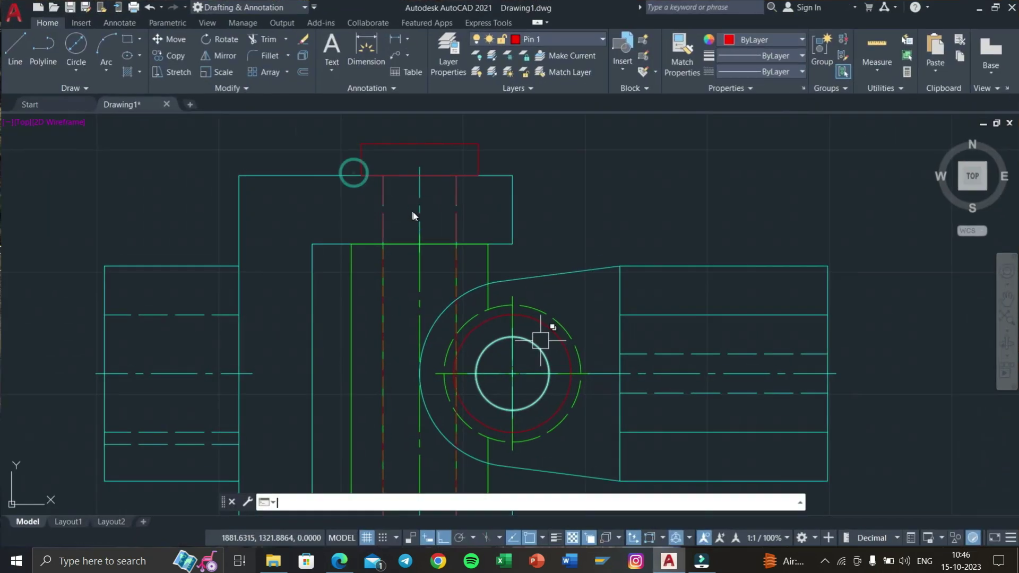
# Copy the small hatched collar part with CO, placing the copy right of the original.
pyautogui.scroll(3, 412, 316)
pyautogui.moveTo(411, 316); pyautogui.dragTo(463, 244, button='middle')
pyautogui.scroll(-3, 458, 253)
pyautogui.scroll(-3, 541, 272)
pyautogui.moveTo(540, 272); pyautogui.dragTo(653, 234, button='middle')
pyautogui.scroll(3, 528, 371)
pyautogui.click(546, 374)
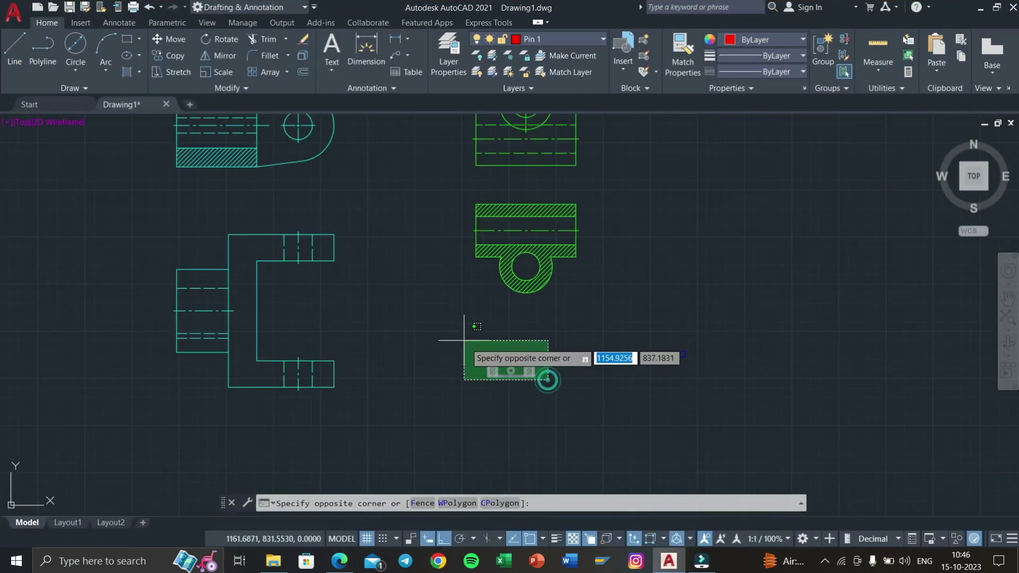
pyautogui.click(460, 340)
pyautogui.write('co')
pyautogui.press('Return')
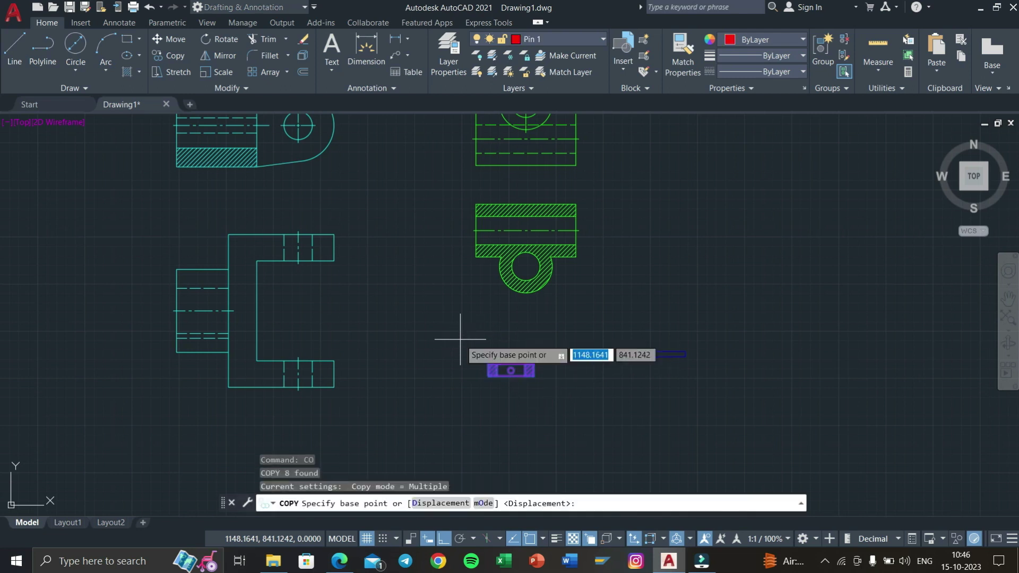
pyautogui.click(511, 370)
pyautogui.moveTo(856, 178); pyautogui.dragTo(255, 341, button='middle')
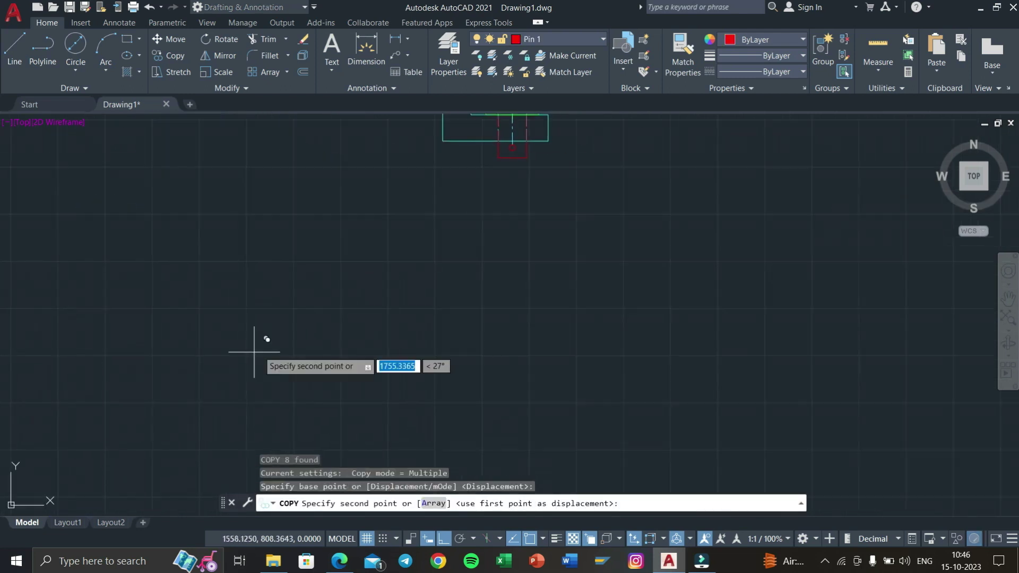
pyautogui.click(524, 286)
pyautogui.scroll(-8, 520, 343)
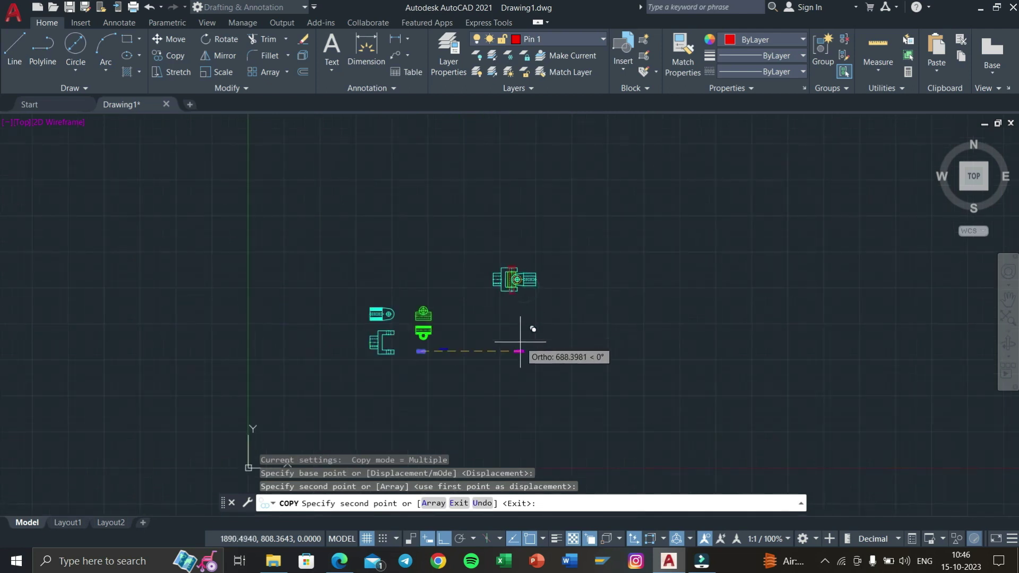
pyautogui.press('Escape')
pyautogui.press('Escape')
# Move the collar copy onto the assembly, using its circle centre as base point.
pyautogui.scroll(4, 518, 358)
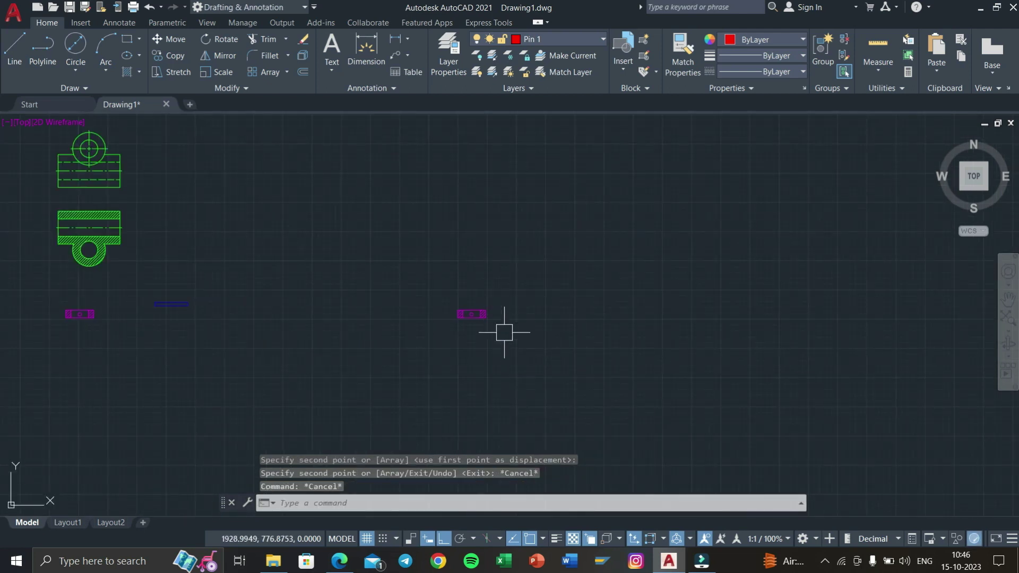
pyautogui.click(612, 342)
pyautogui.click(435, 289)
pyautogui.write('m')
pyautogui.press('Return')
pyautogui.scroll(5, 425, 297)
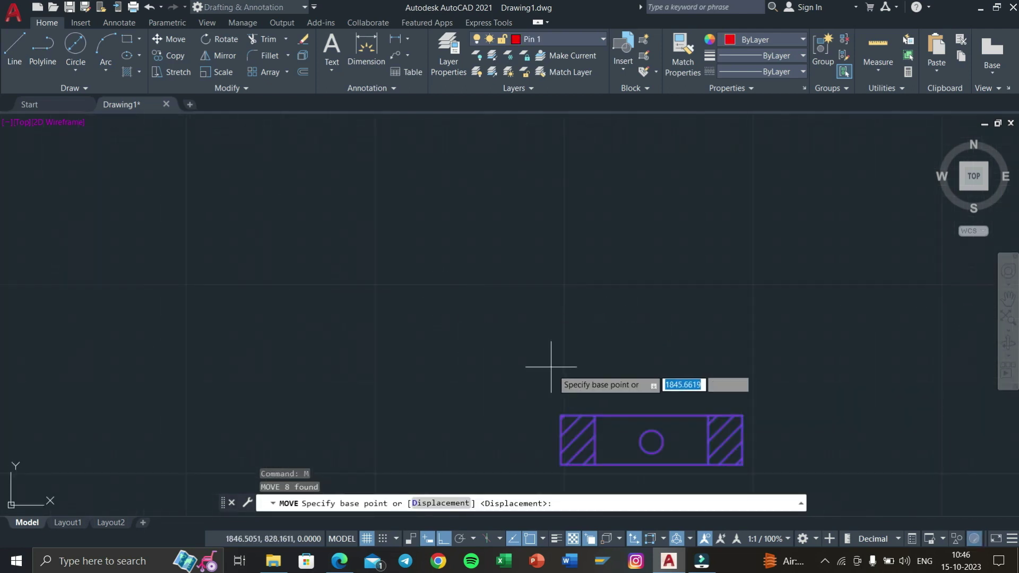
pyautogui.click(650, 440)
pyautogui.scroll(-3, 540, 188)
pyautogui.scroll(-3, 566, 419)
pyautogui.scroll(3, 563, 205)
pyautogui.scroll(3, 591, 244)
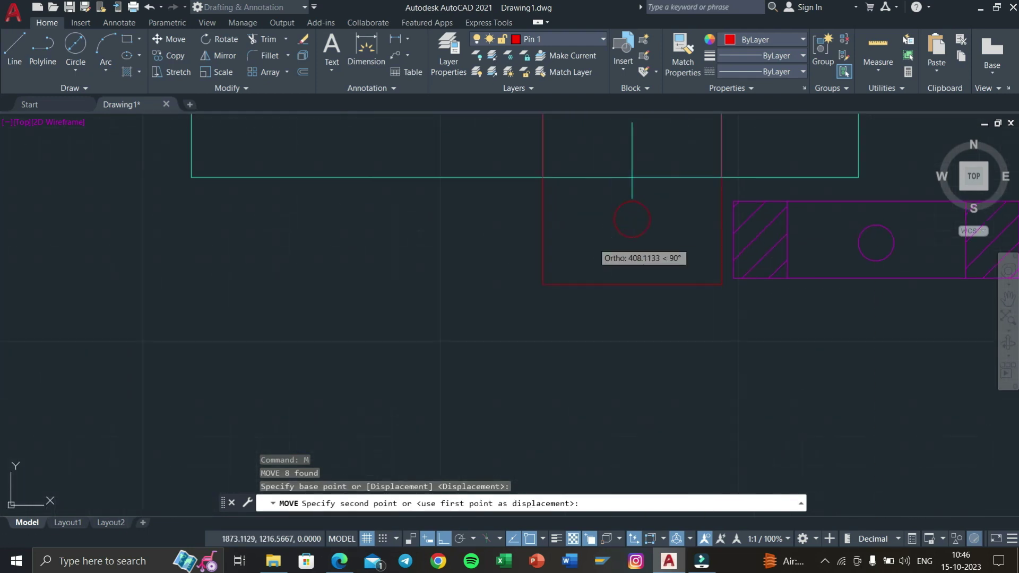
pyautogui.click(650, 207)
# Inspect the placed collar copy in the assembly and reselect it.
pyautogui.moveTo(646, 216); pyautogui.dragTo(569, 273, button='middle')
pyautogui.scroll(2, 557, 260)
pyautogui.scroll(1, 530, 266)
pyautogui.scroll(-1, 539, 279)
pyautogui.scroll(1, 527, 280)
pyautogui.scroll(2, 499, 276)
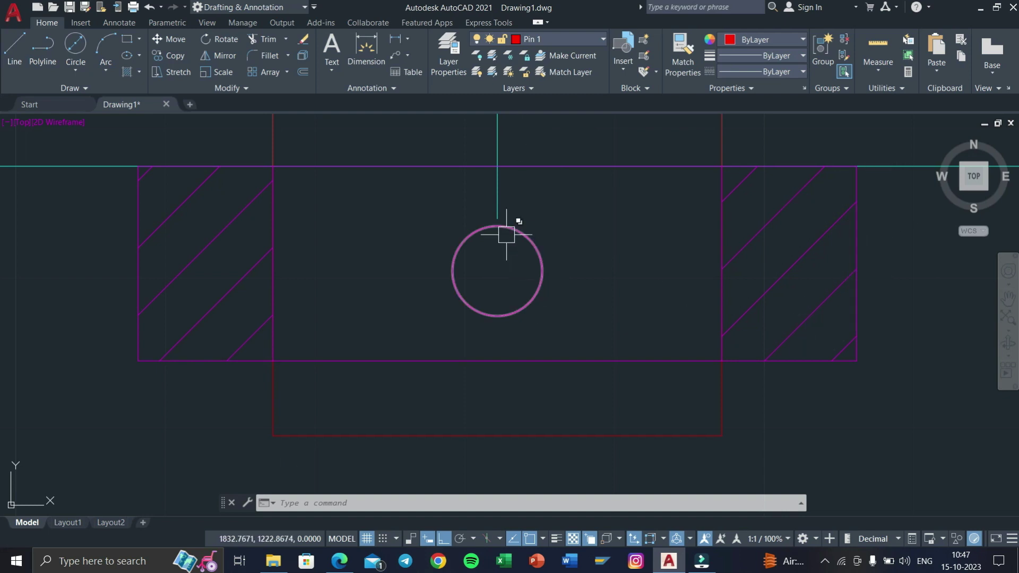
pyautogui.scroll(-2, 421, 283)
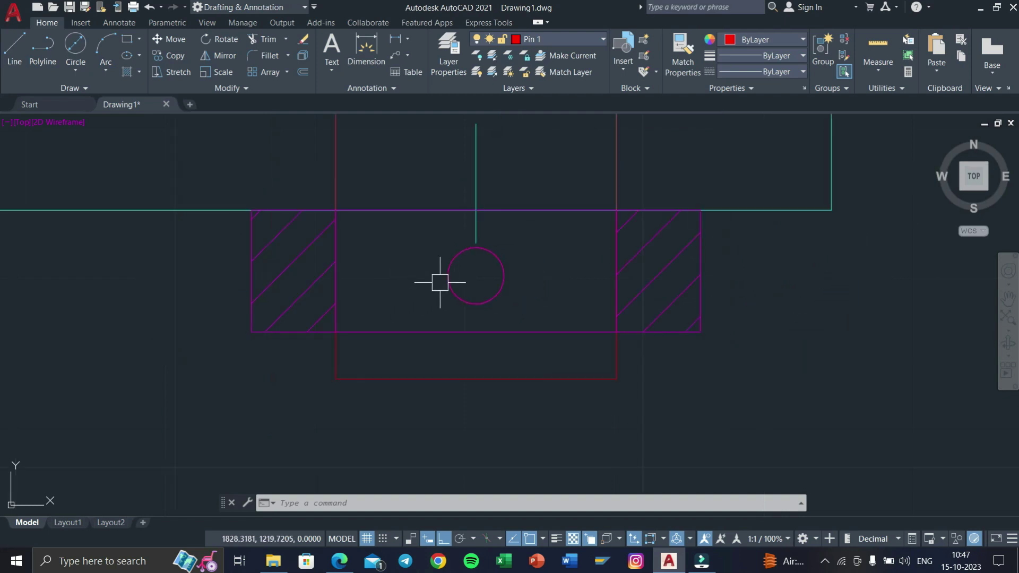
pyautogui.scroll(2, 436, 279)
pyautogui.moveTo(436, 280); pyautogui.dragTo(579, 222, button='middle')
pyautogui.scroll(-5, 444, 285)
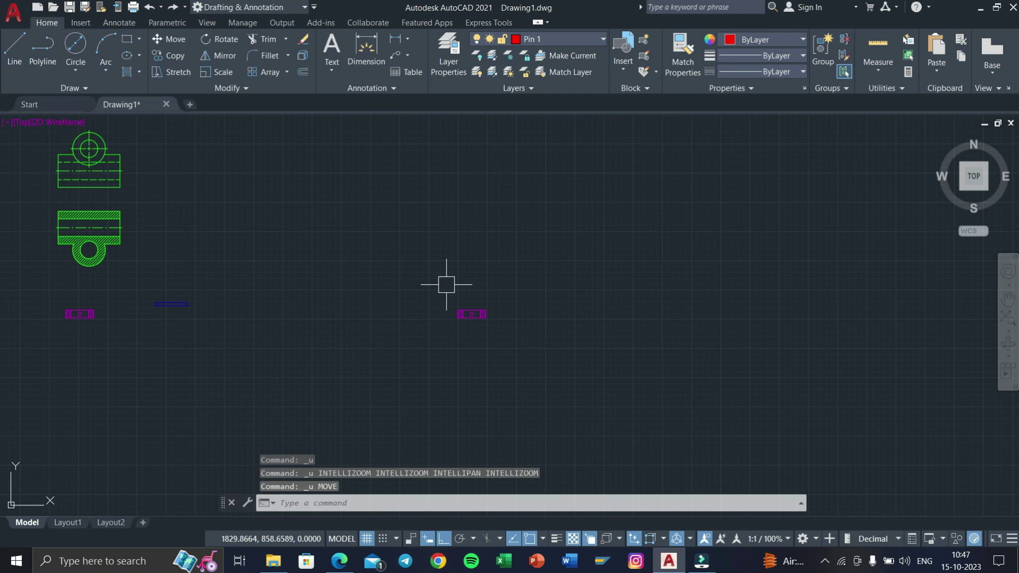
pyautogui.scroll(-2, 539, 345)
pyautogui.scroll(2, 538, 371)
pyautogui.click(422, 313)
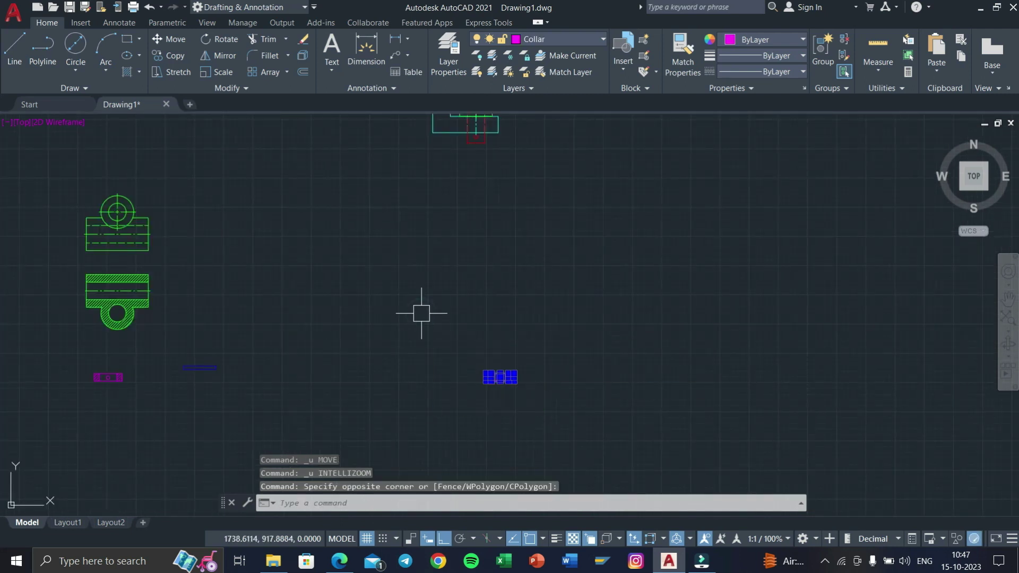
# Rotate the collar copy 180° about its lower-left corner.
pyautogui.write('ro')
pyautogui.press('Return')
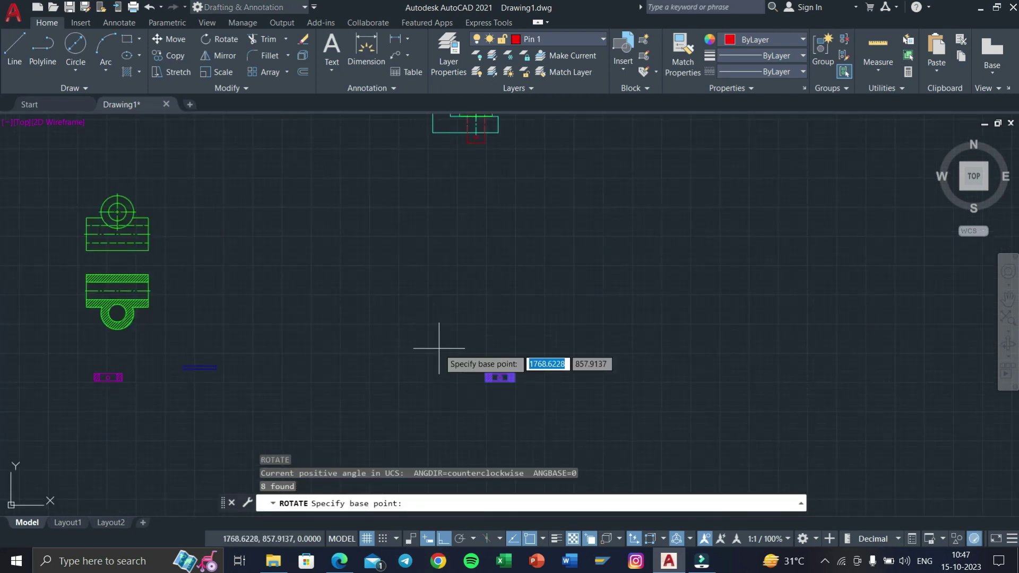
pyautogui.scroll(4, 459, 375)
pyautogui.click(541, 397)
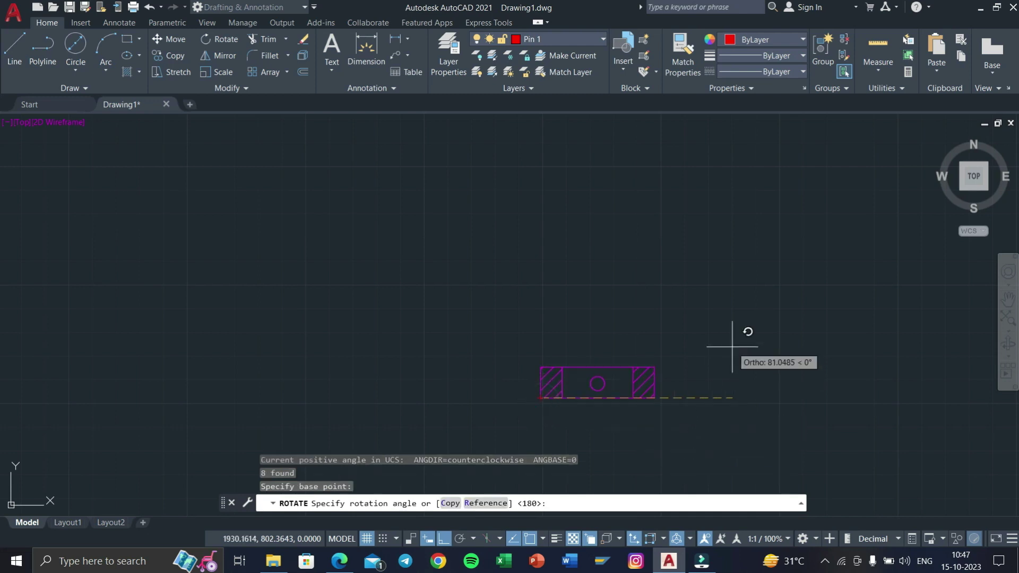
pyautogui.click(321, 281)
# Move the rotated collar so it seats at the pin's lower end in the assembly.
pyautogui.moveTo(683, 335); pyautogui.dragTo(689, 320, button='middle')
pyautogui.click(576, 353)
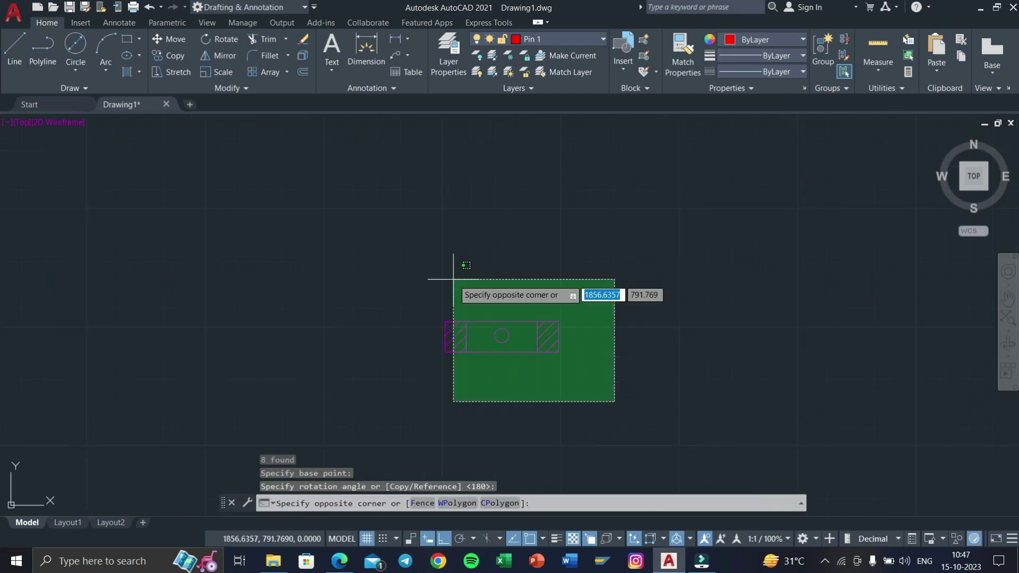
pyautogui.click(455, 273)
pyautogui.press('Return')
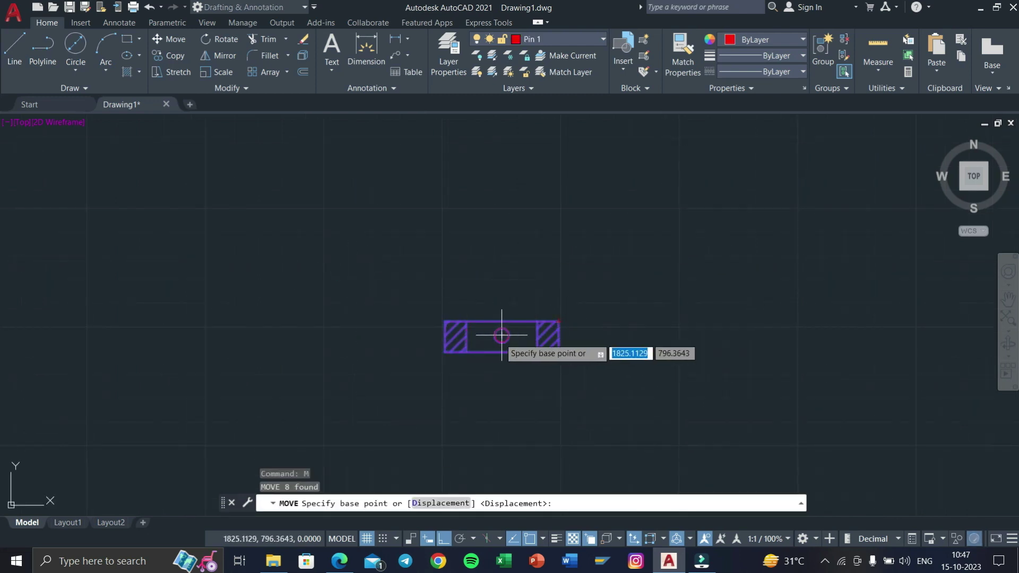
pyautogui.click(501, 335)
pyautogui.scroll(-5, 502, 237)
pyautogui.moveTo(502, 238); pyautogui.dragTo(489, 448, button='middle')
pyautogui.scroll(5, 517, 268)
pyautogui.scroll(2, 513, 223)
pyautogui.scroll(2, 526, 202)
pyautogui.scroll(3, 524, 252)
pyautogui.click(513, 202)
pyautogui.scroll(-3, 584, 207)
pyautogui.scroll(-3, 547, 265)
pyautogui.scroll(-4, 548, 265)
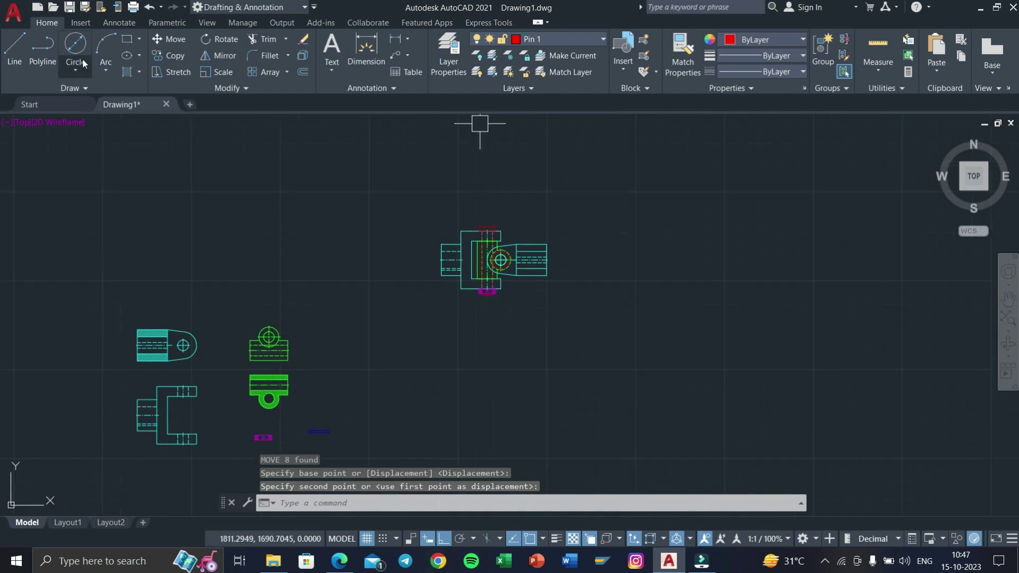
# On layer Pin 2, draw a diameter-6 pin-hole circle at the collar hole centre.
pyautogui.click(584, 38)
pyautogui.click(539, 146)
pyautogui.click(76, 47)
pyautogui.scroll(3, 500, 285)
pyautogui.scroll(3, 362, 266)
pyautogui.scroll(3, 568, 243)
pyautogui.scroll(3, 595, 264)
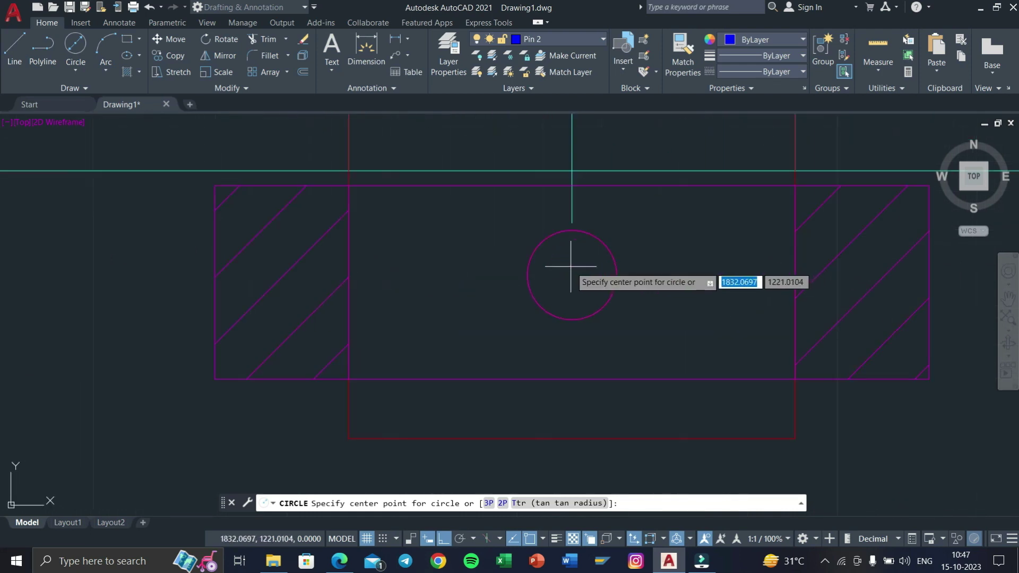
pyautogui.click(572, 275)
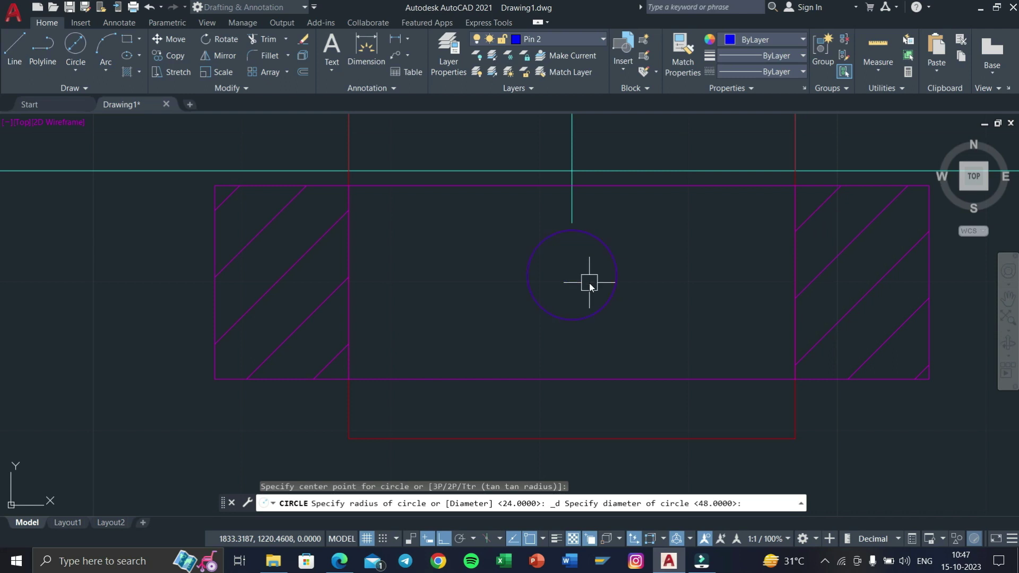
pyautogui.write('6')
pyautogui.press('Return')
pyautogui.scroll(-2, 527, 271)
pyautogui.scroll(-2, 582, 284)
pyautogui.scroll(-3, 577, 288)
pyautogui.scroll(-2, 545, 345)
pyautogui.moveTo(545, 345)
pyautogui.mouseDown(button='middle')
pyautogui.moveTo(568, 277)
pyautogui.moveTo(609, 264)
pyautogui.mouseUp(button='middle')
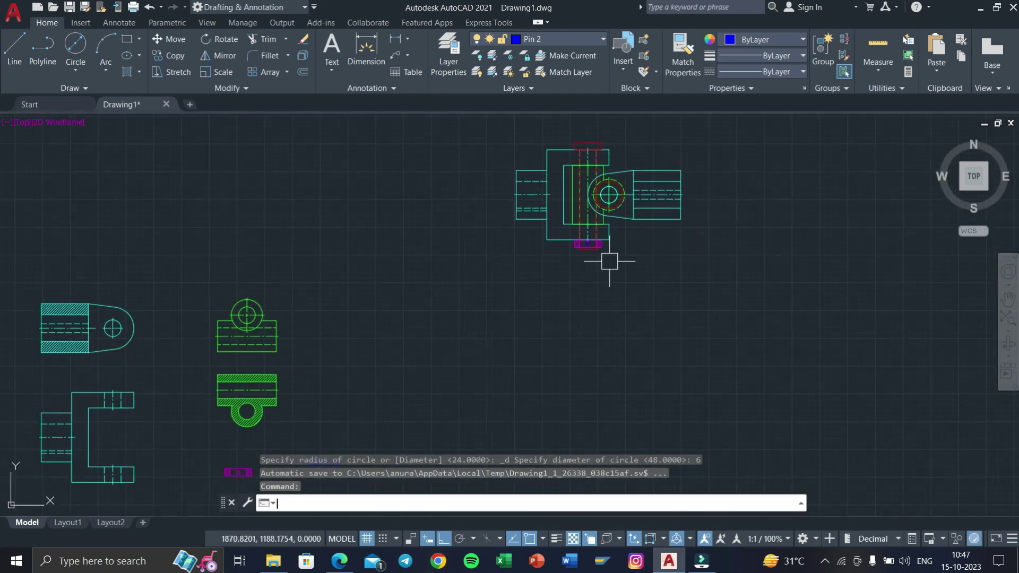
# Check the assembly against the 13.pdf reference sheet, then return to AutoCAD.
pyautogui.press('super+Tab')
pyautogui.click(388, 170)
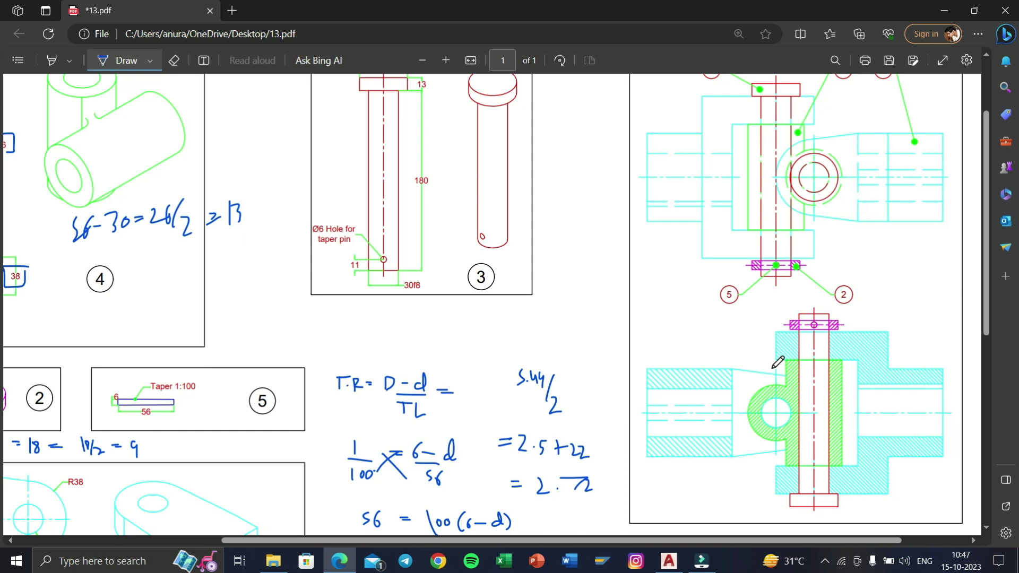
pyautogui.press('super+Tab')
pyautogui.click(390, 191)
pyautogui.scroll(5, 627, 208)
# Mirror the whole assembly view with MI about a vertical line, keeping the original.
pyautogui.moveTo(644, 209); pyautogui.dragTo(607, 317, button='middle')
pyautogui.scroll(-3, 608, 317)
pyautogui.click(705, 409)
pyautogui.click(364, 164)
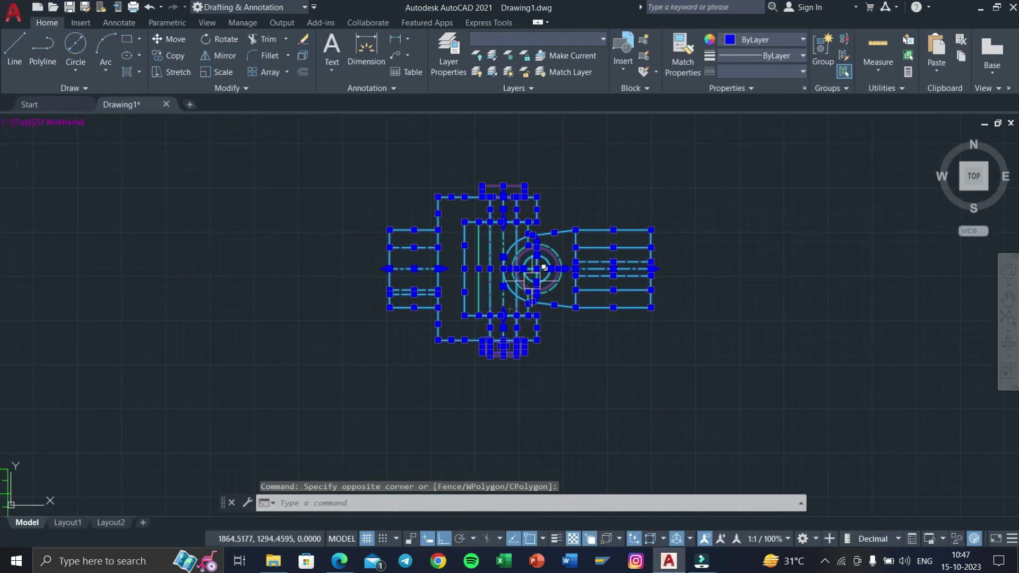
pyautogui.write('mi')
pyautogui.press('Return')
pyautogui.click(728, 405)
pyautogui.click(724, 167)
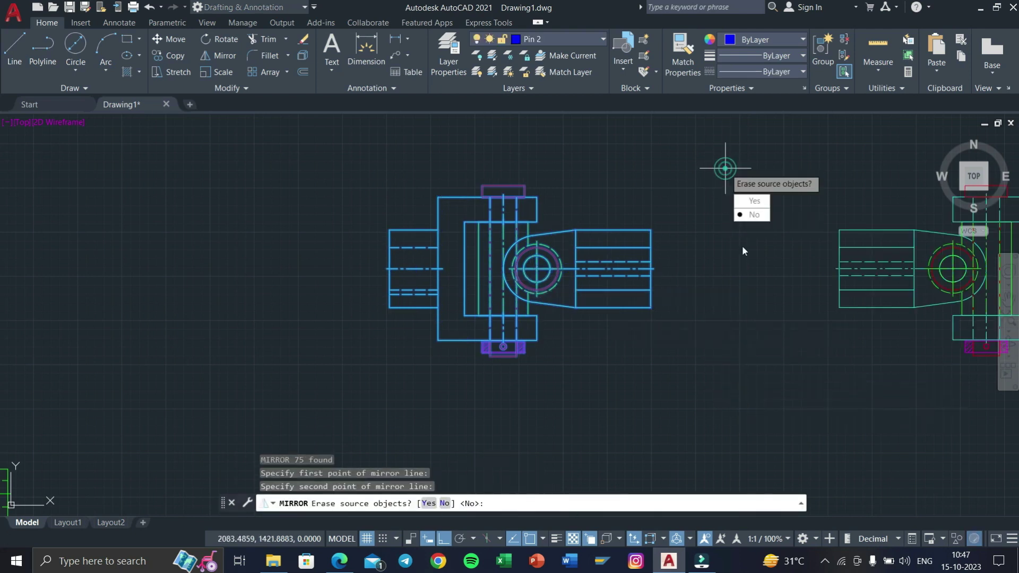
pyautogui.scroll(2, 507, 294)
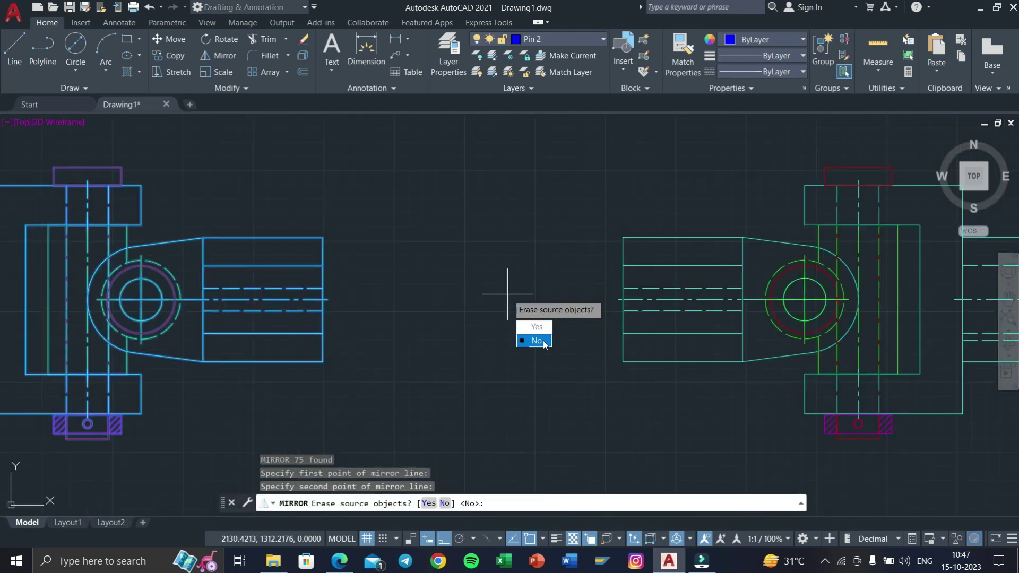
pyautogui.write('n')
pyautogui.press('Return')
pyautogui.scroll(-3, 772, 274)
# Move the mirrored copy directly below the original assembly view.
pyautogui.click(879, 385)
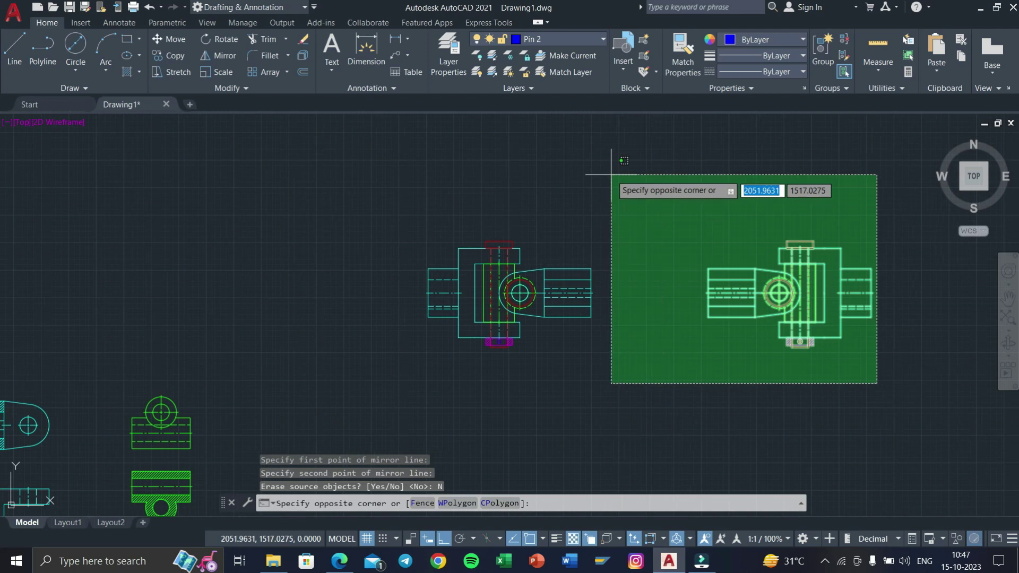
pyautogui.click(605, 162)
pyautogui.write('m')
pyautogui.press('Return')
pyautogui.click(708, 269)
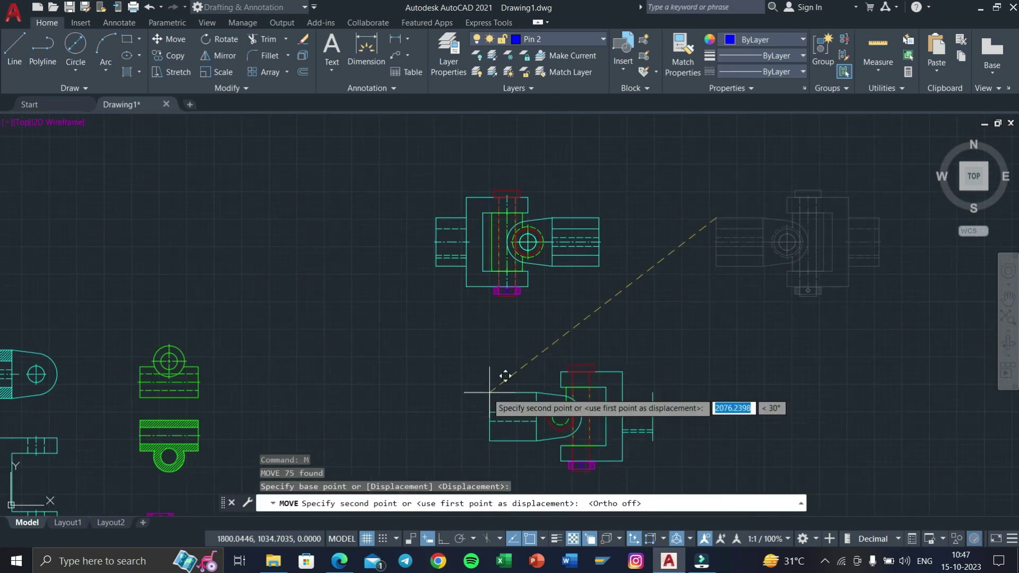
pyautogui.scroll(2, 478, 345)
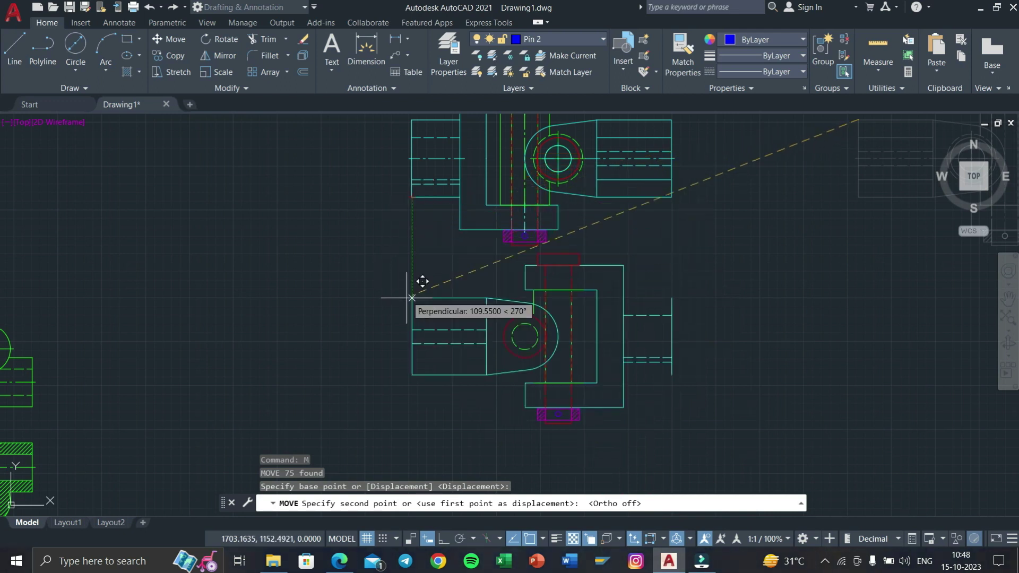
pyautogui.click(407, 325)
pyautogui.moveTo(609, 308); pyautogui.dragTo(467, 329, button='middle')
pyautogui.scroll(1, 594, 318)
pyautogui.scroll(1, 428, 296)
pyautogui.scroll(2, 479, 325)
pyautogui.scroll(2, 479, 326)
pyautogui.scroll(-1, 494, 297)
pyautogui.scroll(-1, 531, 297)
pyautogui.scroll(-4, 592, 295)
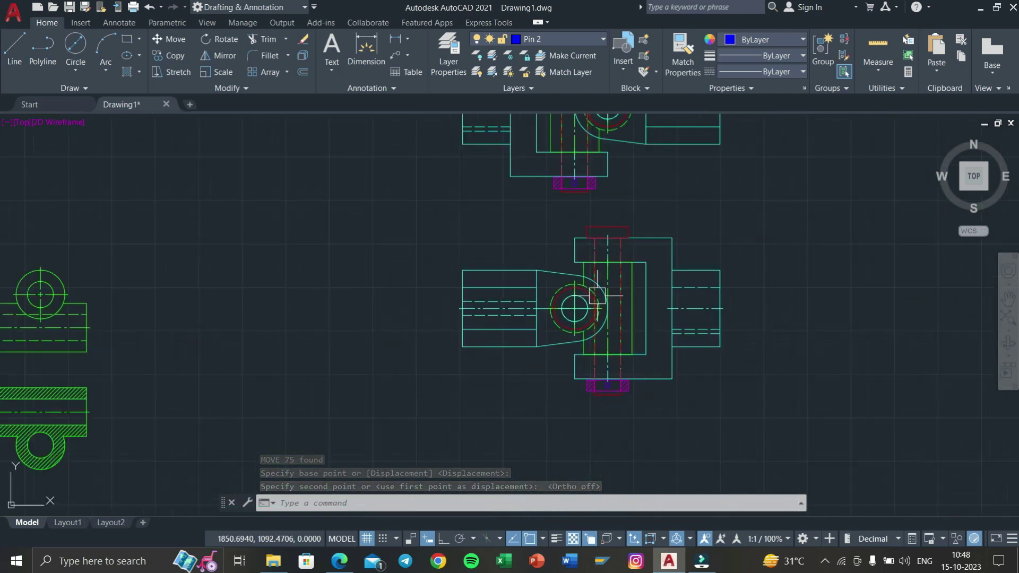
# Compare the drawing with the 13.pdf reference, then return to AutoCAD.
pyautogui.press('super+Tab')
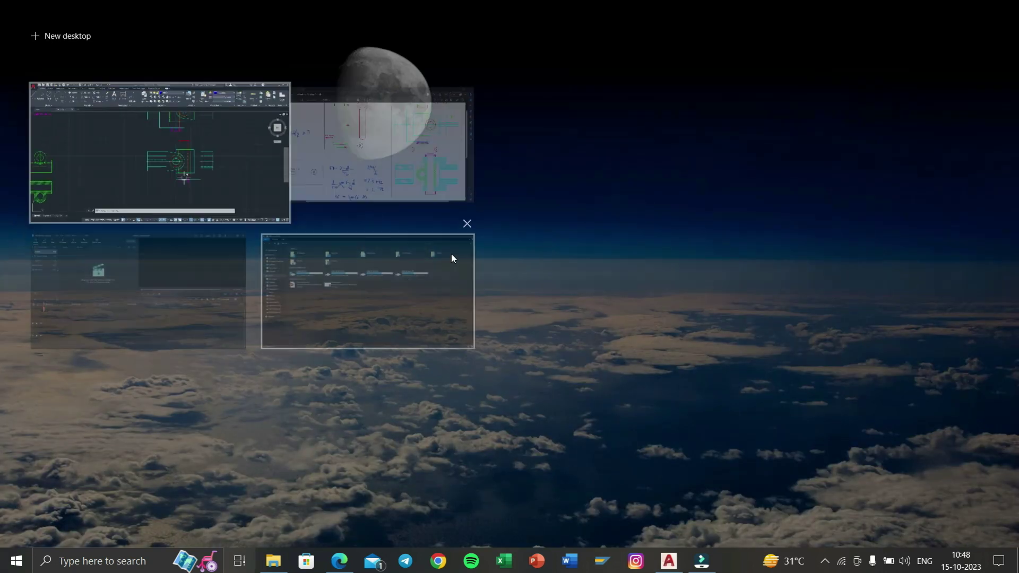
pyautogui.click(600, 316)
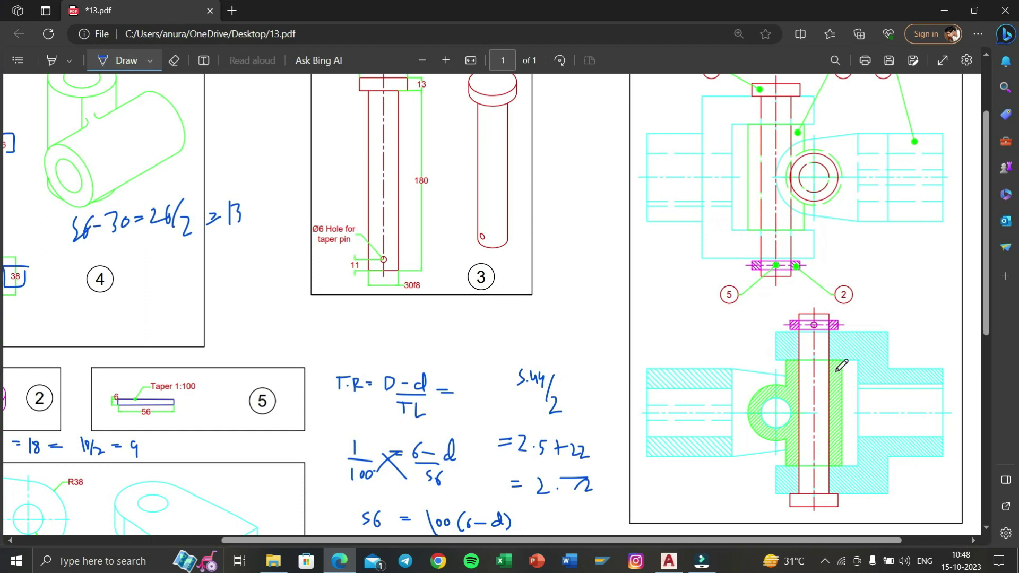
pyautogui.press('super+Tab')
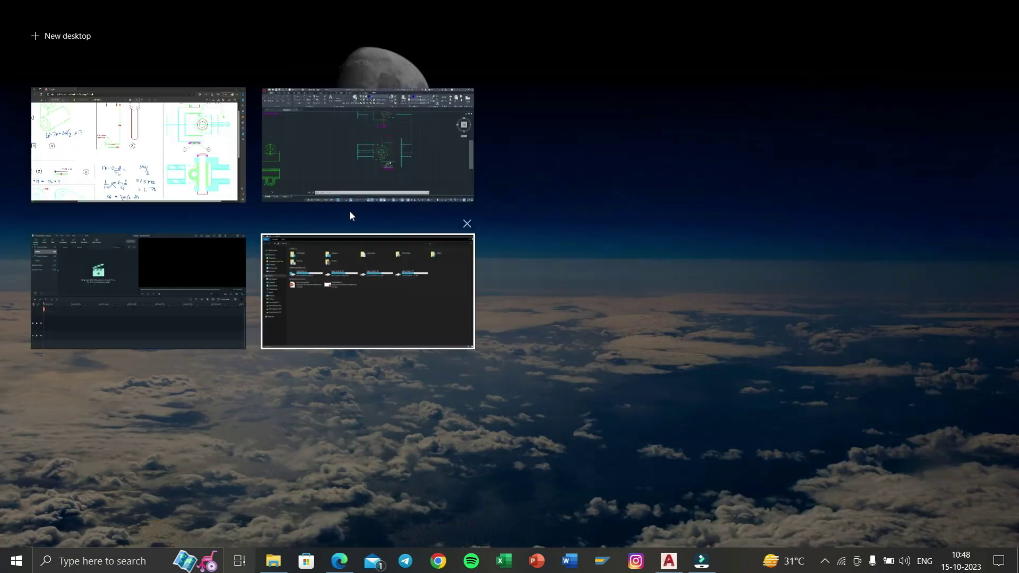
pyautogui.click(350, 160)
pyautogui.scroll(4, 619, 277)
# Place the moved parts and pick the overlapping lines along the top edge.
pyautogui.scroll(2, 380, 261)
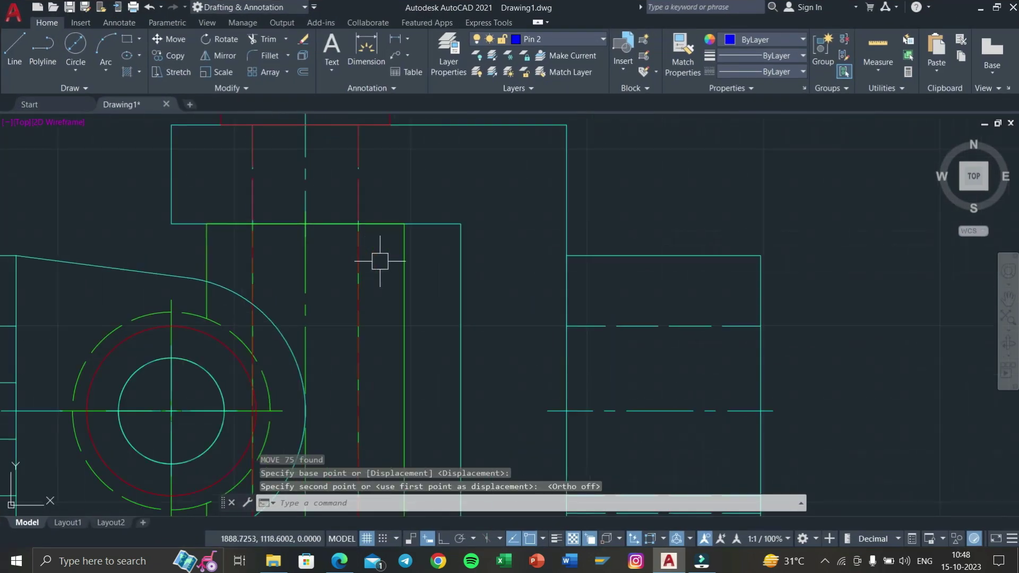
pyautogui.click(405, 267)
pyautogui.click(378, 223)
pyautogui.click(459, 274)
# Erase the outer dashed pin circle and its attached lines.
pyautogui.moveTo(222, 328); pyautogui.dragTo(321, 250, button='middle')
pyautogui.scroll(2, 292, 253)
pyautogui.scroll(2, 346, 250)
pyautogui.scroll(-5, 360, 250)
pyautogui.scroll(-7, 308, 263)
pyautogui.scroll(5, 266, 263)
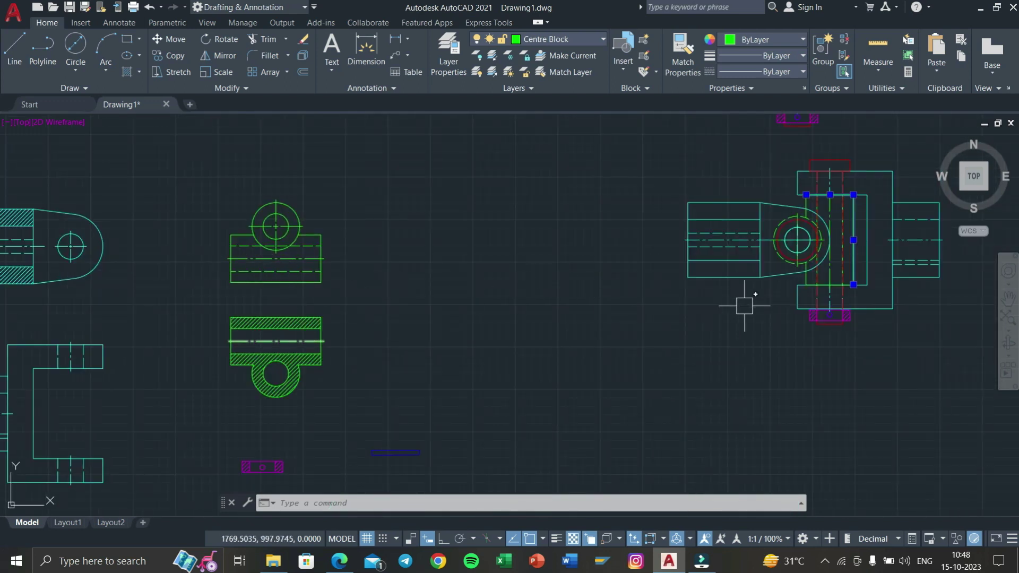
pyautogui.moveTo(744, 306); pyautogui.dragTo(364, 375, button='middle')
pyautogui.scroll(4, 388, 324)
pyautogui.scroll(4, 471, 329)
pyautogui.scroll(2, 467, 324)
pyautogui.click(477, 311)
pyautogui.scroll(-5, 518, 291)
pyautogui.scroll(2, 448, 262)
pyautogui.scroll(2, 462, 311)
pyautogui.scroll(1, 398, 289)
pyautogui.scroll(-4, 454, 311)
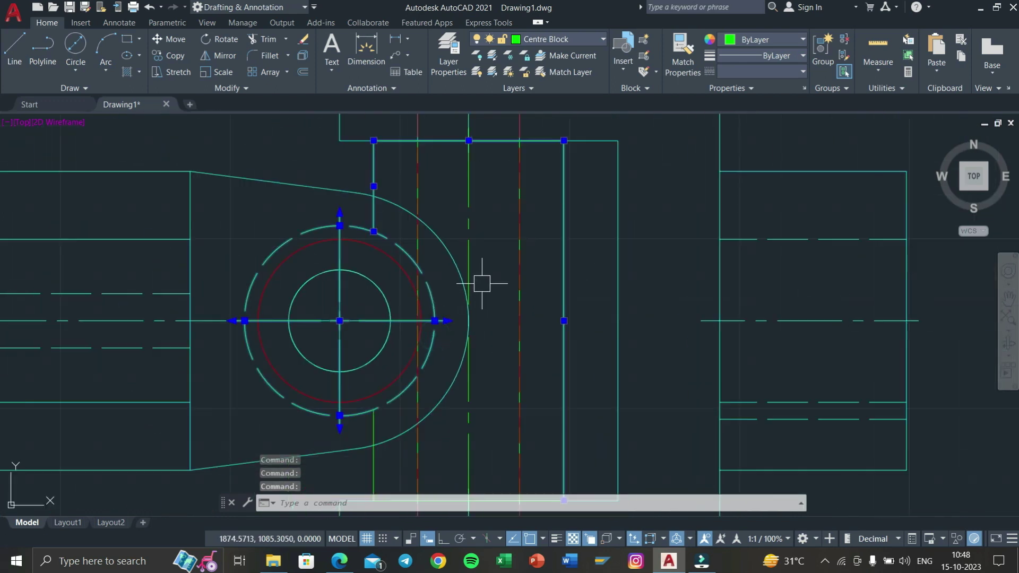
pyautogui.scroll(-3, 469, 248)
pyautogui.press('Delete')
# Erase the vertical red line and the vertical and horizontal green lines.
pyautogui.scroll(2, 462, 229)
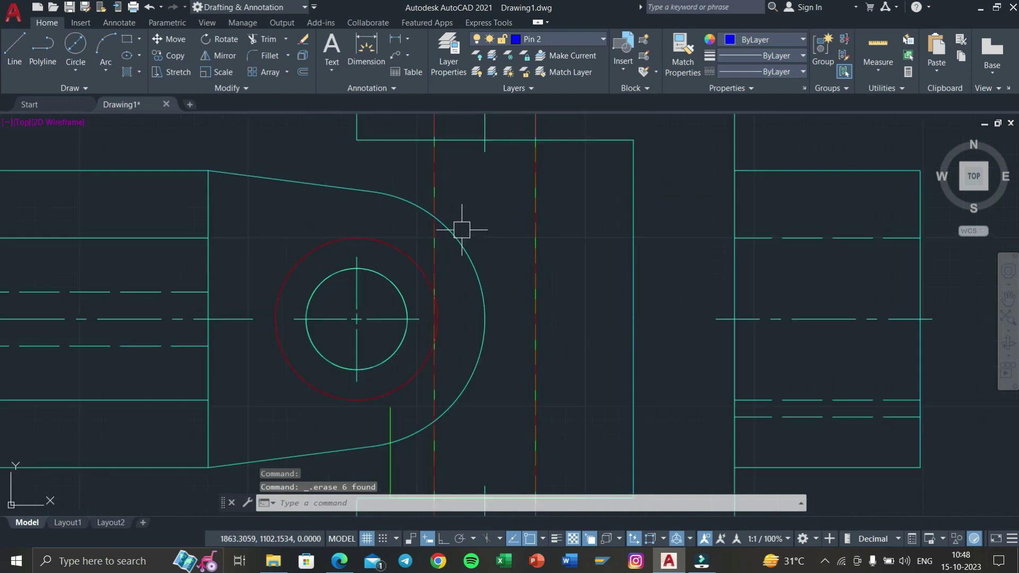
pyautogui.scroll(1, 481, 224)
pyautogui.click(458, 192)
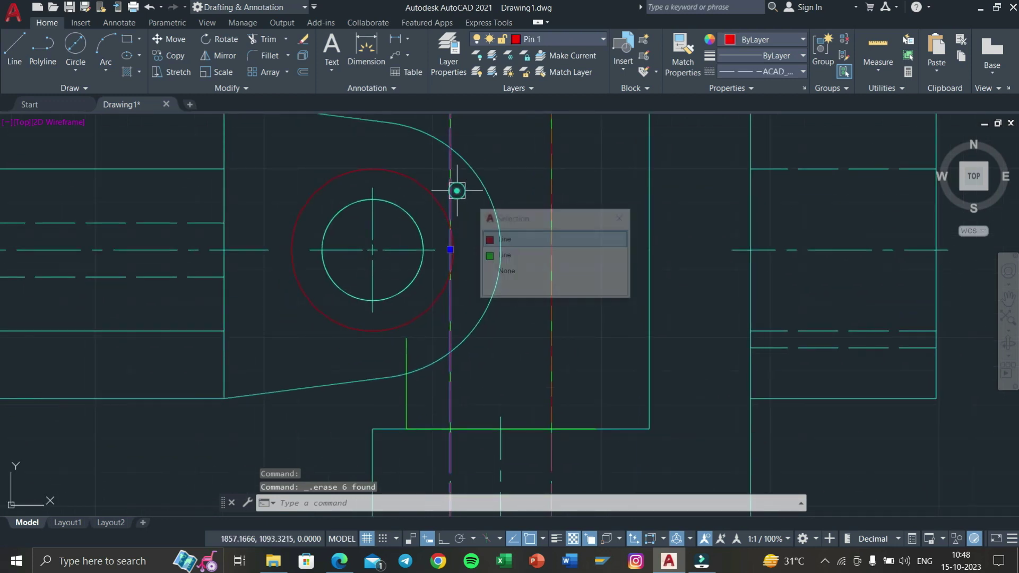
pyautogui.click(486, 254)
pyautogui.press('Delete')
pyautogui.click(401, 402)
pyautogui.press('Delete')
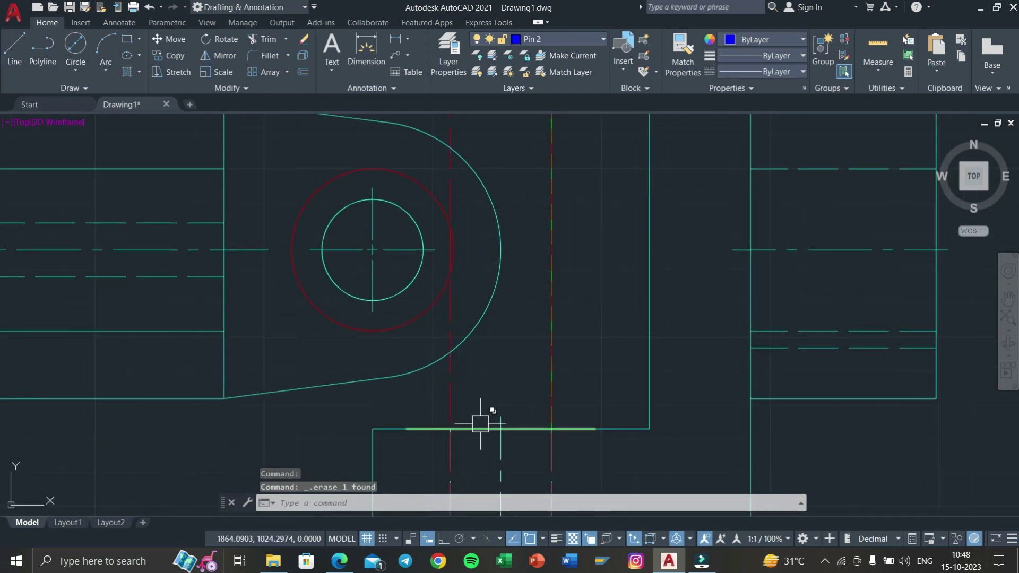
pyautogui.click(480, 424)
pyautogui.click(519, 474)
pyautogui.press('Delete')
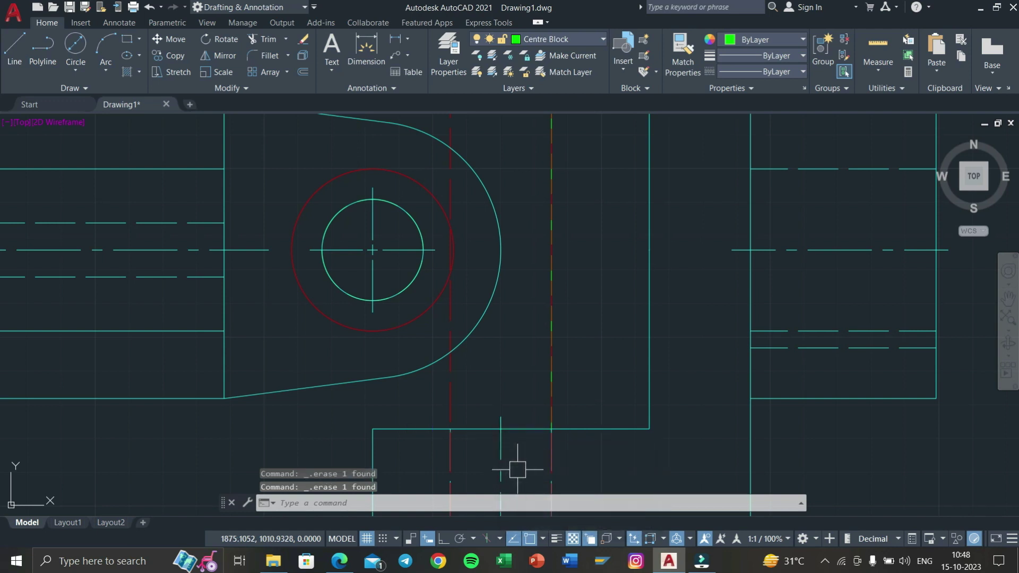
# Erase the red dashed vertical centre line through the pin.
pyautogui.scroll(-4, 510, 402)
pyautogui.moveTo(523, 373); pyautogui.dragTo(533, 353, button='middle')
pyautogui.click(535, 353)
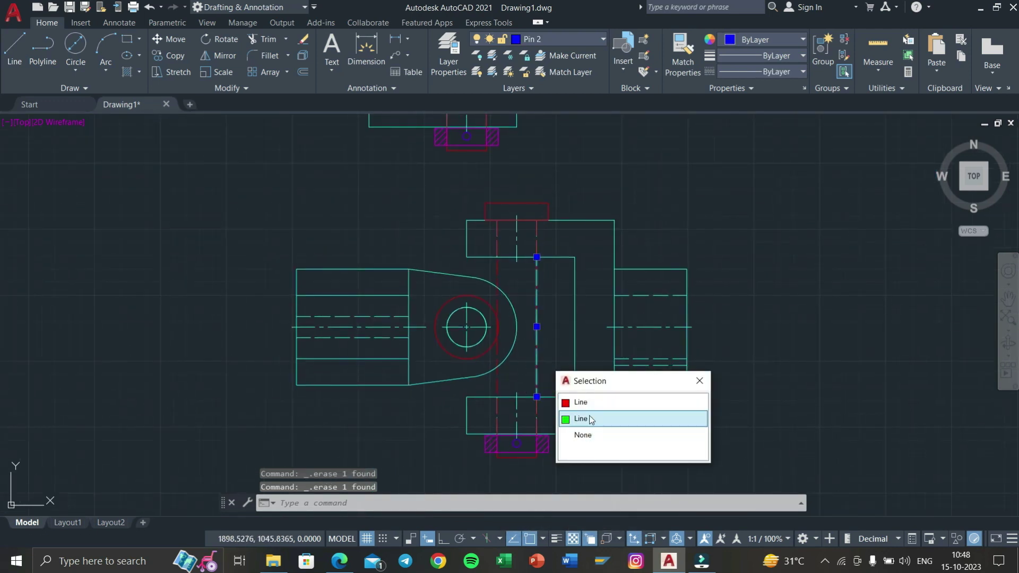
pyautogui.click(582, 418)
pyautogui.scroll(6, 499, 318)
pyautogui.click(441, 322)
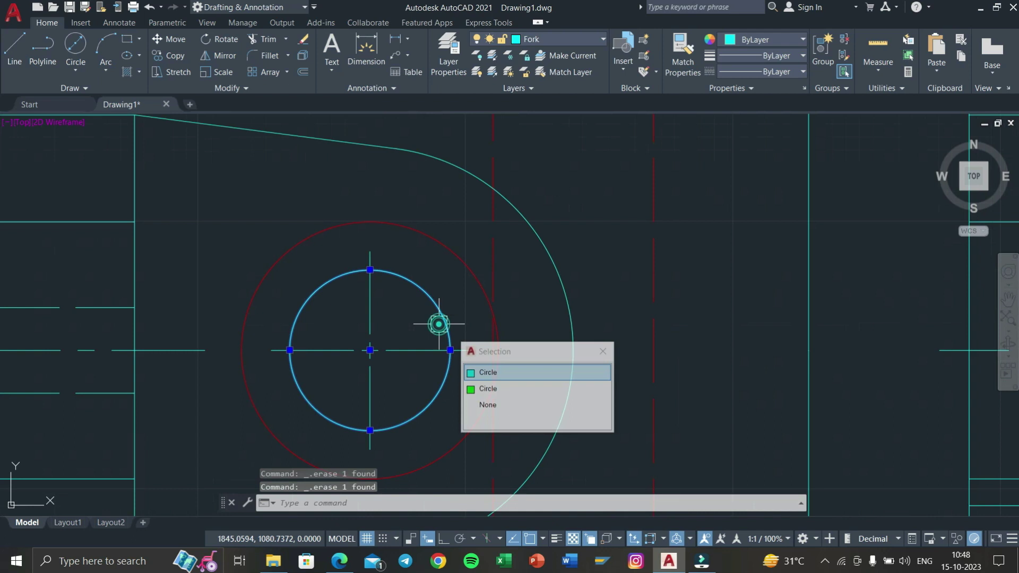
pyautogui.click(496, 393)
pyautogui.scroll(-6, 486, 365)
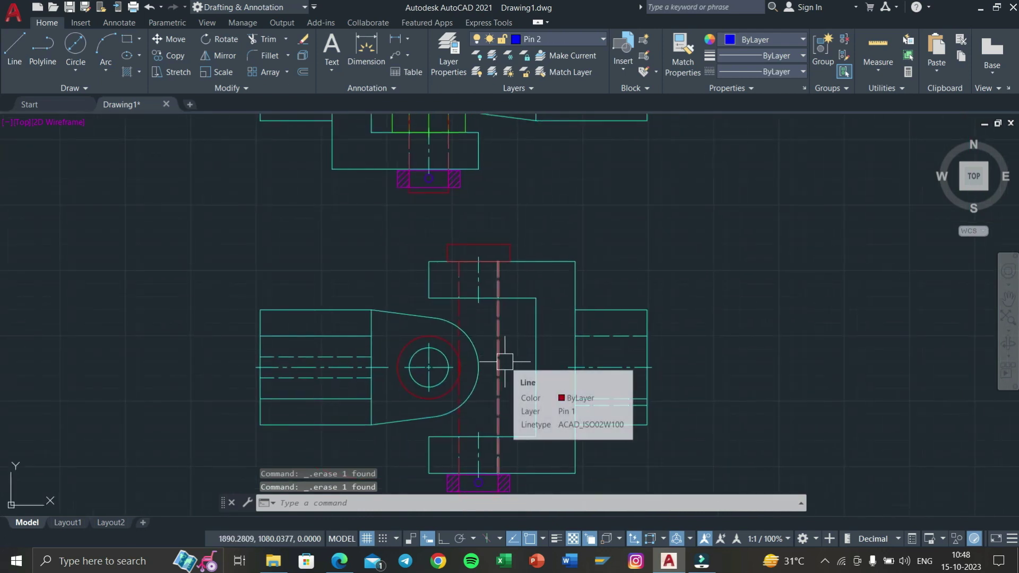
pyautogui.click(505, 363)
pyautogui.press('Delete')
pyautogui.press('Delete')
pyautogui.moveTo(503, 300); pyautogui.dragTo(549, 262, button='middle')
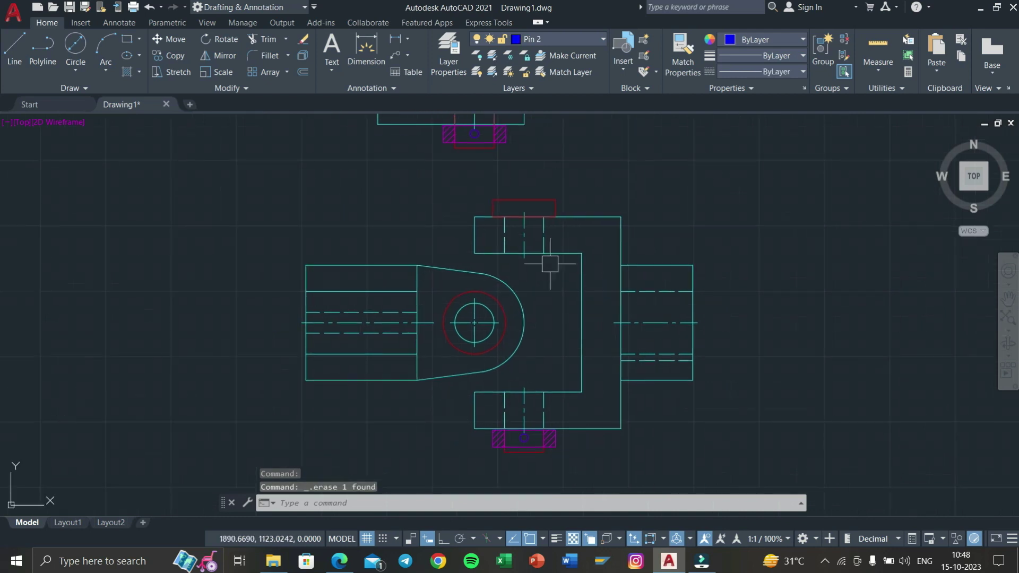
pyautogui.scroll(-3, 549, 262)
pyautogui.moveTo(483, 295); pyautogui.dragTo(578, 316, button='middle')
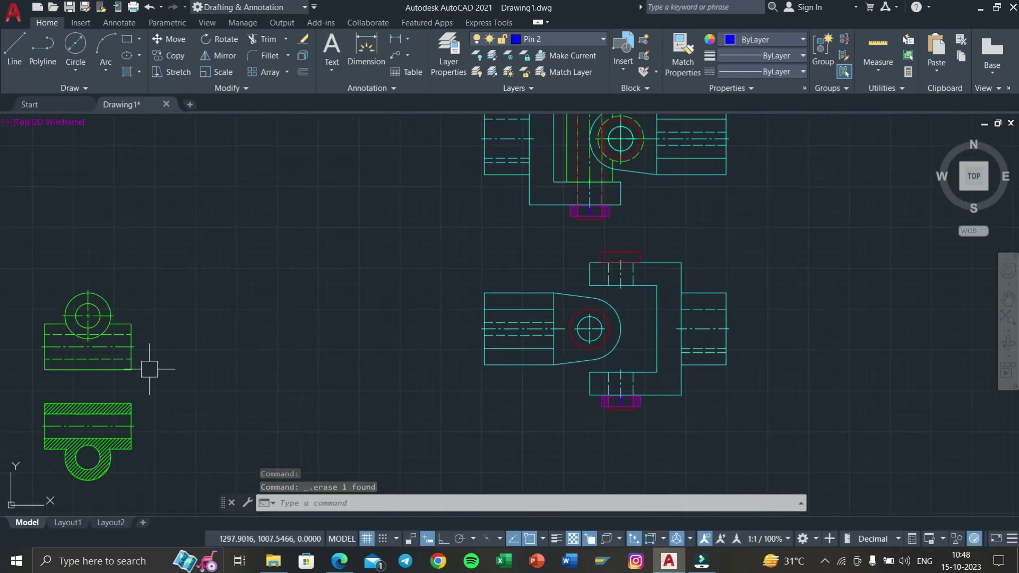
# Copy the hatched section view, then undo the misplaced copy.
pyautogui.click(173, 472)
pyautogui.click(17, 386)
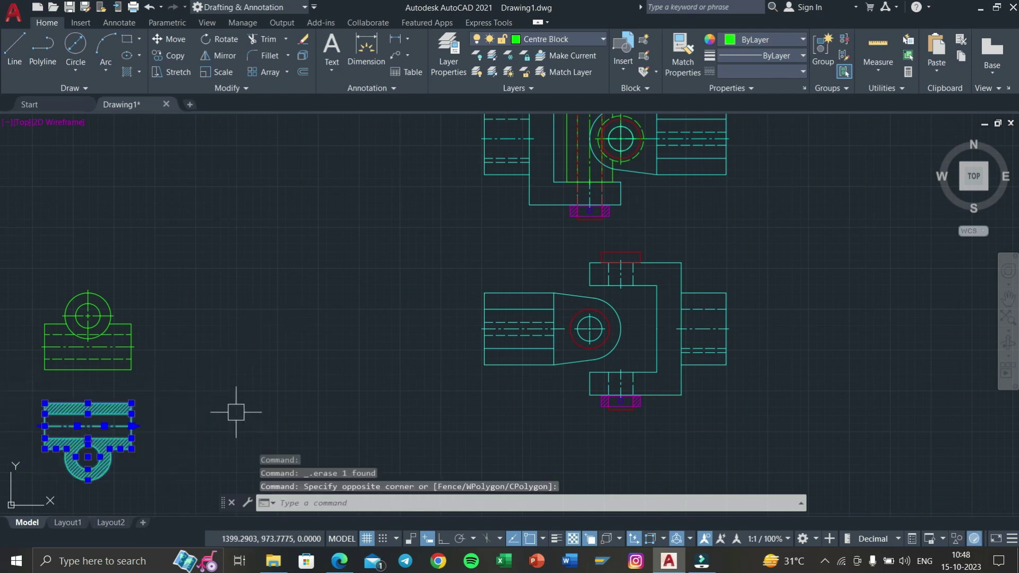
pyautogui.write('co')
pyautogui.press('Return')
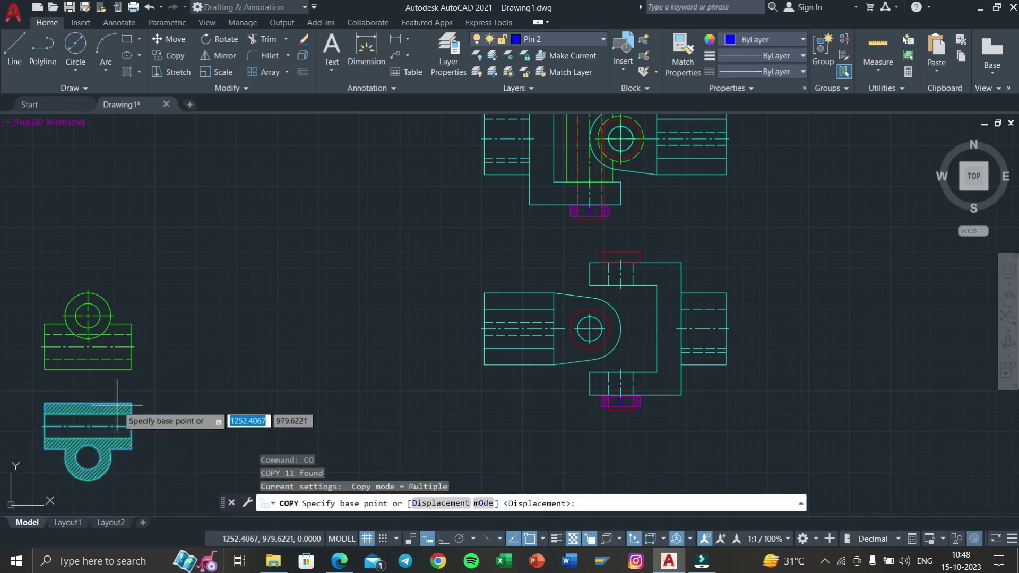
pyautogui.click(133, 404)
pyautogui.moveTo(874, 366); pyautogui.dragTo(677, 366, button='middle')
pyautogui.click(737, 367)
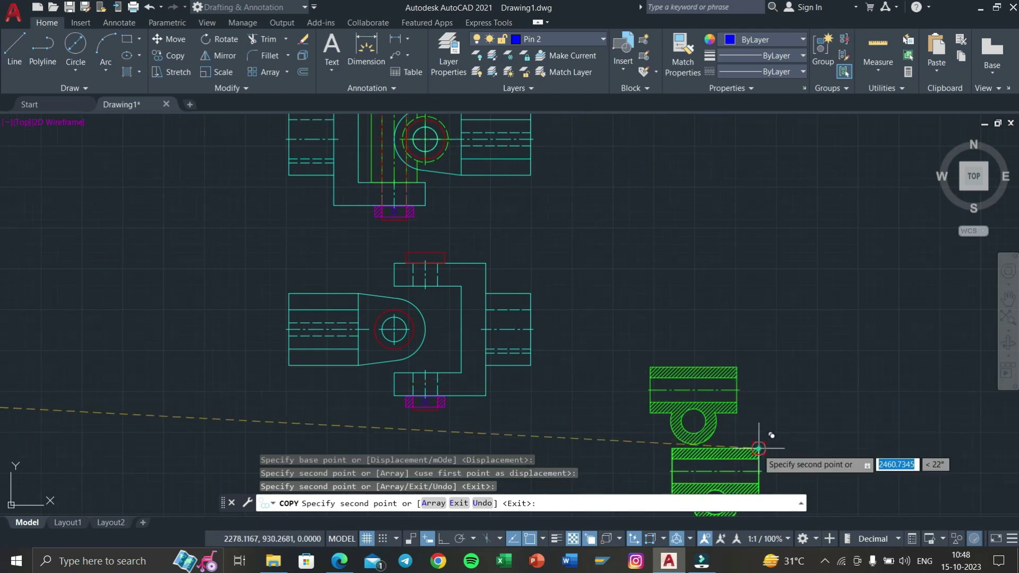
pyautogui.press('Escape')
pyautogui.hotkey('ctrl', 'z')
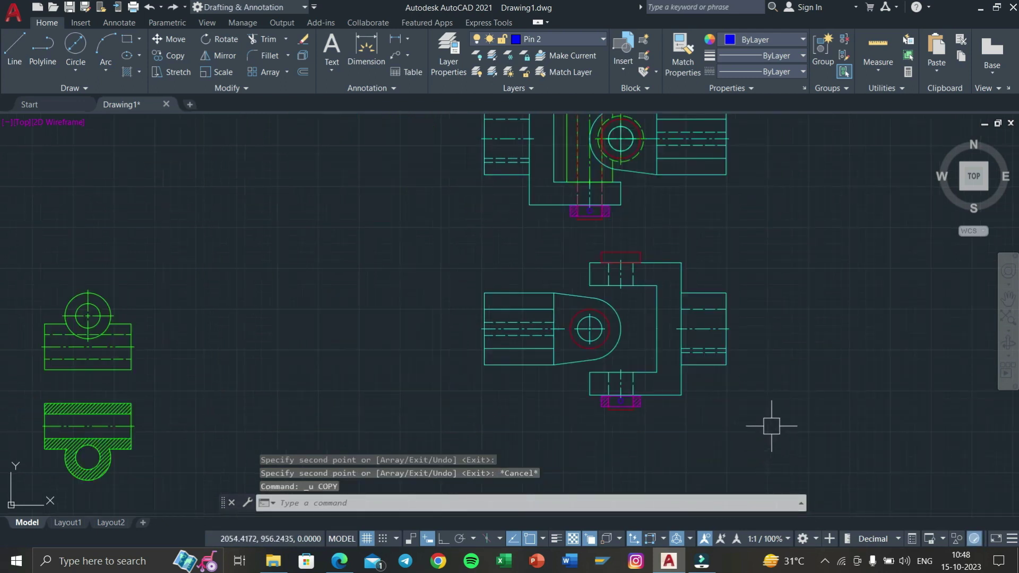
# Copy the hatched section view into free space right of the assembly.
pyautogui.scroll(2, 194, 429)
pyautogui.click(215, 435)
pyautogui.click(17, 314)
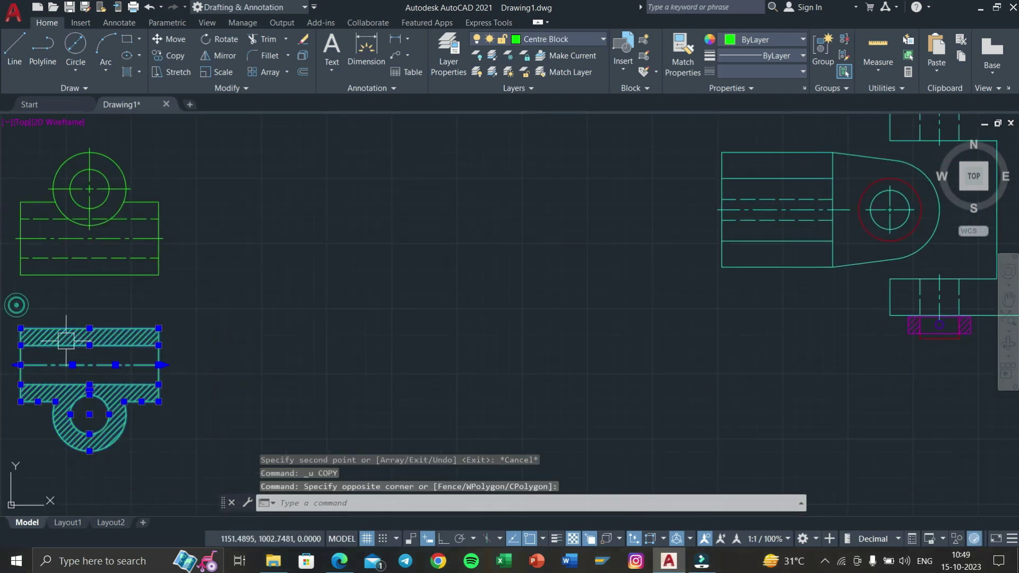
pyautogui.write('co')
pyautogui.press('Return')
pyautogui.click(89, 415)
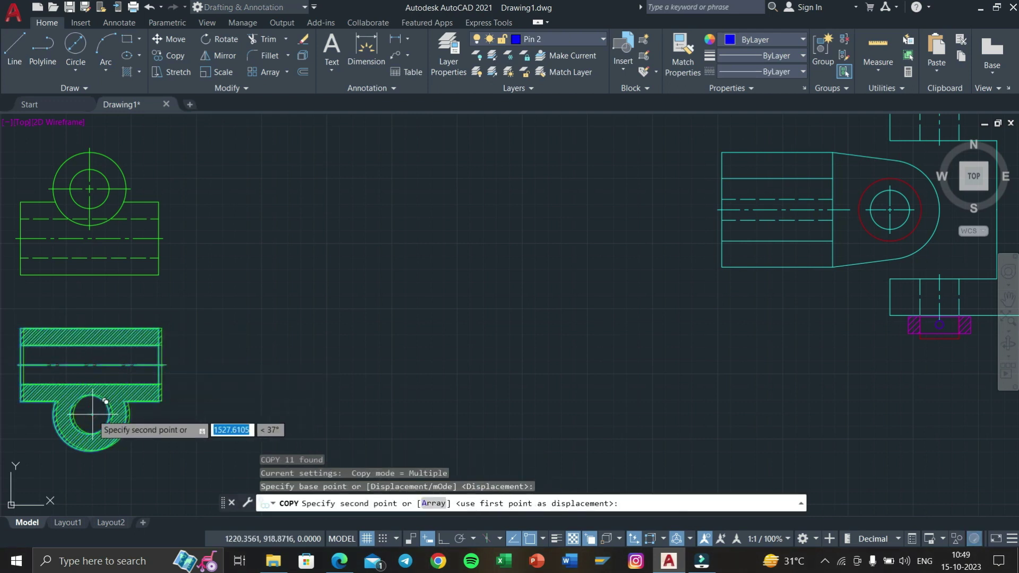
pyautogui.scroll(-3, 336, 318)
pyautogui.scroll(3, 336, 318)
pyautogui.moveTo(337, 319)
pyautogui.mouseDown(button='middle')
pyautogui.moveTo(694, 289)
pyautogui.moveTo(464, 241)
pyautogui.mouseUp(button='middle')
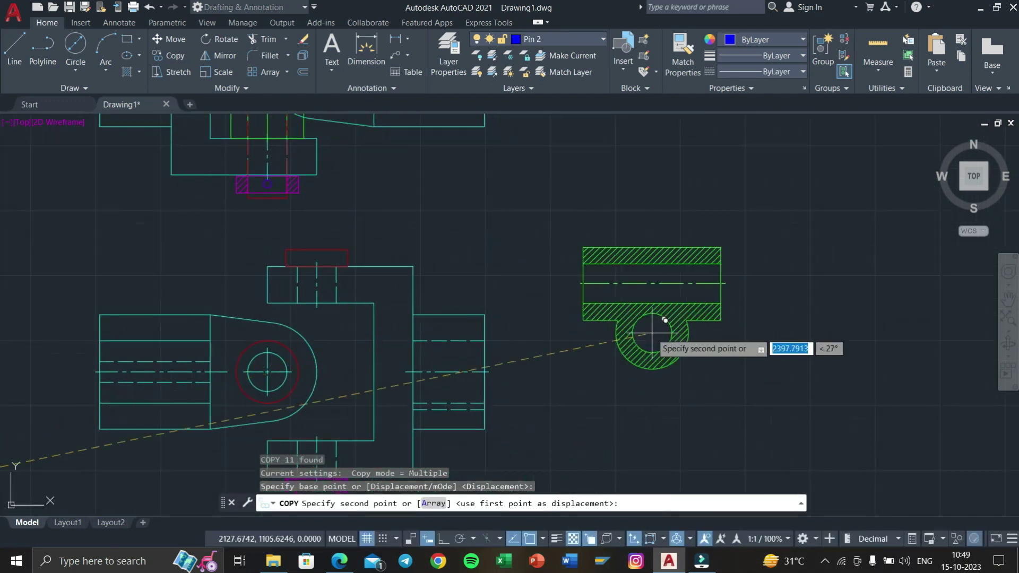
pyautogui.click(698, 350)
pyautogui.press('Escape')
pyautogui.press('Escape')
# Rotate the copied section 270° so it stands upright.
pyautogui.click(785, 396)
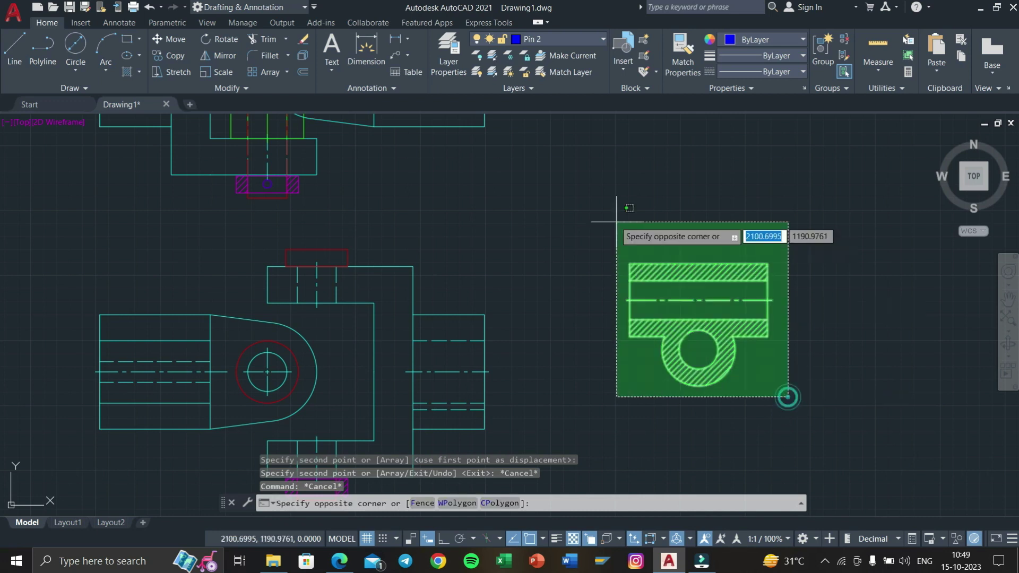
pyautogui.click(607, 217)
pyautogui.write('o')
pyautogui.press('Return')
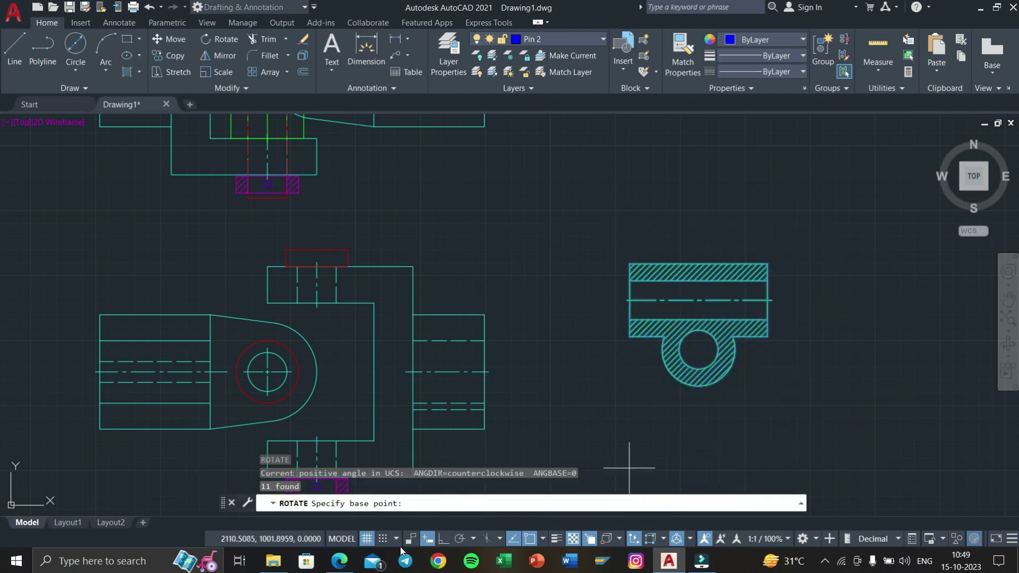
pyautogui.click(444, 538)
pyautogui.click(768, 336)
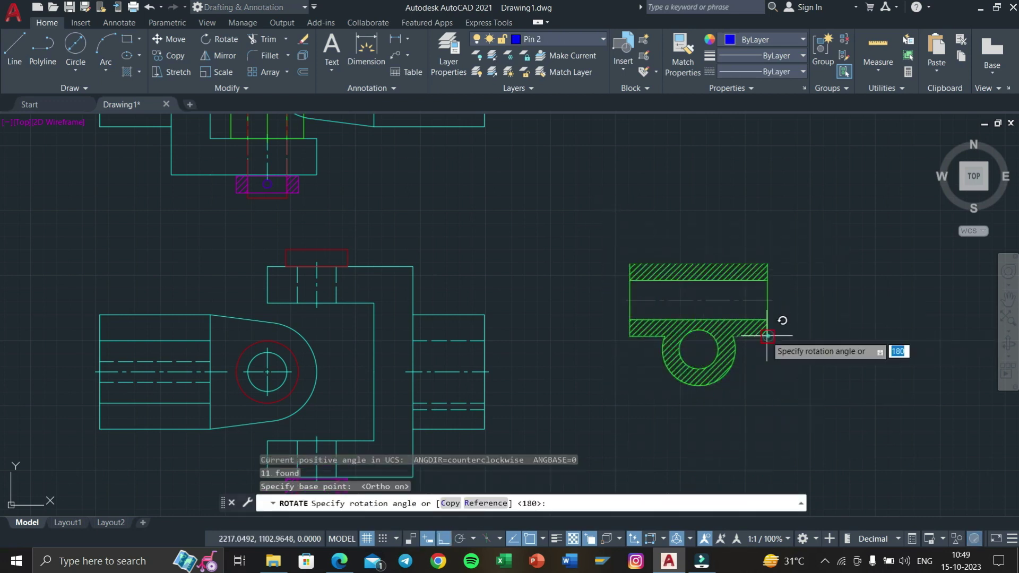
pyautogui.click(709, 455)
# Move the upright section onto the eye end of the assembly.
pyautogui.click(947, 396)
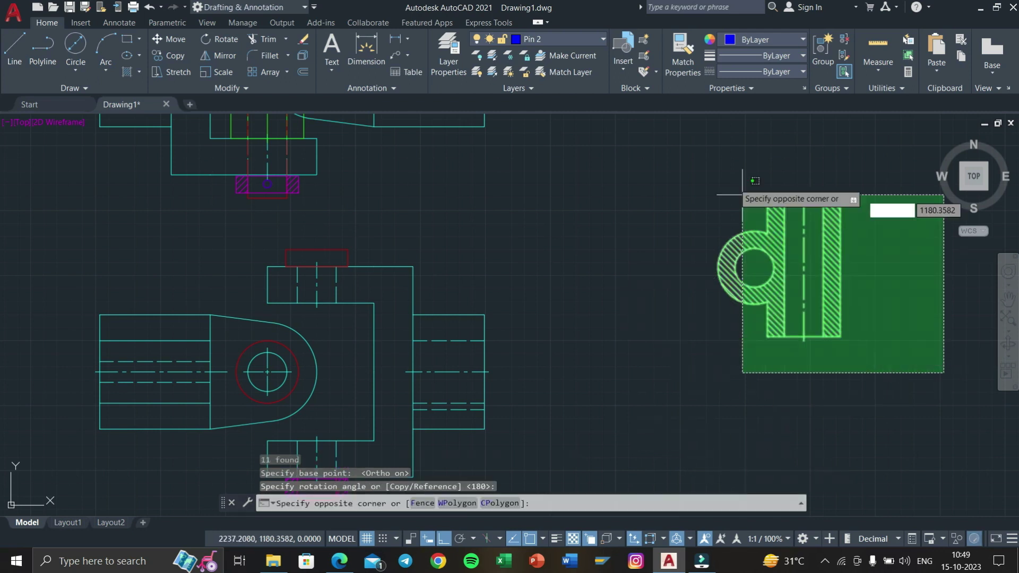
pyautogui.click(708, 204)
pyautogui.press('Return')
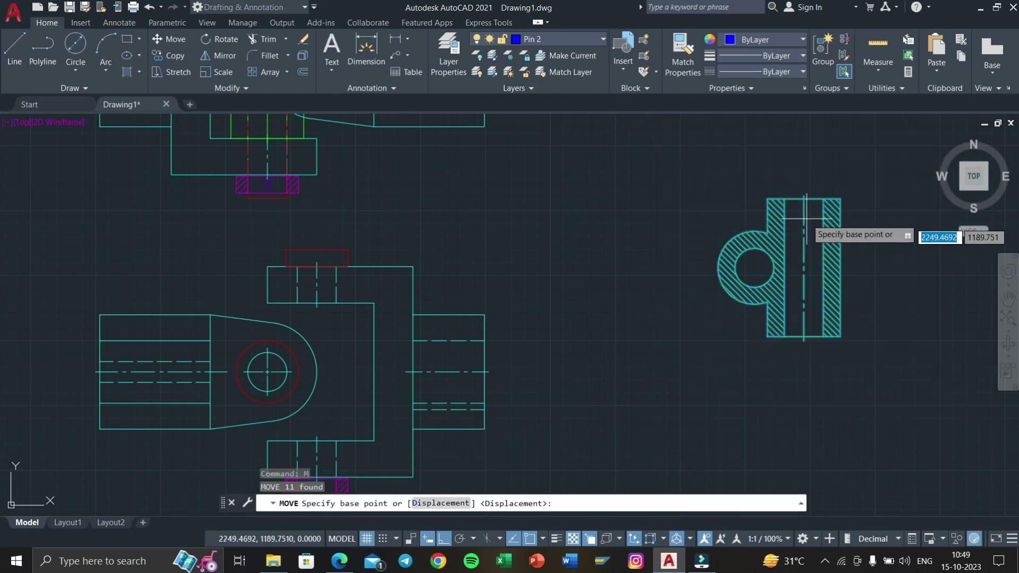
pyautogui.click(804, 199)
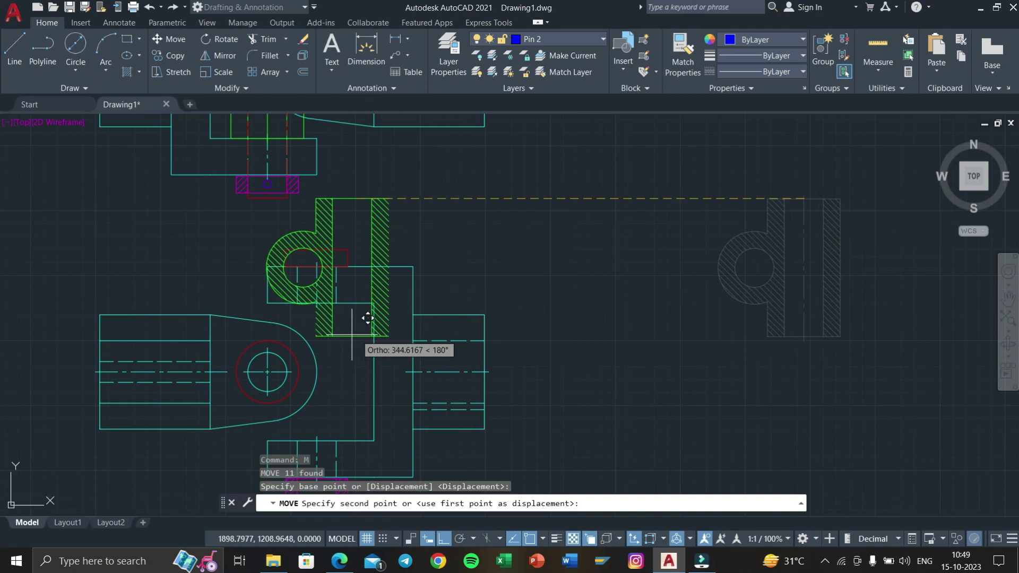
pyautogui.click(324, 300)
# Erase the red circle under the hatching and compare with the reference PDF.
pyautogui.scroll(2, 325, 300)
pyautogui.scroll(2, 395, 243)
pyautogui.scroll(1, 394, 243)
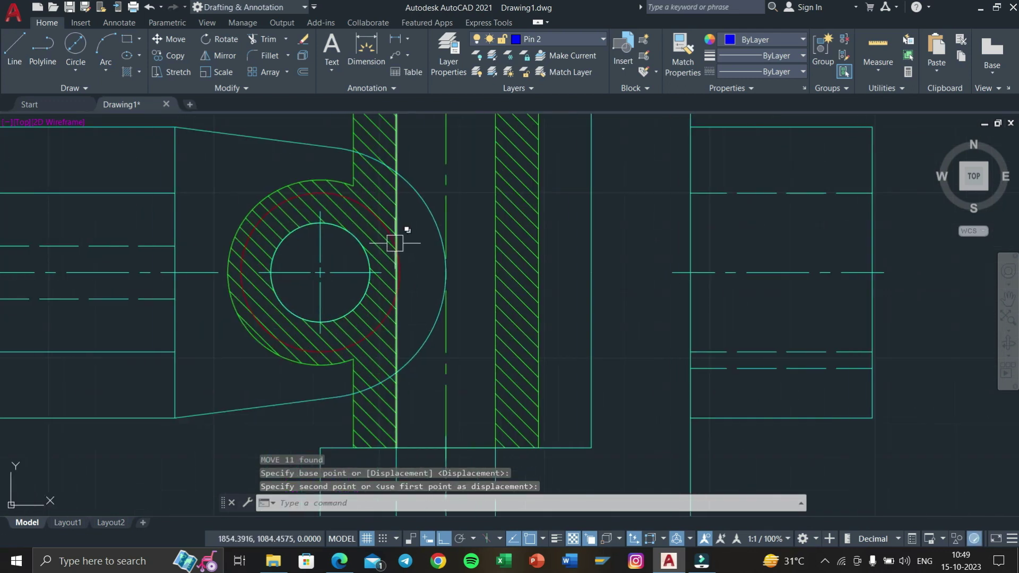
pyautogui.click(404, 273)
pyautogui.press('Delete')
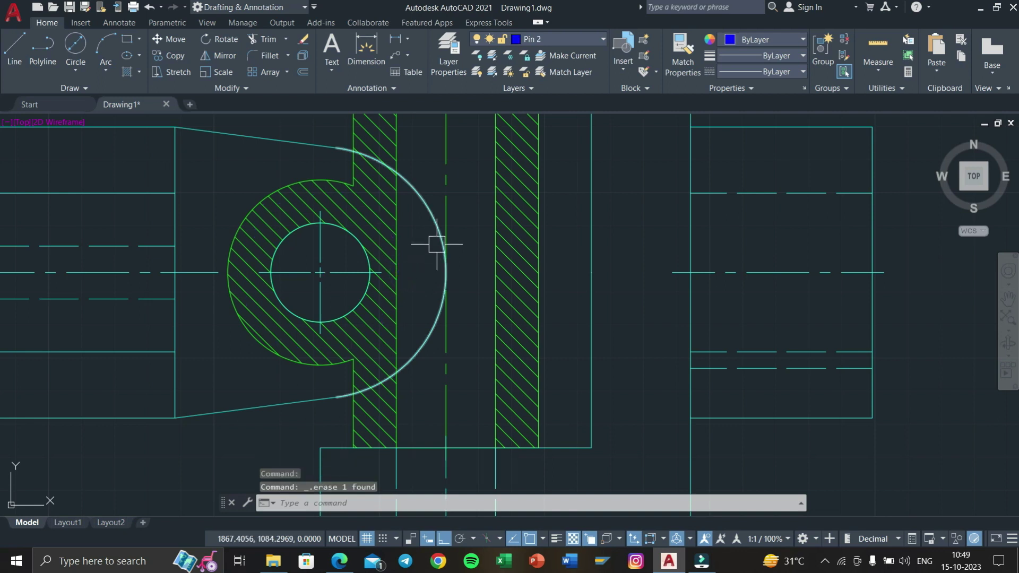
pyautogui.scroll(-4, 437, 244)
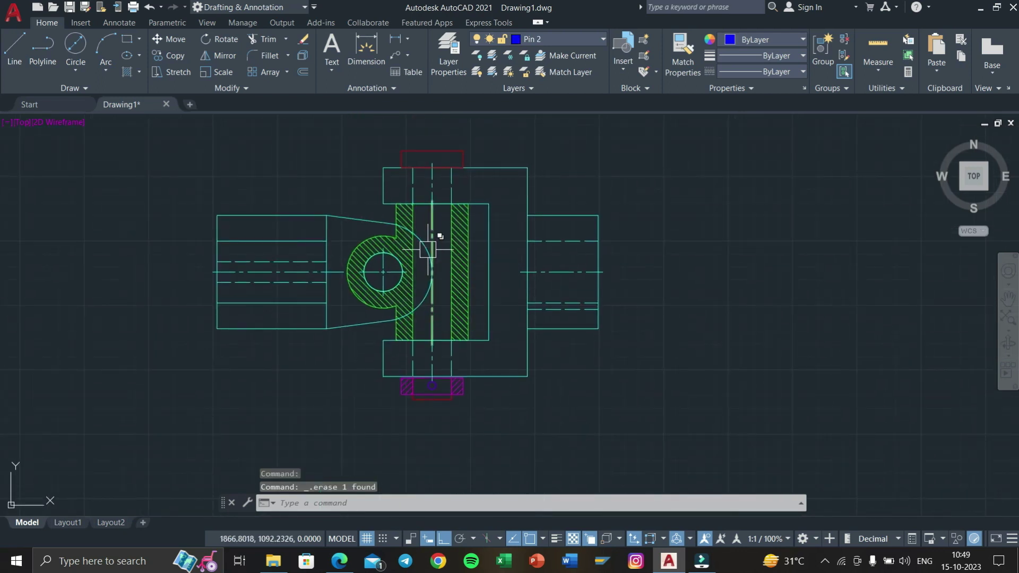
pyautogui.press('super+Tab')
pyautogui.click(396, 178)
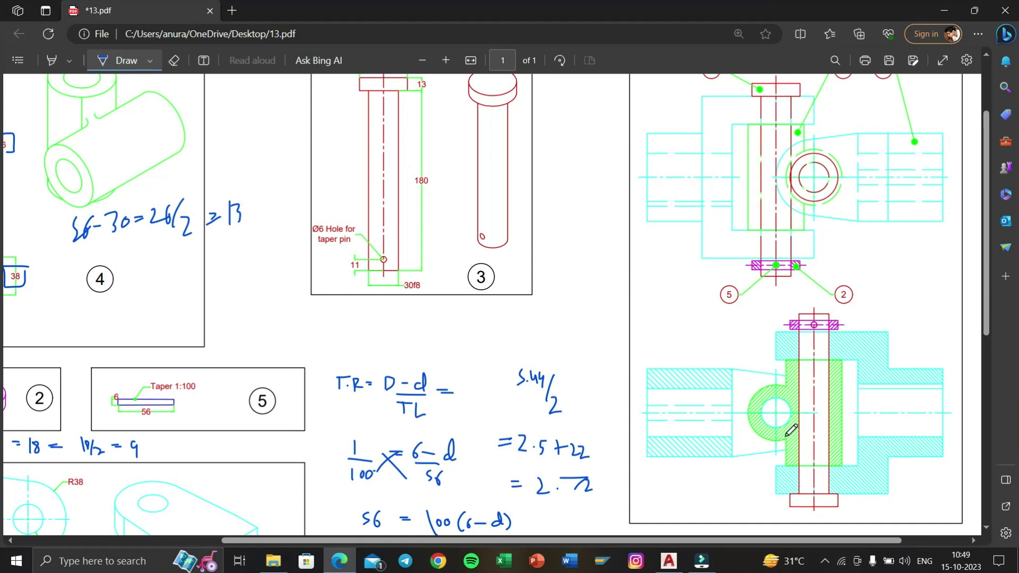
pyautogui.press('super+Tab')
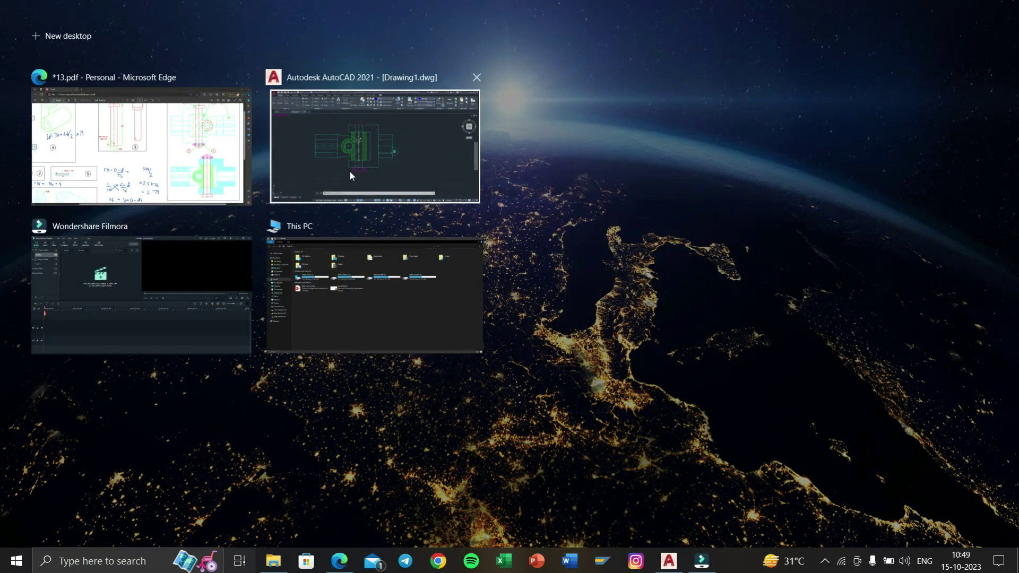
pyautogui.click(349, 170)
# Trim the sloping and vertical line overshoots back to the hatch edge.
pyautogui.scroll(4, 428, 248)
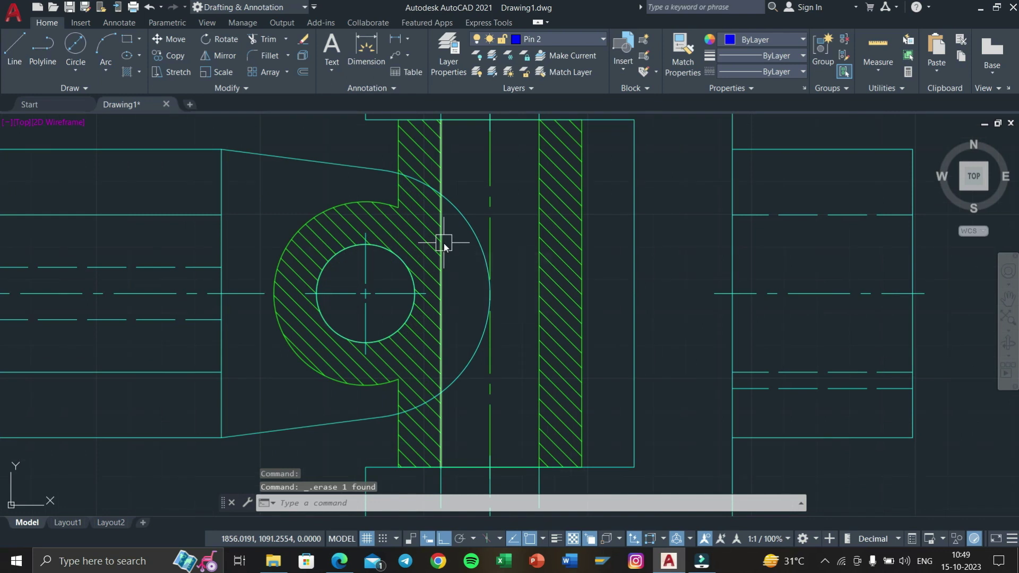
pyautogui.write('tr')
pyautogui.press('Return')
pyautogui.scroll(3, 466, 196)
pyautogui.scroll(2, 466, 196)
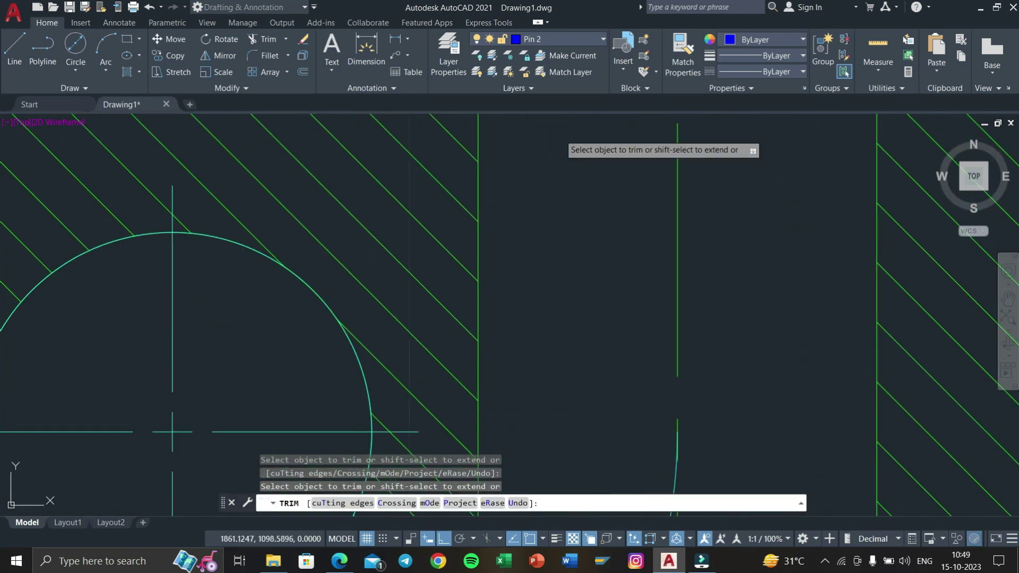
pyautogui.scroll(-3, 619, 321)
pyautogui.scroll(2, 626, 410)
pyautogui.scroll(-1, 648, 182)
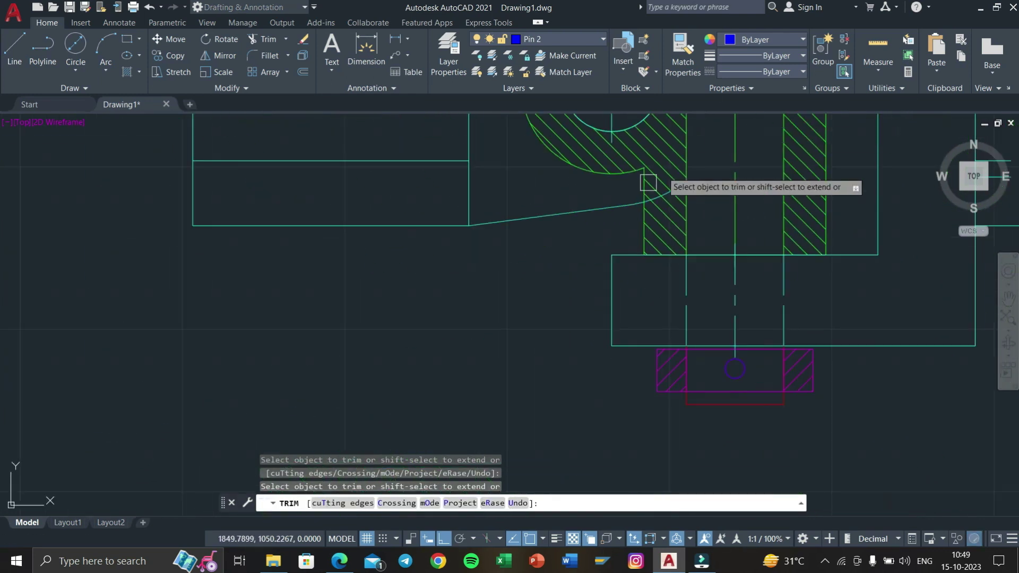
pyautogui.moveTo(619, 209); pyautogui.dragTo(544, 252, button='middle')
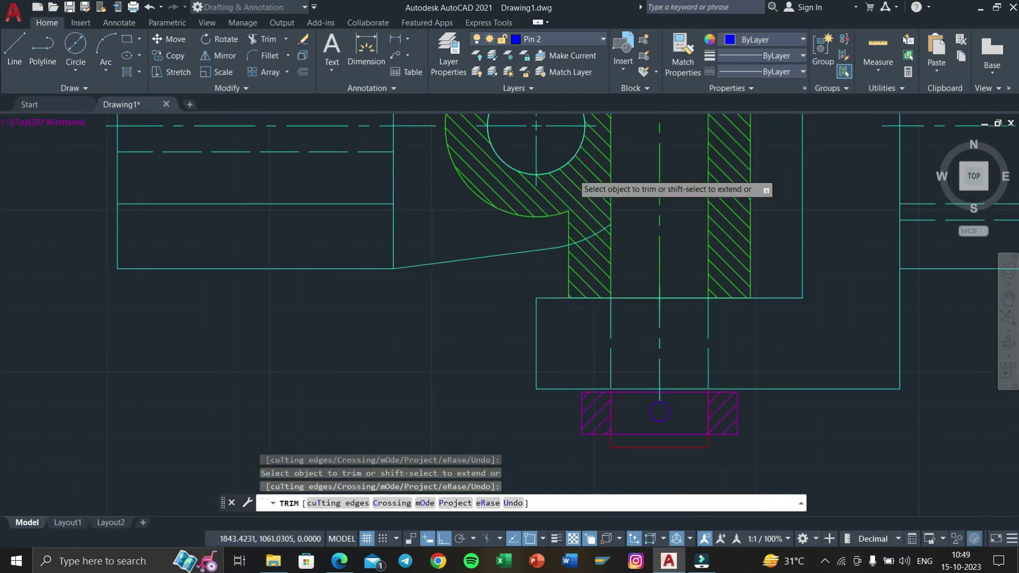
pyautogui.scroll(3, 584, 180)
pyautogui.scroll(2, 608, 237)
pyautogui.scroll(2, 585, 252)
pyautogui.click(578, 257)
pyautogui.click(482, 317)
pyautogui.click(414, 355)
pyautogui.click(345, 364)
# Trim the last line segment and arc end, then delete the centre-line cross.
pyautogui.scroll(-2, 389, 376)
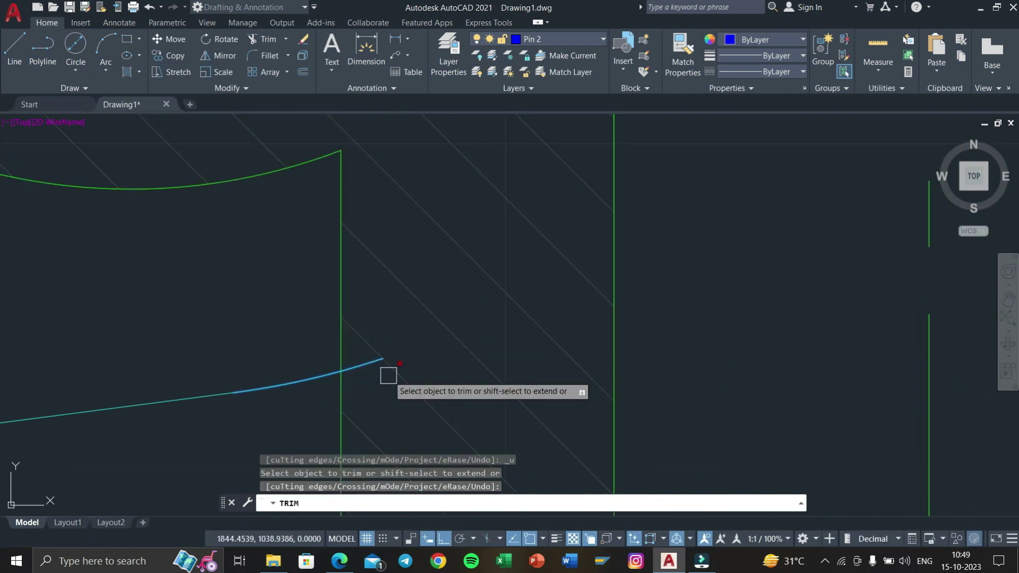
pyautogui.click(364, 366)
pyautogui.scroll(-4, 364, 364)
pyautogui.moveTo(364, 364)
pyautogui.mouseDown(button='middle')
pyautogui.moveTo(402, 388)
pyautogui.moveTo(357, 364)
pyautogui.mouseUp(button='middle')
pyautogui.scroll(3, 364, 273)
pyautogui.scroll(3, 364, 282)
pyautogui.click(291, 252)
pyautogui.scroll(-3, 170, 207)
pyautogui.scroll(-3, 170, 207)
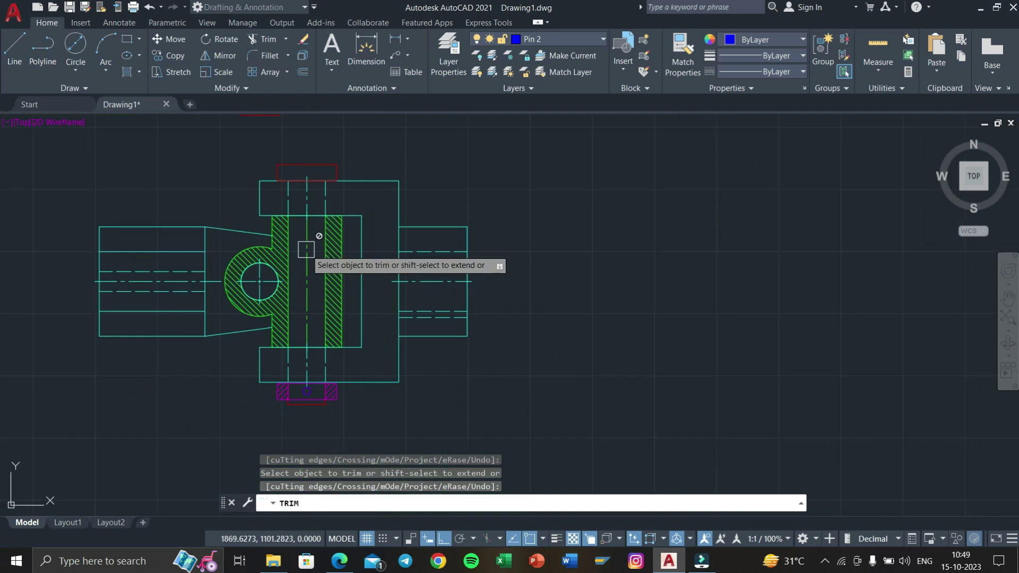
pyautogui.scroll(2, 329, 300)
pyautogui.press('Escape')
pyautogui.press('Escape')
pyautogui.click(348, 290)
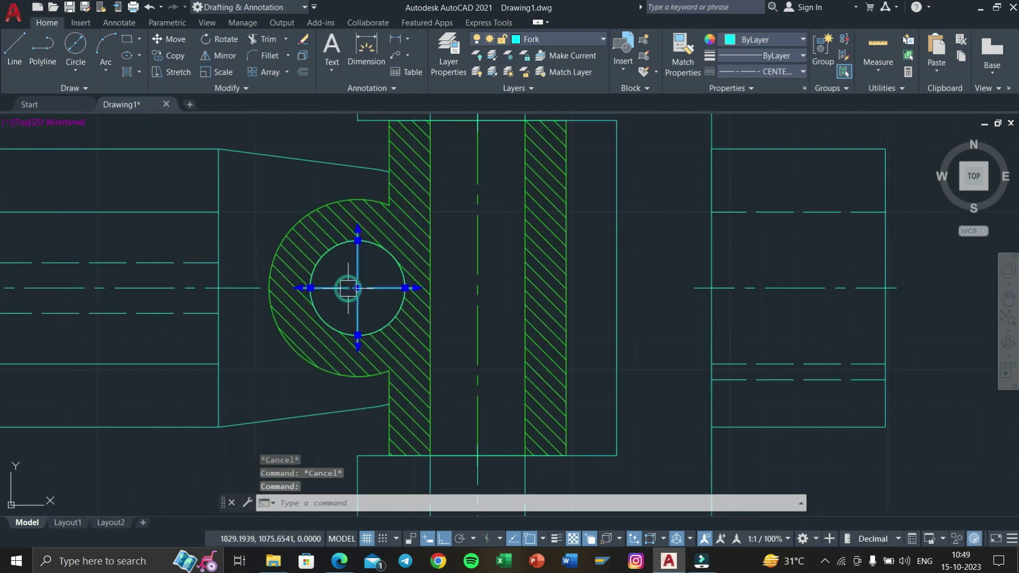
pyautogui.press('Delete')
pyautogui.press('super+Tab')
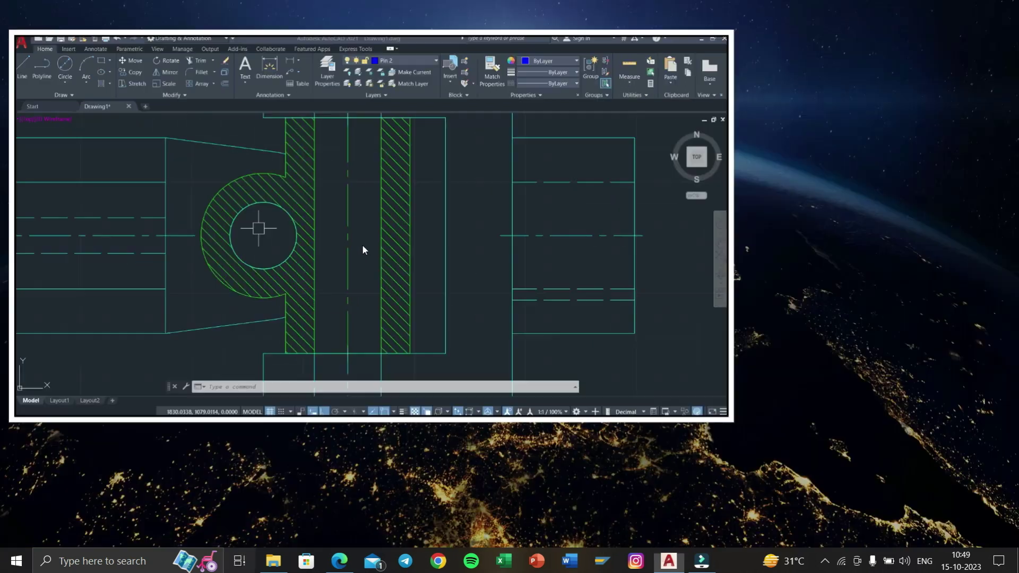
pyautogui.click(364, 149)
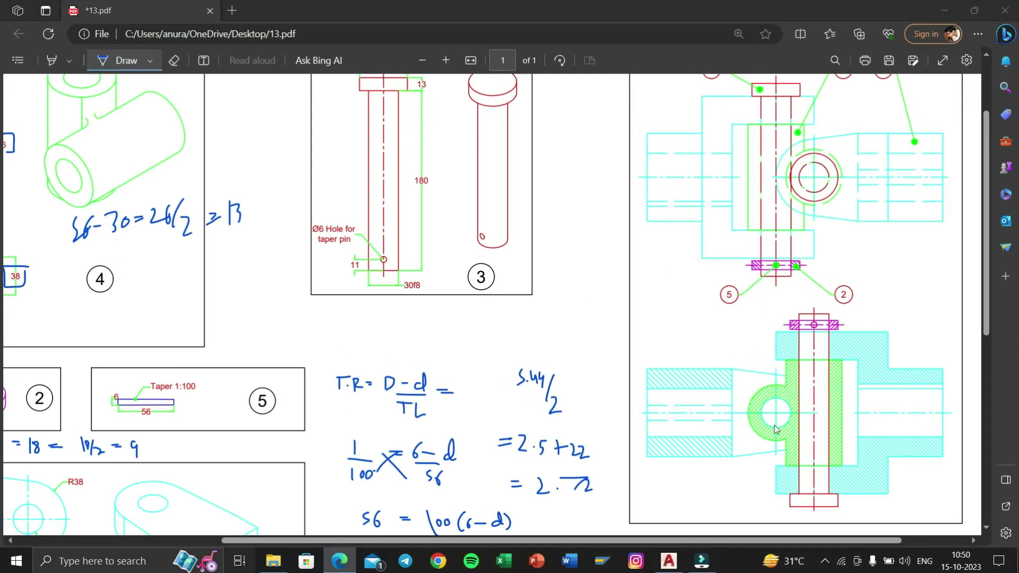
pyautogui.press('super+Tab')
pyautogui.click(388, 210)
pyautogui.scroll(3, 392, 209)
pyautogui.scroll(-4, 375, 269)
pyautogui.scroll(2, 410, 277)
pyautogui.scroll(1, 410, 289)
pyautogui.moveTo(409, 288); pyautogui.dragTo(425, 346, button='middle')
pyautogui.scroll(-2, 426, 346)
pyautogui.scroll(-1, 466, 319)
pyautogui.scroll(-1, 478, 268)
pyautogui.scroll(-1, 485, 291)
# Set the right part's dashed lines to ByLayer linetype so they show solid.
pyautogui.scroll(-1, 512, 187)
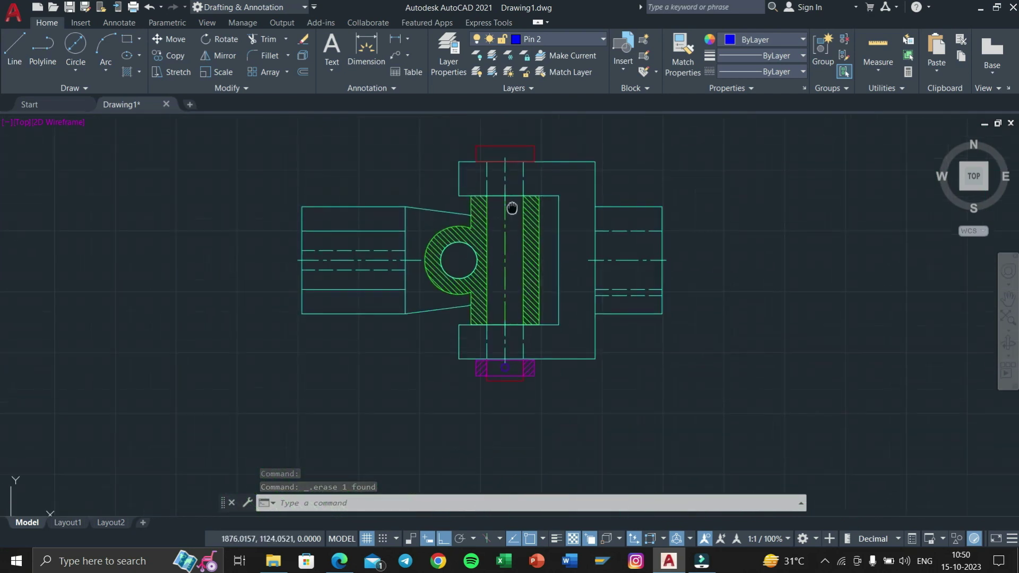
pyautogui.scroll(1, 510, 225)
pyautogui.moveTo(557, 238); pyautogui.dragTo(509, 168, button='middle')
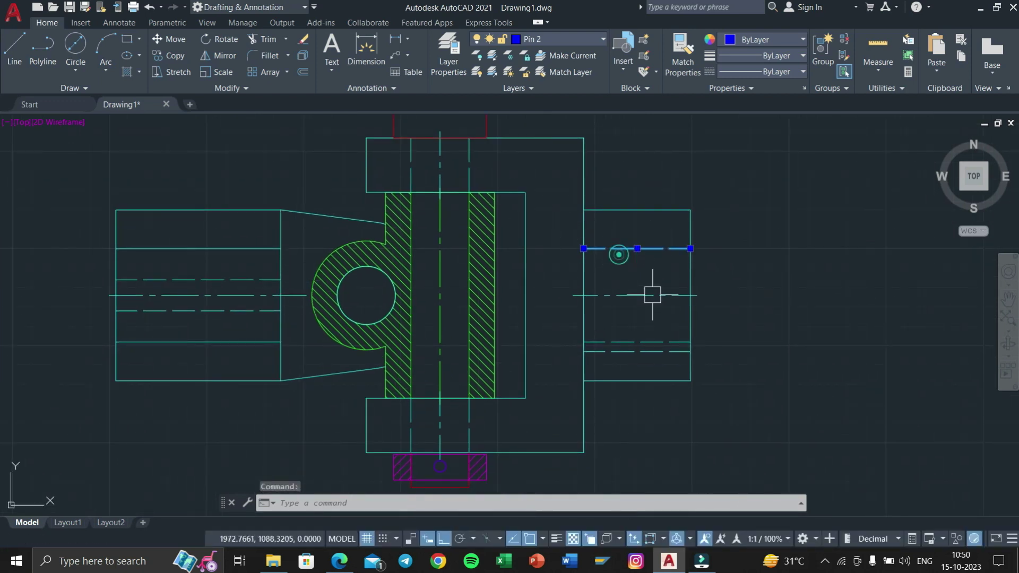
pyautogui.click(650, 364)
pyautogui.click(635, 333)
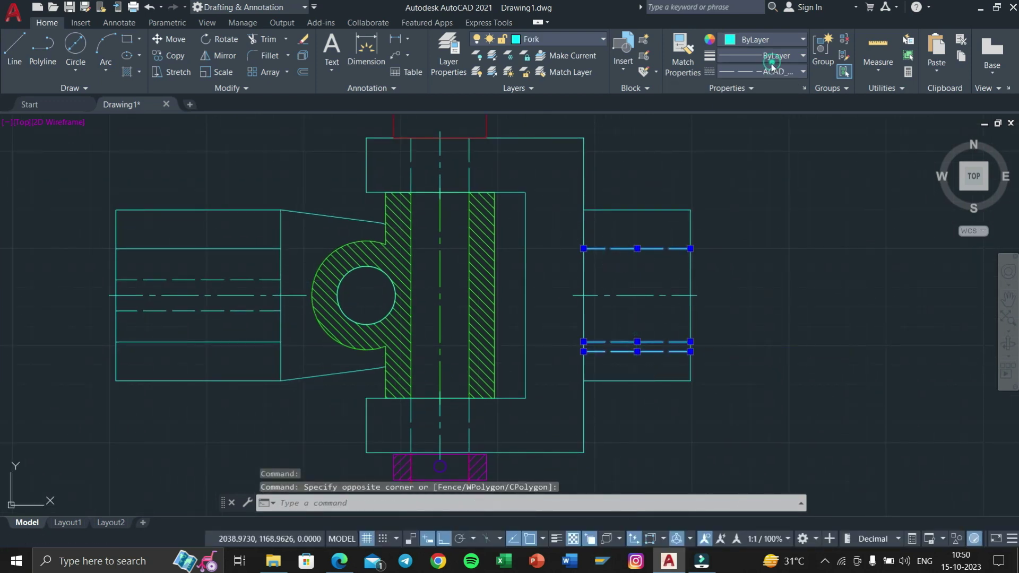
pyautogui.click(772, 66)
pyautogui.click(762, 79)
pyautogui.press('Escape')
pyautogui.click(765, 72)
pyautogui.press('Escape')
pyautogui.press('Escape')
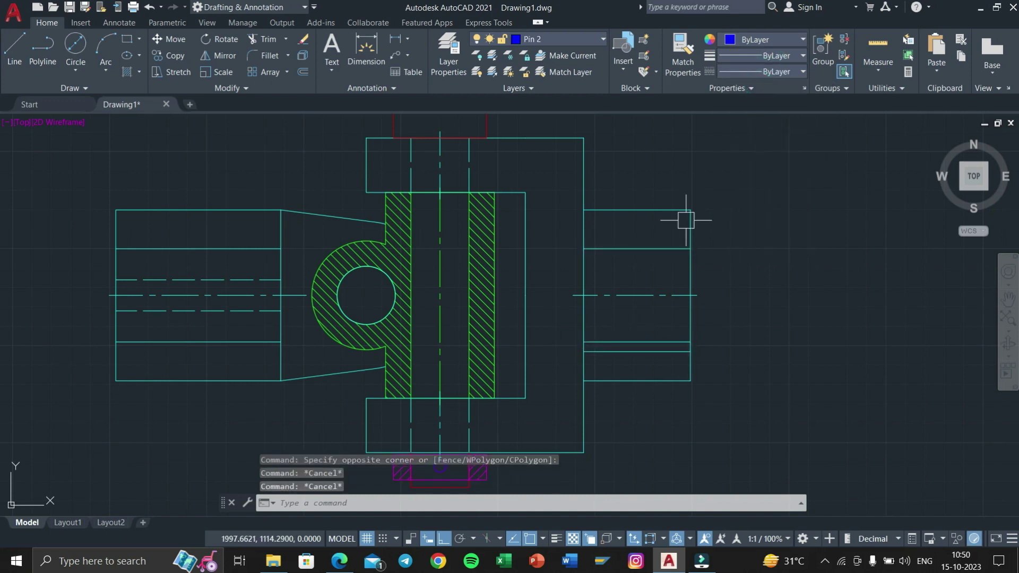
# Compare the assembly with the reference 13.pdf and recentre the view.
pyautogui.moveTo(684, 219); pyautogui.dragTo(750, 186, button='middle')
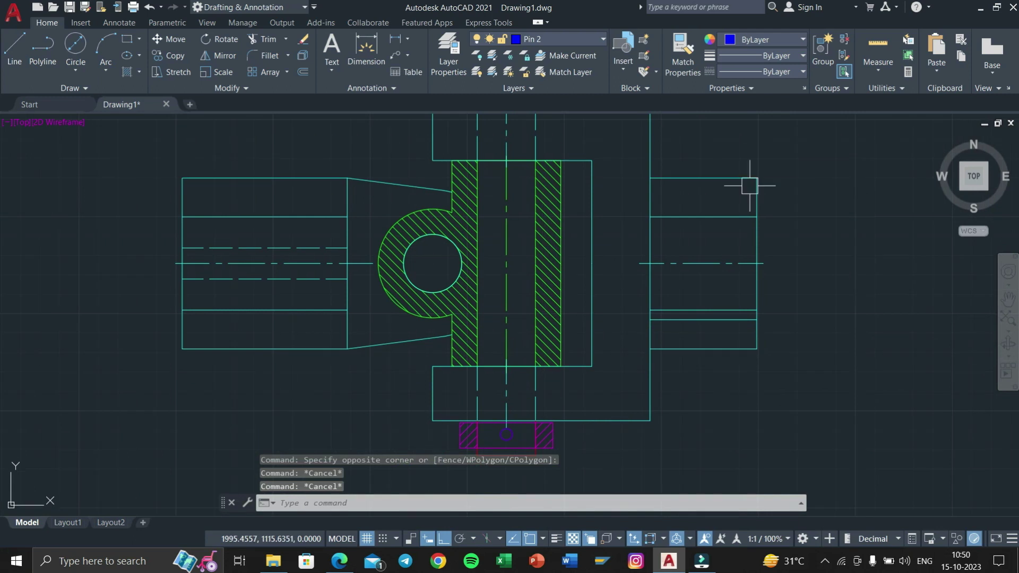
pyautogui.press('super+Tab')
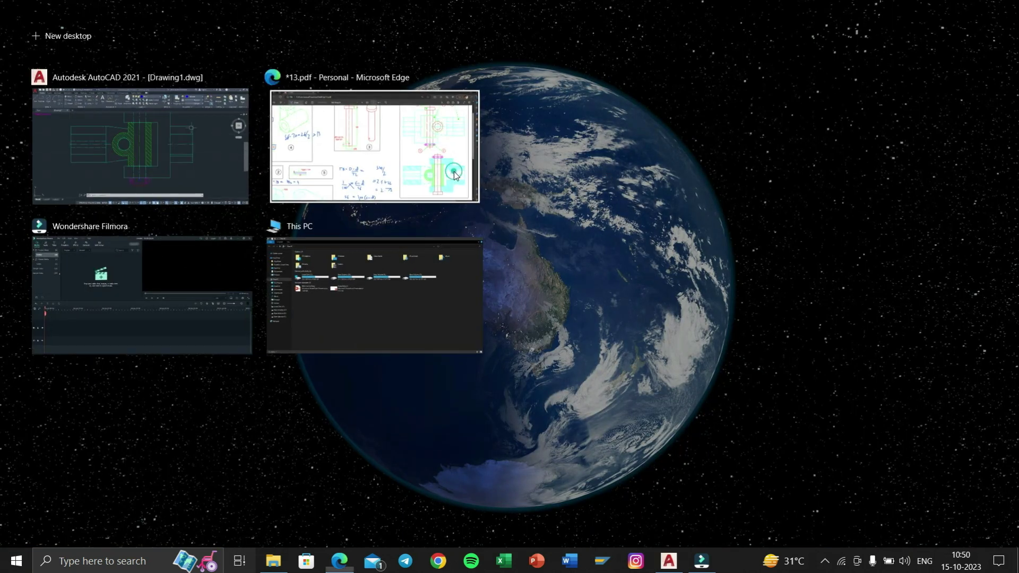
pyautogui.click(455, 174)
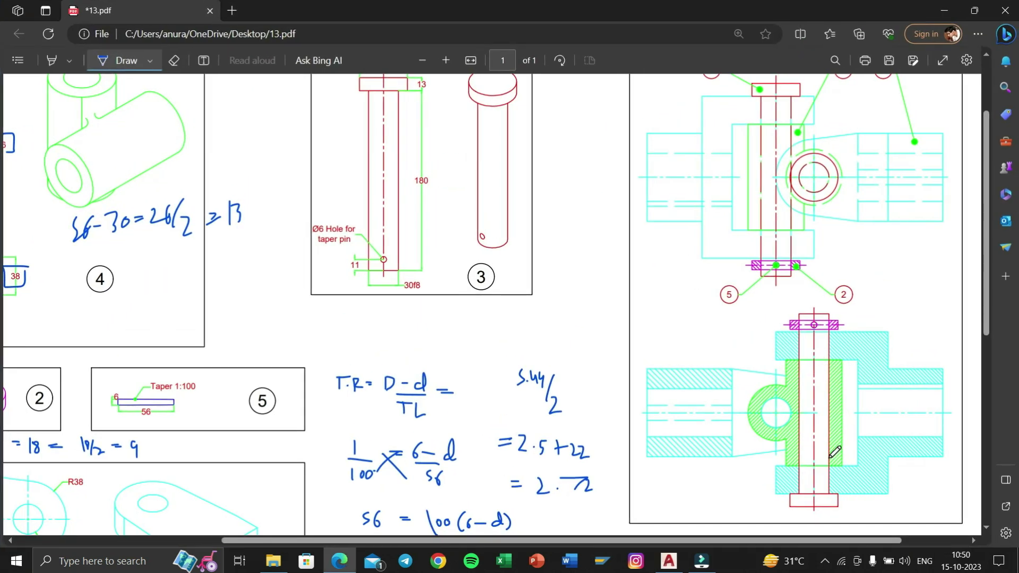
pyautogui.press('super+Tab')
pyautogui.click(422, 142)
pyautogui.moveTo(496, 309); pyautogui.dragTo(471, 269, button='middle')
pyautogui.scroll(-3, 477, 281)
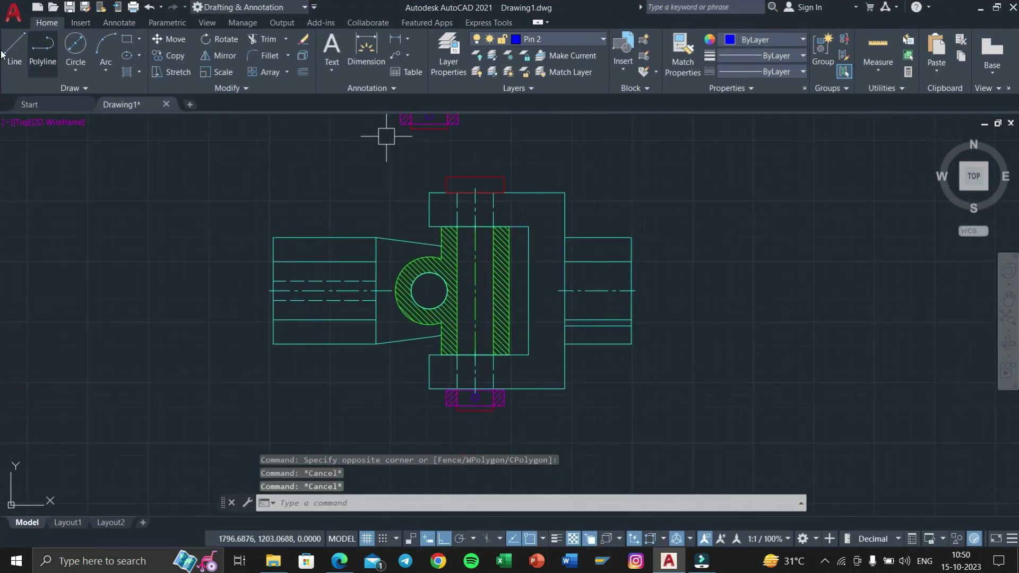
# Make Pin 1 the current layer and draw the first vertical pin edge line.
pyautogui.click(545, 45)
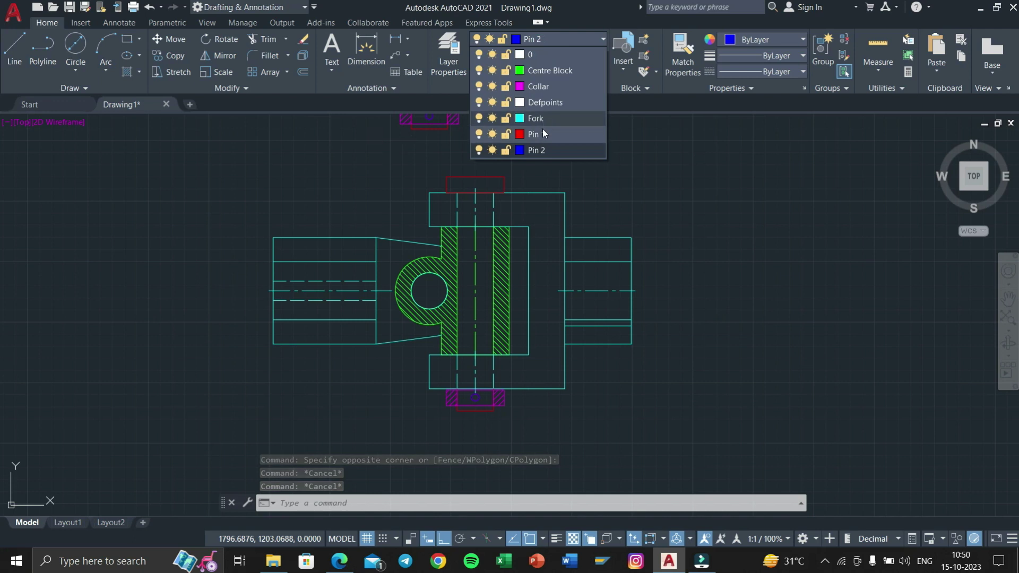
pyautogui.click(542, 133)
pyautogui.click(14, 48)
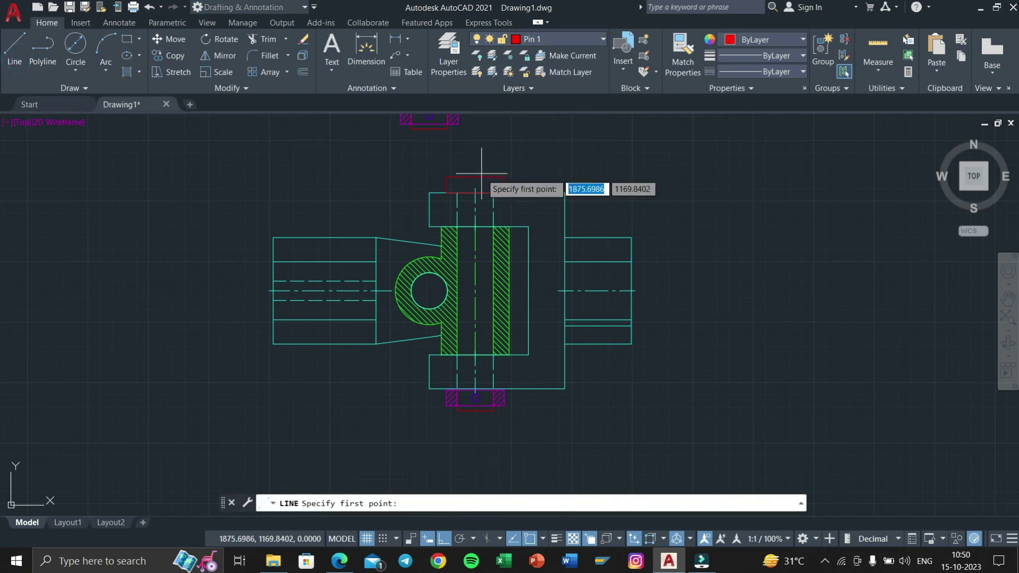
pyautogui.click(457, 193)
pyautogui.scroll(1, 451, 398)
pyautogui.scroll(5, 461, 408)
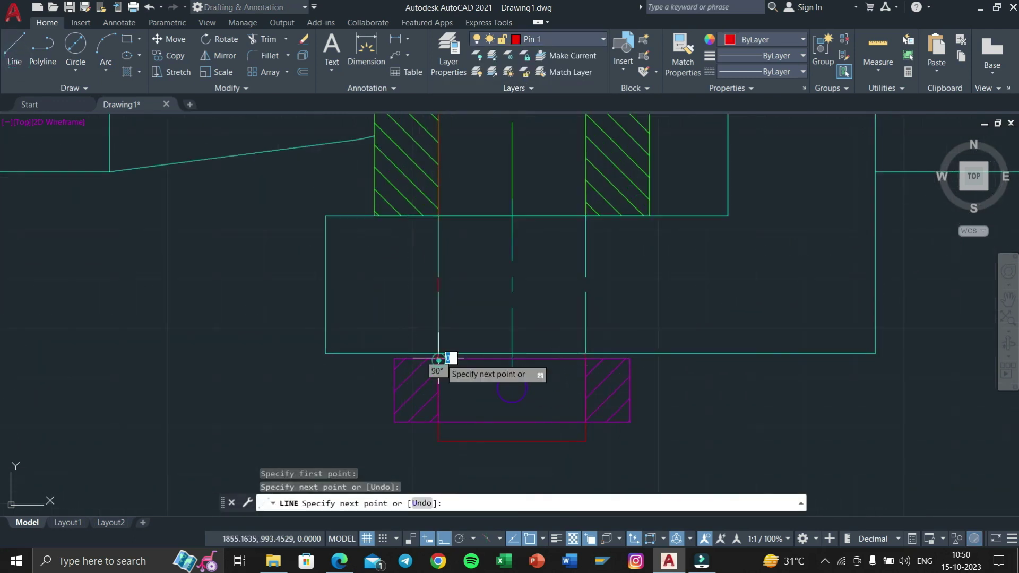
pyautogui.click(457, 340)
pyautogui.press('Return')
pyautogui.scroll(-4, 427, 352)
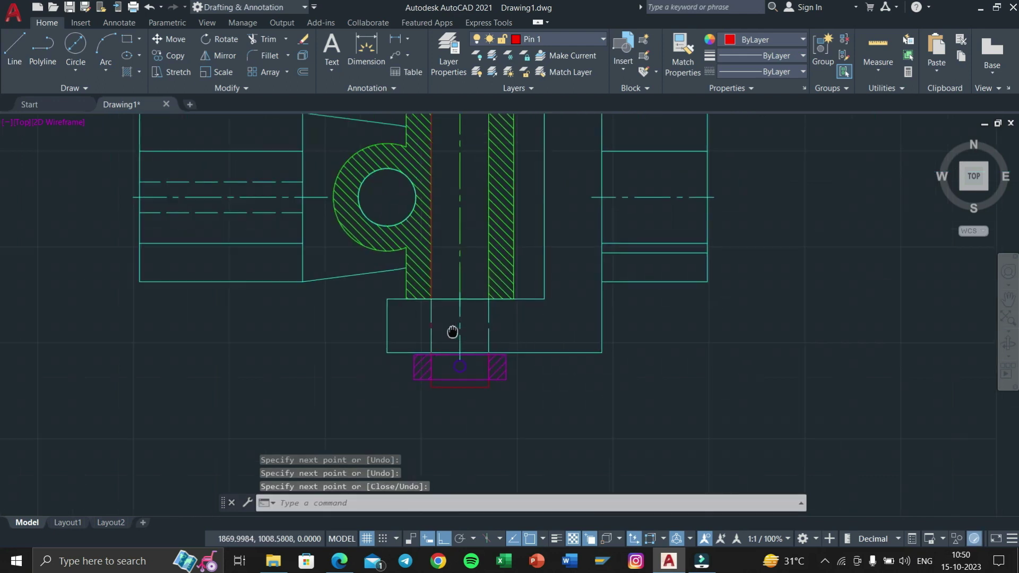
pyautogui.scroll(2, 452, 331)
# Draw the second vertical pin edge line down to the block's bottom edge.
pyautogui.press('Return')
pyautogui.scroll(-4, 441, 228)
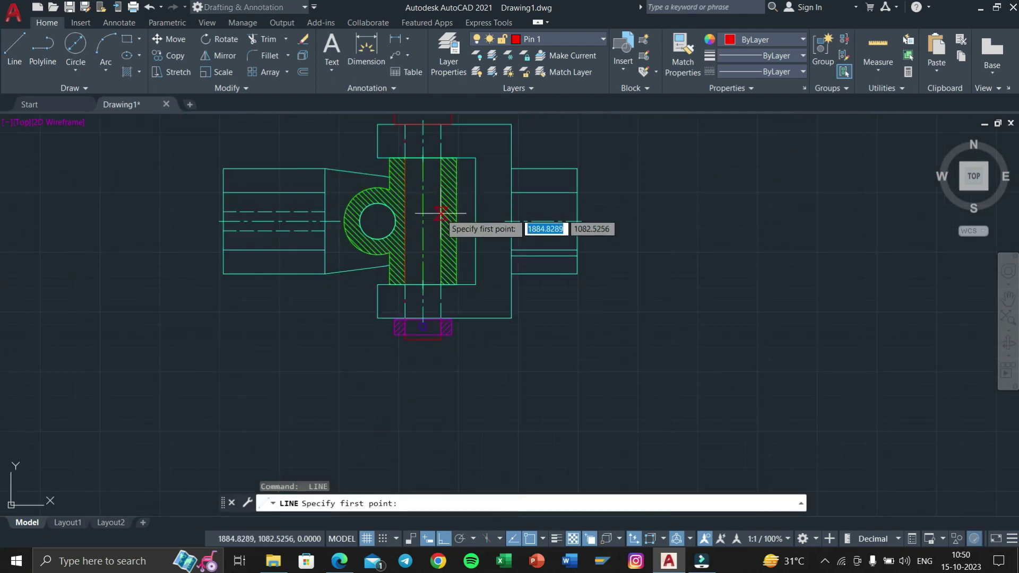
pyautogui.click(441, 131)
pyautogui.scroll(4, 446, 297)
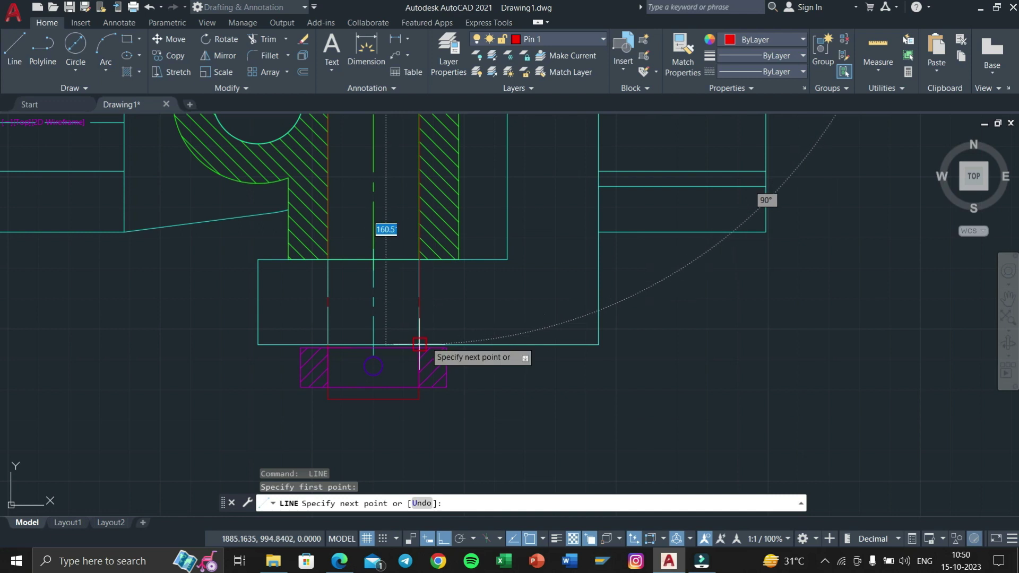
pyautogui.click(419, 344)
pyautogui.press('Escape')
pyautogui.press('Escape')
# Delete the cyan duplicate lines overlapping the right and left pin edges.
pyautogui.scroll(3, 423, 301)
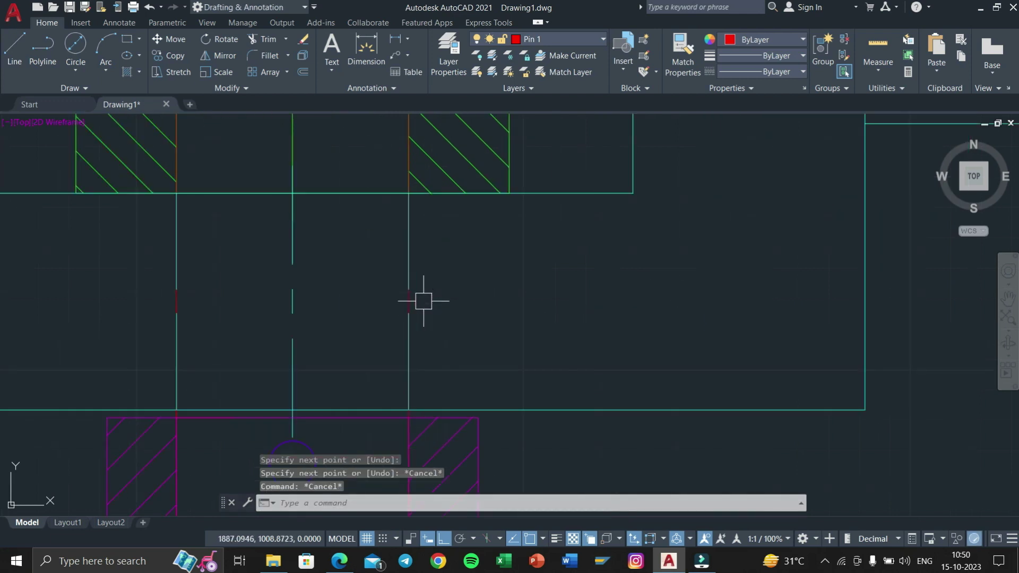
pyautogui.click(416, 300)
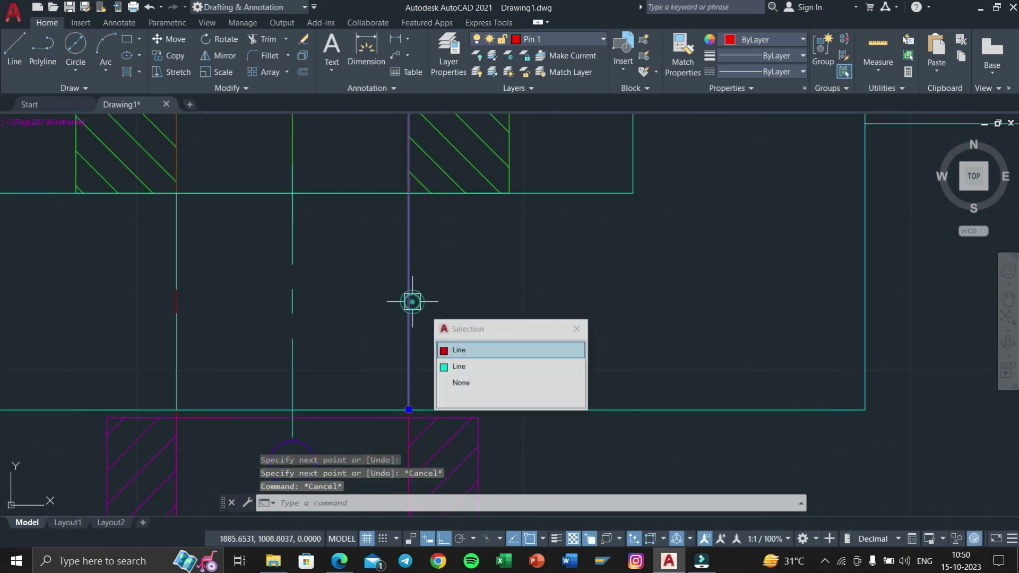
pyautogui.click(470, 367)
pyautogui.press('Delete')
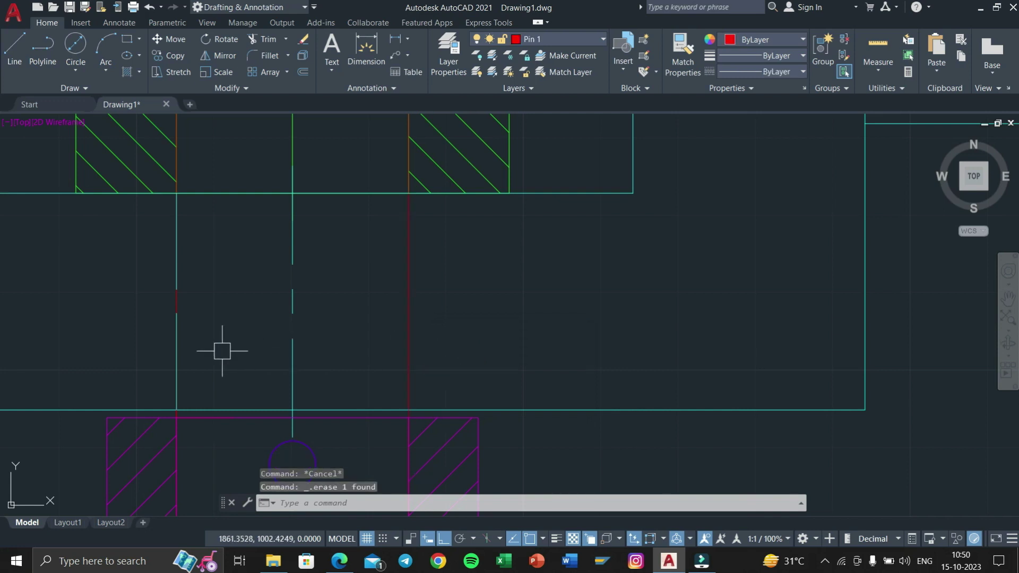
pyautogui.click(170, 351)
pyautogui.click(178, 358)
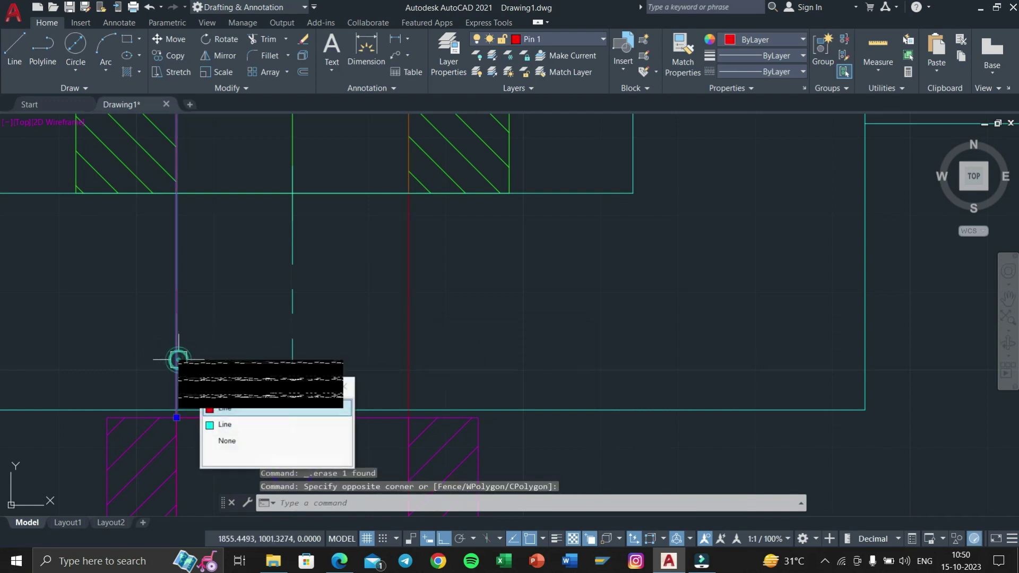
pyautogui.click(217, 429)
pyautogui.press('Delete')
# Delete the two remaining overlapping duplicate edge lines in the upper view.
pyautogui.scroll(-5, 220, 360)
pyautogui.scroll(2, 249, 295)
pyautogui.scroll(4, 249, 295)
pyautogui.click(351, 348)
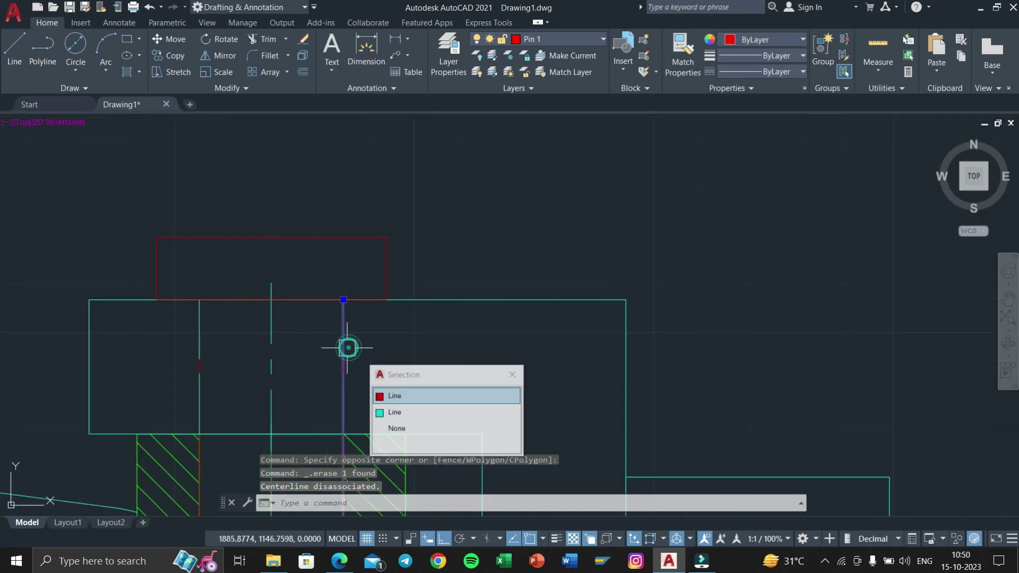
pyautogui.click(393, 413)
pyautogui.press('Delete')
pyautogui.click(203, 378)
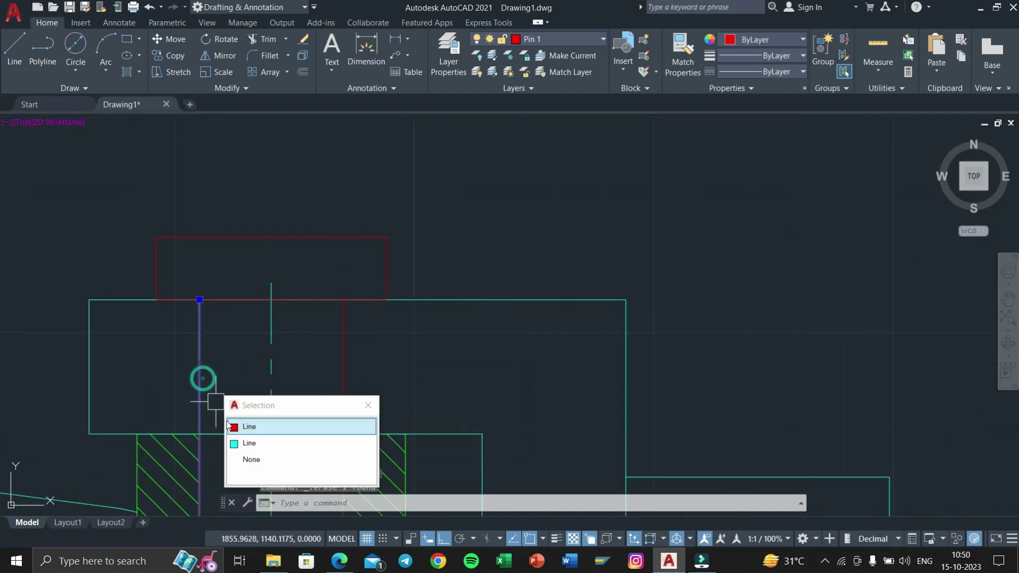
pyautogui.click(249, 442)
pyautogui.press('Delete')
pyautogui.scroll(-5, 255, 425)
pyautogui.scroll(3, 307, 308)
pyautogui.moveTo(340, 354); pyautogui.dragTo(336, 303, button='middle')
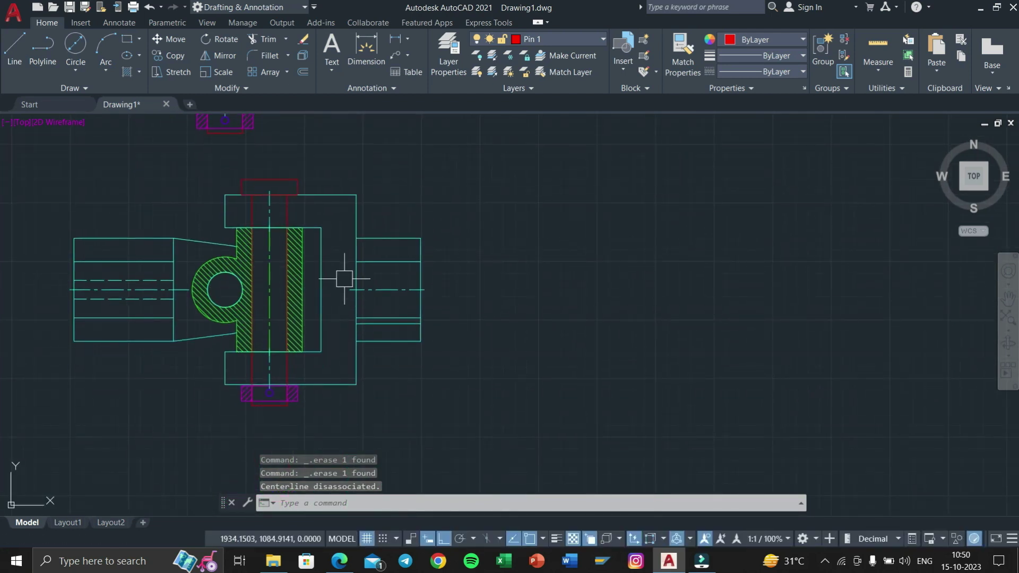
# Hatch the rectangular areas of the fork's left part with Pin 1 current.
pyautogui.write('h')
pyautogui.press('Return')
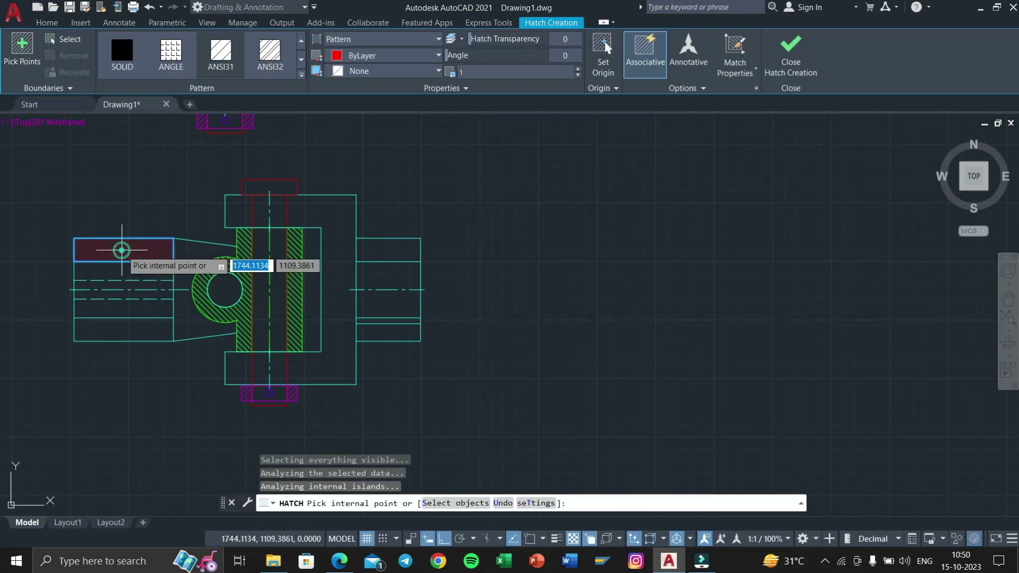
pyautogui.click(128, 329)
pyautogui.press('Escape')
pyautogui.press('Escape')
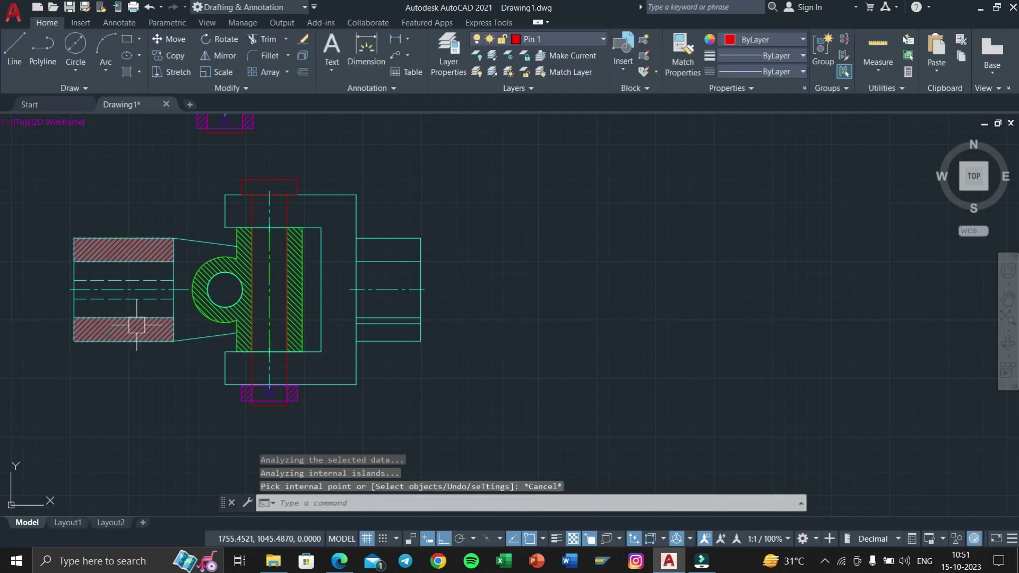
pyautogui.click(532, 40)
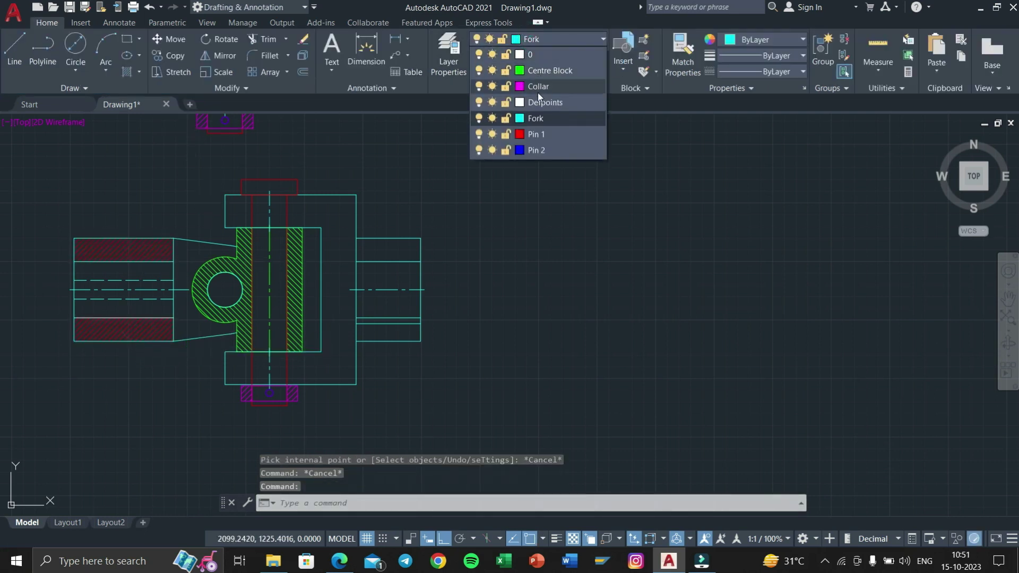
pyautogui.click(536, 135)
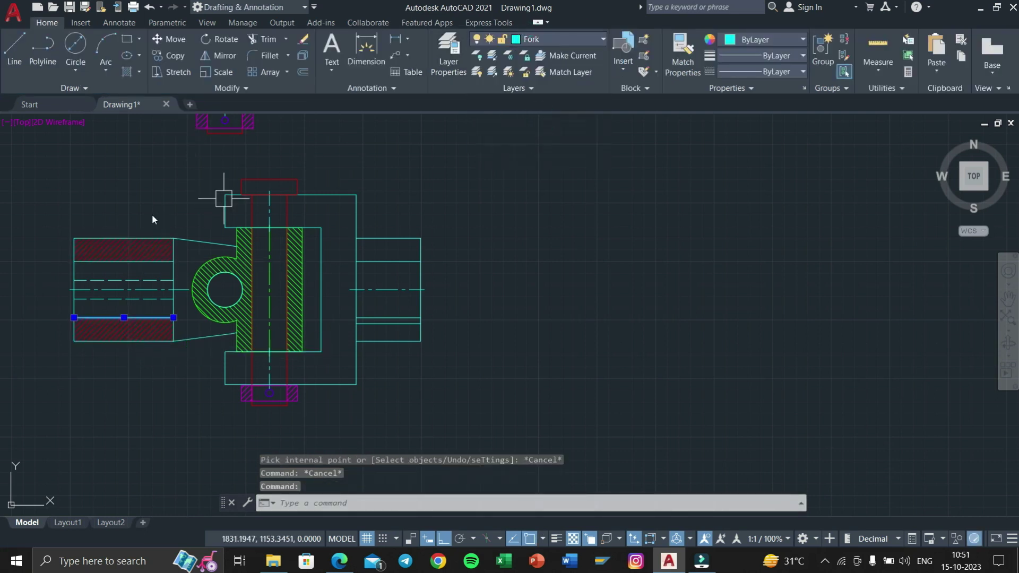
# Move the left part's red hatch onto the Fork layer and make Fork current.
pyautogui.click(127, 255)
pyautogui.click(62, 26)
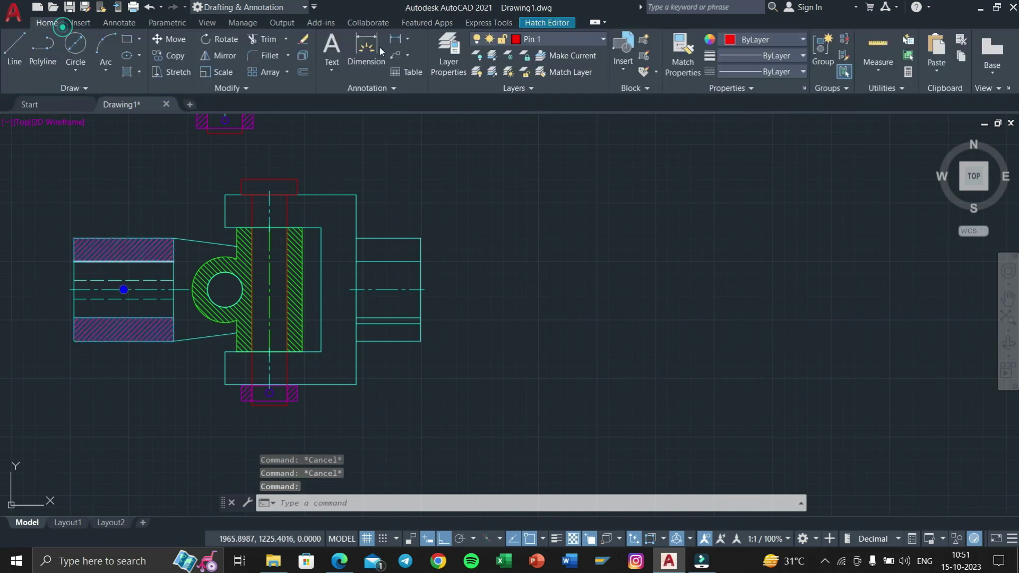
pyautogui.click(571, 40)
pyautogui.click(553, 119)
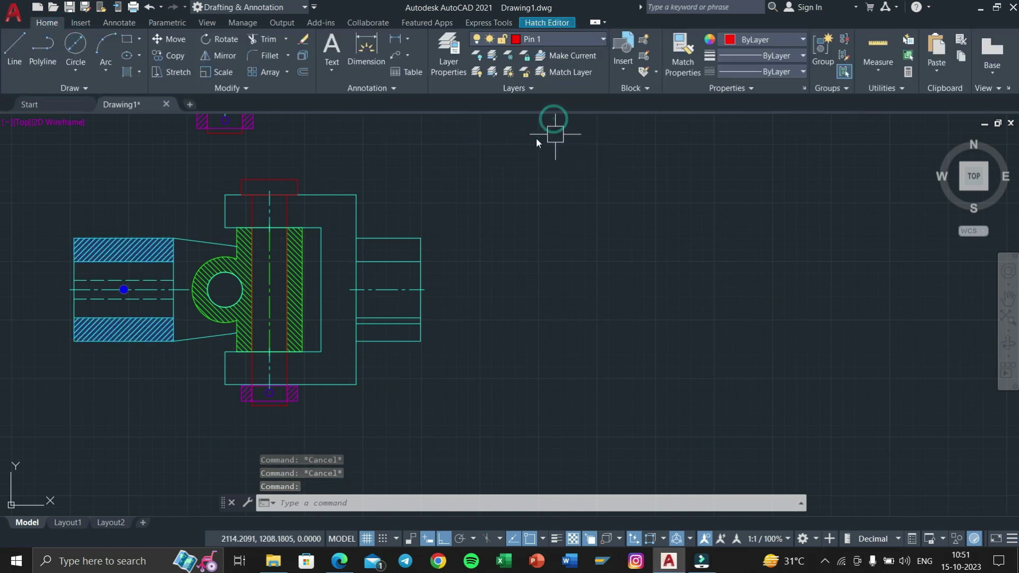
pyautogui.press('Escape')
pyautogui.click(562, 40)
pyautogui.click(558, 120)
pyautogui.scroll(1, 361, 207)
# Start a hatch on the fork's upper-left, lower-left and large right-hand regions.
pyautogui.scroll(2, 494, 202)
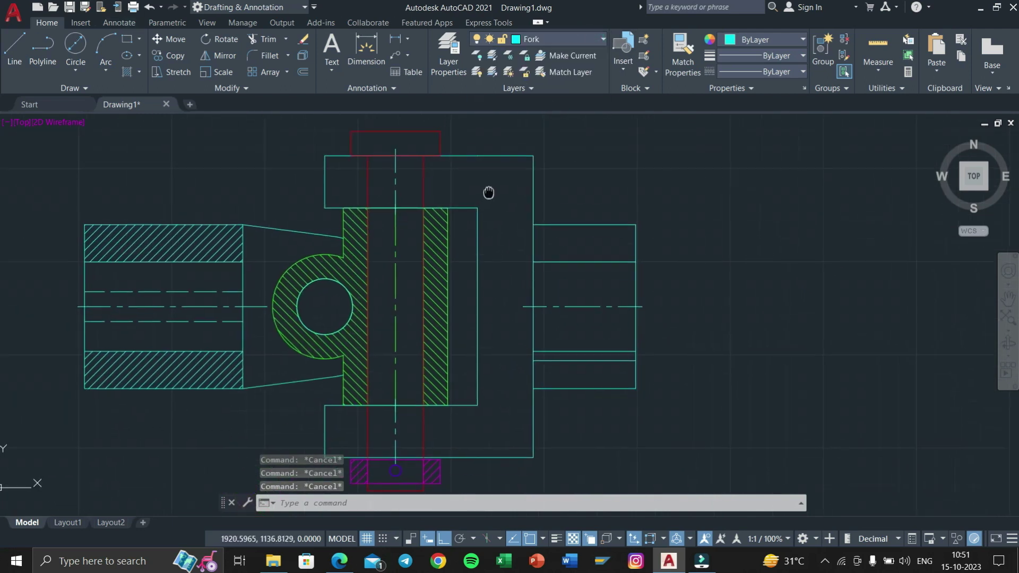
pyautogui.write('h')
pyautogui.press('Return')
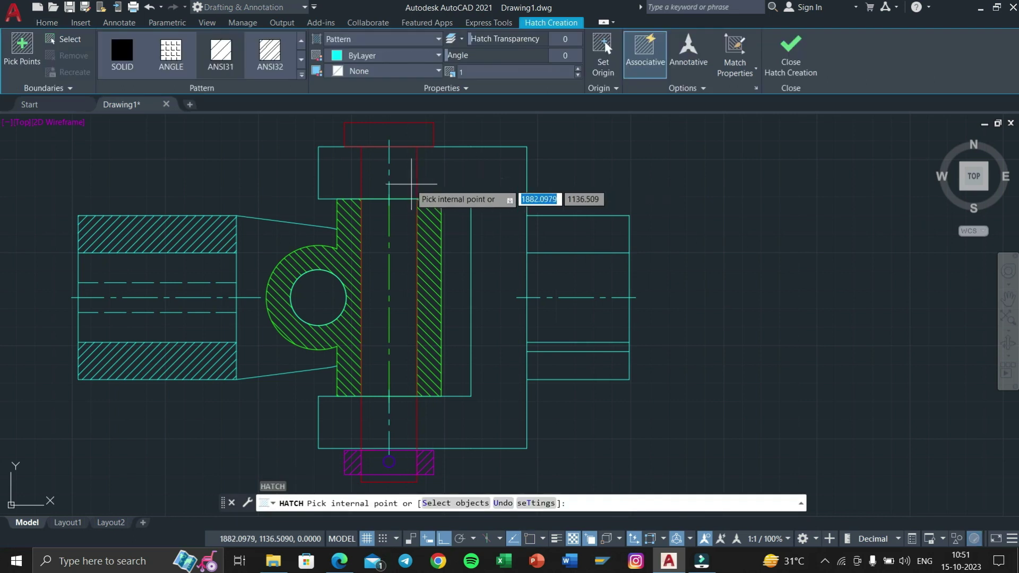
pyautogui.click(340, 171)
pyautogui.click(331, 420)
pyautogui.click(484, 422)
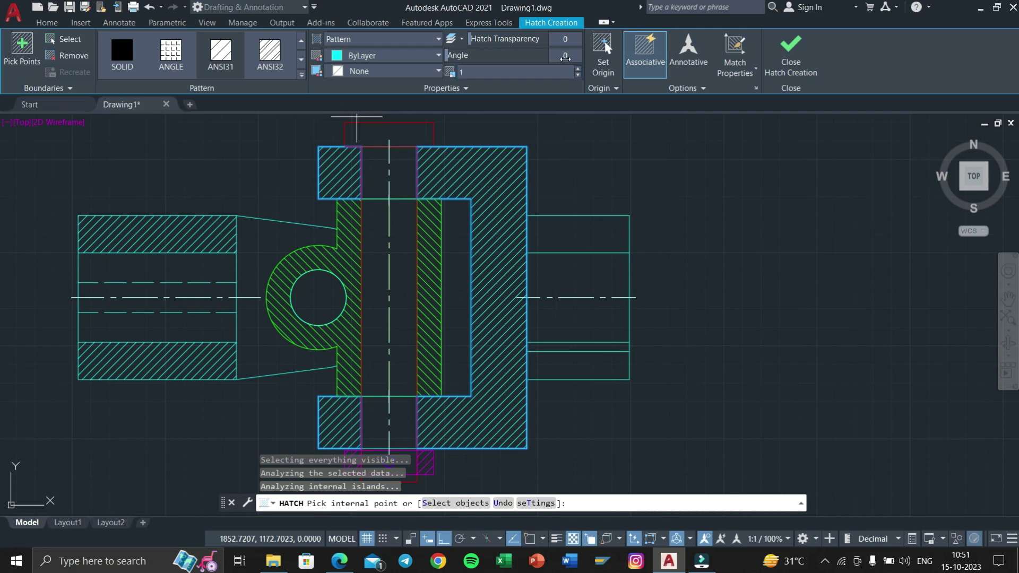
# Try hatch angles 45, 90 and 135, then settle on 0 and place the hatch.
pyautogui.click(565, 58)
pyautogui.press('Return')
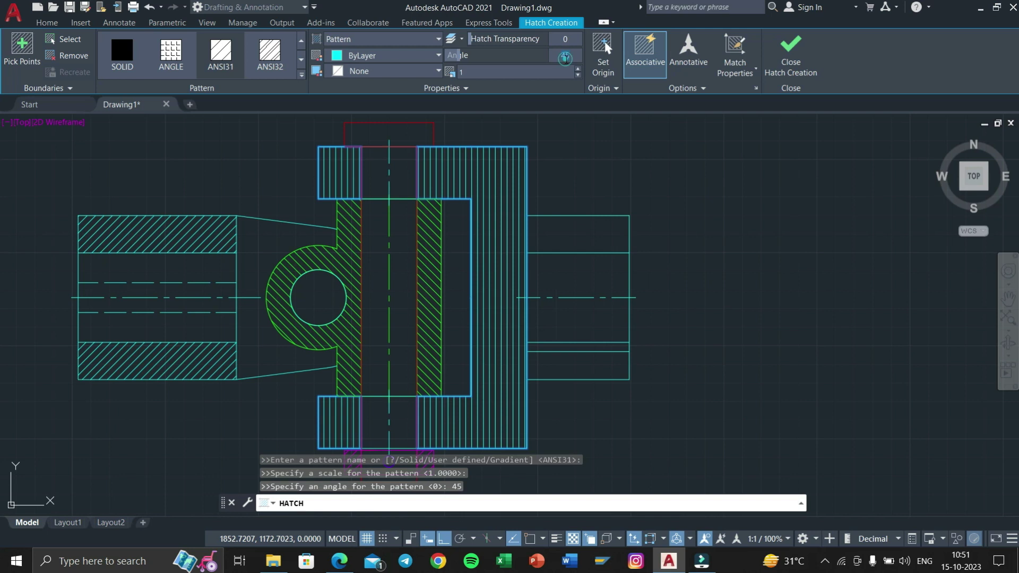
pyautogui.press('Return')
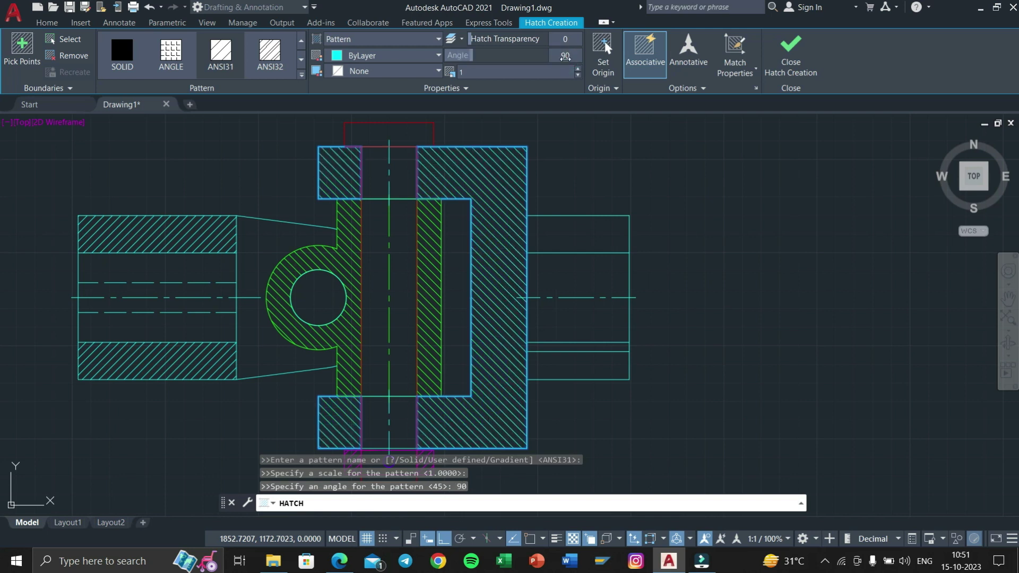
pyautogui.write('5')
pyautogui.press('Return')
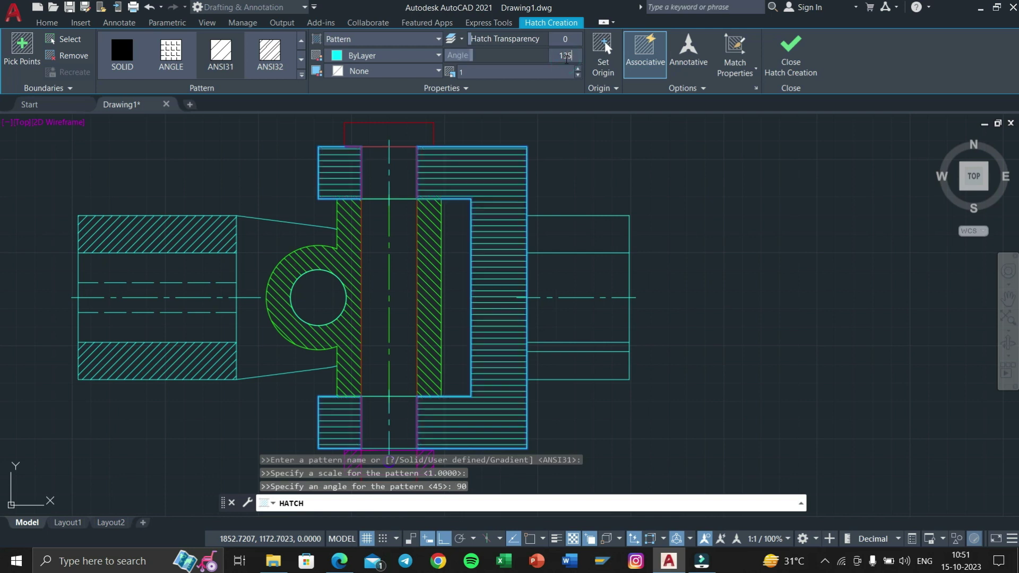
pyautogui.write('0')
pyautogui.press('Return')
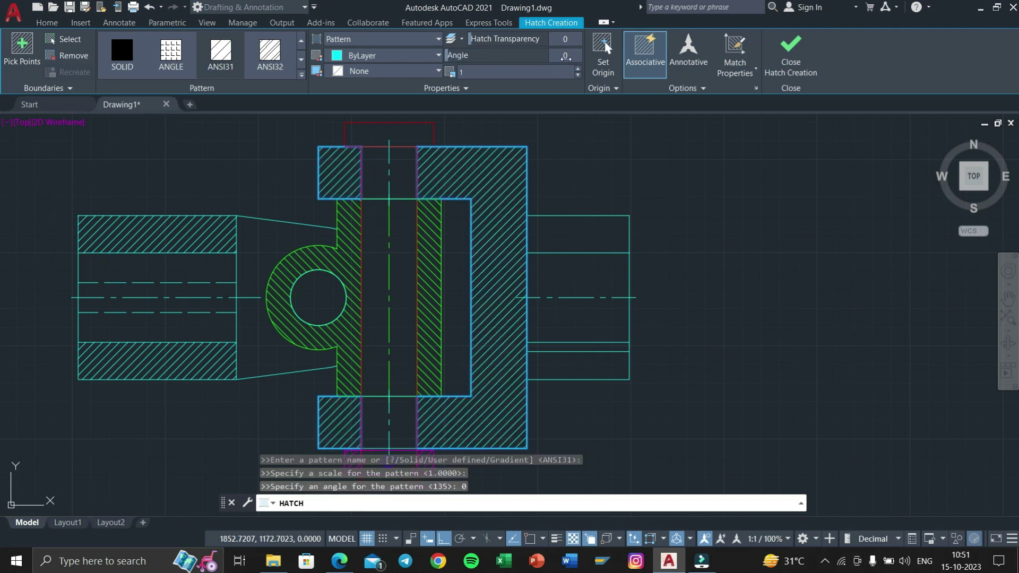
pyautogui.press('Escape')
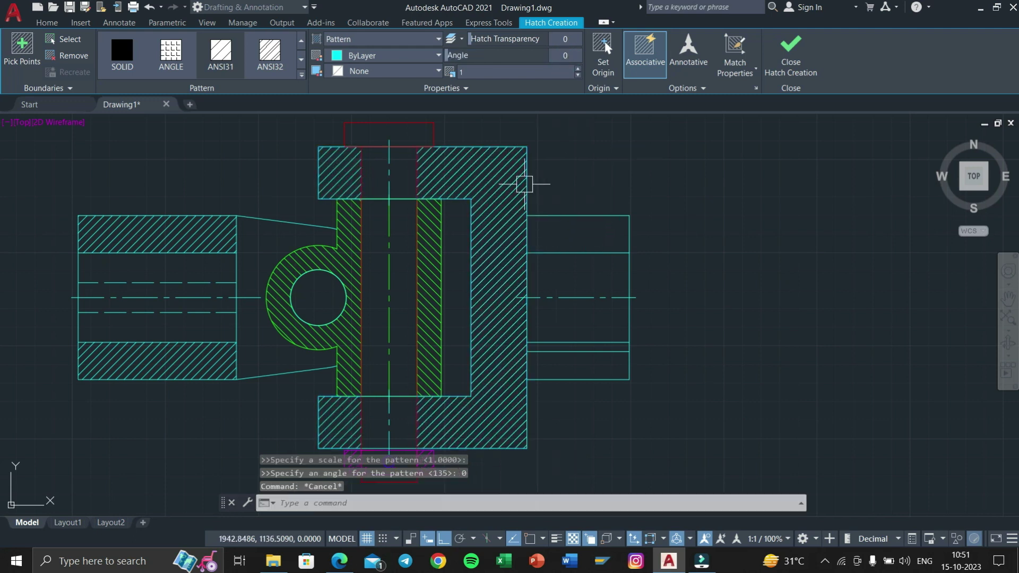
pyautogui.press('Escape')
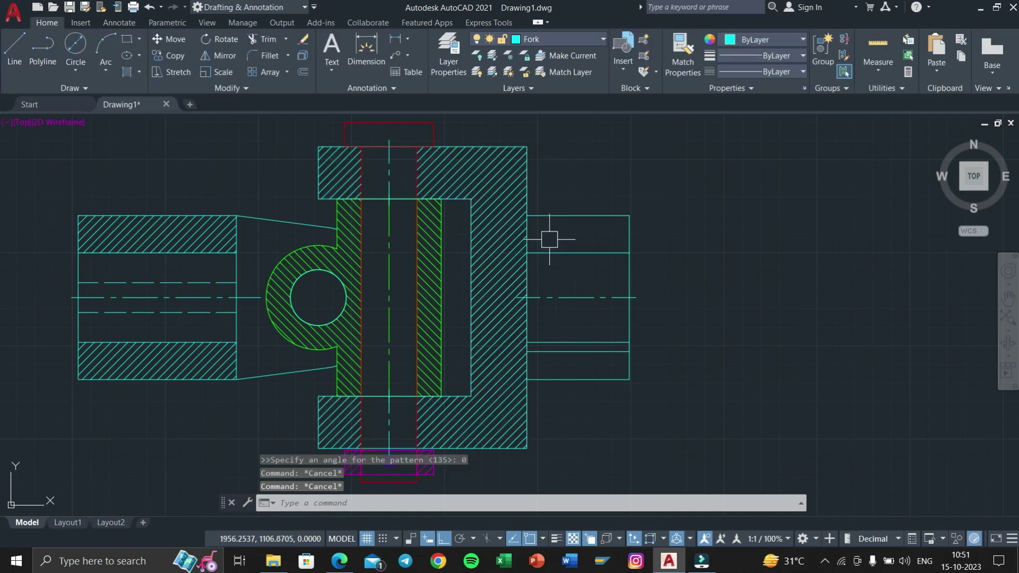
# Delete the new hatch from the fork's right-hand region.
pyautogui.scroll(4, 550, 240)
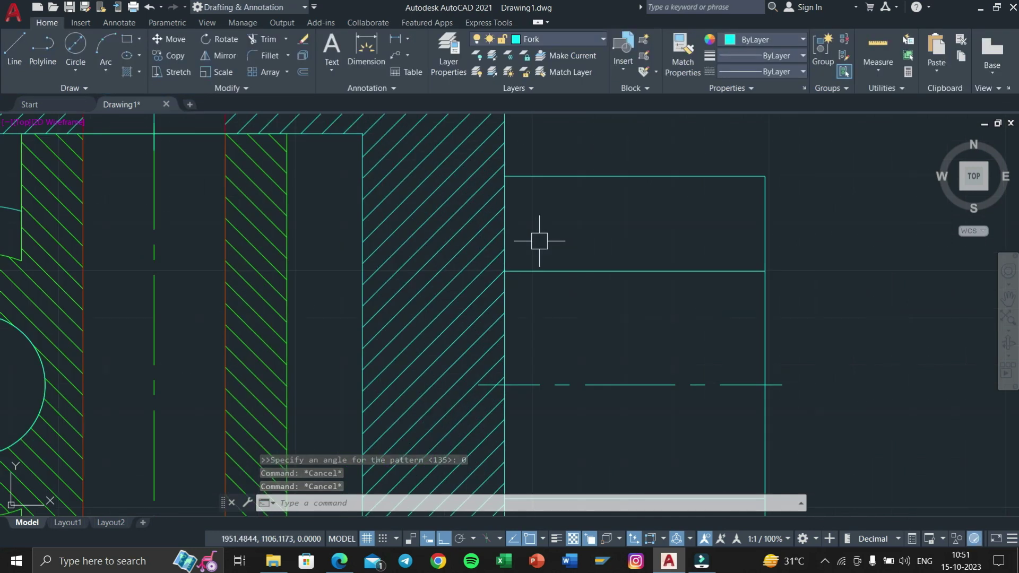
pyautogui.write('TR')
pyautogui.press('Return')
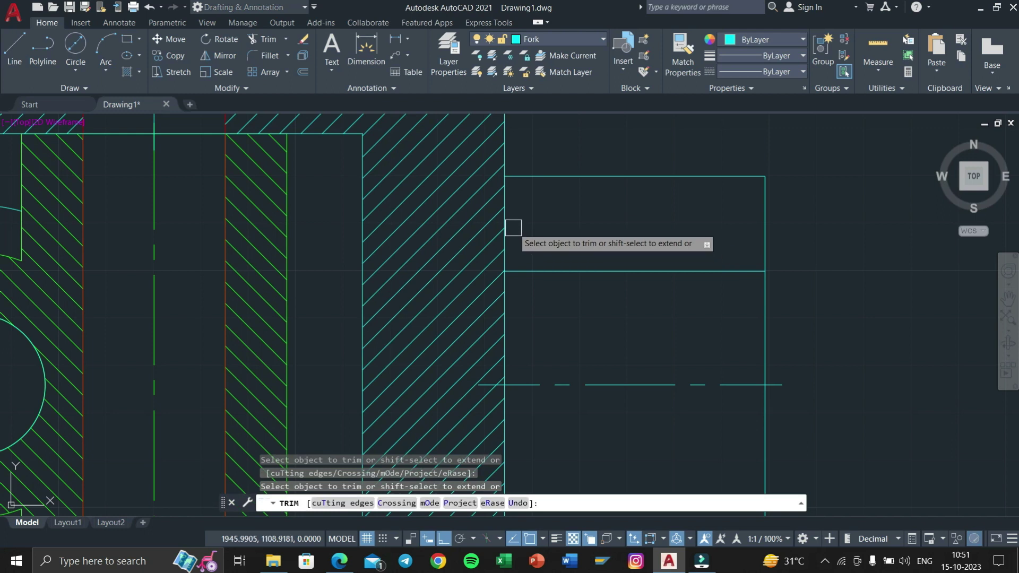
pyautogui.scroll(-4, 513, 228)
pyautogui.press('Escape')
pyautogui.click(505, 223)
pyautogui.press('Delete')
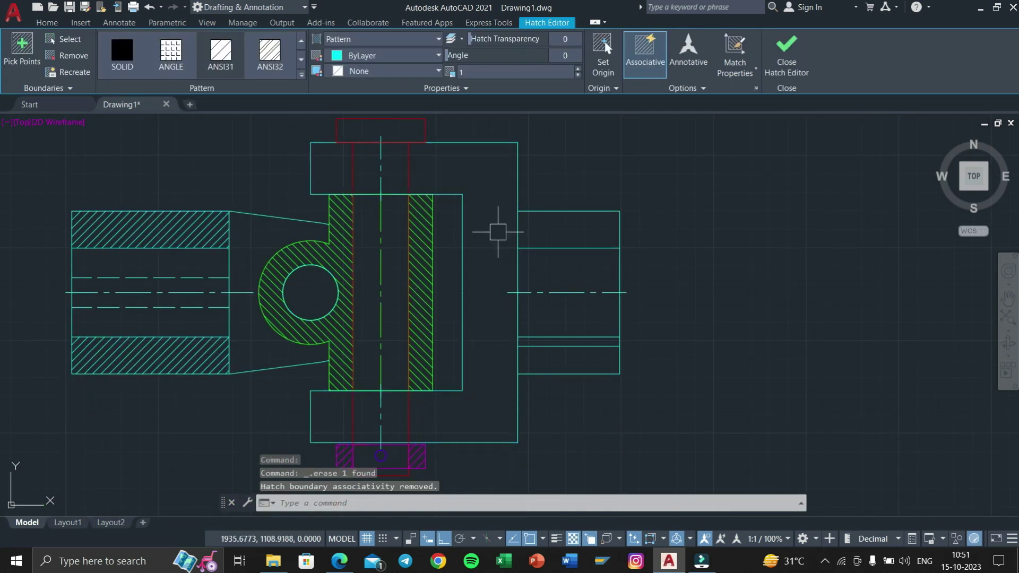
pyautogui.press('Escape')
pyautogui.scroll(3, 479, 231)
pyautogui.scroll(-3, 480, 232)
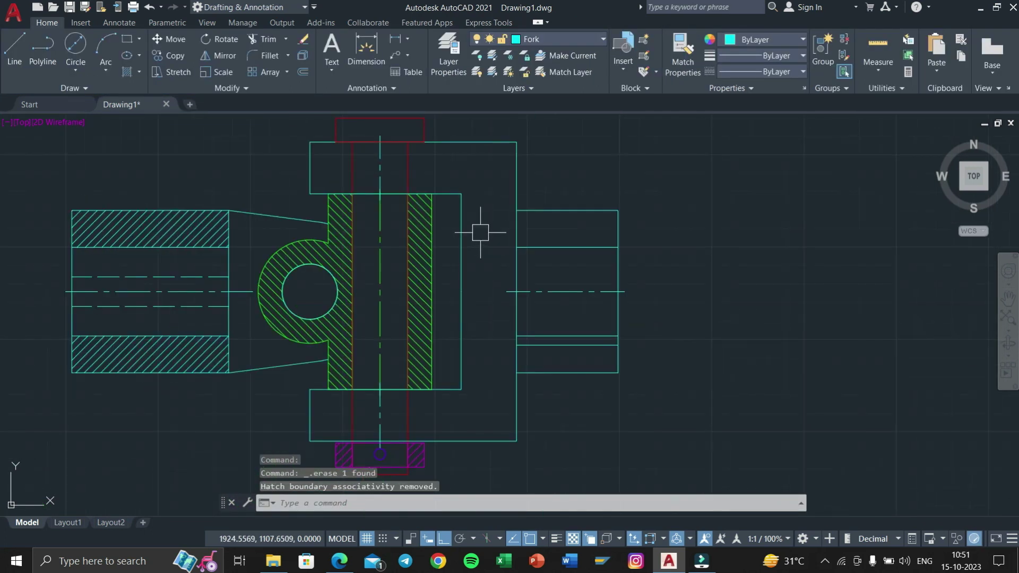
pyautogui.write('TR')
# Trim away the short vertical edge on the right side.
pyautogui.press('Return')
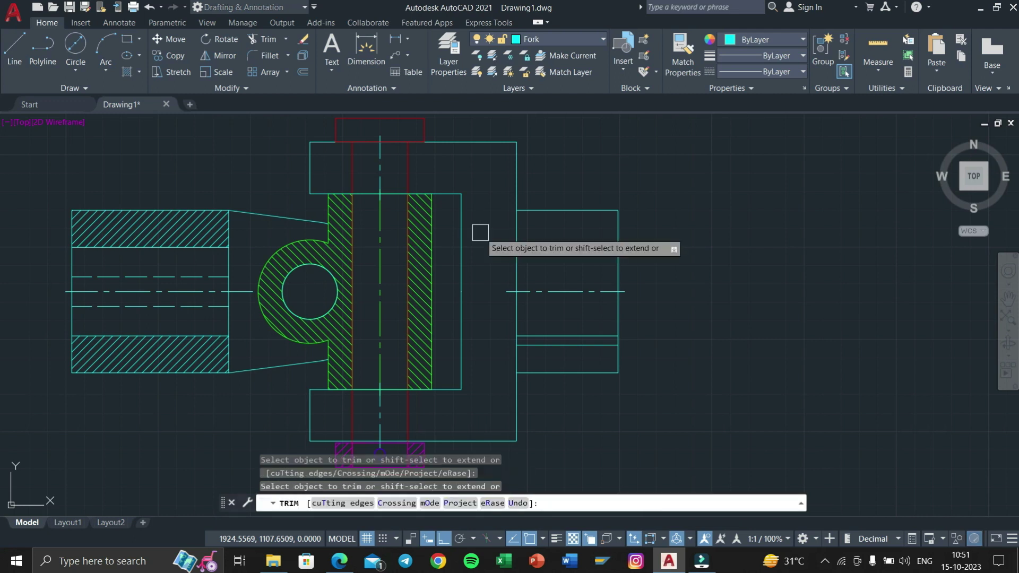
pyautogui.click(513, 268)
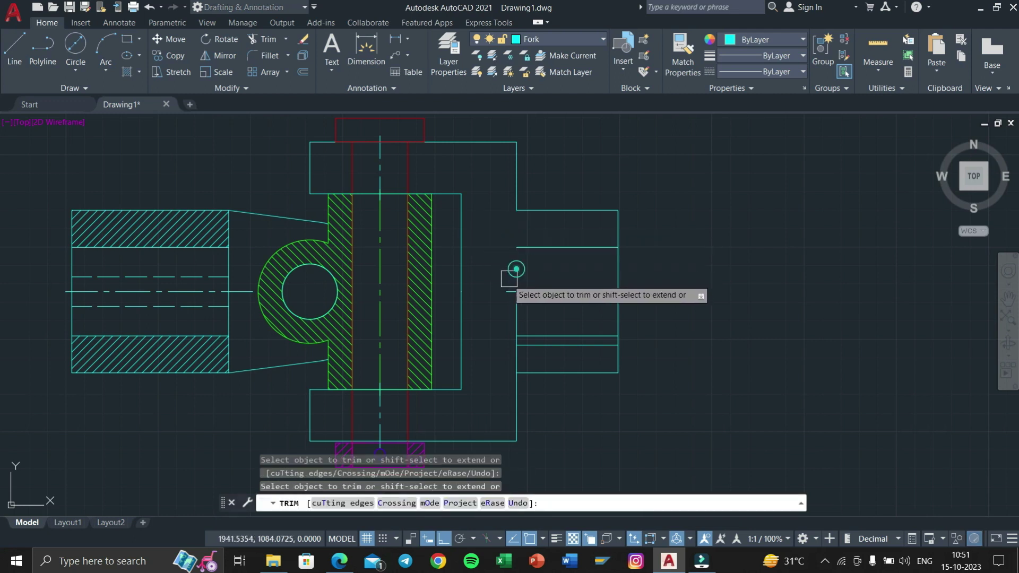
pyautogui.scroll(6, 515, 305)
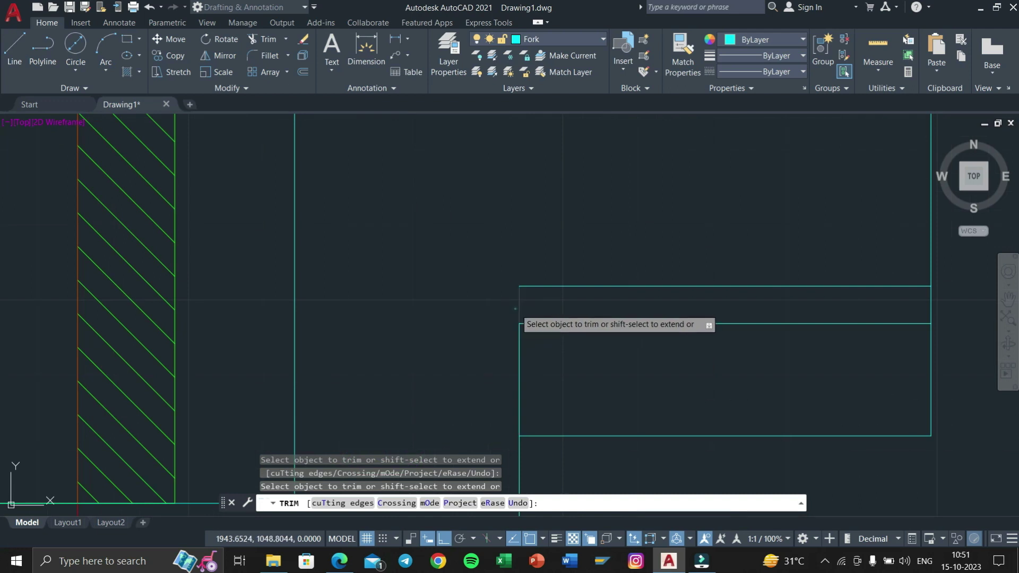
pyautogui.press('Escape')
pyautogui.scroll(-6, 567, 352)
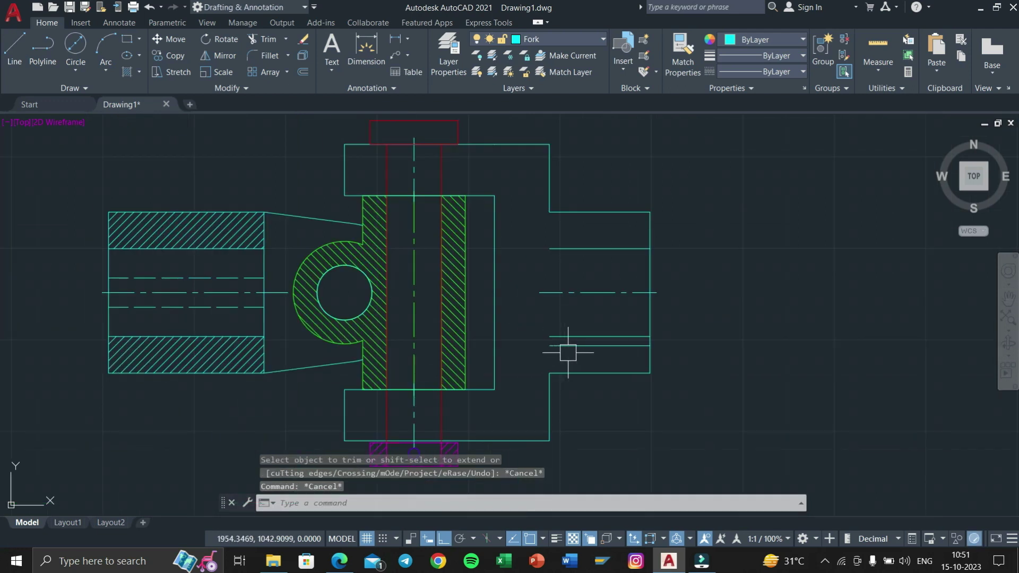
pyautogui.write('EX')
# Extend the three horizontal edge lines left to the housing.
pyautogui.press('Return')
pyautogui.moveTo(566, 364); pyautogui.dragTo(572, 331)
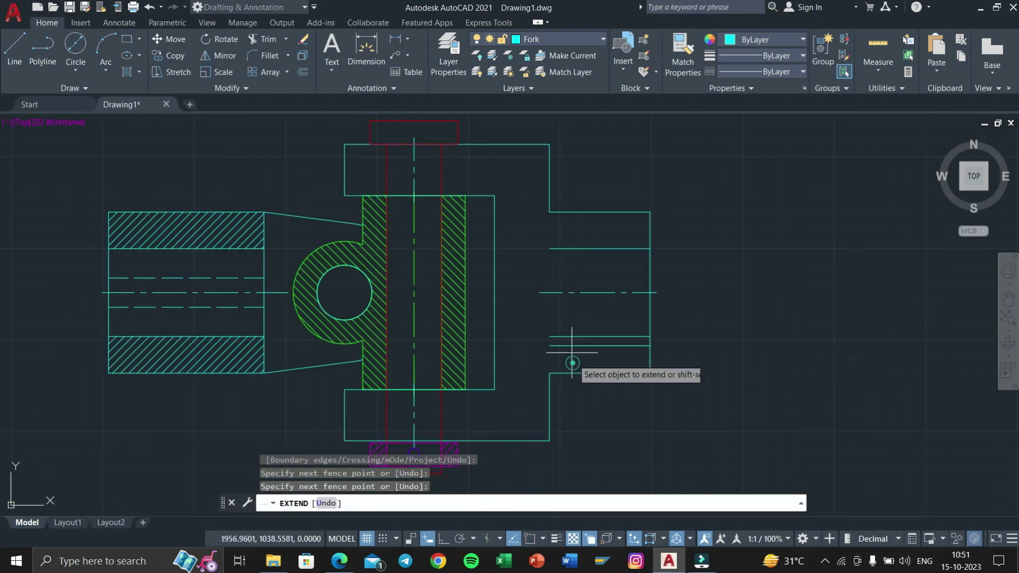
pyautogui.click(568, 248)
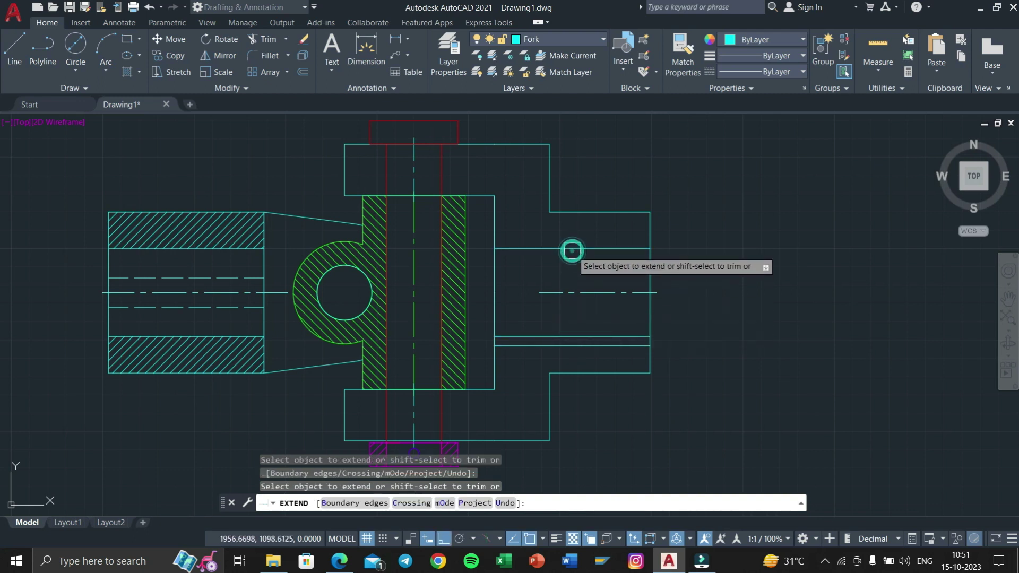
pyautogui.press('Escape')
pyautogui.press('Escape')
pyautogui.click(567, 288)
pyautogui.click(539, 293)
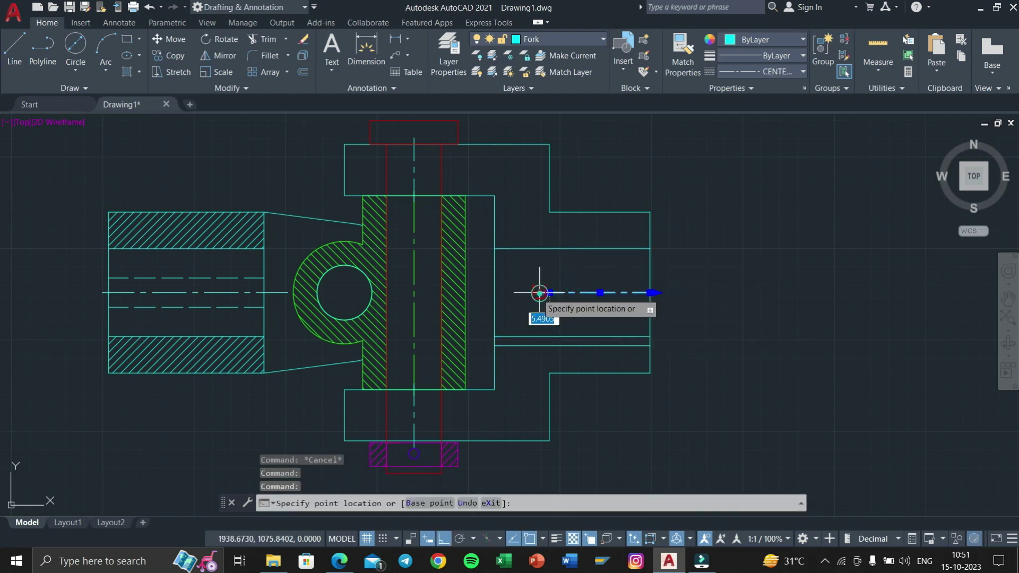
pyautogui.scroll(5, 486, 293)
pyautogui.press('Escape')
pyautogui.scroll(-5, 541, 312)
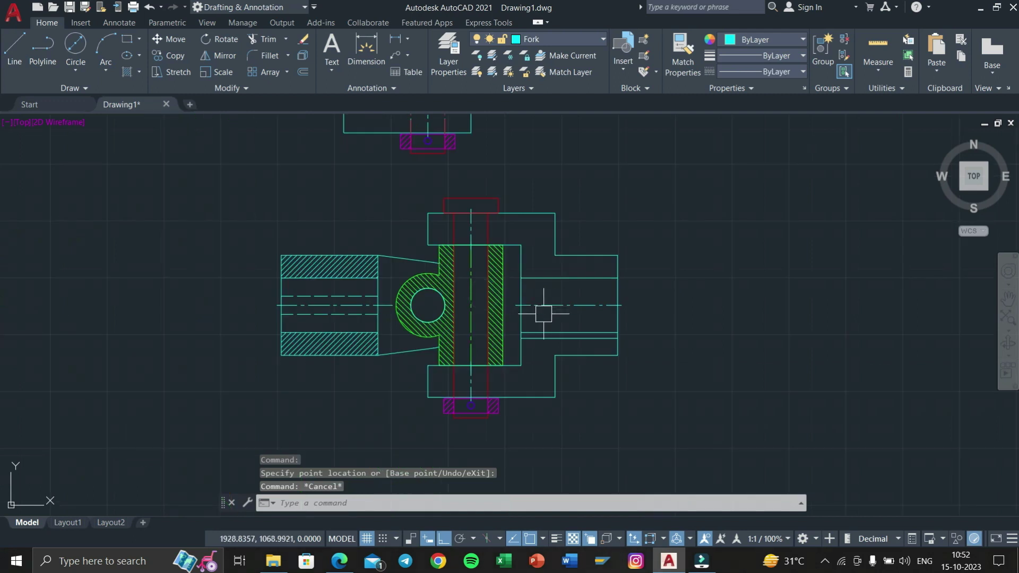
# Hatch the four housing regions around the pin with HATCH.
pyautogui.write('h')
pyautogui.press('Return')
pyautogui.click(436, 229)
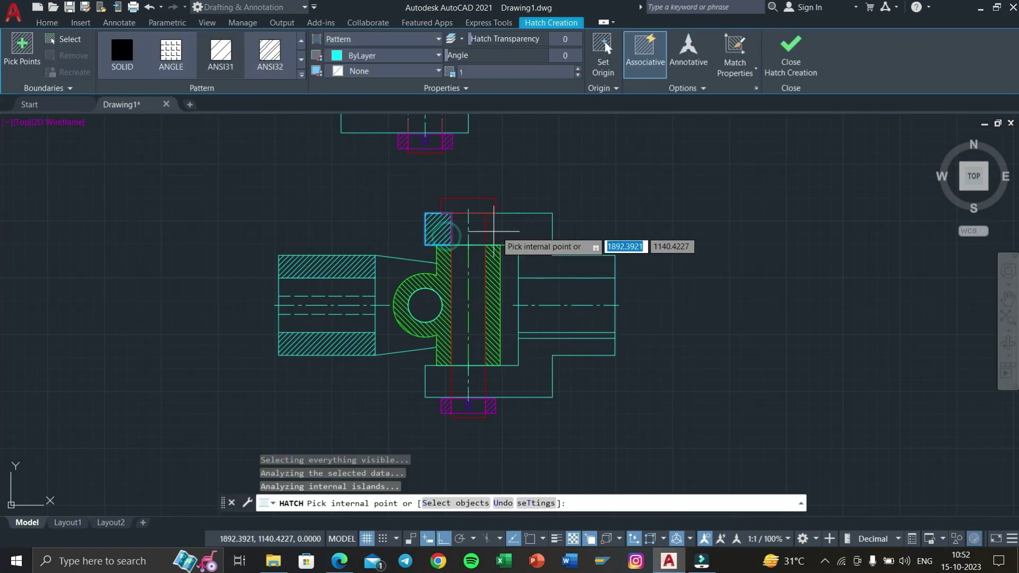
pyautogui.click(510, 229)
pyautogui.moveTo(536, 318); pyautogui.dragTo(534, 262, button='middle')
pyautogui.click(542, 291)
pyautogui.click(447, 321)
pyautogui.press('Return')
# Delete the hatch inside the small magenta box in the upper view.
pyautogui.scroll(-3, 546, 294)
pyautogui.scroll(5, 546, 294)
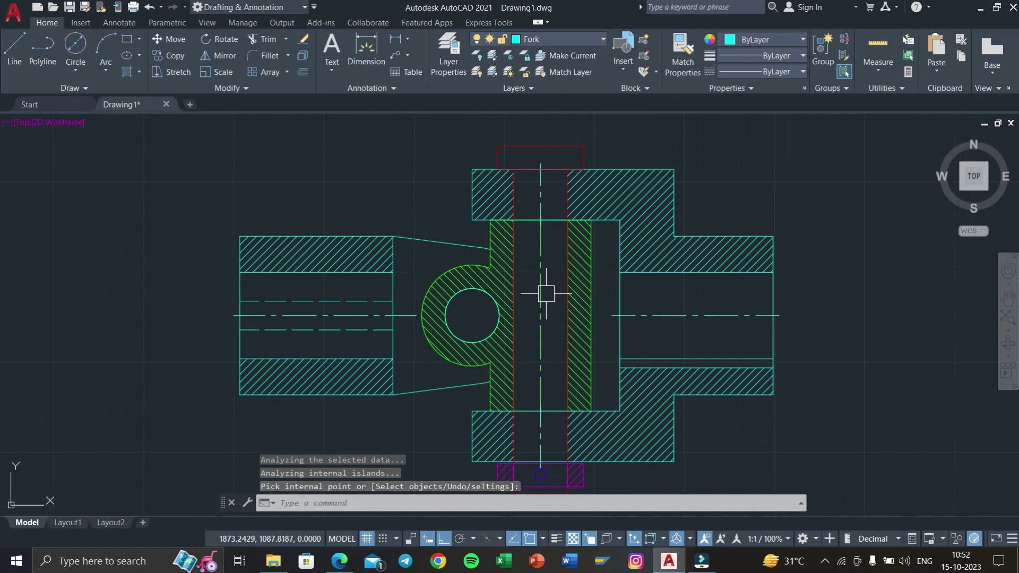
pyautogui.moveTo(546, 294); pyautogui.dragTo(527, 242, button='middle')
pyautogui.scroll(-4, 524, 231)
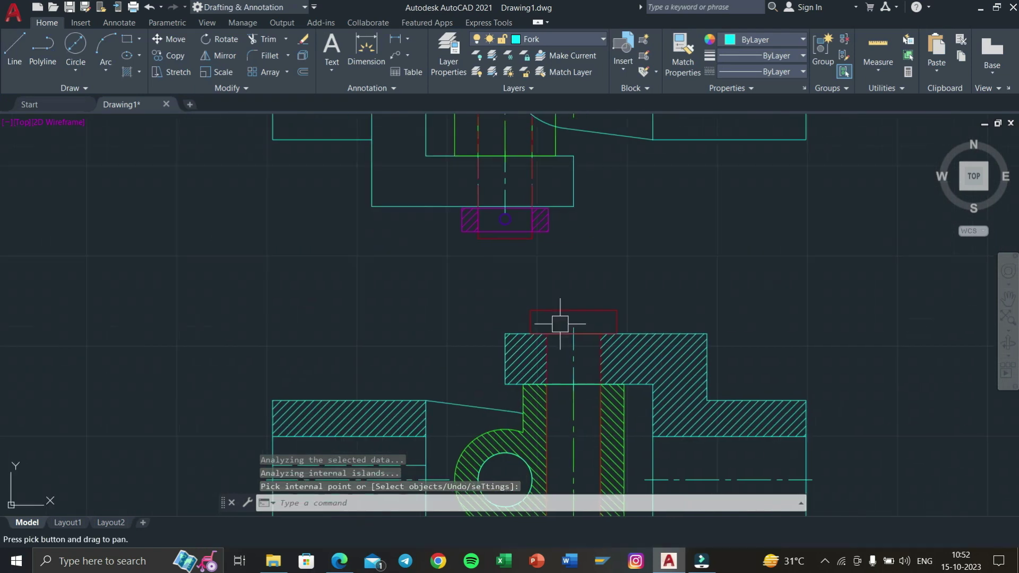
pyautogui.scroll(8, 541, 374)
pyautogui.click(679, 355)
pyautogui.press('Delete')
pyautogui.scroll(-3, 679, 355)
pyautogui.moveTo(679, 355)
pyautogui.mouseDown(button='middle')
pyautogui.moveTo(576, 355)
pyautogui.moveTo(535, 291)
pyautogui.mouseUp(button='middle')
pyautogui.scroll(-5, 576, 355)
pyautogui.scroll(5, 561, 348)
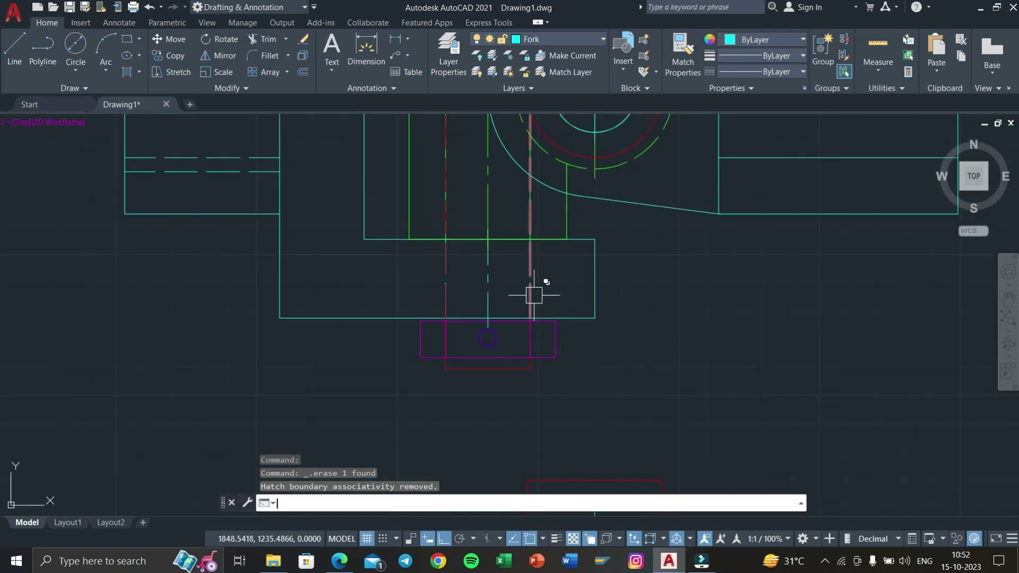
pyautogui.press('super+Tab')
pyautogui.click(447, 171)
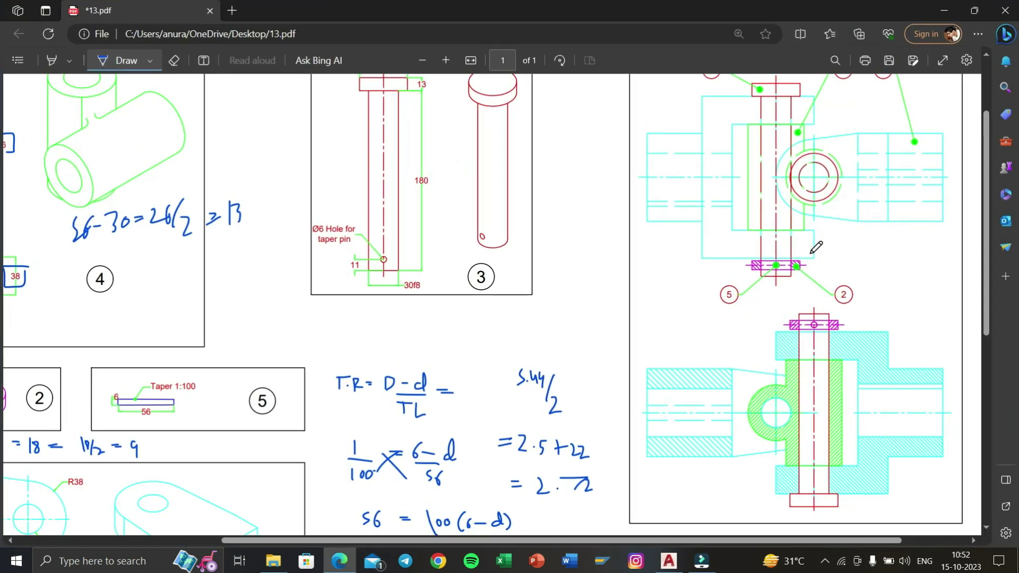
pyautogui.scroll(-3, 811, 223)
pyautogui.scroll(-2, 770, 239)
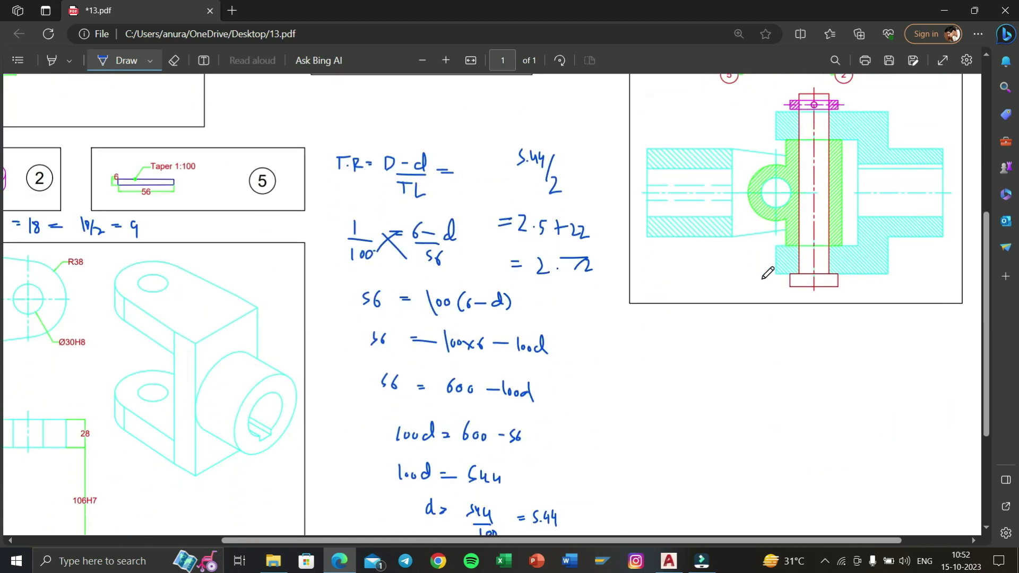
pyautogui.scroll(-2, 767, 275)
pyautogui.scroll(4, 767, 275)
pyautogui.scroll(1, 764, 279)
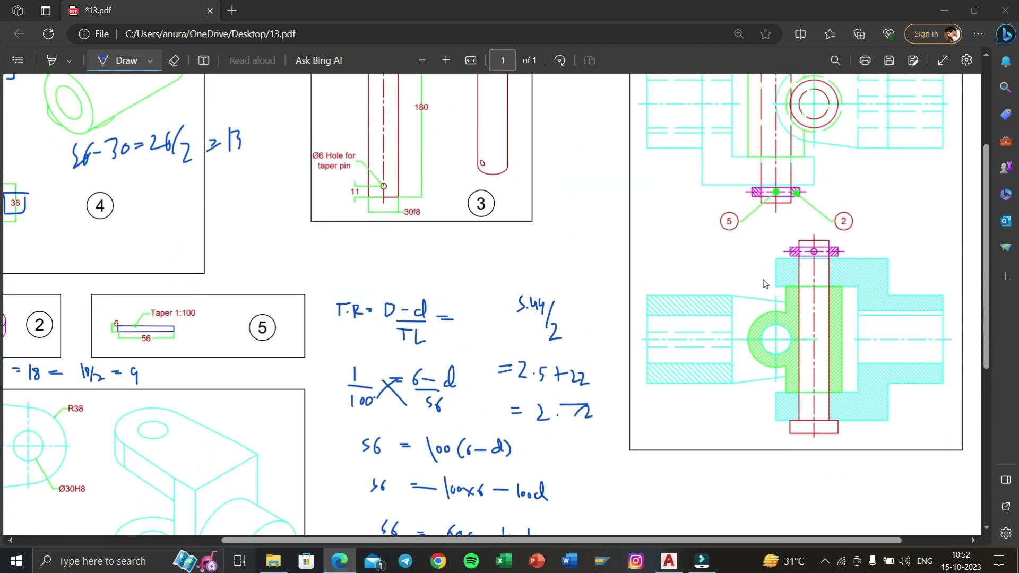
pyautogui.press('super+Tab')
pyautogui.click(505, 199)
pyautogui.scroll(1, 507, 229)
pyautogui.scroll(1, 526, 239)
pyautogui.scroll(1, 539, 244)
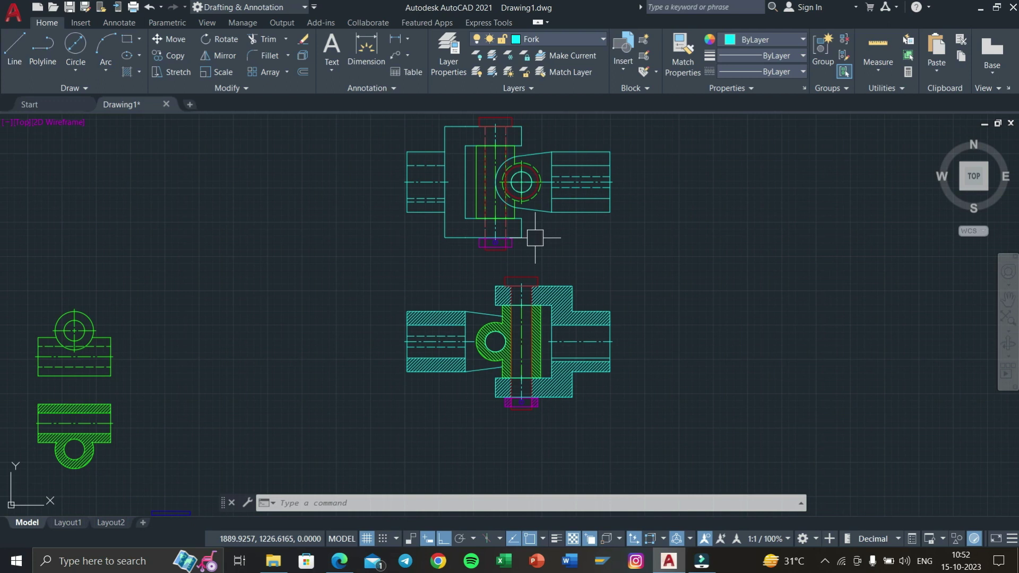
# Zoom in on the fork and eye views and open the Dimension Style Manager with D.
pyautogui.scroll(-2, 535, 238)
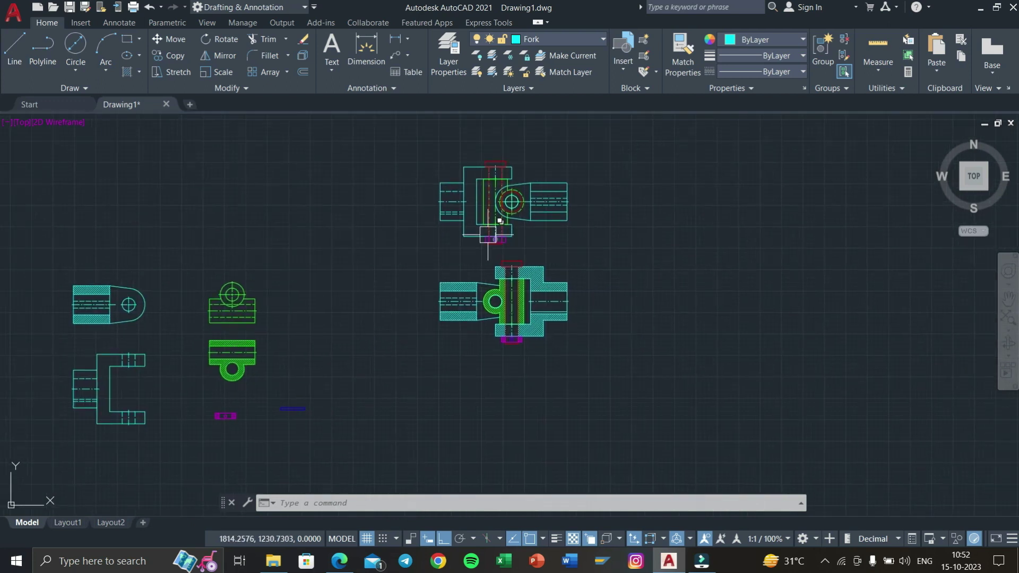
pyautogui.moveTo(488, 234); pyautogui.dragTo(542, 244, button='middle')
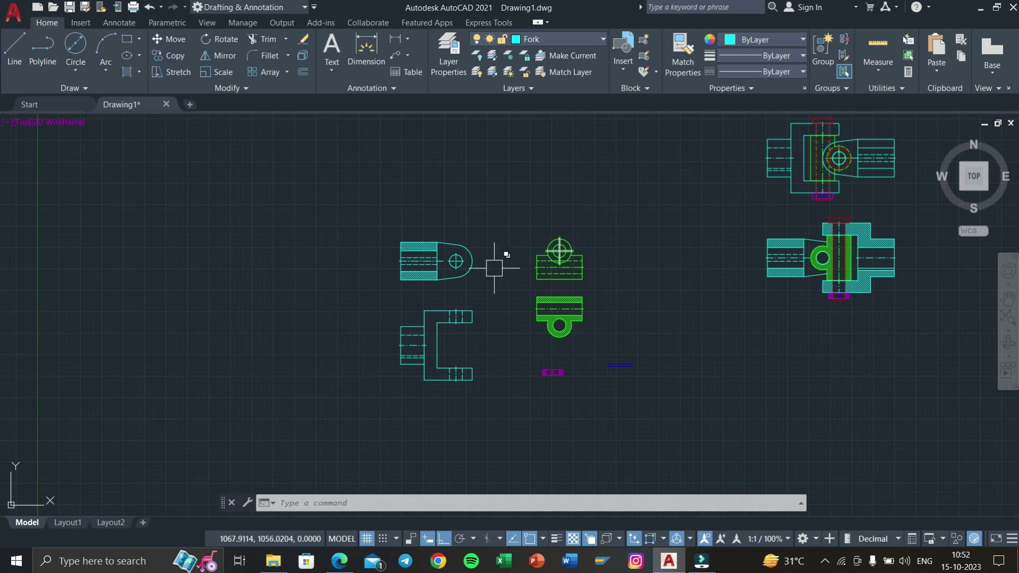
pyautogui.scroll(4, 494, 268)
pyautogui.moveTo(492, 270); pyautogui.dragTo(542, 204, button='middle')
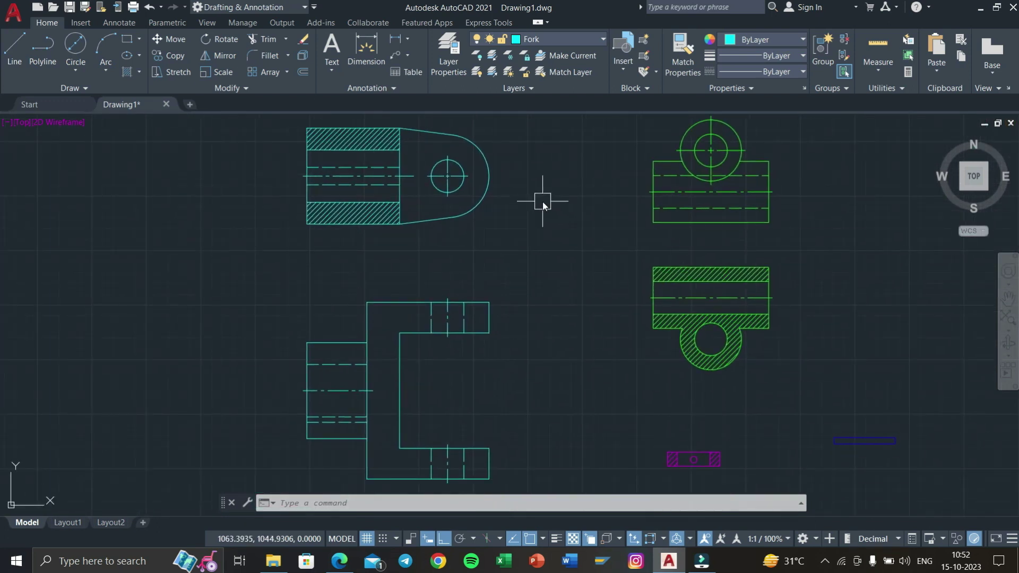
pyautogui.write('D')
pyautogui.press('Return')
# Give ISO-25 text height 5, green text, and red dimension and extension lines.
pyautogui.click(658, 251)
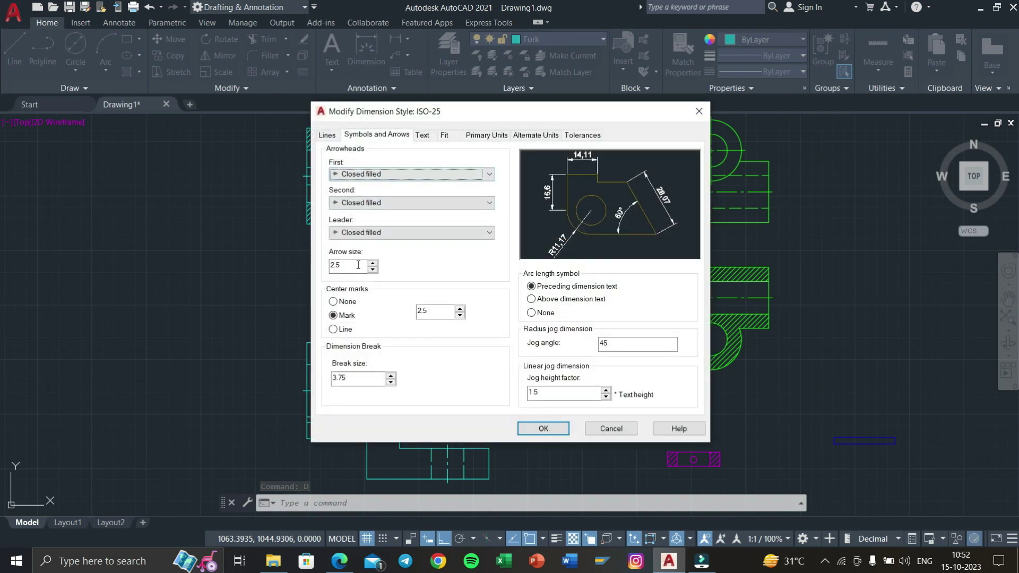
pyautogui.click(423, 134)
pyautogui.write('5')
pyautogui.click(327, 135)
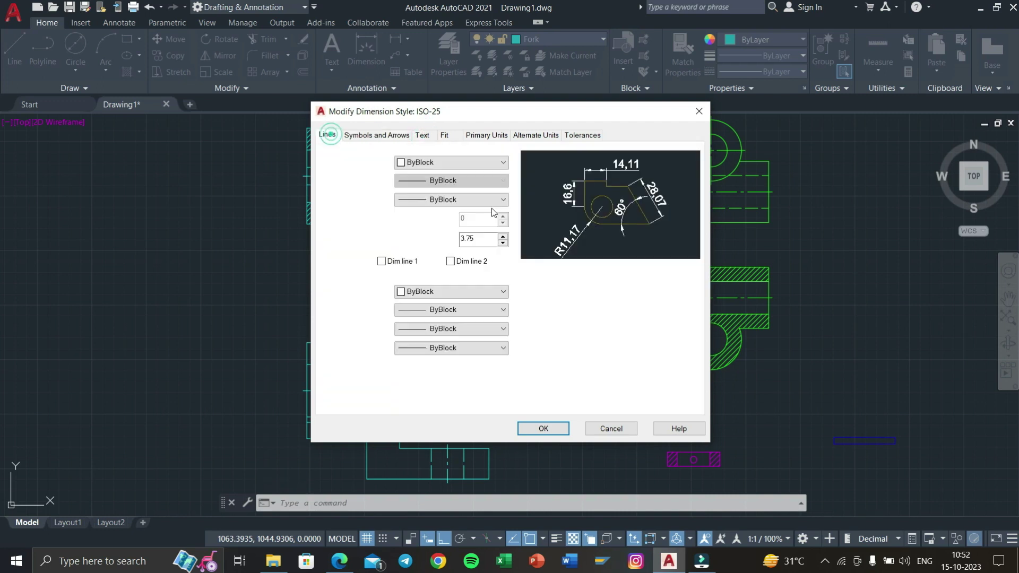
pyautogui.click(459, 162)
pyautogui.click(439, 199)
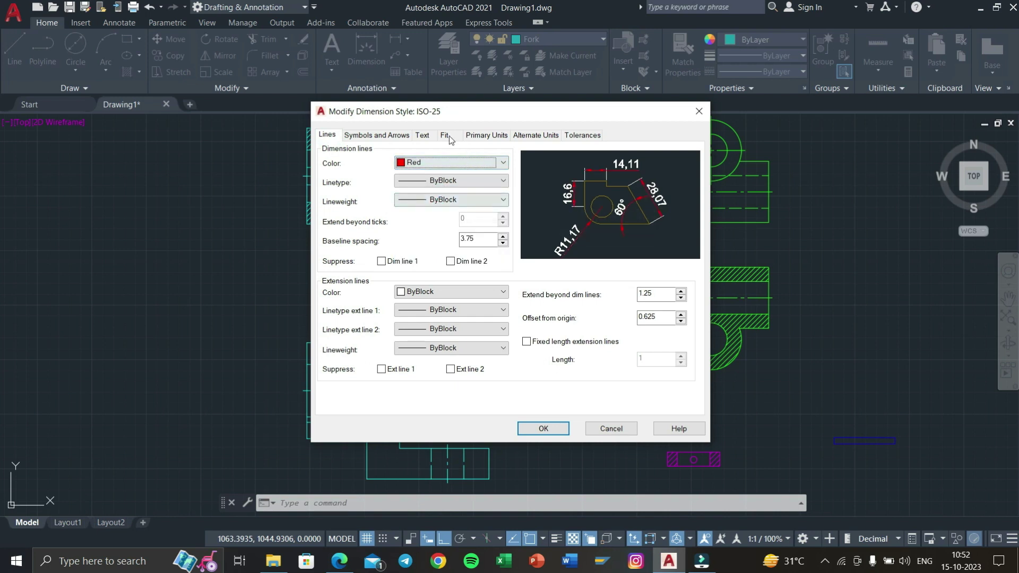
pyautogui.click(430, 133)
pyautogui.click(461, 188)
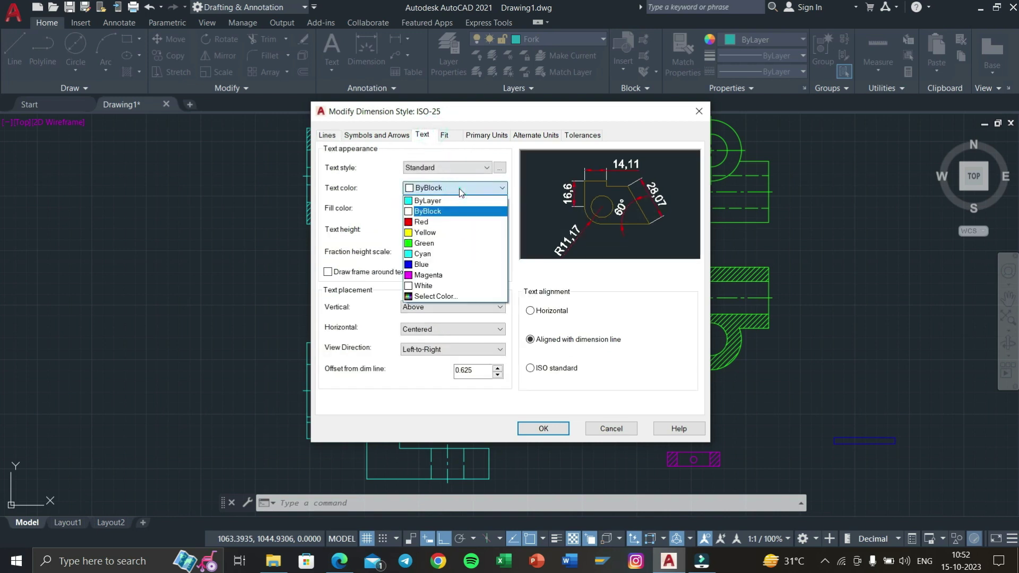
pyautogui.click(432, 245)
pyautogui.click(327, 134)
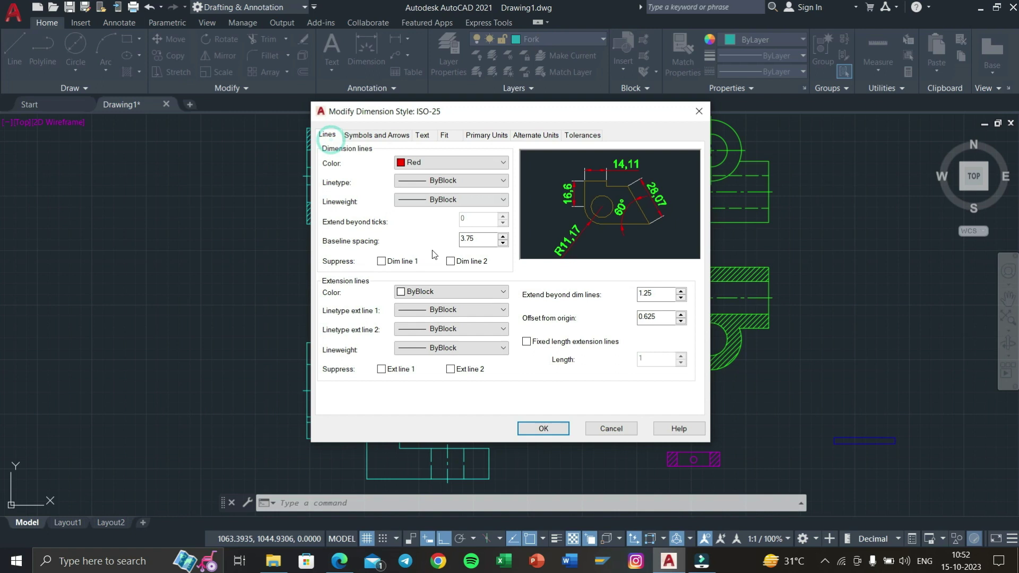
pyautogui.click(448, 294)
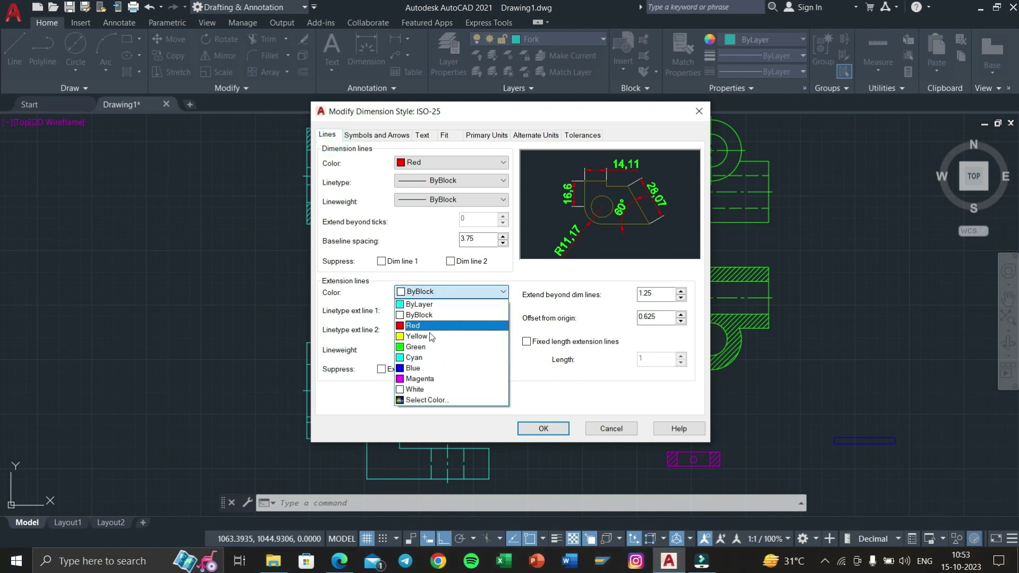
pyautogui.click(425, 327)
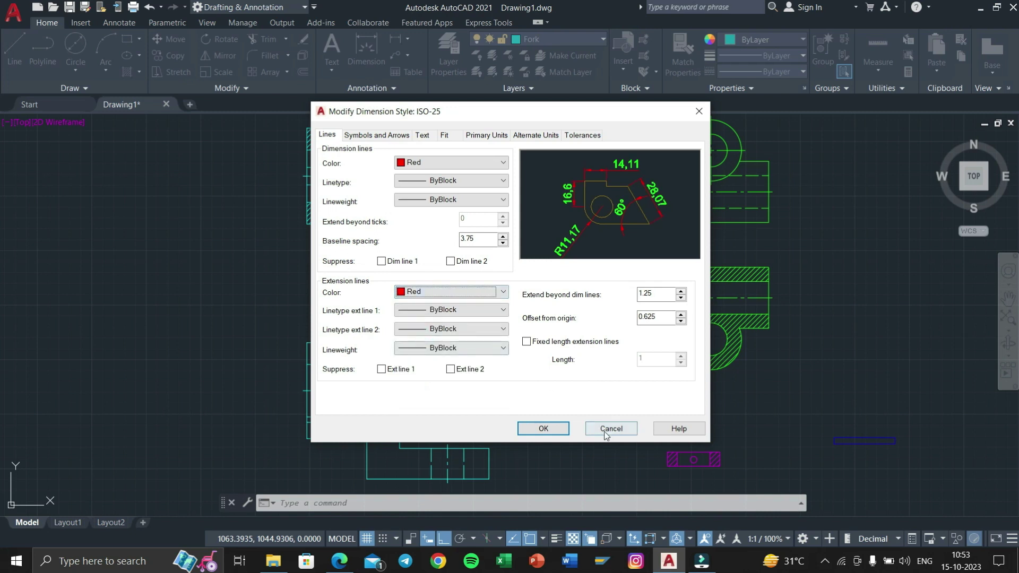
pyautogui.click(547, 430)
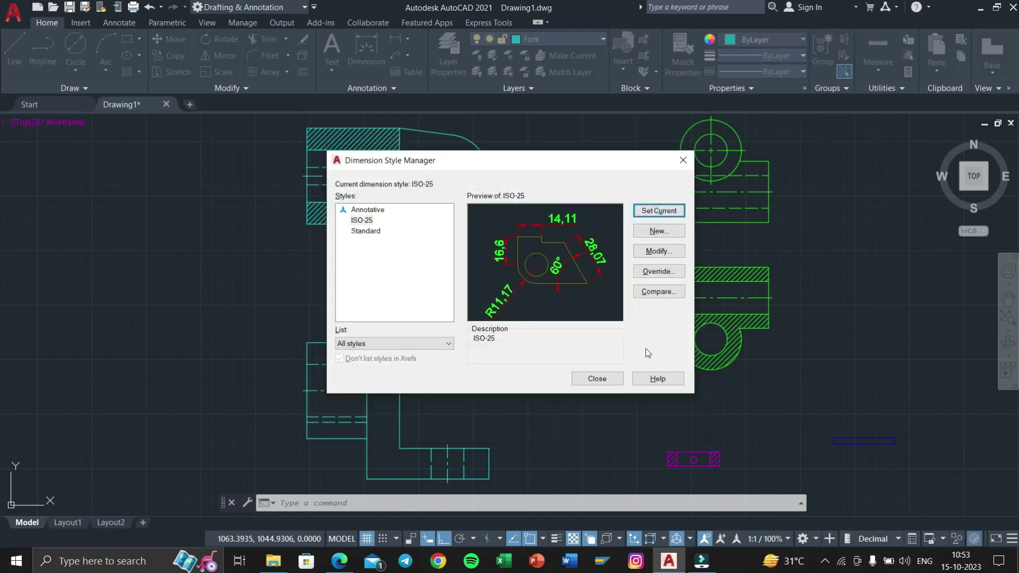
# Set the ISO-25 decimal separator to Period and close the Dimension Style Manager.
pyautogui.click(668, 255)
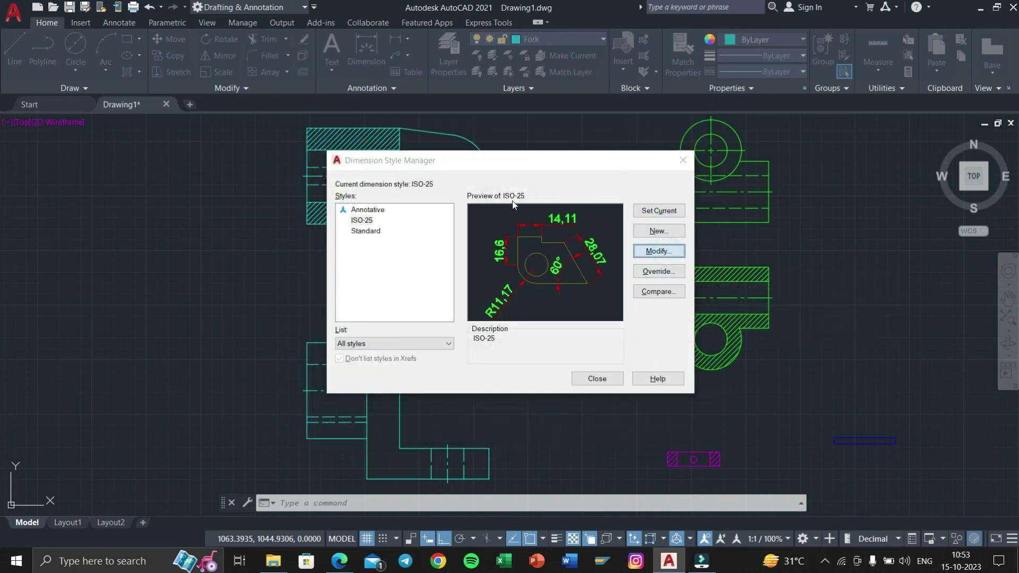
pyautogui.click(486, 135)
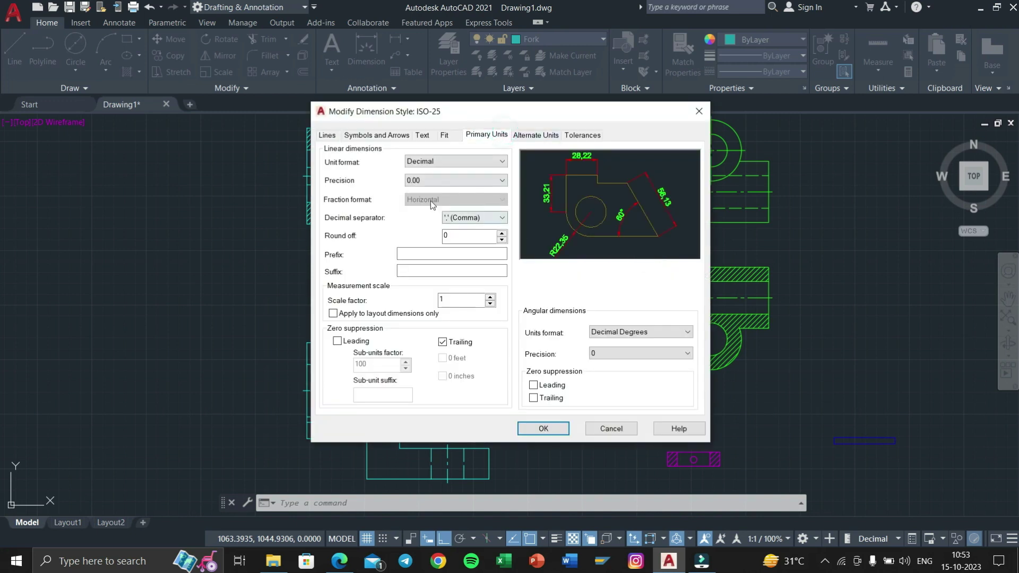
pyautogui.click(466, 228)
pyautogui.click(543, 429)
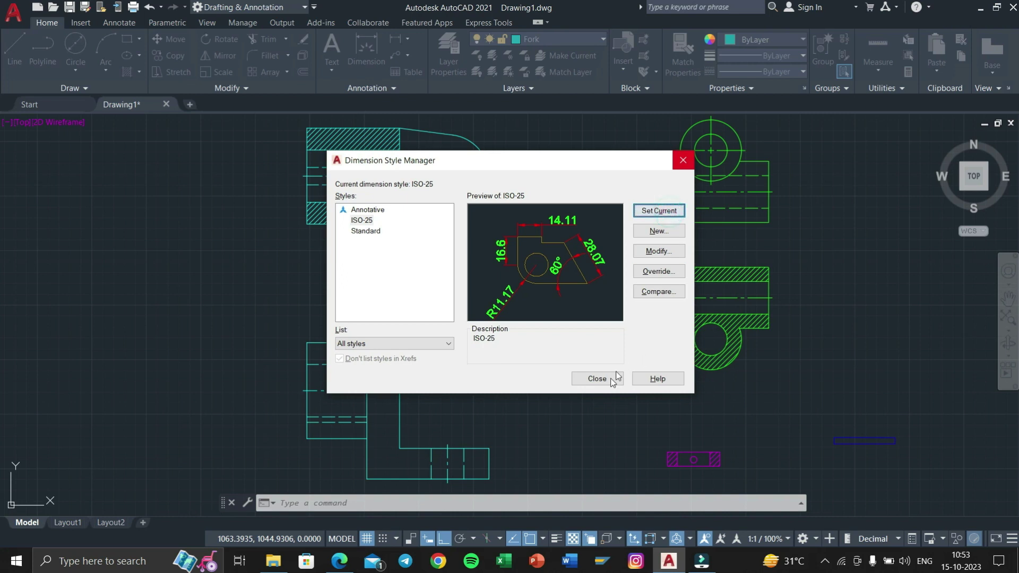
pyautogui.click(615, 379)
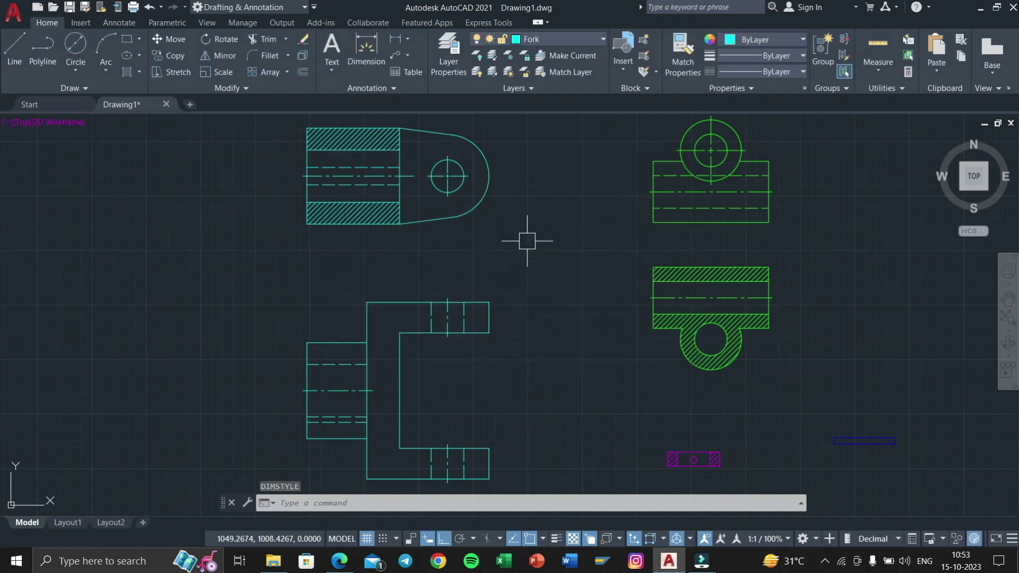
# Check the fork's 28, 106, 55, 30 and 44 dimensions in 13.pdf, then return.
pyautogui.press('super+Tab')
pyautogui.click(367, 149)
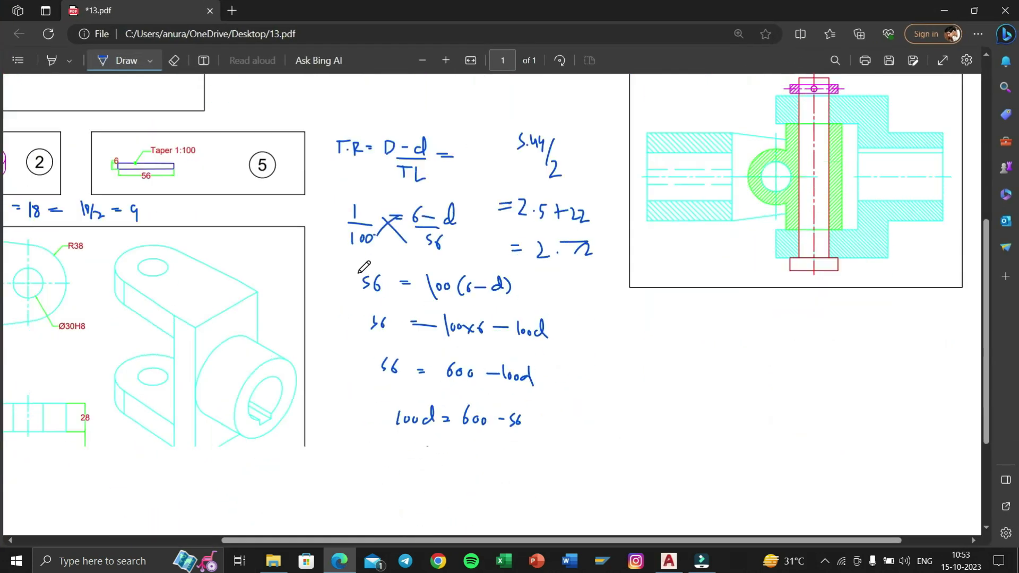
pyautogui.scroll(-3, 359, 272)
pyautogui.moveTo(478, 541)
pyautogui.mouseDown()
pyautogui.moveTo(280, 500)
pyautogui.moveTo(276, 481)
pyautogui.mouseUp()
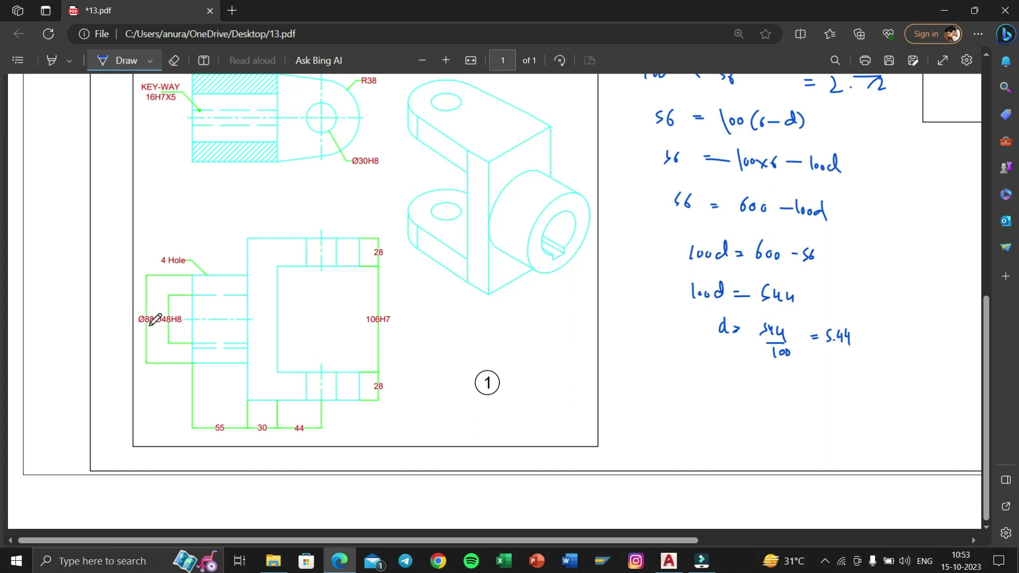
pyautogui.press('super+Tab')
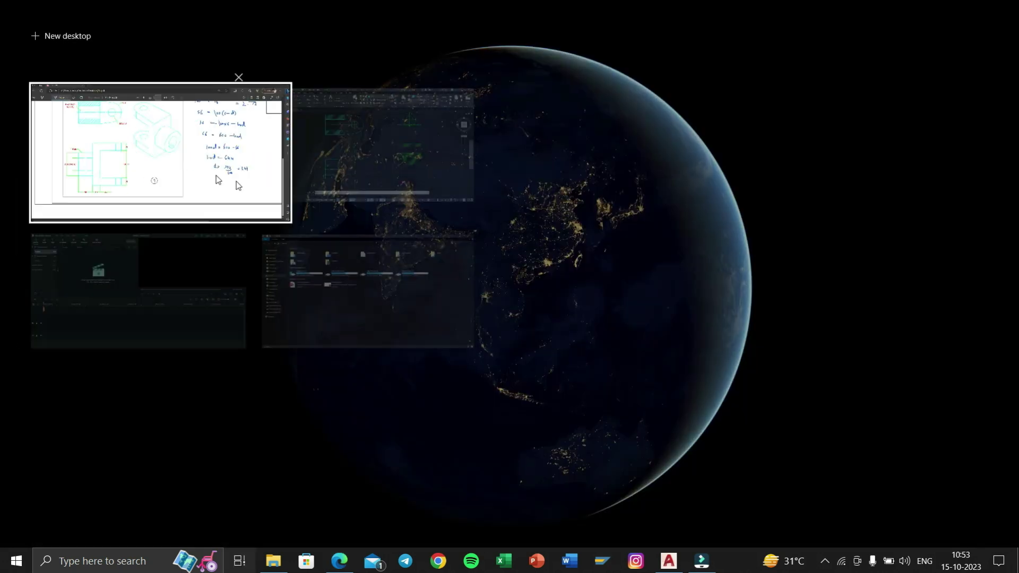
# Dimension the fork's right side with a 28, 106, 28 continued vertical chain.
pyautogui.click(307, 150)
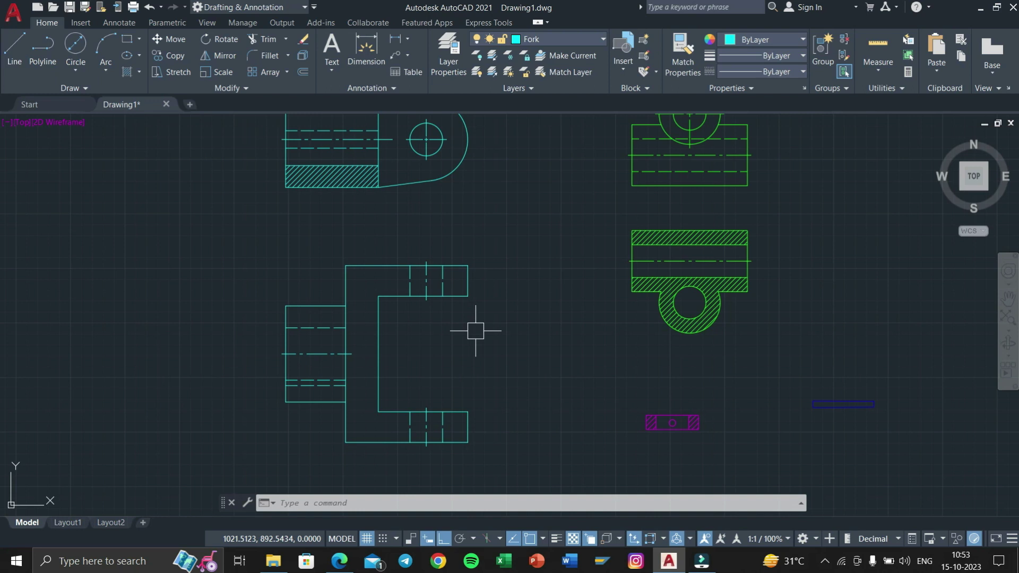
pyautogui.write('DLI')
pyautogui.press('Return')
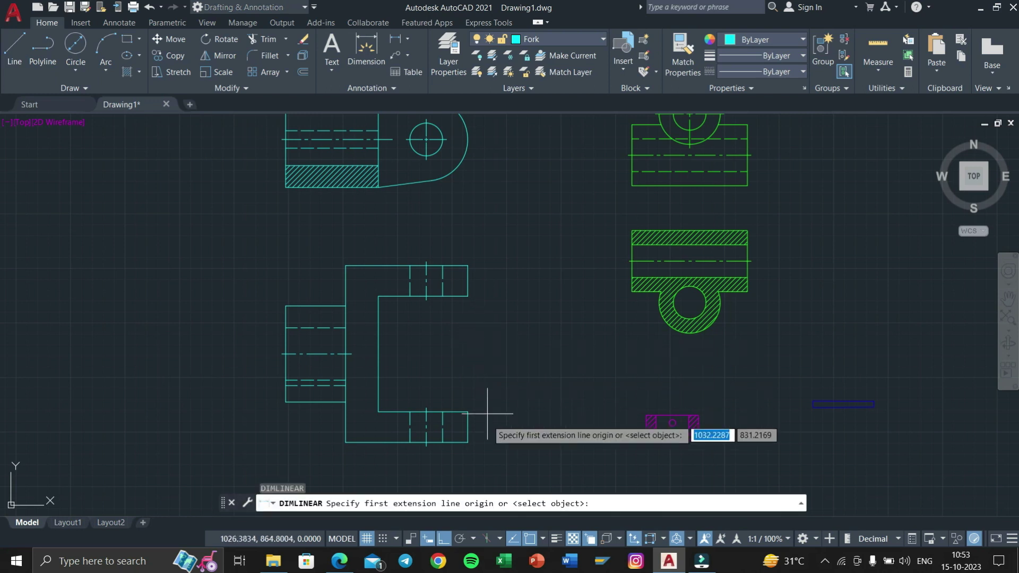
pyautogui.click(468, 411)
pyautogui.click(468, 412)
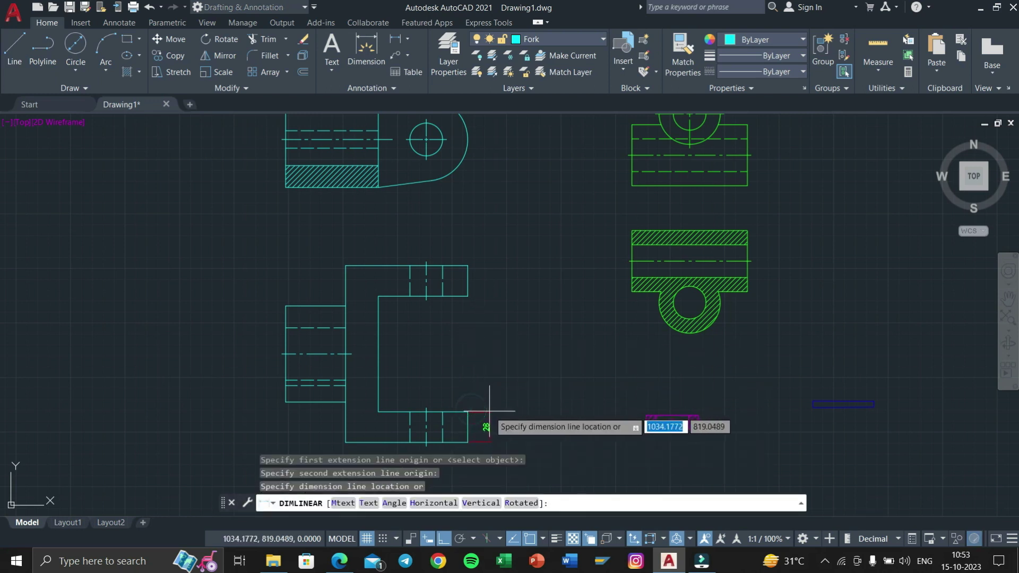
pyautogui.click(486, 420)
pyautogui.write('O')
pyautogui.press('Return')
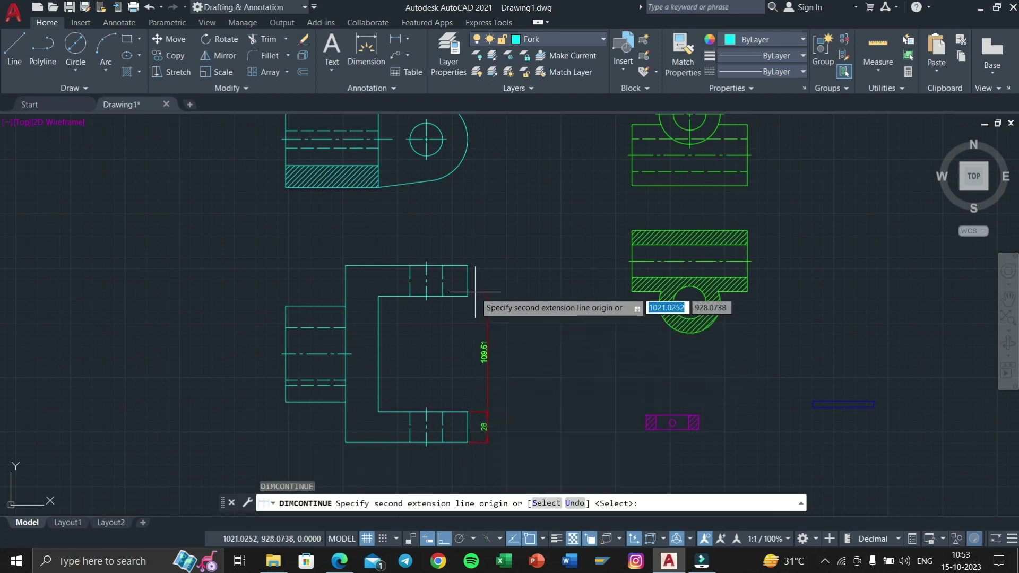
pyautogui.click(470, 296)
pyautogui.click(470, 266)
pyautogui.press('Return')
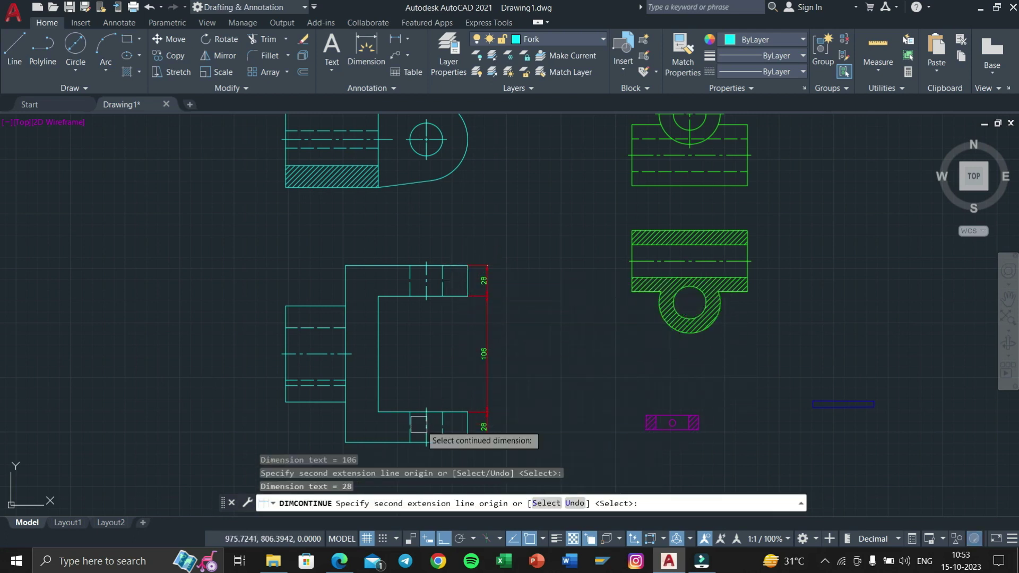
pyautogui.scroll(5, 440, 359)
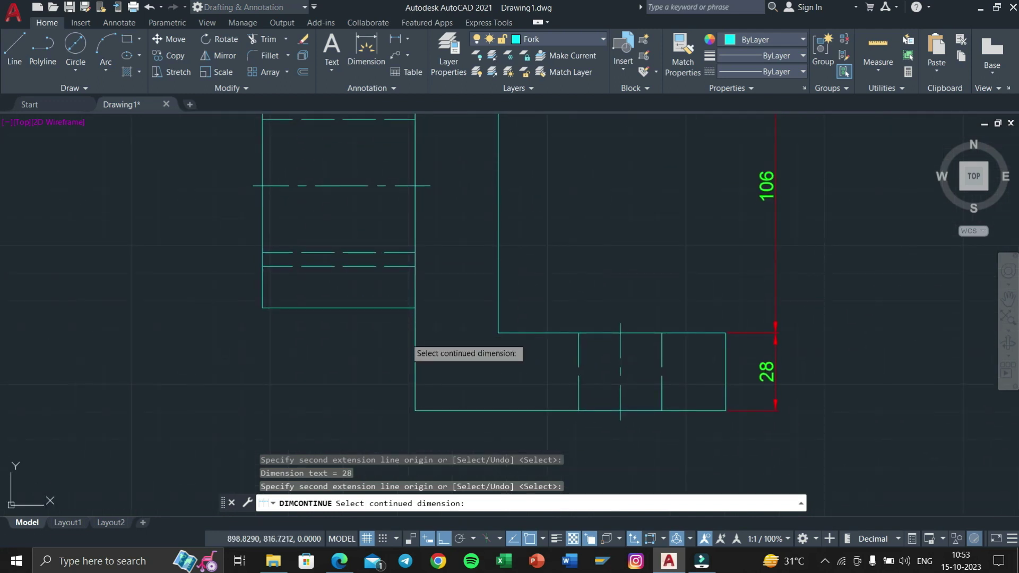
pyautogui.press('Escape')
pyautogui.press('Escape')
# Dimension the bottom with 55 and continue the chain with 30 and 44.
pyautogui.write('LI')
pyautogui.press('Return')
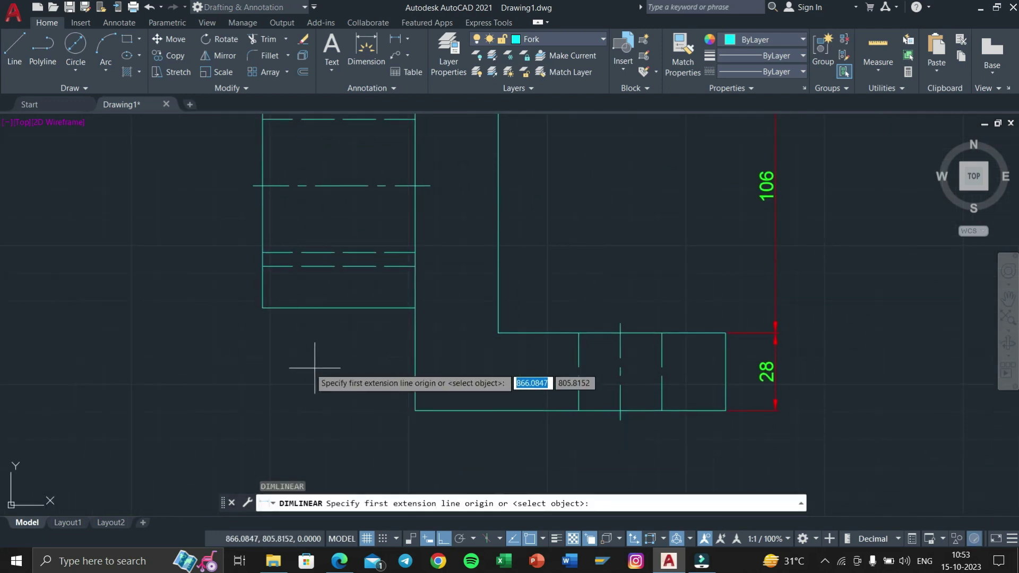
pyautogui.click(262, 308)
pyautogui.click(415, 308)
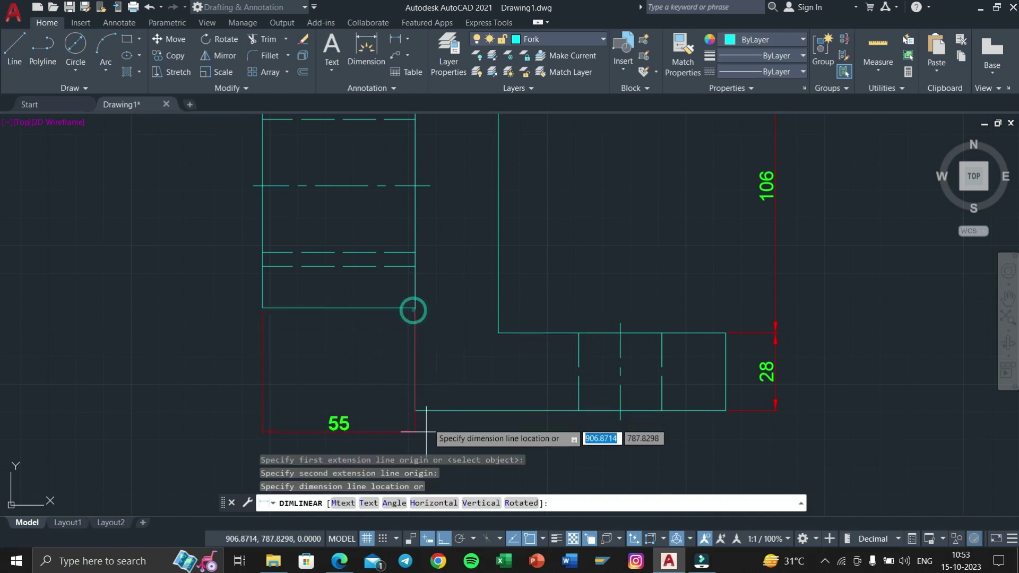
pyautogui.moveTo(419, 425); pyautogui.dragTo(426, 348, button='middle')
pyautogui.click(426, 390)
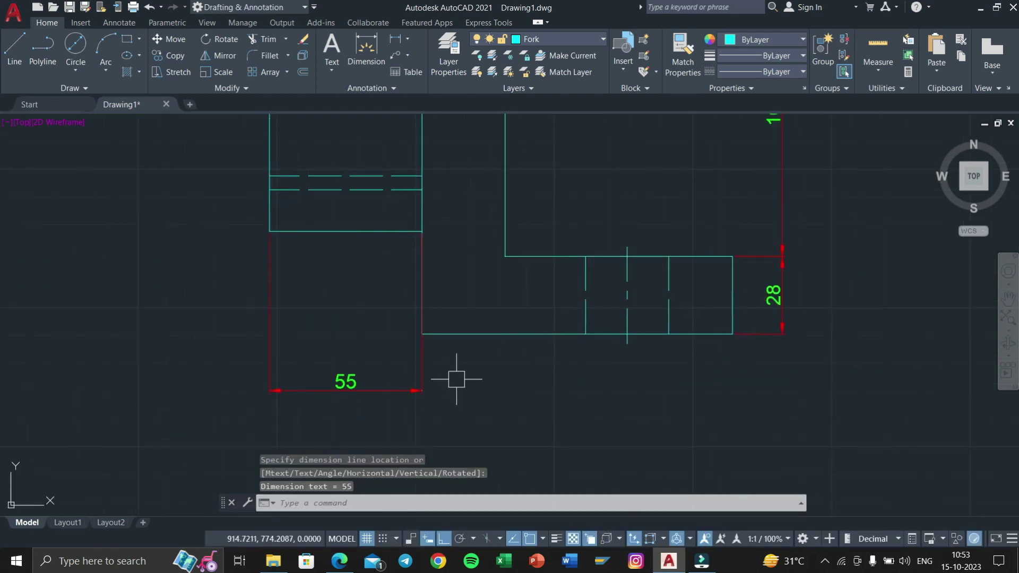
pyautogui.write('DCO')
pyautogui.press('Return')
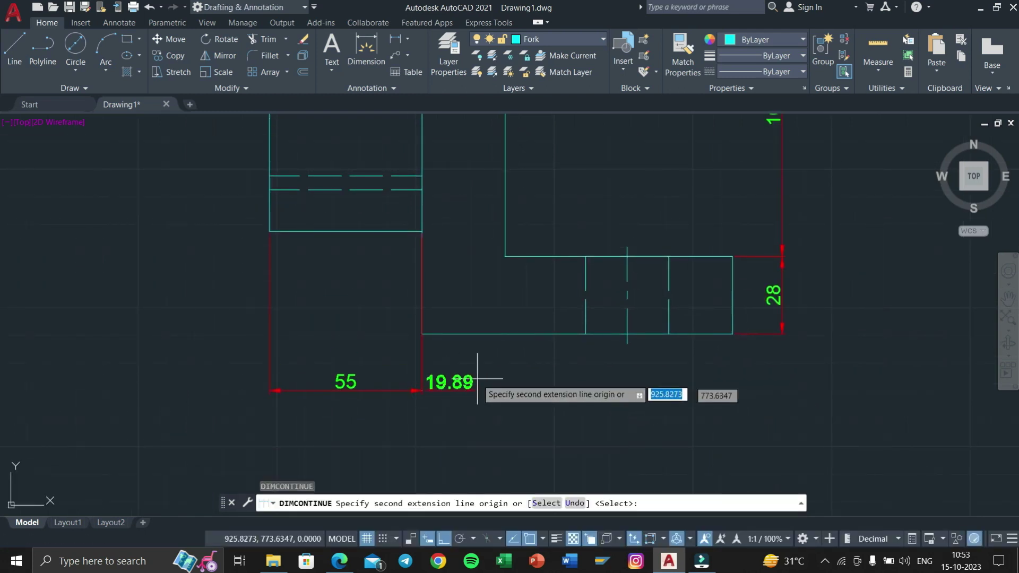
pyautogui.click(506, 333)
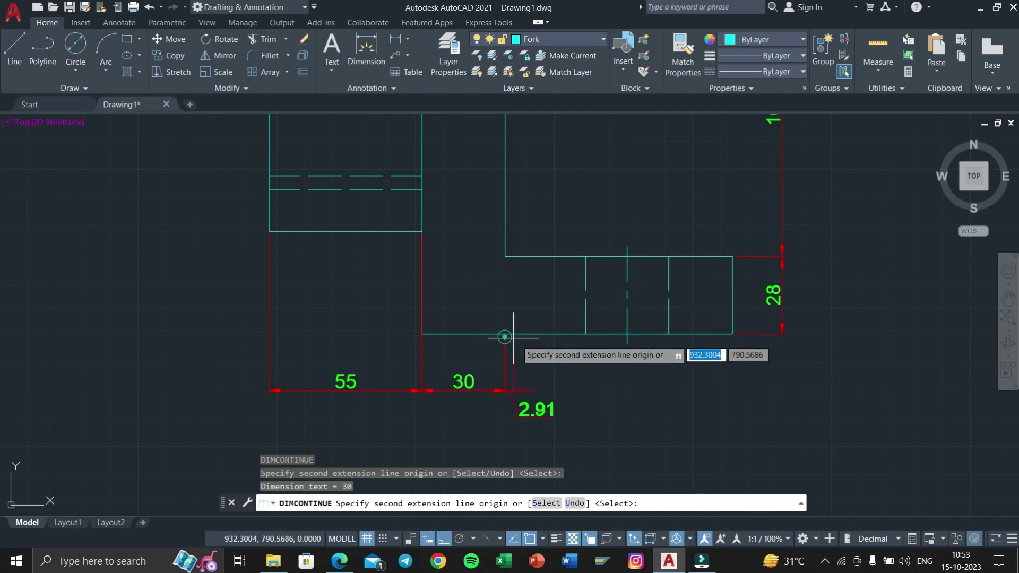
pyautogui.click(627, 333)
pyautogui.press('Escape')
pyautogui.press('Escape')
pyautogui.scroll(-4, 630, 417)
pyautogui.scroll(-2, 585, 360)
pyautogui.scroll(5, 573, 339)
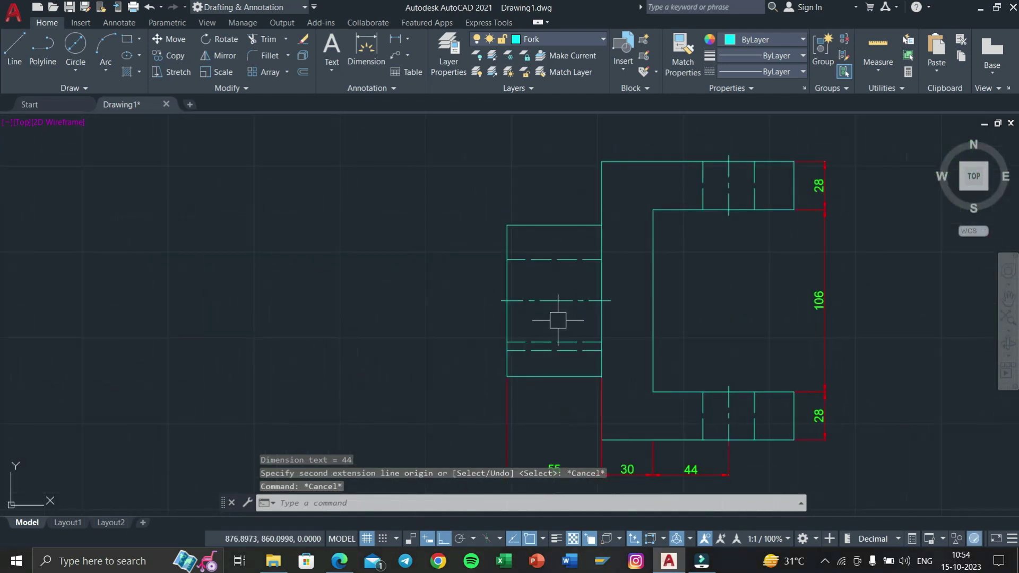
# Dimension the boss bore as 48 and add the diameter symbol to make it Ø48.
pyautogui.write('LI')
pyautogui.press('Return')
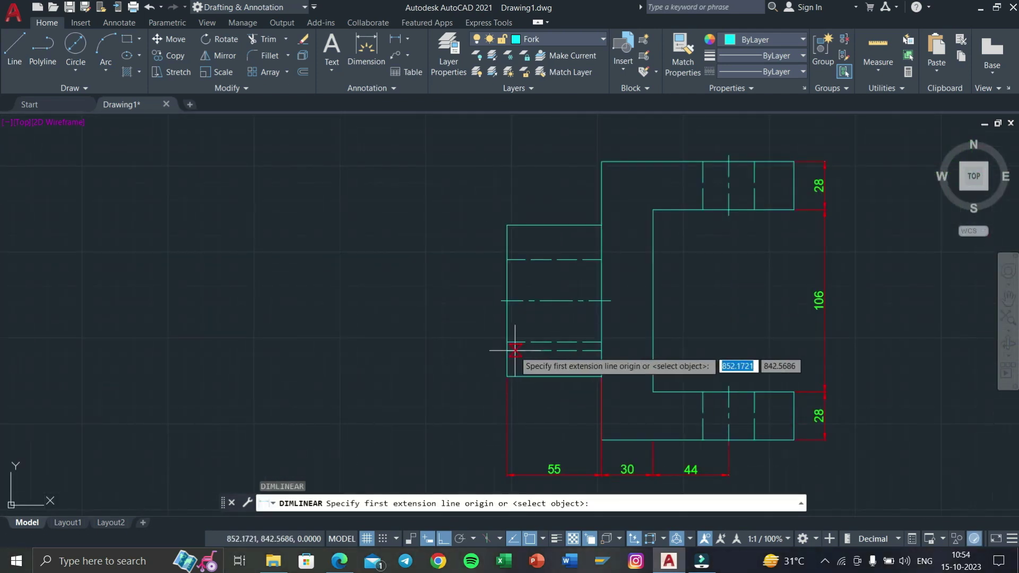
pyautogui.scroll(3, 518, 340)
pyautogui.click(494, 335)
pyautogui.moveTo(485, 336); pyautogui.dragTo(491, 384, button='middle')
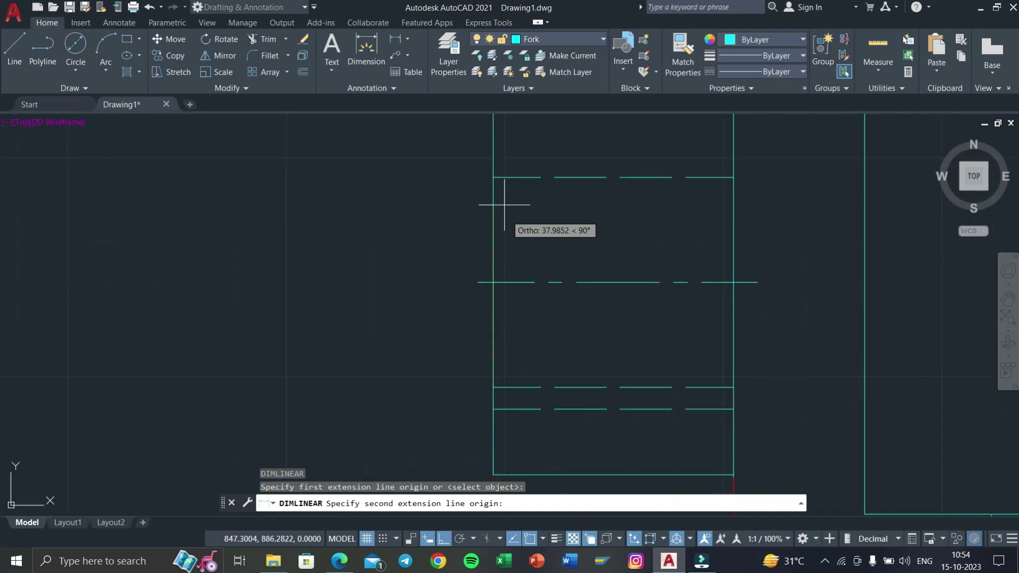
pyautogui.click(493, 177)
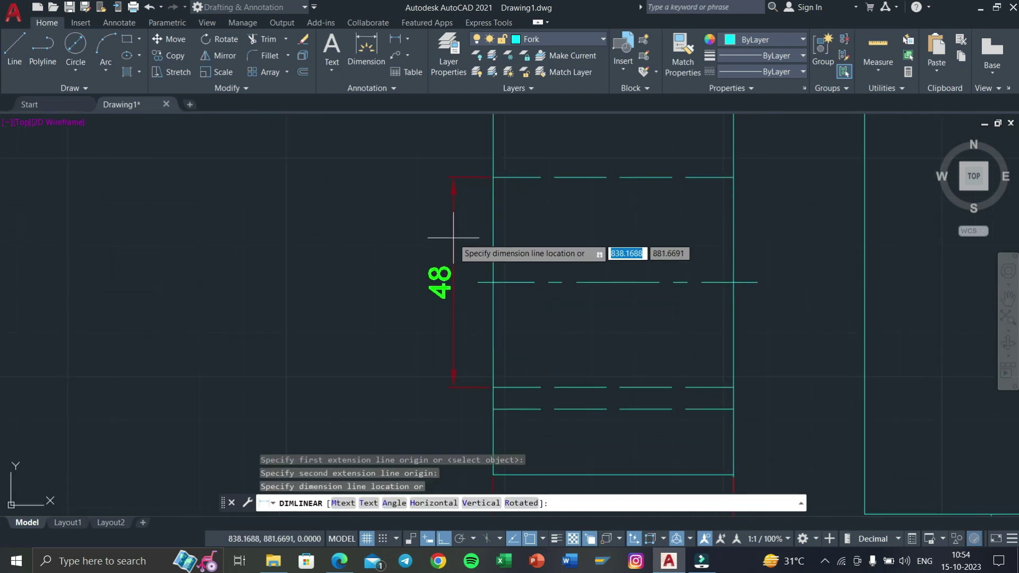
pyautogui.click(453, 236)
pyautogui.press('Escape')
pyautogui.click(430, 296)
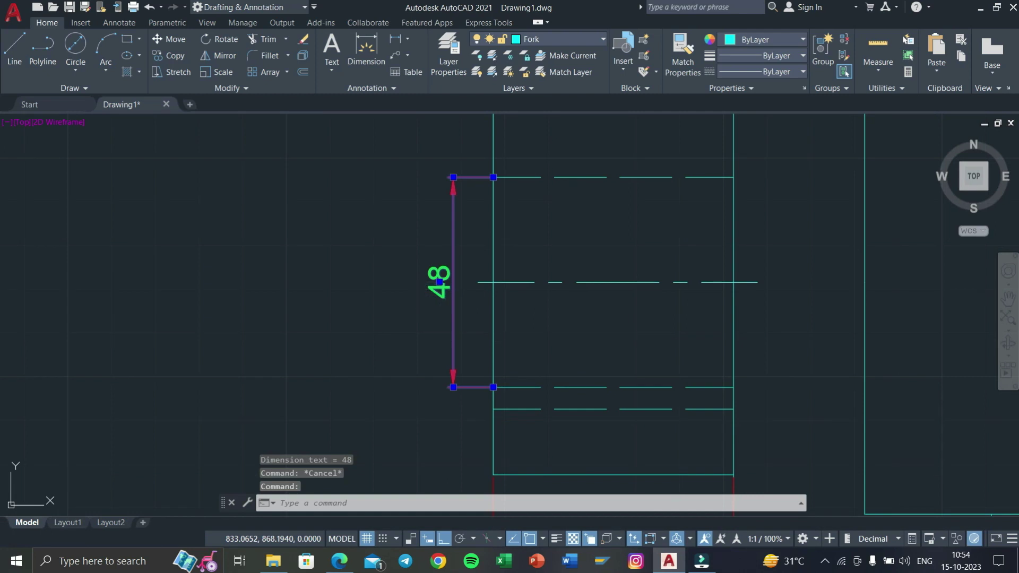
pyautogui.doubleClick(454, 289)
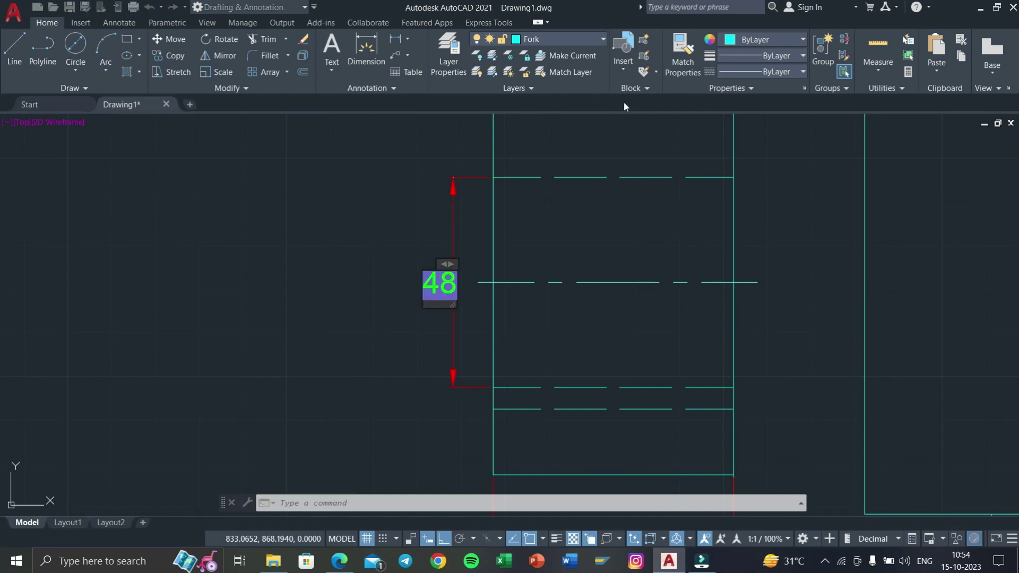
pyautogui.click(667, 73)
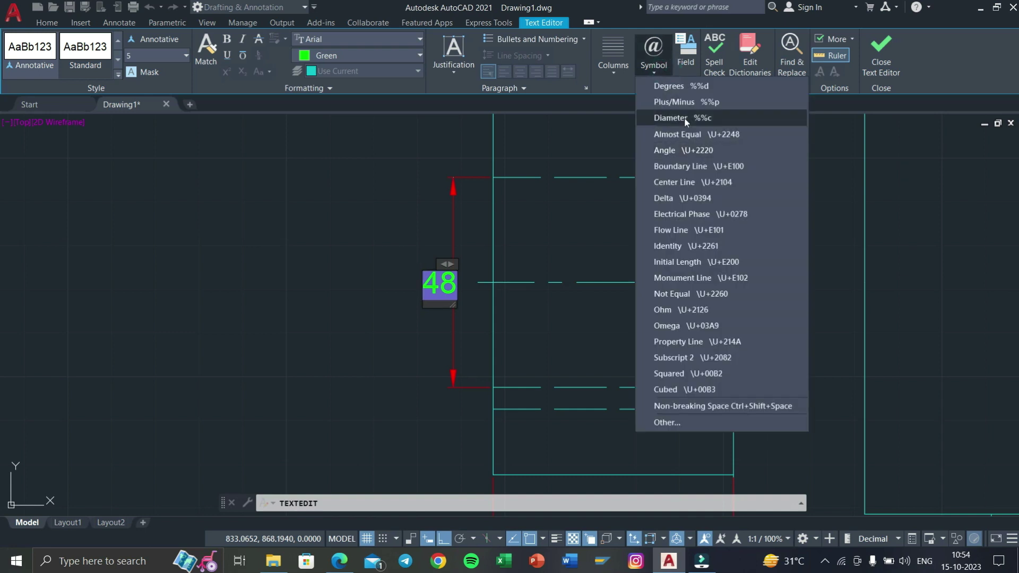
pyautogui.click(683, 117)
pyautogui.click(890, 62)
pyautogui.scroll(-2, 633, 233)
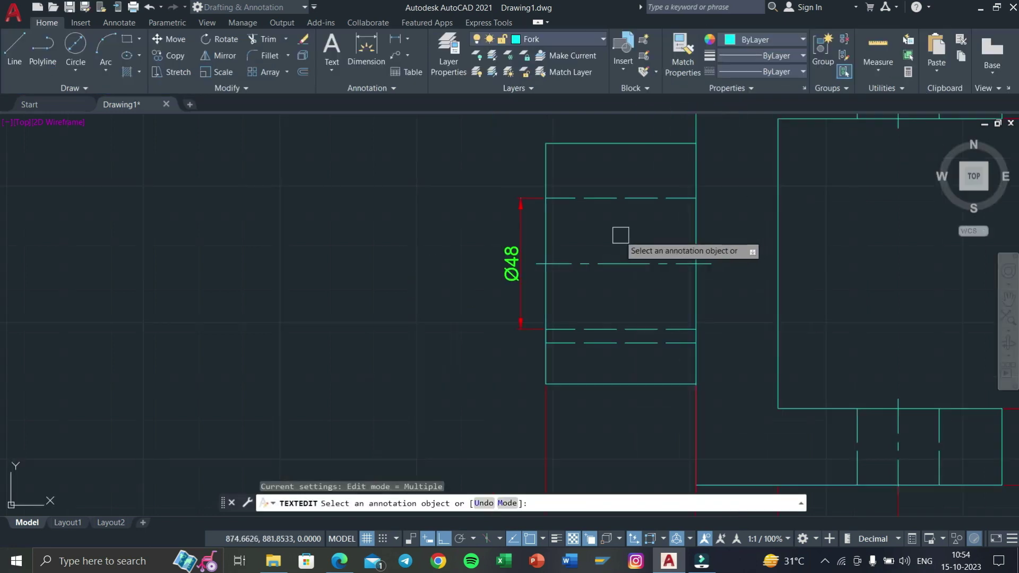
pyautogui.press('Escape')
pyautogui.press('Escape')
# Add an 88 linear dimension across the boss and change it to Ø88.
pyautogui.write('li')
pyautogui.press('Return')
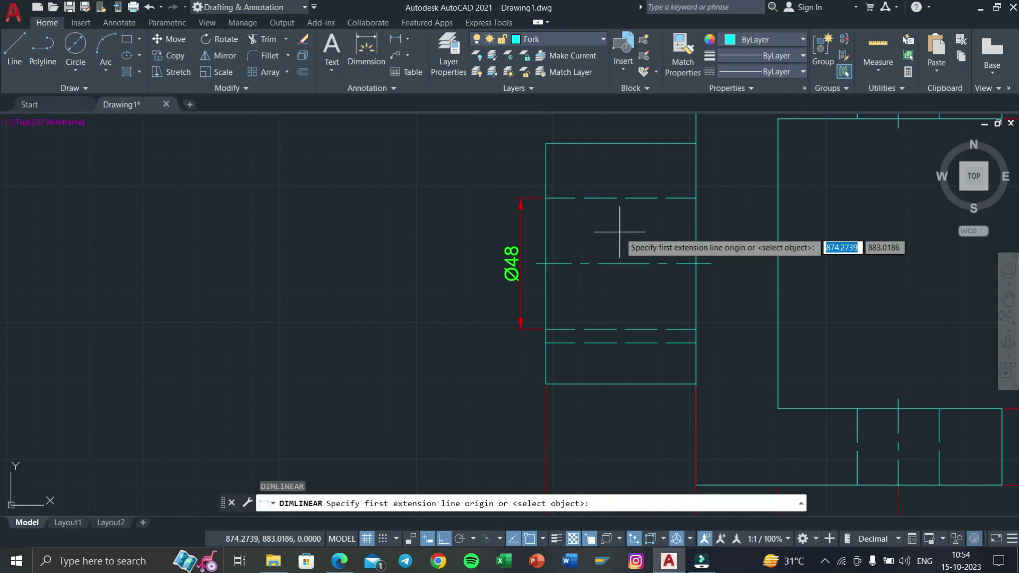
pyautogui.click(547, 382)
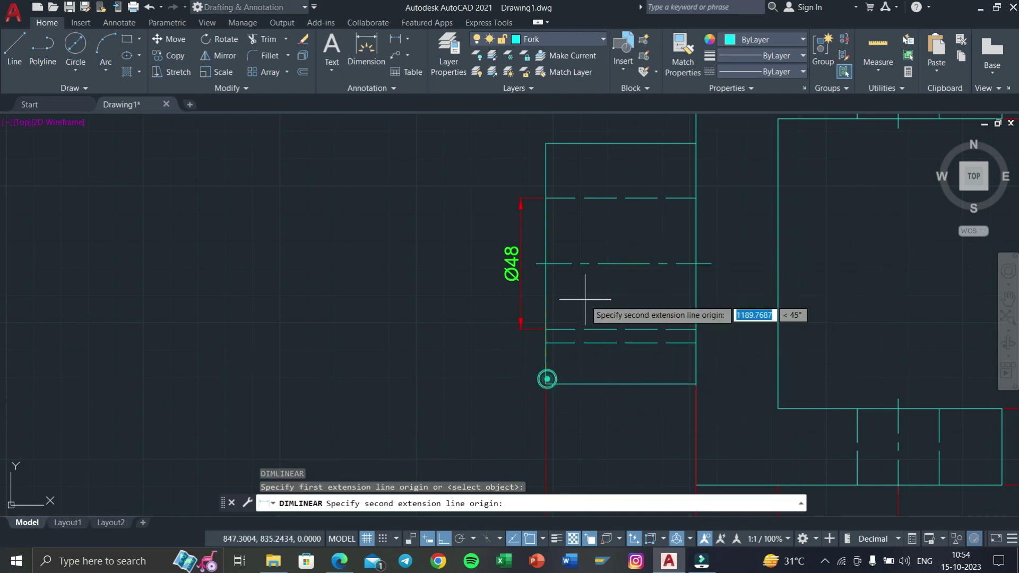
pyautogui.click(545, 144)
pyautogui.click(481, 266)
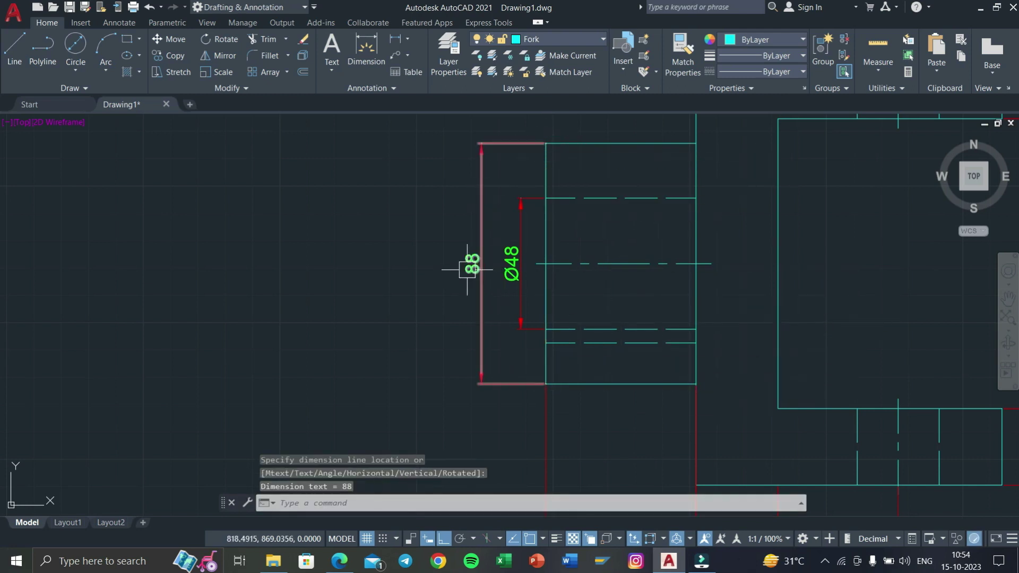
pyautogui.doubleClick(472, 263)
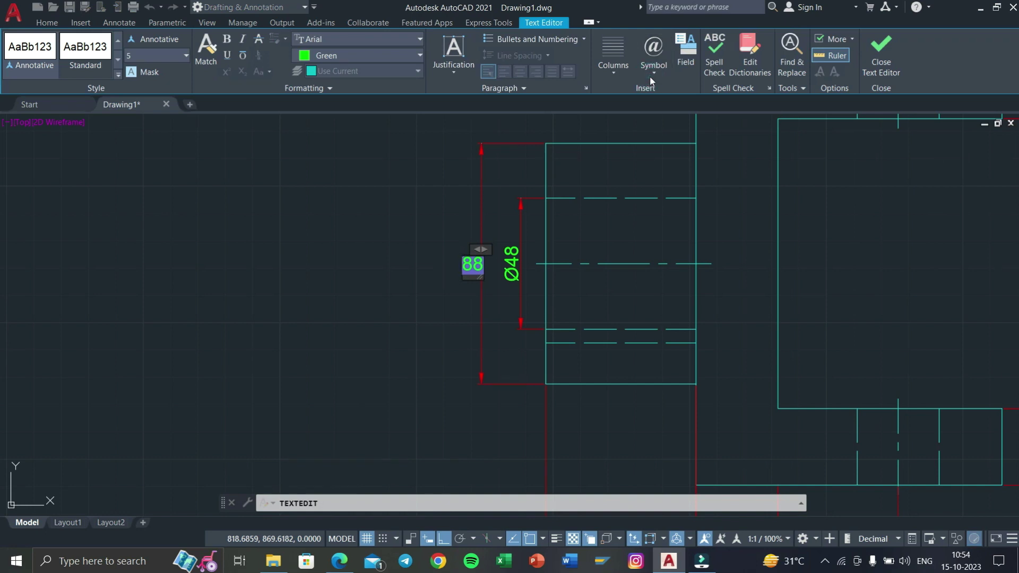
pyautogui.click(650, 74)
pyautogui.click(688, 117)
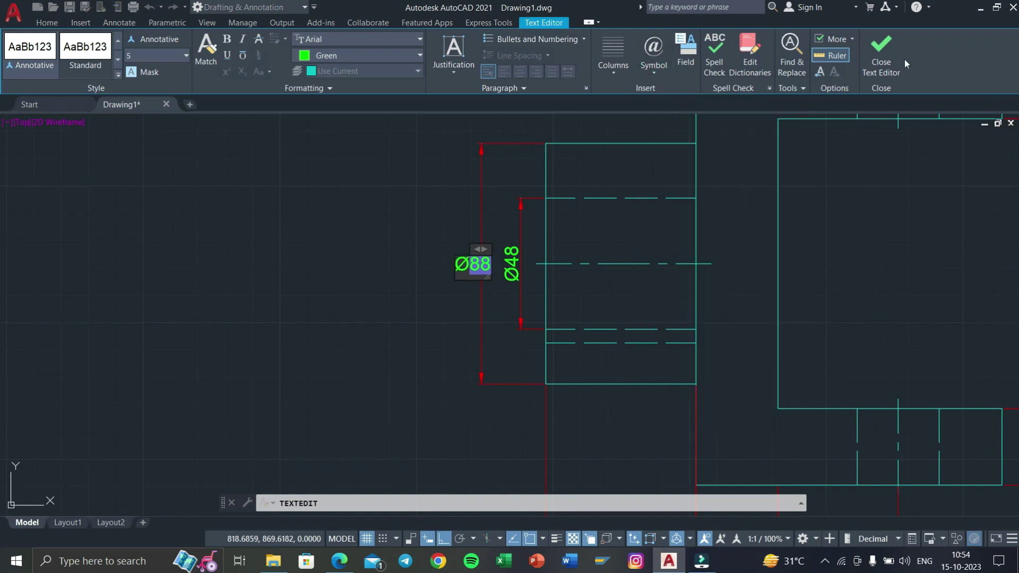
pyautogui.click(881, 54)
pyautogui.press('Escape')
# Zoom out to all views and compare them with Part 1 in 13.pdf.
pyautogui.scroll(-5, 709, 238)
pyautogui.scroll(-4, 709, 238)
pyautogui.moveTo(639, 187); pyautogui.dragTo(577, 253, button='middle')
pyautogui.scroll(2, 578, 253)
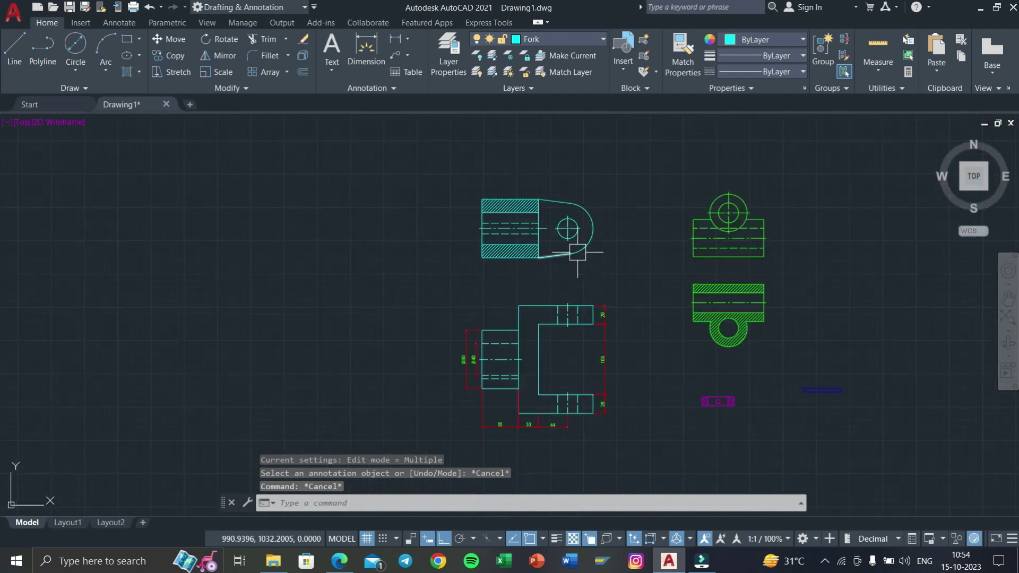
pyautogui.press('super+Tab')
pyautogui.click(361, 151)
pyautogui.scroll(1, 323, 192)
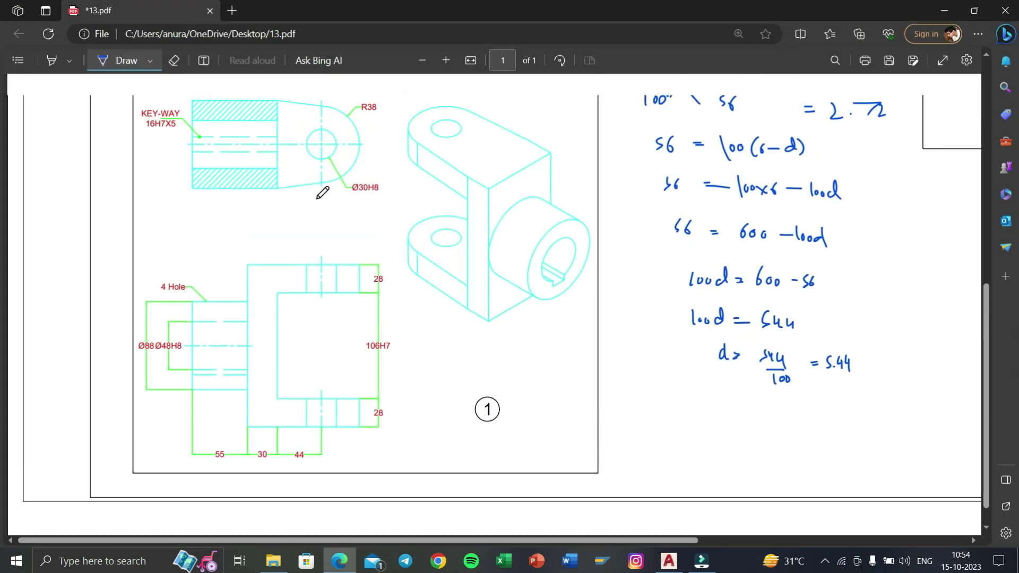
pyautogui.scroll(2, 322, 192)
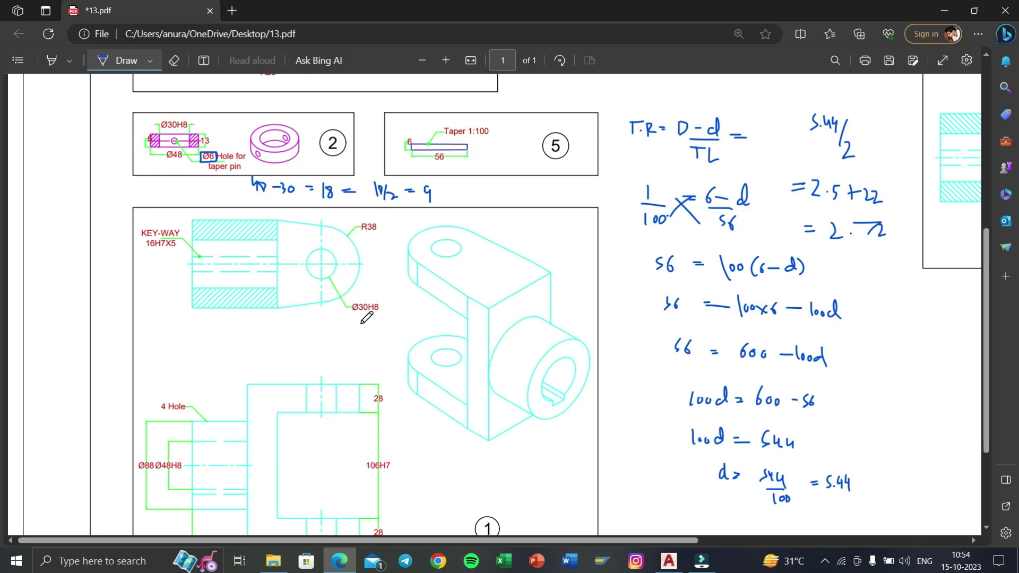
pyautogui.press('super+Tab')
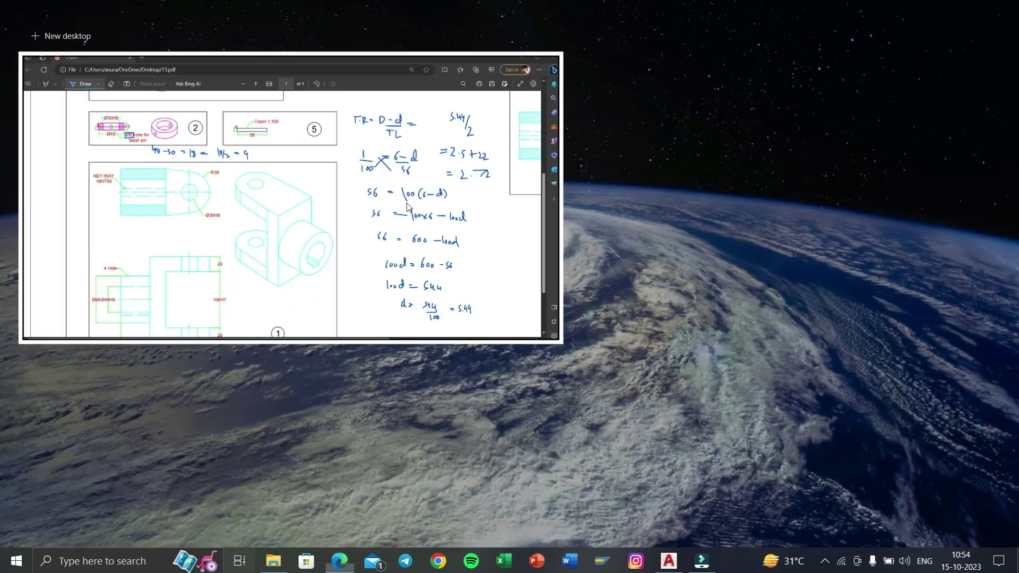
# Add an R38 radius on the fork's rounded end and a Ø30 diameter on its hole.
pyautogui.click(373, 170)
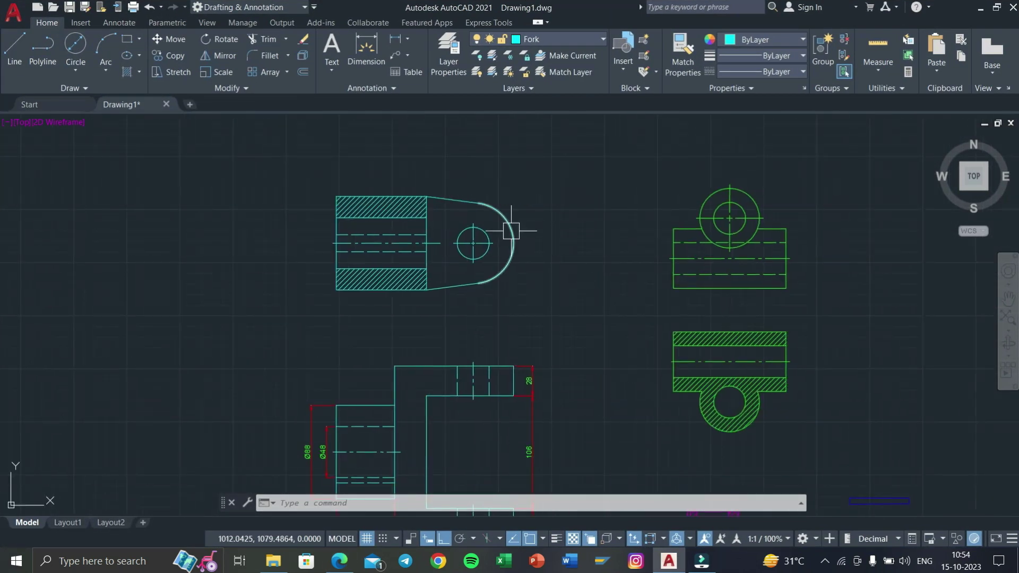
pyautogui.scroll(4, 514, 223)
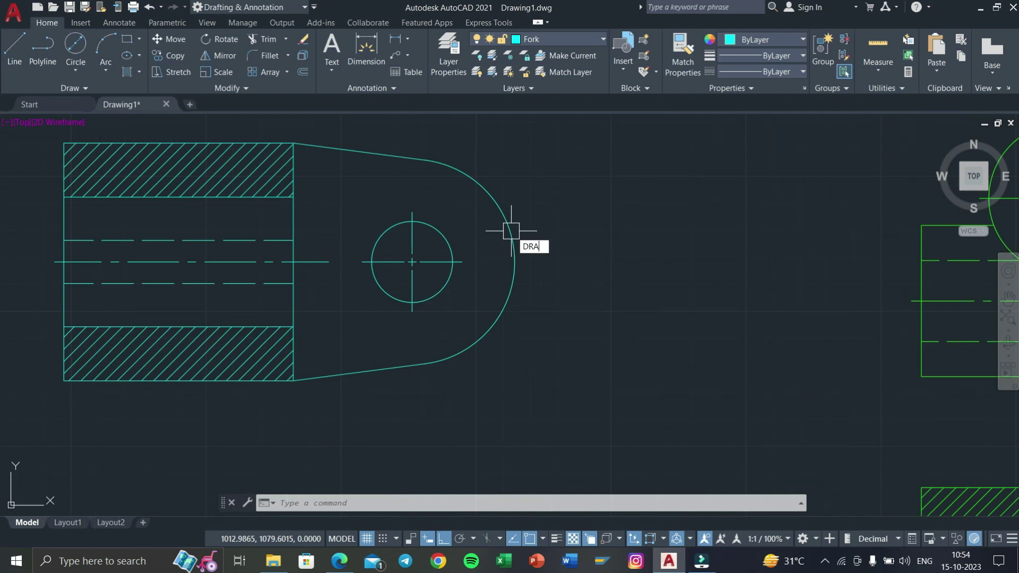
pyautogui.press('Return')
pyautogui.click(511, 229)
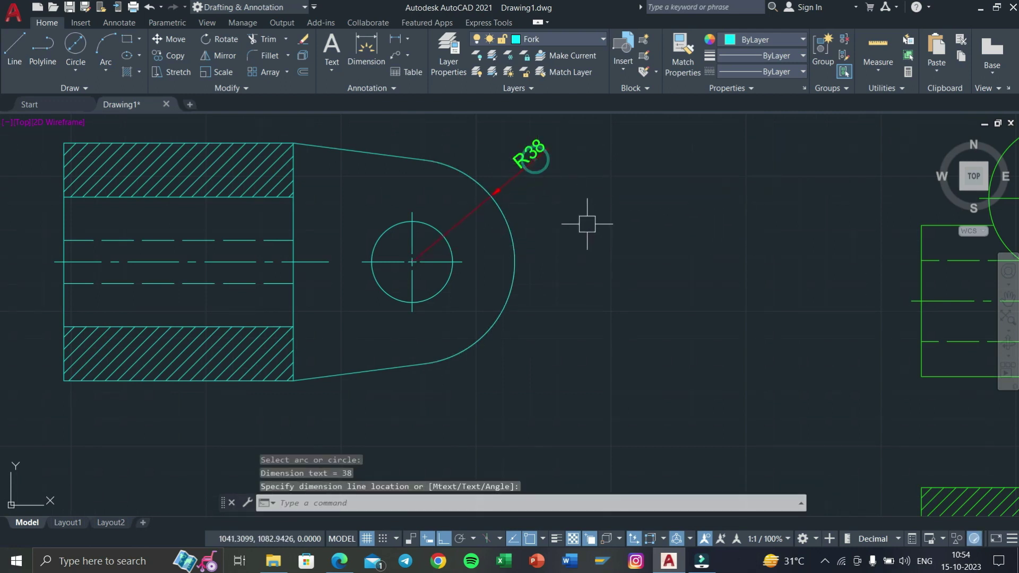
pyautogui.write('DDI')
pyautogui.press('Return')
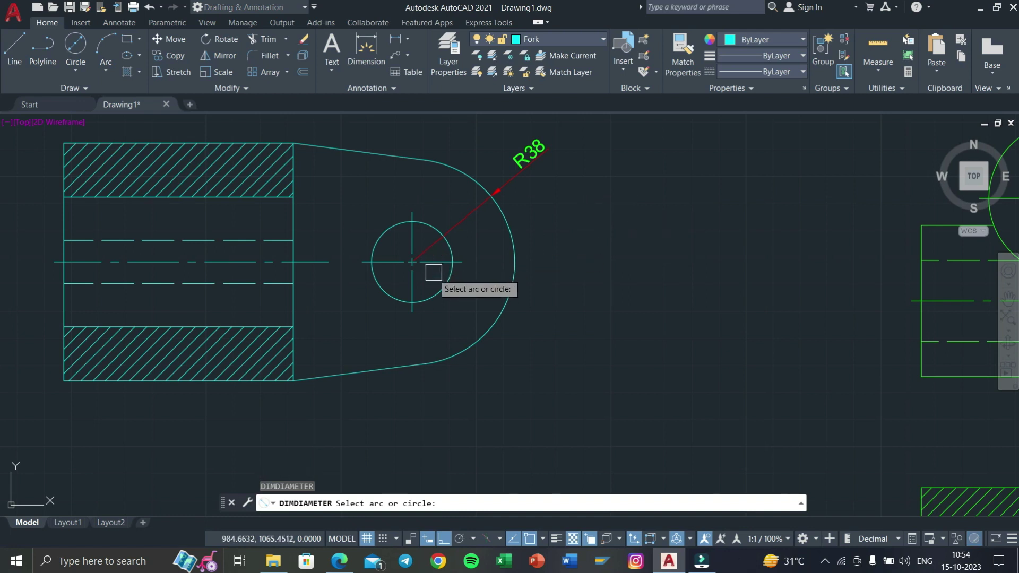
pyautogui.click(435, 293)
pyautogui.click(546, 380)
pyautogui.scroll(-4, 546, 372)
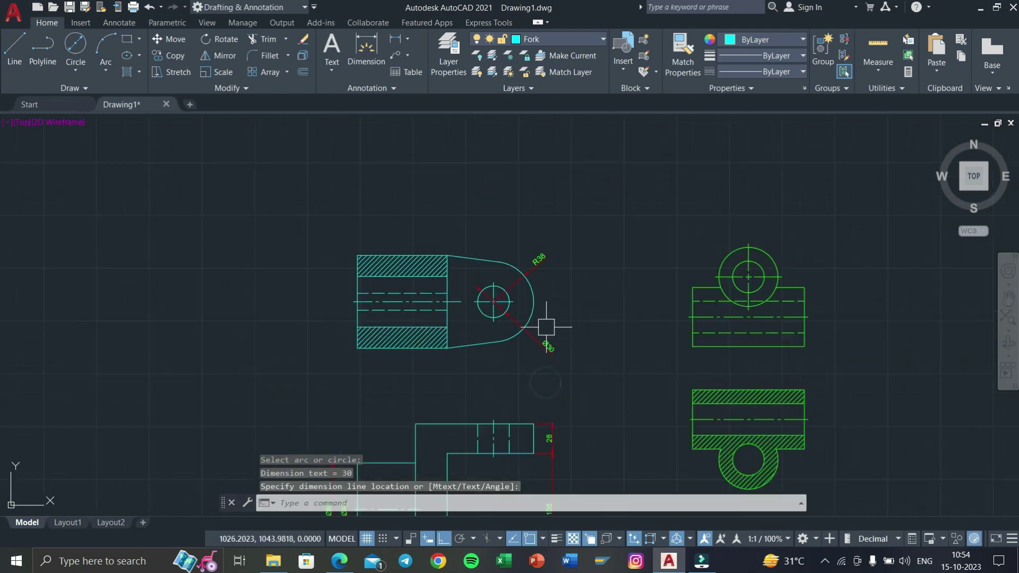
pyautogui.scroll(3, 388, 260)
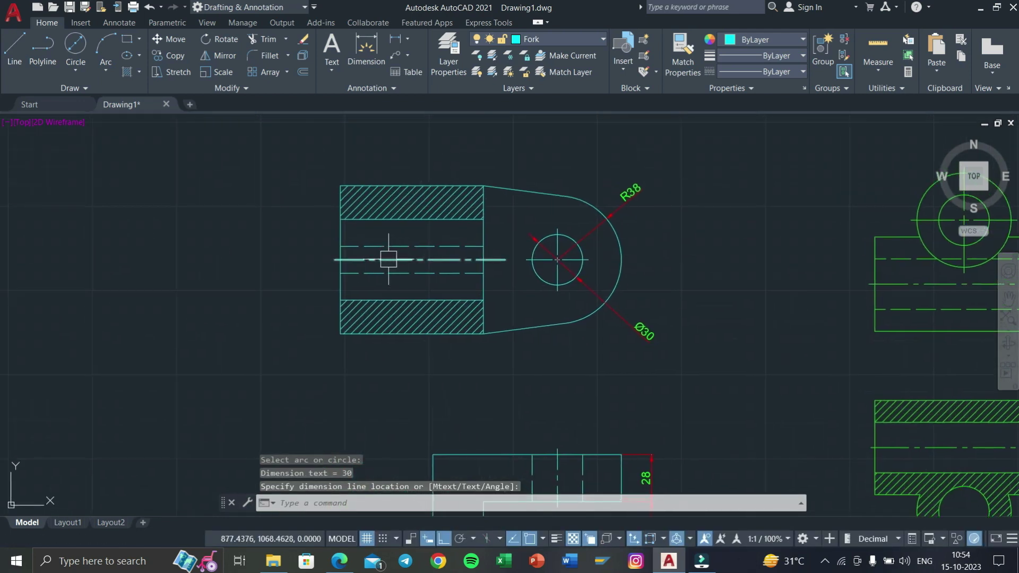
pyautogui.scroll(1, 388, 260)
# Check the new R38 and Ø30 dimensions against 13.pdf.
pyautogui.press('super+Tab')
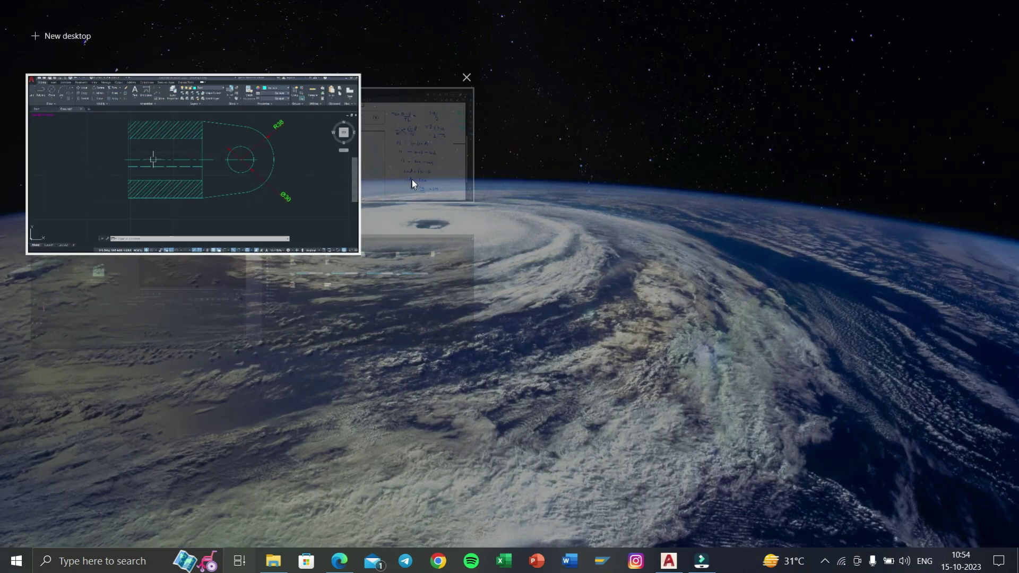
pyautogui.click(412, 179)
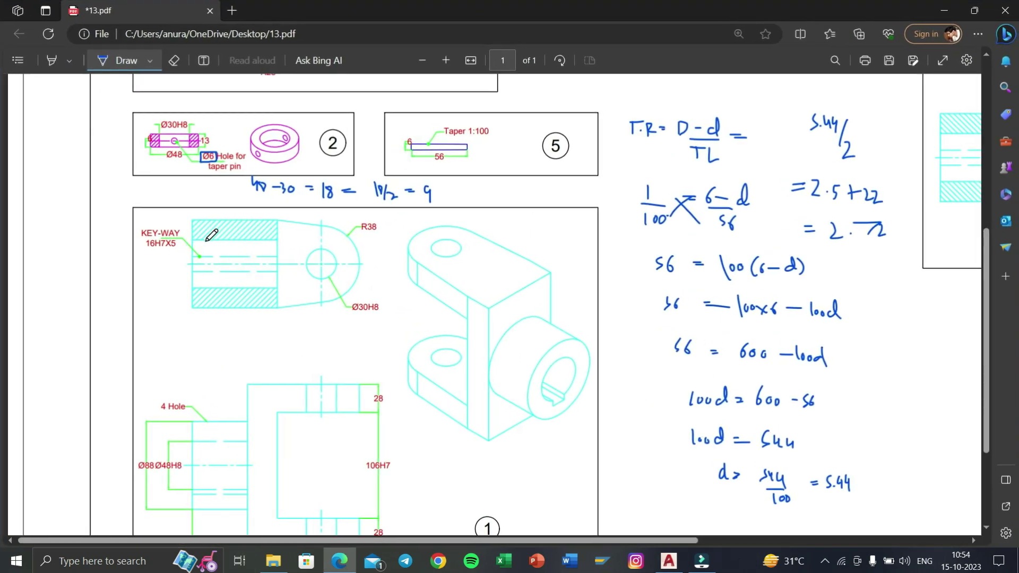
pyautogui.press('super+Tab')
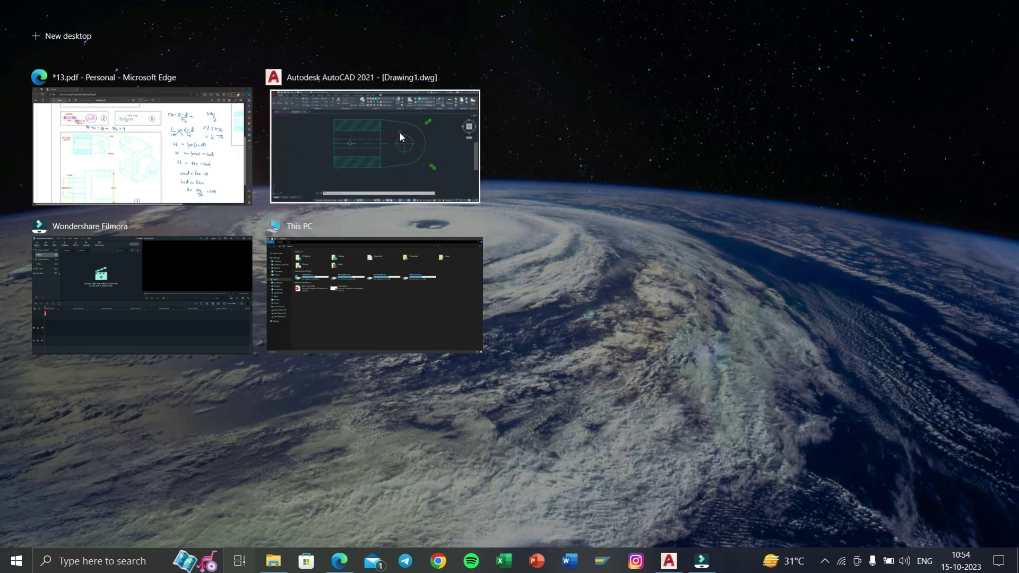
pyautogui.click(399, 132)
pyautogui.scroll(2, 388, 259)
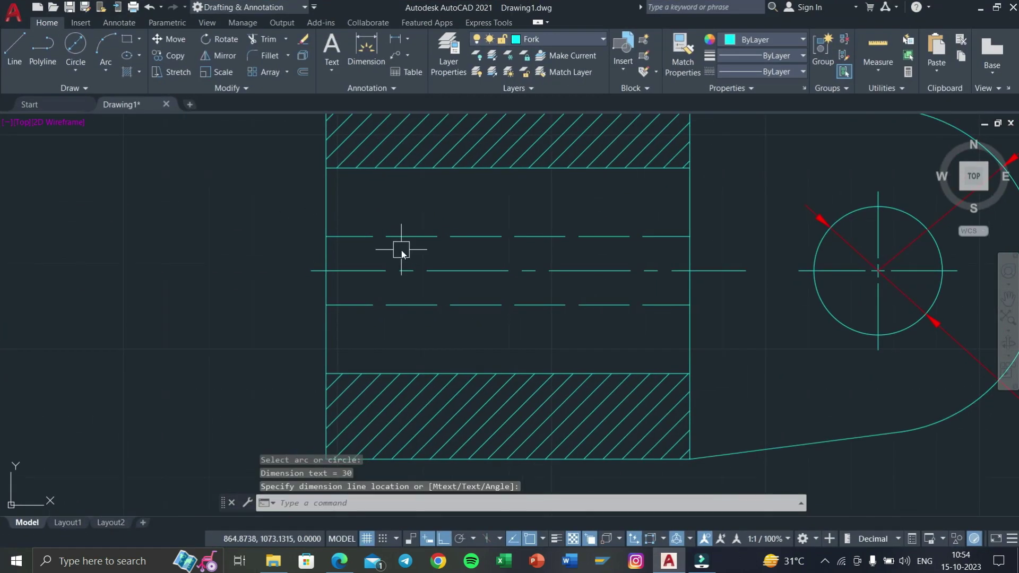
# Draw a leader pointing at the keyway in the hatched section, with ortho off.
pyautogui.write('D')
pyautogui.press('Return')
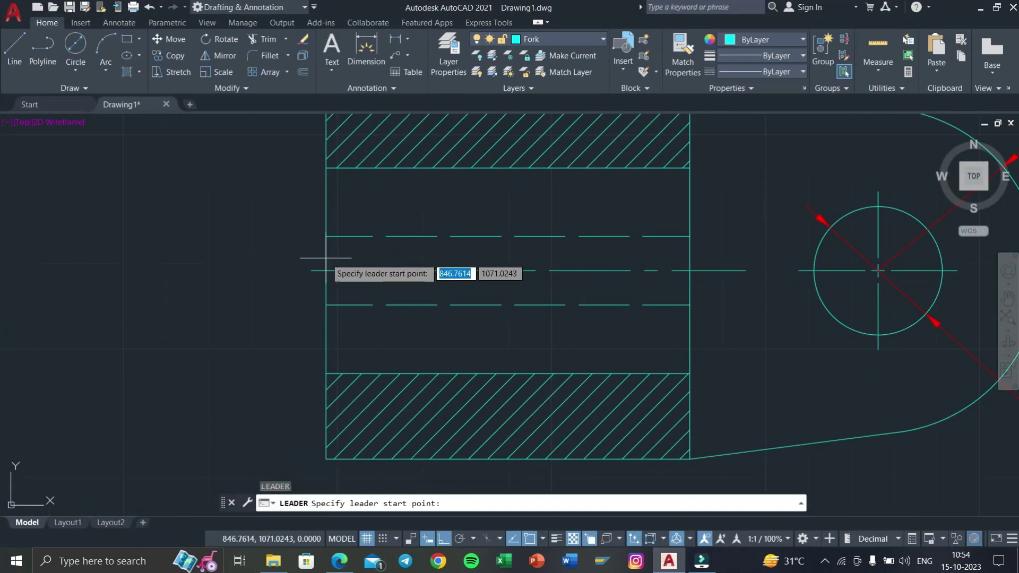
pyautogui.click(327, 258)
pyautogui.scroll(-2, 251, 207)
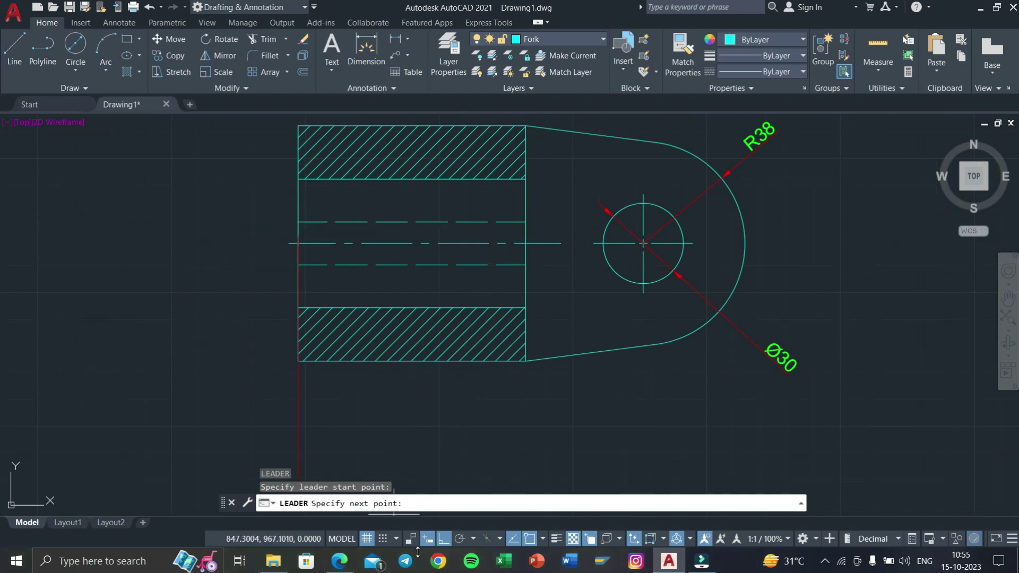
pyautogui.click(449, 544)
pyautogui.moveTo(227, 277); pyautogui.dragTo(360, 273, button='middle')
pyautogui.scroll(1, 364, 266)
pyautogui.scroll(1, 374, 262)
pyautogui.scroll(2, 379, 260)
pyautogui.click(382, 249)
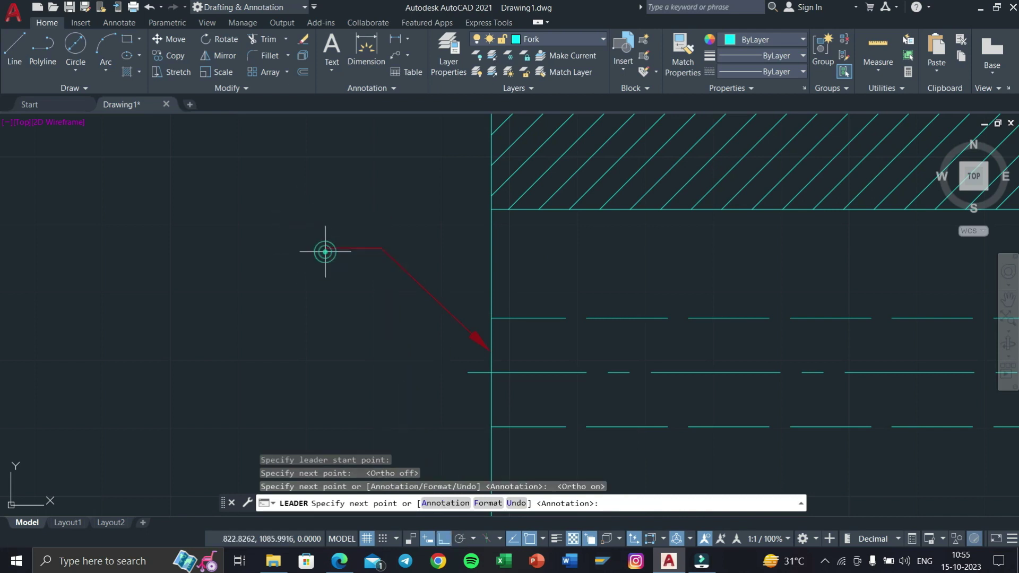
pyautogui.click(325, 251)
pyautogui.press('Return')
pyautogui.press('Return')
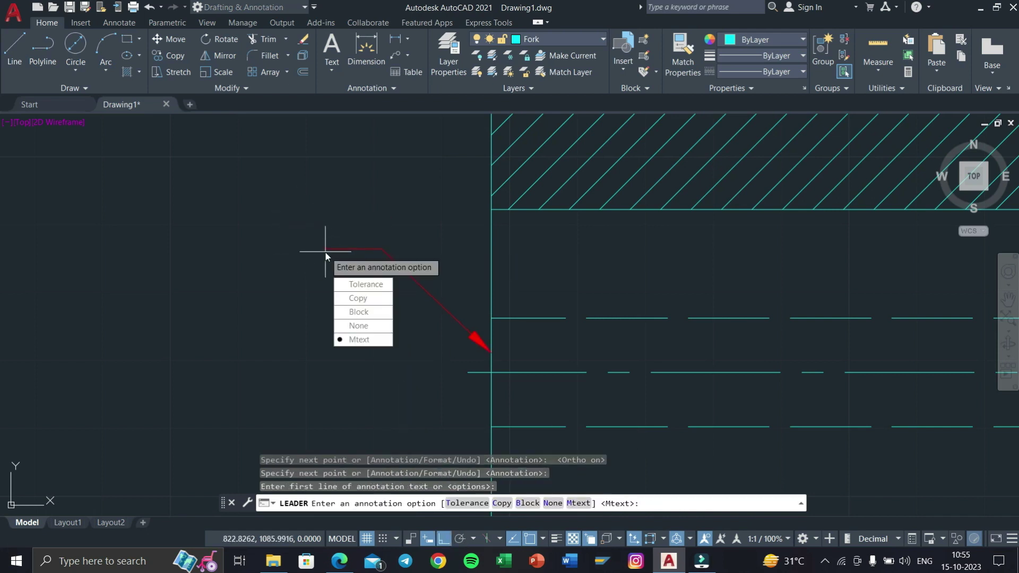
pyautogui.press('Return')
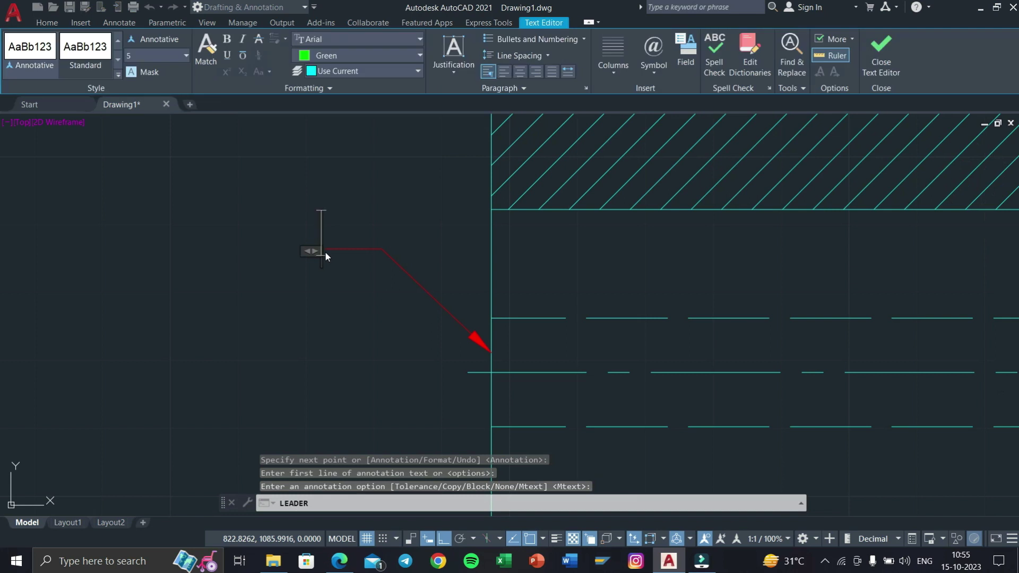
# Write the note as KEY - WAY with 16 X 5 on the second line, checking the PDF.
pyautogui.write('Key')
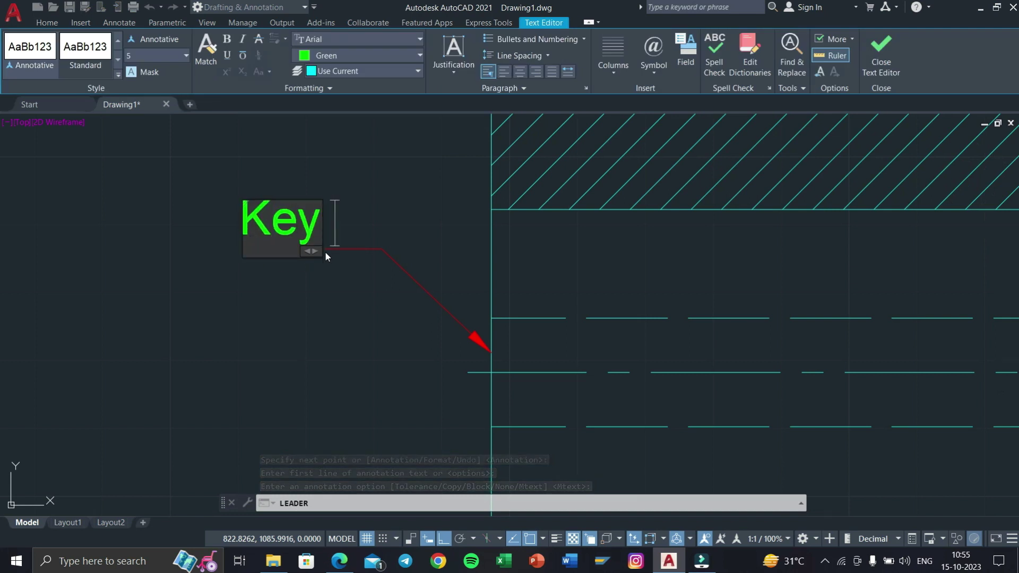
pyautogui.press('super+Tab')
pyautogui.click(409, 180)
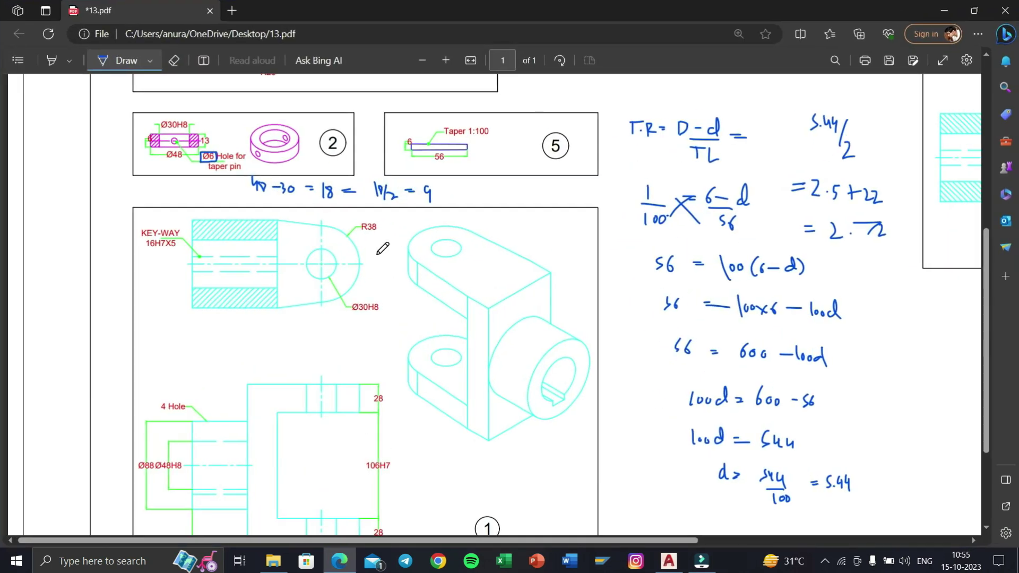
pyautogui.press('super+Tab')
pyautogui.click(313, 174)
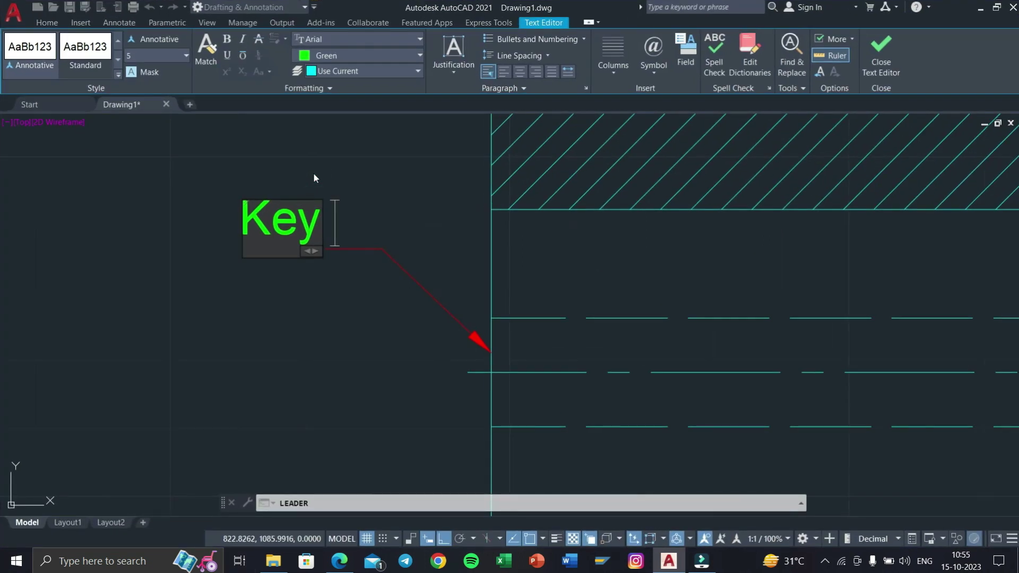
pyautogui.press('BackSpace')
pyautogui.press('BackSpace')
pyautogui.hotkey('ctrl', 'z')
pyautogui.press('BackSpace')
pyautogui.press('BackSpace')
pyautogui.write('E')
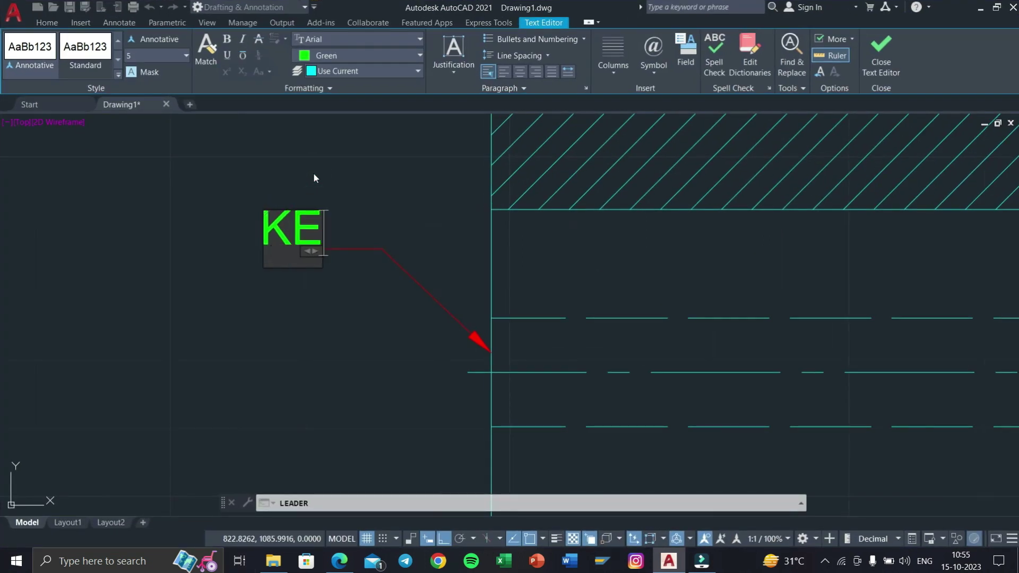
pyautogui.write('Y - WA')
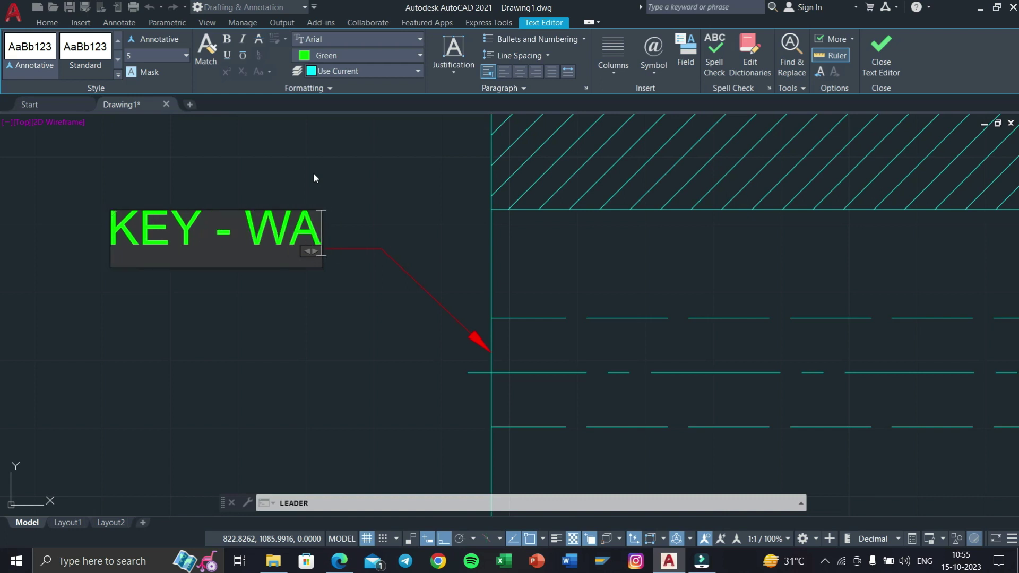
pyautogui.write('Y')
pyautogui.press('Return')
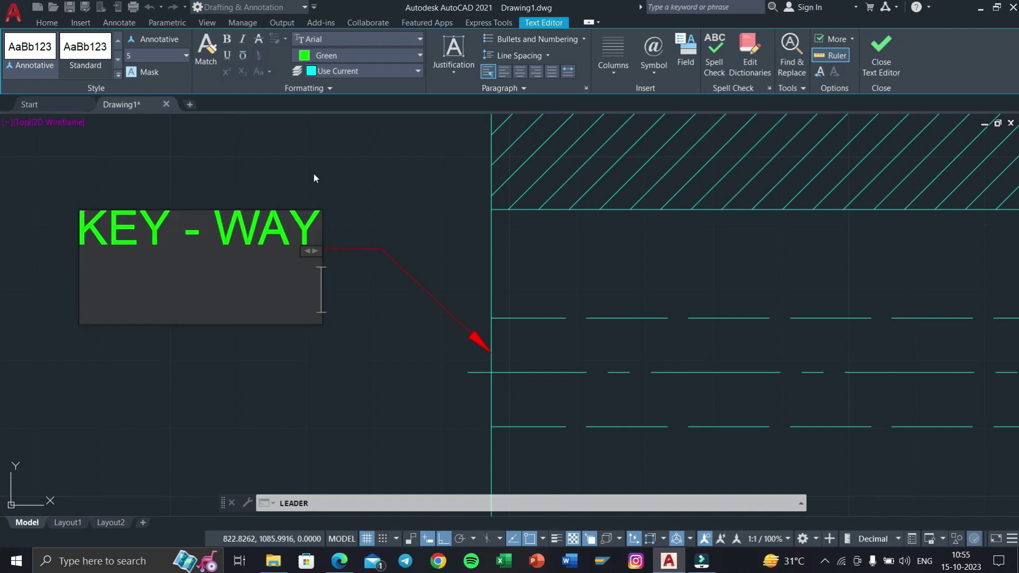
pyautogui.write('16')
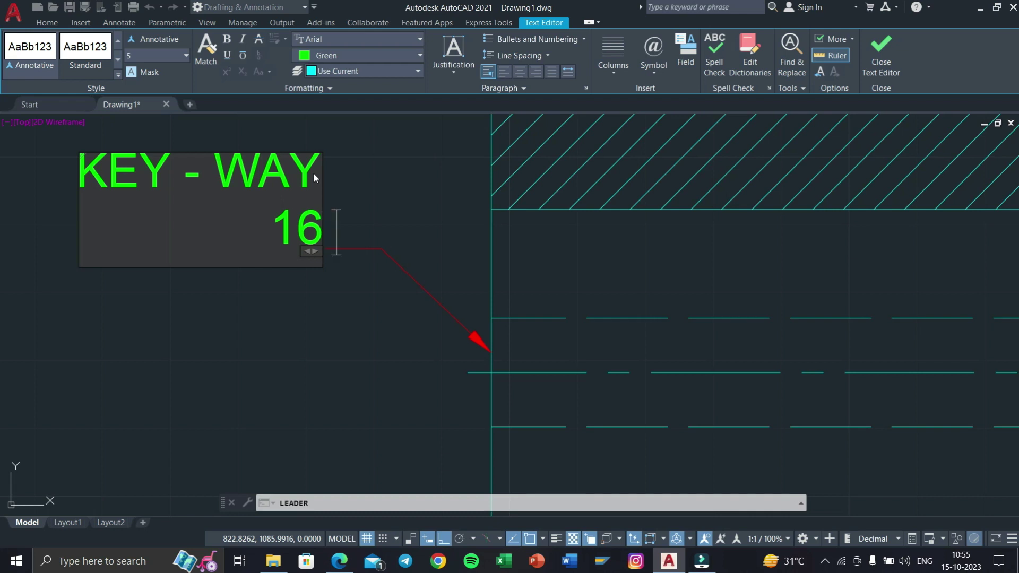
pyautogui.write(' X 5')
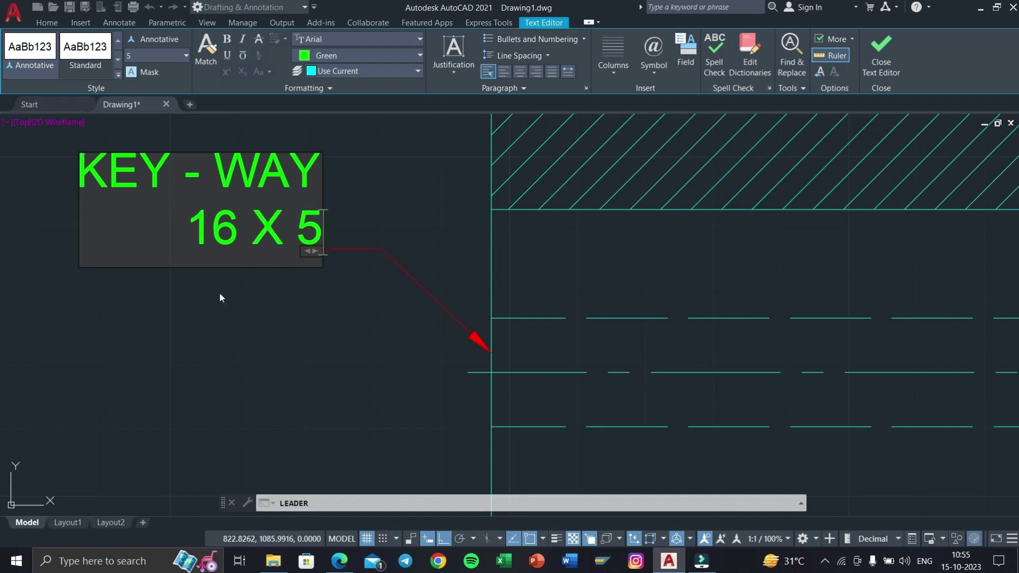
# Centre-align both lines of the note and close the text editor.
pyautogui.hotkey('ctrl', 'a')
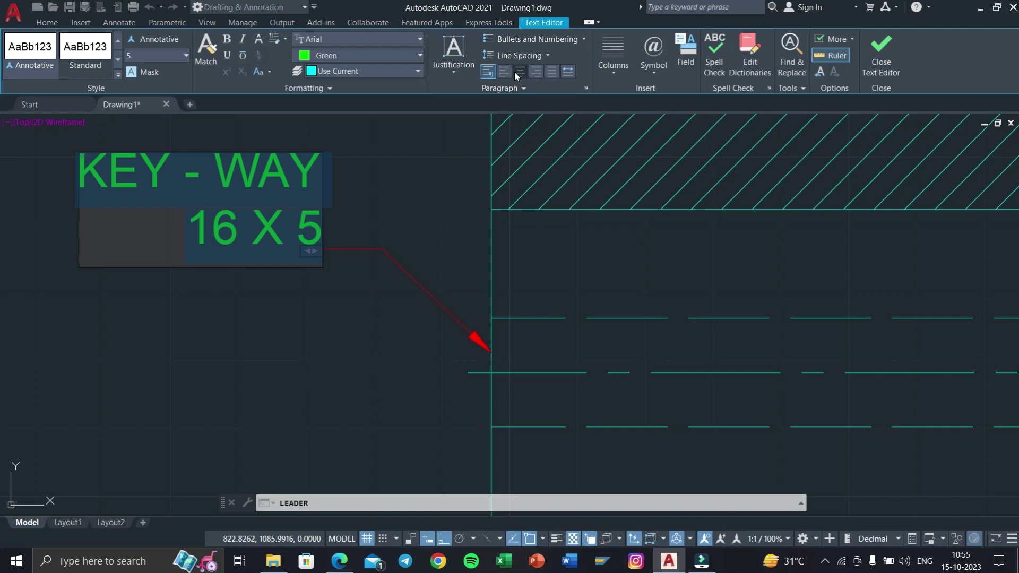
pyautogui.click(461, 68)
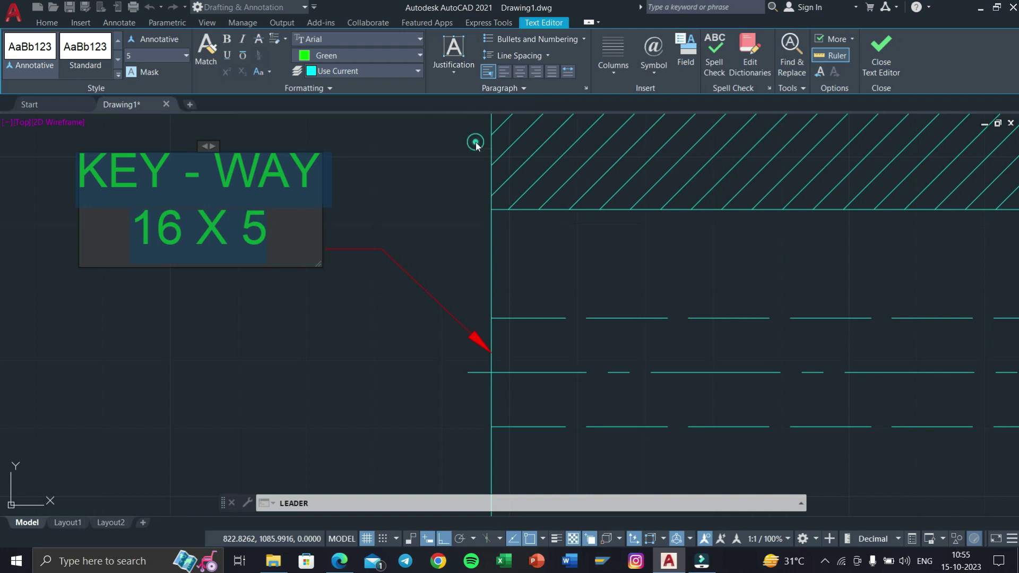
pyautogui.click(881, 55)
pyautogui.scroll(-2, 641, 259)
pyautogui.scroll(-2, 608, 305)
pyautogui.scroll(-2, 471, 226)
pyautogui.scroll(-1, 538, 248)
pyautogui.moveTo(539, 248); pyautogui.dragTo(474, 234, button='middle')
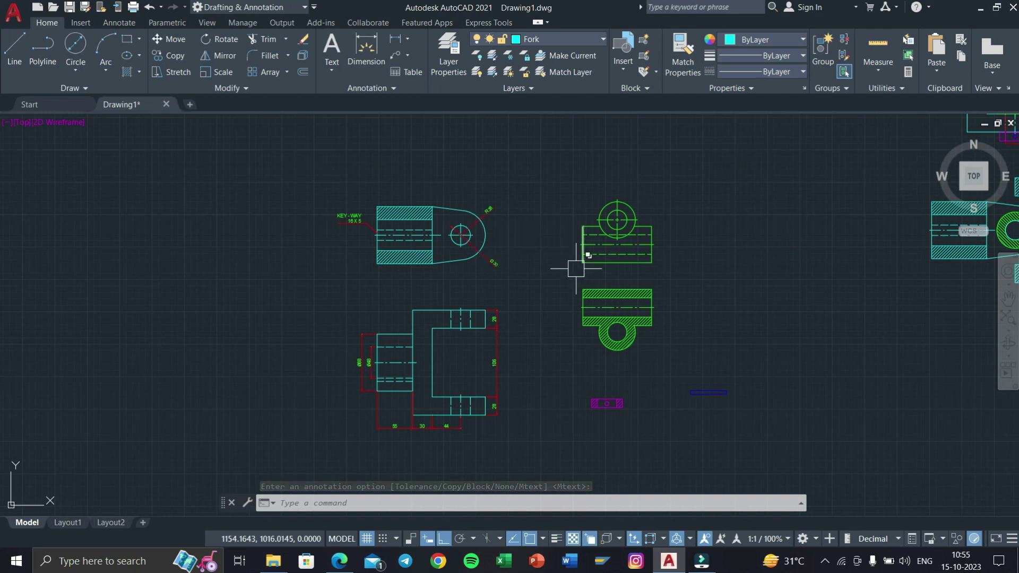
# Make layer 0 current and draw a rectangle around both fork views.
pyautogui.click(574, 45)
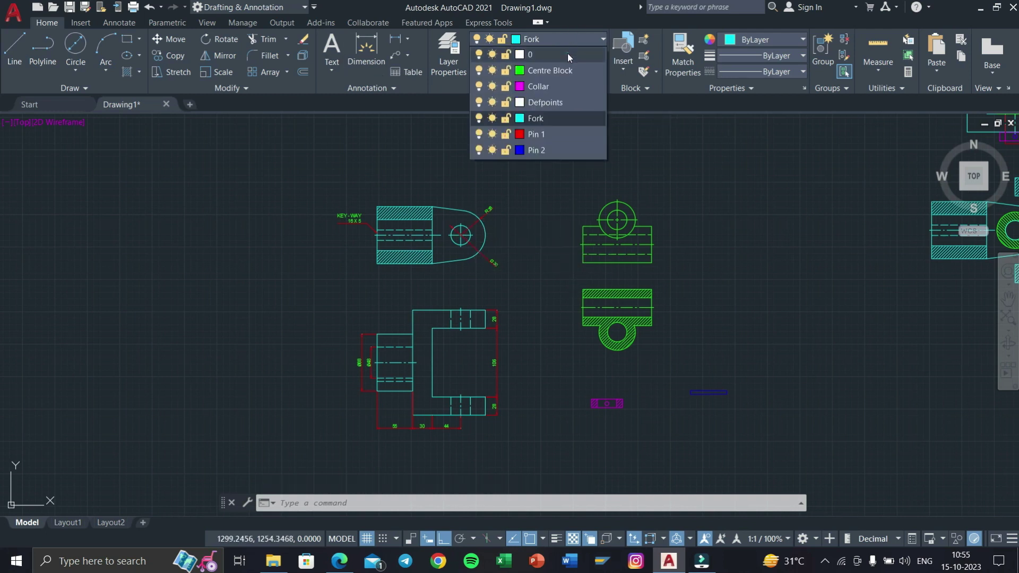
pyautogui.click(568, 54)
pyautogui.write('REC')
pyautogui.press('Return')
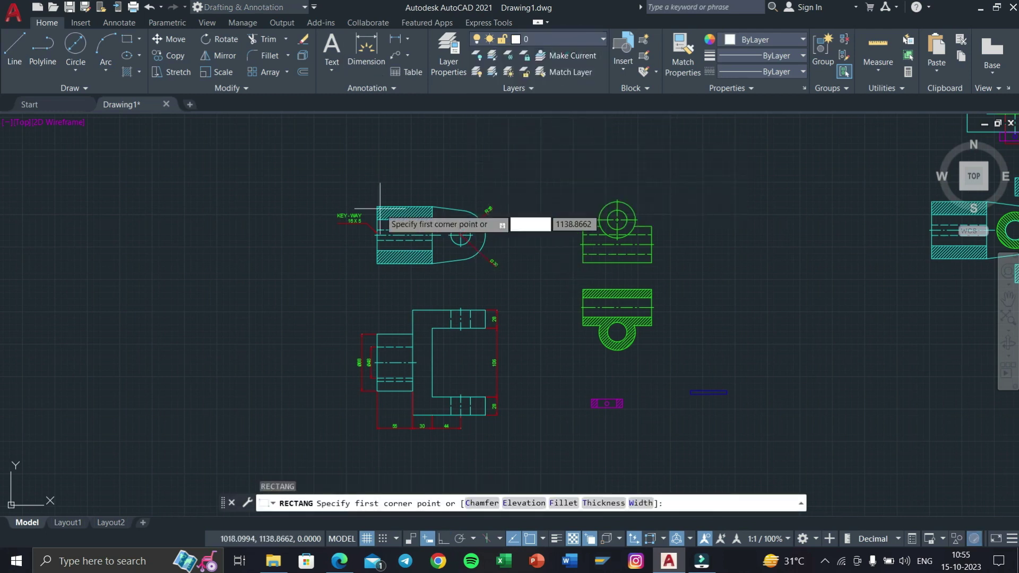
pyautogui.click(299, 175)
pyautogui.moveTo(451, 328); pyautogui.dragTo(494, 326, button='middle')
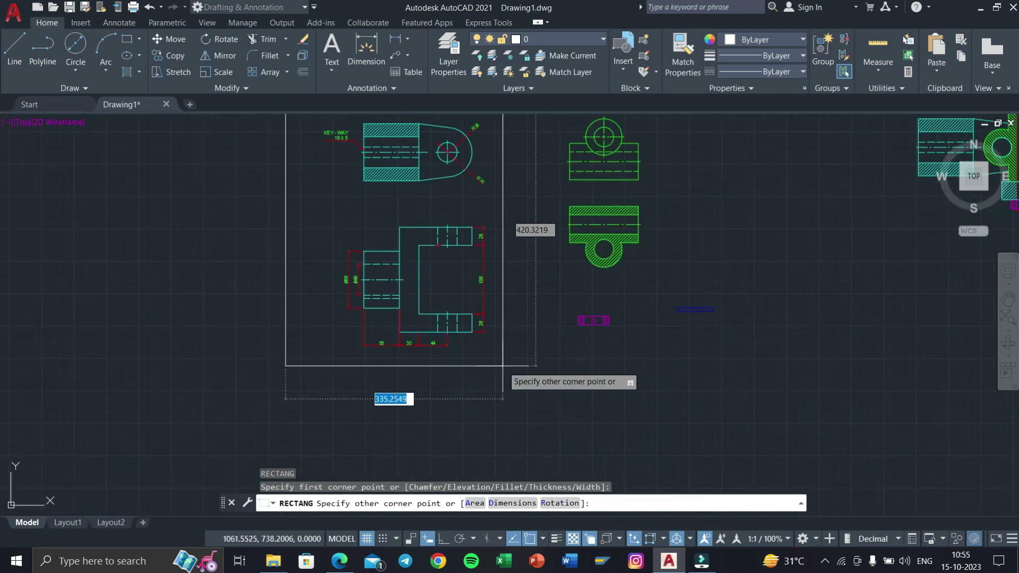
pyautogui.click(553, 434)
# Grip-stretch the rectangle's left edge closer to the views.
pyautogui.click(341, 311)
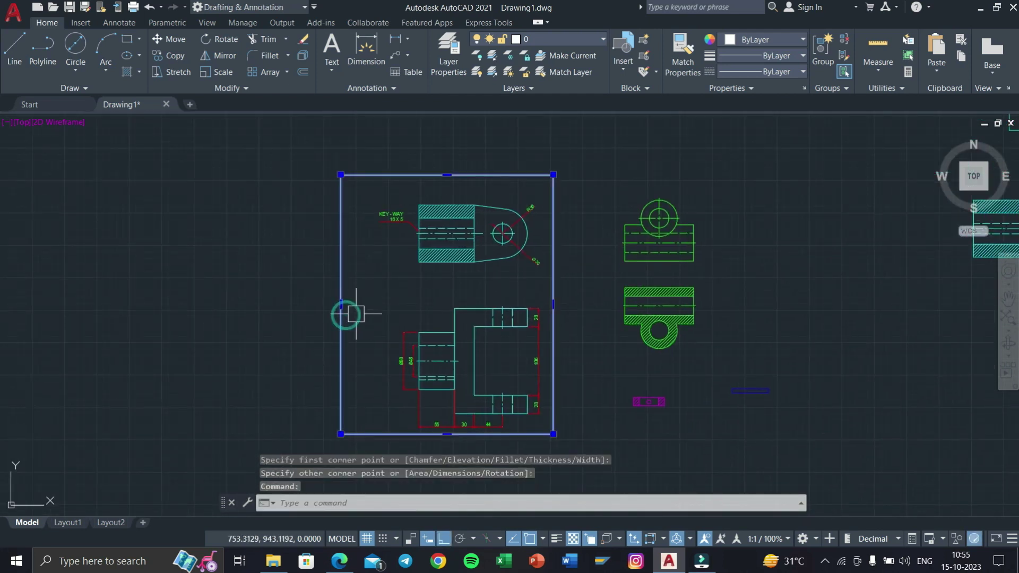
pyautogui.click(365, 310)
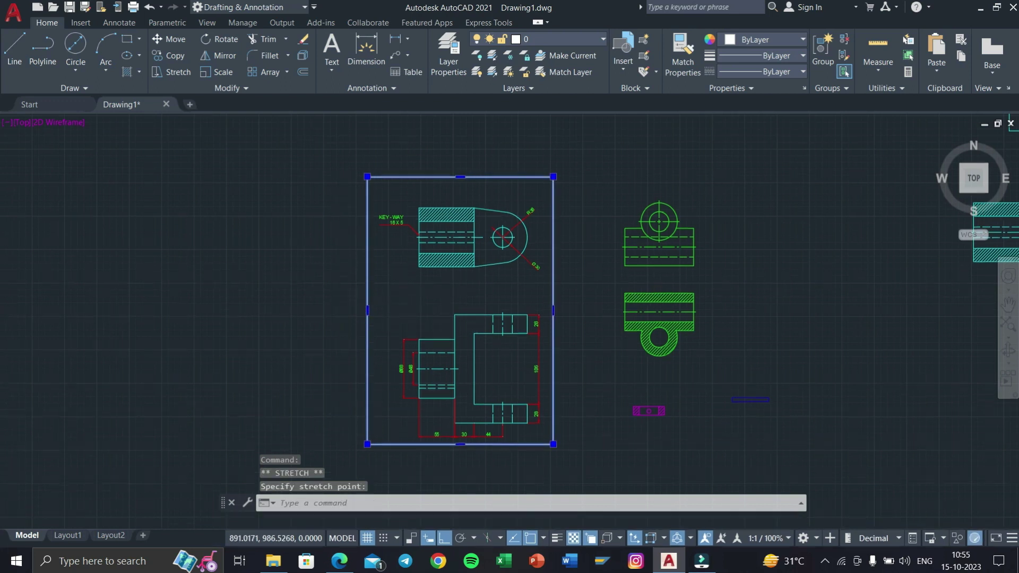
pyautogui.press('Escape')
pyautogui.press('Escape')
pyautogui.scroll(2, 363, 330)
pyautogui.click(364, 296)
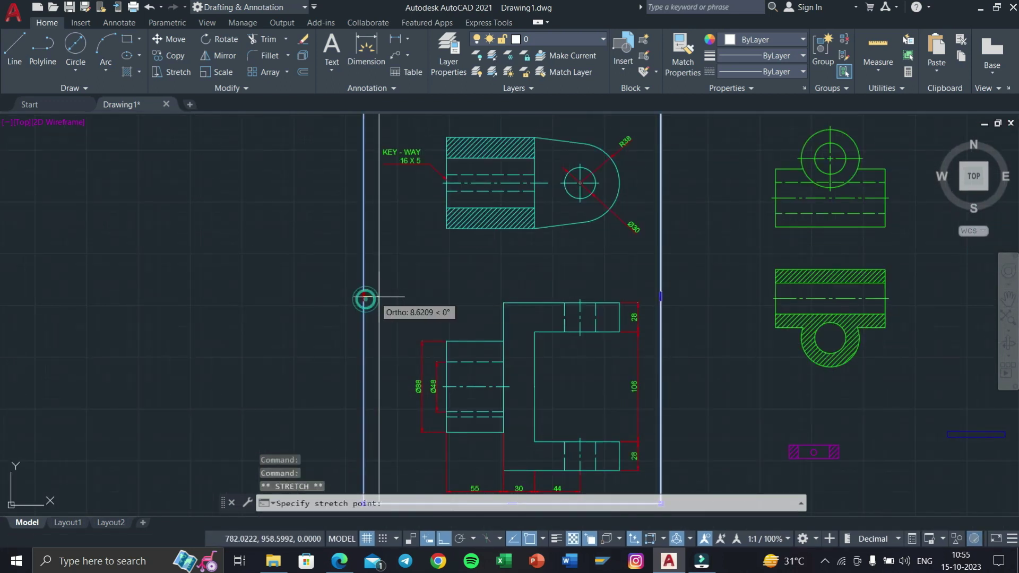
pyautogui.press('Escape')
pyautogui.scroll(-4, 496, 296)
pyautogui.moveTo(496, 296); pyautogui.dragTo(386, 283, button='middle')
pyautogui.press('Escape')
pyautogui.press('Escape')
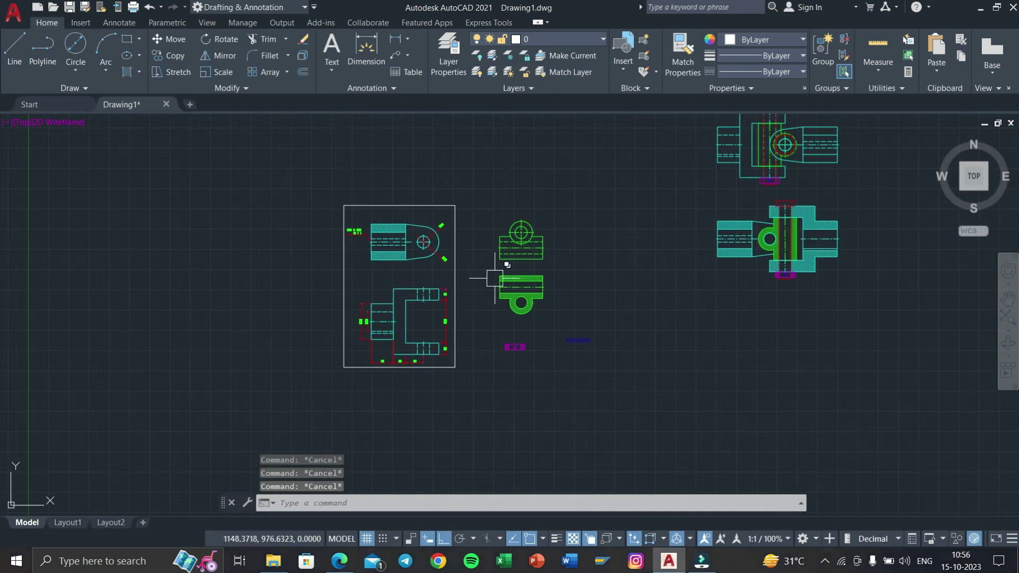
pyautogui.scroll(4, 504, 254)
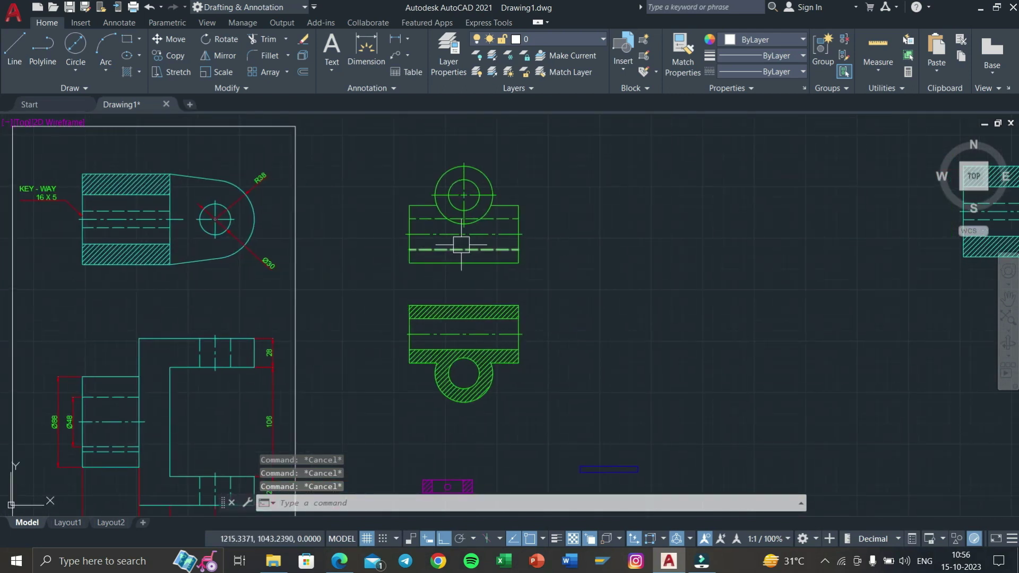
# Review part 4's dimensions on 13.pdf in Edge, then return to AutoCAD.
pyautogui.press('super+Tab')
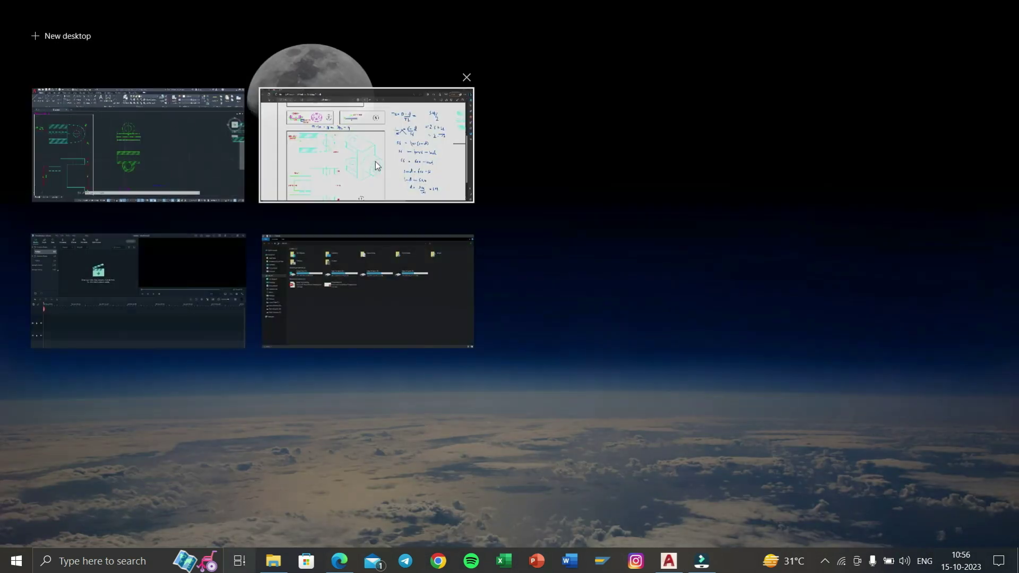
pyautogui.click(364, 144)
pyautogui.scroll(5, 388, 260)
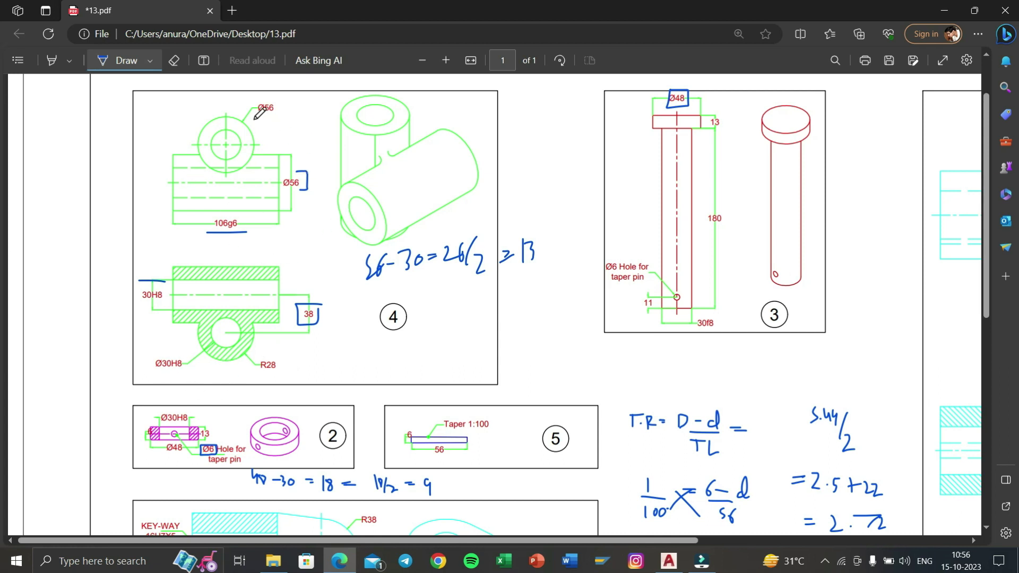
pyautogui.press('super+Tab')
pyautogui.click(348, 157)
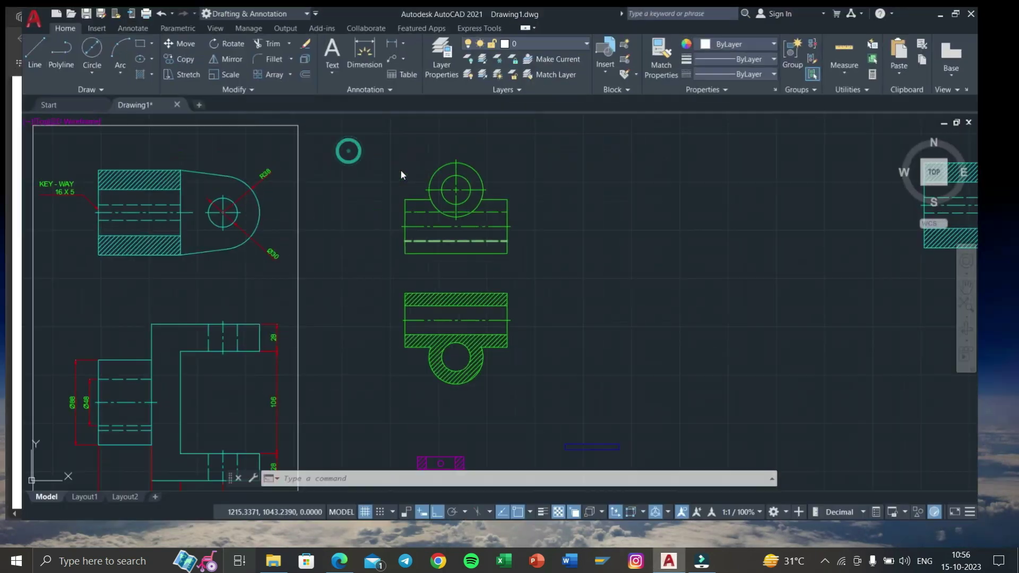
pyautogui.scroll(2, 470, 201)
pyautogui.press('Escape')
pyautogui.press('Escape')
pyautogui.press('Escape')
# Dimension the centre block's top circle with a Ø56 diameter.
pyautogui.write('D')
pyautogui.press('Return')
pyautogui.click(465, 208)
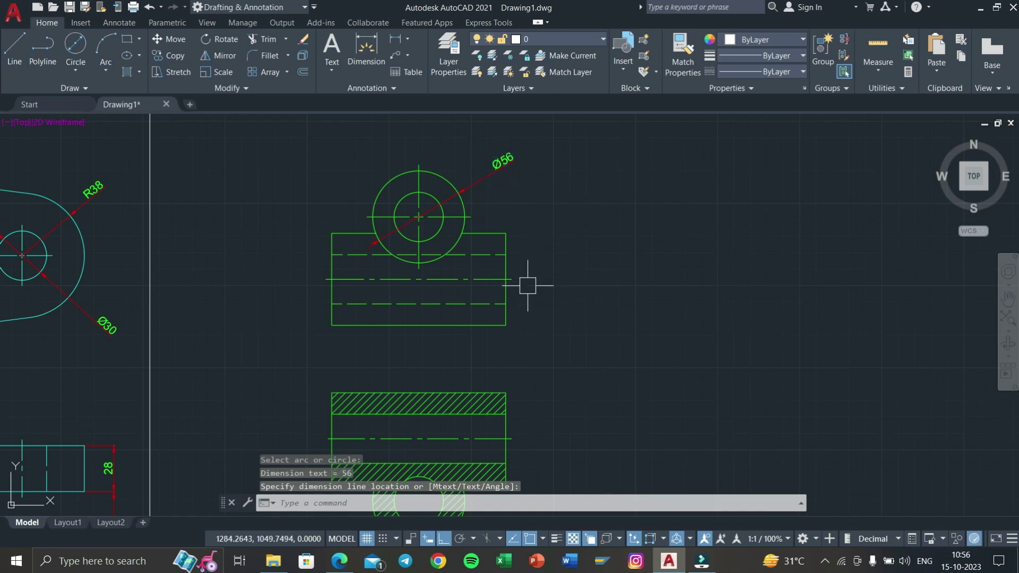
# Add a 30 linear dimension on the body's right edge, then delete it as unwanted.
pyautogui.write('LI')
pyautogui.press('Return')
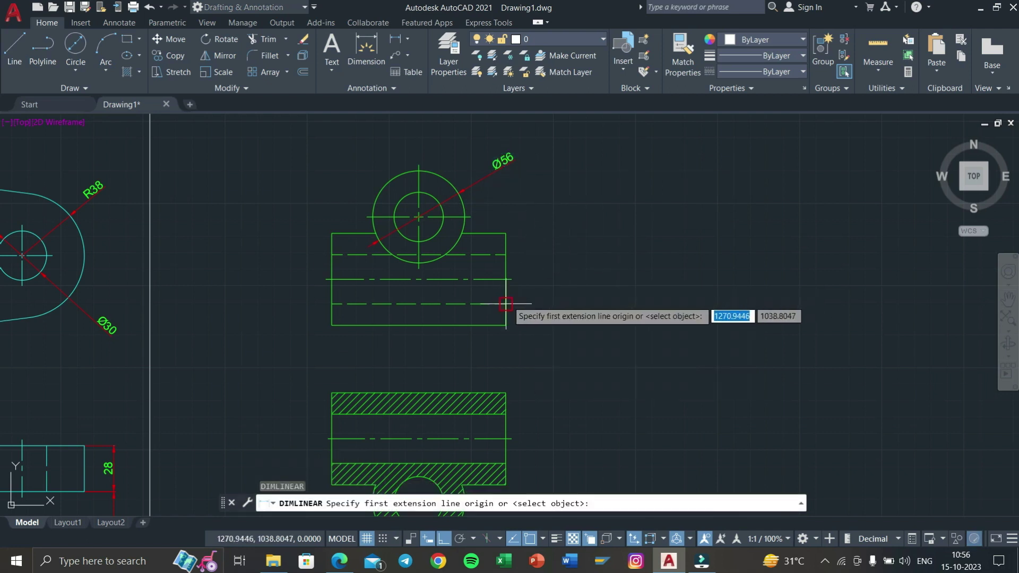
pyautogui.click(506, 301)
pyautogui.click(506, 254)
pyautogui.click(530, 271)
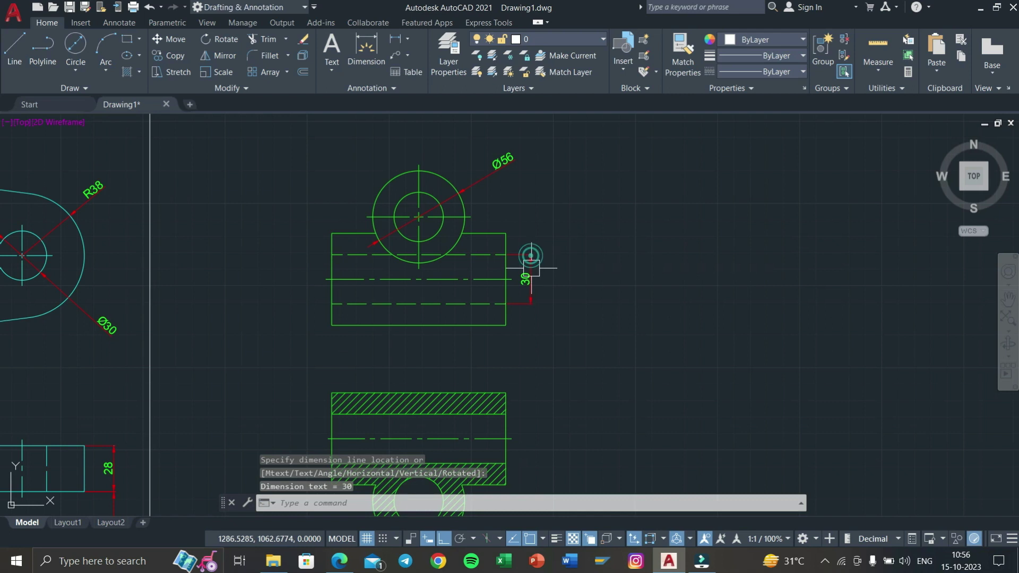
pyautogui.scroll(2, 527, 275)
pyautogui.scroll(2, 527, 275)
pyautogui.click(525, 272)
pyautogui.press('Delete')
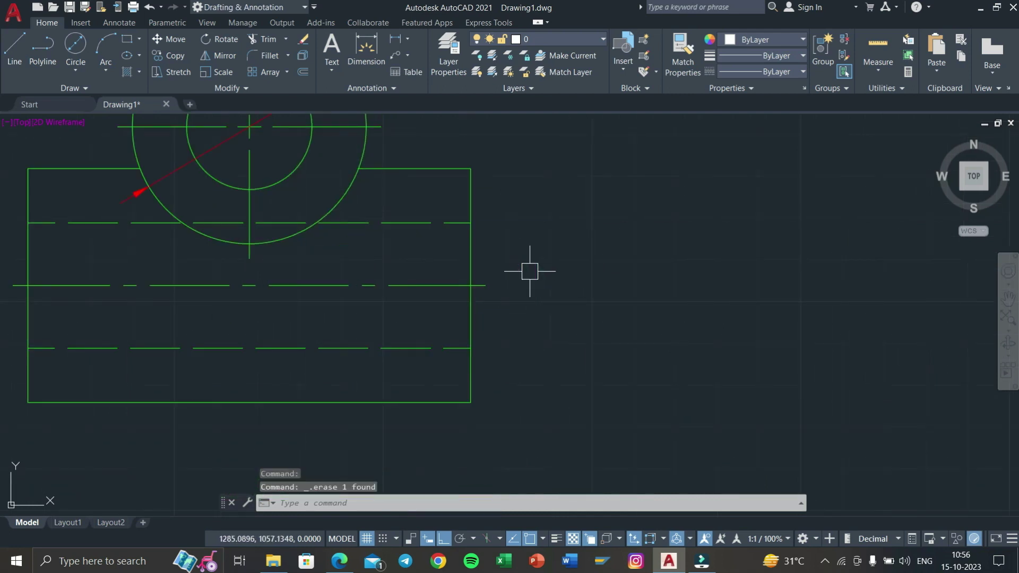
# Add a vertical 56 dimension right of the body, prefixed with a diameter sign to read Ø56.
pyautogui.write('DLI')
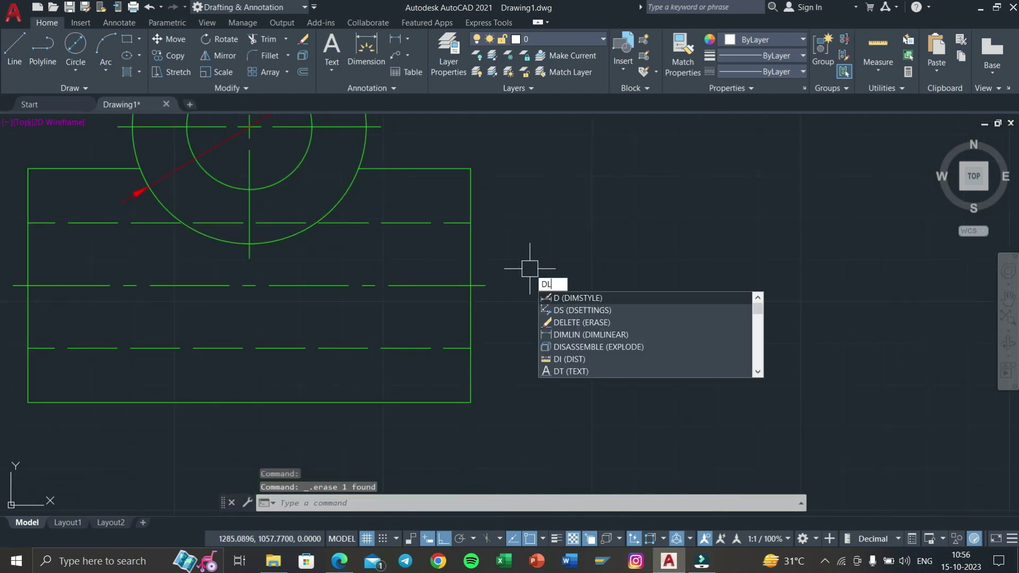
pyautogui.press('Return')
pyautogui.click(470, 402)
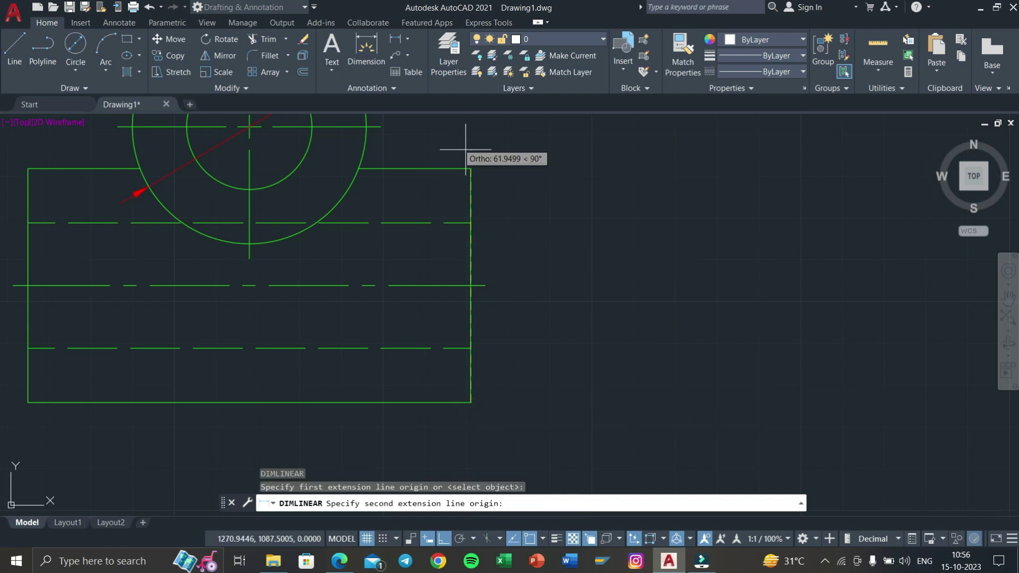
pyautogui.click(471, 169)
pyautogui.click(544, 209)
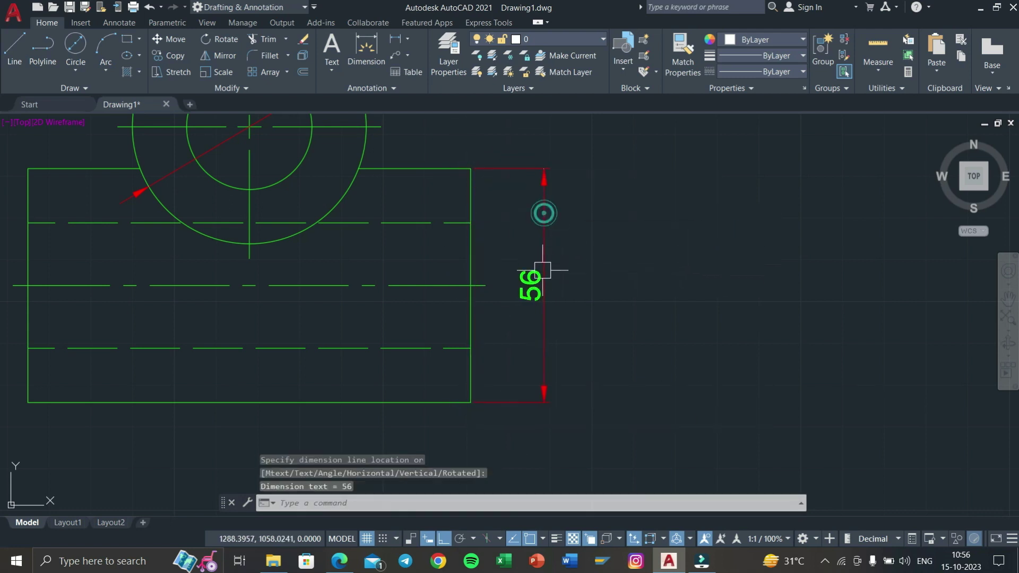
pyautogui.doubleClick(529, 286)
pyautogui.click(652, 74)
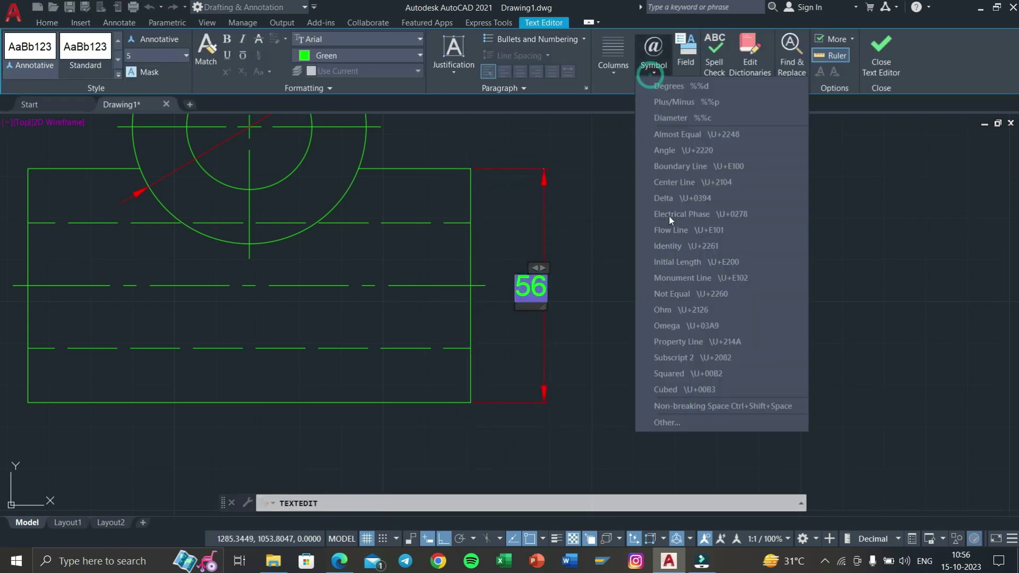
pyautogui.click(667, 113)
pyautogui.click(892, 63)
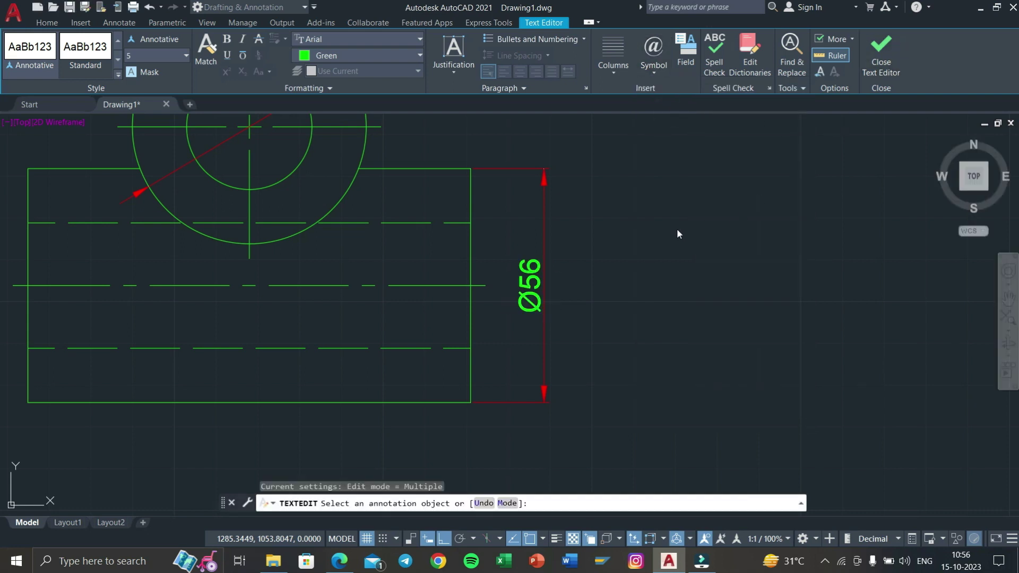
pyautogui.press('Escape')
# Dimension the body's bottom length as 106.
pyautogui.scroll(-2, 610, 263)
pyautogui.scroll(-2, 605, 237)
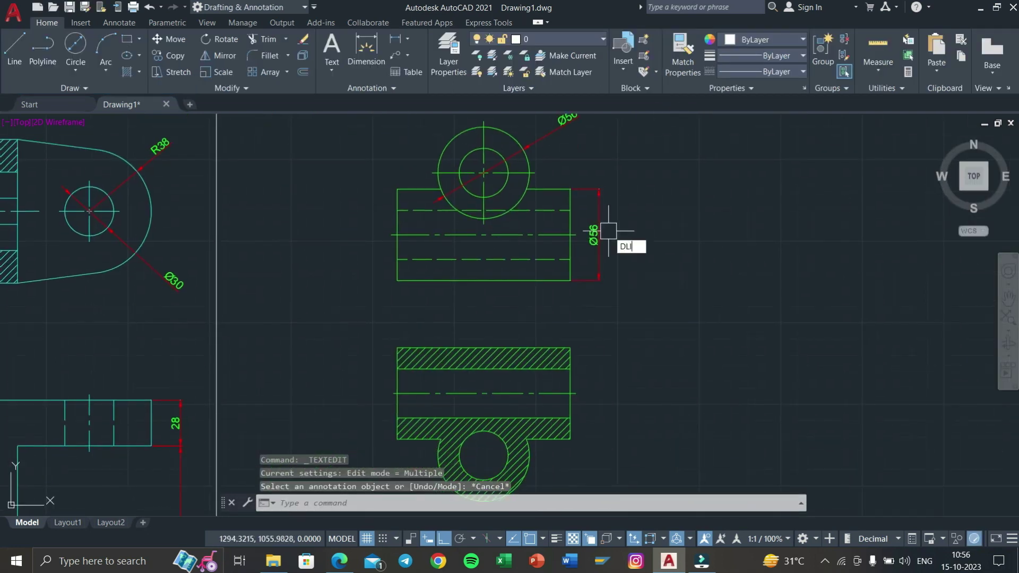
pyautogui.press('Return')
pyautogui.click(402, 275)
pyautogui.click(563, 281)
pyautogui.click(539, 299)
pyautogui.scroll(2, 551, 254)
pyautogui.moveTo(525, 340); pyautogui.dragTo(569, 227, button='middle')
pyautogui.scroll(-4, 553, 339)
pyautogui.scroll(4, 557, 351)
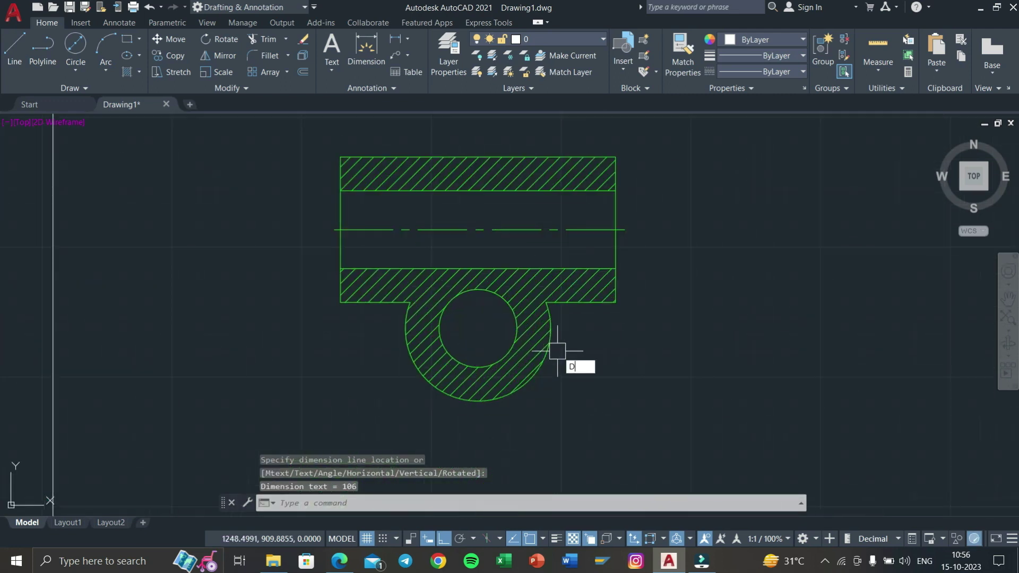
# Place a Ø56 diameter dimension on the section's outer arc, checking the reference PDF.
pyautogui.press('Return')
pyautogui.click(546, 364)
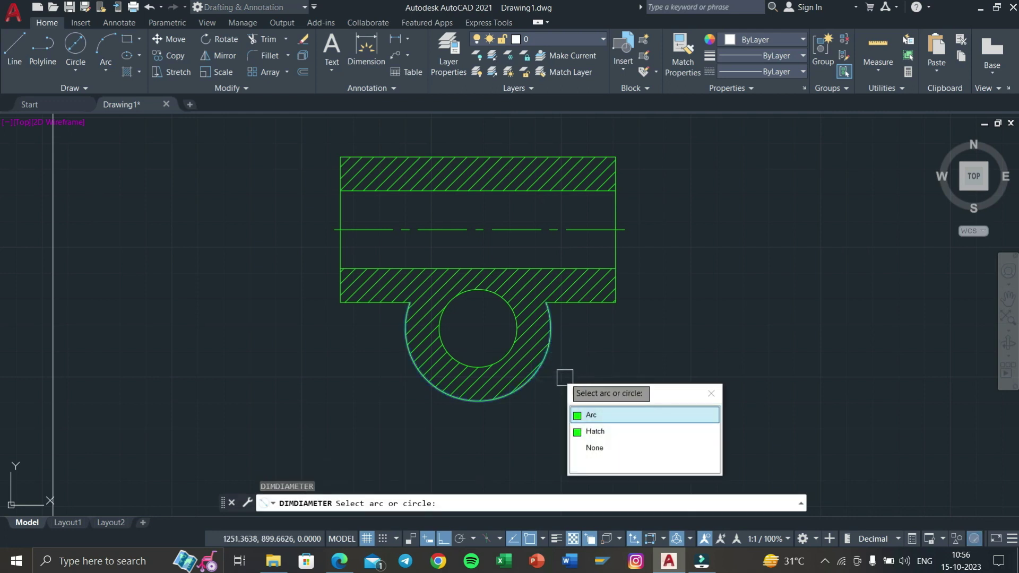
pyautogui.click(584, 419)
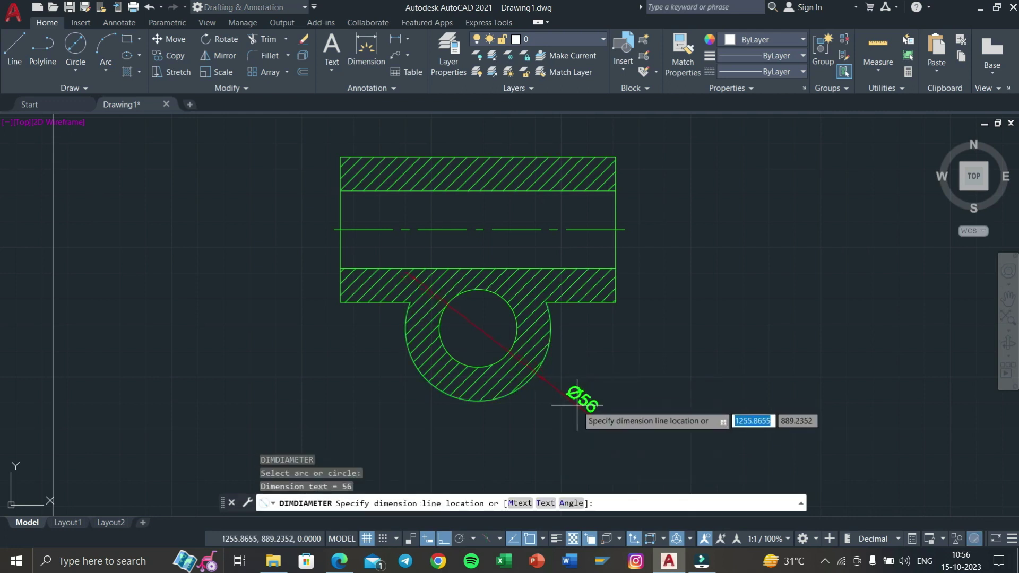
pyautogui.click(583, 406)
pyautogui.scroll(2, 591, 337)
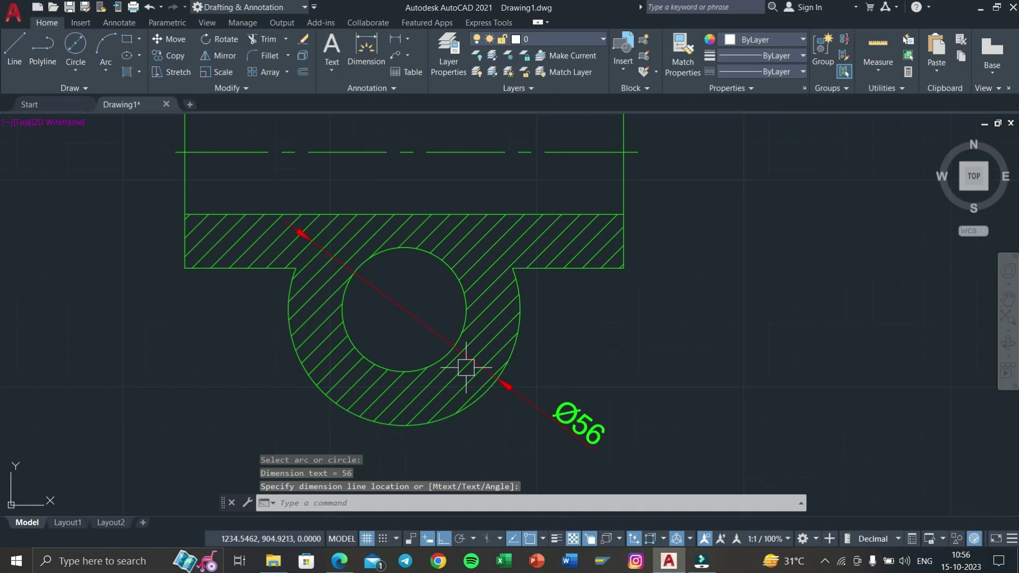
pyautogui.rightClick(560, 416)
pyautogui.press('Escape')
pyautogui.press('super+Tab')
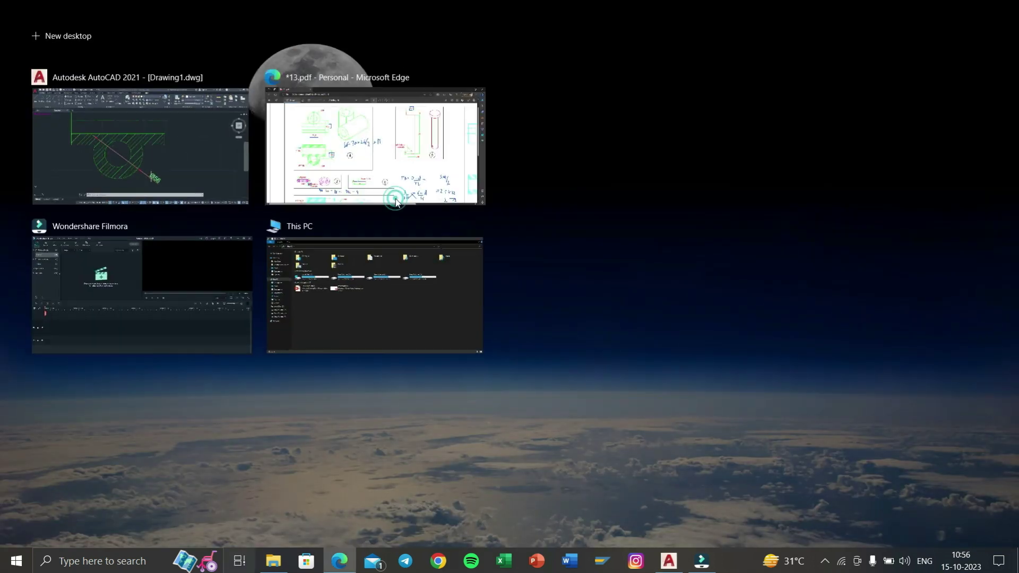
pyautogui.click(395, 201)
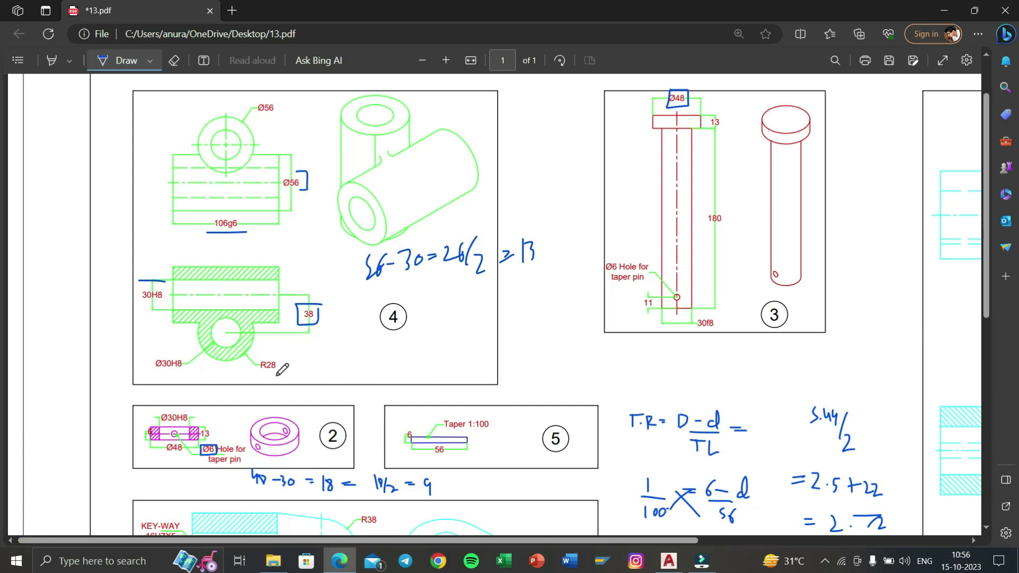
pyautogui.press('super+Tab')
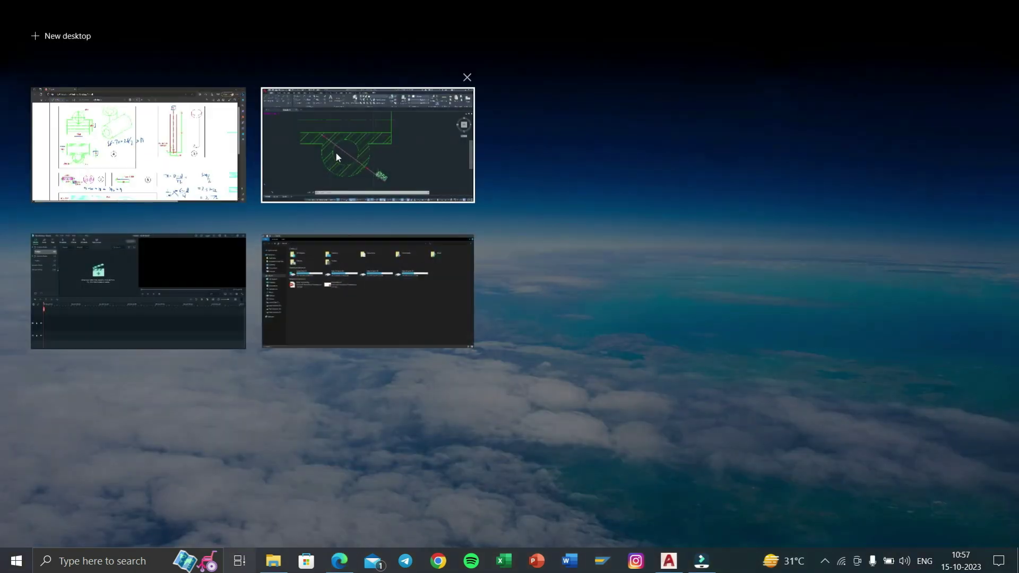
pyautogui.click(336, 152)
pyautogui.click(560, 416)
# Add a Ø30 diameter dimension to the inner bore circle.
pyautogui.moveTo(392, 268); pyautogui.dragTo(432, 204, button='middle')
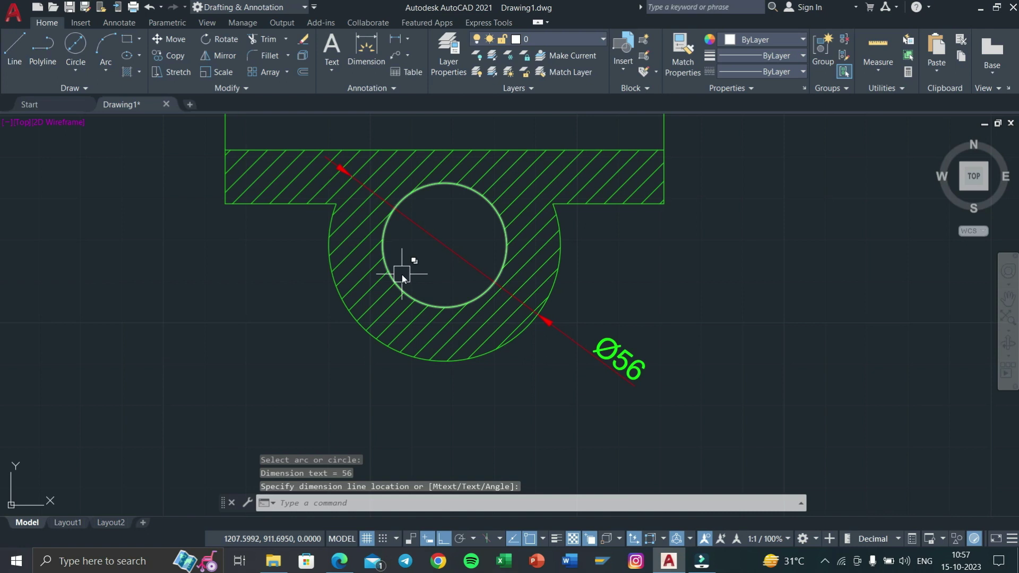
pyautogui.write('DDI')
pyautogui.press('Return')
pyautogui.click(420, 300)
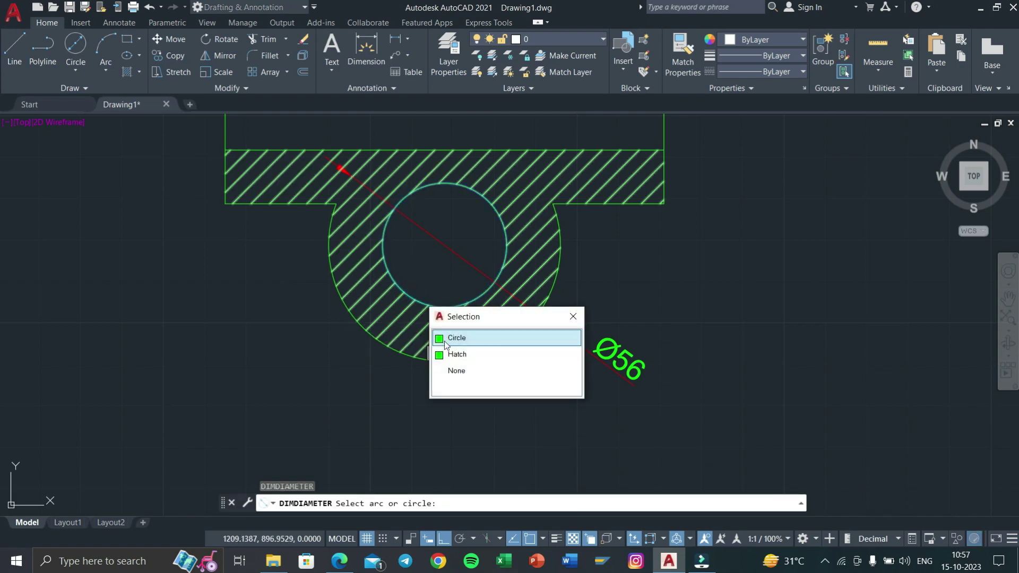
pyautogui.click(458, 338)
pyautogui.click(353, 357)
pyautogui.scroll(-3, 372, 351)
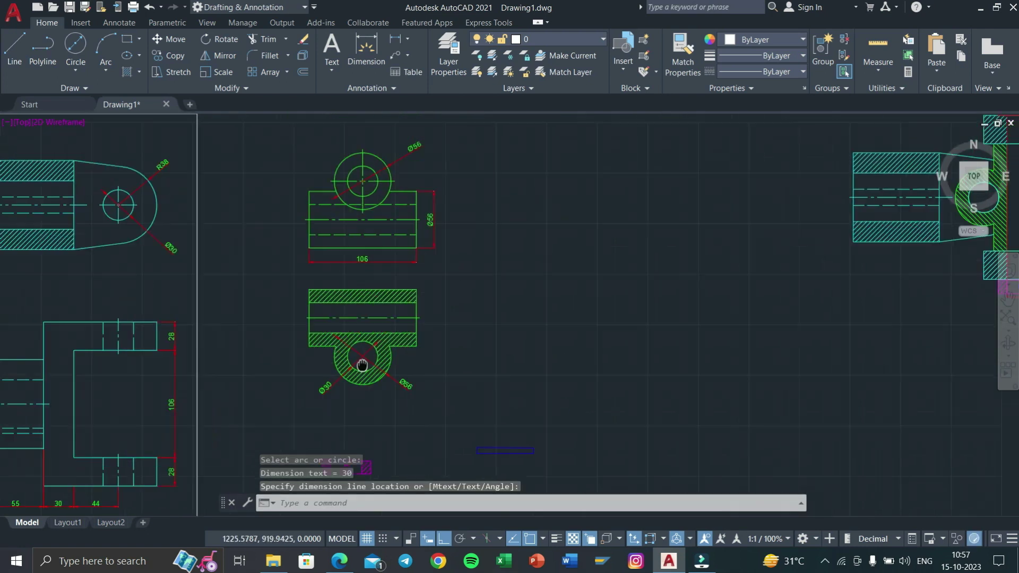
# Recheck the section dimensions against the 13.pdf reference and return to AutoCAD.
pyautogui.click(240, 561)
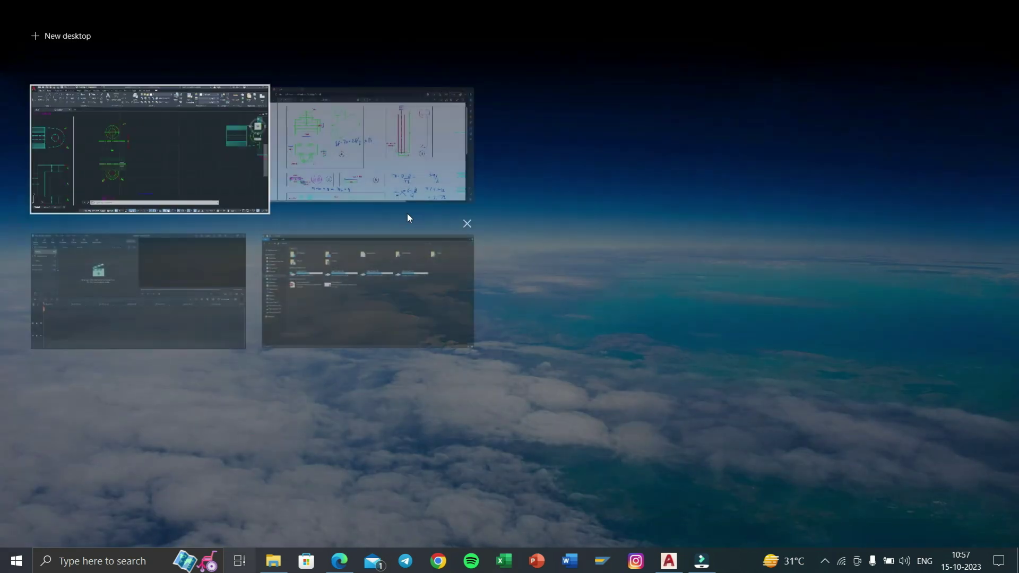
pyautogui.click(411, 179)
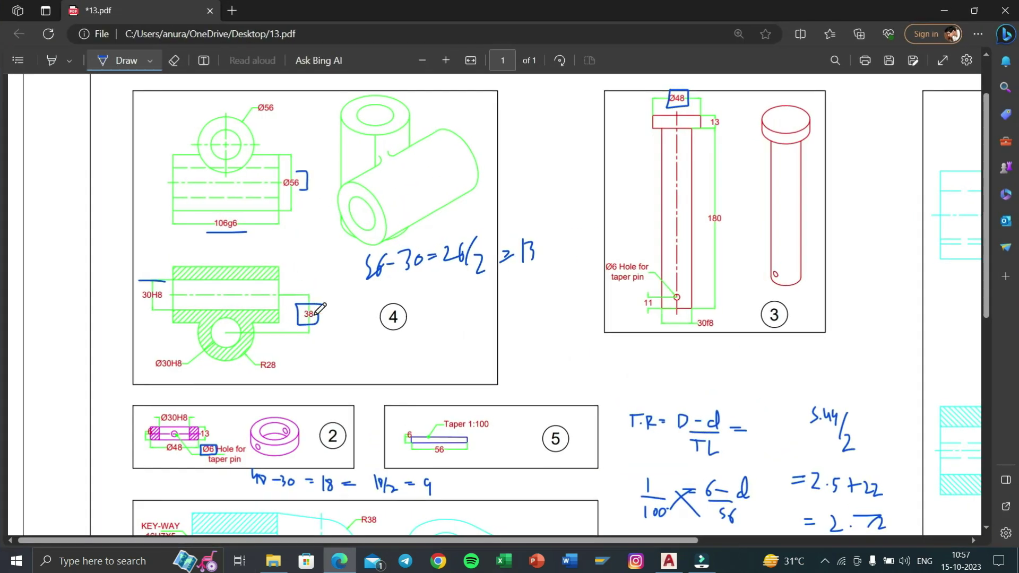
pyautogui.click(239, 561)
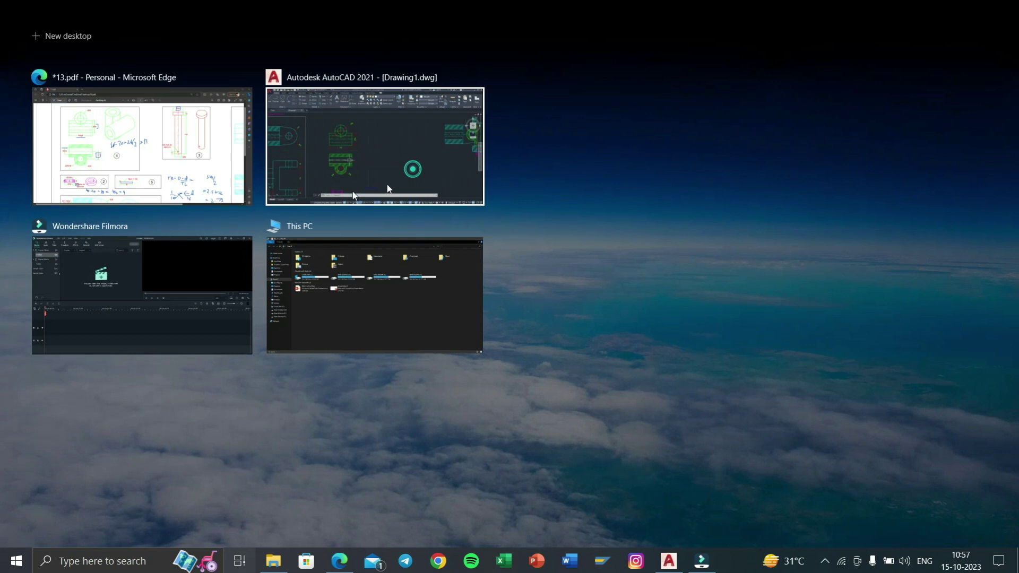
pyautogui.click(412, 189)
pyautogui.scroll(2, 424, 287)
pyautogui.scroll(2, 432, 299)
# Add a vertical 38 dimension from the eye circle centre to the centreline.
pyautogui.moveTo(409, 303); pyautogui.dragTo(435, 279, button='middle')
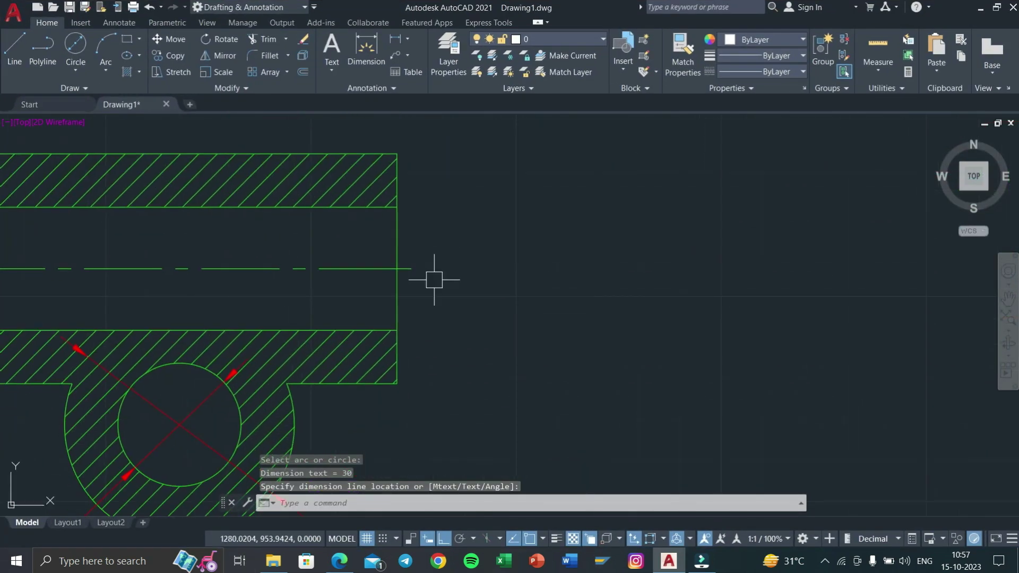
pyautogui.write('DLI')
pyautogui.press('Return')
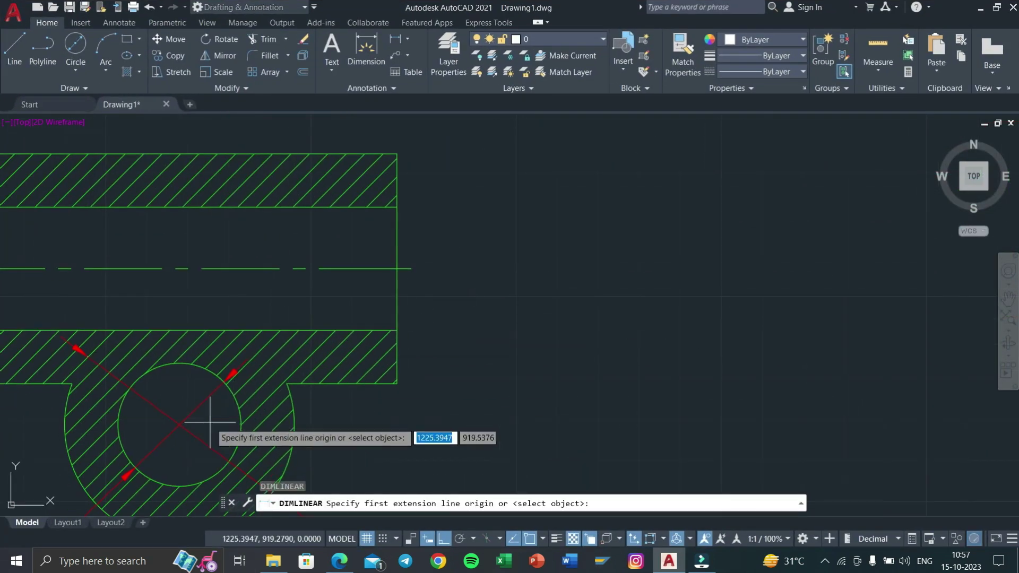
pyautogui.click(179, 425)
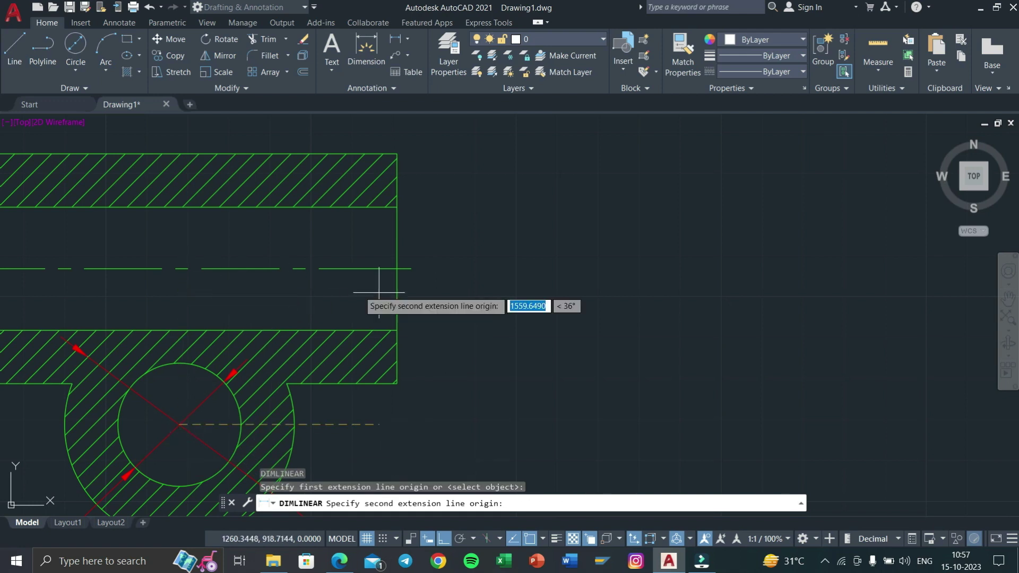
pyautogui.click(182, 268)
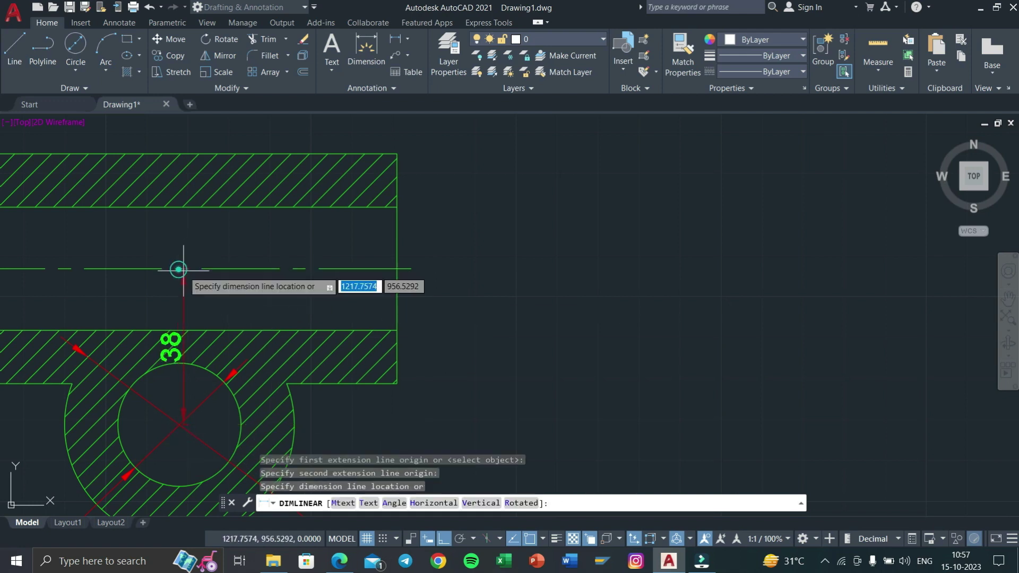
pyautogui.click(476, 357)
pyautogui.scroll(-4, 478, 329)
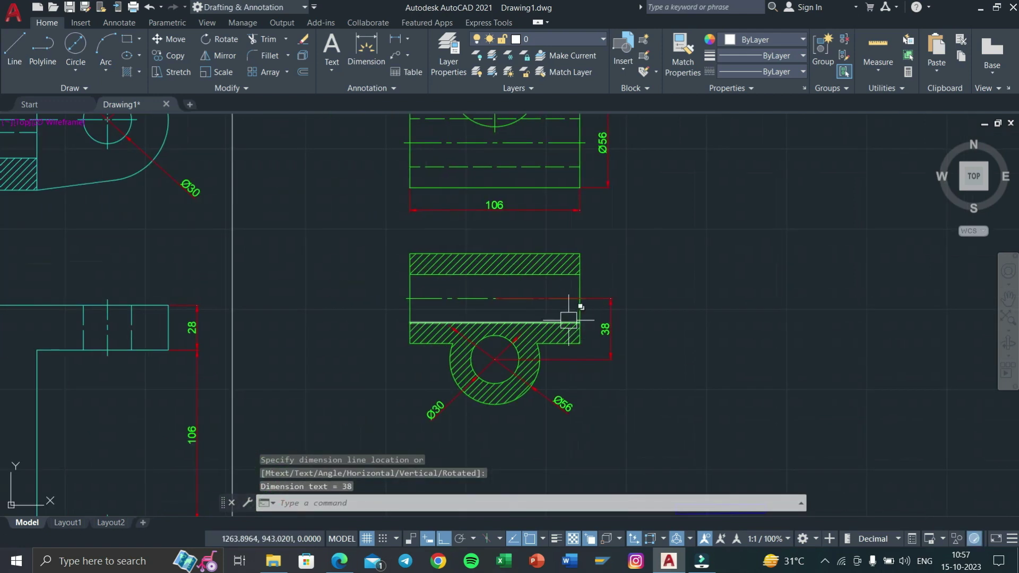
# Dimension the bore as 30 and prefix it with a diameter sign to read Ø30.
pyautogui.write('DLI')
pyautogui.press('Return')
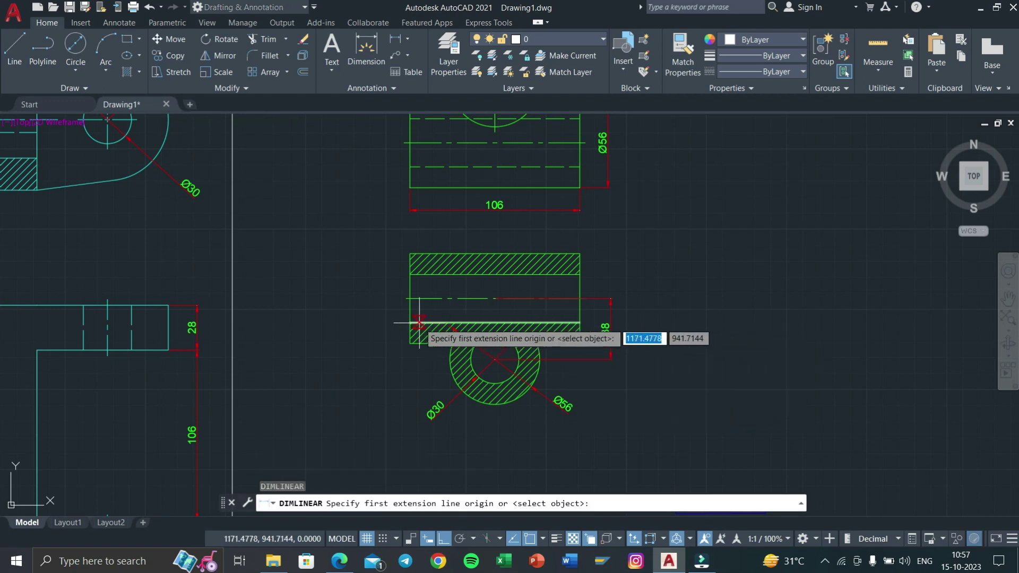
pyautogui.click(410, 322)
pyautogui.click(410, 274)
pyautogui.click(398, 319)
pyautogui.scroll(2, 398, 318)
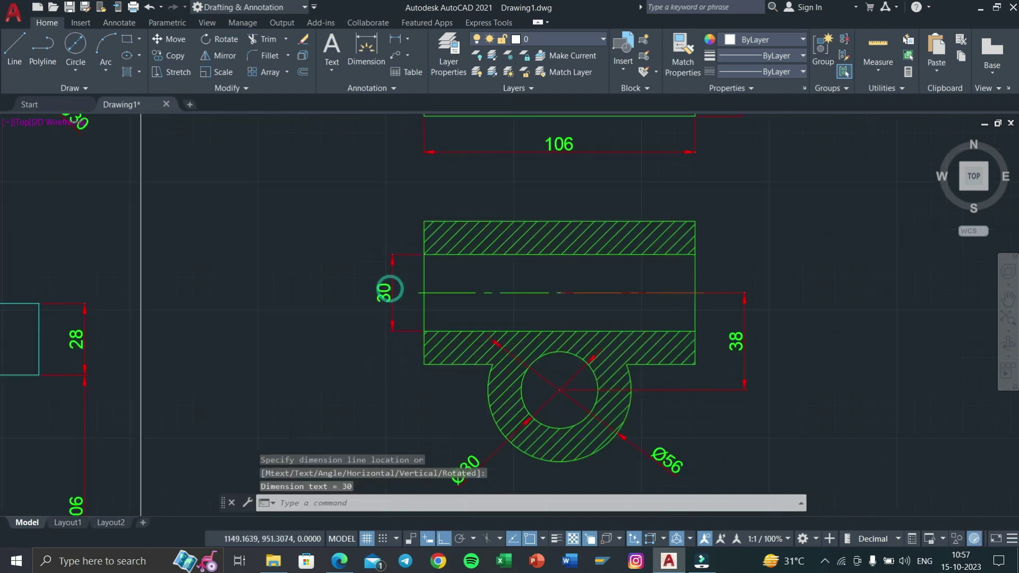
pyautogui.scroll(3, 377, 297)
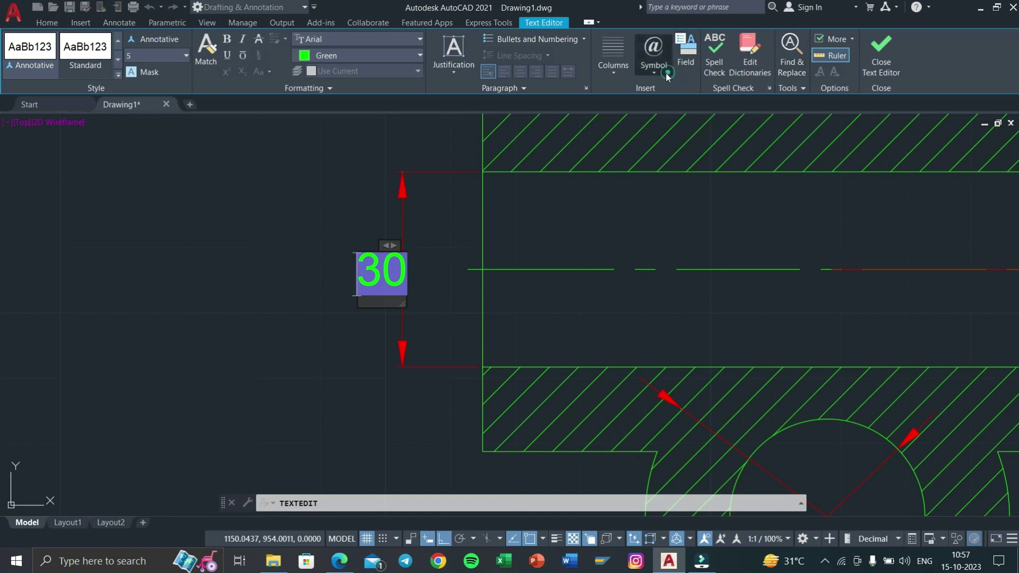
pyautogui.click(667, 76)
pyautogui.click(681, 118)
pyautogui.click(835, 164)
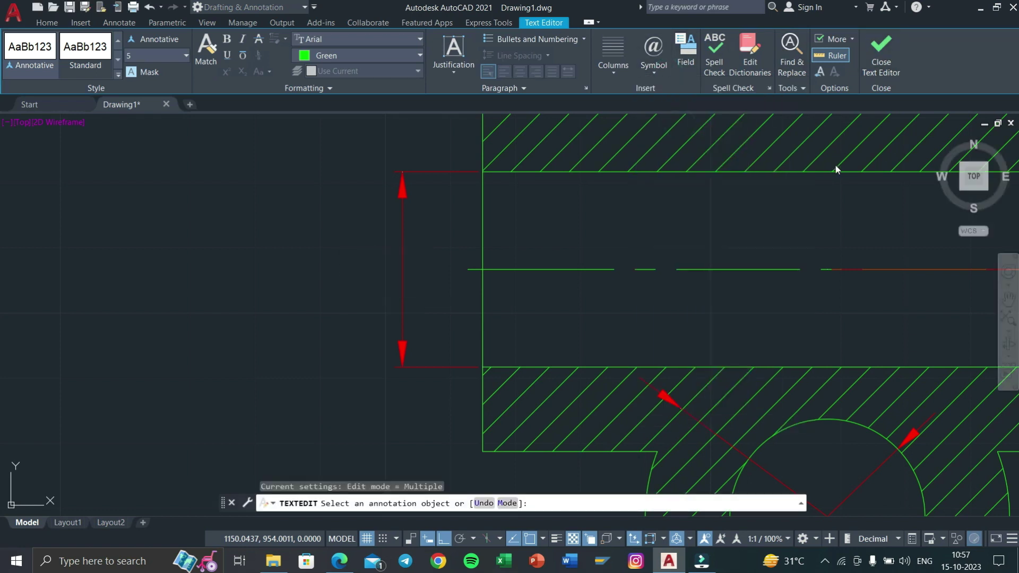
pyautogui.scroll(-2, 660, 183)
pyautogui.press('Escape')
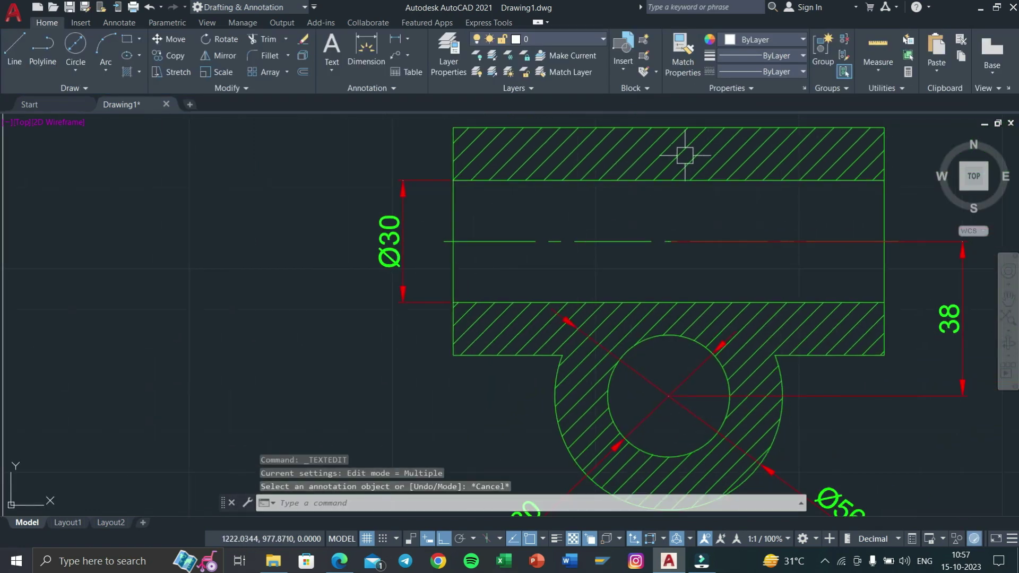
pyautogui.scroll(-2, 685, 156)
pyautogui.scroll(-1, 599, 161)
# Draw a rectangle around both the top view and the lower section view.
pyautogui.moveTo(567, 197); pyautogui.dragTo(523, 338, button='middle')
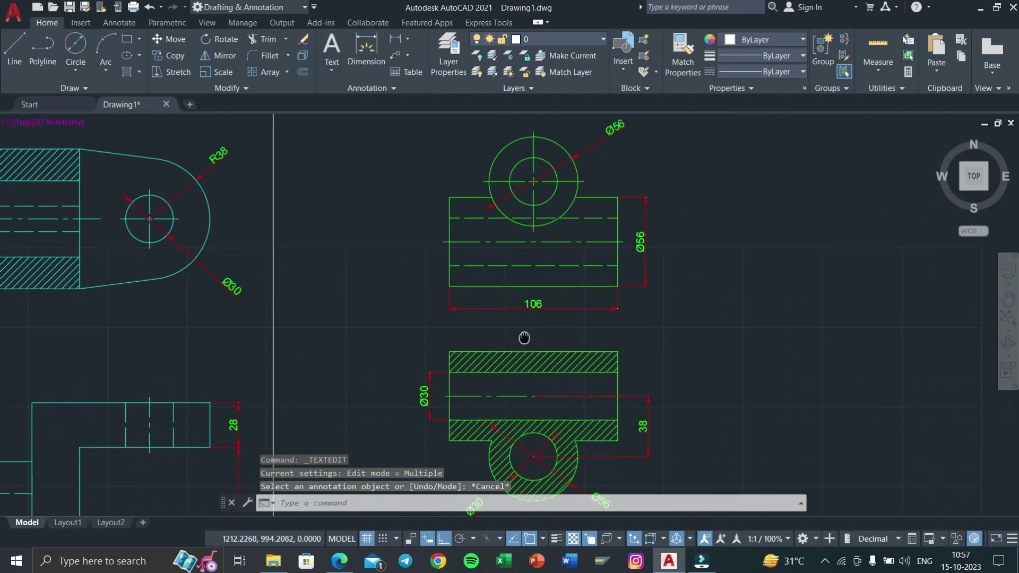
pyautogui.moveTo(441, 400); pyautogui.dragTo(448, 264, button='middle')
pyautogui.scroll(2, 448, 263)
pyautogui.scroll(2, 439, 264)
pyautogui.scroll(3, 455, 219)
pyautogui.scroll(-4, 441, 226)
pyautogui.scroll(1, 421, 234)
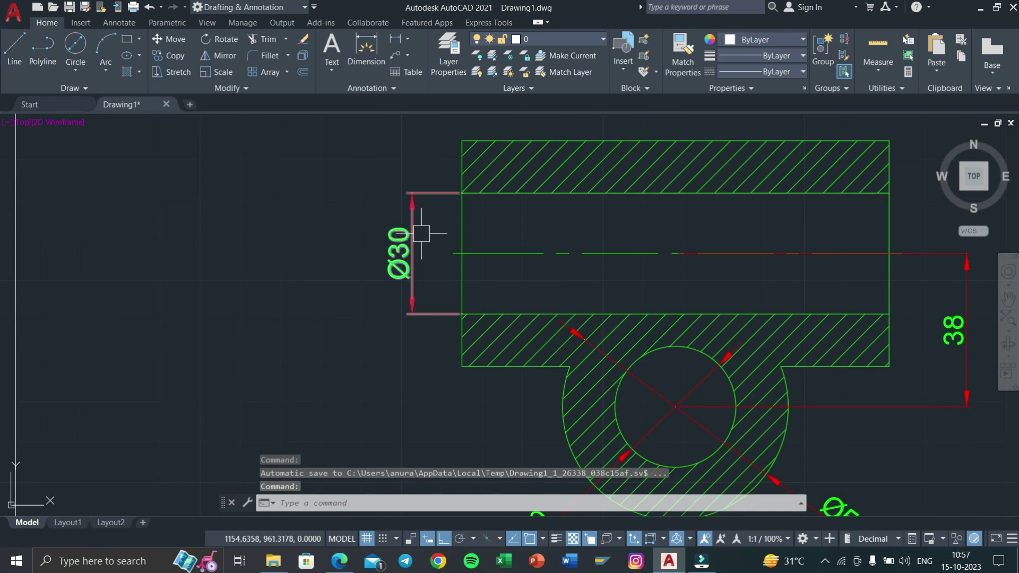
pyautogui.scroll(-3, 433, 259)
pyautogui.moveTo(433, 259); pyautogui.dragTo(319, 441, button='middle')
pyautogui.scroll(-4, 587, 287)
pyautogui.moveTo(587, 288); pyautogui.dragTo(570, 295, button='middle')
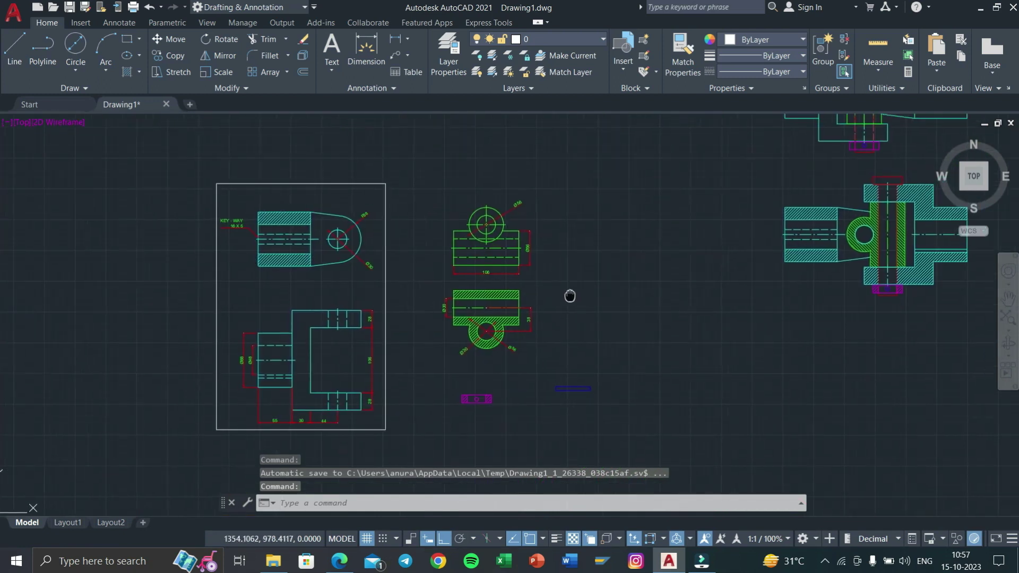
pyautogui.write('REC')
pyautogui.press('Return')
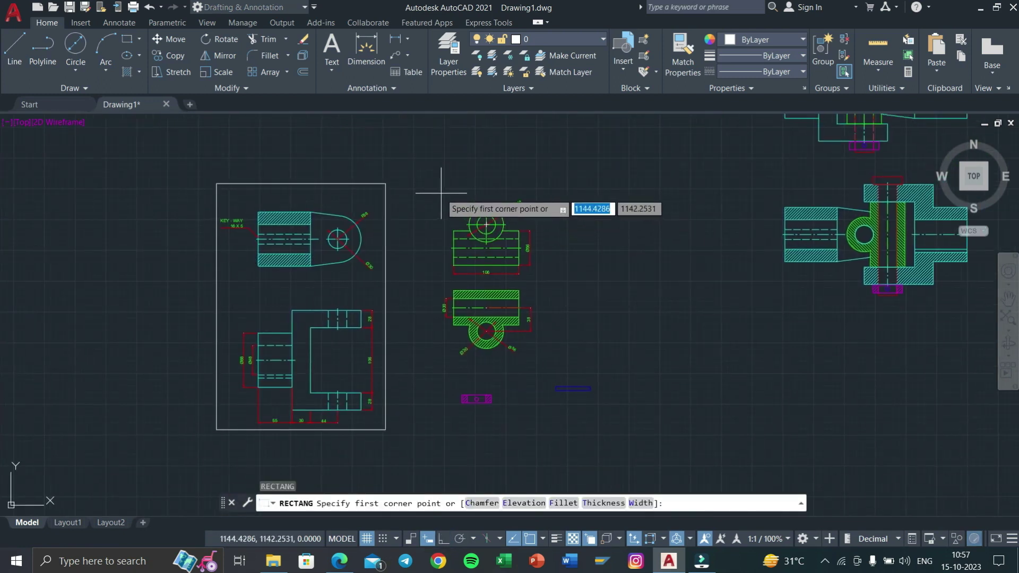
pyautogui.click(433, 191)
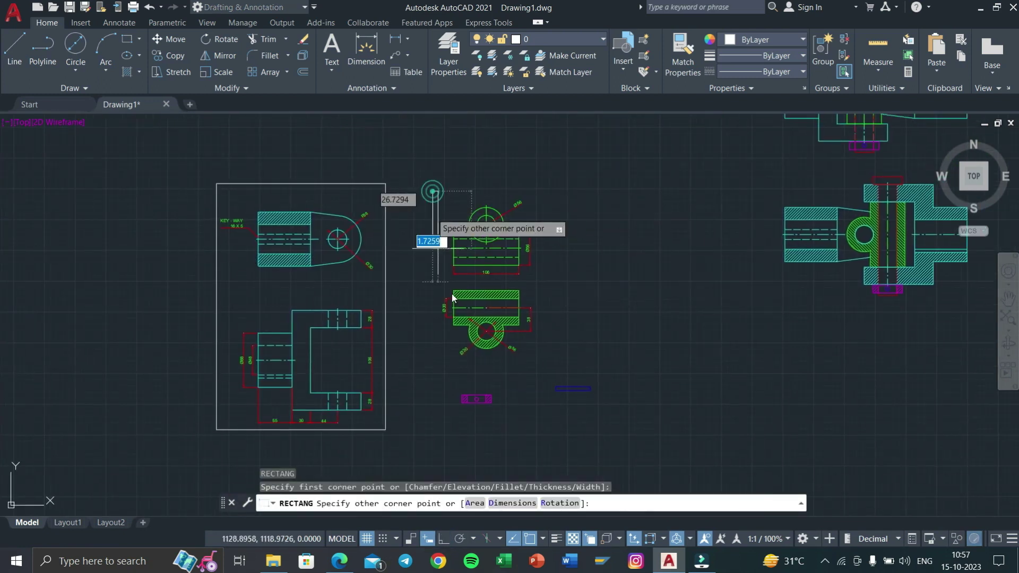
pyautogui.click(536, 363)
# Pan and zoom across the drawing to centre the small magenta hatched part.
pyautogui.scroll(3, 532, 268)
pyautogui.scroll(-5, 532, 268)
pyautogui.moveTo(488, 289)
pyautogui.mouseDown(button='middle')
pyautogui.moveTo(548, 288)
pyautogui.moveTo(547, 212)
pyautogui.mouseUp(button='middle')
pyautogui.scroll(-2, 337, 284)
pyautogui.scroll(-2, 380, 285)
pyautogui.scroll(3, 380, 285)
pyautogui.scroll(2, 326, 271)
pyautogui.moveTo(329, 372); pyautogui.dragTo(508, 291, button='middle')
pyautogui.scroll(3, 596, 312)
pyautogui.moveTo(597, 312); pyautogui.dragTo(505, 303, button='middle')
pyautogui.scroll(4, 439, 318)
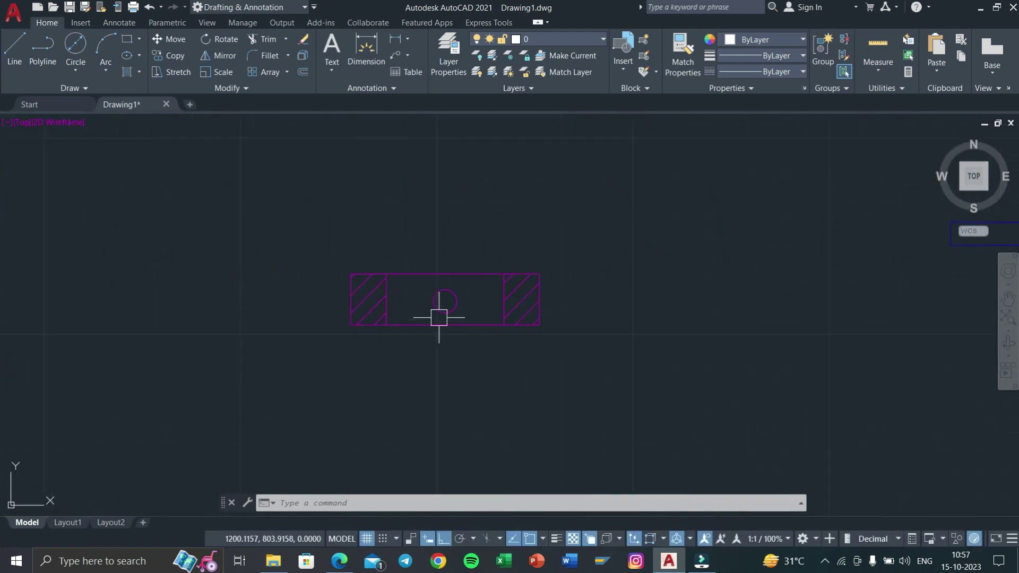
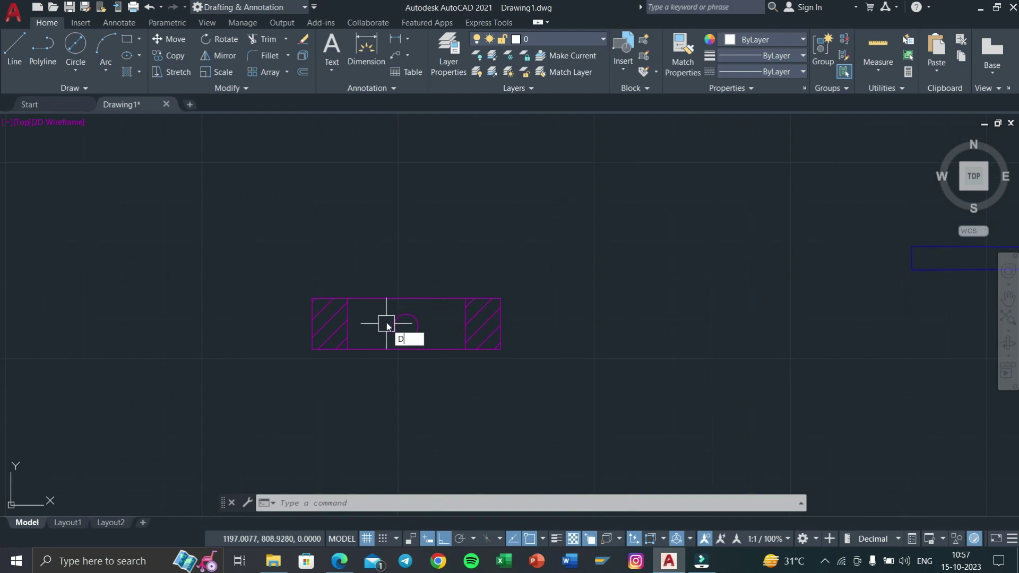
# Dimension the part's top width as Ø48, adding the diameter symbol to the text.
pyautogui.press('Return')
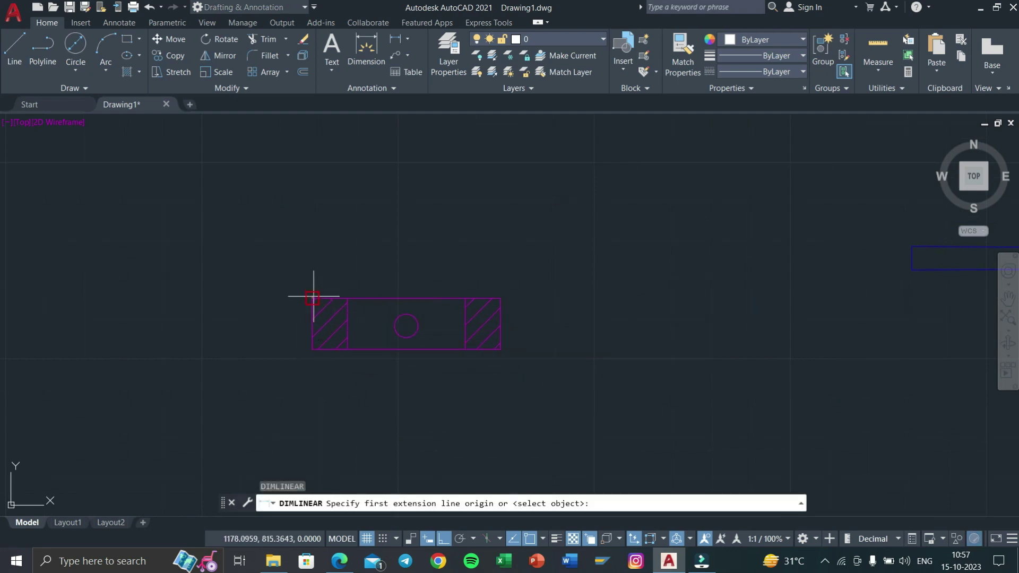
pyautogui.click(312, 298)
pyautogui.click(505, 297)
pyautogui.click(508, 271)
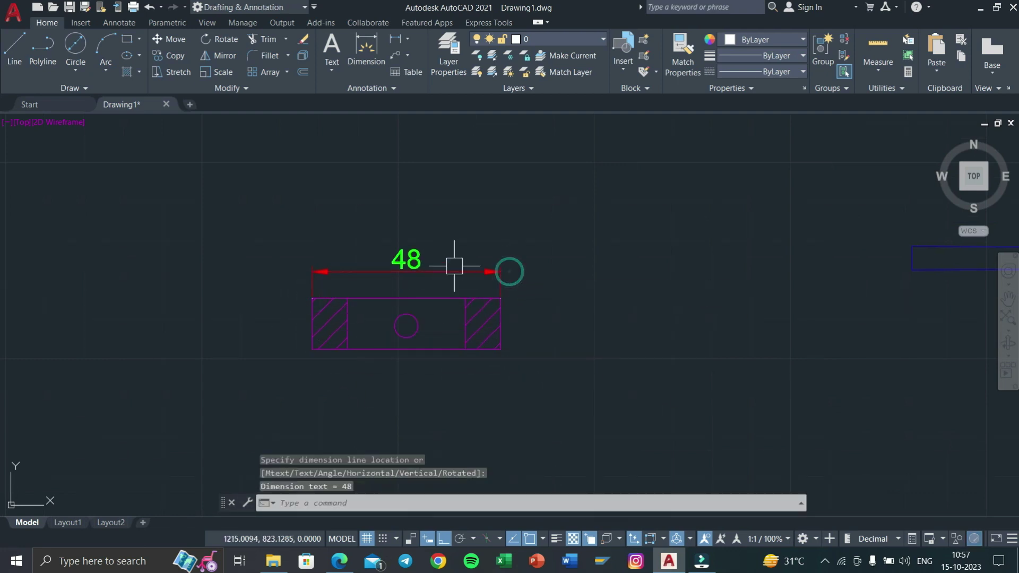
pyautogui.click(425, 259)
pyautogui.doubleClick(425, 260)
pyautogui.click(657, 73)
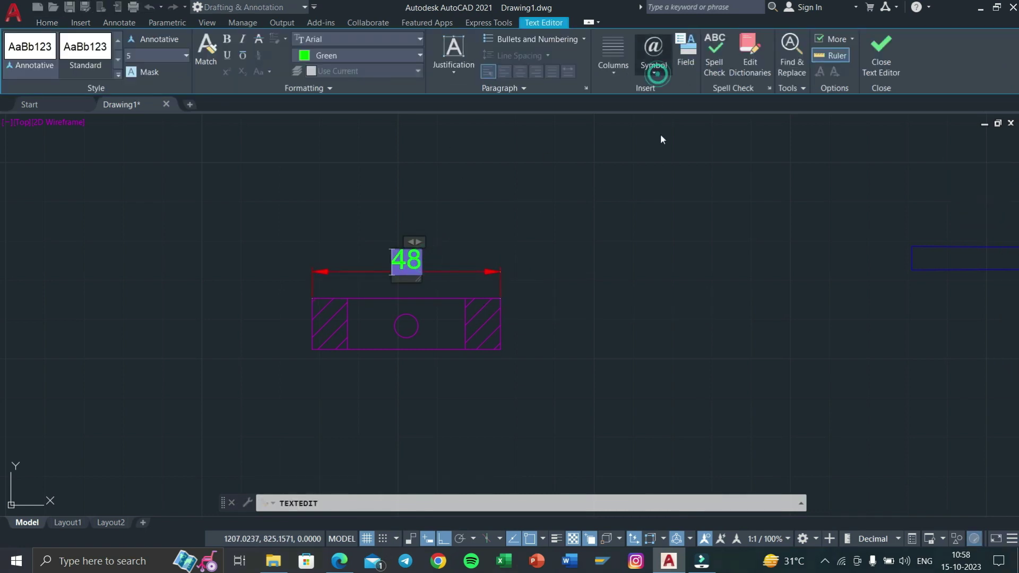
pyautogui.click(675, 119)
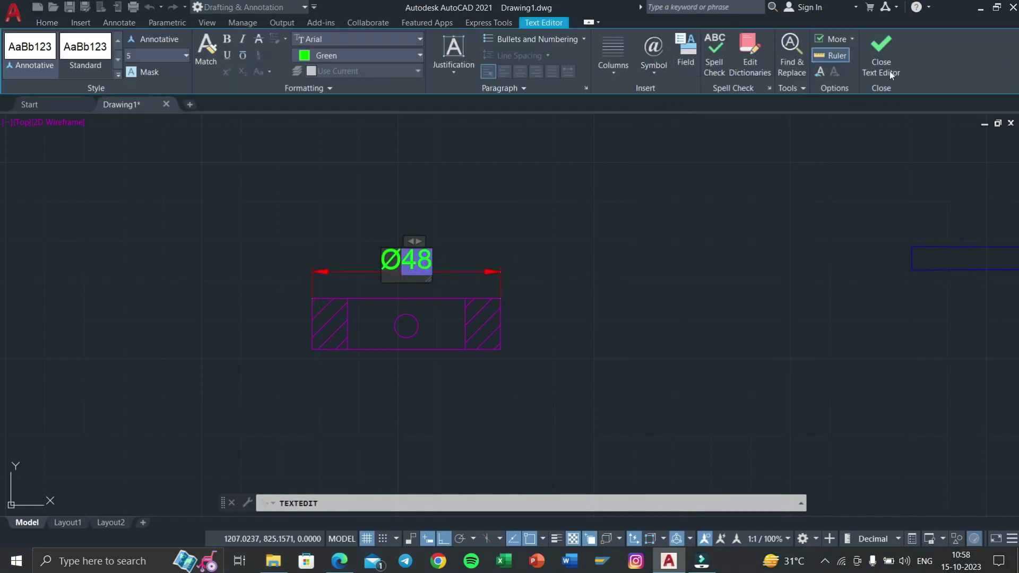
pyautogui.click(888, 69)
pyautogui.press('Escape')
pyautogui.write('DLI')
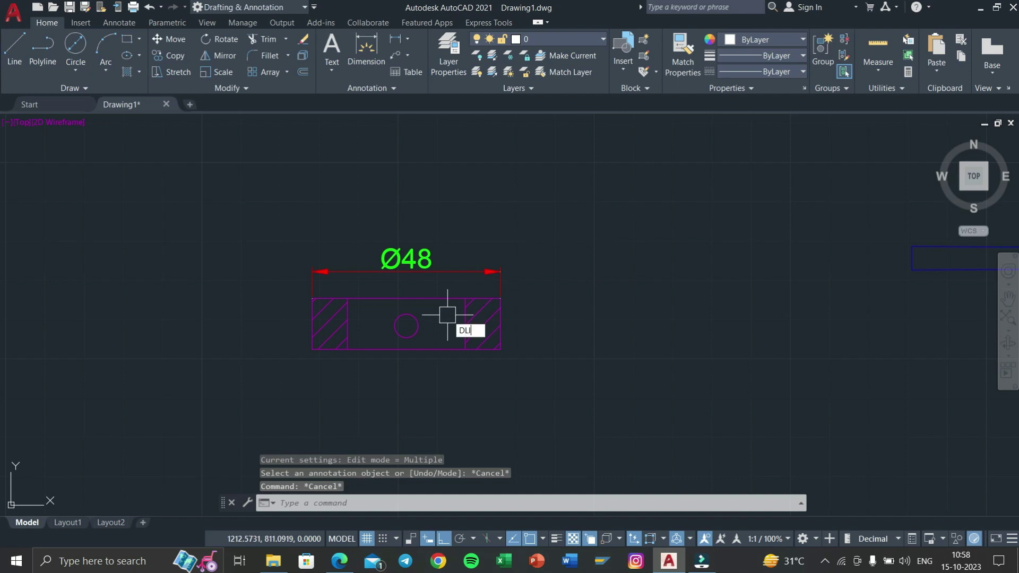
# Dimension the bottom edge as Ø30 below the part.
pyautogui.press('Return')
pyautogui.click(347, 348)
pyautogui.click(465, 349)
pyautogui.click(446, 386)
pyautogui.doubleClick(406, 374)
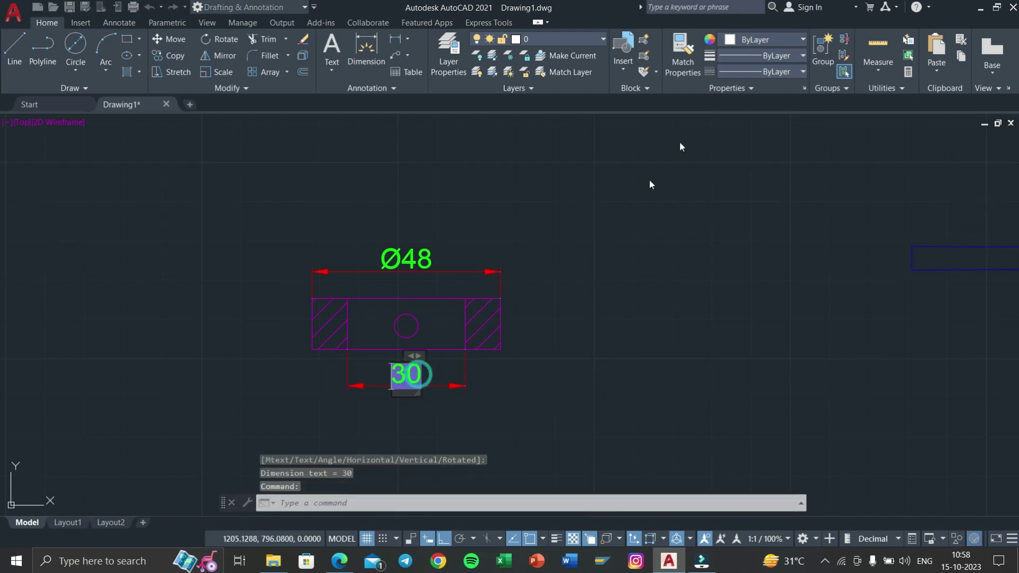
pyautogui.click(657, 78)
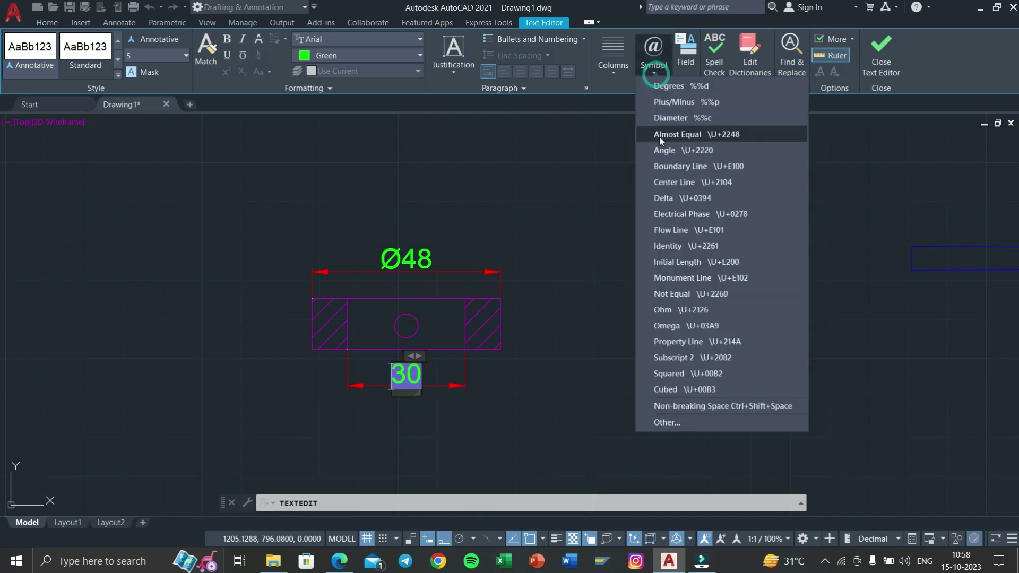
pyautogui.click(663, 116)
pyautogui.click(881, 53)
pyautogui.press('Escape')
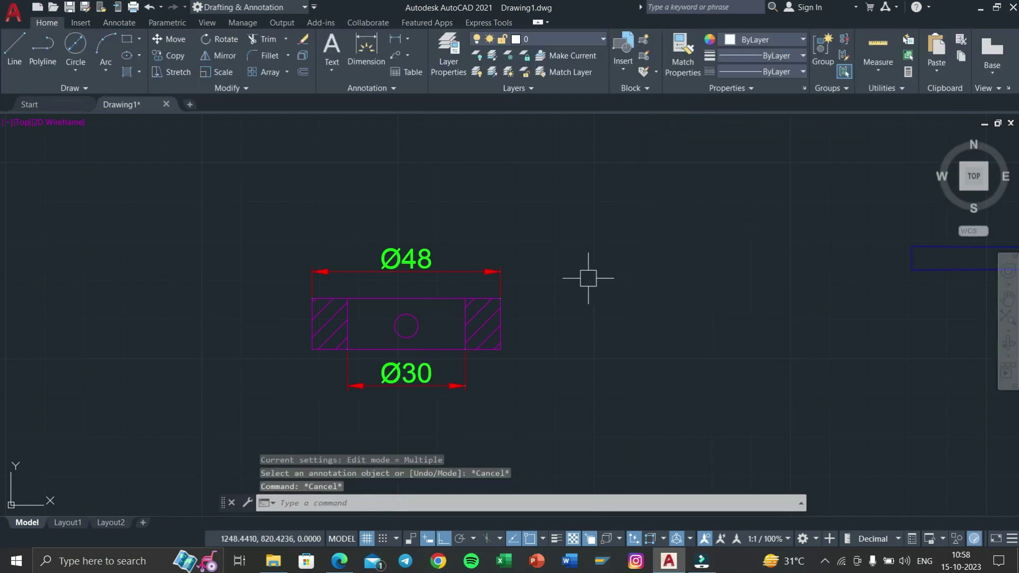
pyautogui.press('Escape')
# Add a vertical 6 dimension for the part's height using DLI.
pyautogui.write('DLI')
pyautogui.press('Return')
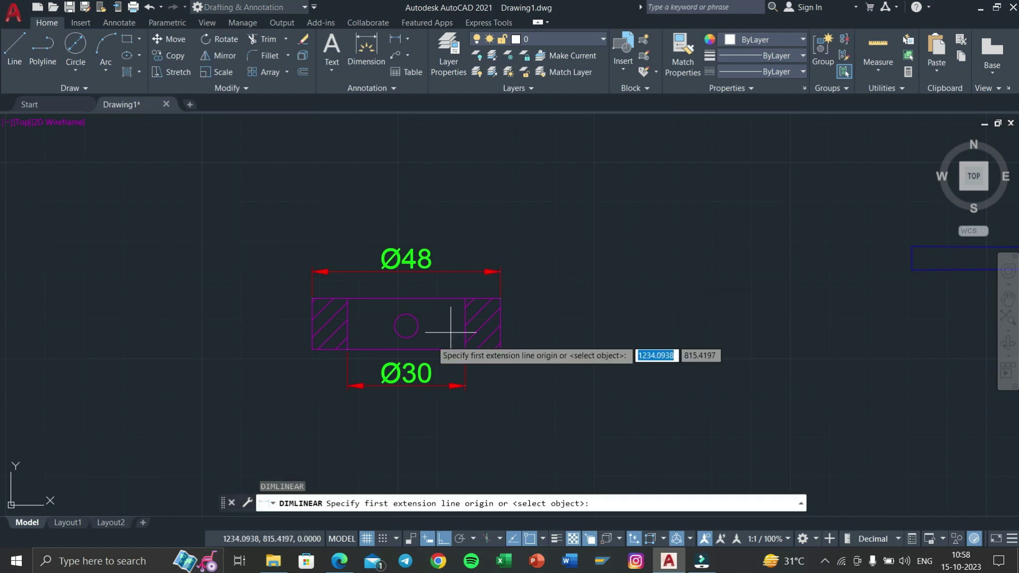
pyautogui.click(406, 327)
pyautogui.click(406, 349)
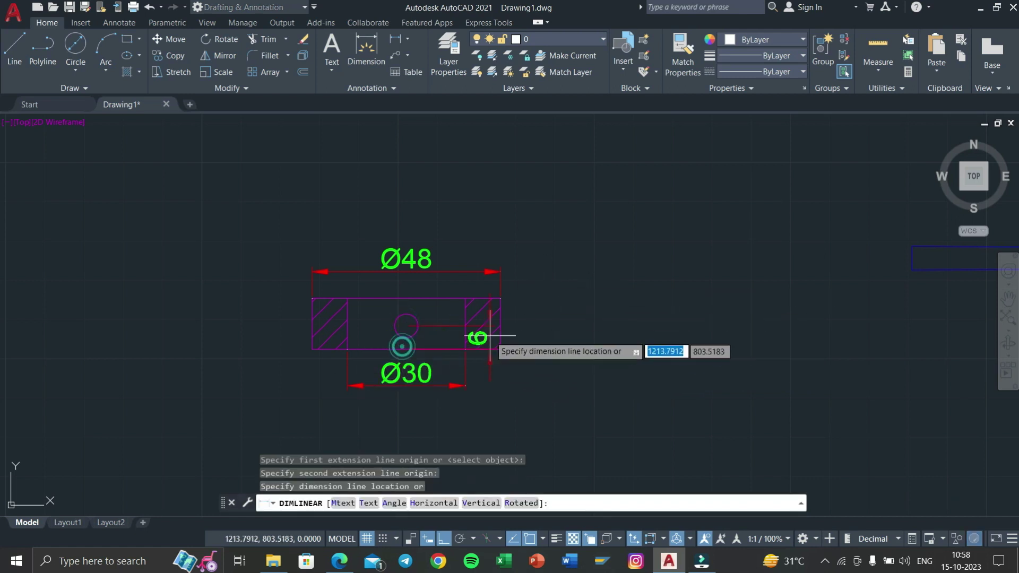
pyautogui.click(553, 333)
pyautogui.scroll(1, 478, 331)
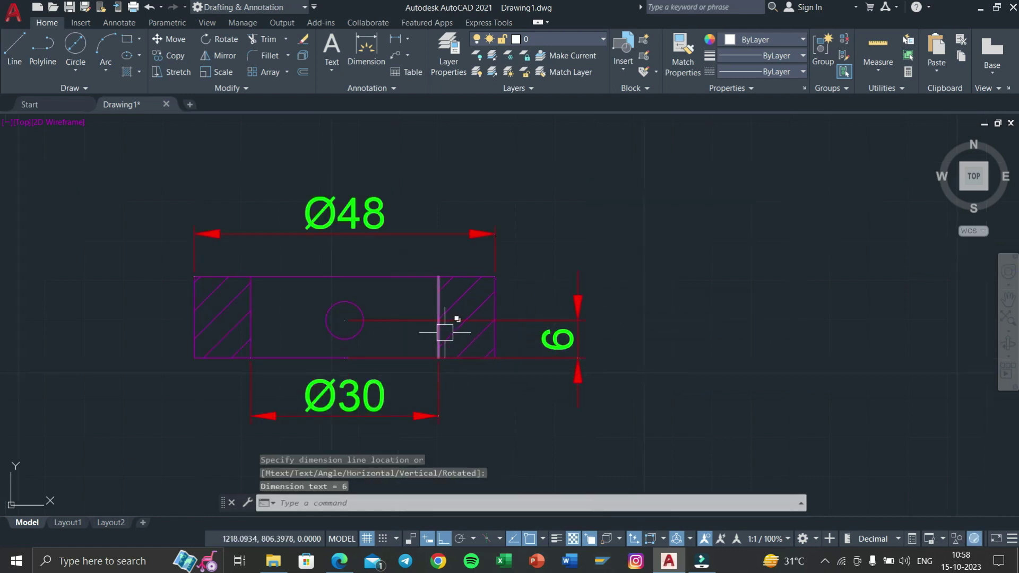
pyautogui.scroll(1, 451, 313)
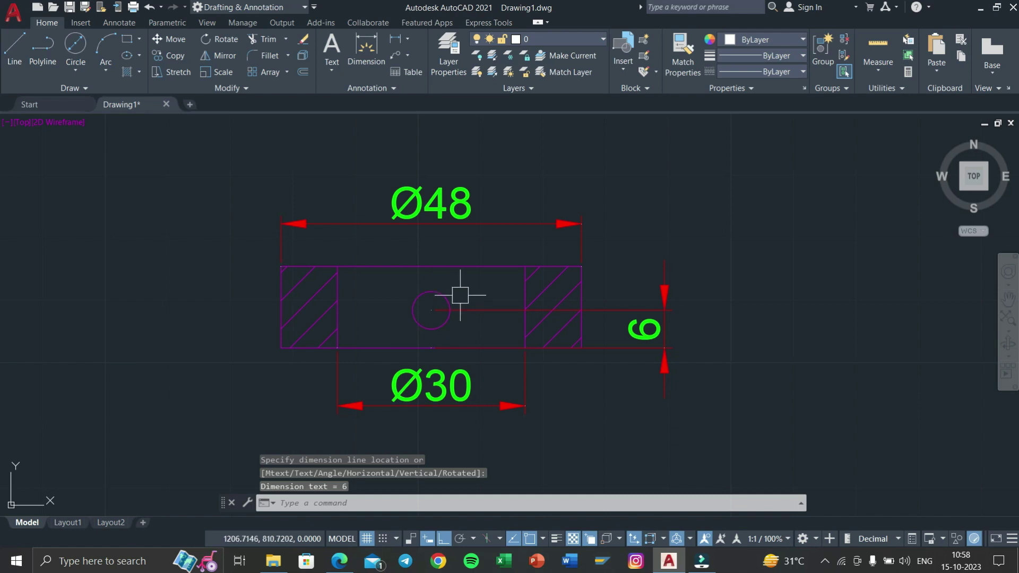
pyautogui.write('DD')
# Dimension the small hole as Ø6, placed left of the part.
pyautogui.press('Return')
pyautogui.click(449, 301)
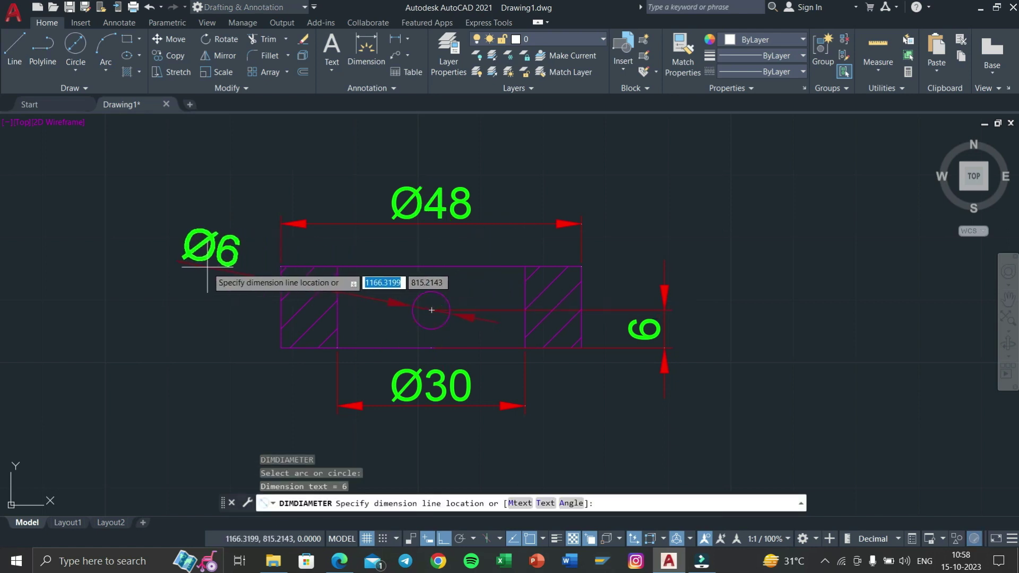
pyautogui.scroll(-5, 308, 247)
pyautogui.moveTo(356, 215); pyautogui.dragTo(378, 331, button='middle')
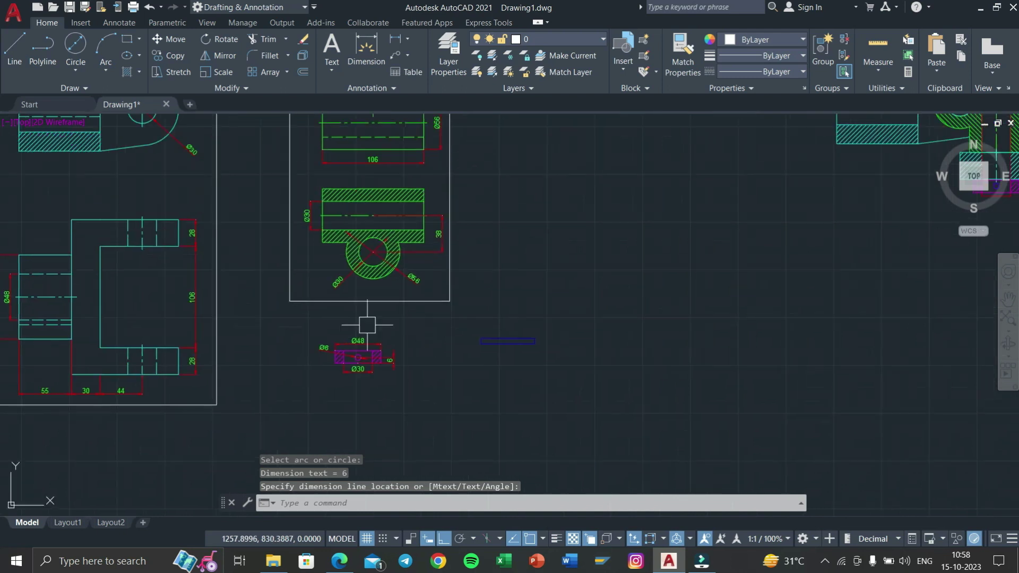
pyautogui.scroll(4, 350, 361)
pyautogui.scroll(2, 392, 364)
pyautogui.scroll(-4, 430, 350)
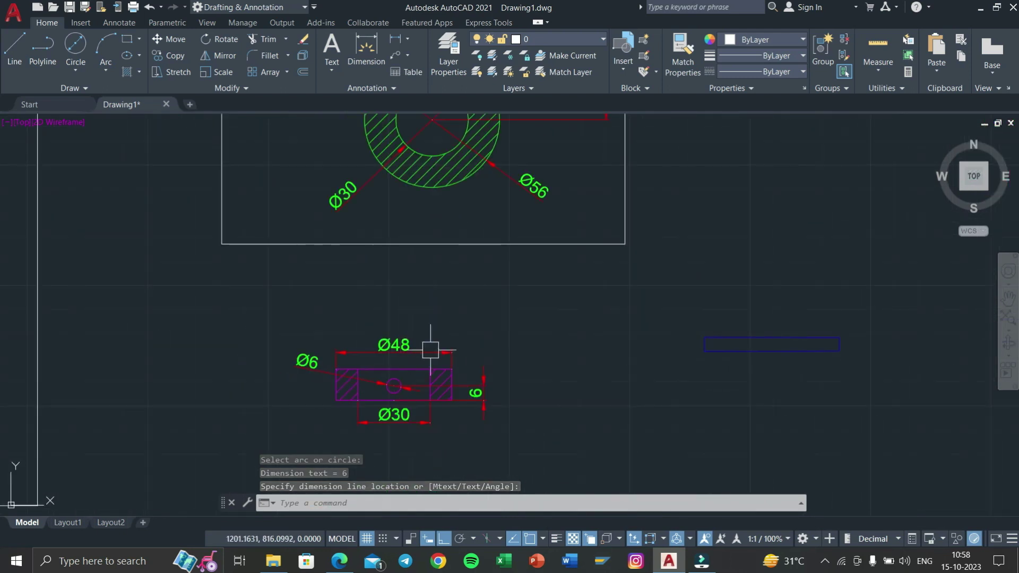
pyautogui.click(431, 350)
# Enclose the small hatched part in a rectangular frame.
pyautogui.write('rec')
pyautogui.press('Return')
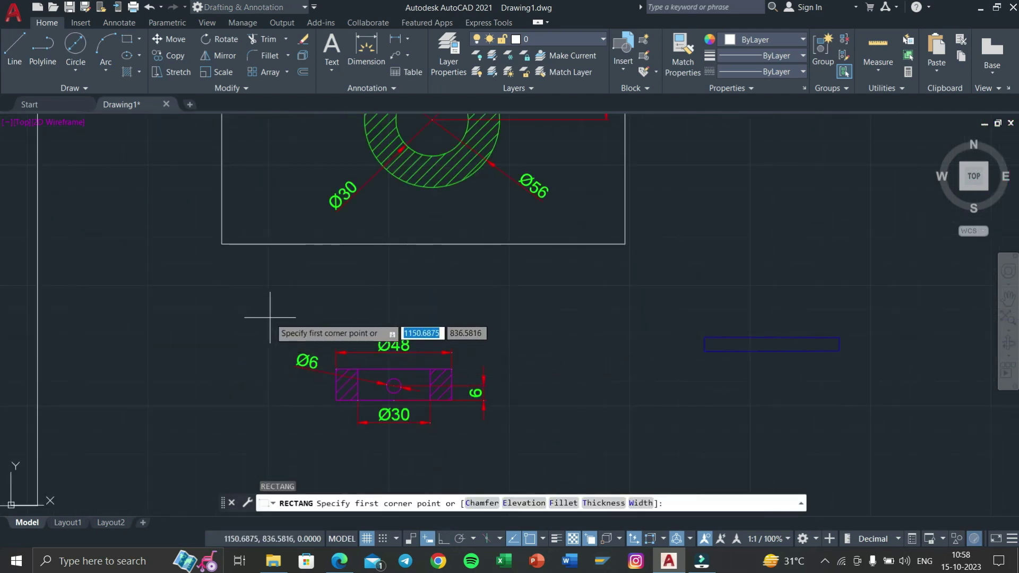
pyautogui.click(270, 318)
pyautogui.click(497, 433)
pyautogui.moveTo(495, 432); pyautogui.dragTo(337, 387, button='middle')
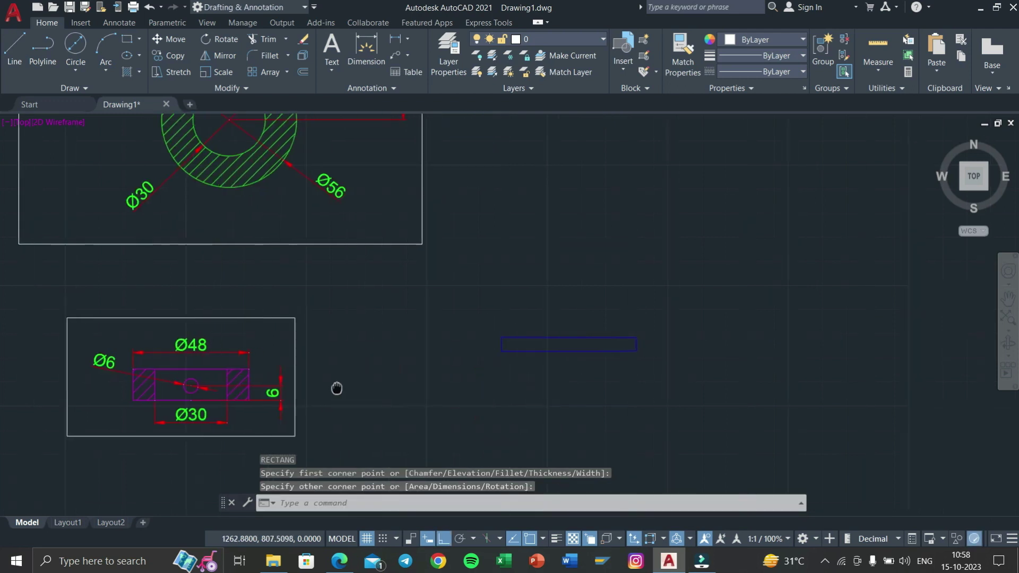
pyautogui.scroll(2, 450, 331)
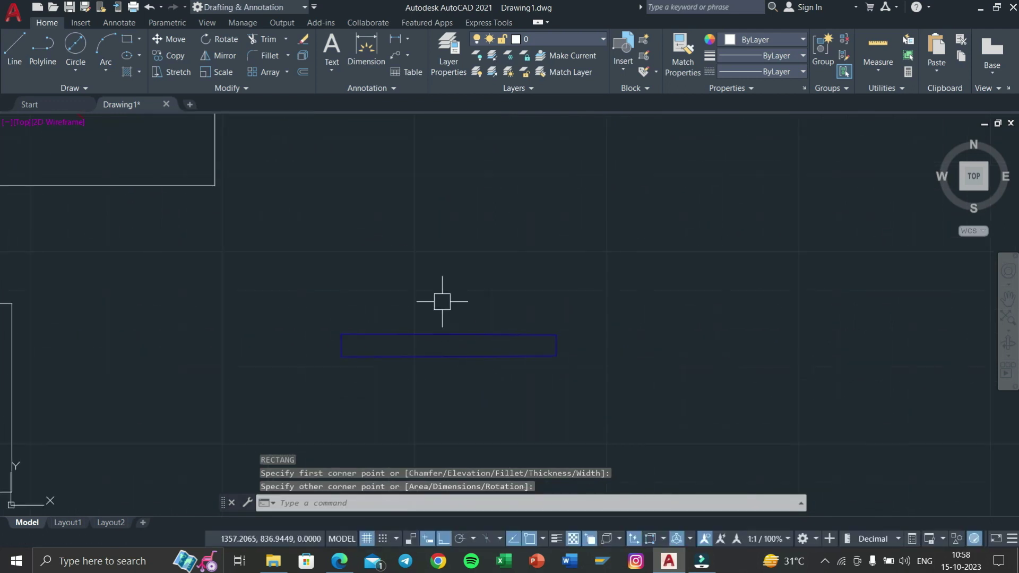
# Dimension the taper bar's length as 56 below it.
pyautogui.write('DL')
pyautogui.press('Return')
pyautogui.click(341, 356)
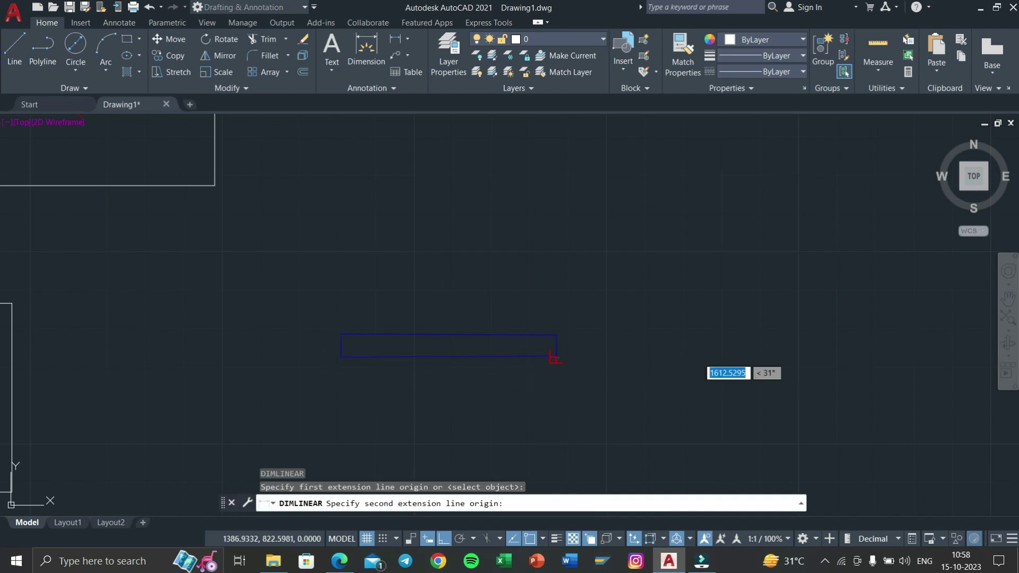
pyautogui.click(556, 357)
pyautogui.click(482, 405)
# Dimension the bar's left end as Ø6.
pyautogui.press('Return')
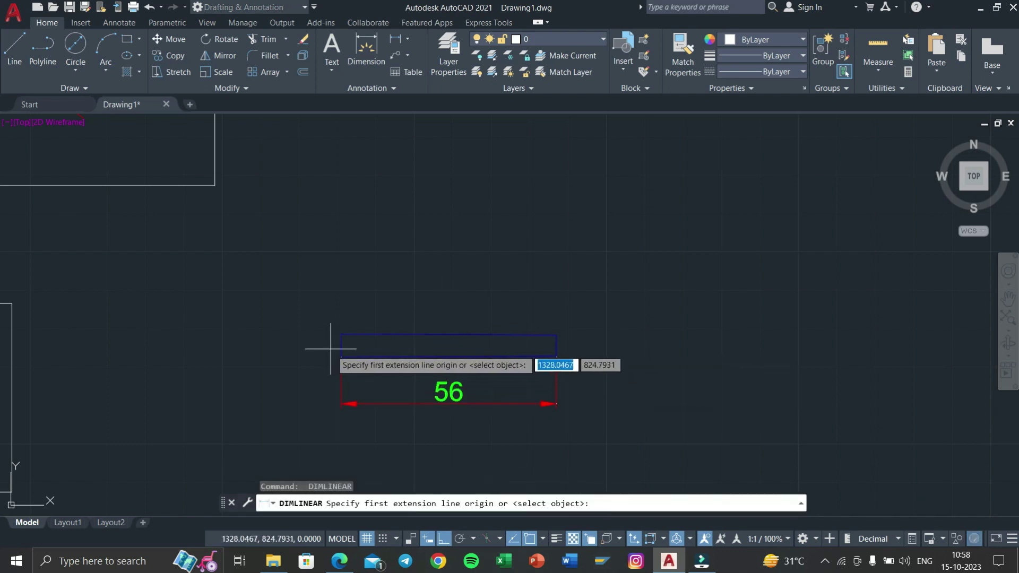
pyautogui.click(341, 356)
pyautogui.click(340, 334)
pyautogui.click(314, 342)
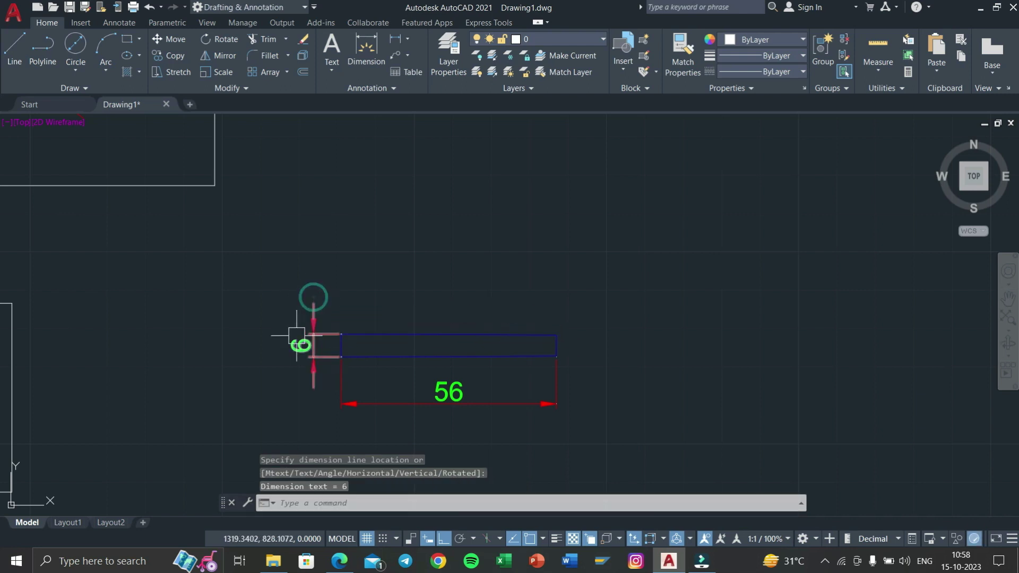
pyautogui.doubleClick(298, 344)
pyautogui.click(653, 62)
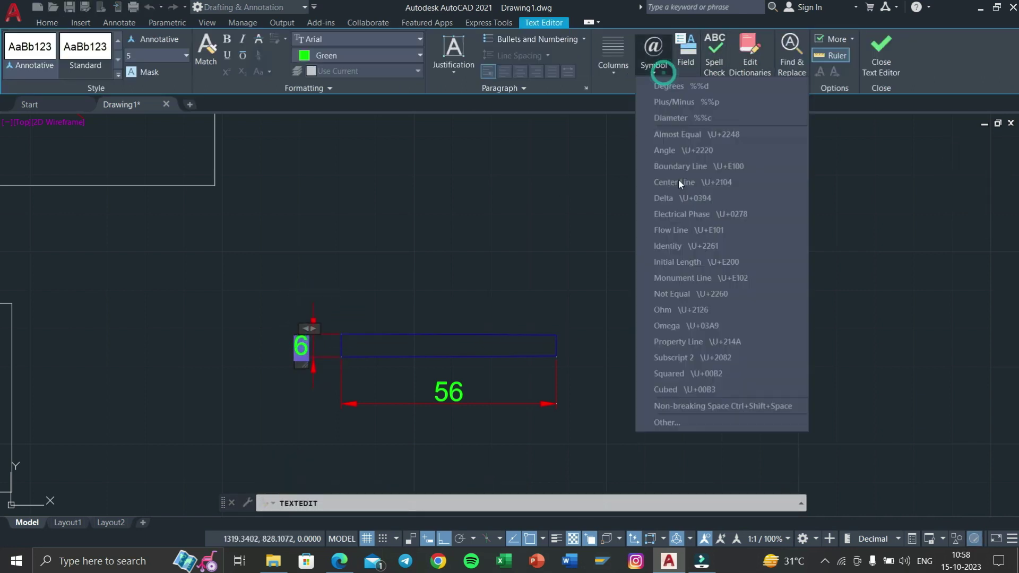
pyautogui.click(676, 107)
pyautogui.click(876, 69)
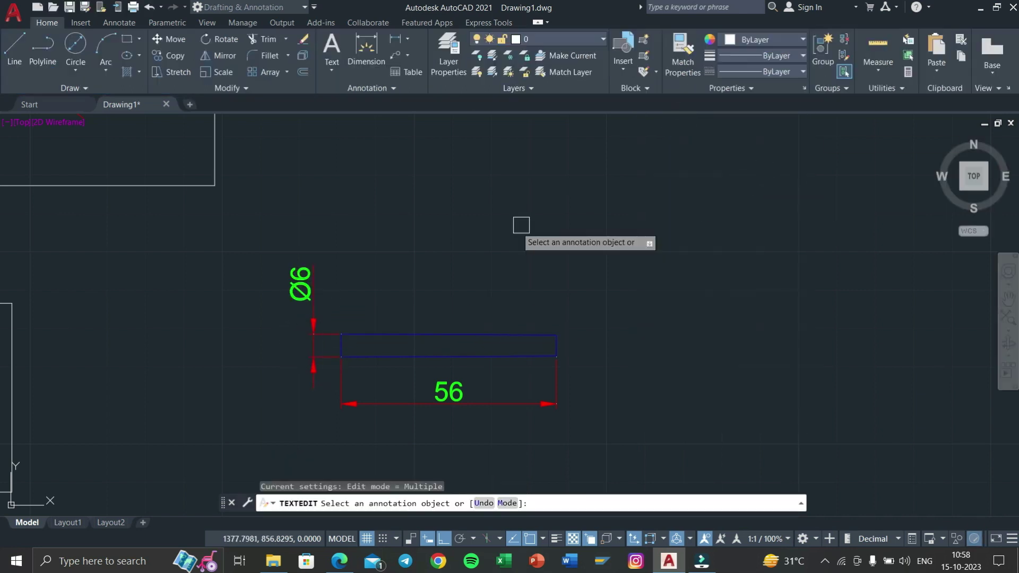
pyautogui.press('Escape')
# Add a leader from the bar's top edge reading 'TAPER RATIO 1:100'.
pyautogui.write('lead')
pyautogui.press('Return')
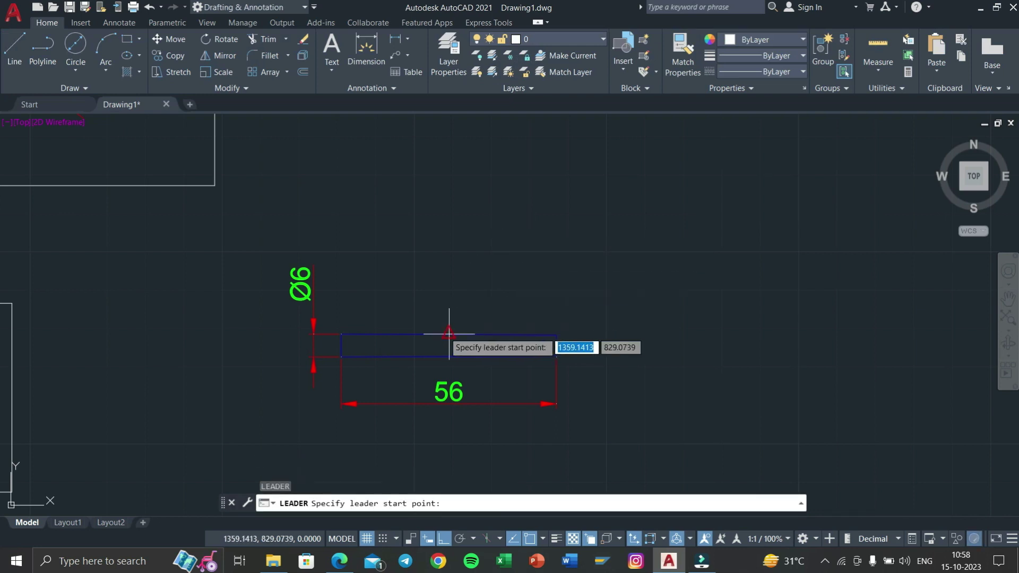
pyautogui.click(429, 334)
pyautogui.click(450, 537)
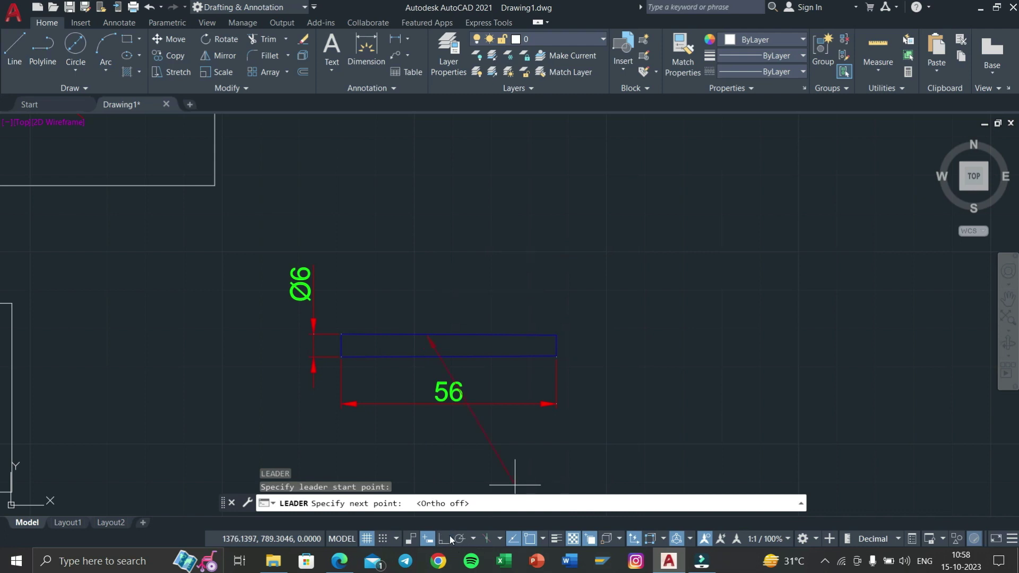
pyautogui.click(457, 284)
pyautogui.click(444, 539)
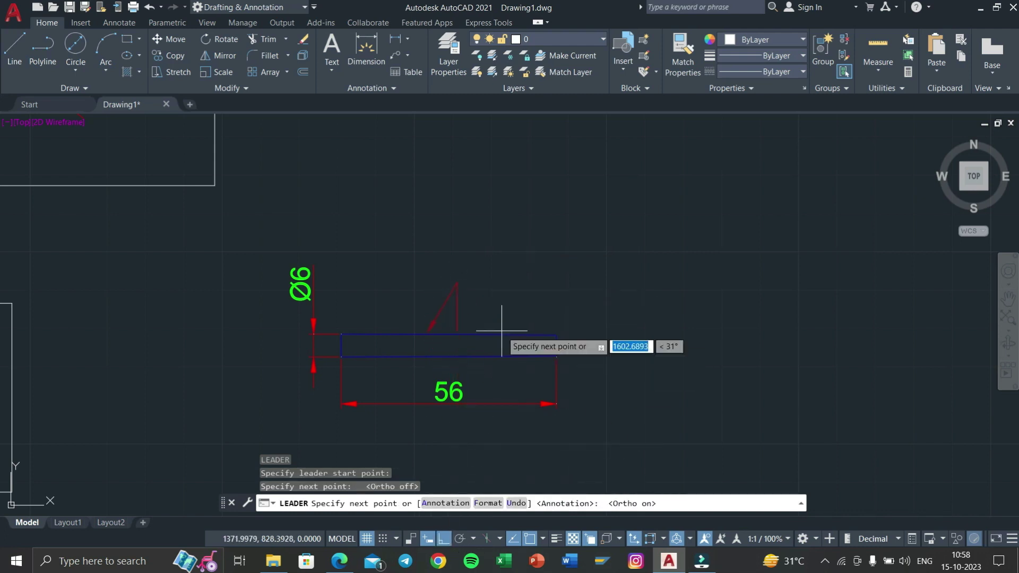
pyautogui.click(495, 291)
pyautogui.press('Return')
pyautogui.press('Return')
pyautogui.press('Return')
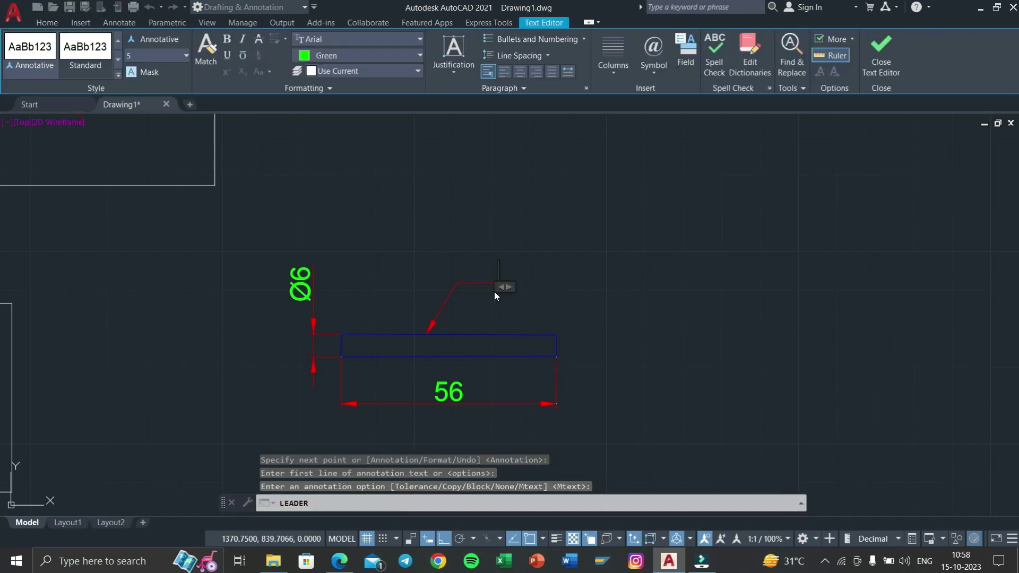
pyautogui.write('TAPER')
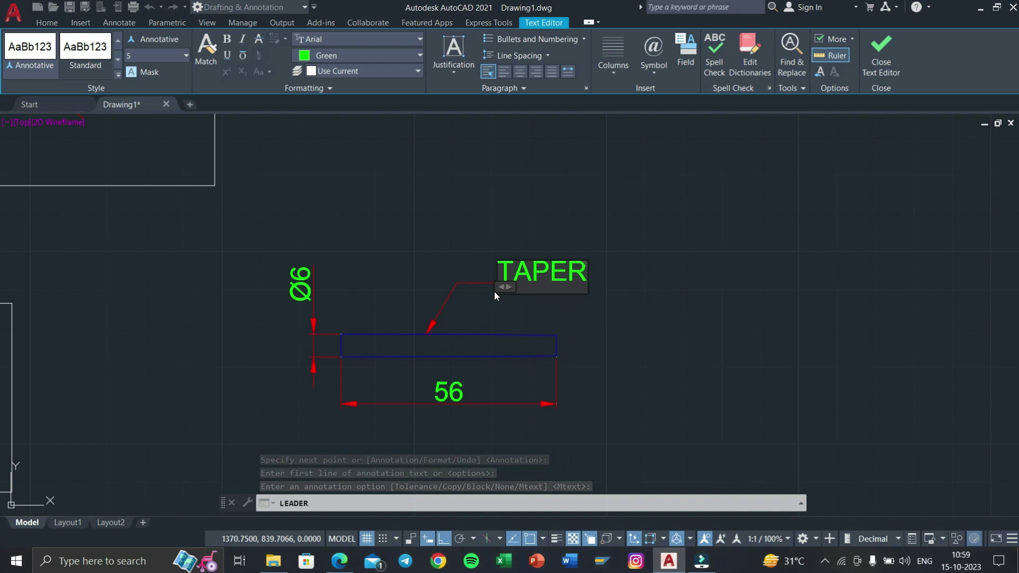
pyautogui.write(' RATIO')
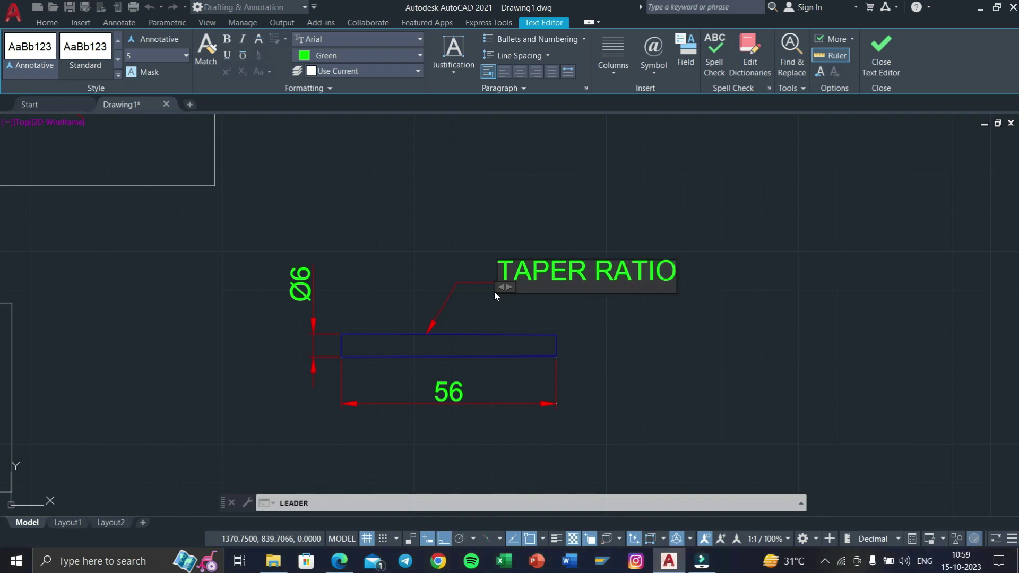
pyautogui.write(' 1:100')
pyautogui.press('Return')
pyautogui.press('Return')
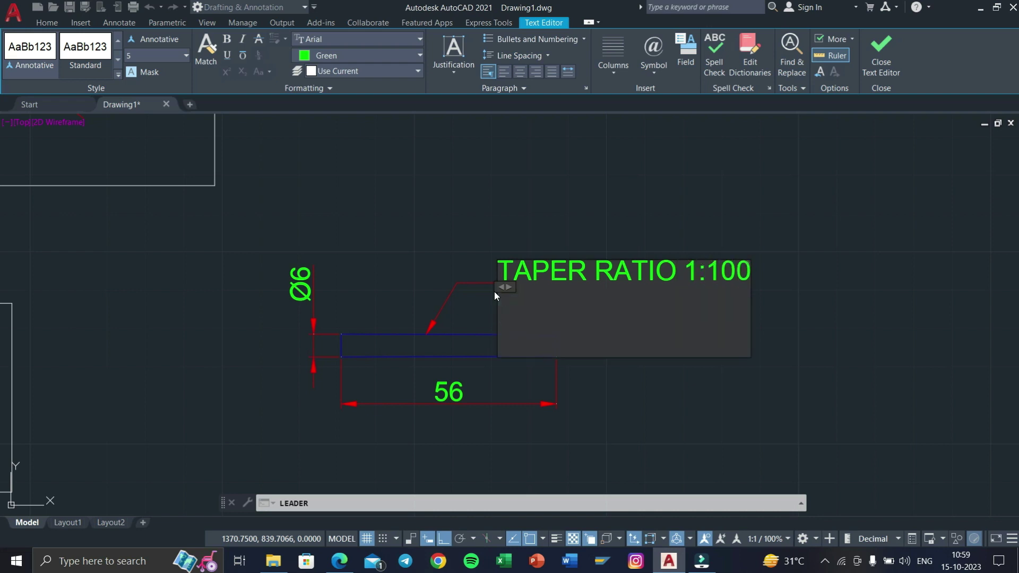
pyautogui.click(882, 64)
# Draw a rectangular frame around the taper pin detail.
pyautogui.scroll(-1, 663, 310)
pyautogui.scroll(-5, 664, 311)
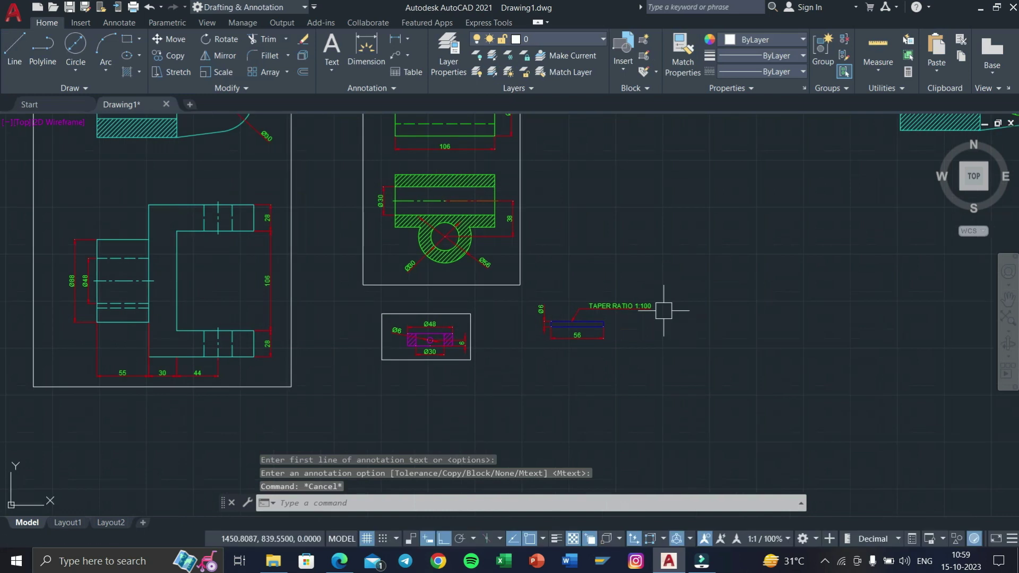
pyautogui.write('c')
pyautogui.press('Return')
pyautogui.scroll(4, 538, 305)
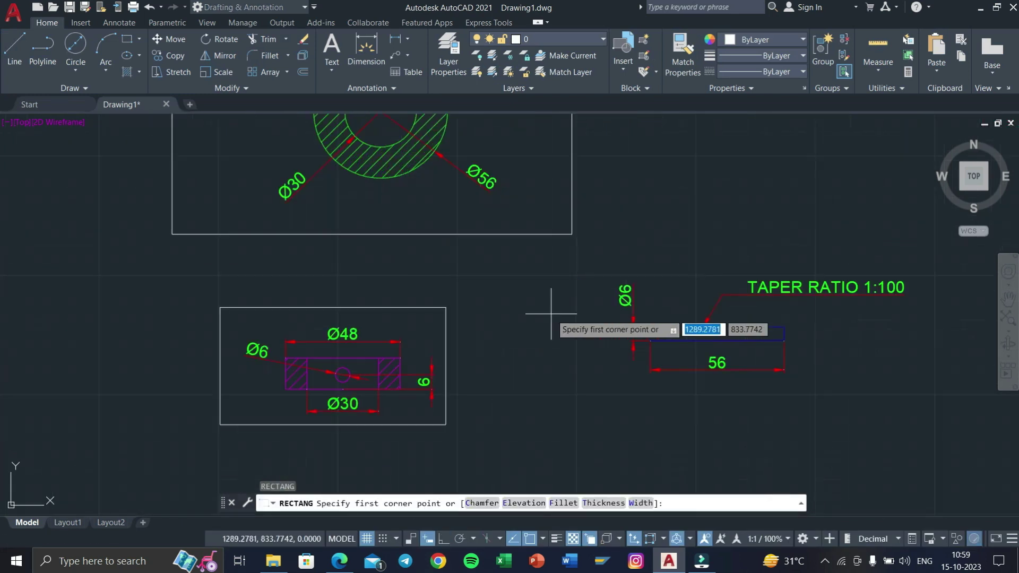
pyautogui.click(615, 263)
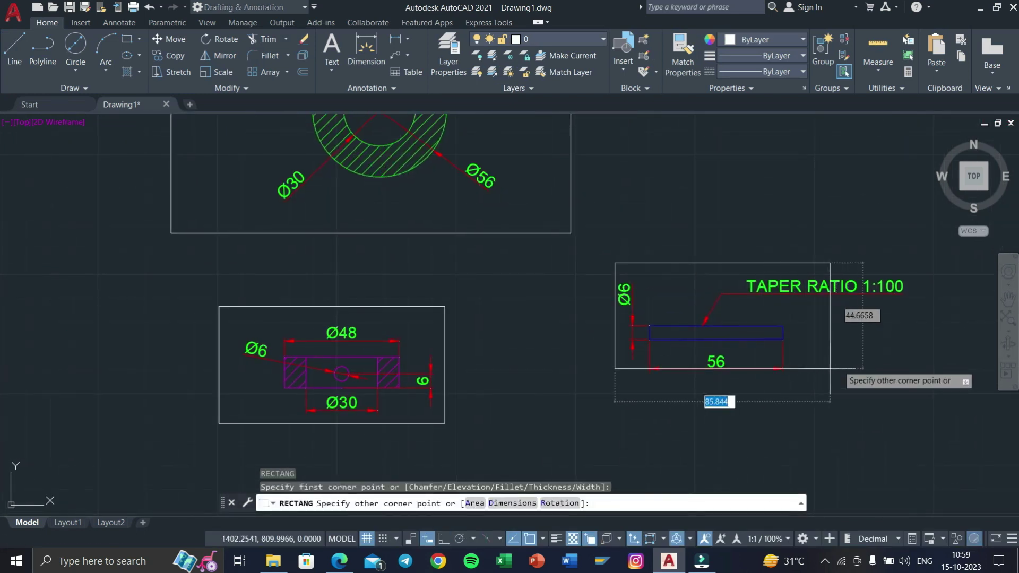
pyautogui.click(909, 377)
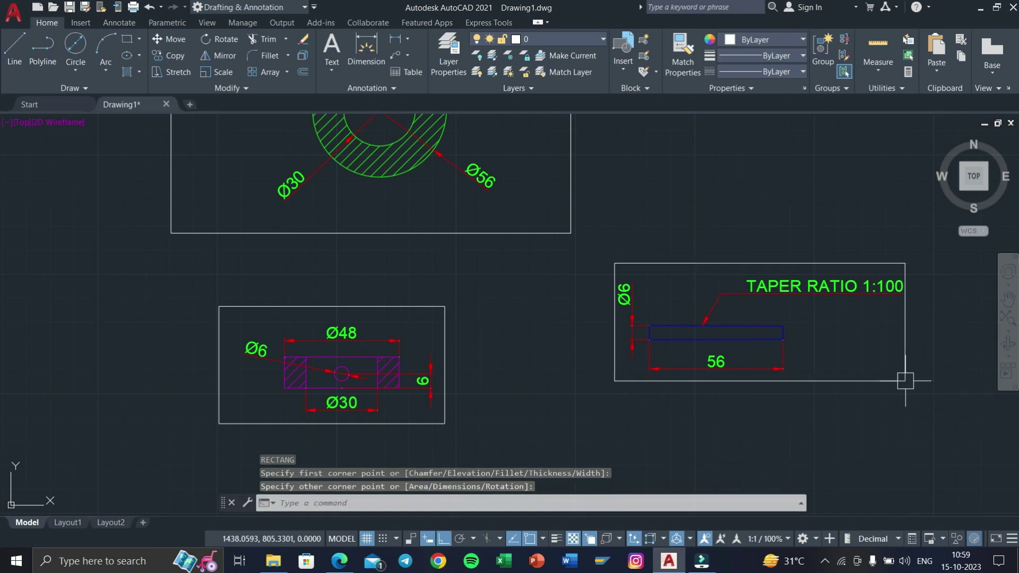
pyautogui.scroll(-6, 903, 374)
pyautogui.scroll(-2, 717, 317)
pyautogui.moveTo(715, 316); pyautogui.dragTo(634, 364, button='middle')
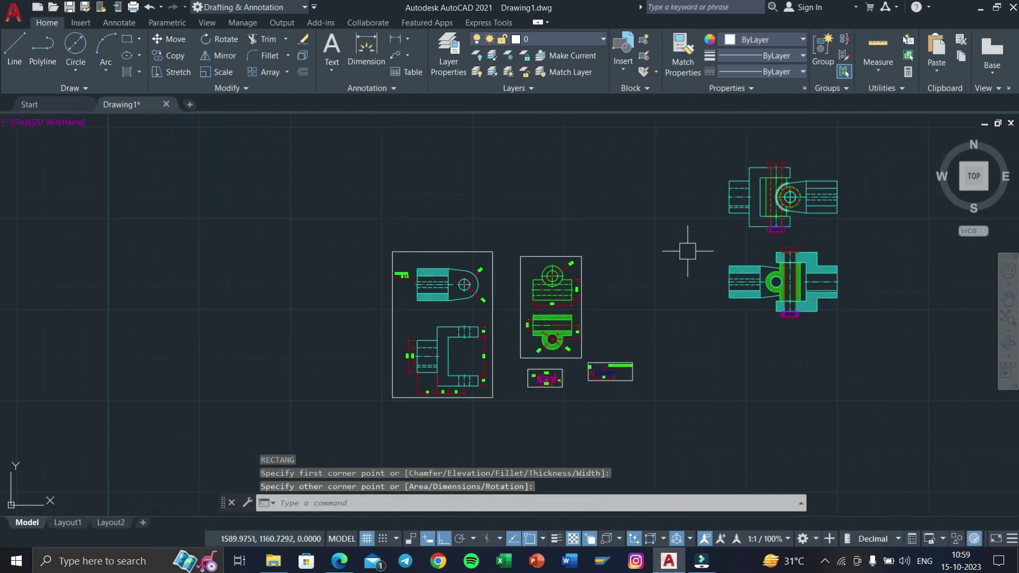
# Make Pin 1 the current layer.
pyautogui.scroll(2, 670, 291)
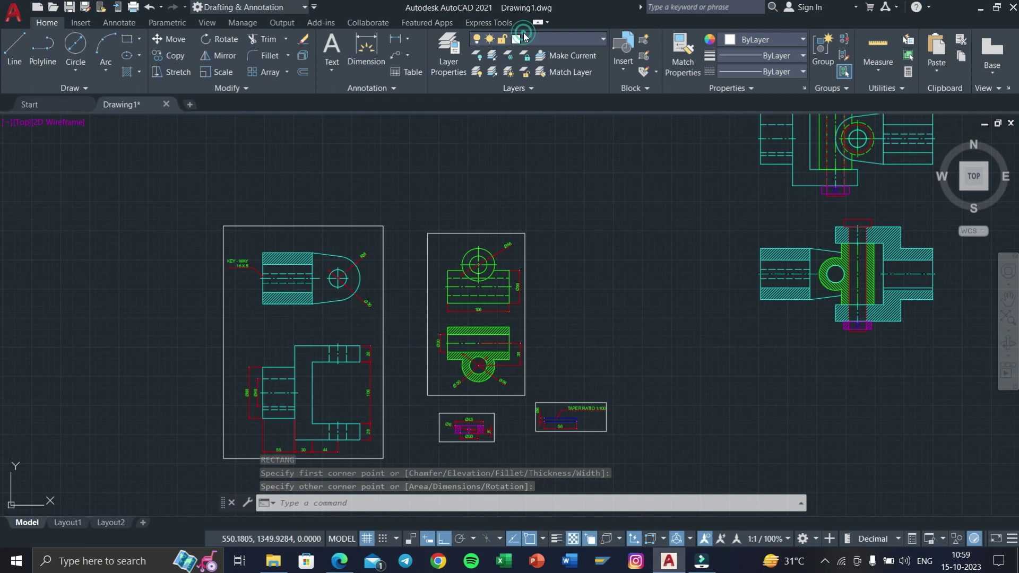
pyautogui.click(524, 36)
pyautogui.click(546, 133)
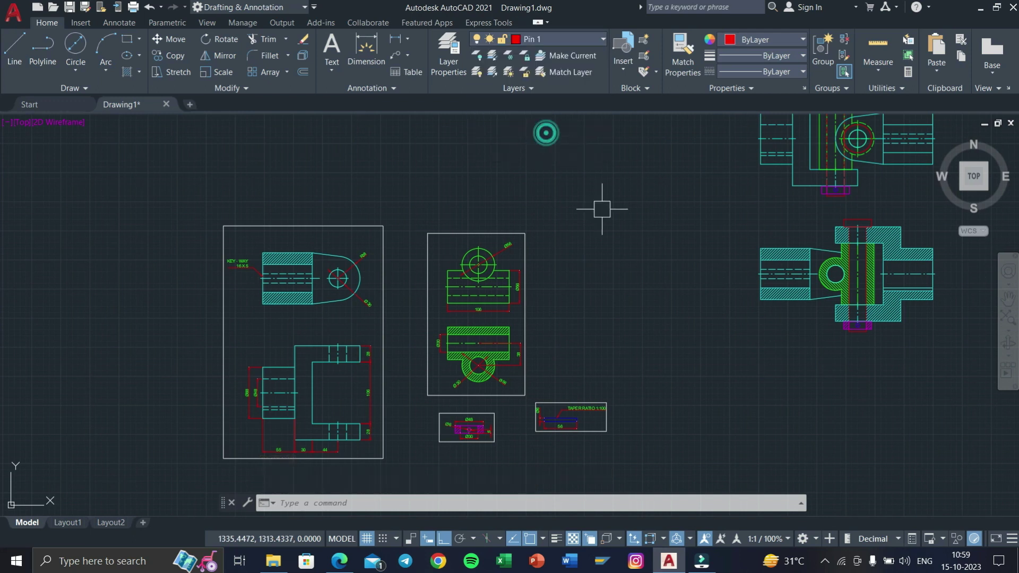
pyautogui.moveTo(596, 244); pyautogui.dragTo(508, 228, button='middle')
# Draw the 48 by 13 pin head rectangle in empty space.
pyautogui.write('C')
pyautogui.press('Return')
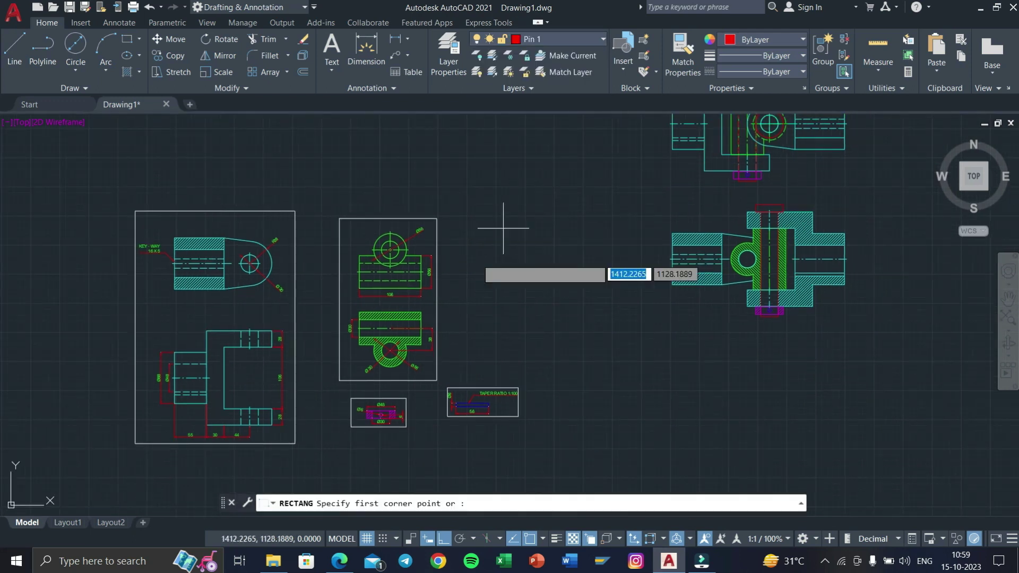
pyautogui.click(507, 210)
pyautogui.write('48')
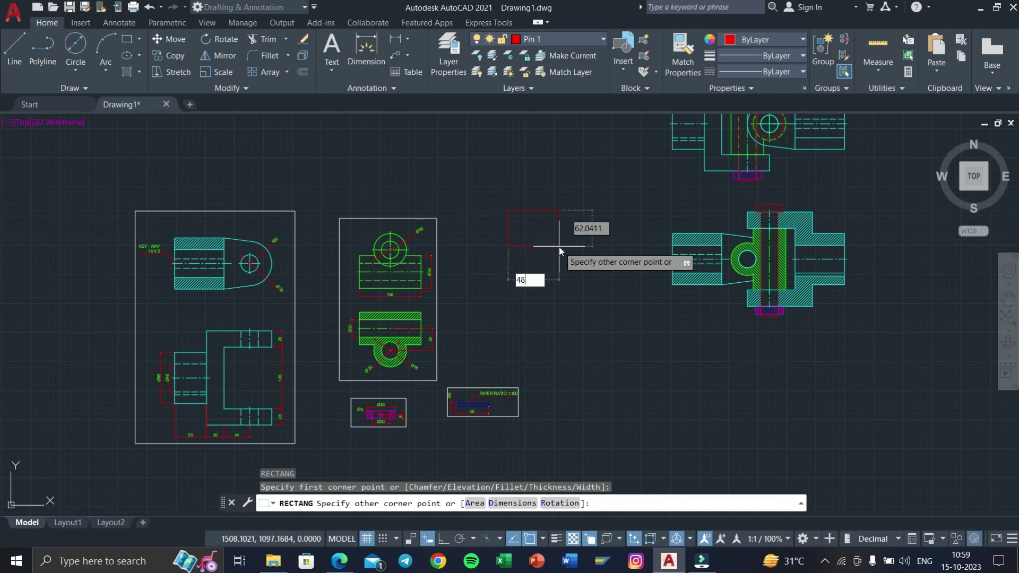
pyautogui.press('Tab')
pyautogui.press('Return')
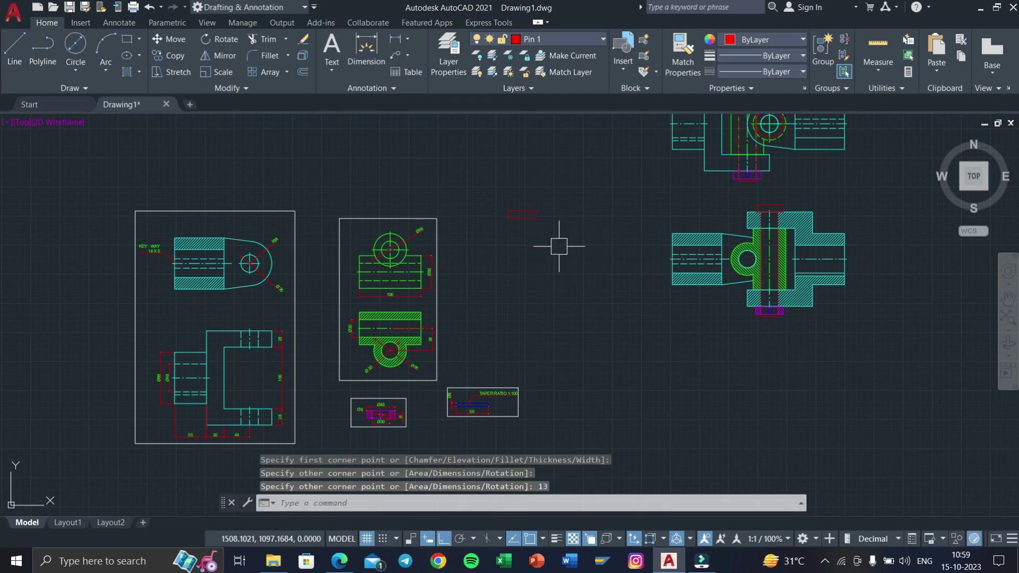
# Draw half the shank: a 180-long axis line, 15-unit bottom edge and side line.
pyautogui.scroll(4, 543, 230)
pyautogui.write('l')
pyautogui.press('Return')
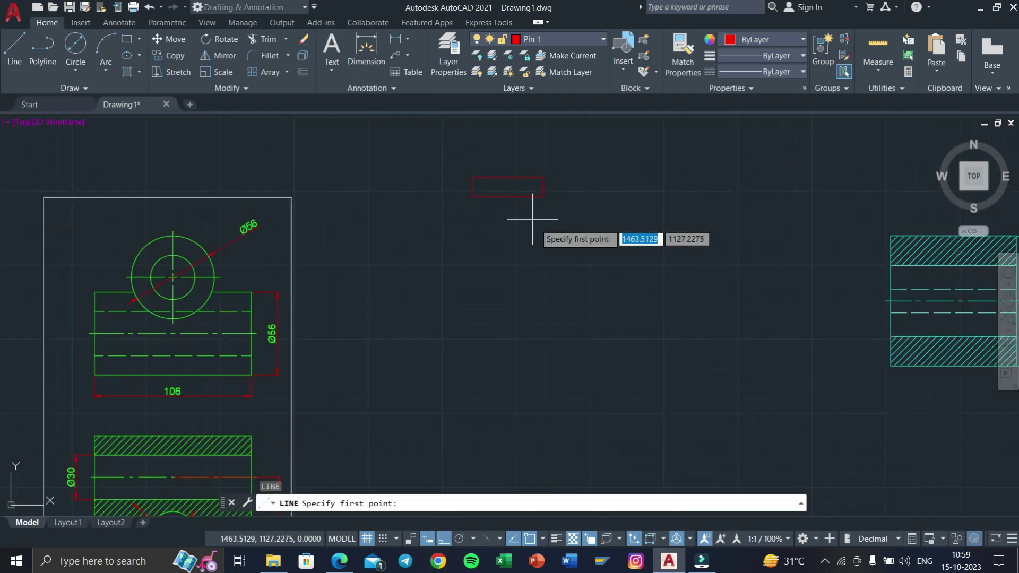
pyautogui.click(508, 196)
pyautogui.write('180')
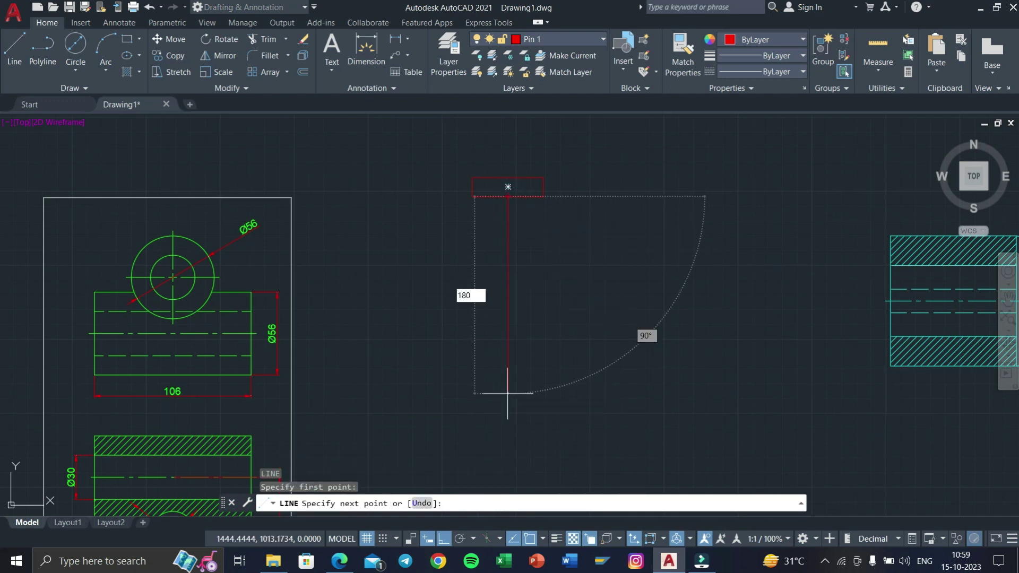
pyautogui.press('Return')
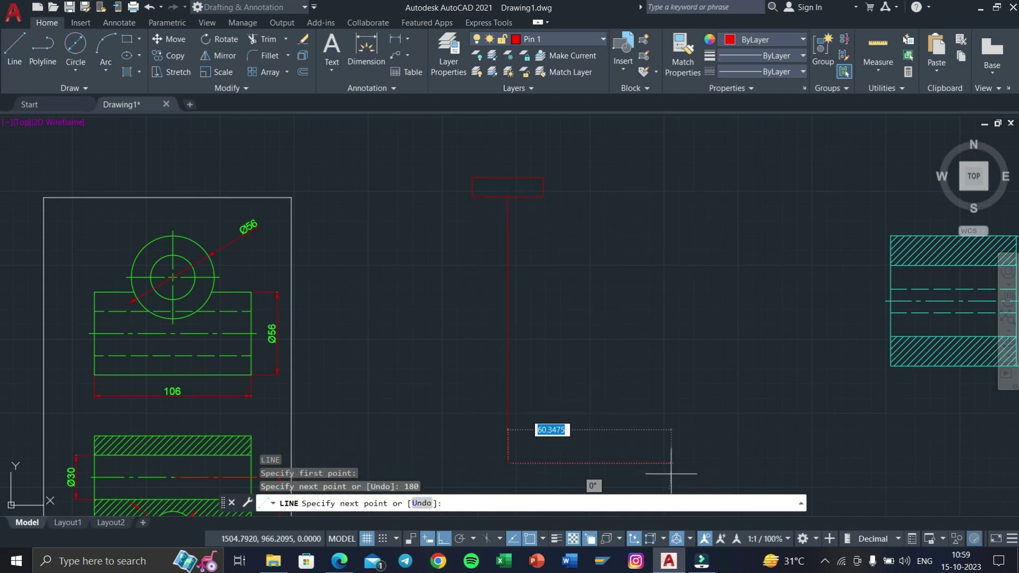
pyautogui.write('15')
pyautogui.press('Return')
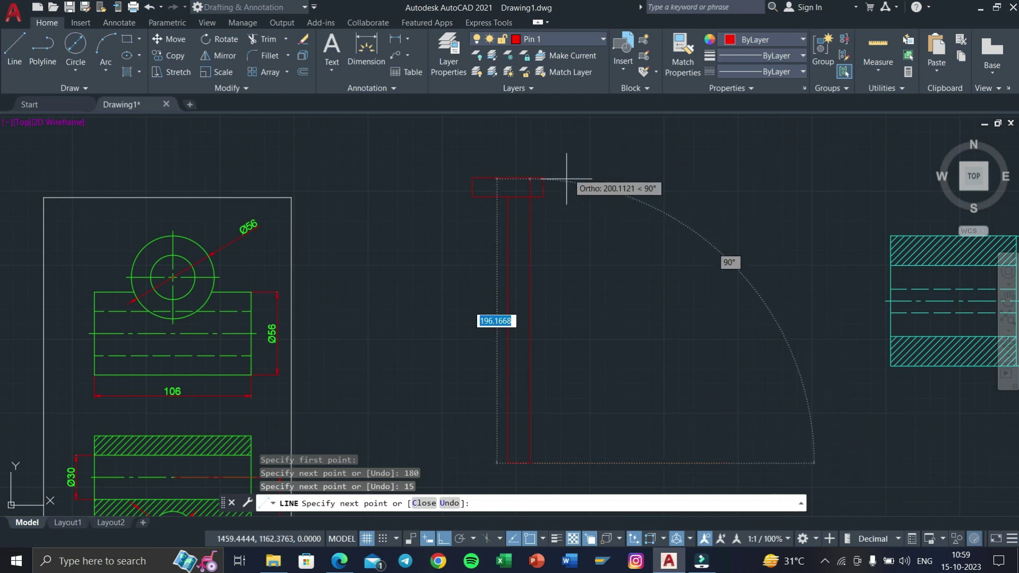
pyautogui.click(531, 216)
pyautogui.press('Return')
# Mirror the shank half about the centre line, then delete the centre line.
pyautogui.click(564, 391)
pyautogui.click(530, 456)
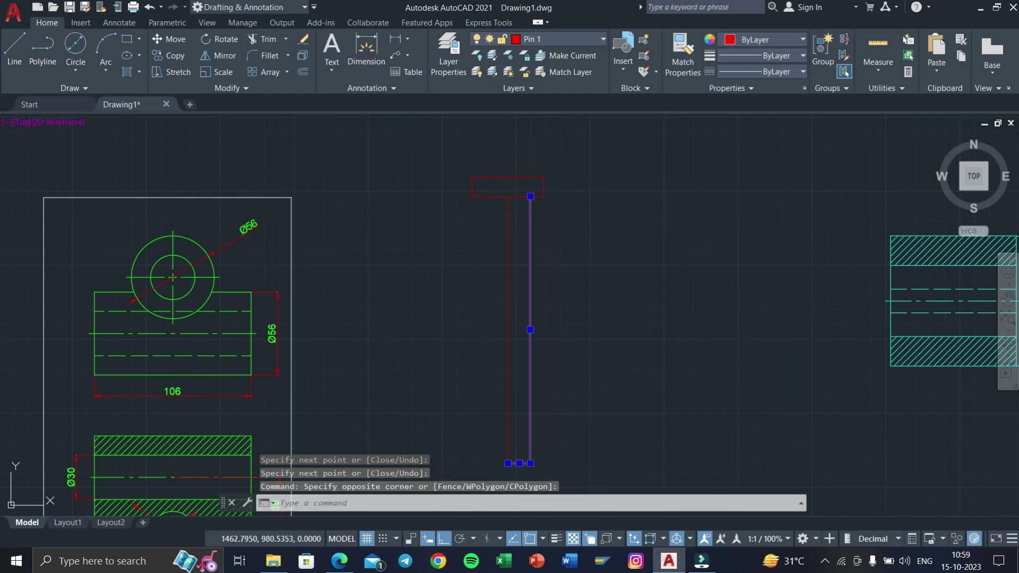
pyautogui.write('mi')
pyautogui.press('Return')
pyautogui.click(508, 259)
pyautogui.click(509, 349)
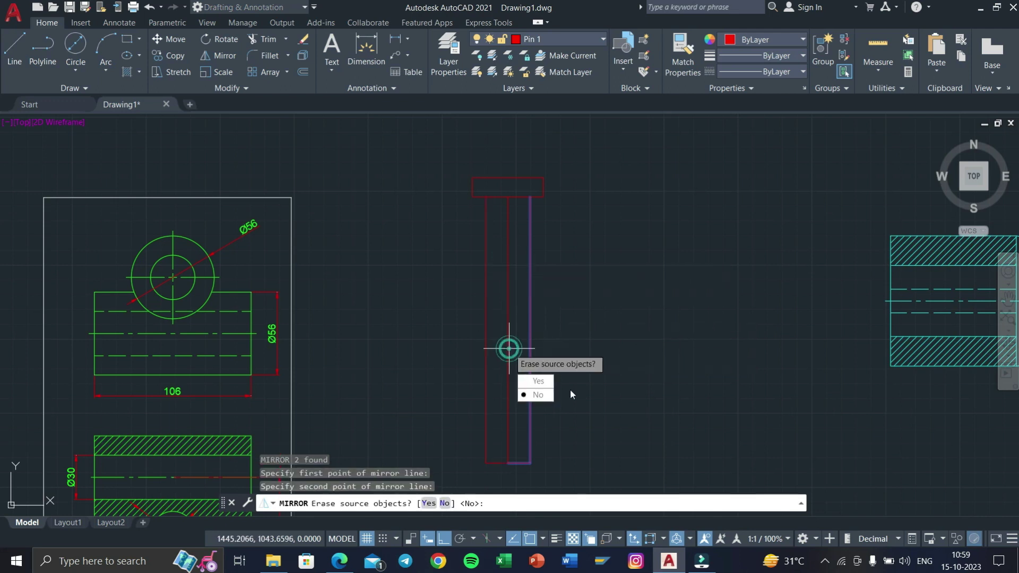
pyautogui.press('Return')
pyautogui.click(507, 356)
pyautogui.press('Delete')
# Check the pin's reference drawing in the PDF and return to AutoCAD.
pyautogui.moveTo(488, 423); pyautogui.dragTo(480, 345, button='middle')
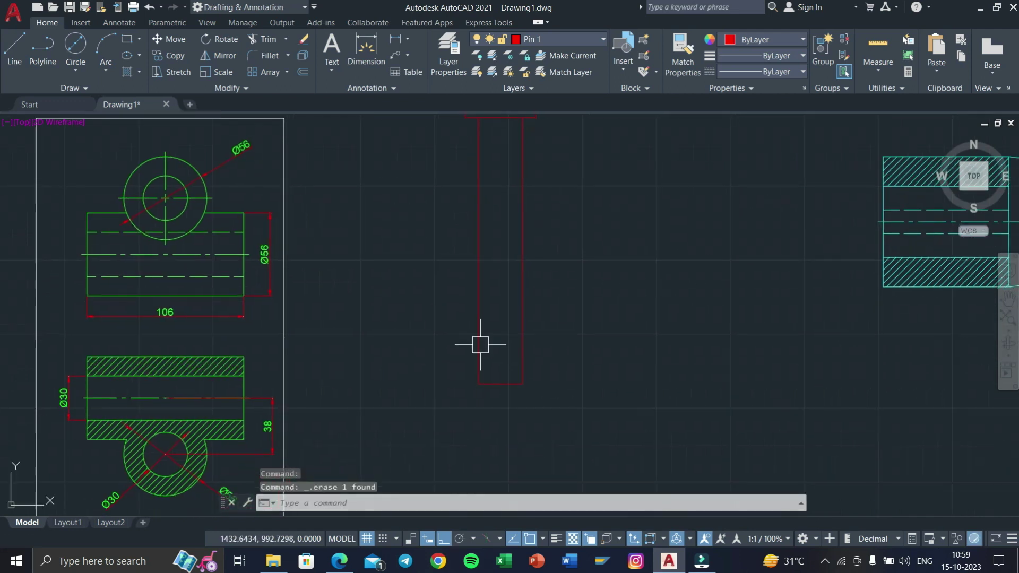
pyautogui.write('L')
pyautogui.press('Return')
pyautogui.scroll(2, 502, 396)
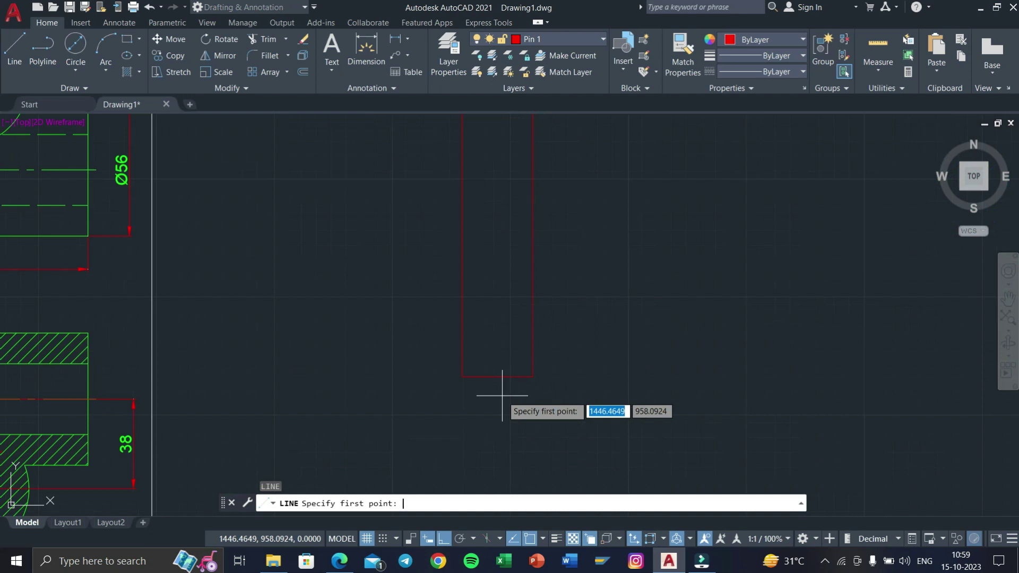
pyautogui.press('super+Tab')
pyautogui.click(403, 154)
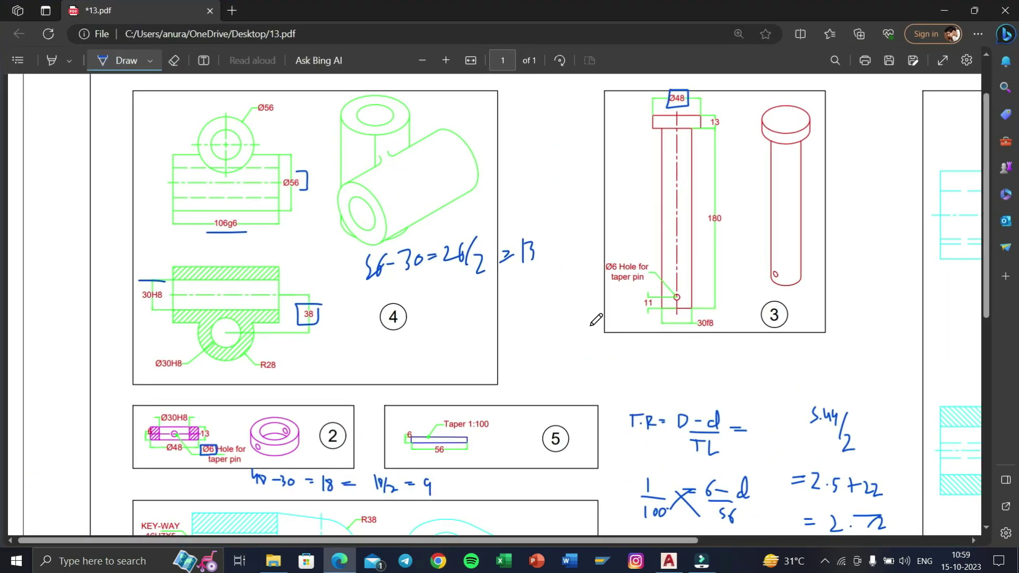
pyautogui.press('super+Tab')
pyautogui.click(407, 157)
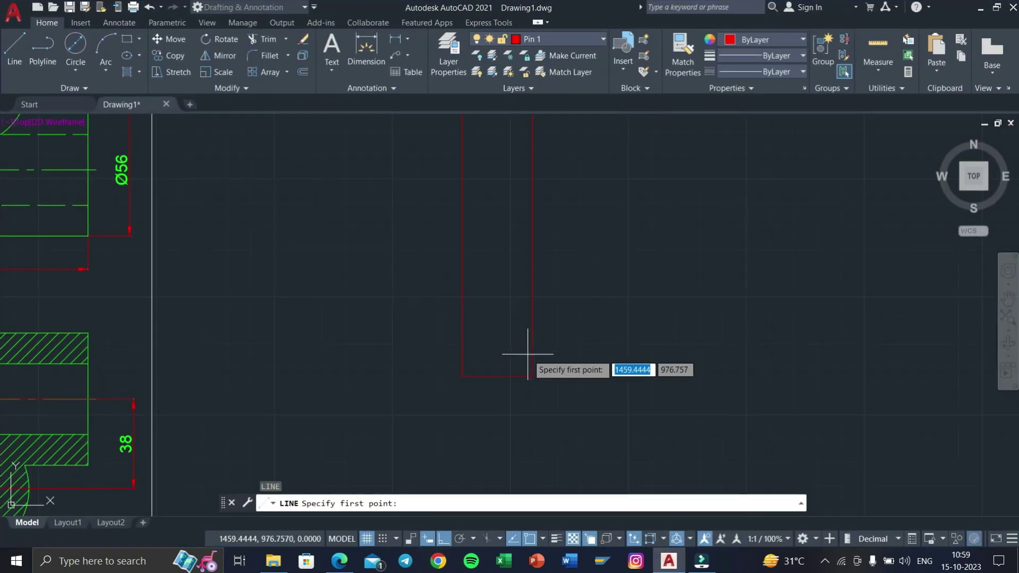
# Place a Ø6 circle 11 units up the axis from the shank bottom, erasing the helper line.
pyautogui.click(497, 375)
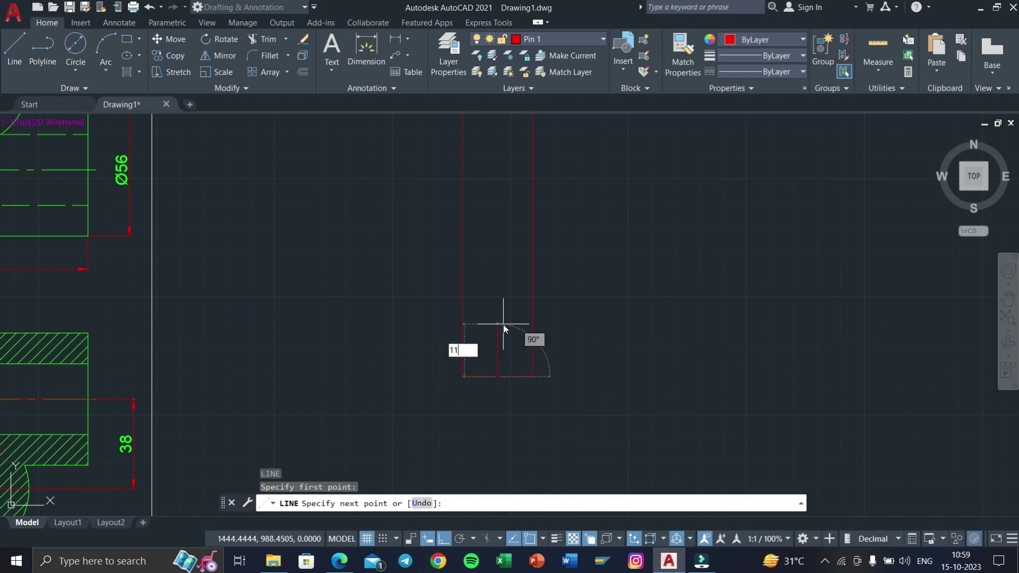
pyautogui.press('Return')
pyautogui.press('Escape')
pyautogui.press('Escape')
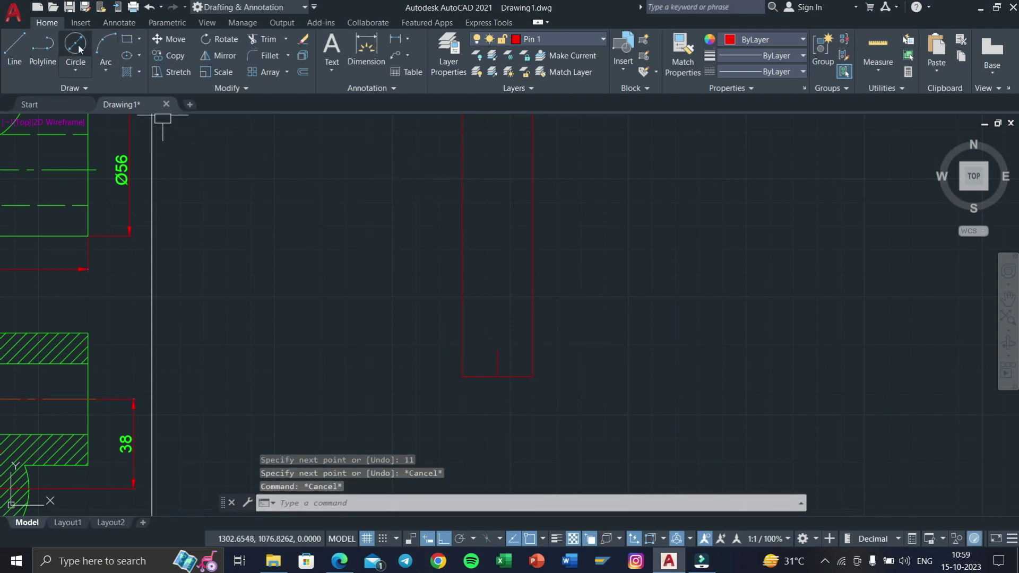
pyautogui.click(78, 49)
pyautogui.click(497, 350)
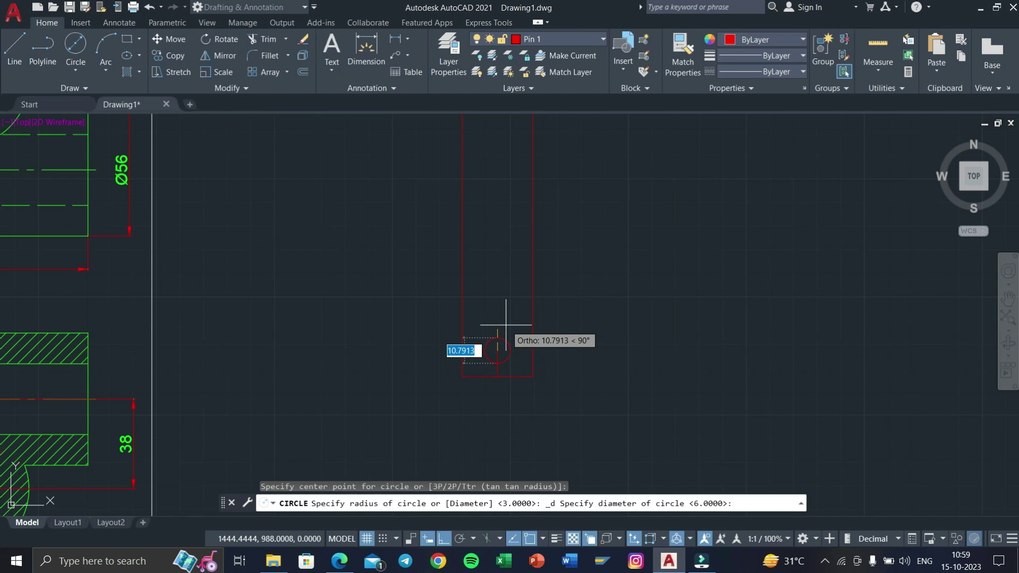
pyautogui.write('6')
pyautogui.press('Return')
pyautogui.scroll(4, 504, 348)
pyautogui.click(478, 386)
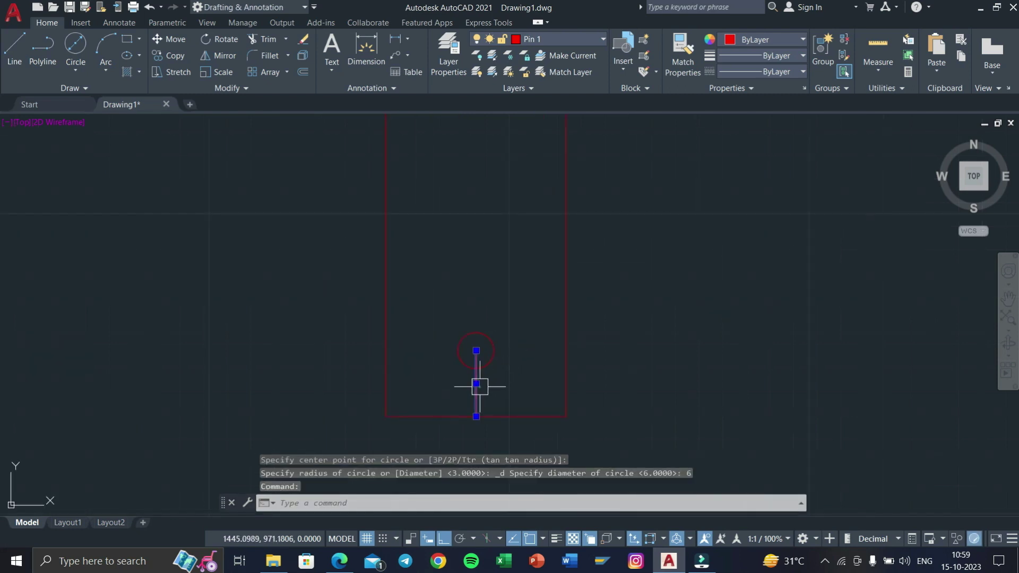
pyautogui.press('Delete')
pyautogui.scroll(-4, 479, 387)
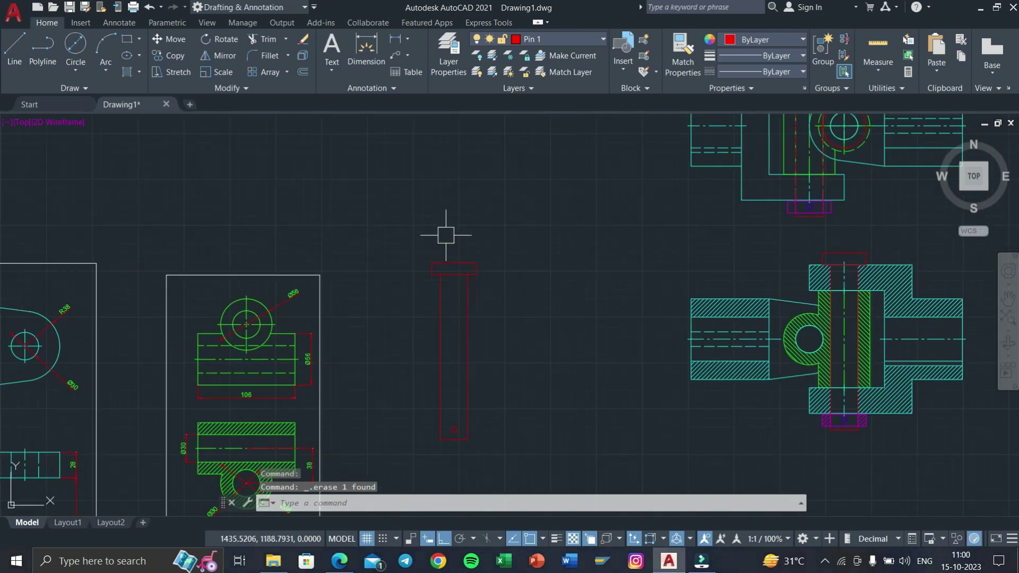
pyautogui.write('DLI')
# Dimension the pin head width as Ø48.
pyautogui.press('Return')
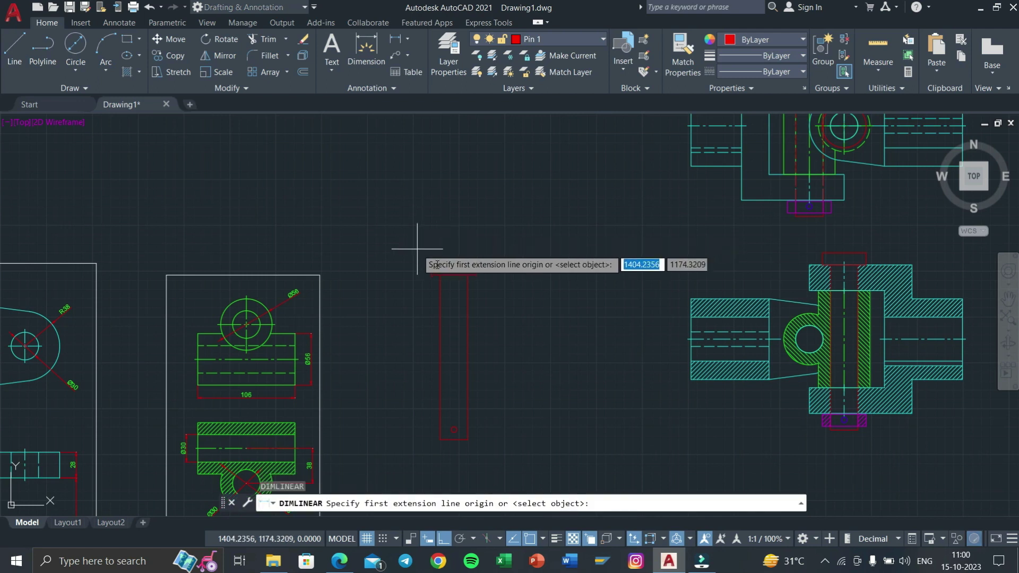
pyautogui.scroll(4, 417, 258)
pyautogui.click(417, 259)
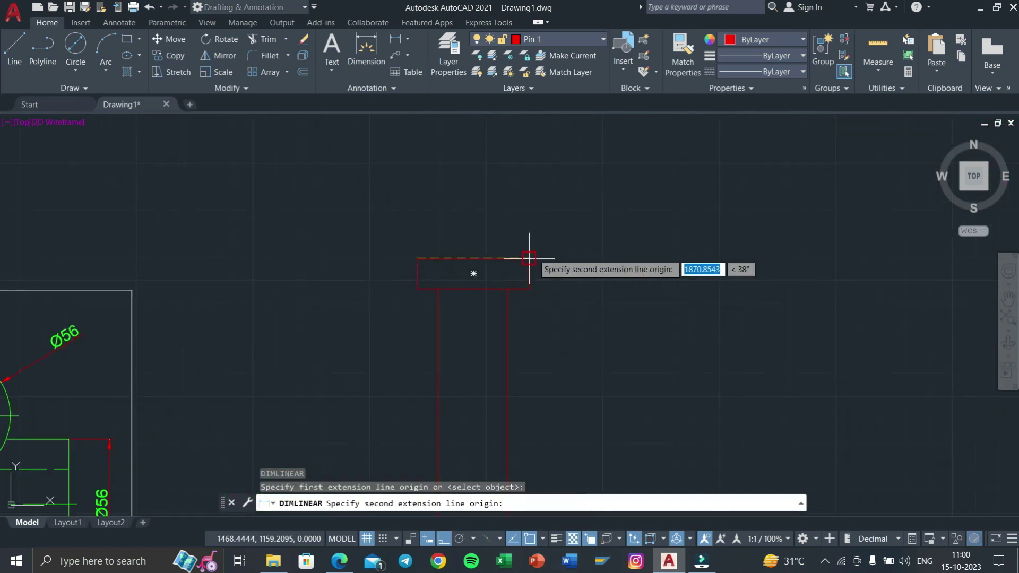
pyautogui.click(529, 259)
pyautogui.click(515, 235)
pyautogui.scroll(2, 480, 225)
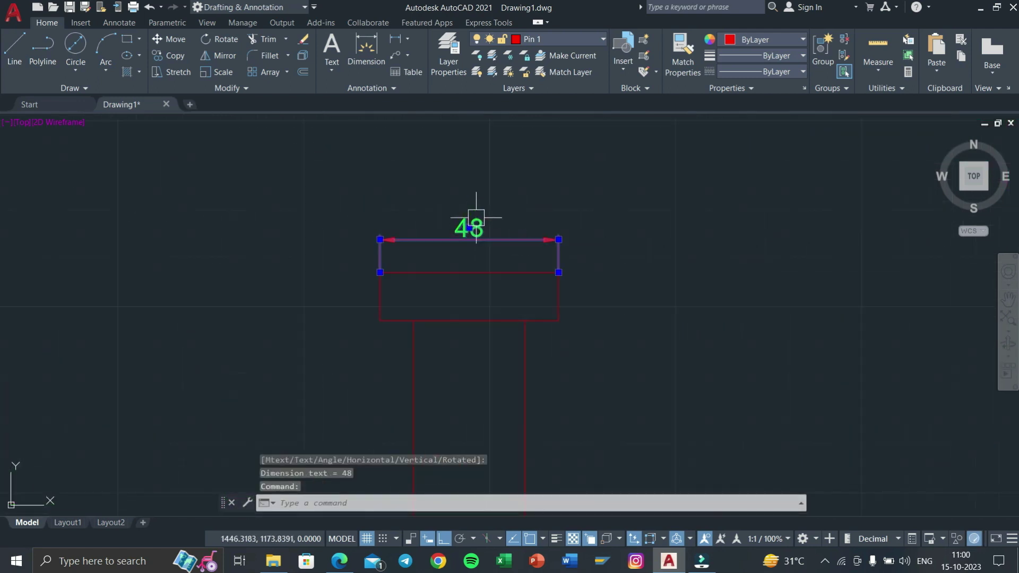
pyautogui.doubleClick(469, 228)
pyautogui.click(436, 66)
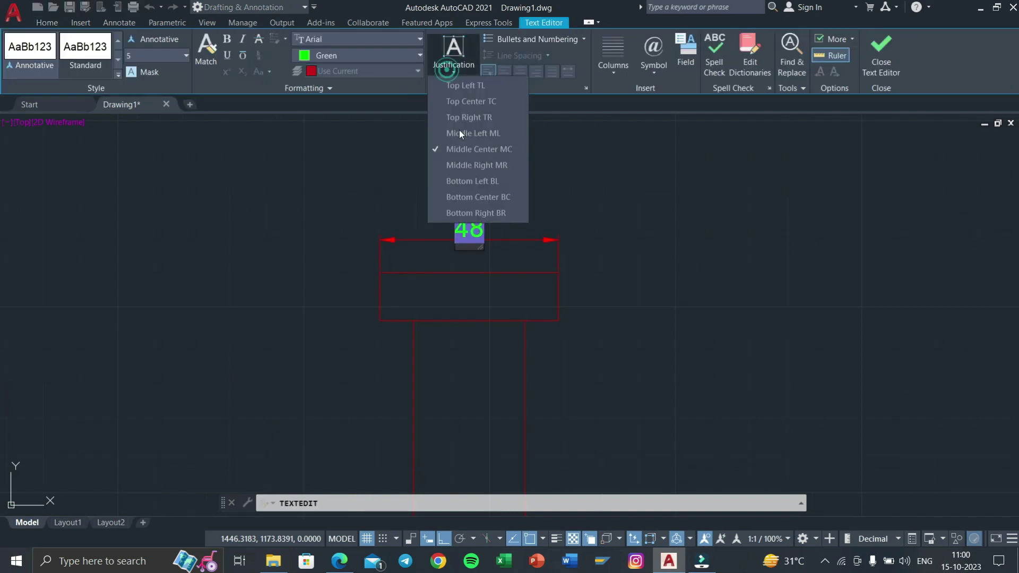
pyautogui.click(461, 75)
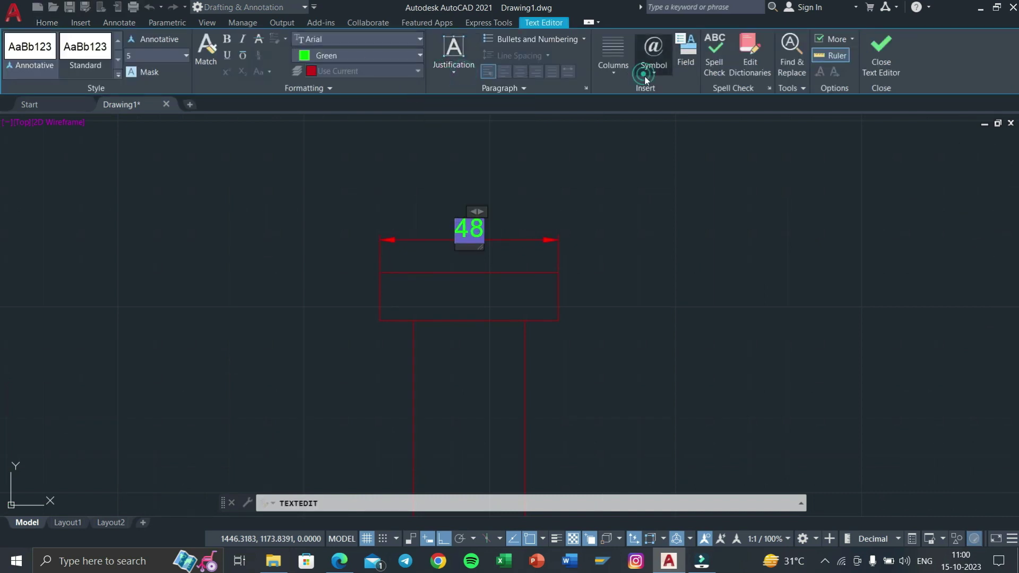
pyautogui.click(646, 80)
pyautogui.click(684, 118)
pyautogui.click(817, 253)
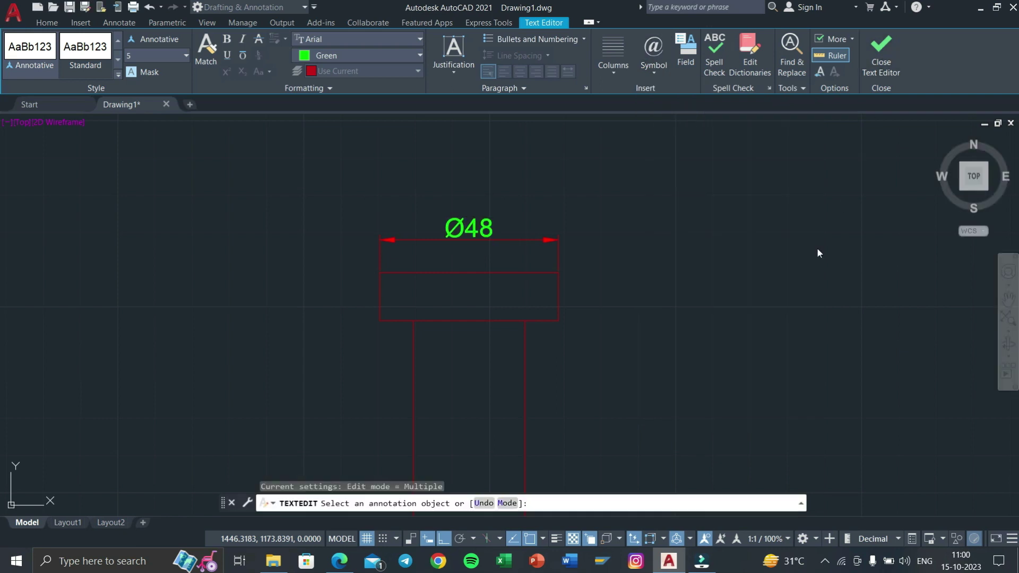
pyautogui.press('Escape')
pyautogui.scroll(-5, 719, 291)
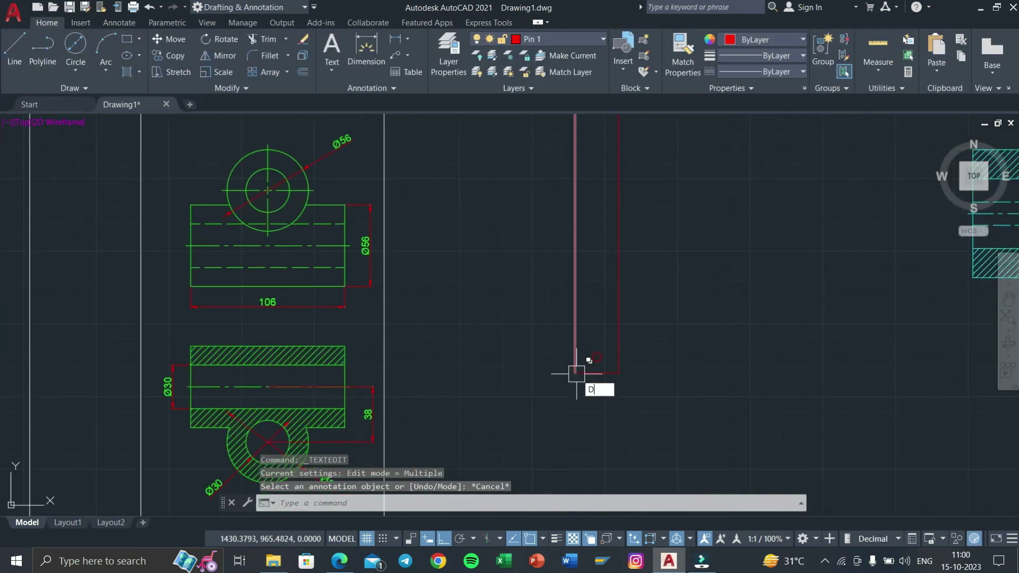
# Dimension the pin's lower end width as Ø30 with a DLI linear dimension.
pyautogui.write('dli')
pyautogui.press('Return')
pyautogui.scroll(2, 576, 380)
pyautogui.click(574, 369)
pyautogui.click(644, 369)
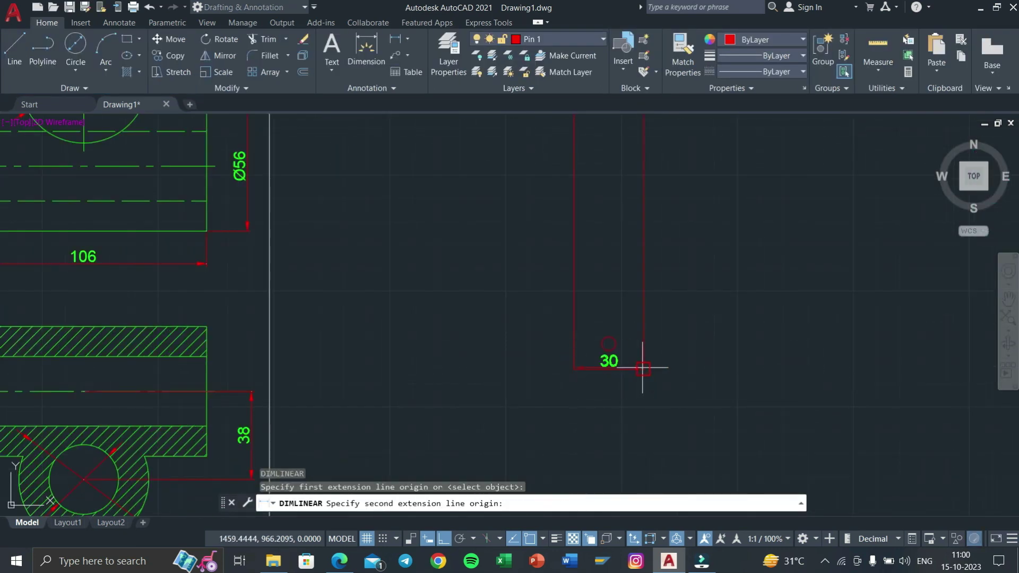
pyautogui.click(636, 402)
pyautogui.doubleClick(609, 393)
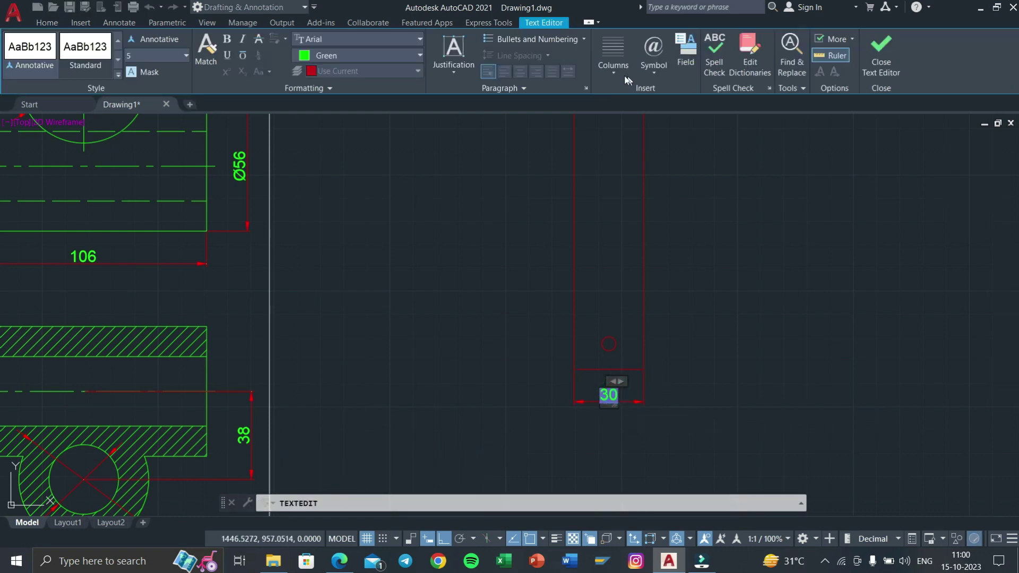
pyautogui.click(664, 66)
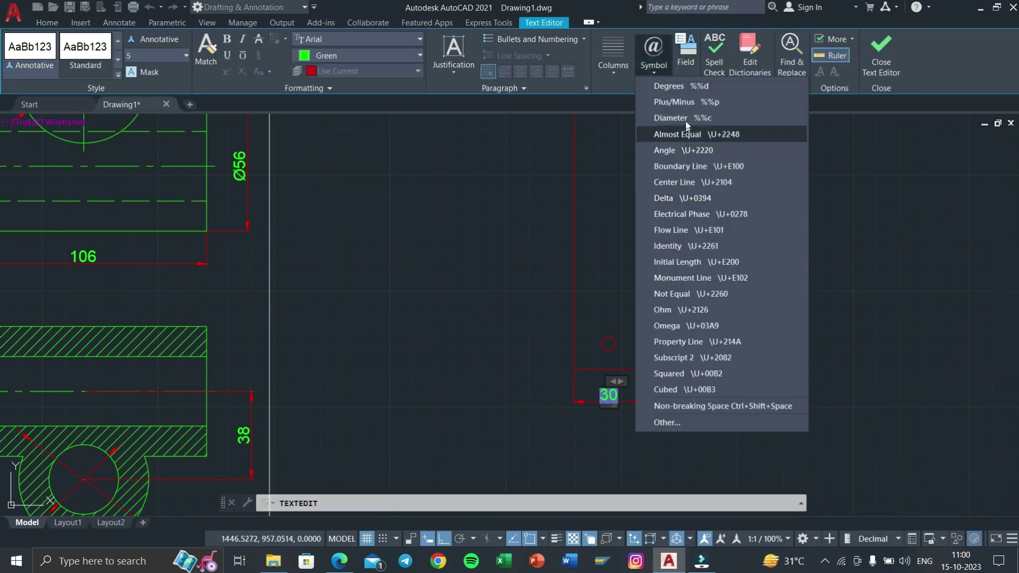
pyautogui.click(684, 119)
pyautogui.click(847, 174)
pyautogui.press('Escape')
pyautogui.scroll(-5, 640, 328)
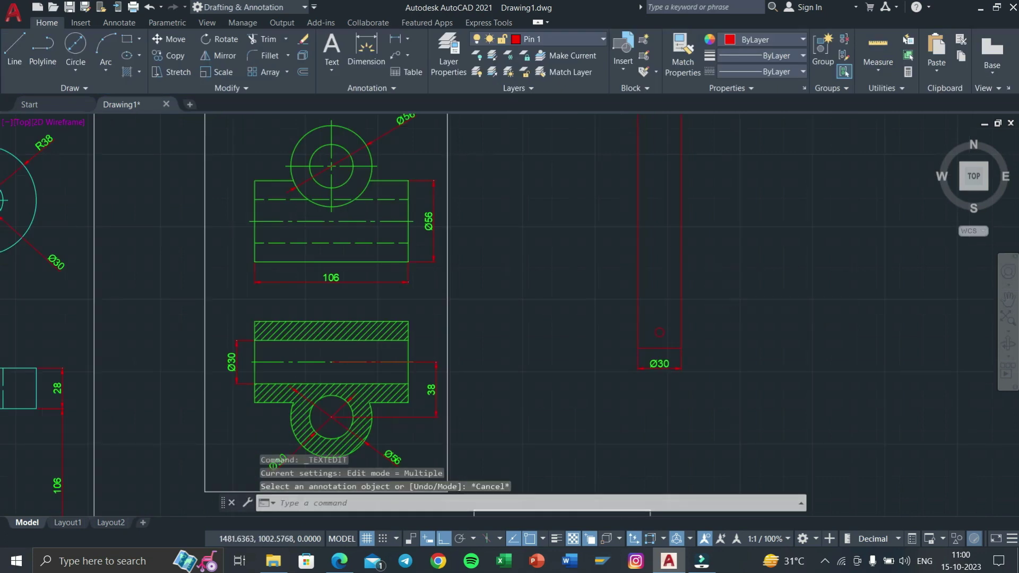
pyautogui.scroll(-2, 639, 328)
pyautogui.scroll(2, 639, 328)
# Add the 13 vertical dimension for the pin head height.
pyautogui.write('DLI')
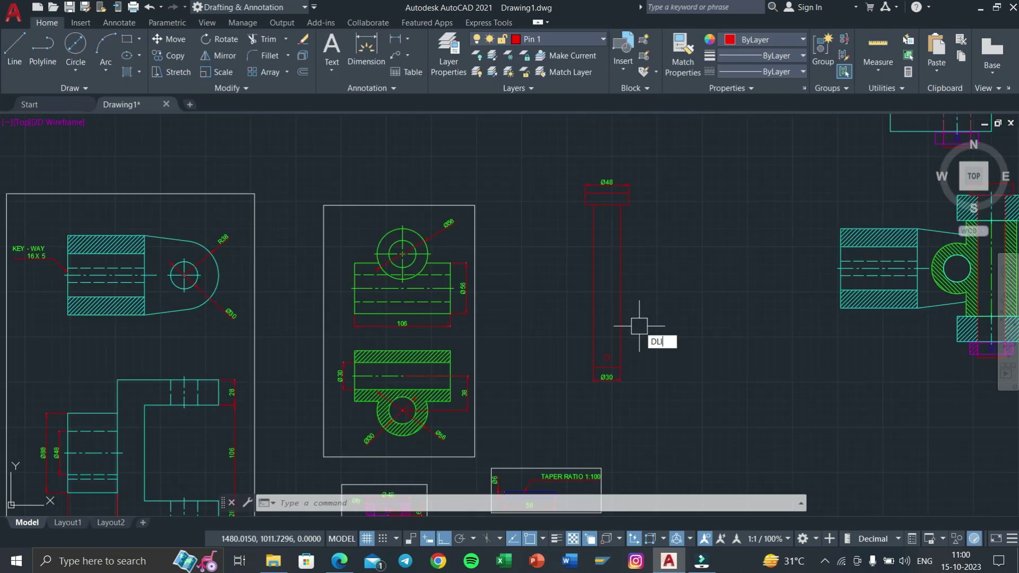
pyautogui.press('Return')
pyautogui.scroll(3, 639, 328)
pyautogui.scroll(-1, 547, 274)
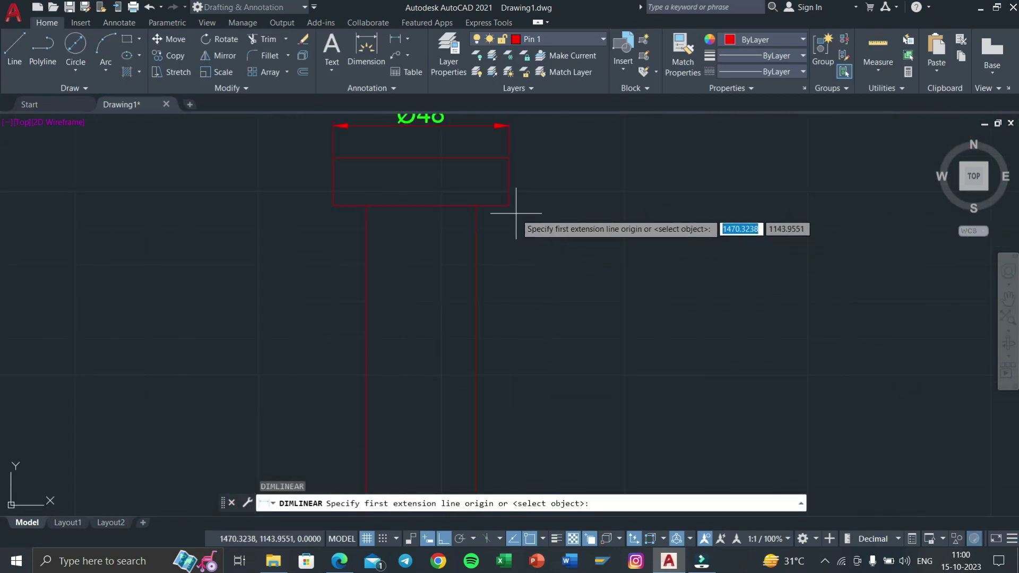
pyautogui.click(510, 158)
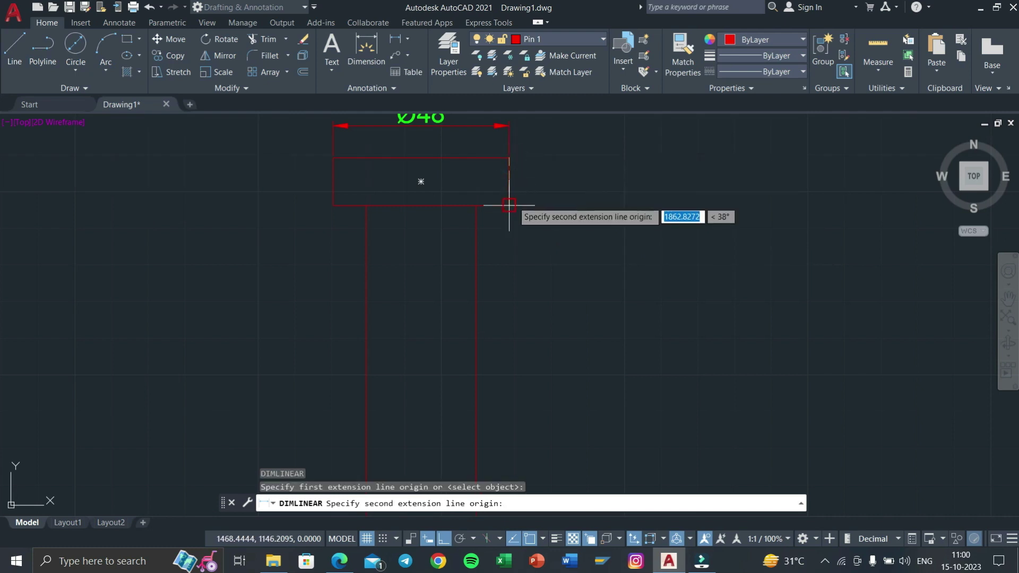
pyautogui.click(509, 205)
pyautogui.click(563, 229)
pyautogui.write('S')
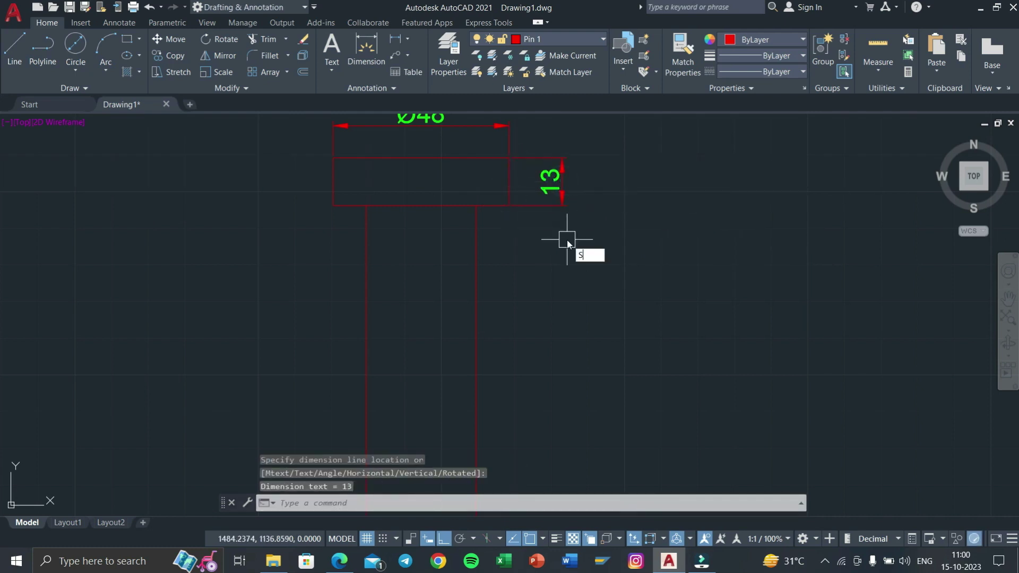
pyautogui.press('Escape')
# Add the 180 length dimension from the head down to the pin's bottom end.
pyautogui.press('Return')
pyautogui.click(510, 206)
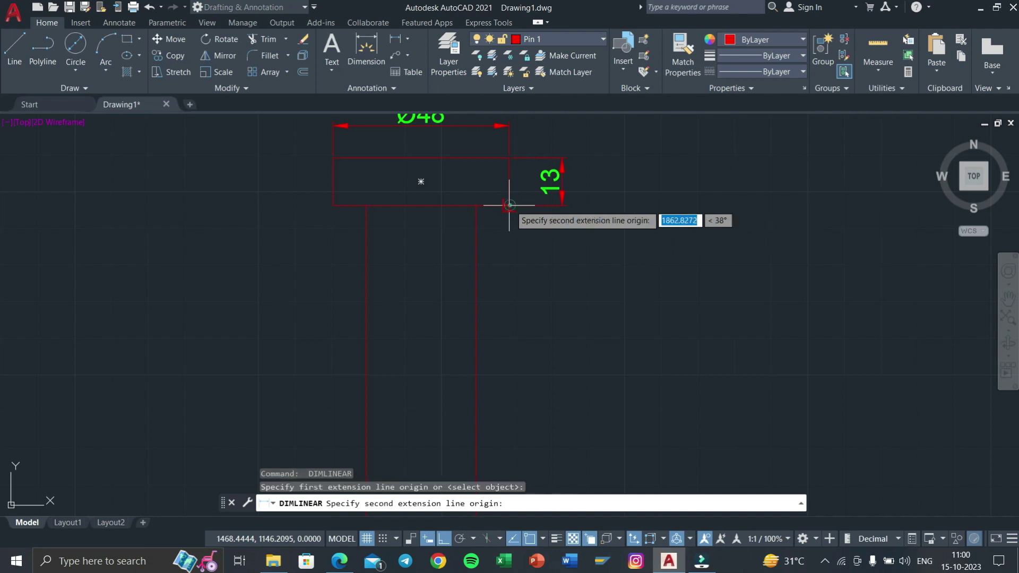
pyautogui.moveTo(519, 289); pyautogui.dragTo(517, 196, button='middle')
pyautogui.scroll(-4, 533, 350)
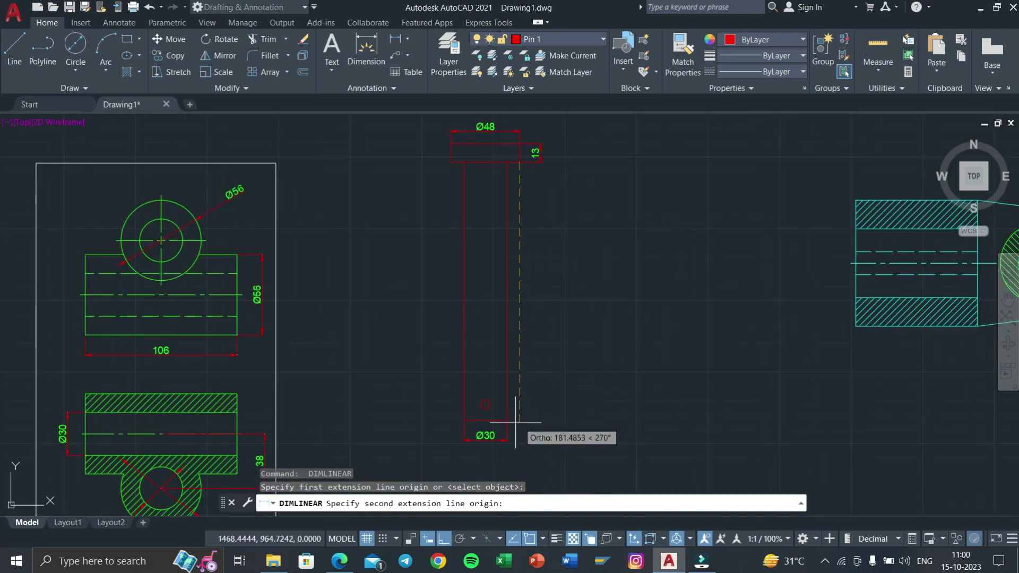
pyautogui.click(516, 422)
pyautogui.scroll(2, 540, 164)
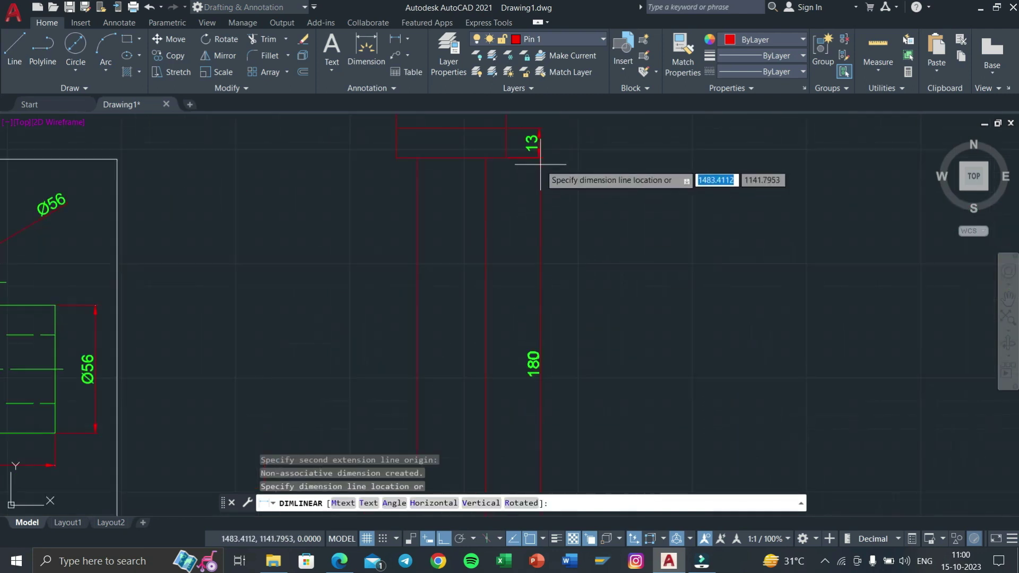
pyautogui.click(540, 165)
pyautogui.scroll(-3, 528, 278)
pyautogui.scroll(3, 521, 366)
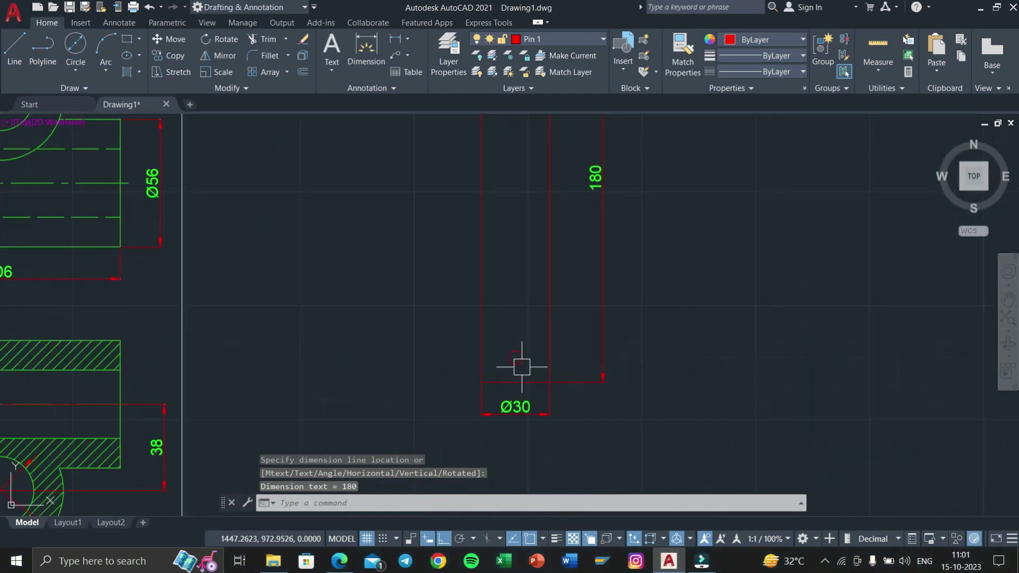
pyautogui.write('DD')
# Add a Ø6 diameter dimension to the small hole near the pin's end.
pyautogui.press('Return')
pyautogui.click(521, 365)
pyautogui.scroll(-3, 479, 318)
pyautogui.scroll(-3, 425, 352)
pyautogui.scroll(2, 473, 330)
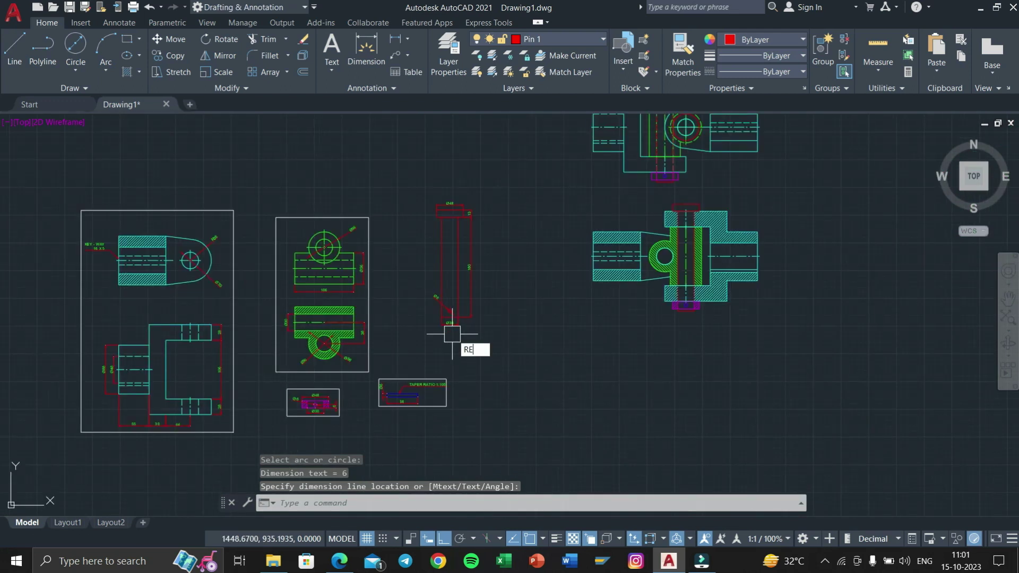
# Abandon a first rectangle attempt and make layer 0 current.
pyautogui.write('C')
pyautogui.press('Return')
pyautogui.click(424, 198)
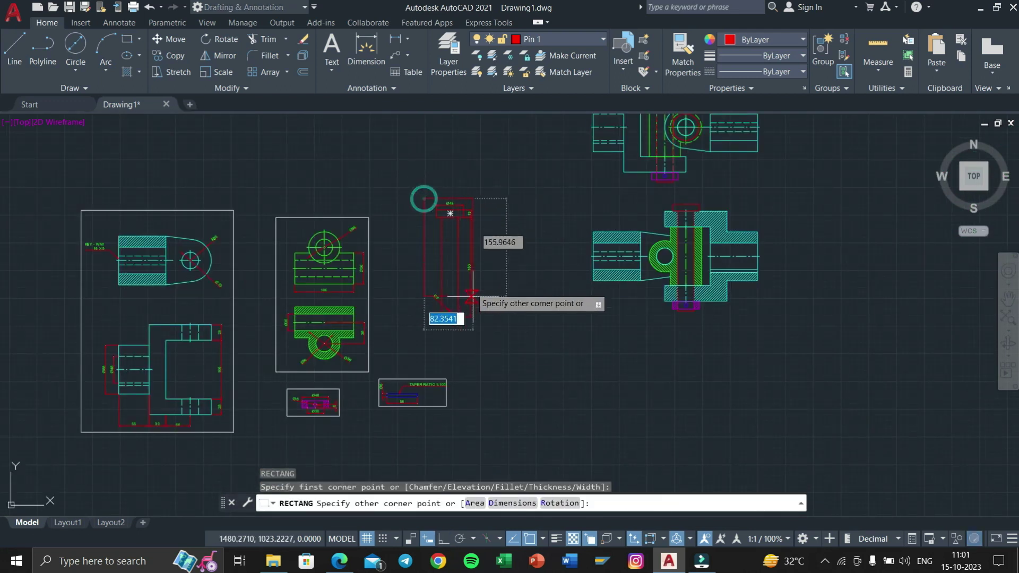
pyautogui.press('Escape')
pyautogui.press('Escape')
pyautogui.click(526, 45)
pyautogui.write('RE')
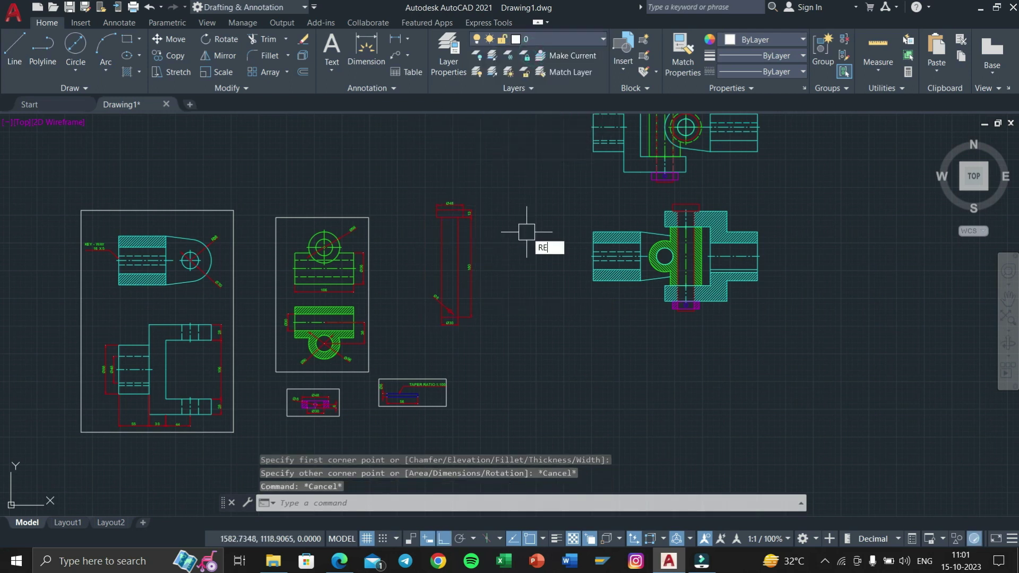
# Draw the rectangular frame around the pin detail.
pyautogui.write('C')
pyautogui.press('Return')
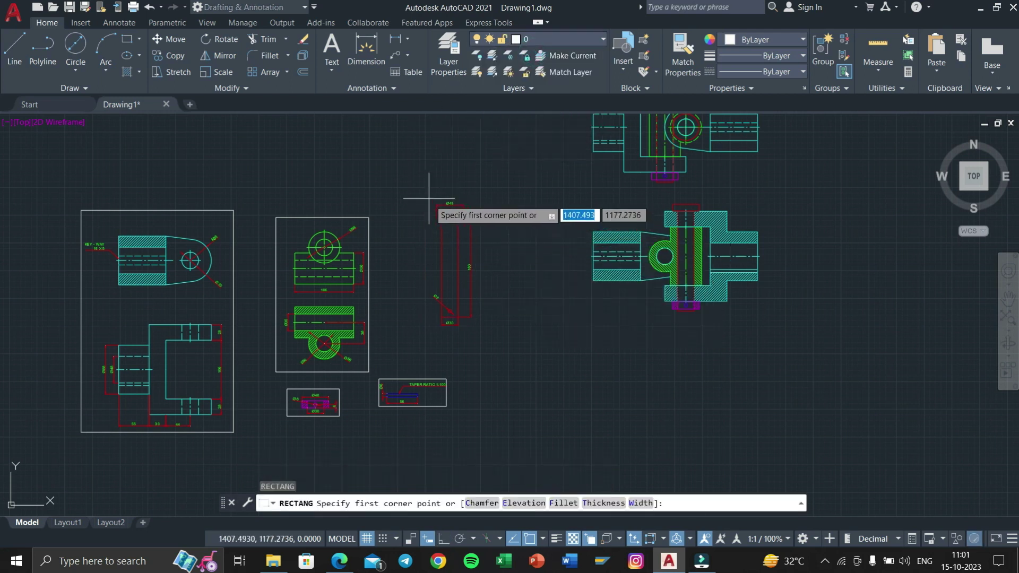
pyautogui.click(429, 198)
pyautogui.click(476, 333)
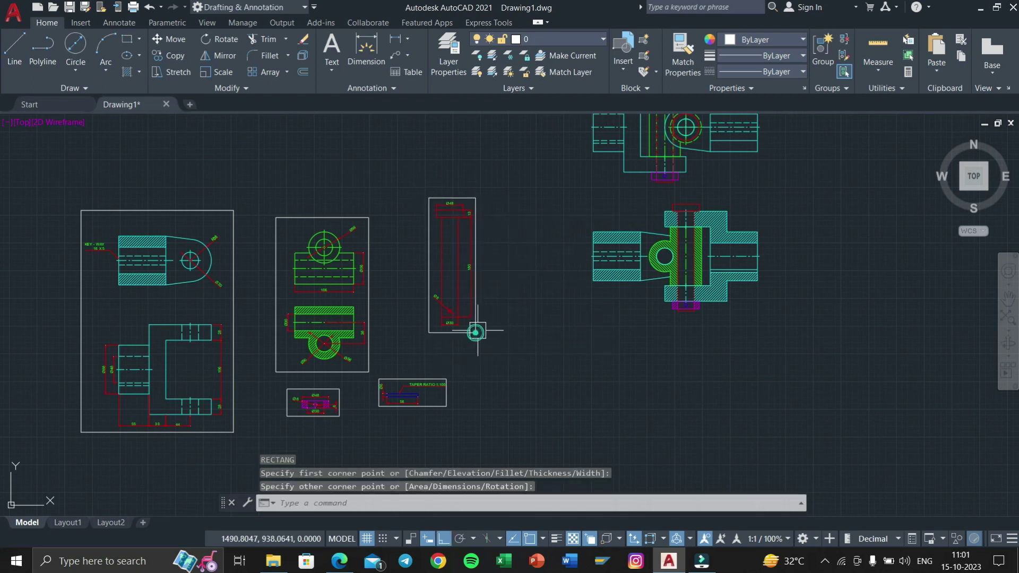
pyautogui.moveTo(475, 332); pyautogui.dragTo(427, 389, button='middle')
# Pan to centre the assembly top view, cancelling a stray rectangle.
pyautogui.press('Return')
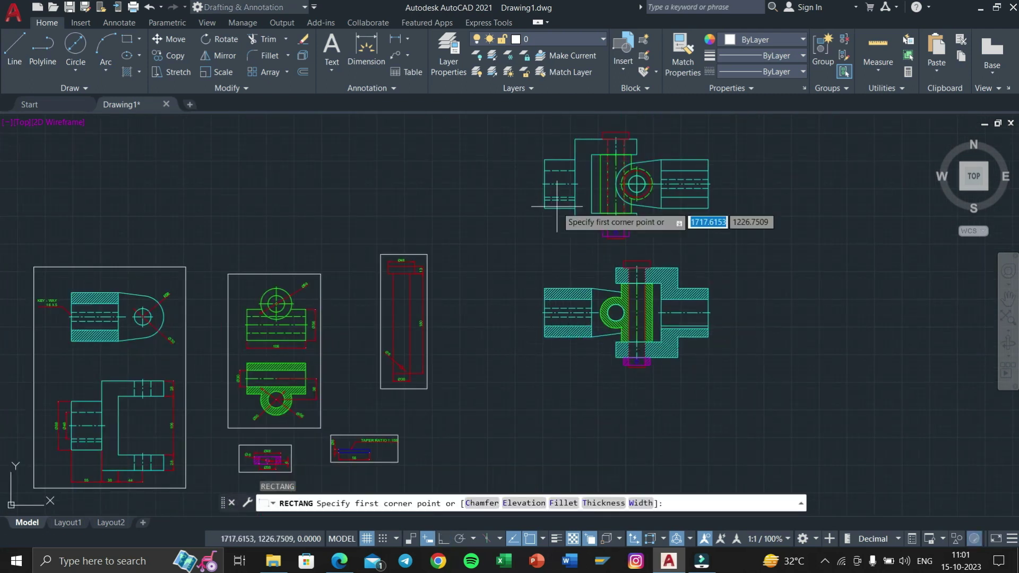
pyautogui.moveTo(499, 176); pyautogui.dragTo(448, 273, button='middle')
pyautogui.press('Escape')
pyautogui.scroll(2, 600, 261)
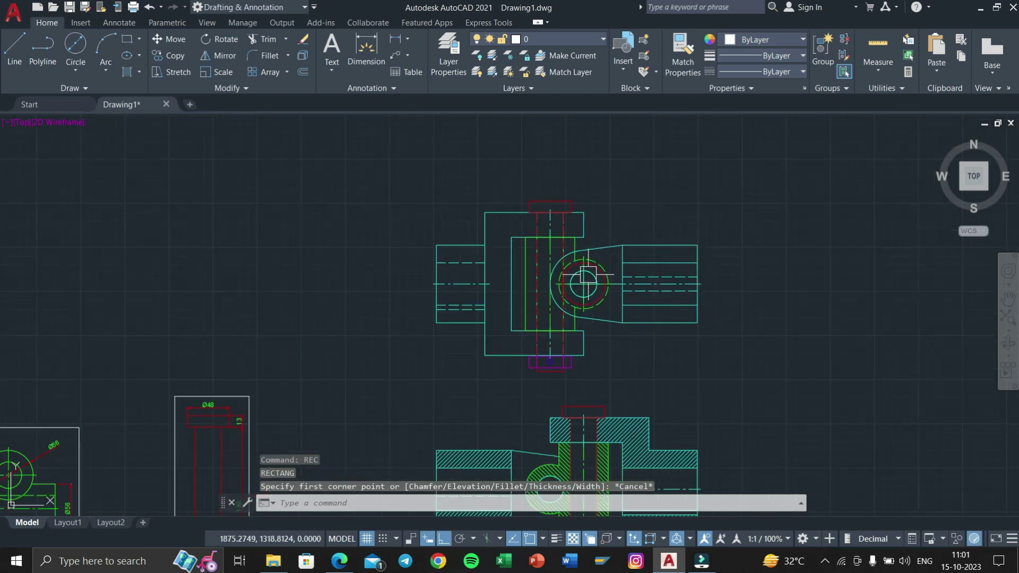
pyautogui.moveTo(562, 341)
pyautogui.mouseDown(button='middle')
pyautogui.moveTo(537, 227)
pyautogui.moveTo(508, 355)
pyautogui.mouseUp(button='middle')
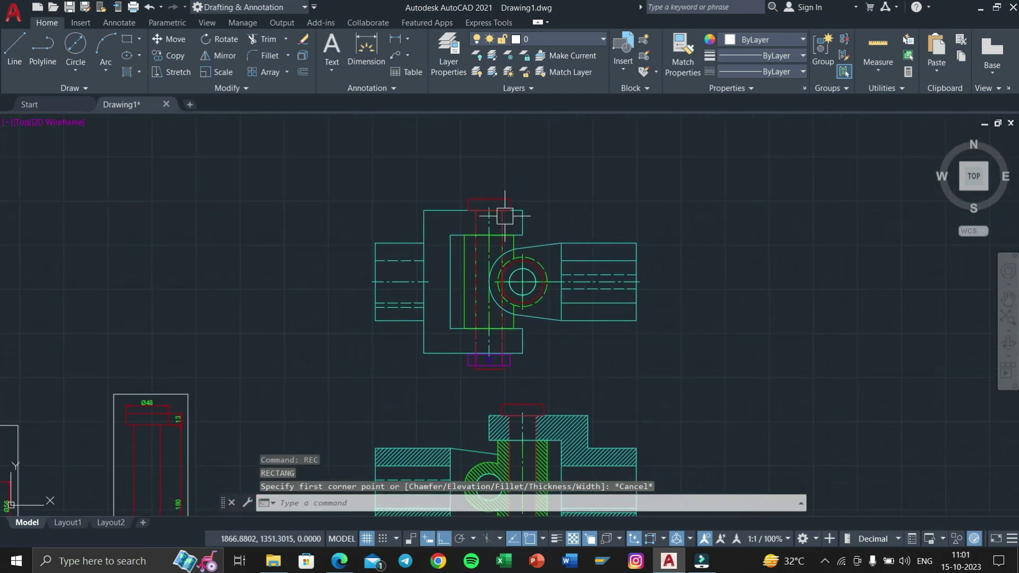
# Check the ballooned assembly view in 13.pdf, then return to the AutoCAD drawing.
pyautogui.press('super+Tab')
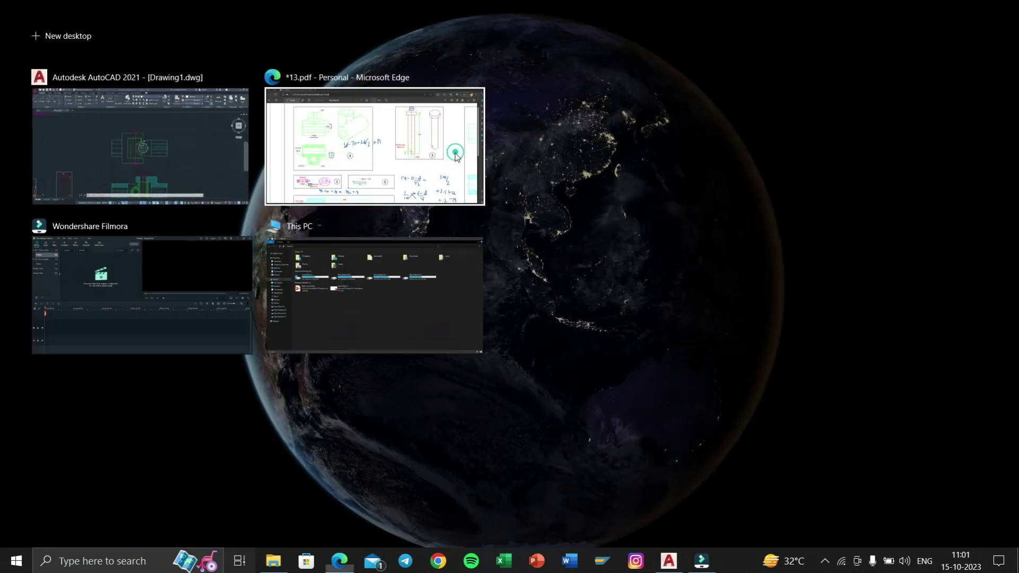
pyautogui.click(467, 175)
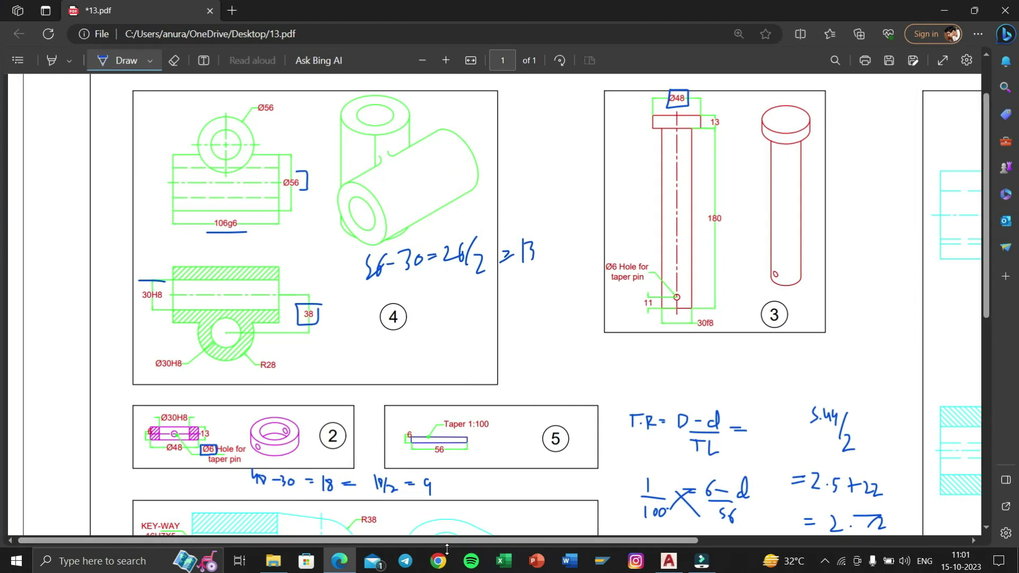
pyautogui.hscroll(5, 852, 494)
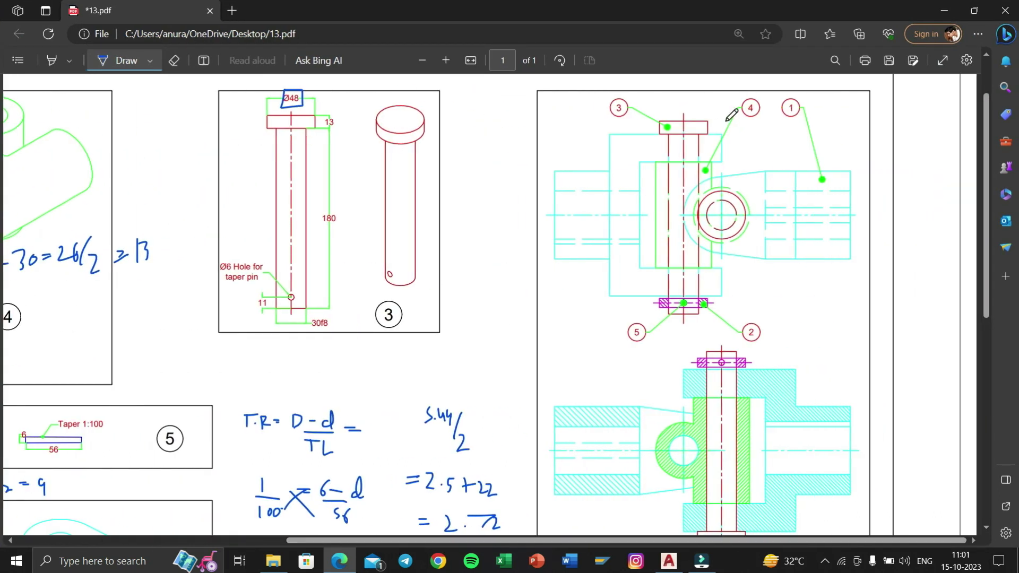
pyautogui.press('super+Tab')
pyautogui.click(428, 118)
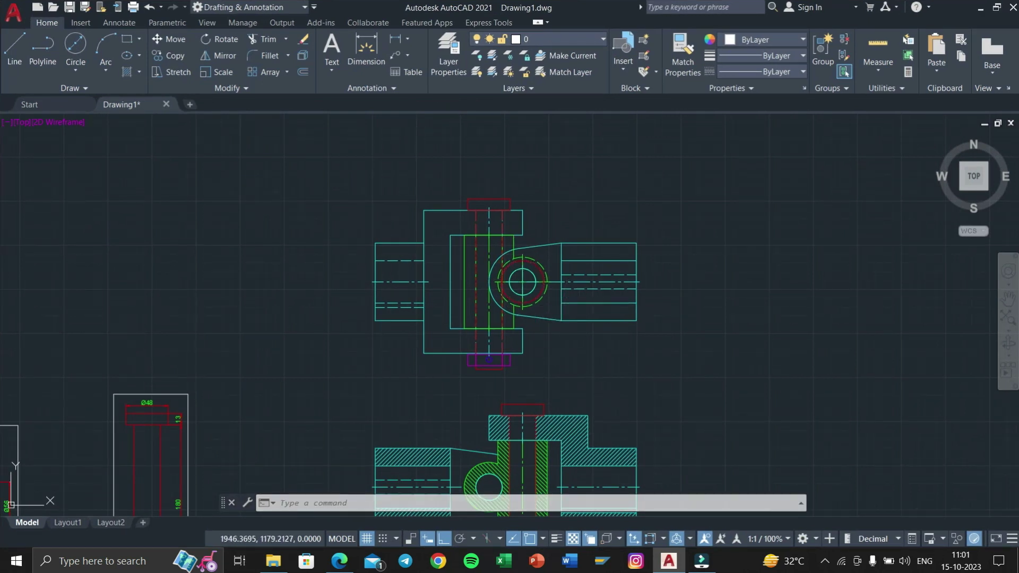
# Set the Standard multileader style's leader colour to red.
pyautogui.write('mls')
pyautogui.press('Return')
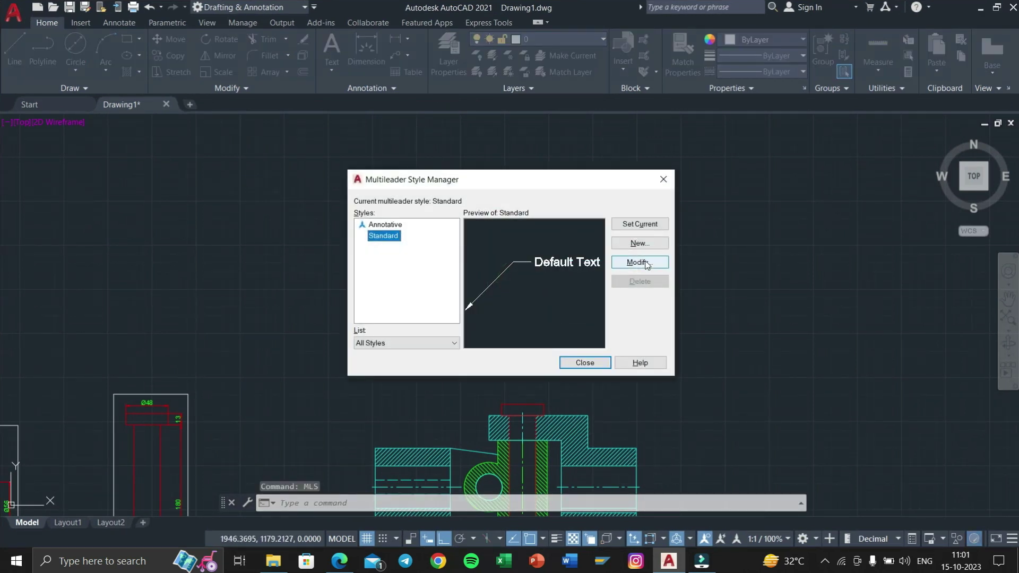
pyautogui.click(450, 189)
pyautogui.click(442, 244)
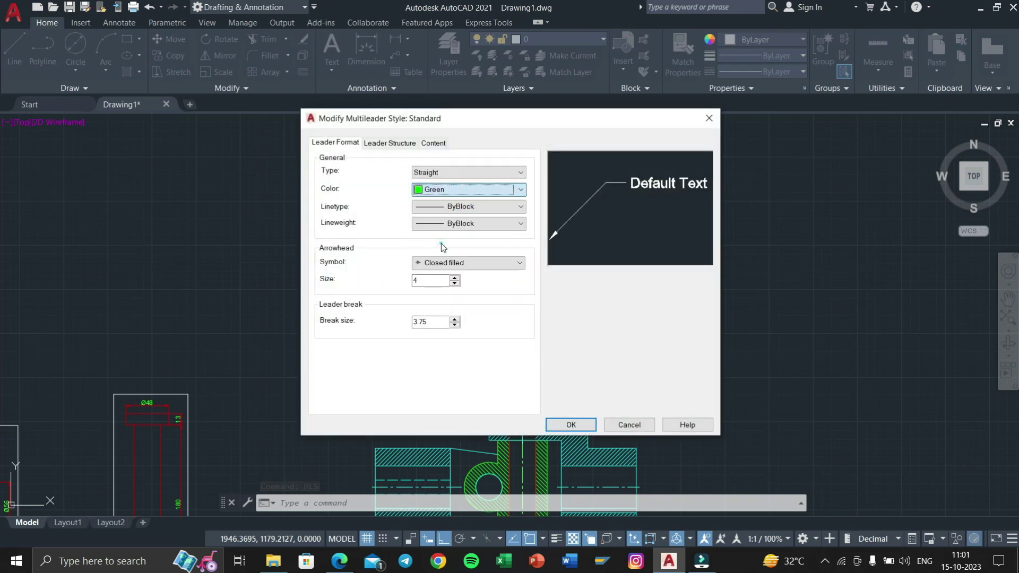
pyautogui.click(459, 191)
pyautogui.click(442, 219)
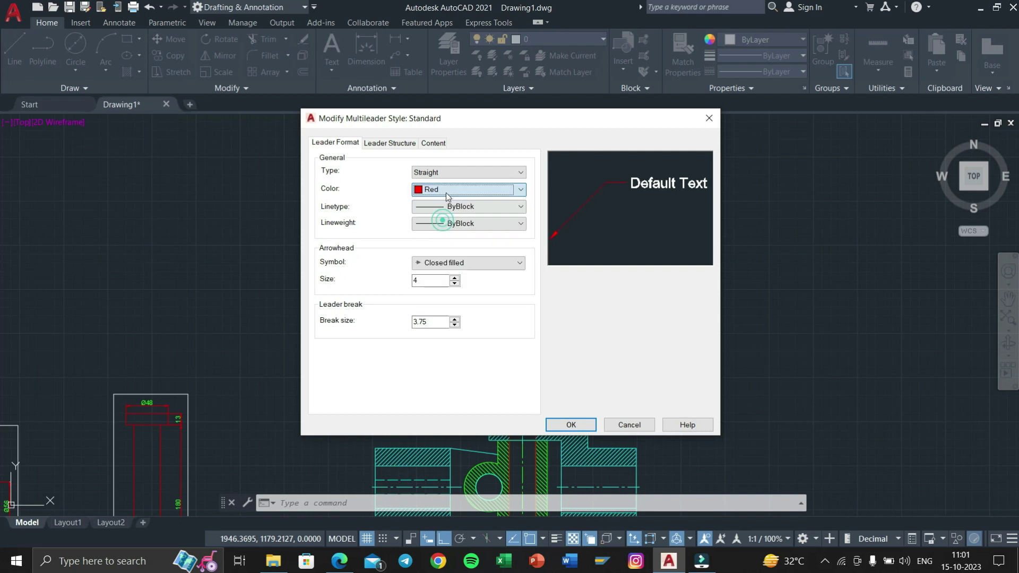
# Make the leader content a green Circle block balloon and save the style.
pyautogui.click(375, 150)
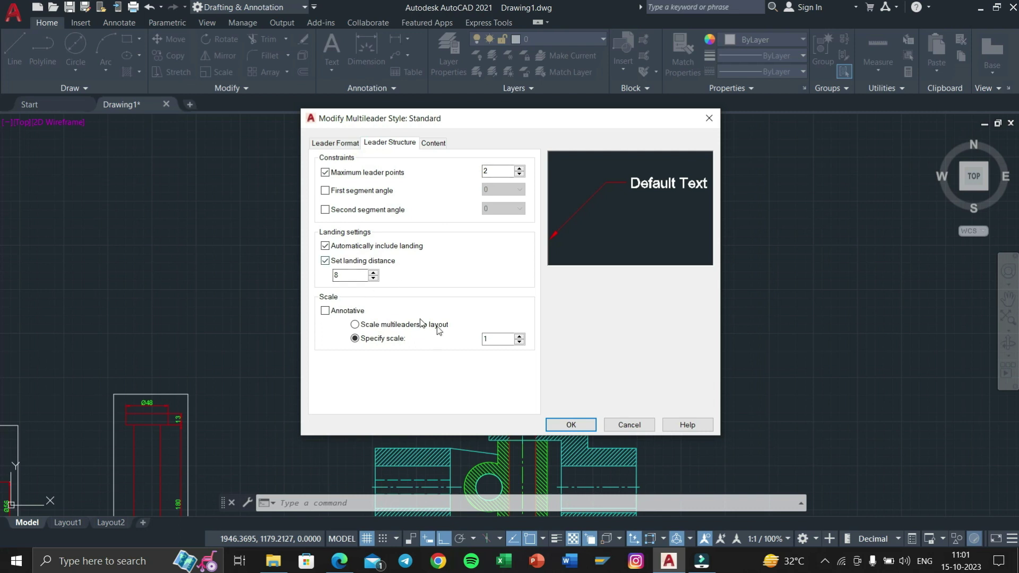
pyautogui.click(433, 143)
pyautogui.click(467, 162)
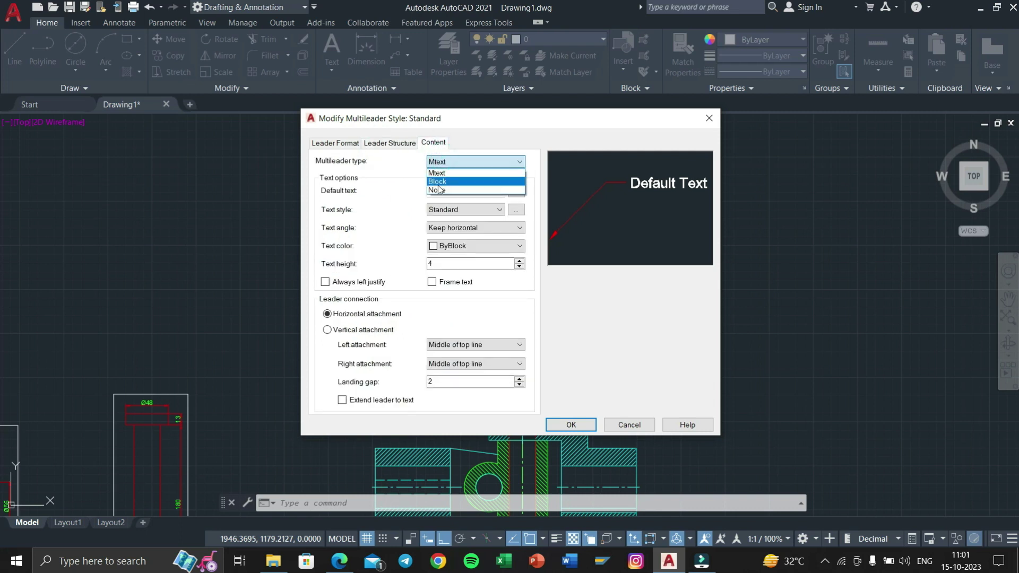
pyautogui.click(438, 182)
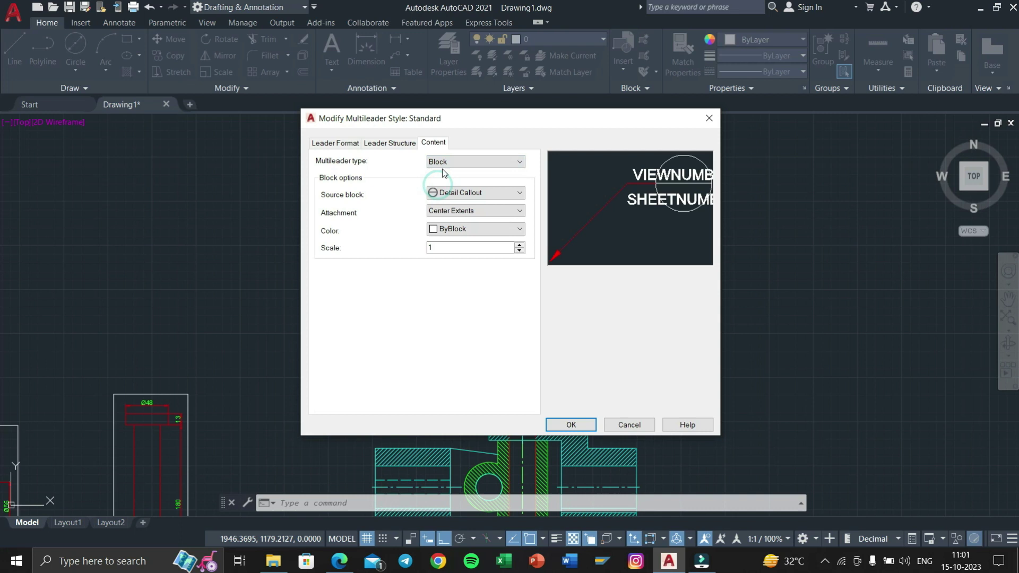
pyautogui.click(468, 193)
pyautogui.click(439, 227)
pyautogui.write('3')
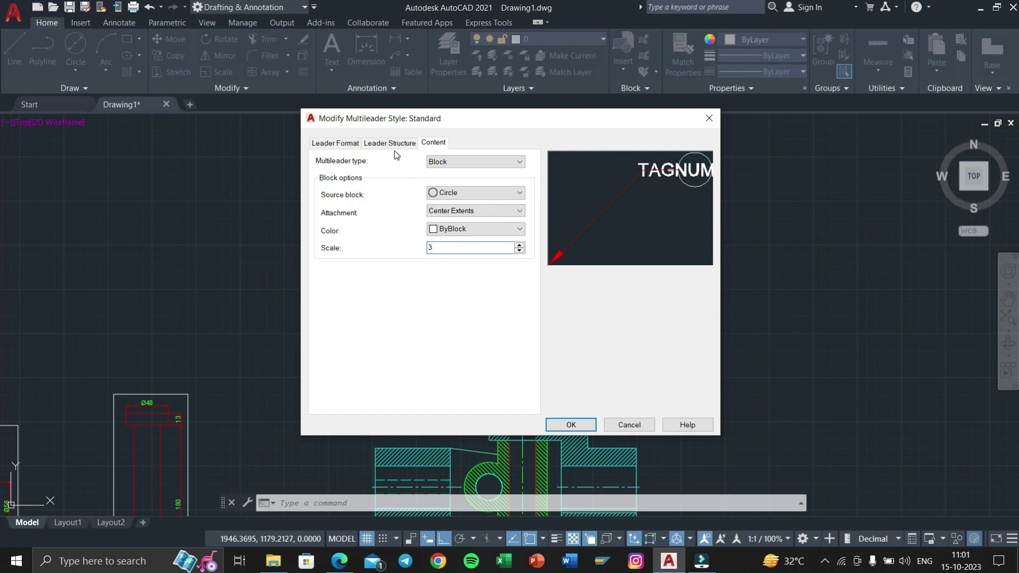
pyautogui.click(377, 145)
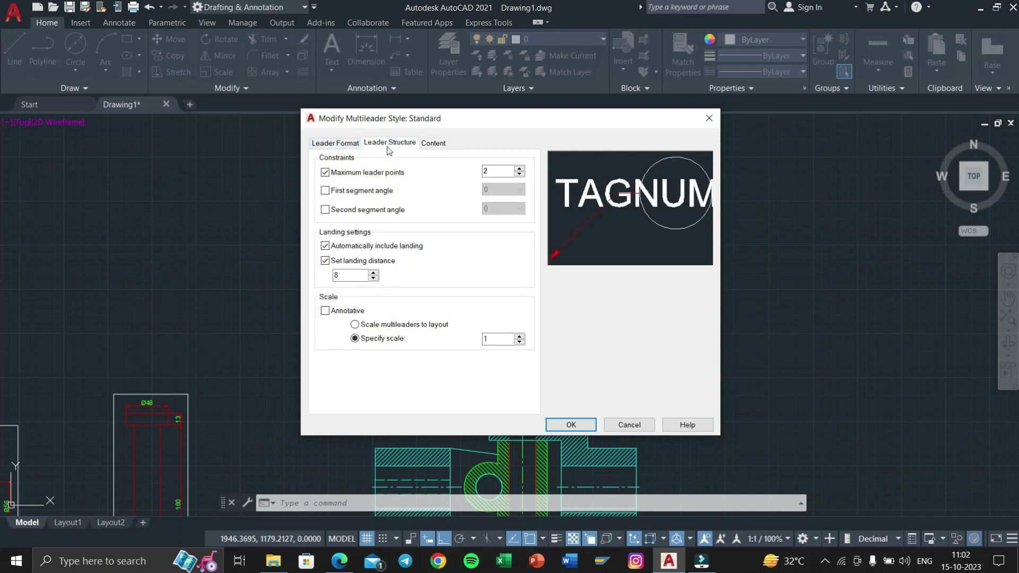
pyautogui.click(437, 143)
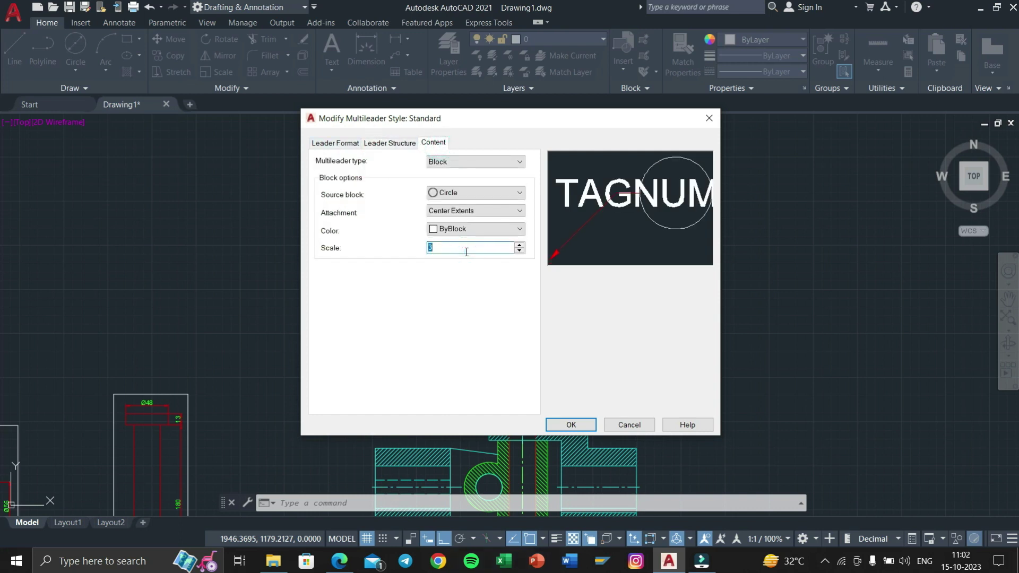
pyautogui.click(488, 227)
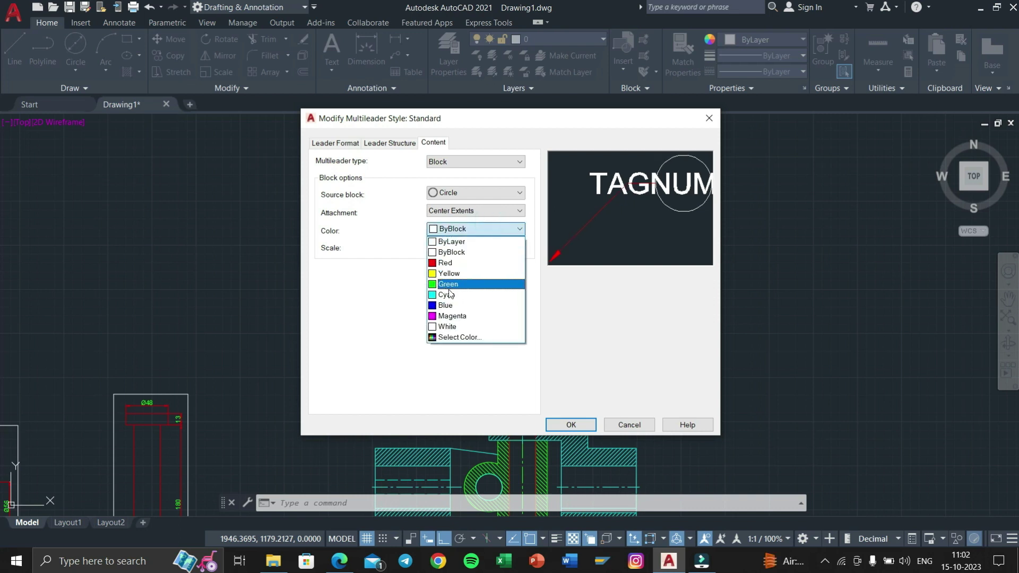
pyautogui.click(448, 288)
pyautogui.click(557, 423)
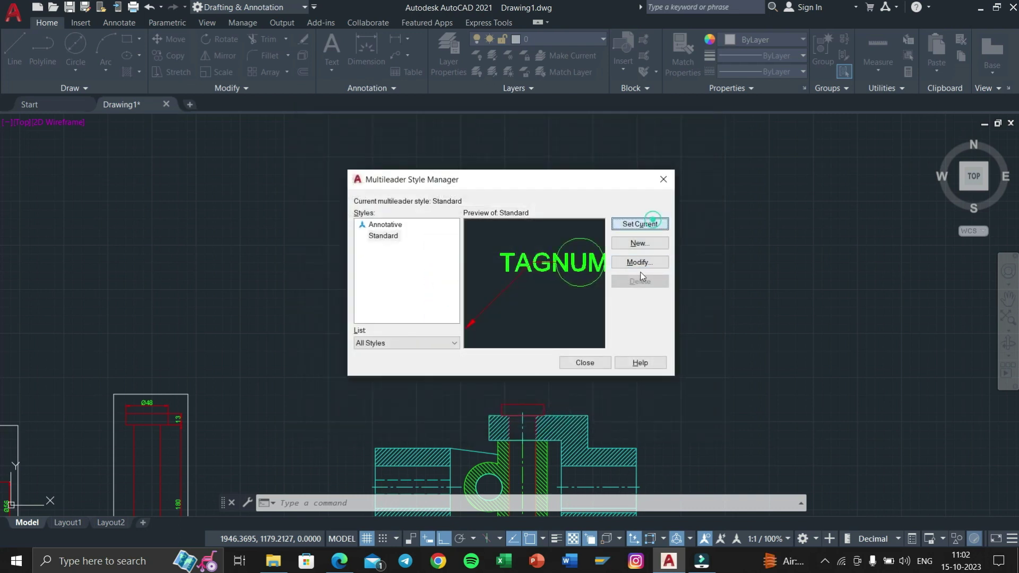
pyautogui.click(577, 364)
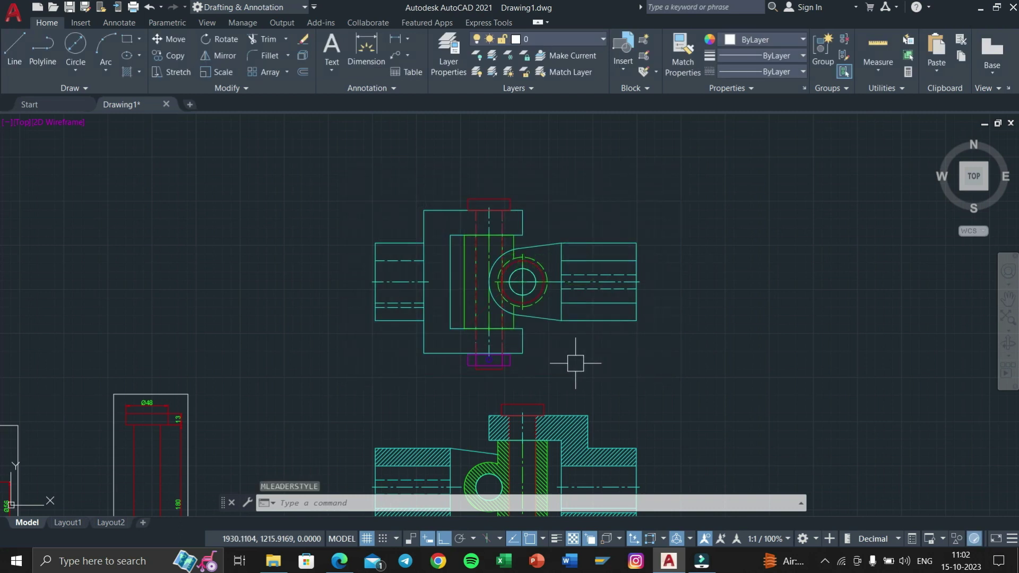
# Change the Standard multileader arrowhead to Dot.
pyautogui.write('MLD')
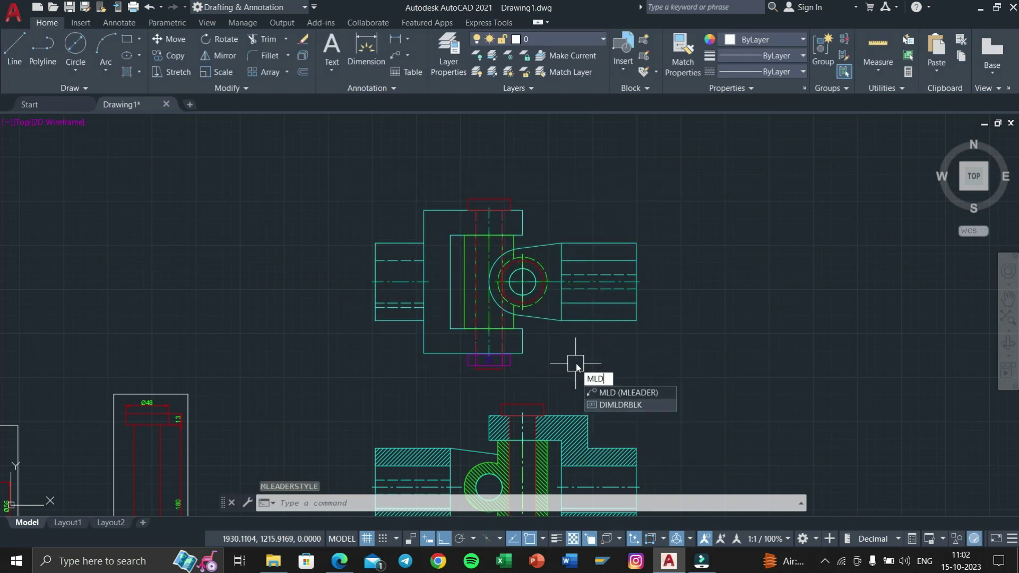
pyautogui.press('Return')
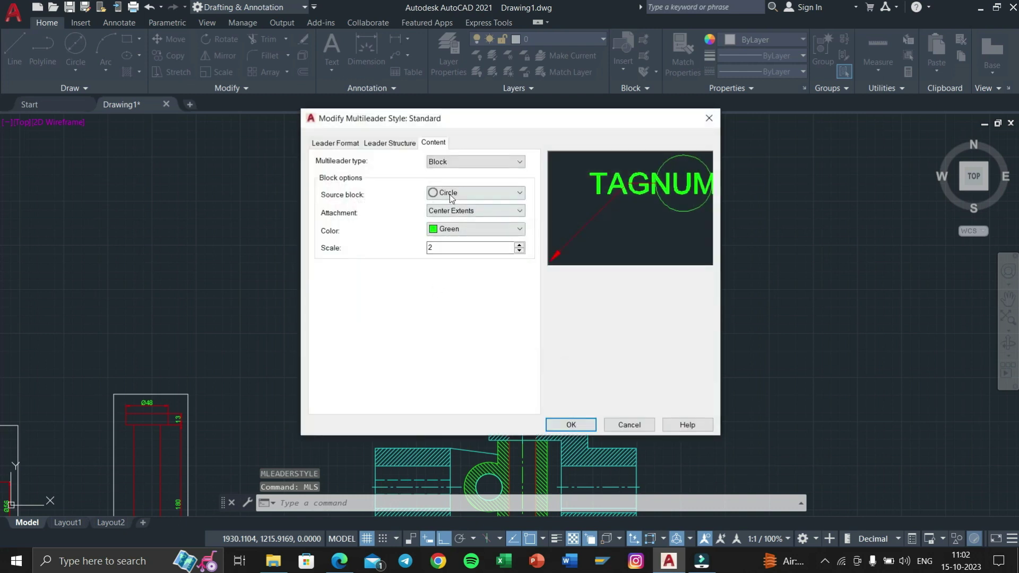
pyautogui.click(340, 143)
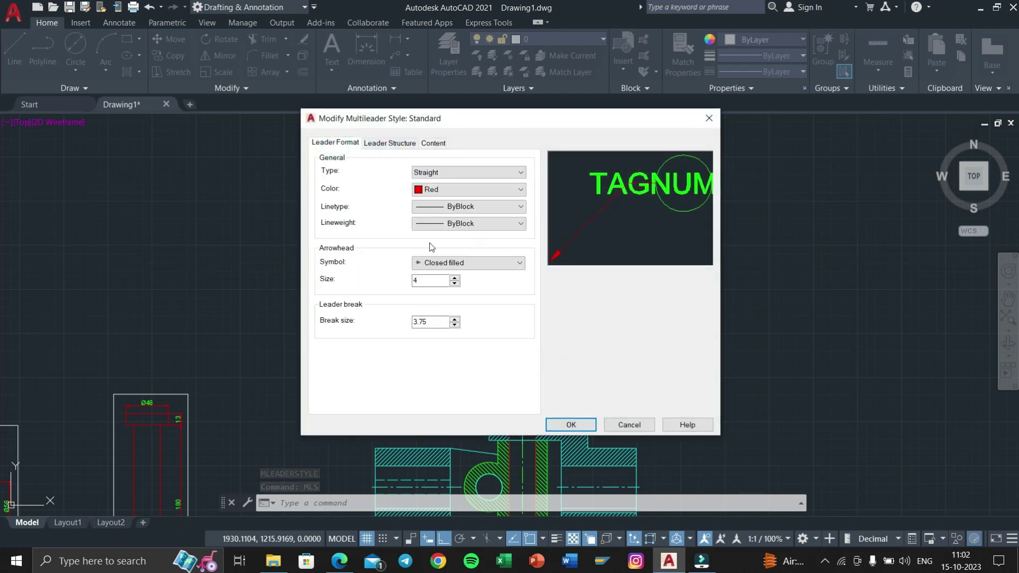
pyautogui.click(474, 266)
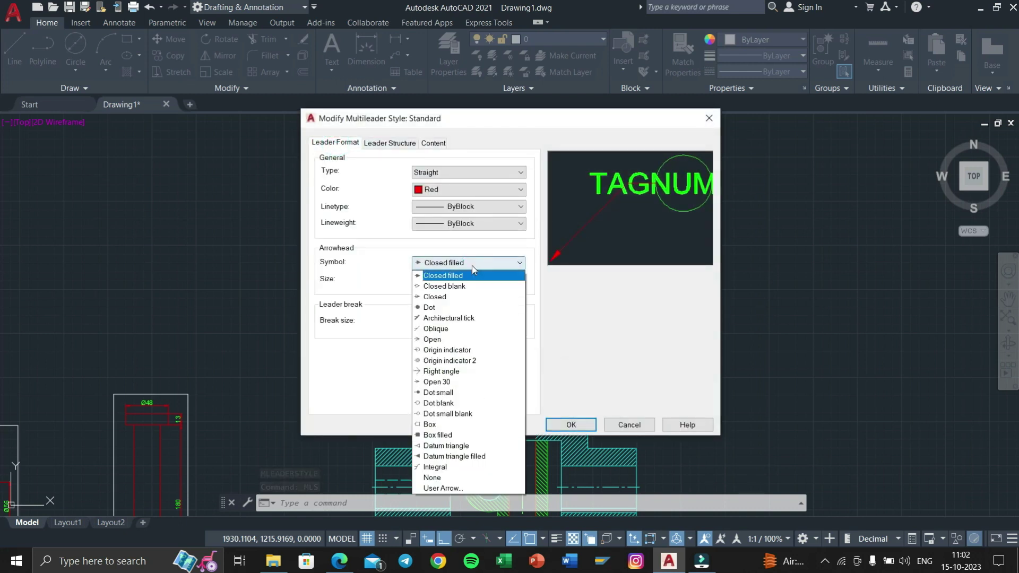
pyautogui.click(442, 308)
pyautogui.click(593, 420)
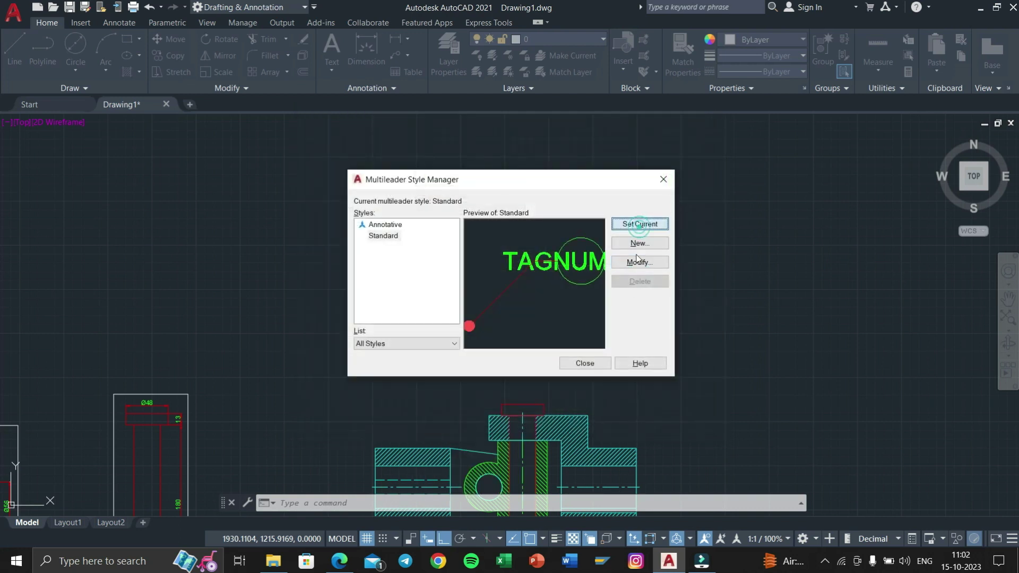
pyautogui.click(584, 363)
pyautogui.moveTo(585, 391); pyautogui.dragTo(578, 297, button='middle')
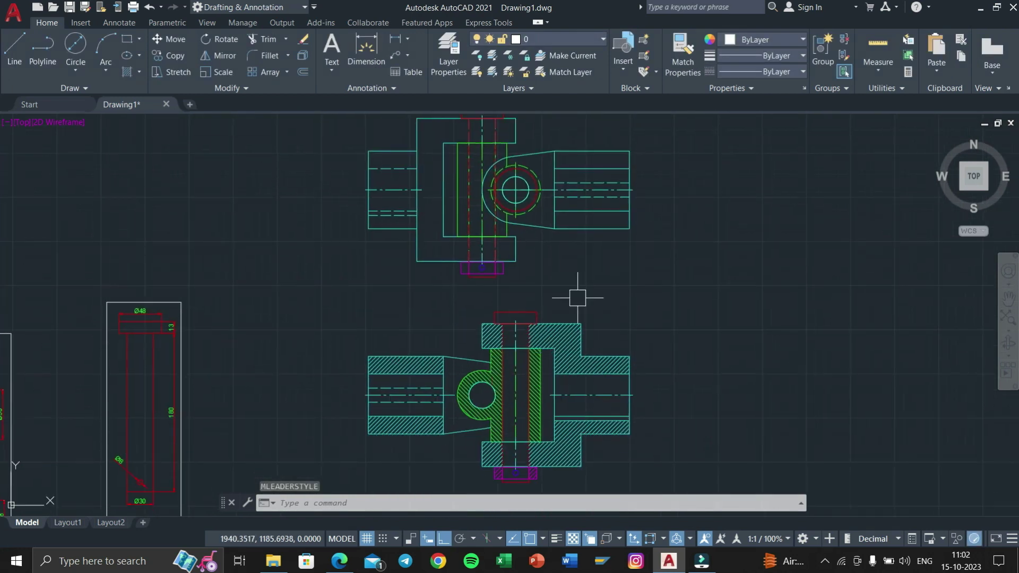
pyautogui.write('MLD')
# Compare the top view with the reference PDF while starting a multileader.
pyautogui.press('Return')
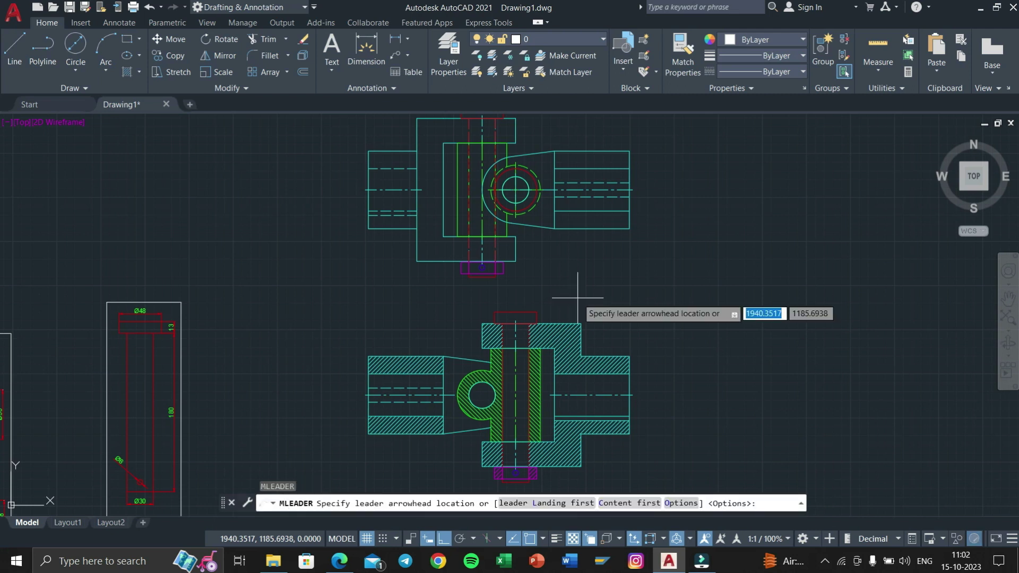
pyautogui.press('super+Tab')
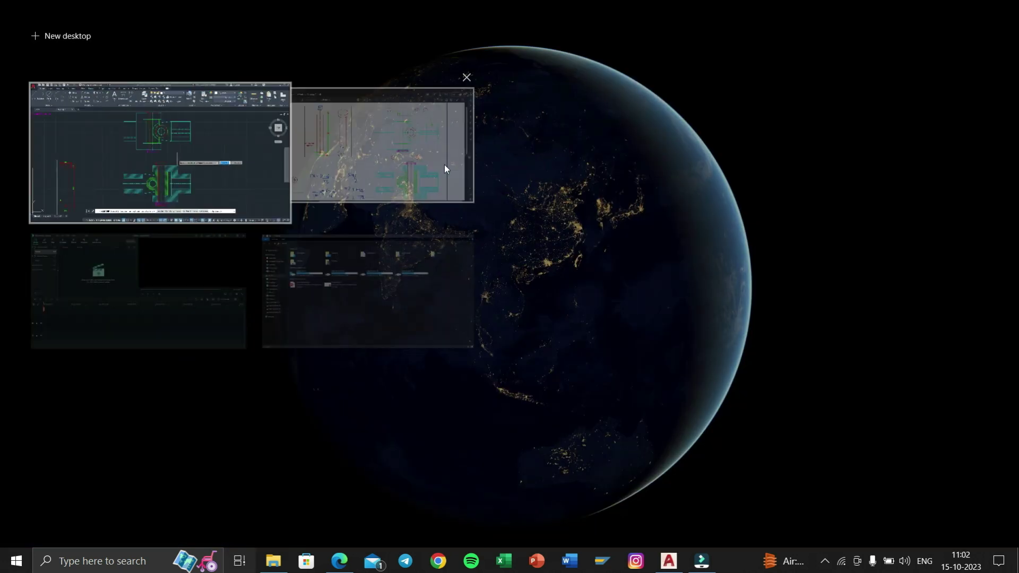
pyautogui.click(444, 164)
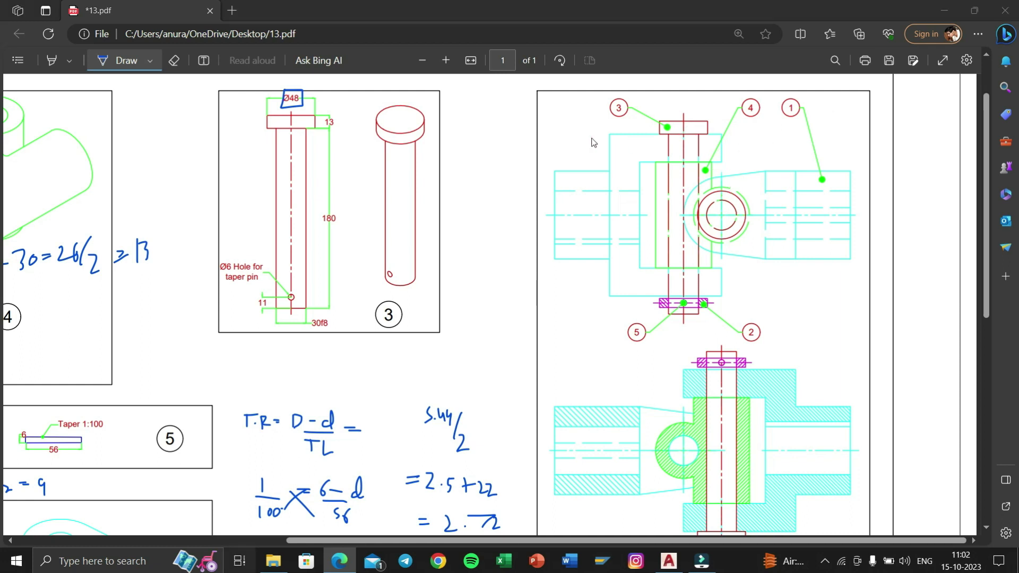
pyautogui.press('super+Tab')
pyautogui.click(447, 142)
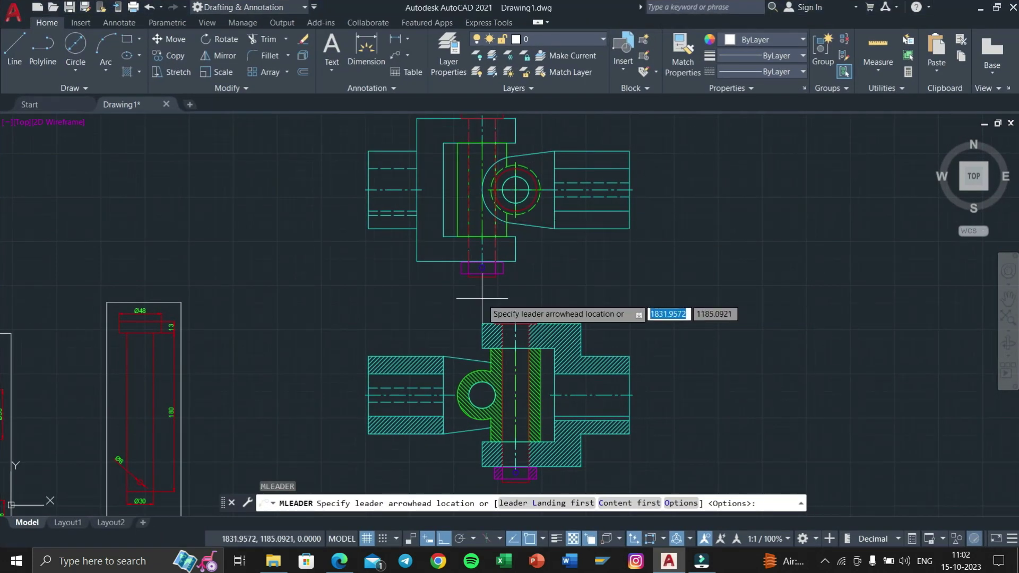
pyautogui.scroll(3, 463, 222)
pyautogui.scroll(3, 463, 223)
pyautogui.press('super+Tab')
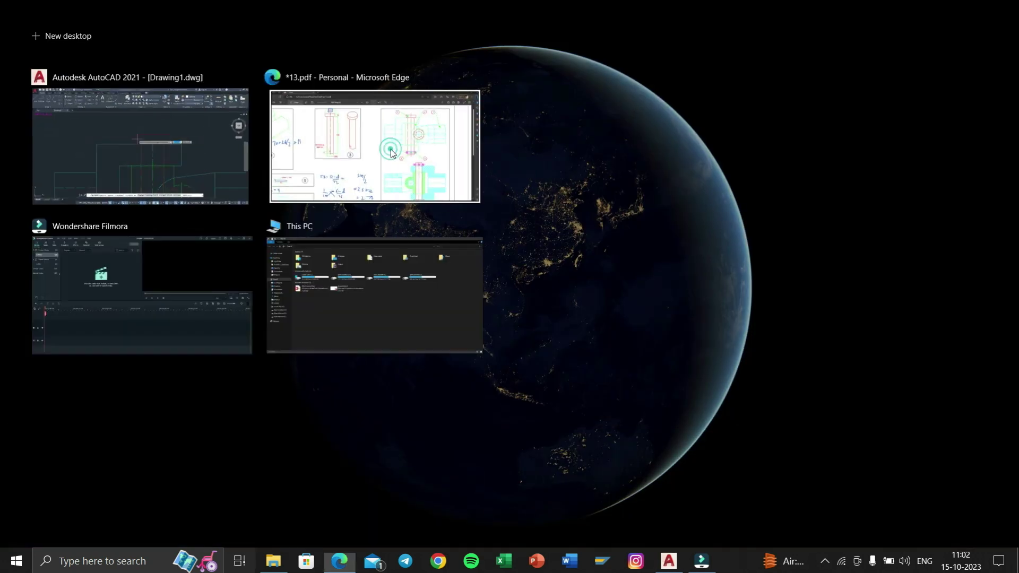
pyautogui.click(409, 161)
pyautogui.press('super+Tab')
pyautogui.click(420, 140)
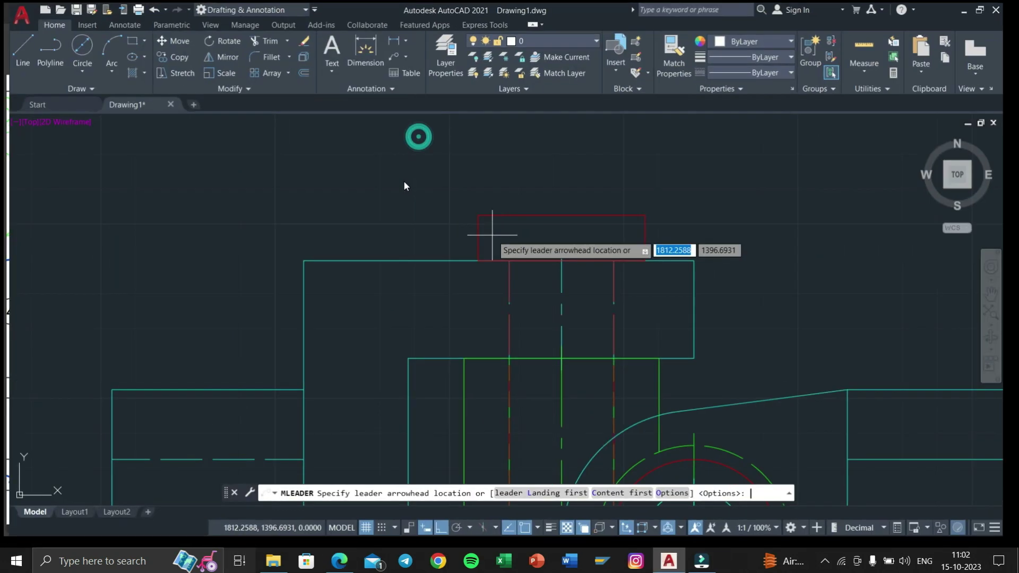
# Place balloon 3 with its leader dot on the pin head.
pyautogui.click(503, 237)
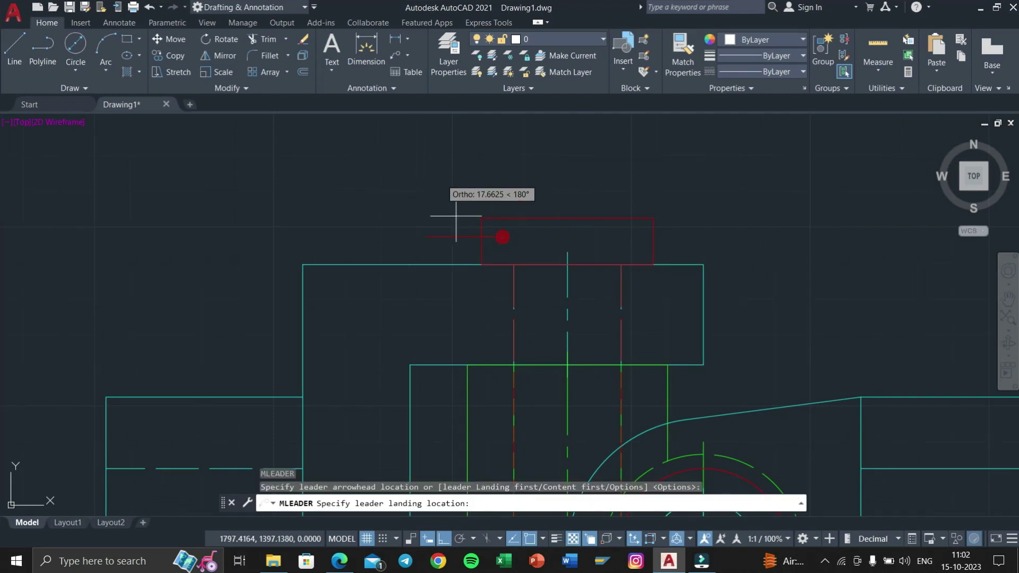
pyautogui.moveTo(434, 110); pyautogui.dragTo(444, 257, button='middle')
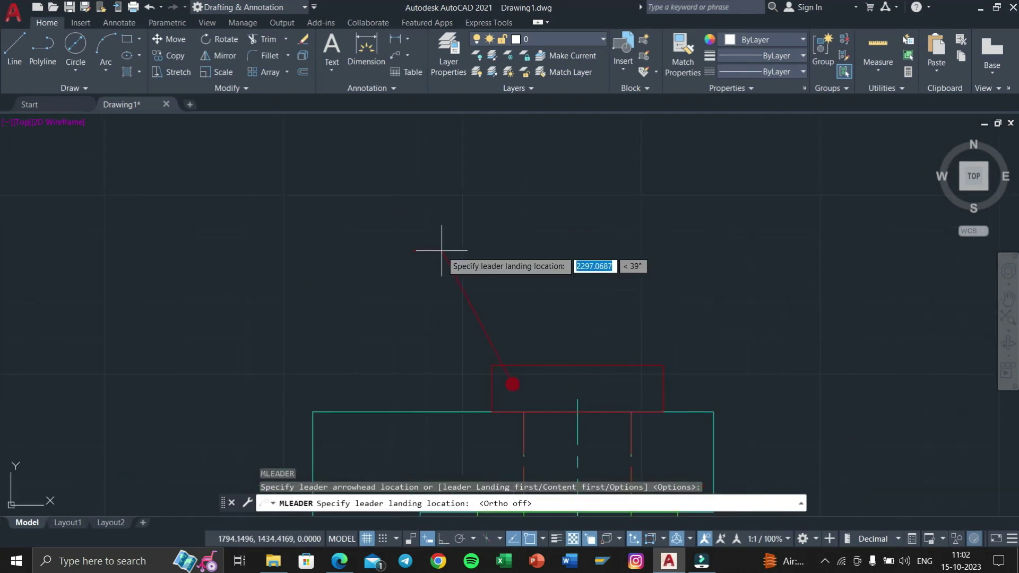
pyautogui.click(444, 244)
pyautogui.write('3')
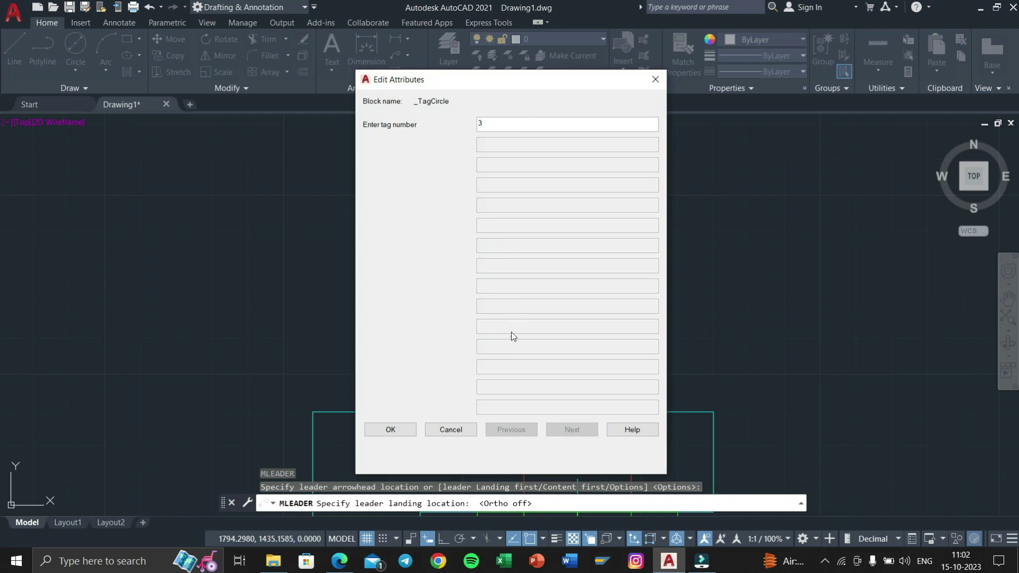
pyautogui.click(399, 429)
# Place balloon 4 pointing at the central rod.
pyautogui.moveTo(614, 454); pyautogui.dragTo(508, 395, button='middle')
pyautogui.press('Return')
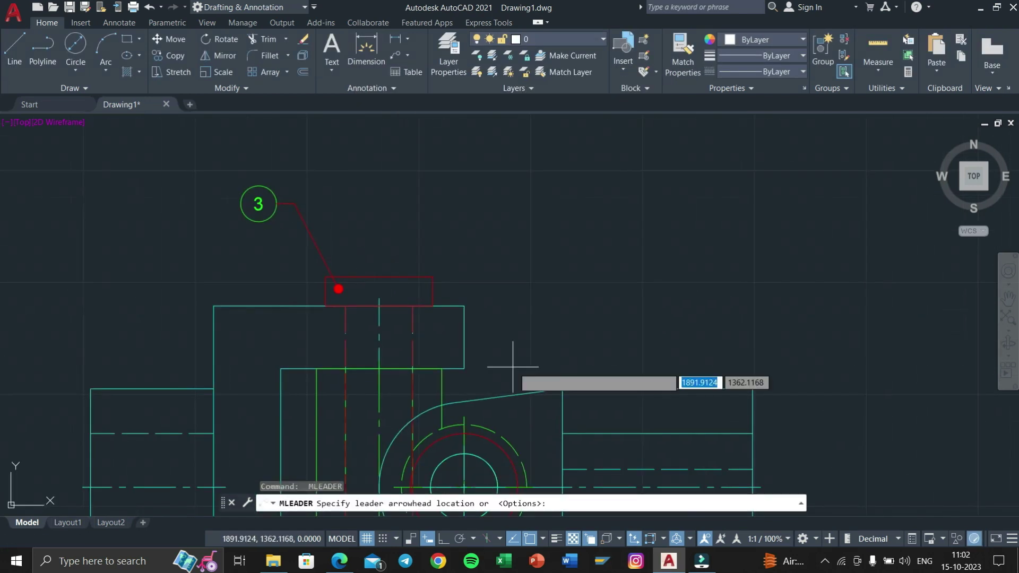
pyautogui.click(430, 389)
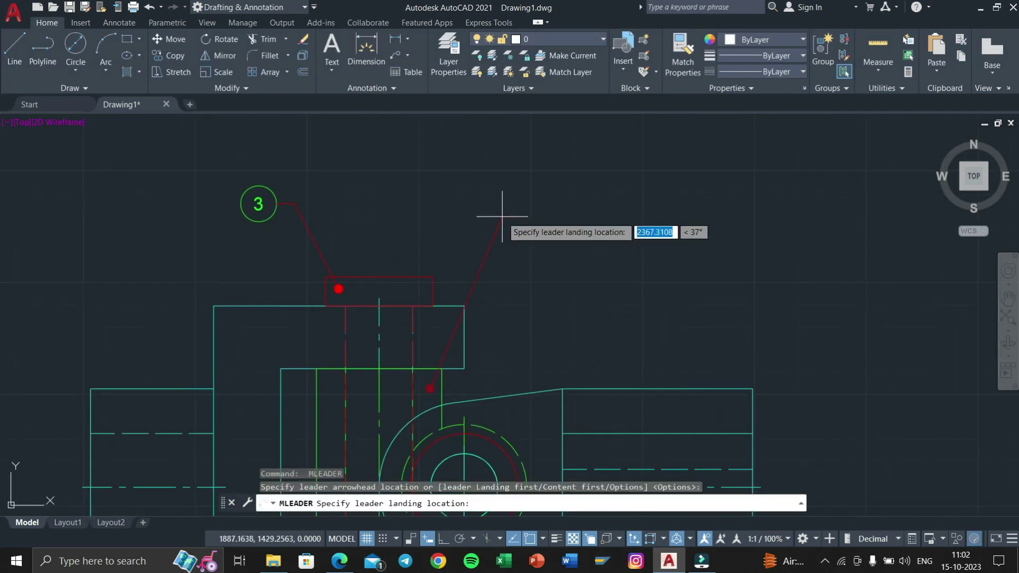
pyautogui.click(502, 216)
pyautogui.write('4')
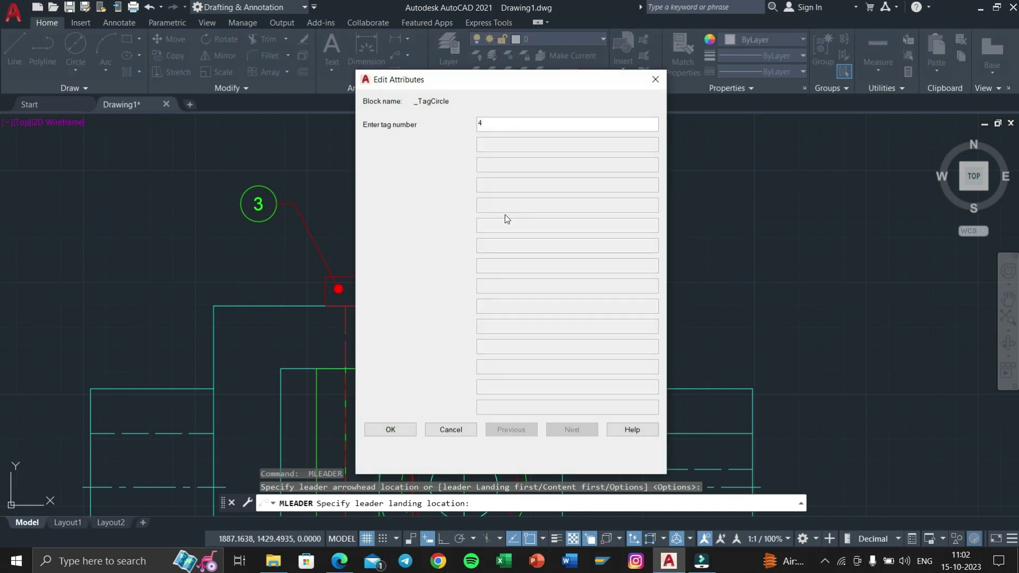
pyautogui.click(400, 430)
# Place balloon 1 pointing at the right-hand fork end.
pyautogui.press('Return')
pyautogui.click(727, 401)
pyautogui.click(676, 183)
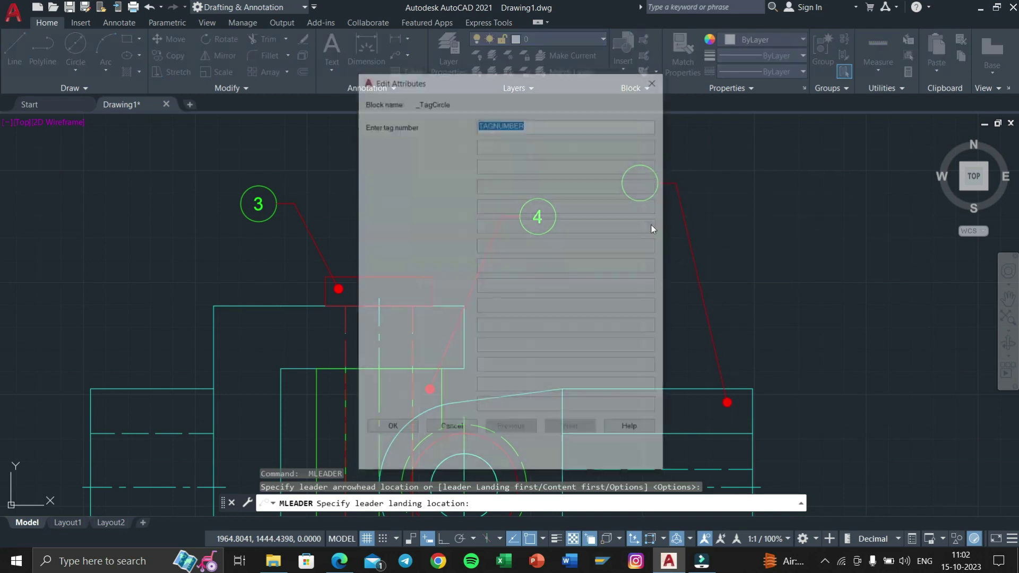
pyautogui.click(390, 428)
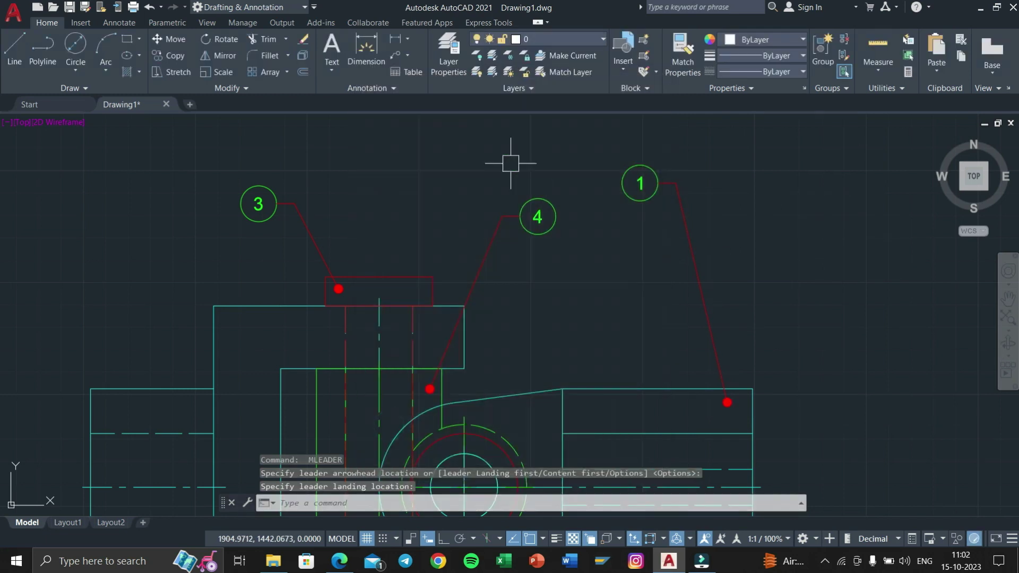
# Align balloons 3, 4 and 1 horizontally, using balloon 1 as reference with Ortho on.
pyautogui.click(406, 57)
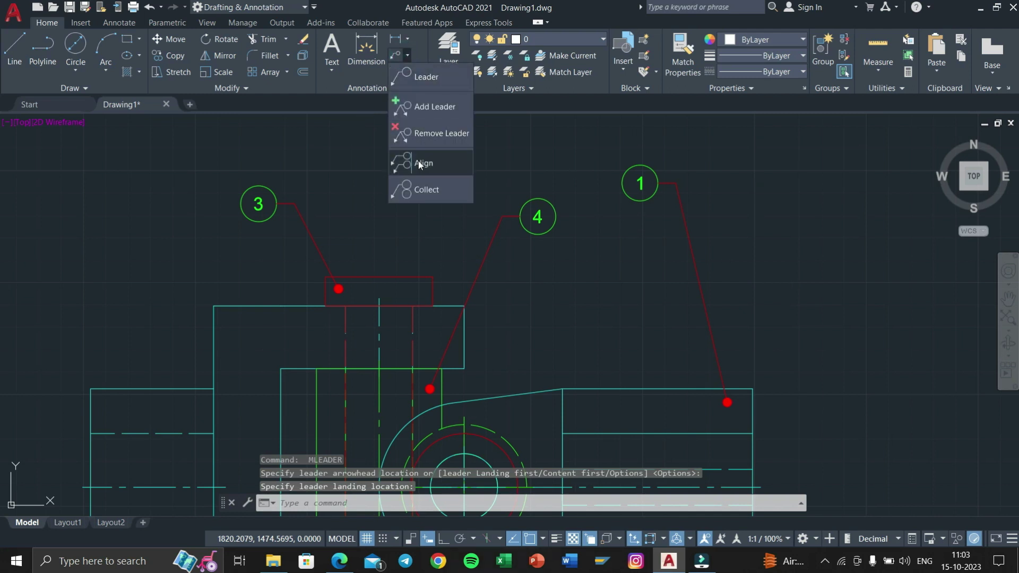
pyautogui.click(419, 164)
pyautogui.click(640, 182)
pyautogui.click(604, 279)
pyautogui.click(163, 141)
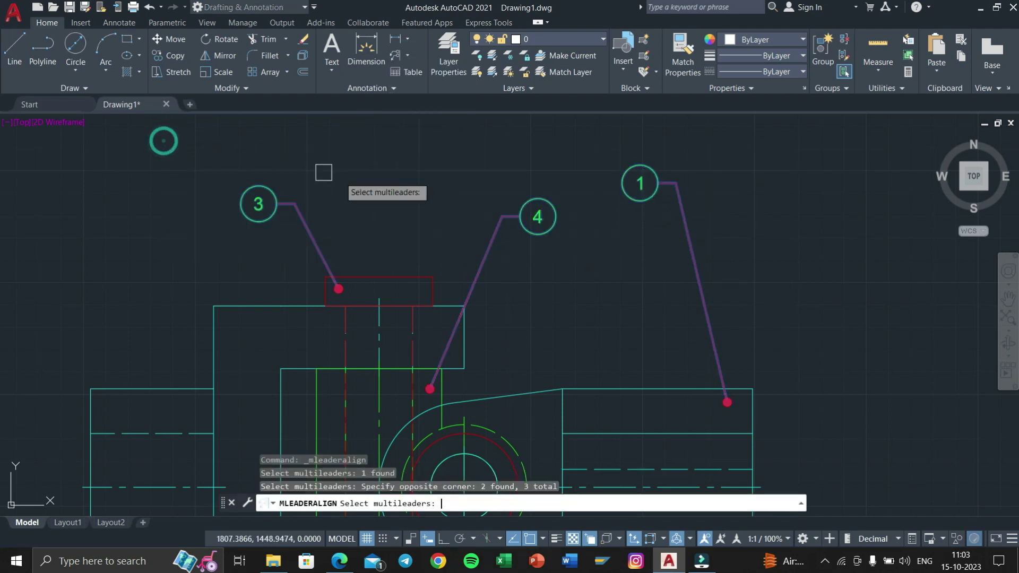
pyautogui.press('Return')
pyautogui.click(641, 182)
pyautogui.press('F8')
pyautogui.click(223, 237)
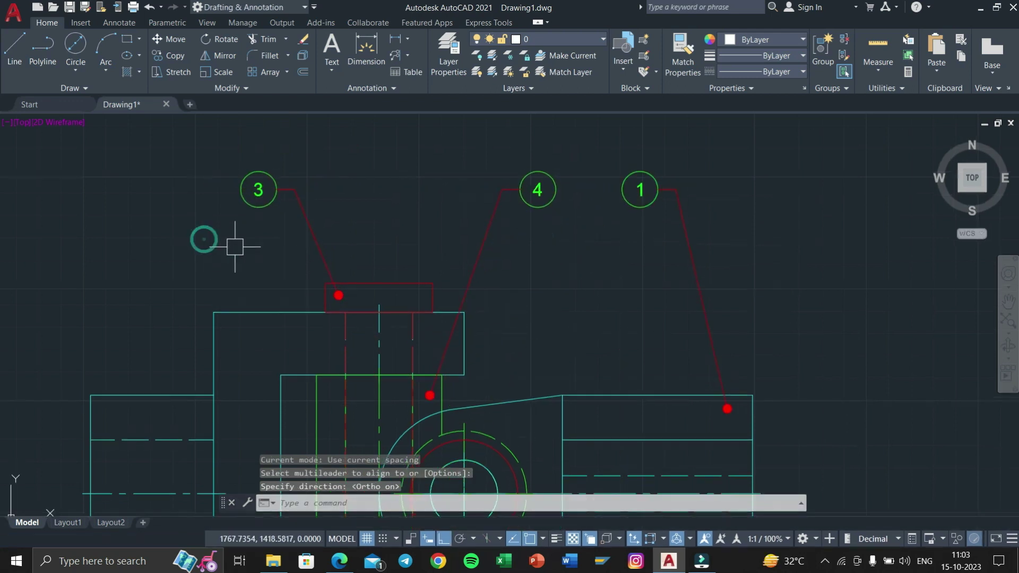
# Pan to show both assembly views and bring the reference PDF forward.
pyautogui.scroll(-5, 236, 246)
pyautogui.moveTo(405, 228); pyautogui.dragTo(419, 251, button='middle')
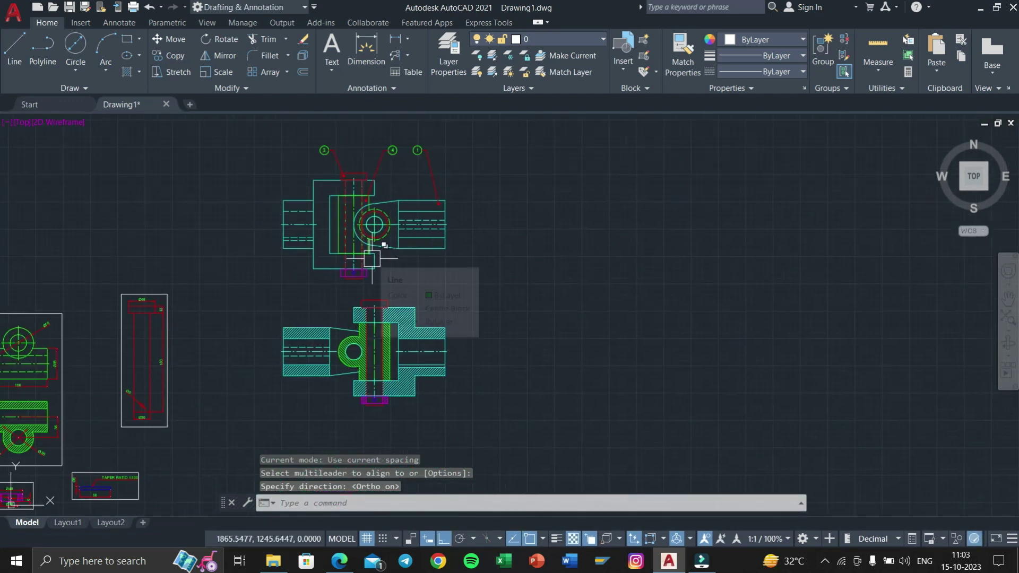
pyautogui.press('super+Tab')
pyautogui.click(412, 192)
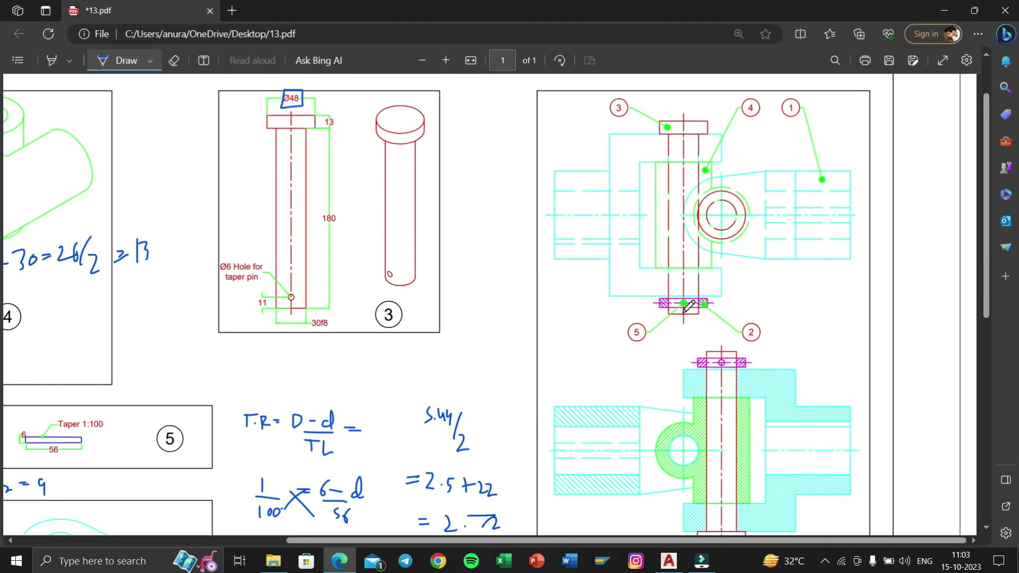
pyautogui.press('super+Tab')
pyautogui.click(419, 169)
pyautogui.scroll(4, 355, 277)
pyautogui.scroll(5, 448, 268)
pyautogui.press('Escape')
pyautogui.write('m')
pyautogui.press('Escape')
pyautogui.write('LI')
# Start a trial linear dimension on the collar, then cancel the unwanted 22.82 dimension.
pyautogui.press('Return')
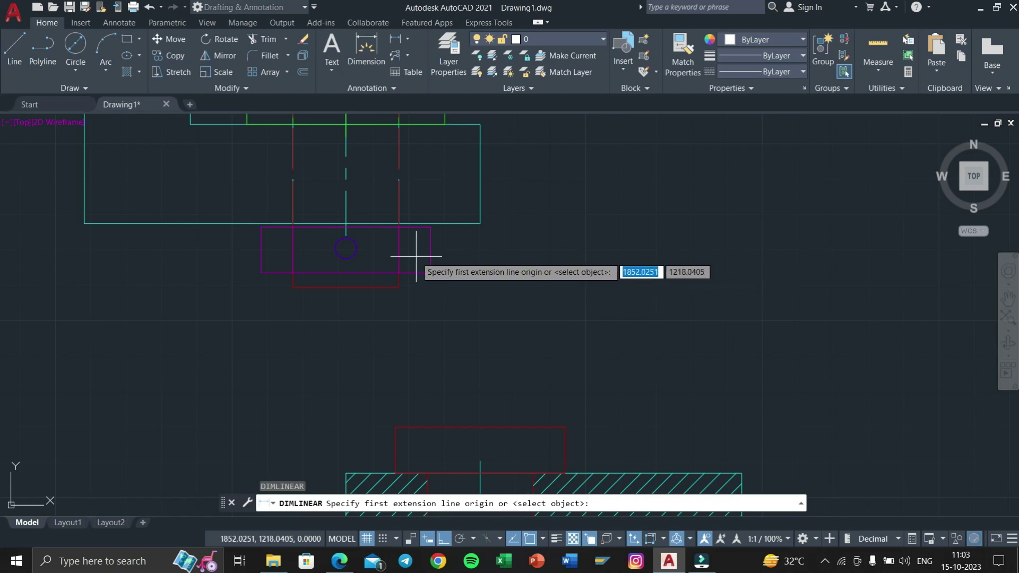
pyautogui.click(416, 256)
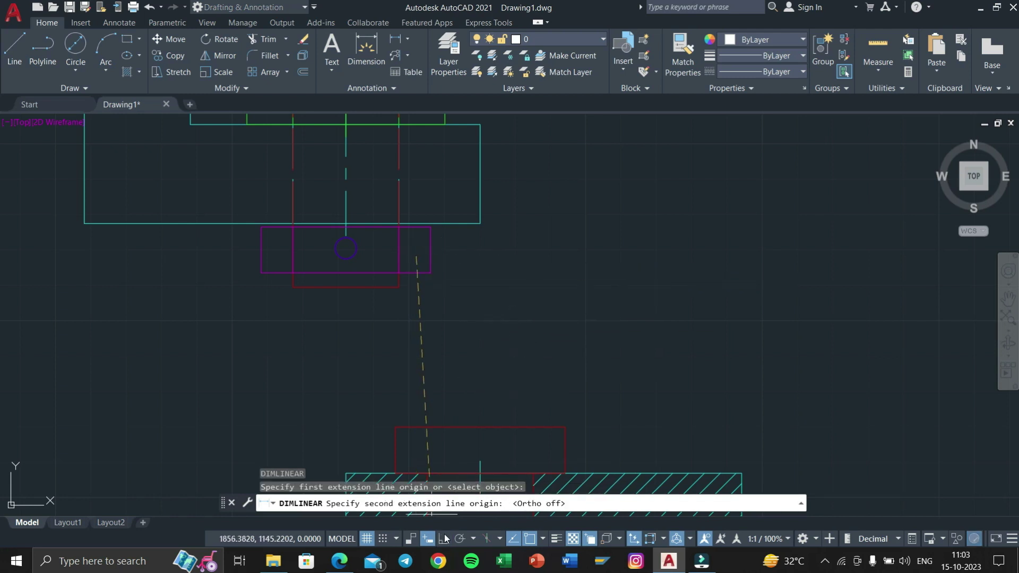
pyautogui.click(505, 336)
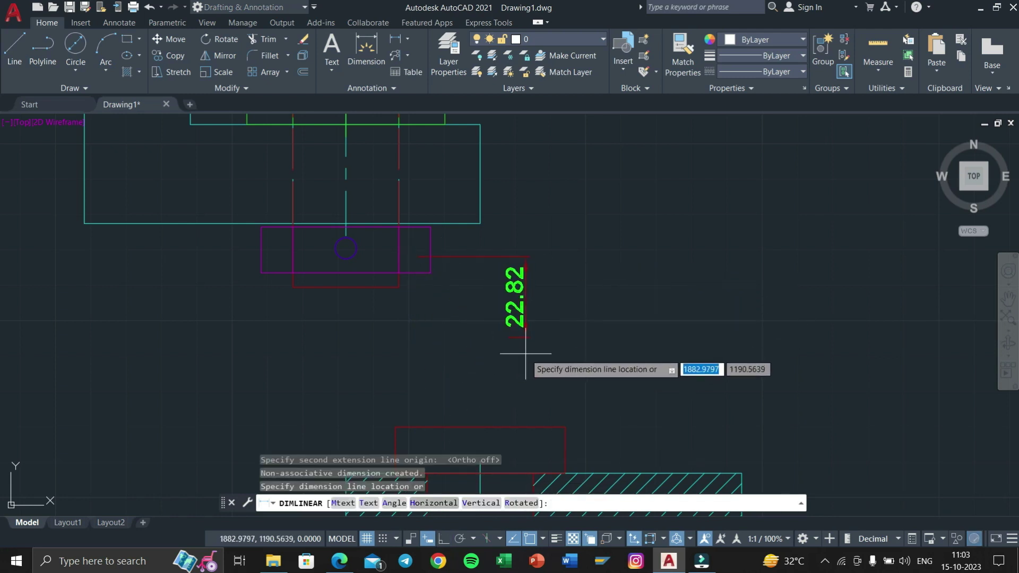
pyautogui.press('Escape')
pyautogui.press('Escape')
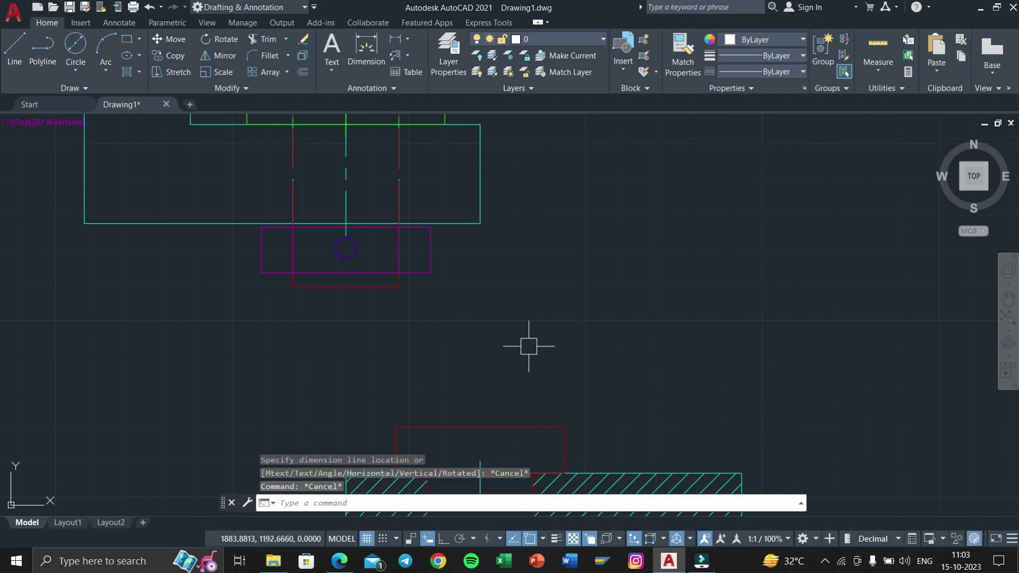
# Add multileader balloon 2 on the collar and balloon 5 on the pin circle.
pyautogui.write('MLEADER')
pyautogui.press('Return')
pyautogui.click(416, 257)
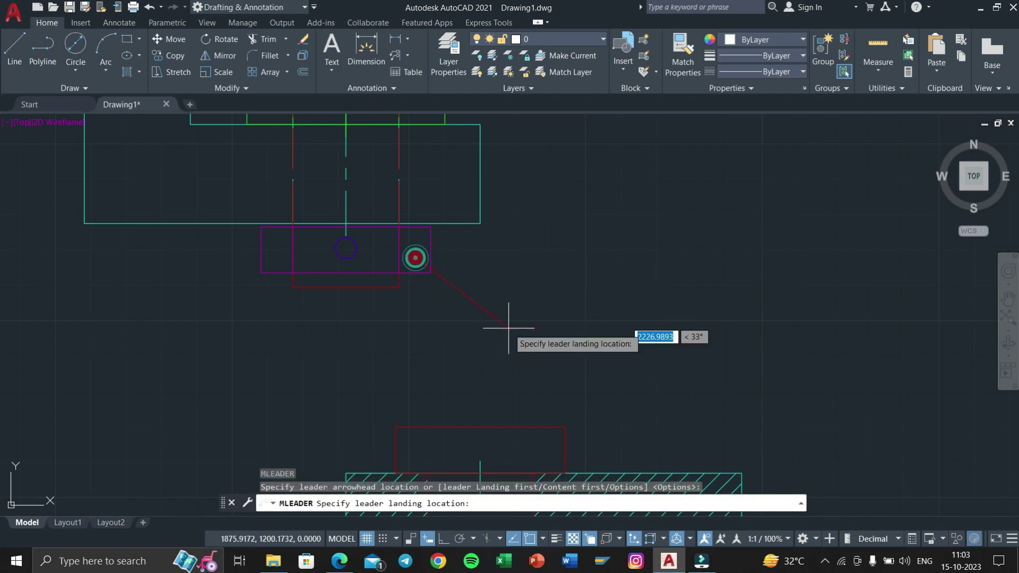
pyautogui.click(529, 361)
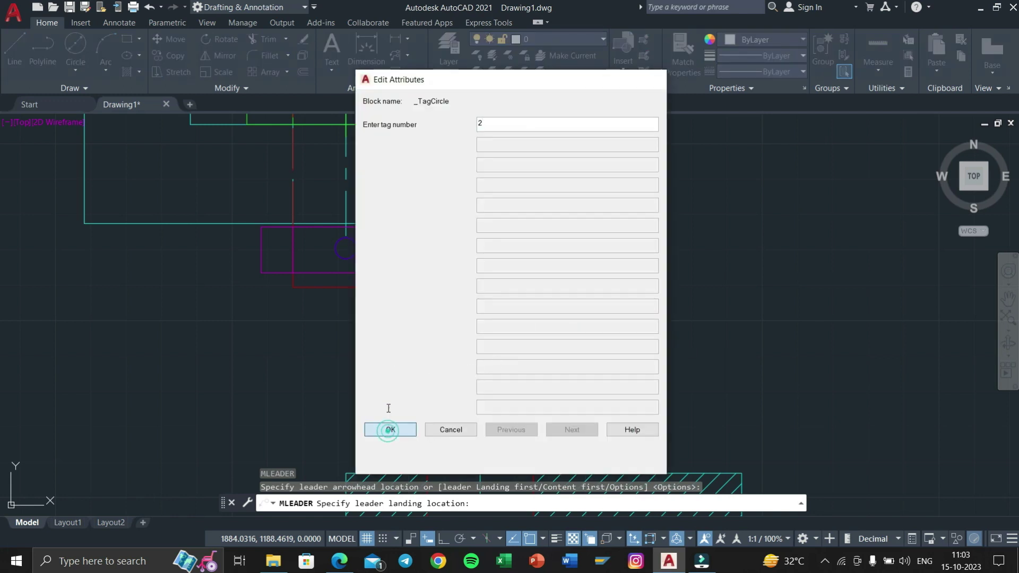
pyautogui.click(390, 429)
pyautogui.press('Return')
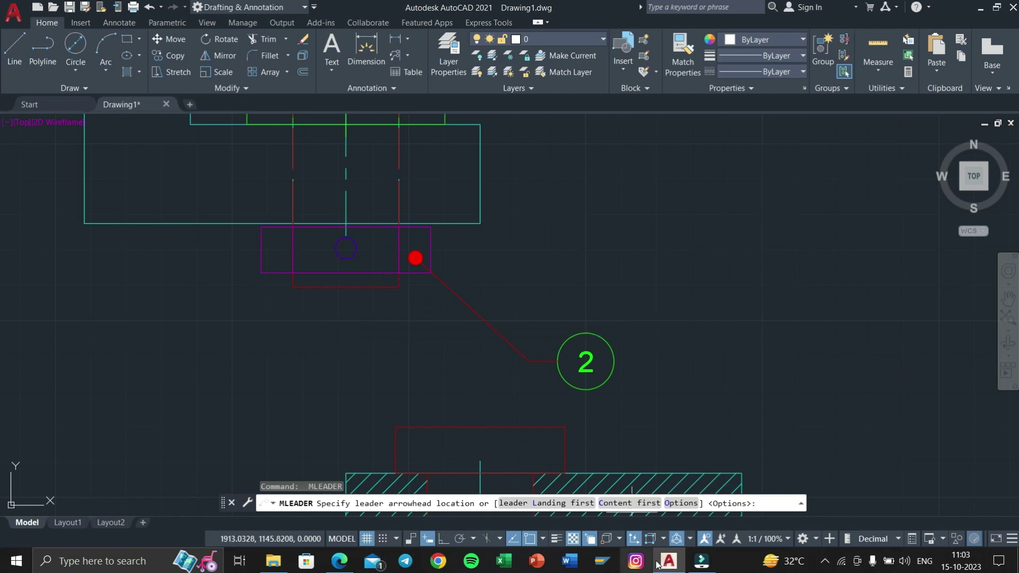
pyautogui.click(345, 247)
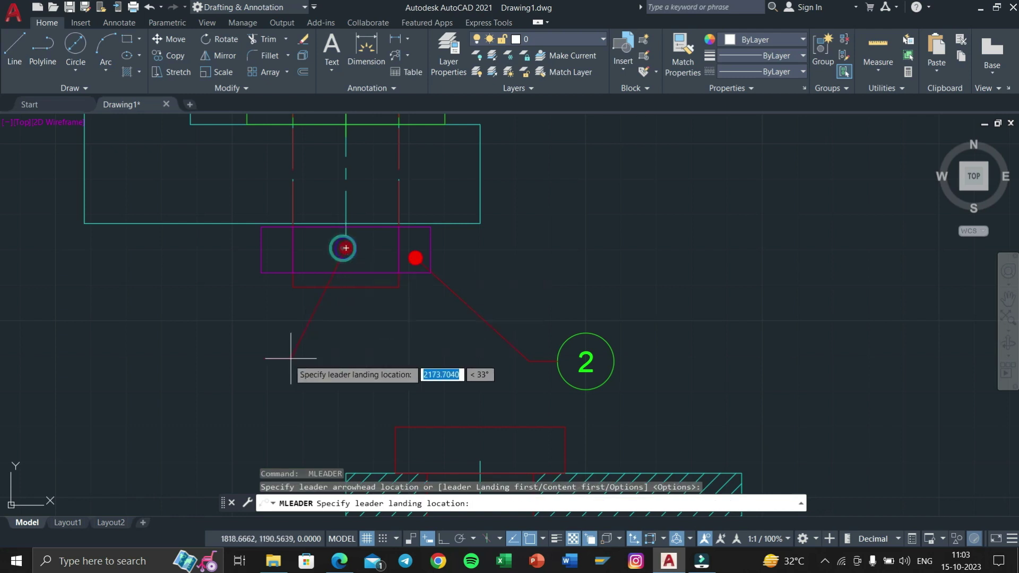
pyautogui.click(243, 365)
pyautogui.write('5')
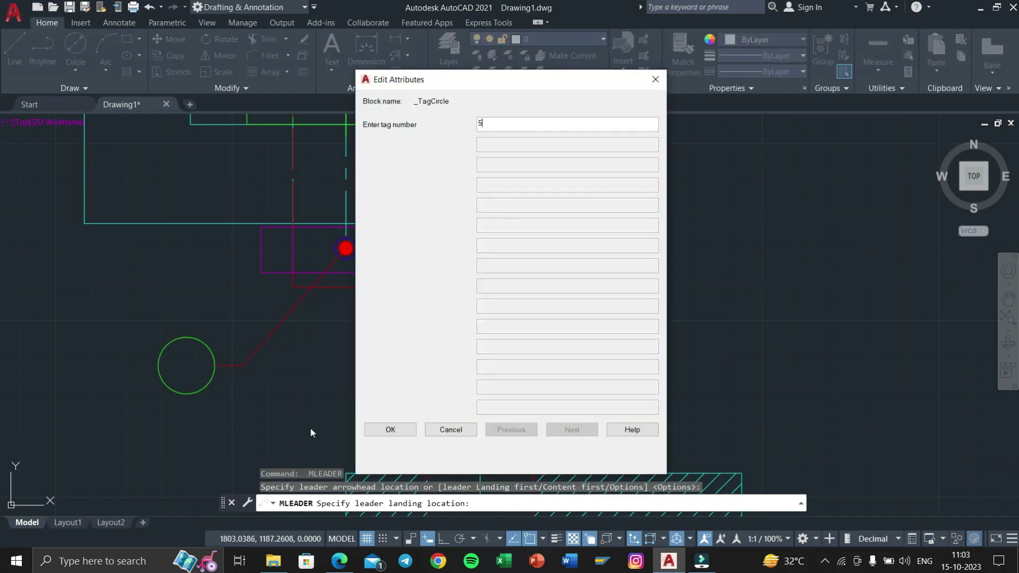
pyautogui.click(390, 430)
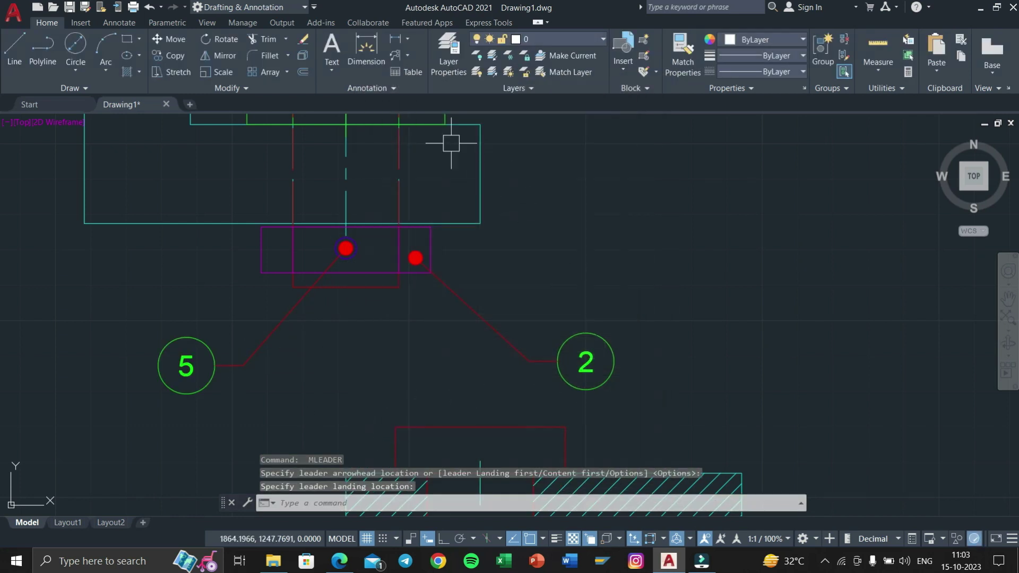
# Align balloon 5 horizontally level with balloon 2 using Multileader Align.
pyautogui.click(395, 55)
pyautogui.click(605, 358)
pyautogui.click(632, 414)
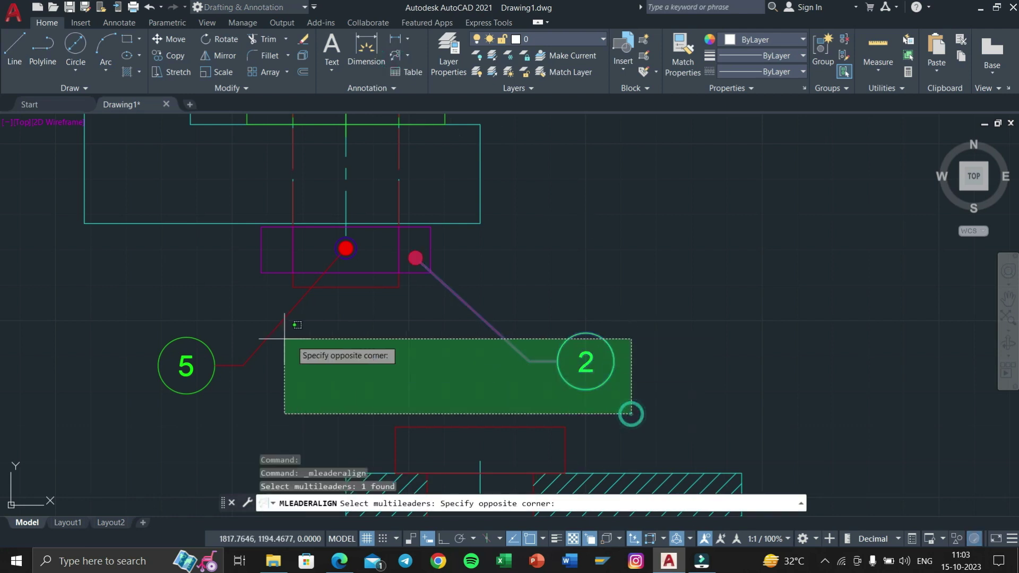
pyautogui.click(151, 344)
pyautogui.press('Return')
pyautogui.click(555, 368)
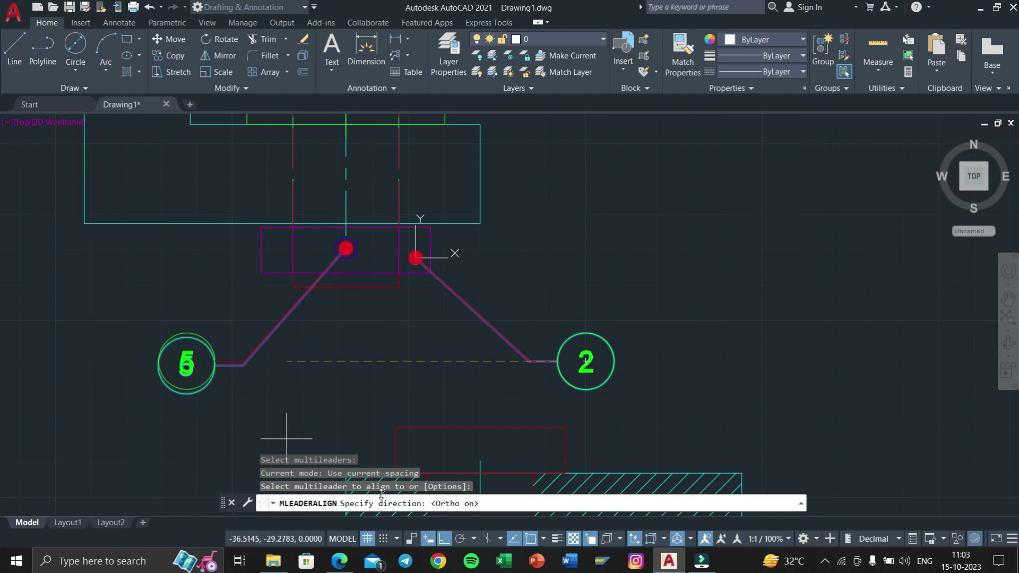
pyautogui.click(113, 328)
# Frame both ballooned assembly views with a rectangle and select the tall pin detail frame.
pyautogui.scroll(-8, 200, 321)
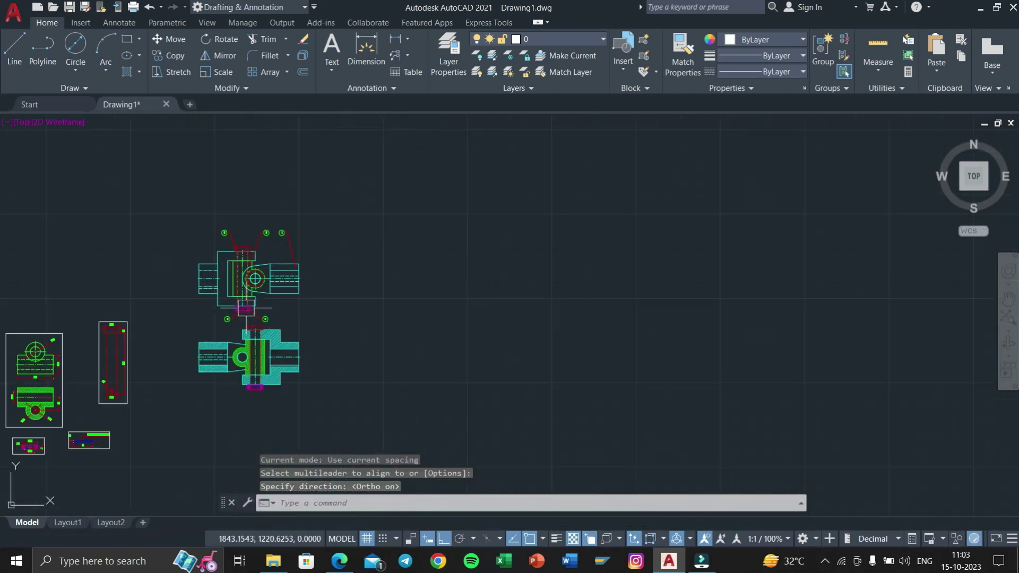
pyautogui.write('REC')
pyautogui.press('Return')
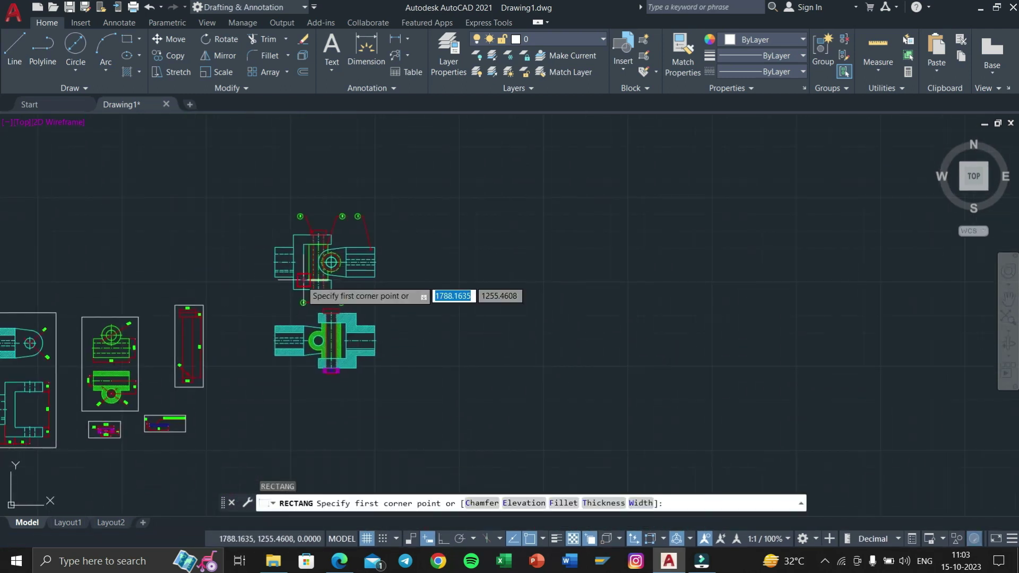
pyautogui.click(258, 207)
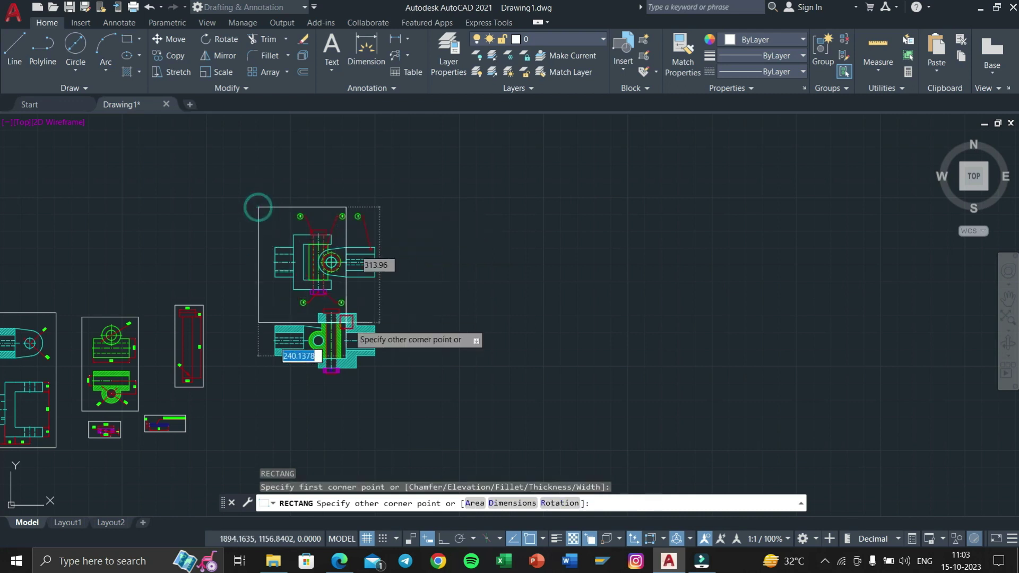
pyautogui.click(380, 378)
pyautogui.moveTo(376, 367); pyautogui.dragTo(421, 319, button='middle')
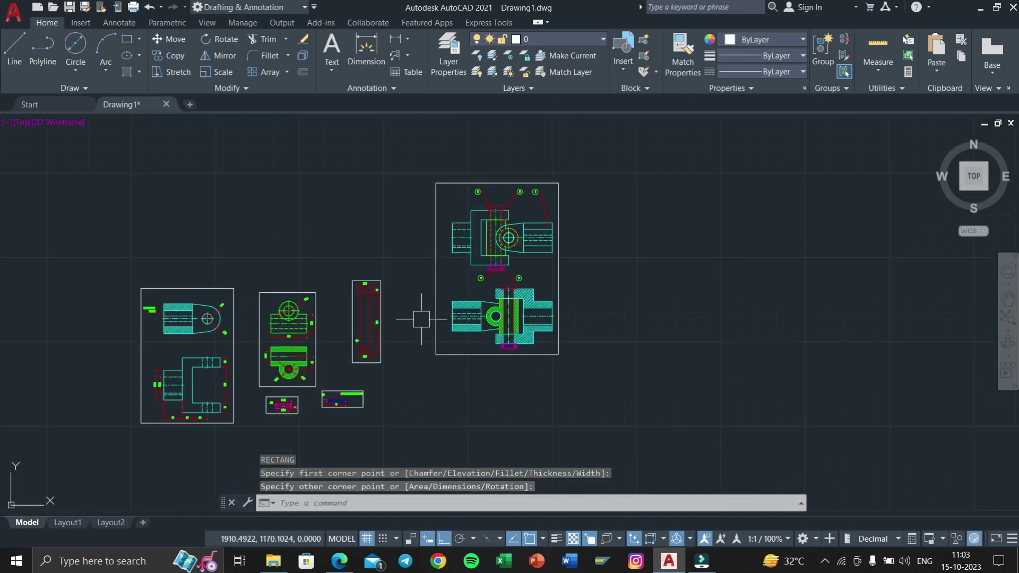
pyautogui.click(333, 238)
# Move the pin detail frame beside the assembly frame, by its top corner.
pyautogui.scroll(2, 338, 245)
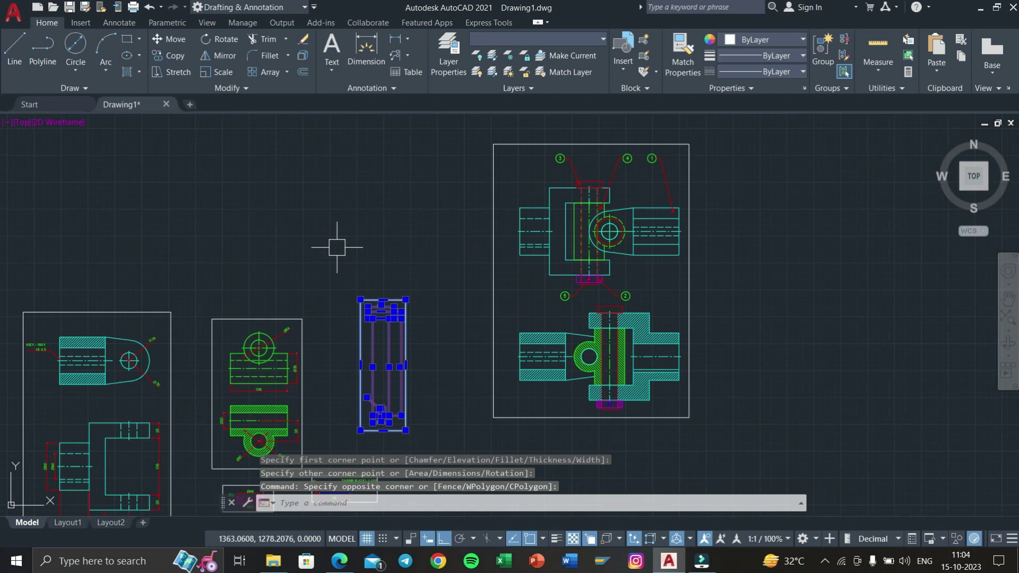
pyautogui.write('M')
pyautogui.press('Return')
pyautogui.click(406, 300)
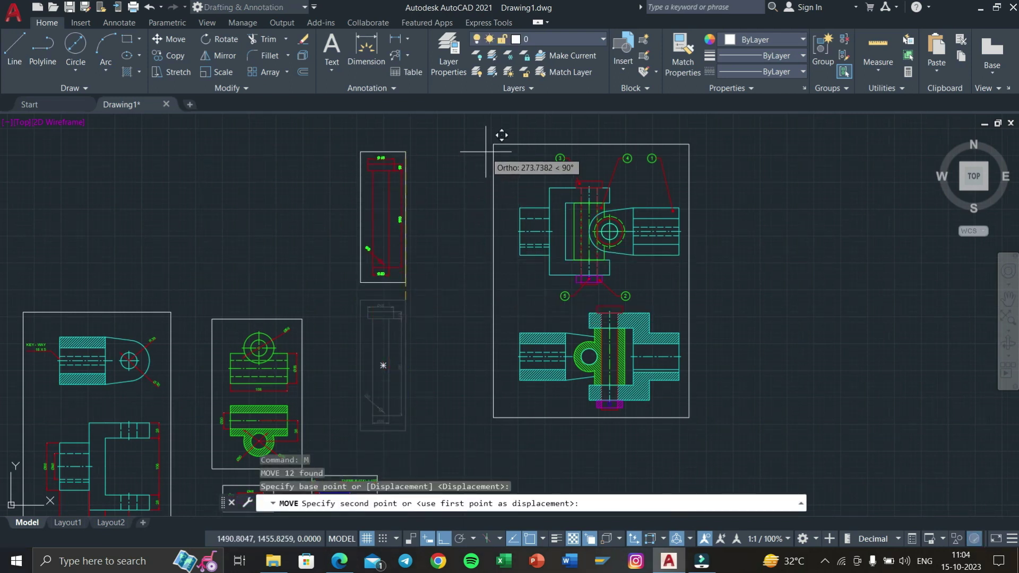
pyautogui.click(448, 540)
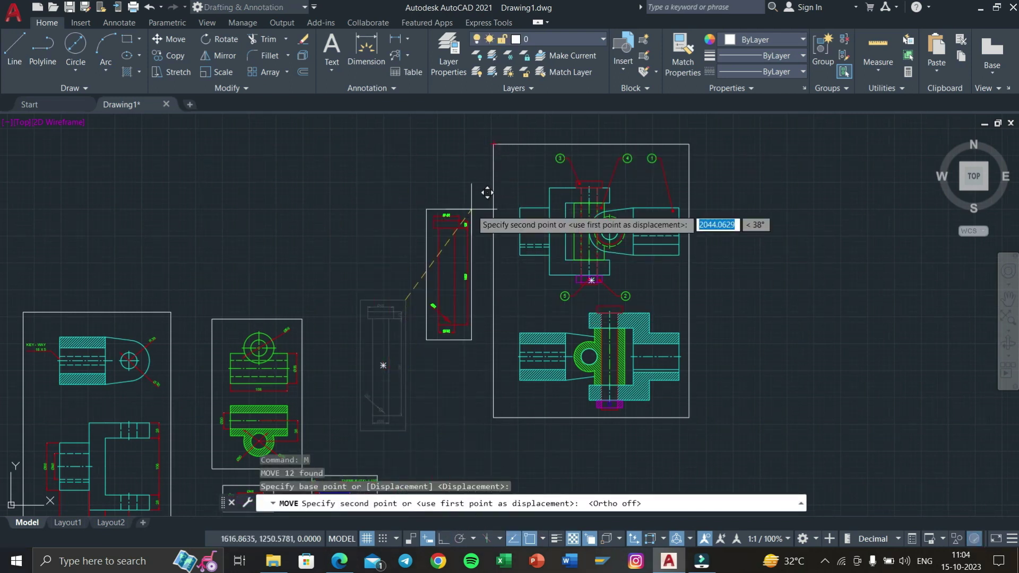
pyautogui.click(493, 144)
# Move the middle detail frame to sit left of the pin detail.
pyautogui.moveTo(357, 357); pyautogui.dragTo(394, 253, button='middle')
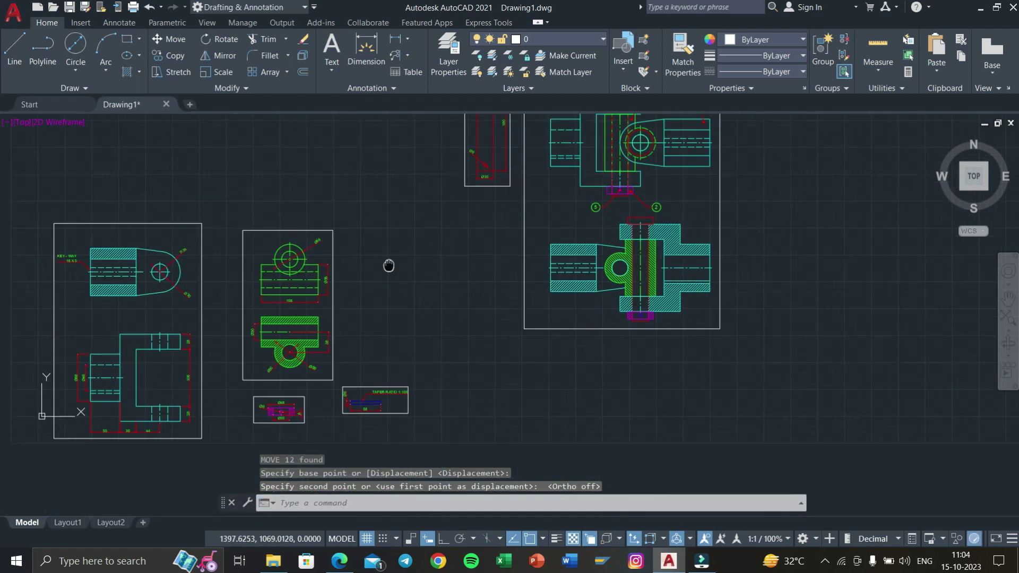
pyautogui.click(375, 367)
pyautogui.click(247, 181)
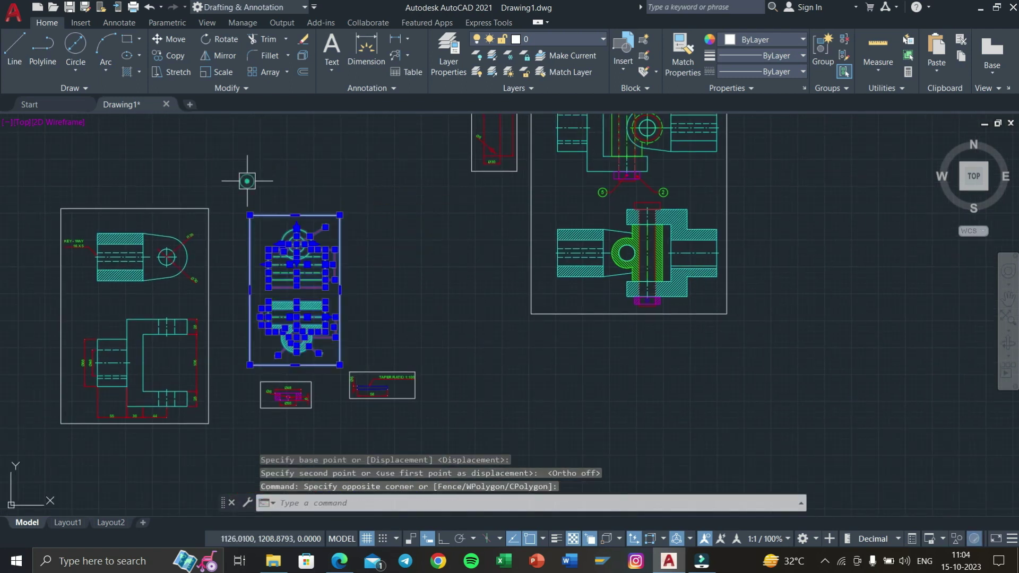
pyautogui.write('M')
pyautogui.press('Return')
pyautogui.click(339, 215)
pyautogui.moveTo(339, 215); pyautogui.dragTo(358, 374, button='middle')
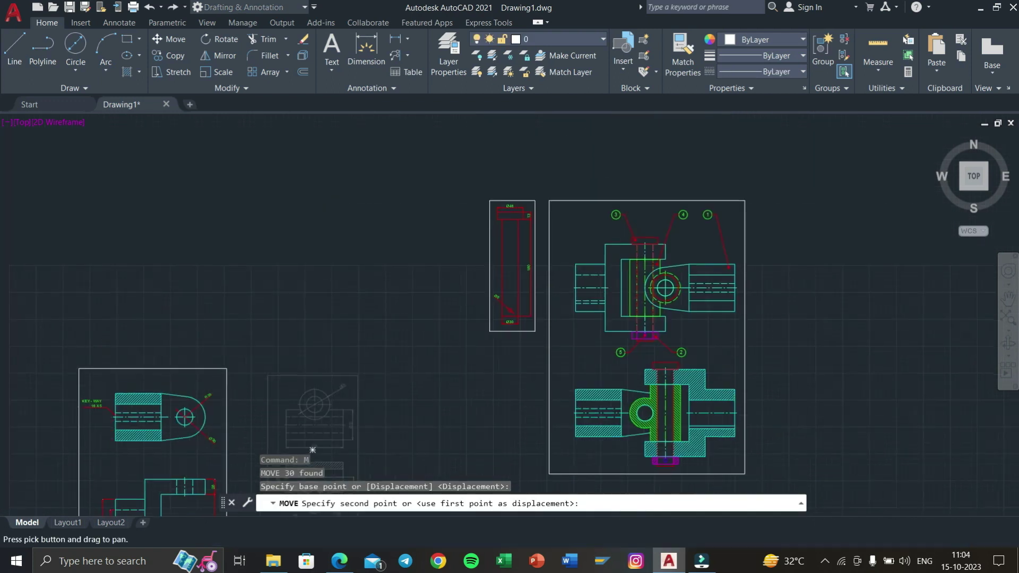
pyautogui.click(478, 201)
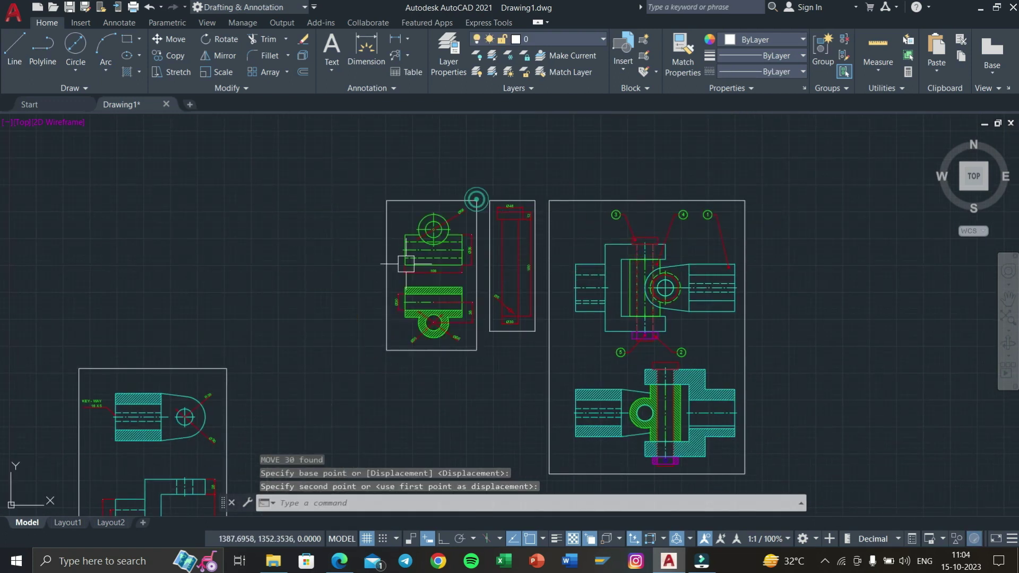
# Move the left detail frame into line with the other detail frames.
pyautogui.moveTo(285, 451); pyautogui.dragTo(326, 346, button='middle')
pyautogui.click(304, 383)
pyautogui.click(80, 217)
pyautogui.moveTo(205, 443); pyautogui.dragTo(311, 289, button='middle')
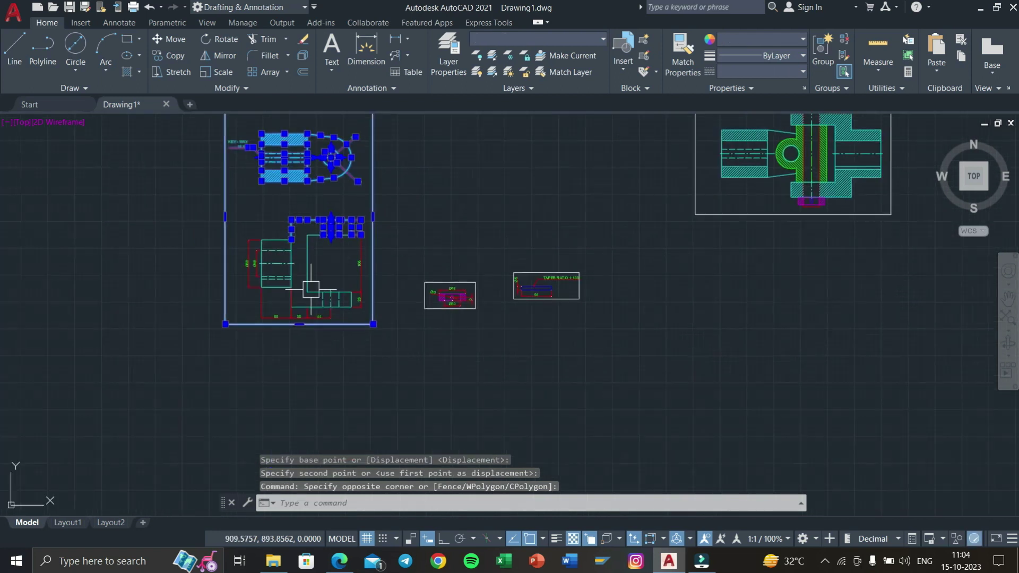
pyautogui.click(383, 350)
pyautogui.click(229, 221)
pyautogui.moveTo(228, 222); pyautogui.dragTo(232, 316, button='middle')
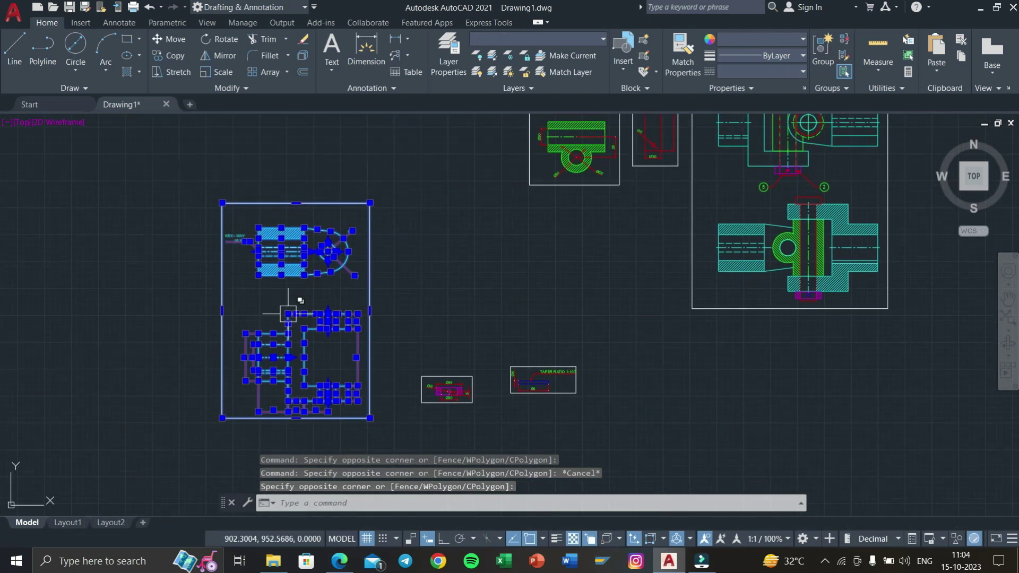
pyautogui.write('M')
pyautogui.press('Return')
pyautogui.click(370, 203)
pyautogui.moveTo(369, 204); pyautogui.dragTo(338, 386, button='middle')
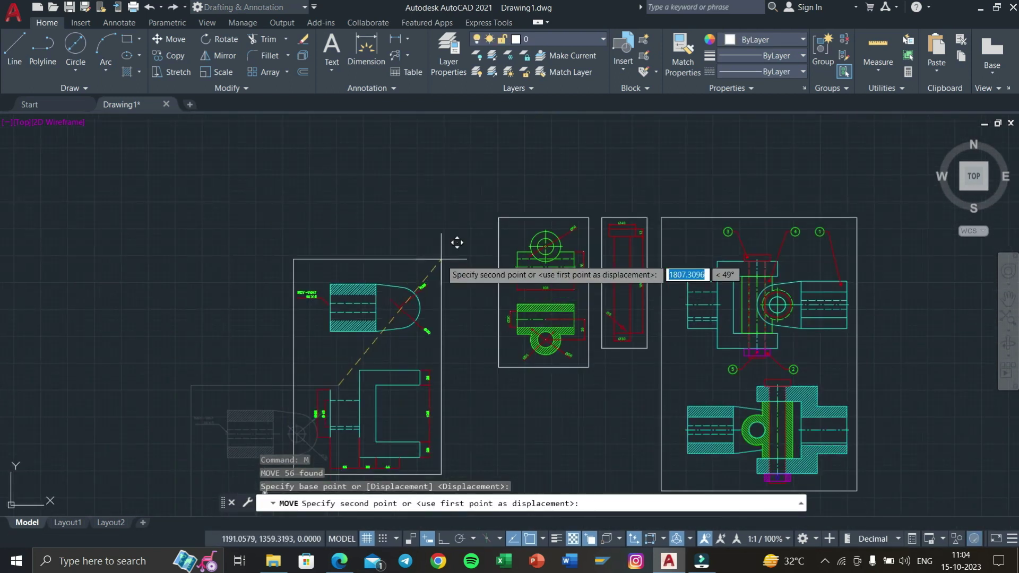
pyautogui.click(487, 218)
# Move the TAPER RATIO 1:100 detail beneath the middle detail frame.
pyautogui.moveTo(465, 263)
pyautogui.mouseDown(button='middle')
pyautogui.moveTo(444, 186)
pyautogui.moveTo(407, 117)
pyautogui.mouseUp(button='middle')
pyautogui.click(402, 389)
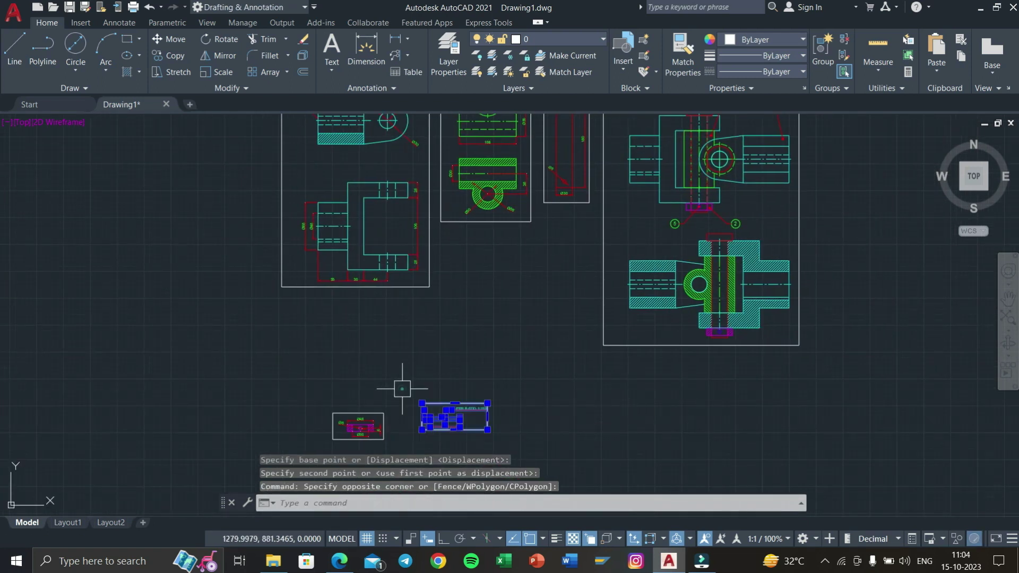
pyautogui.write('m')
pyautogui.press('Return')
pyautogui.click(425, 414)
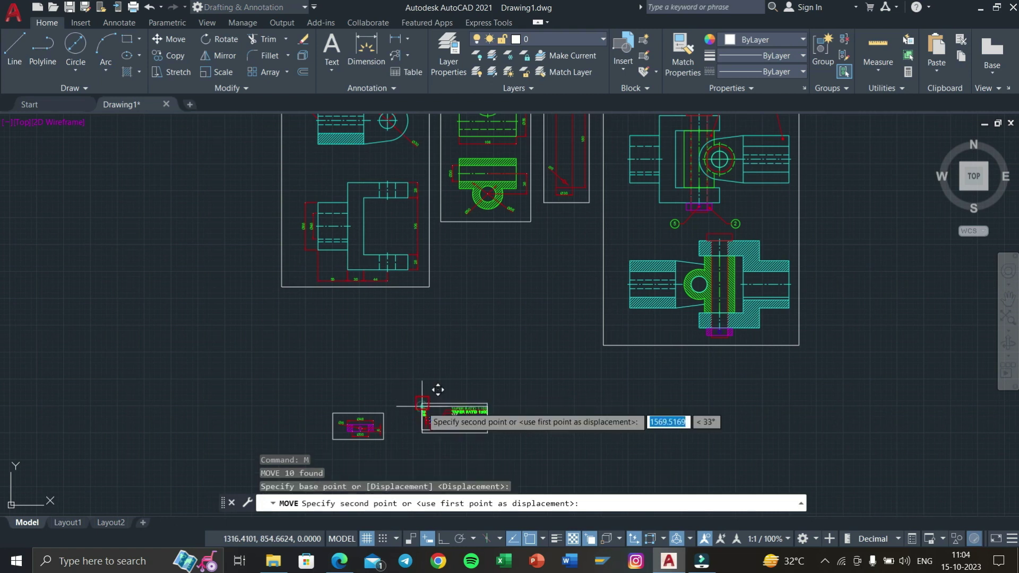
pyautogui.moveTo(451, 309); pyautogui.dragTo(425, 401, button='middle')
pyautogui.scroll(1, 478, 326)
pyautogui.scroll(1, 439, 335)
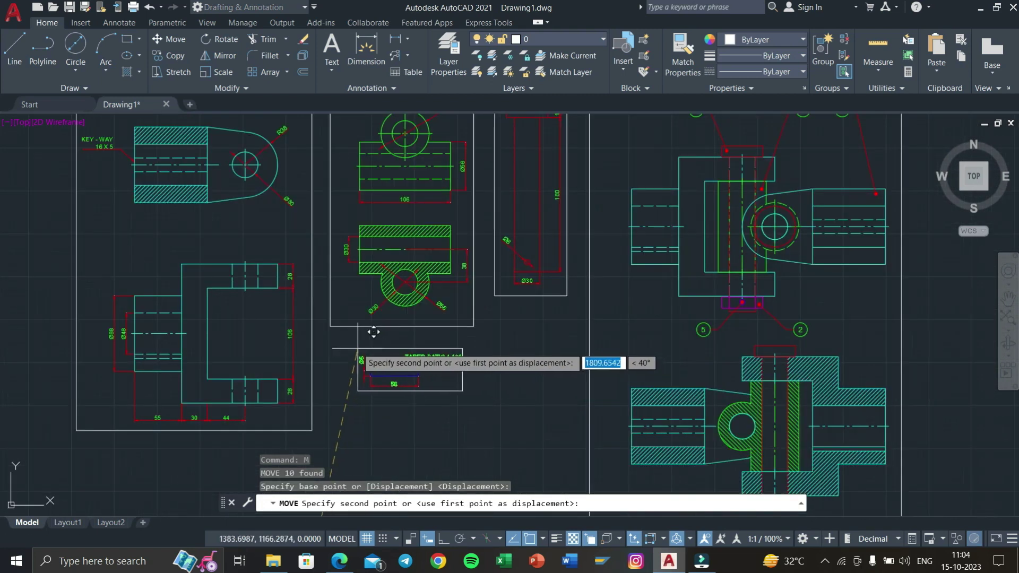
pyautogui.click(330, 342)
pyautogui.scroll(-2, 330, 342)
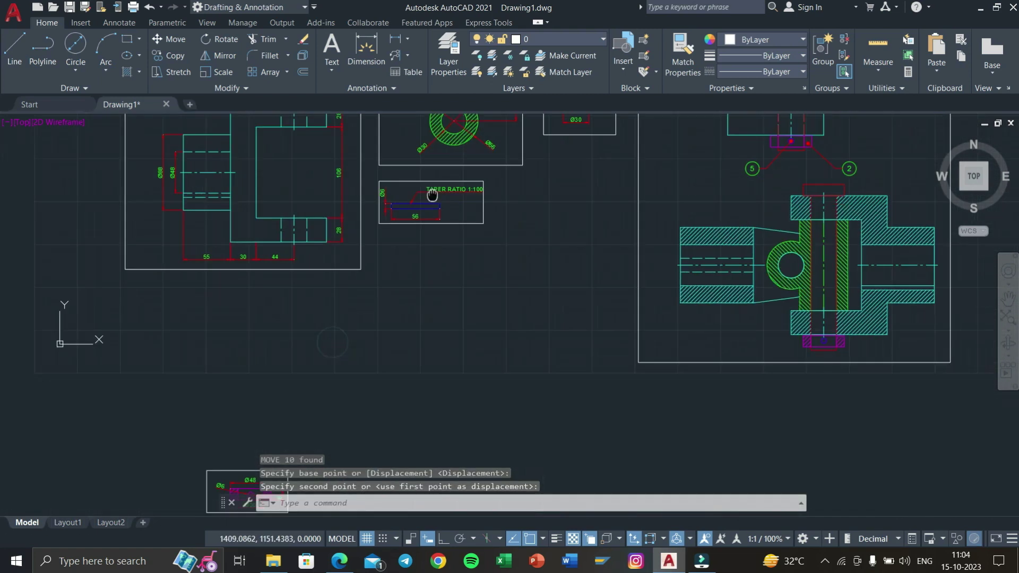
# Move the small Ø48 detail beside the taper-ratio detail.
pyautogui.click(448, 395)
pyautogui.click(295, 329)
pyautogui.write('m')
pyautogui.press('Return')
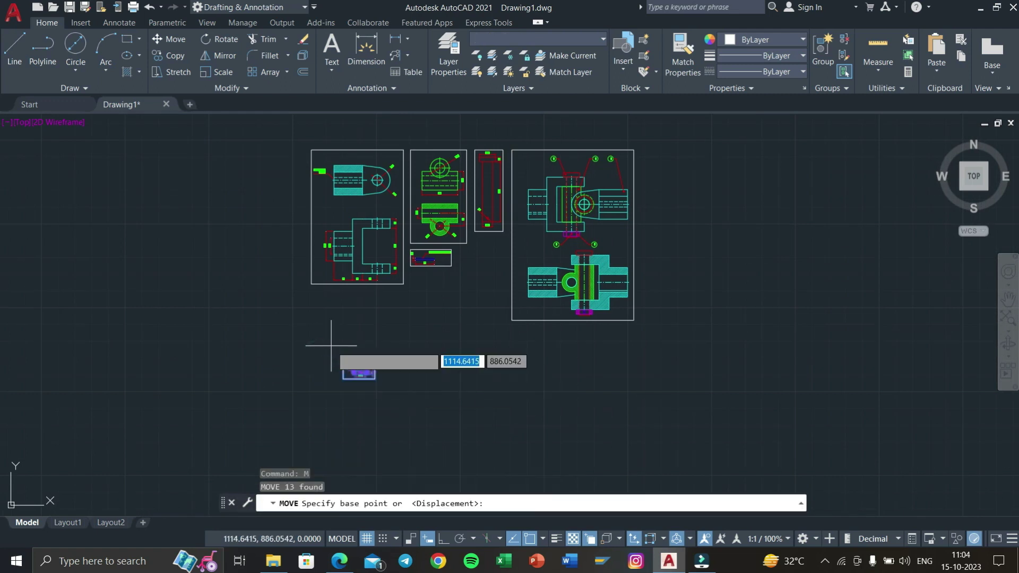
pyautogui.scroll(2, 343, 361)
pyautogui.click(353, 353)
pyautogui.scroll(2, 700, 414)
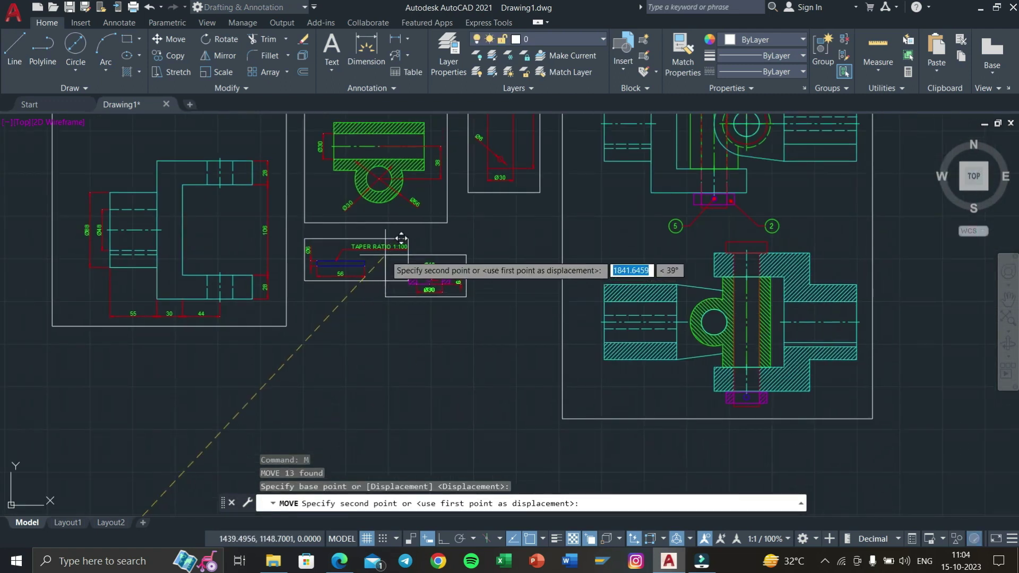
pyautogui.click(428, 238)
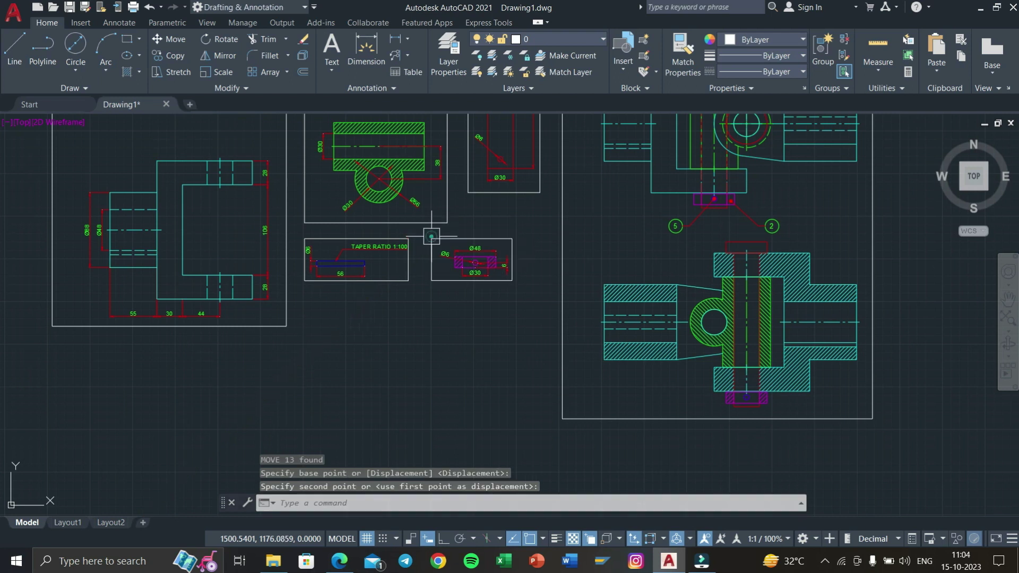
pyautogui.scroll(-4, 364, 314)
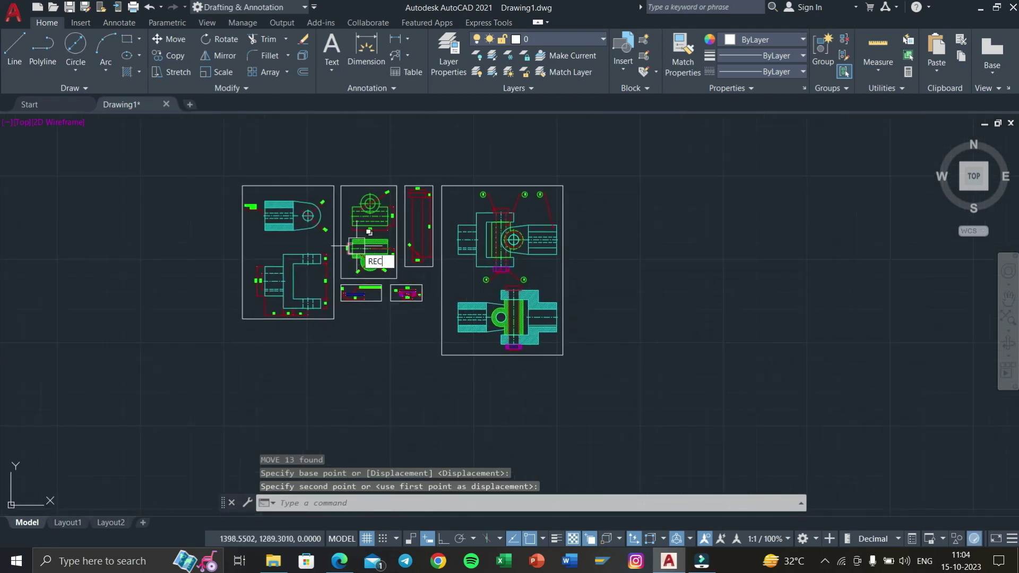
# Draw one large border rectangle around all detail and assembly frames, then zoom extents.
pyautogui.press('Return')
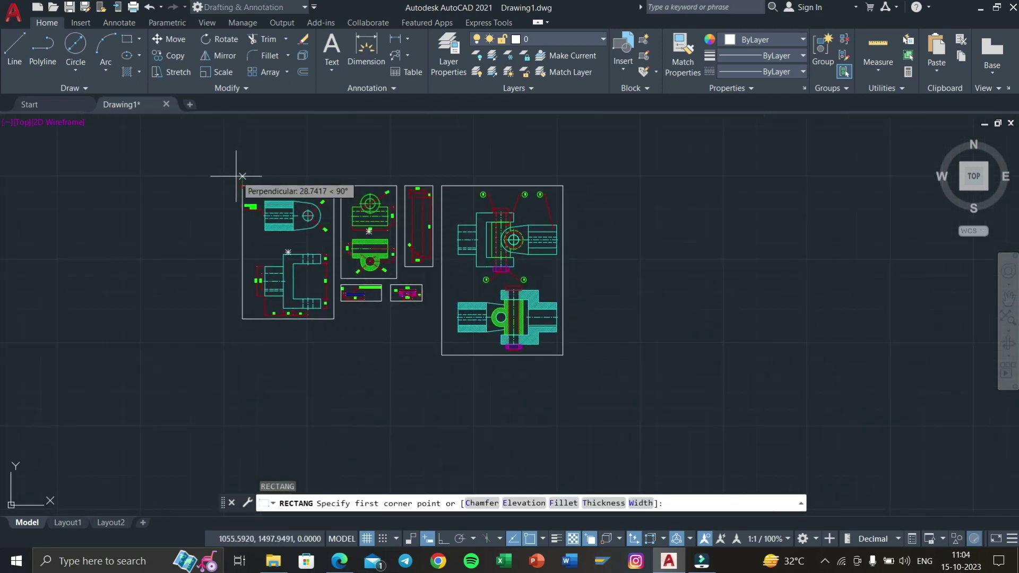
pyautogui.scroll(4, 227, 175)
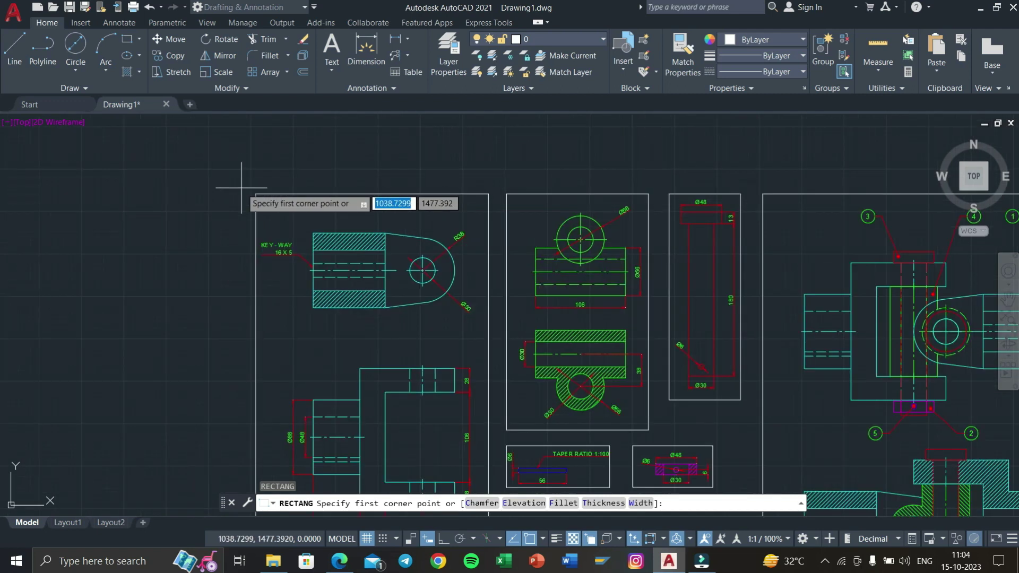
pyautogui.click(246, 179)
pyautogui.scroll(-4, 313, 232)
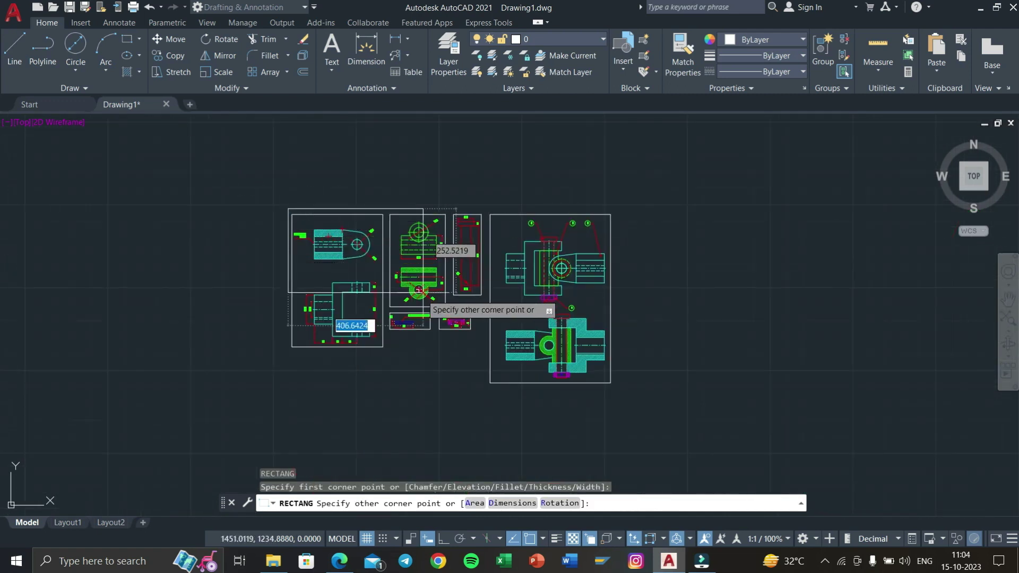
pyautogui.moveTo(547, 355); pyautogui.dragTo(425, 294, button='middle')
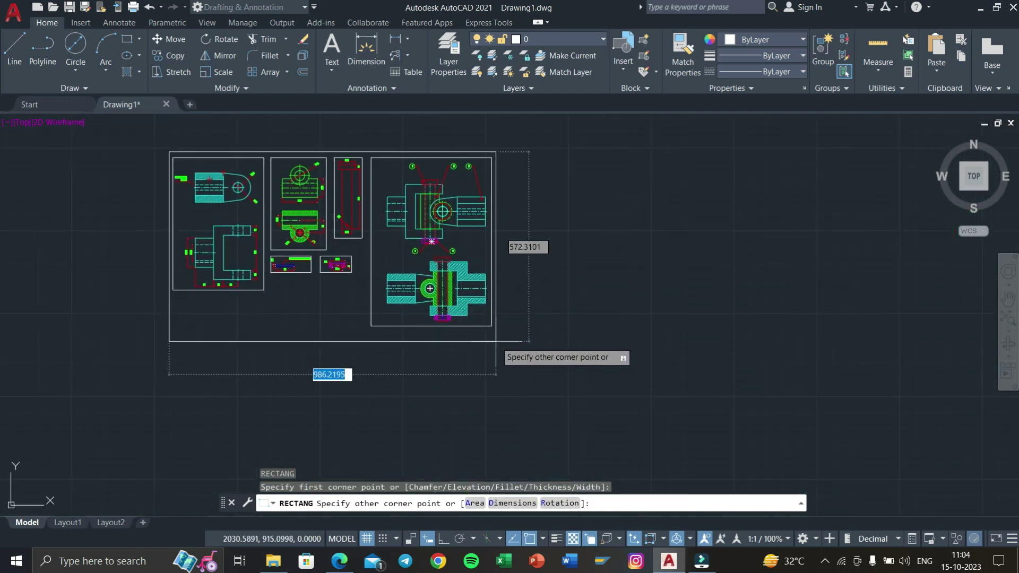
pyautogui.click(493, 371)
pyautogui.middleClick(463, 333)
pyautogui.middleClick(463, 333)
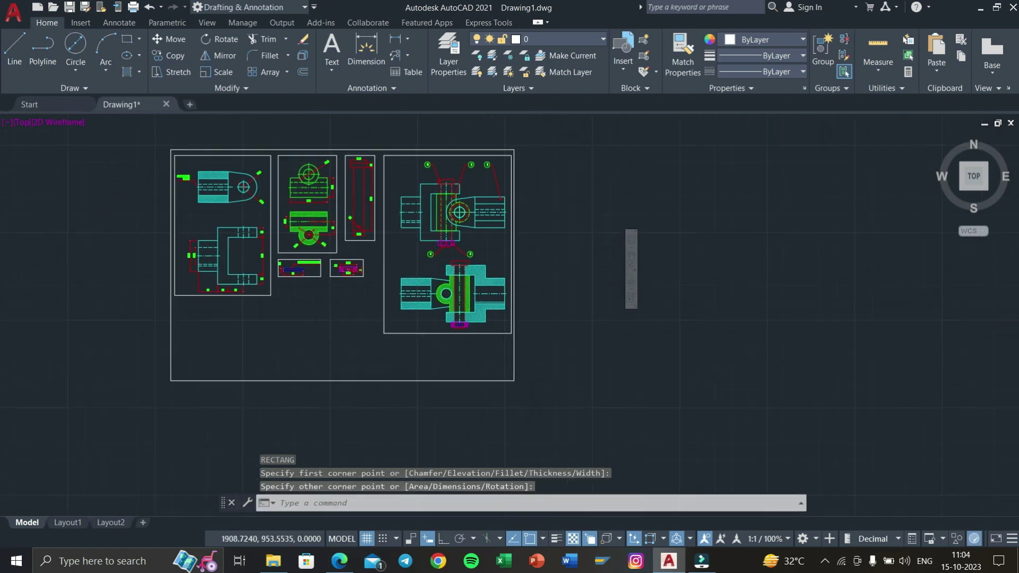